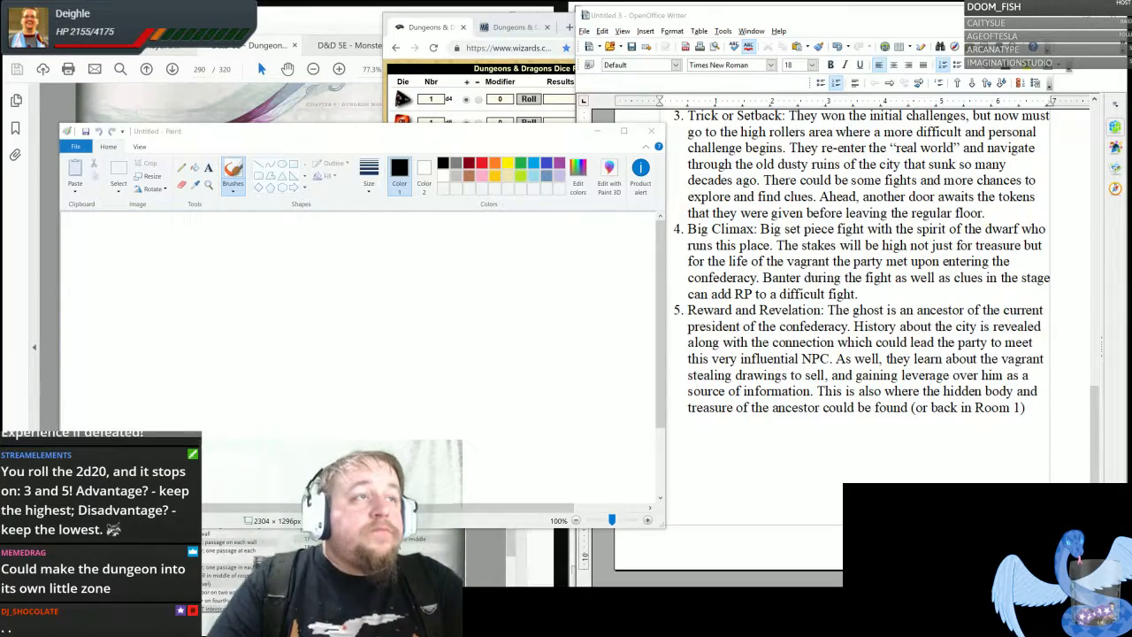
- Check the dungeon goal in the Writer notes, then switch to Paint and brush a horizontal purple ground line across the canvas's upper-left area
drag(1095, 508, 1095, 353)
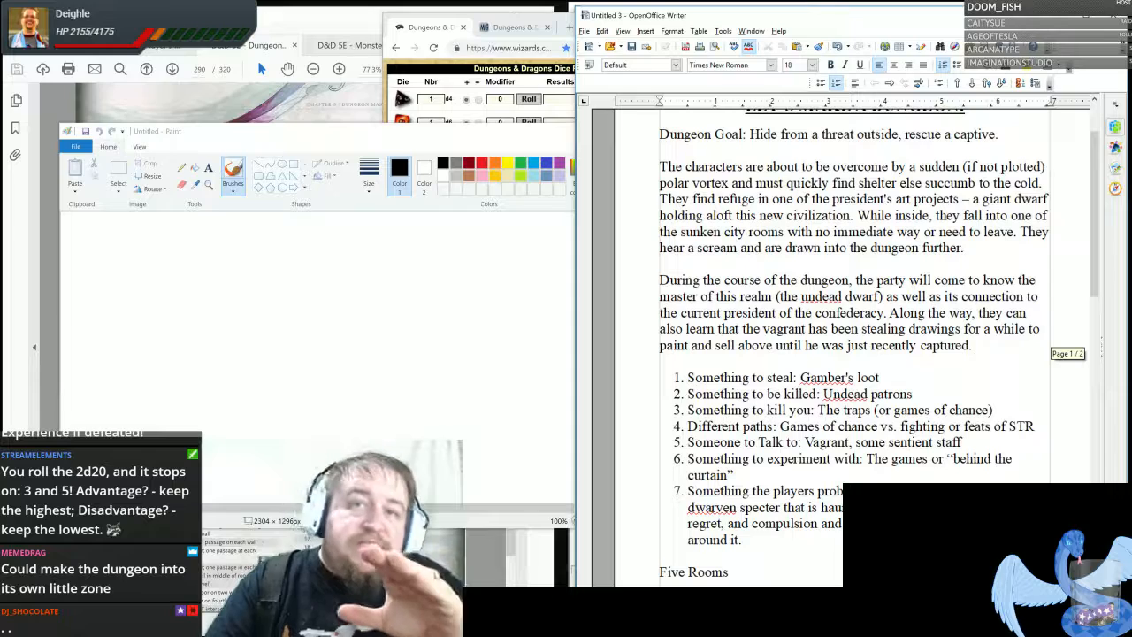
scroll(854, 343, down, 3)
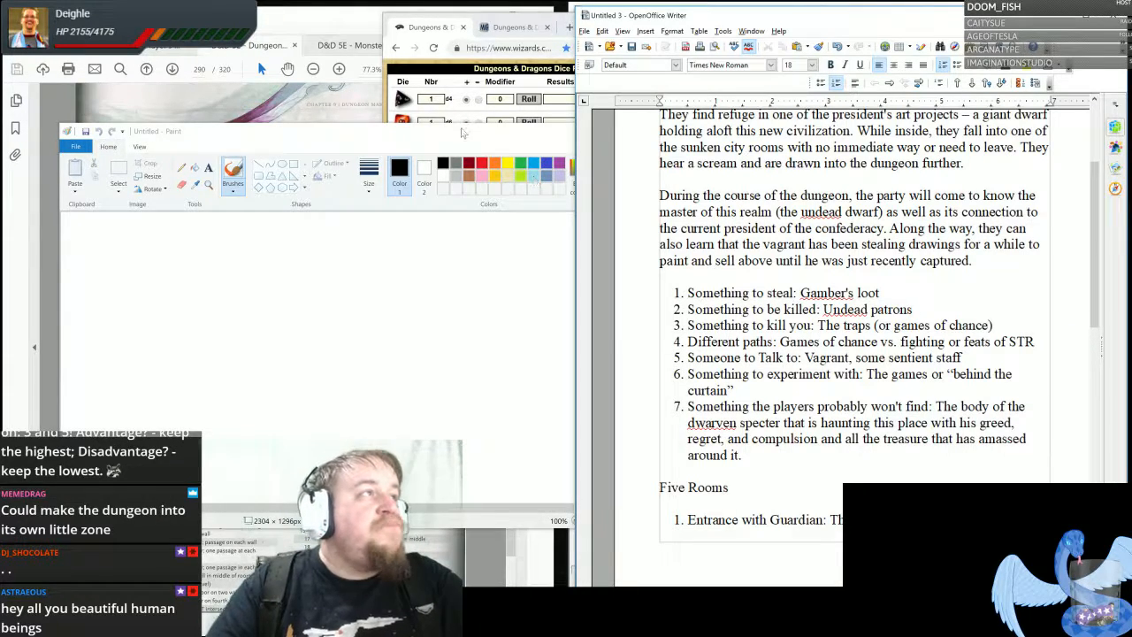
click(488, 156)
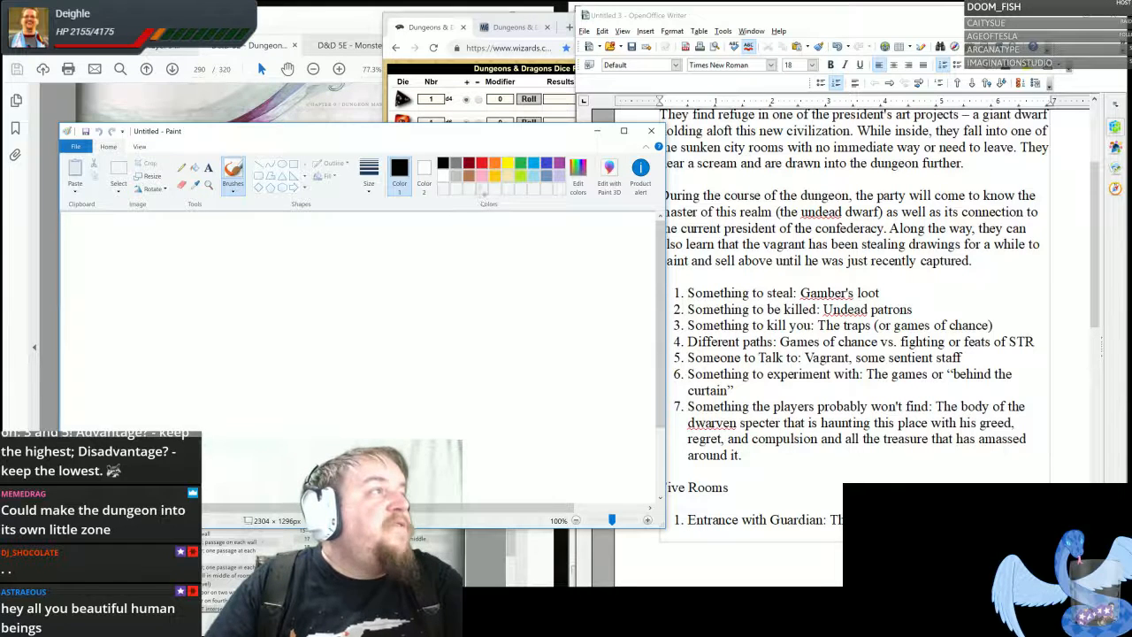
click(560, 165)
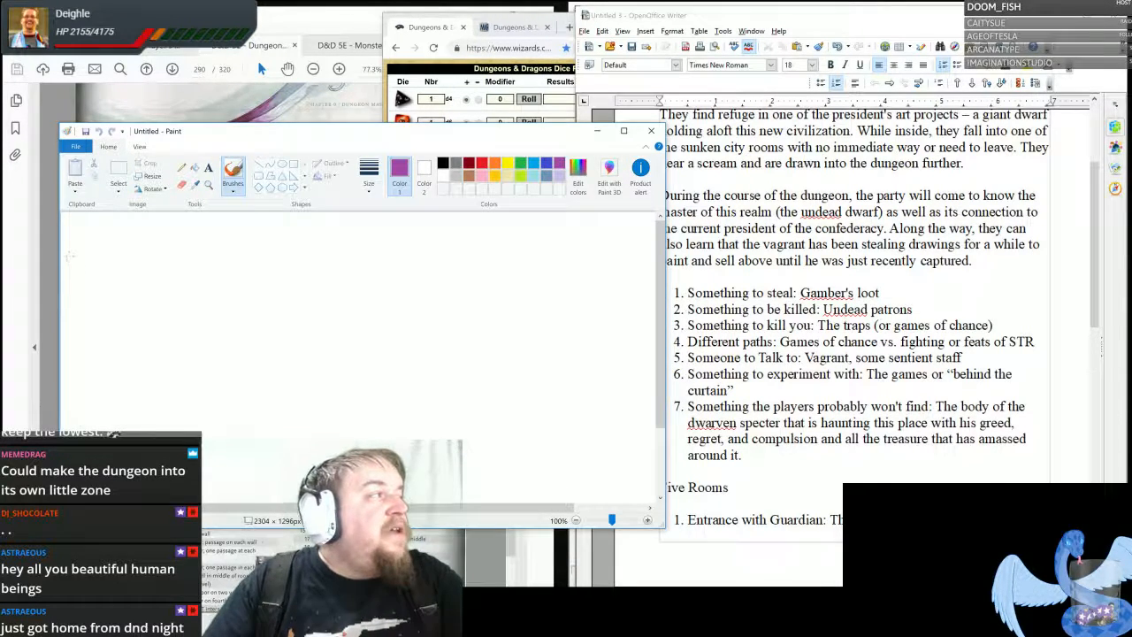
drag(64, 258, 204, 257)
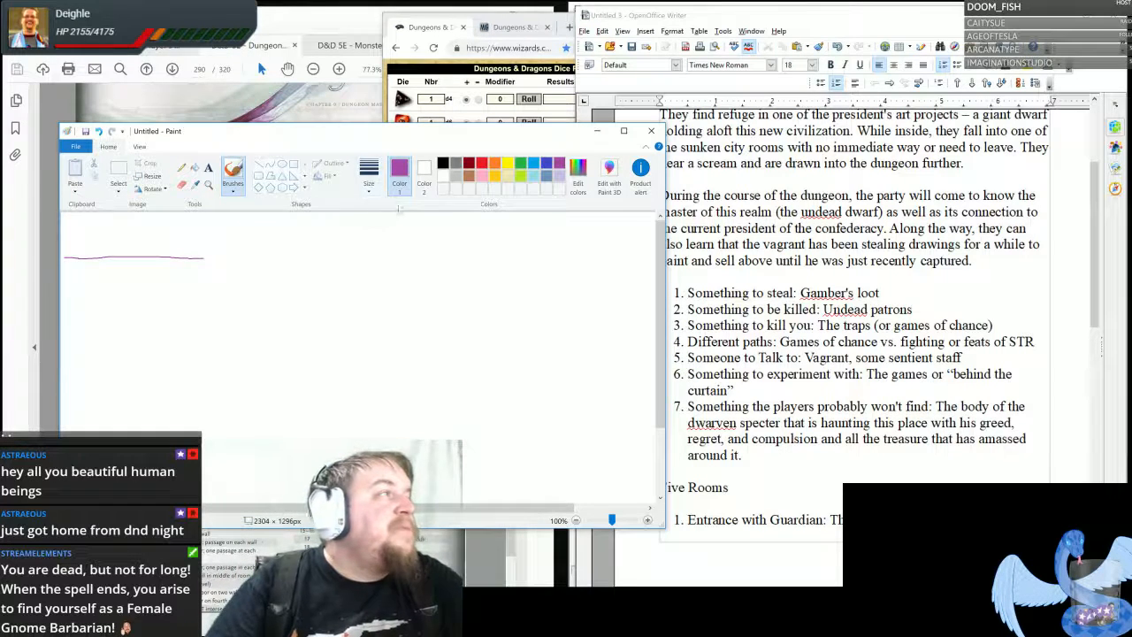
- Sketch in black two flared pillars crossing the purple line, with buildings on top, connecting terrain and a small figure between them
click(443, 162)
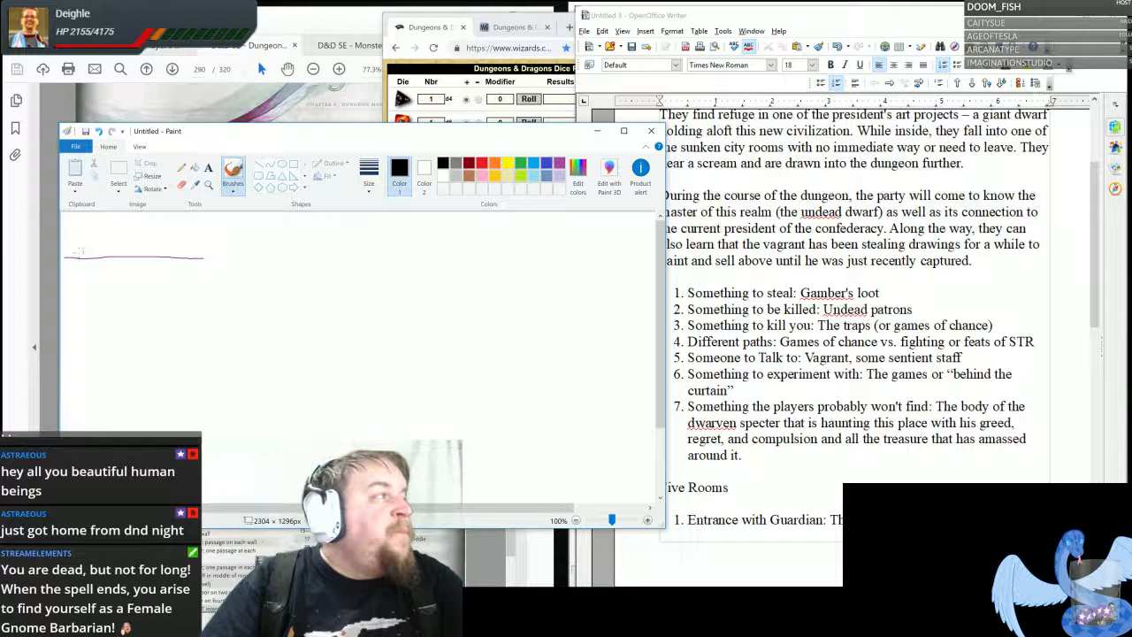
mouse_move(80, 248)
mouse_down()
mouse_move(87, 265)
mouse_move(82, 244)
mouse_move(91, 245)
mouse_move(93, 265)
mouse_move(143, 244)
mouse_move(123, 263)
mouse_up()
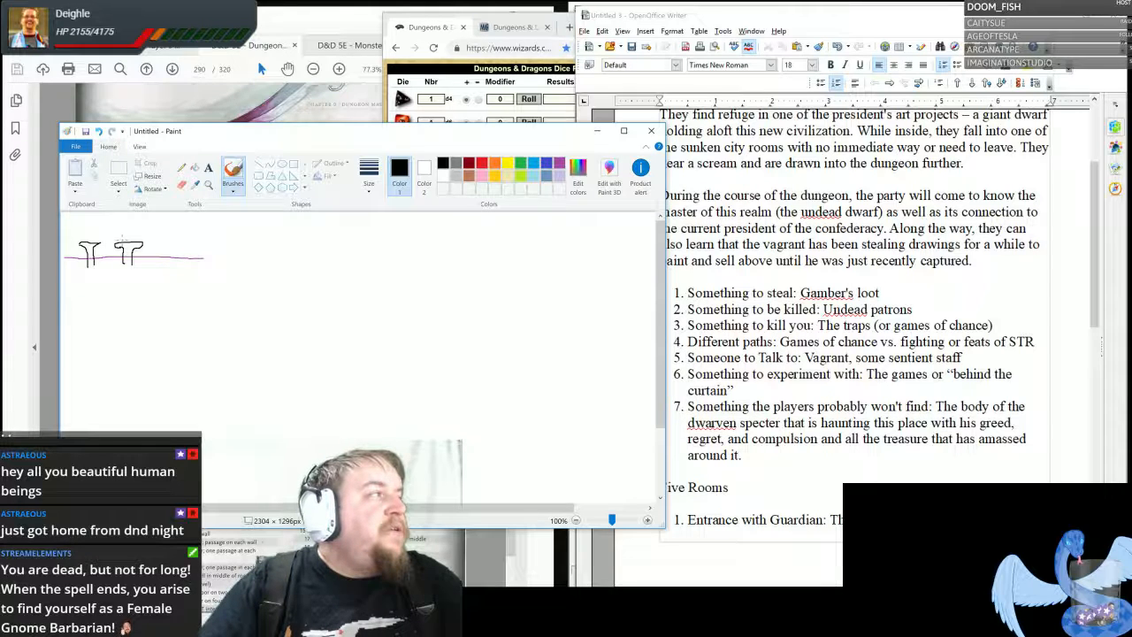
mouse_move(117, 241)
mouse_down()
mouse_move(126, 230)
mouse_move(143, 239)
mouse_move(65, 247)
mouse_up()
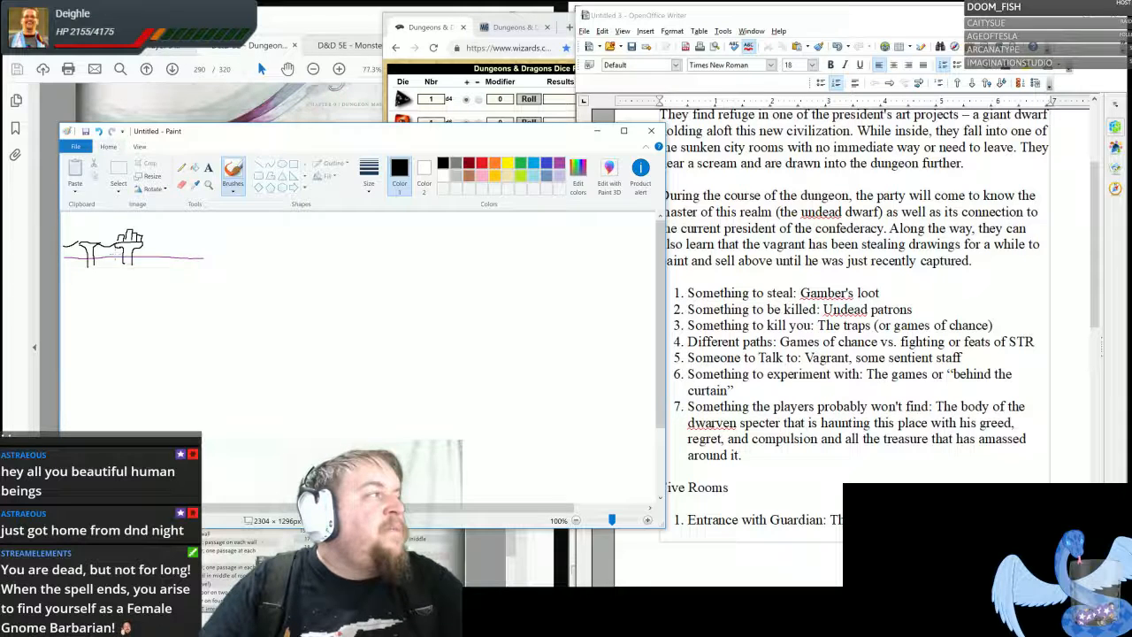
mouse_move(98, 237)
mouse_down()
mouse_move(84, 238)
mouse_move(102, 257)
mouse_move(103, 247)
mouse_up()
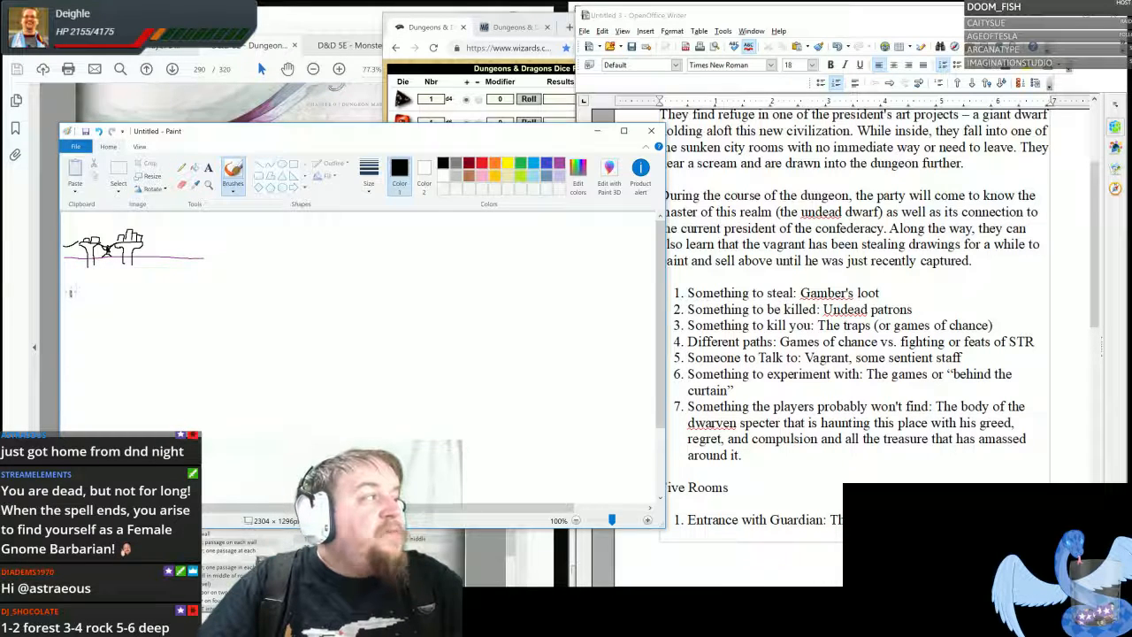
- Sketch three open-bottomed blocks beneath the pillars, a pointed tower rising from the right block, and a squiggly descent into the middle one
mouse_move(70, 291)
mouse_down()
mouse_move(76, 277)
mouse_move(103, 278)
mouse_move(104, 298)
mouse_move(119, 283)
mouse_move(132, 300)
mouse_move(134, 274)
mouse_move(163, 275)
mouse_move(164, 289)
mouse_up()
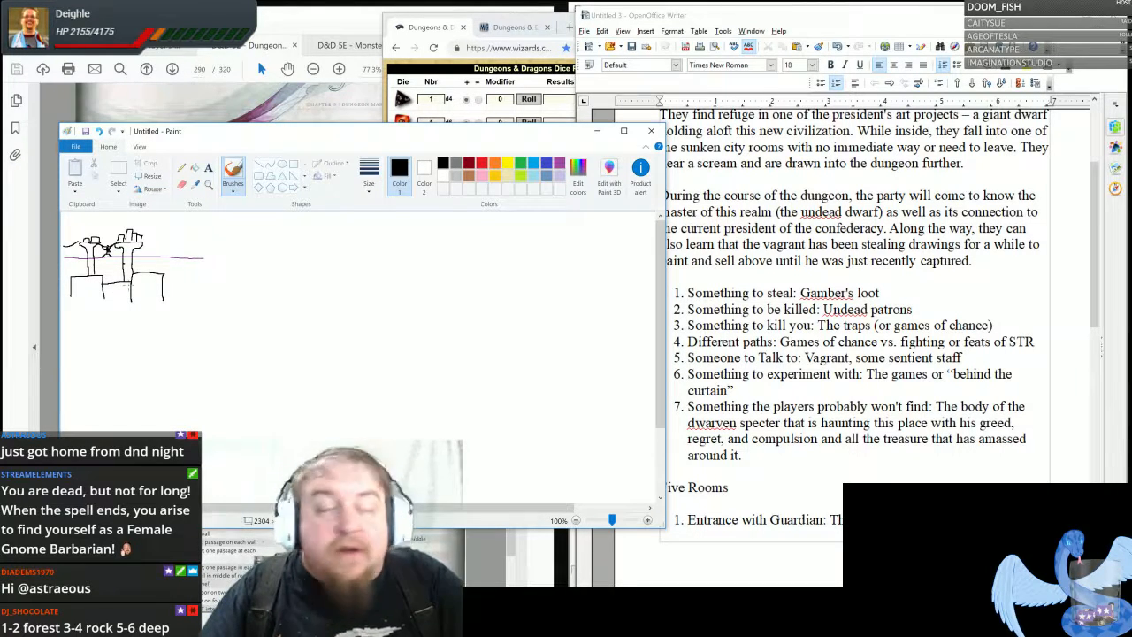
mouse_move(147, 273)
mouse_down()
mouse_move(153, 254)
mouse_move(158, 272)
mouse_move(154, 240)
mouse_move(146, 250)
mouse_up()
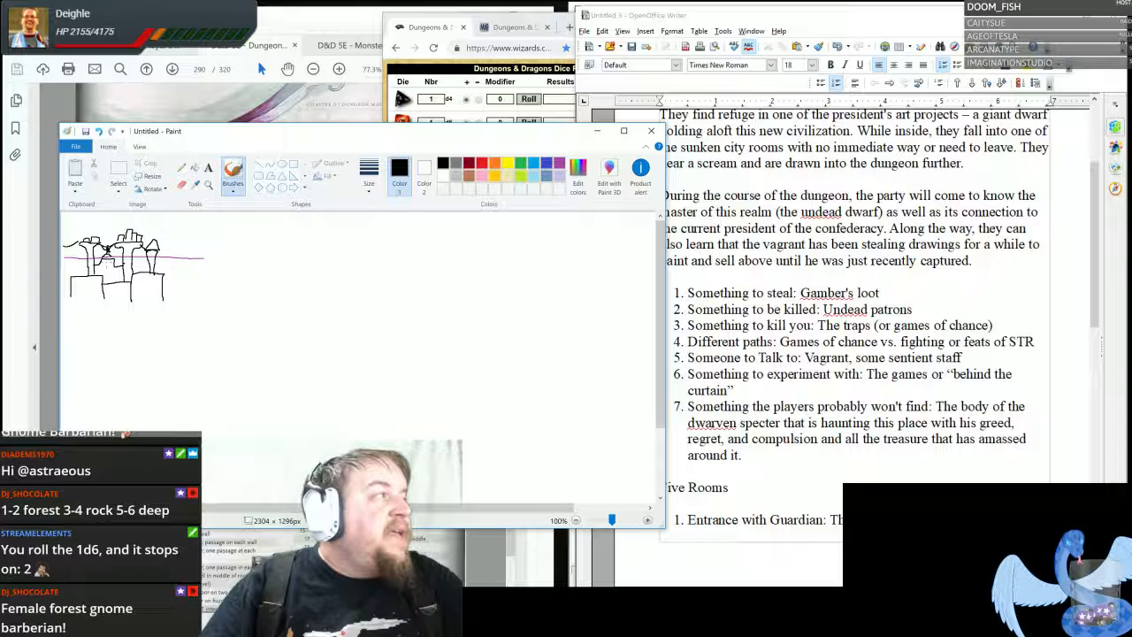
drag(106, 262, 110, 282)
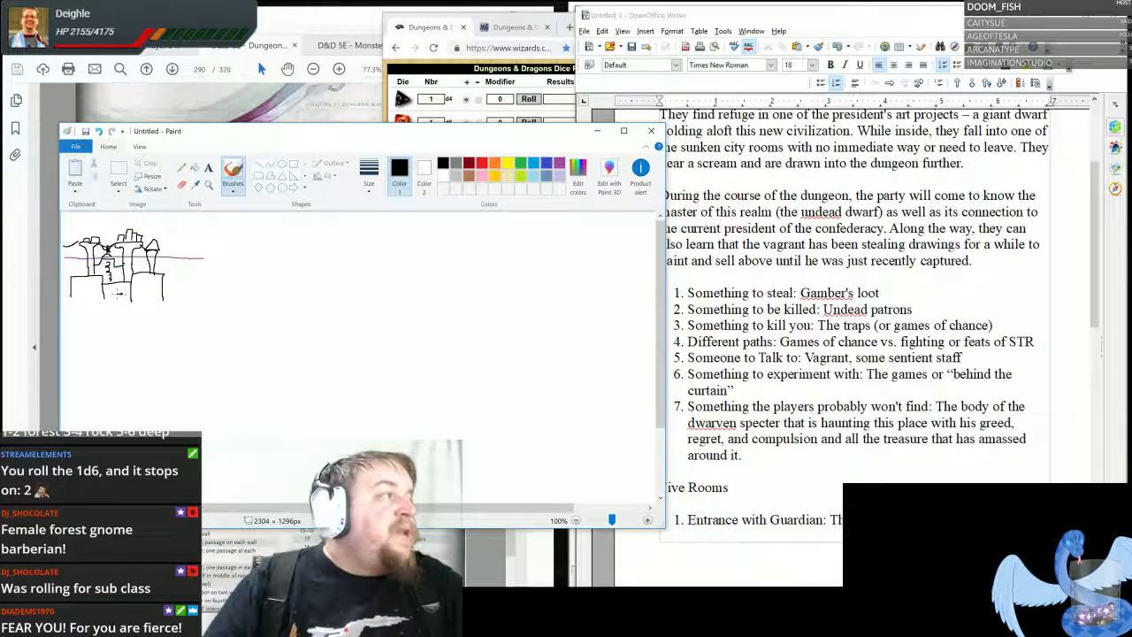
- Draw a winding tunnel from the middle block down to a large rounded room with a striped doorway on its right wall
mouse_move(119, 295)
mouse_down()
mouse_move(108, 308)
mouse_move(112, 295)
mouse_move(199, 325)
mouse_up()
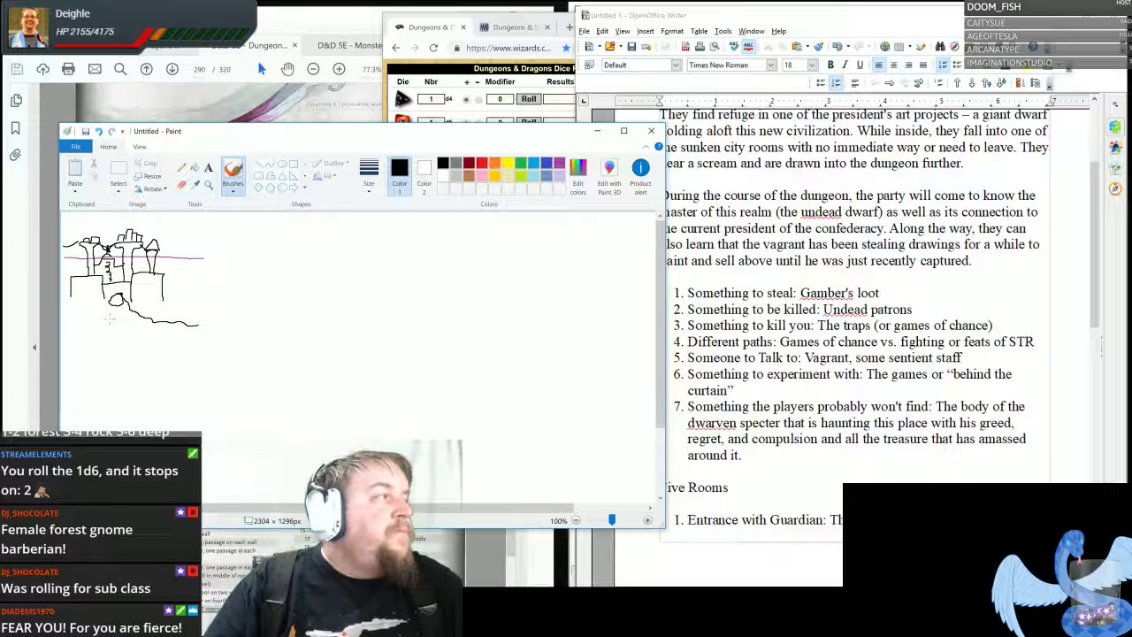
mouse_move(109, 297)
mouse_down()
mouse_move(140, 330)
mouse_move(192, 337)
mouse_move(210, 300)
mouse_move(257, 299)
mouse_move(270, 333)
mouse_move(233, 363)
mouse_move(200, 350)
mouse_move(200, 324)
mouse_move(196, 336)
mouse_up()
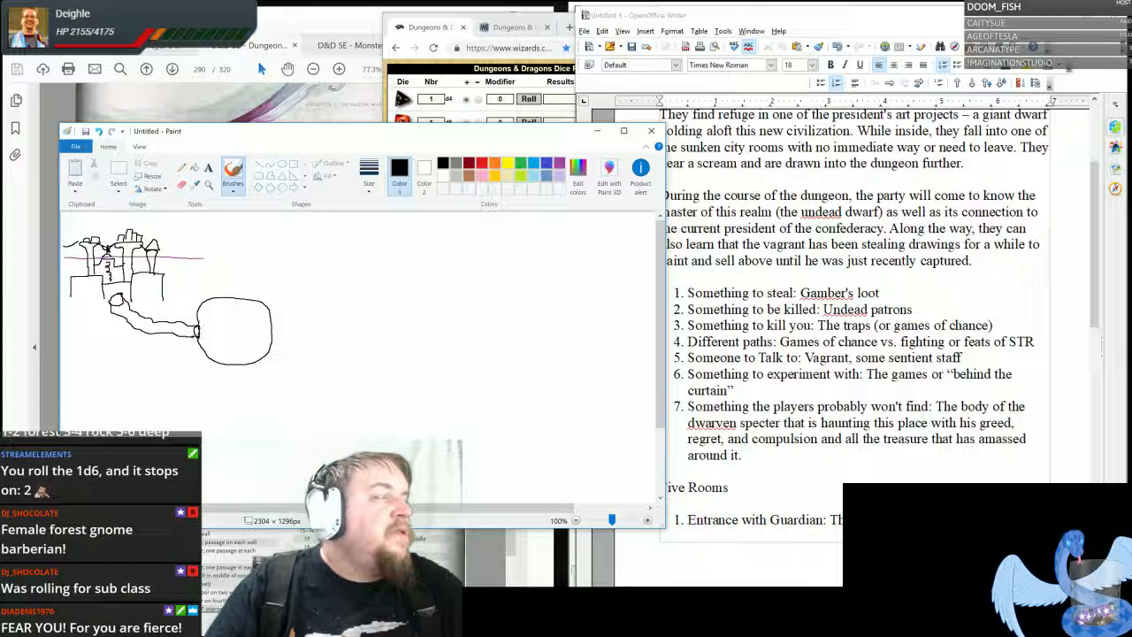
mouse_move(269, 322)
mouse_down()
mouse_move(263, 311)
mouse_move(271, 345)
mouse_move(269, 333)
mouse_up()
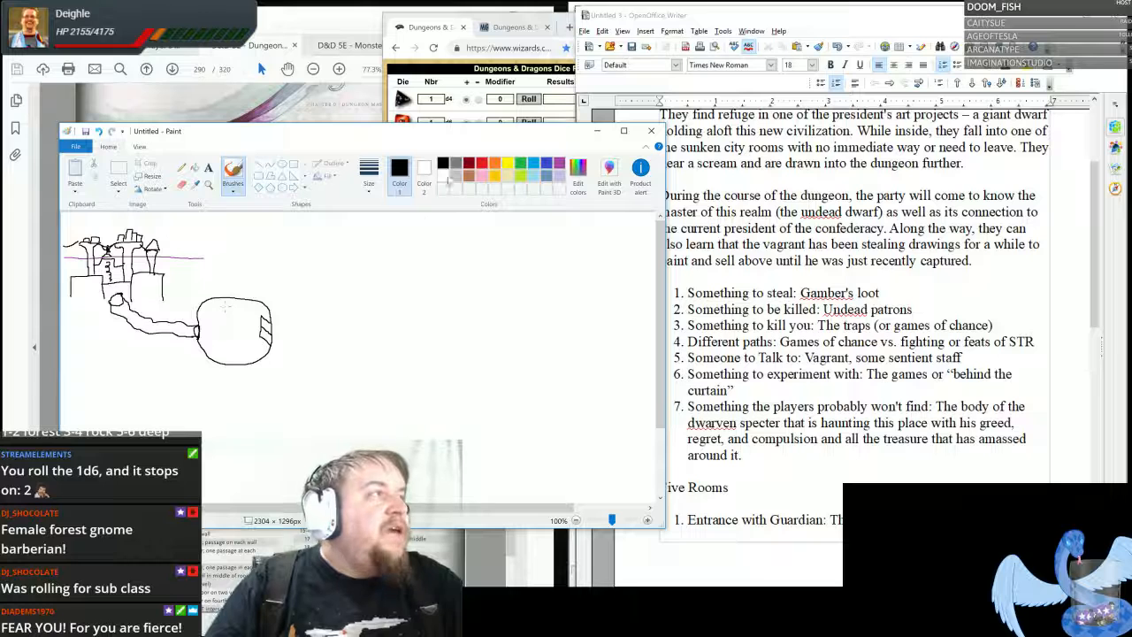
- Mark four small golden-yellow spots inside the rounded room, two along its upper wall and two along its lower wall
click(494, 174)
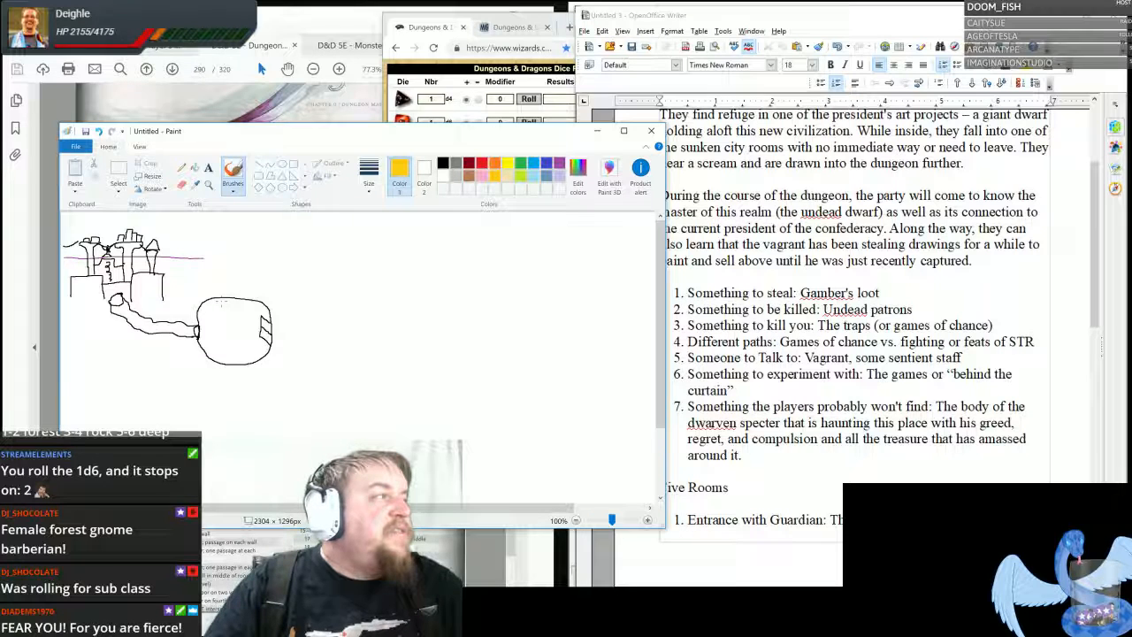
drag(220, 305, 256, 307)
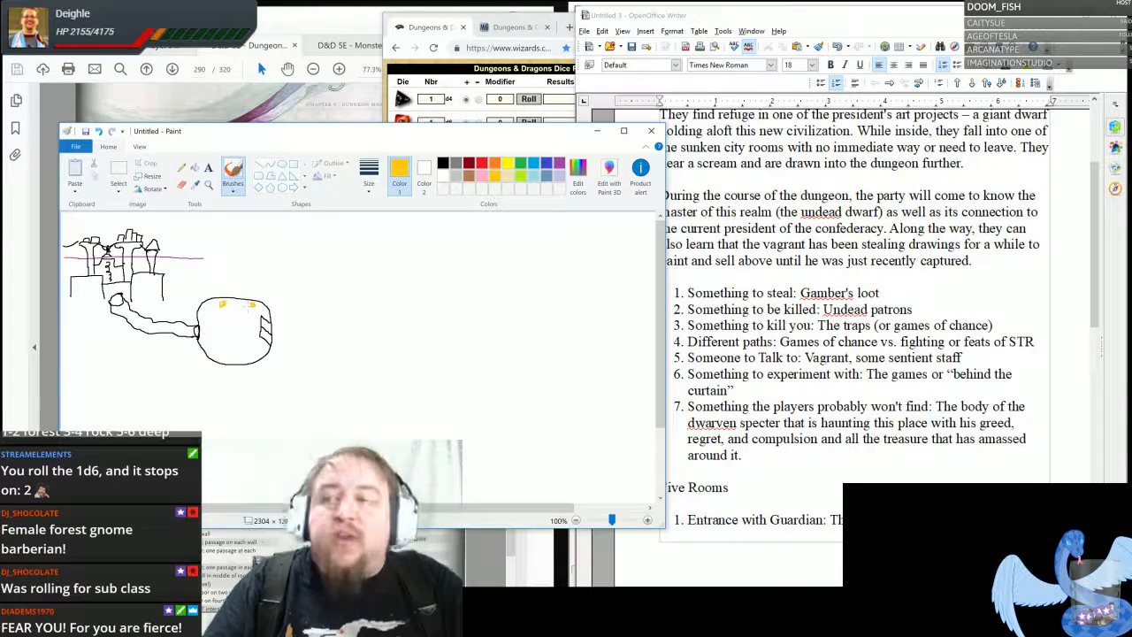
click(249, 357)
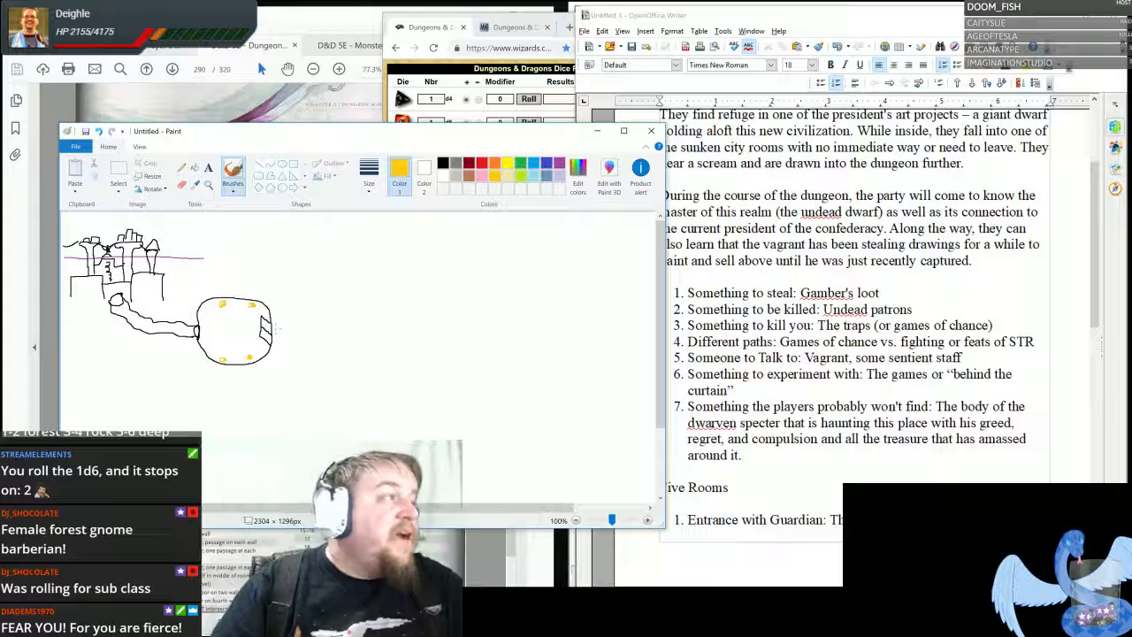
- Add two small black star-like figures beside the rounded room's doorway and draw a straight two-line corridor leading right from it
click(443, 163)
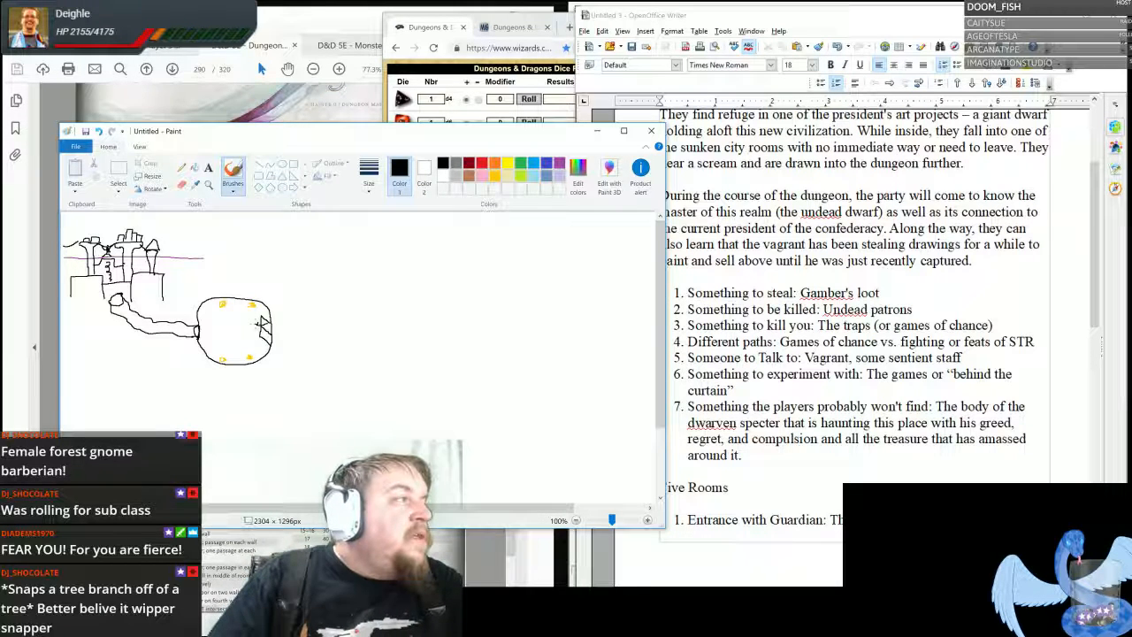
drag(269, 331, 256, 339)
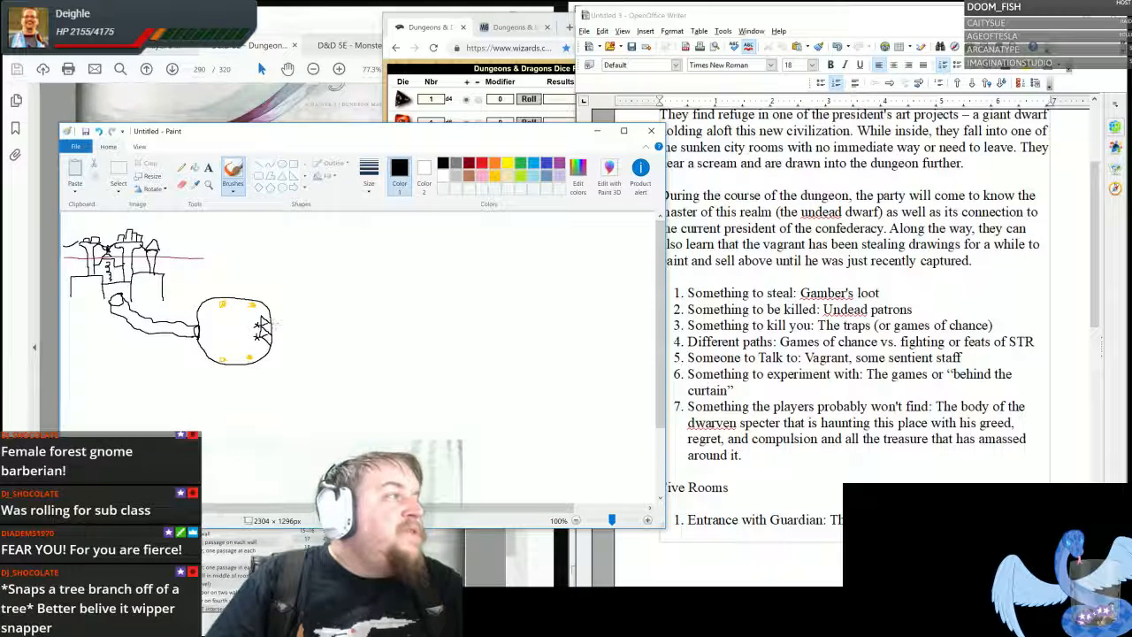
mouse_move(265, 323)
mouse_down()
mouse_move(295, 323)
mouse_move(281, 345)
mouse_move(301, 345)
mouse_up()
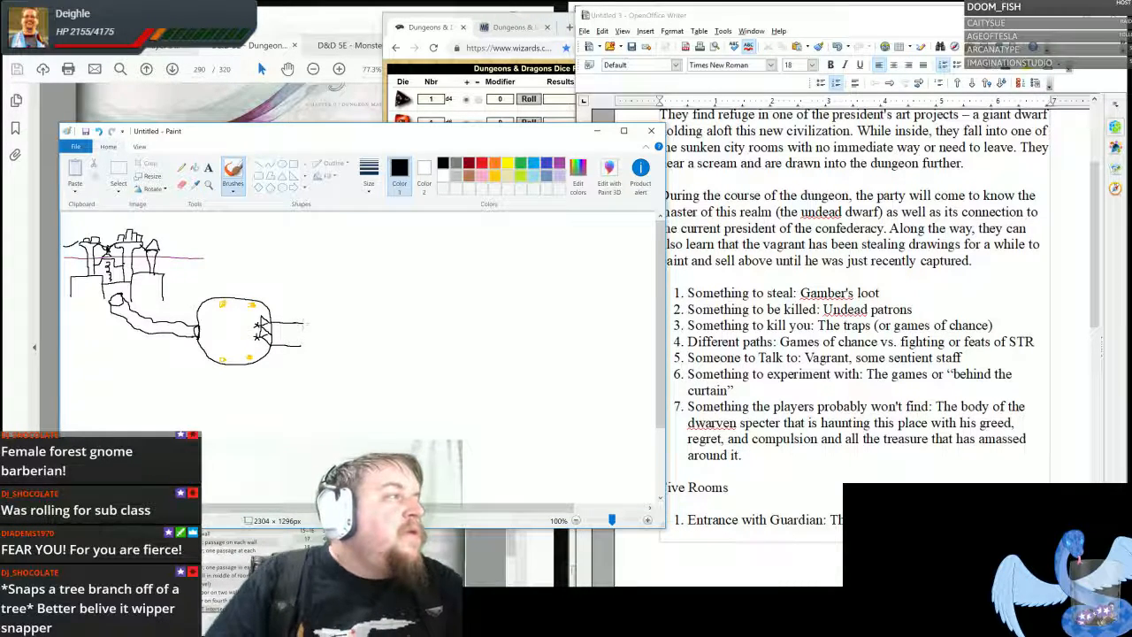
drag(295, 323, 304, 323)
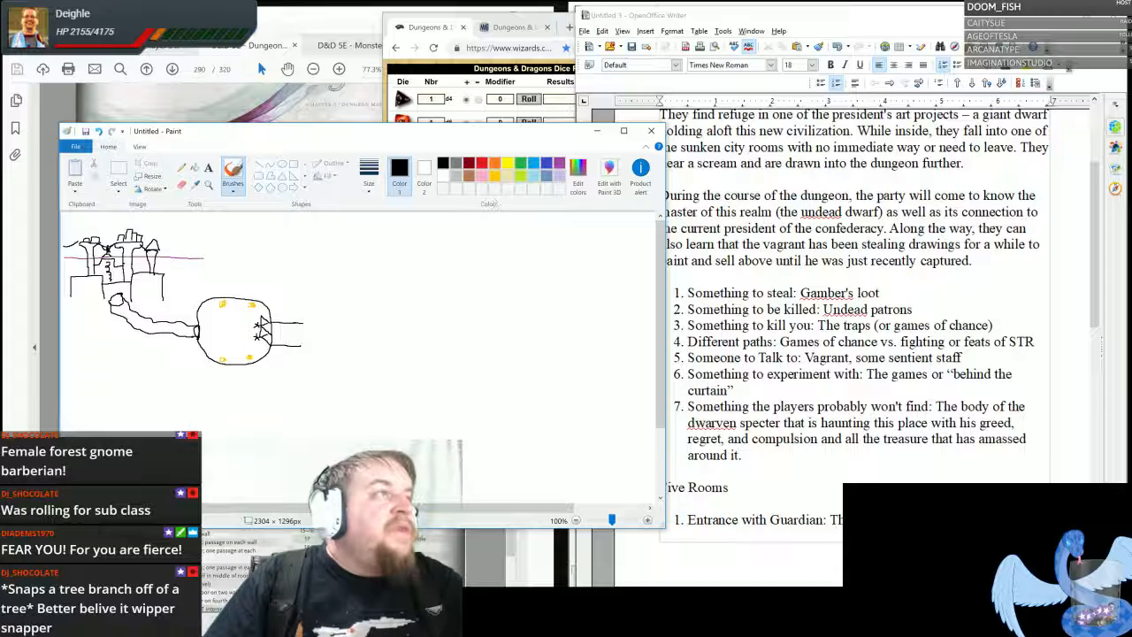
- Draw a large blue rectangular room at the right end of the corridor
click(545, 165)
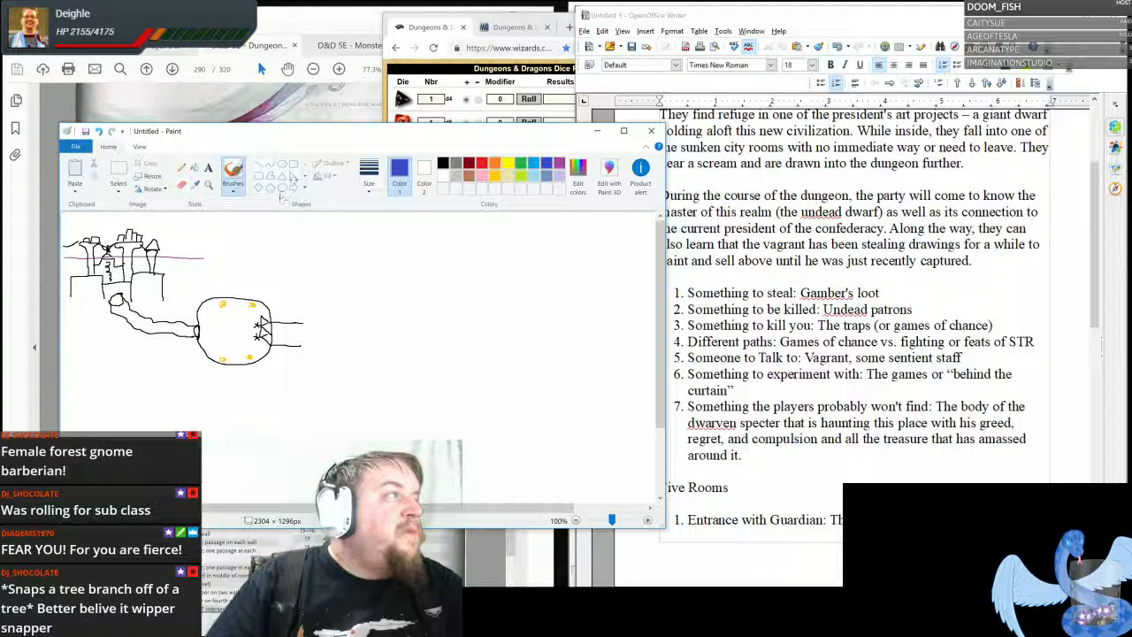
click(294, 165)
mouse_move(305, 271)
mouse_down()
mouse_move(343, 380)
mouse_move(459, 412)
mouse_move(492, 407)
mouse_move(490, 395)
mouse_up()
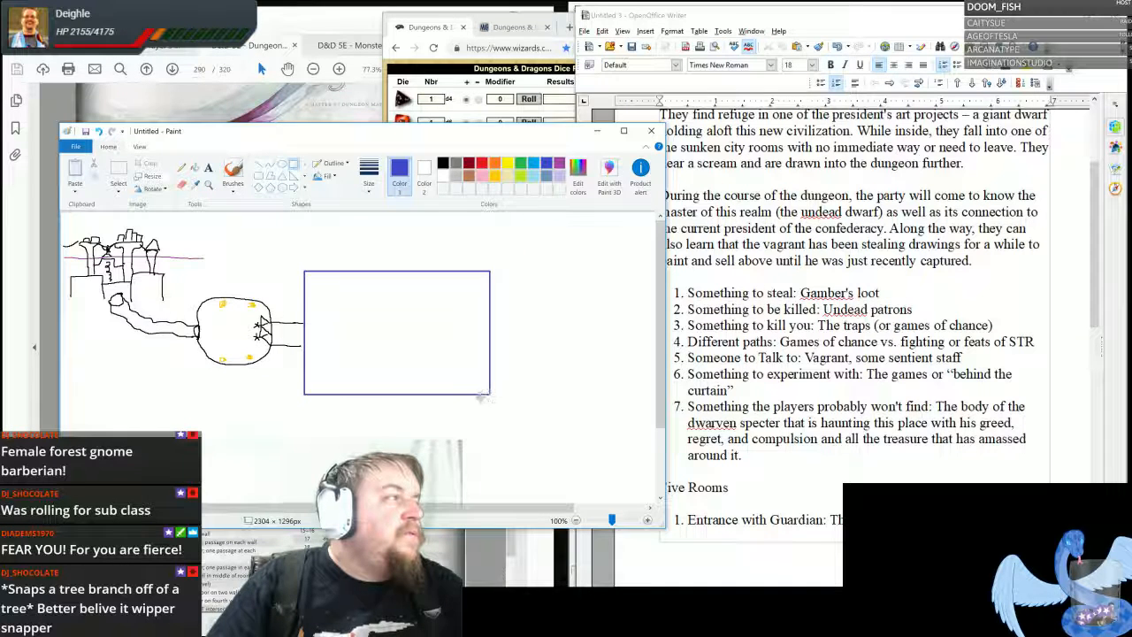
click(444, 163)
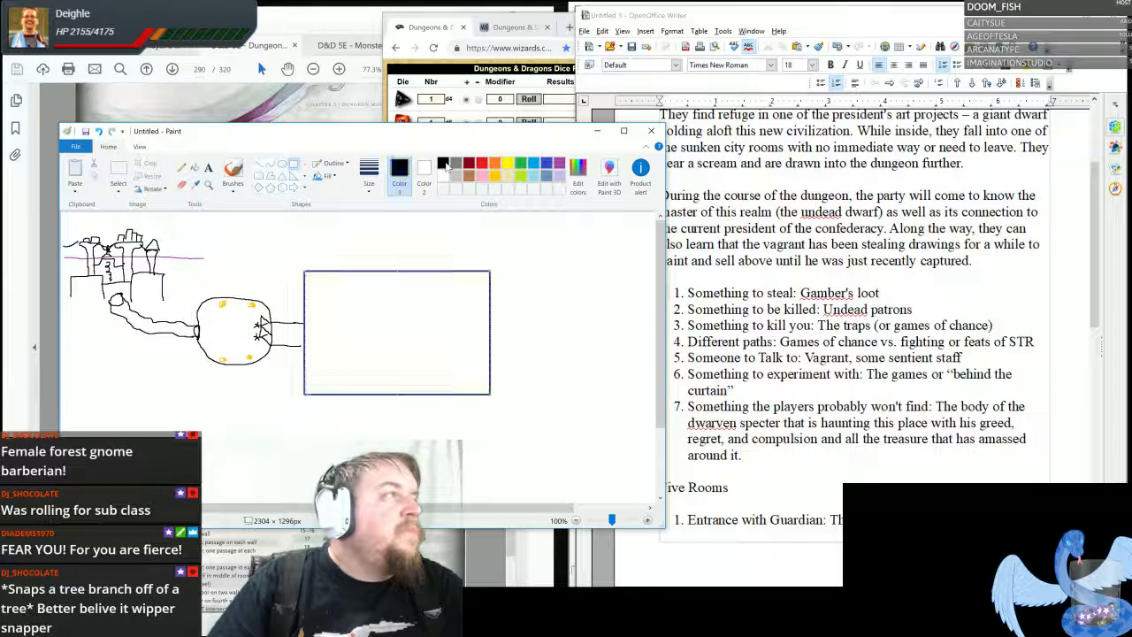
click(546, 164)
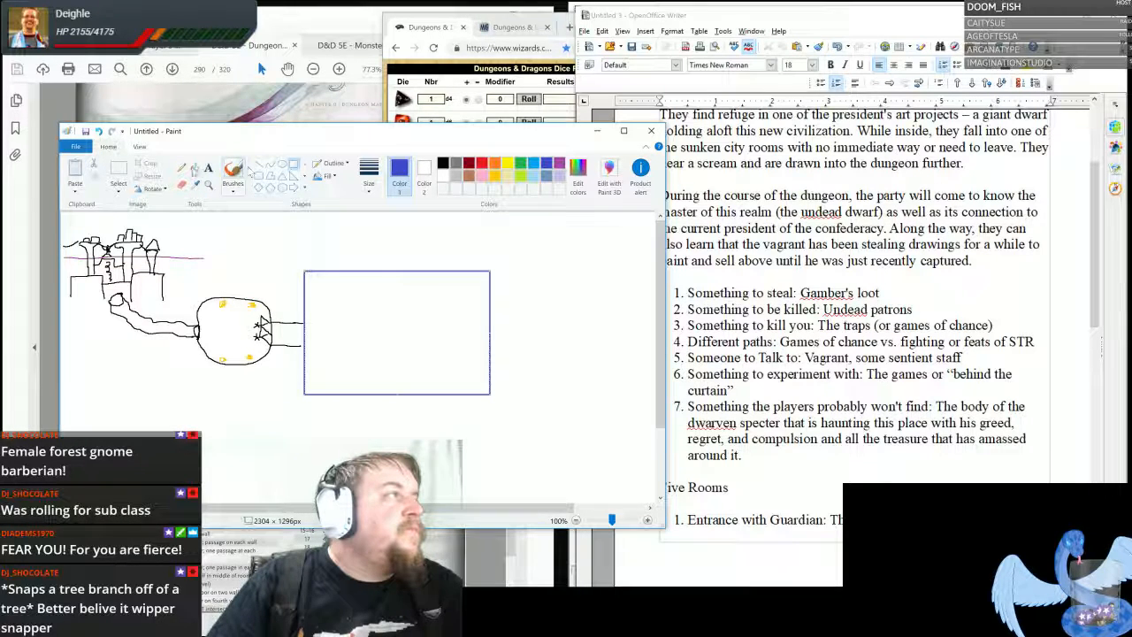
- Draw a double door in black with a thicker pencil where the corridor meets the blue room
click(182, 167)
click(444, 166)
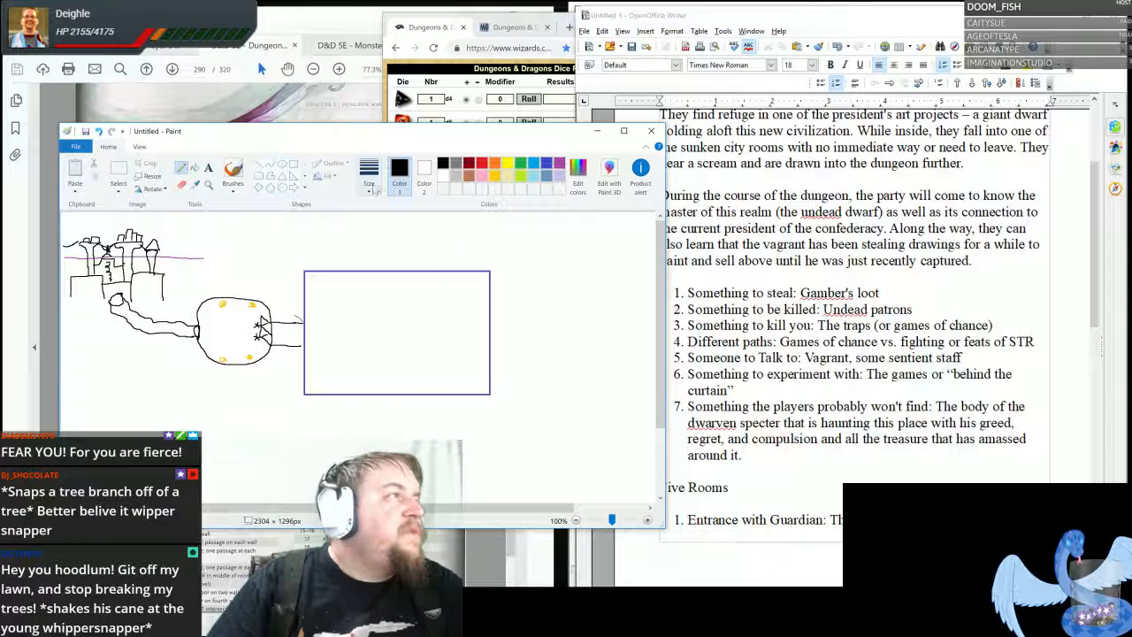
click(369, 177)
click(395, 279)
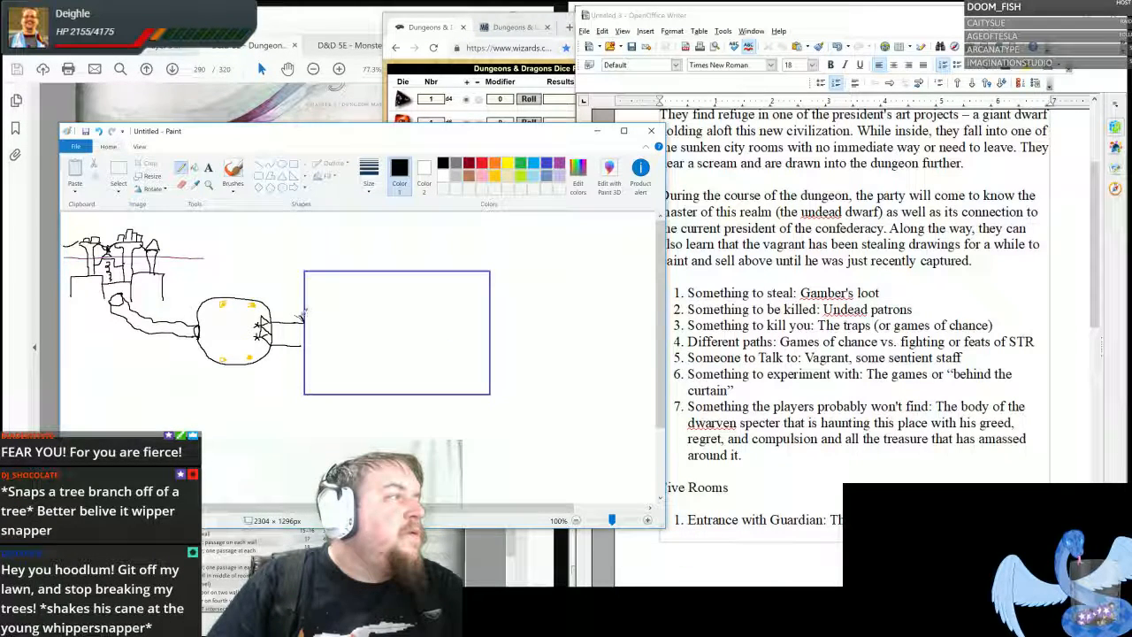
mouse_move(296, 314)
mouse_down()
mouse_move(303, 345)
mouse_move(304, 333)
mouse_up()
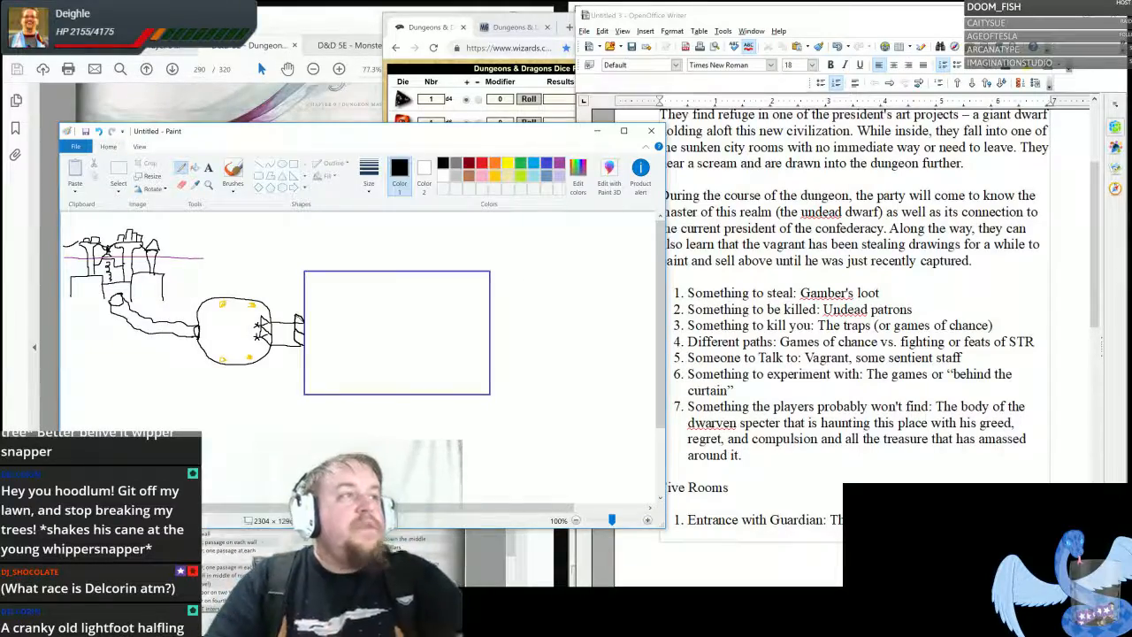
- Review the Five Rooms list in the Writer notes, from the entrance with guardian to the reward and revelation
mouse_move(1095, 214)
mouse_down()
mouse_move(1095, 400)
mouse_move(1095, 276)
mouse_move(1096, 307)
mouse_up()
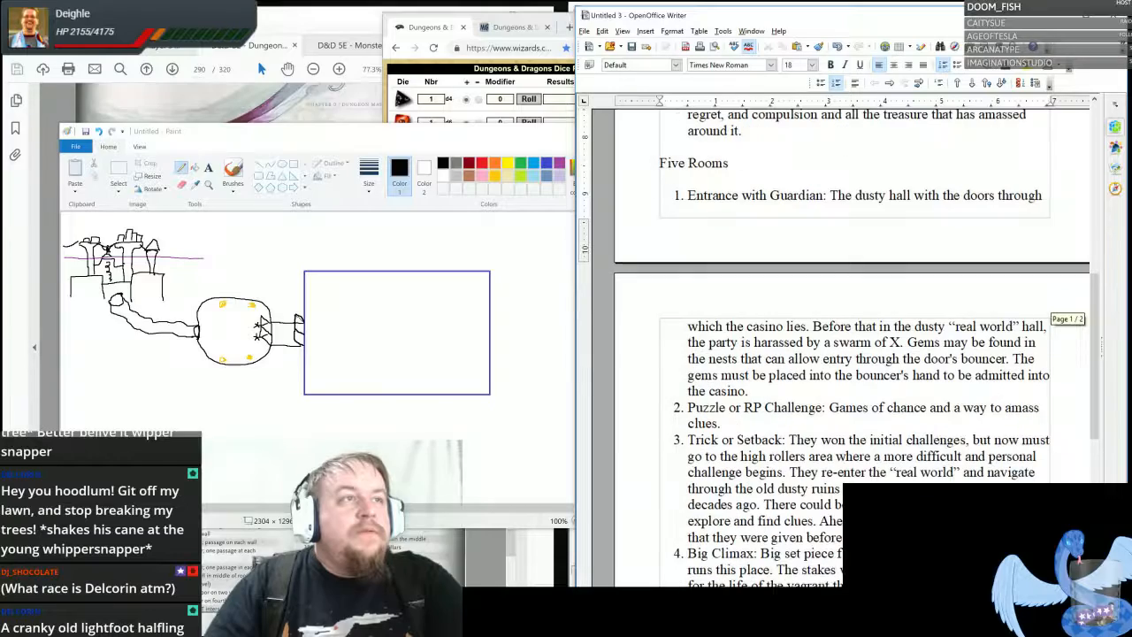
drag(793, 196, 914, 195)
drag(1095, 413, 1095, 434)
drag(816, 346, 752, 363)
click(752, 363)
scroll(725, 400, down, 2)
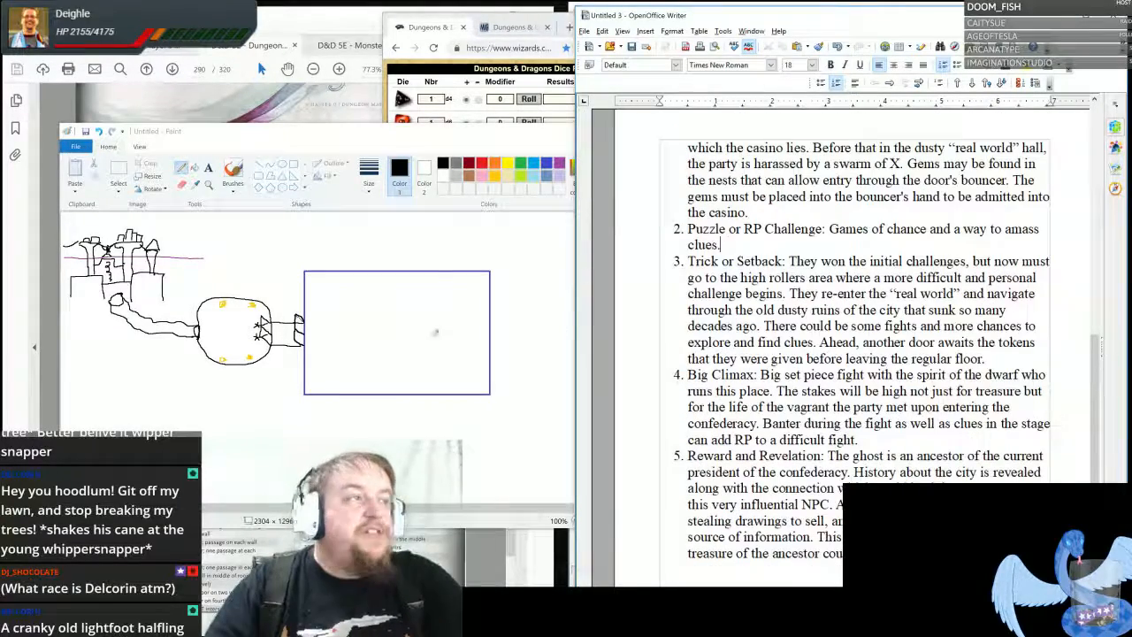
- Return to Paint and draw a wide red ellipse in the upper-right corner of the blue room
click(485, 132)
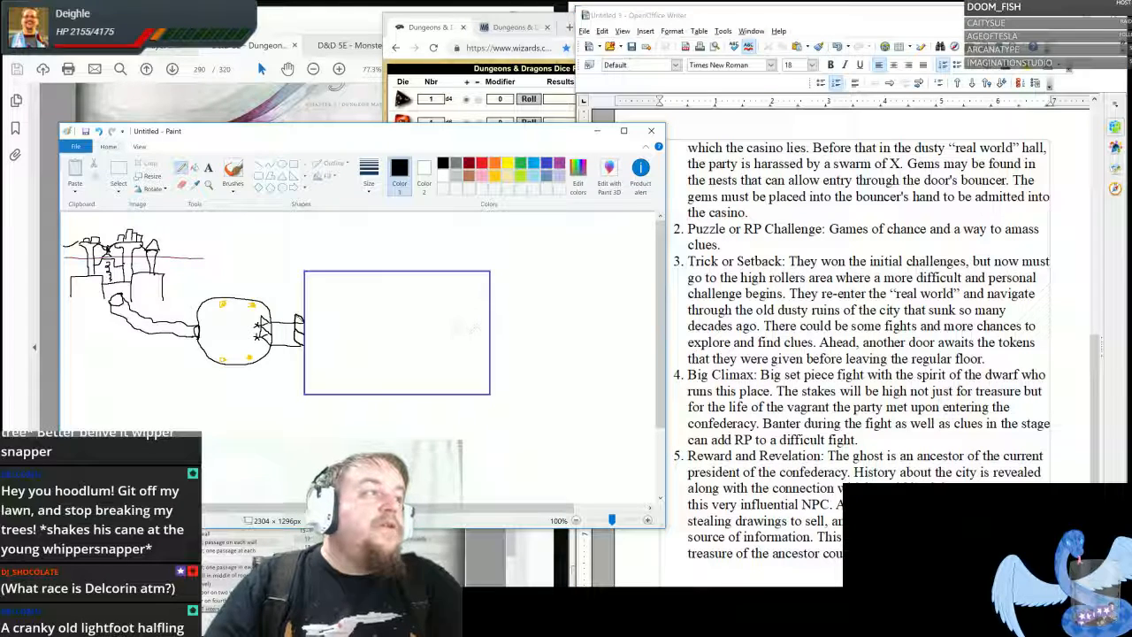
click(284, 167)
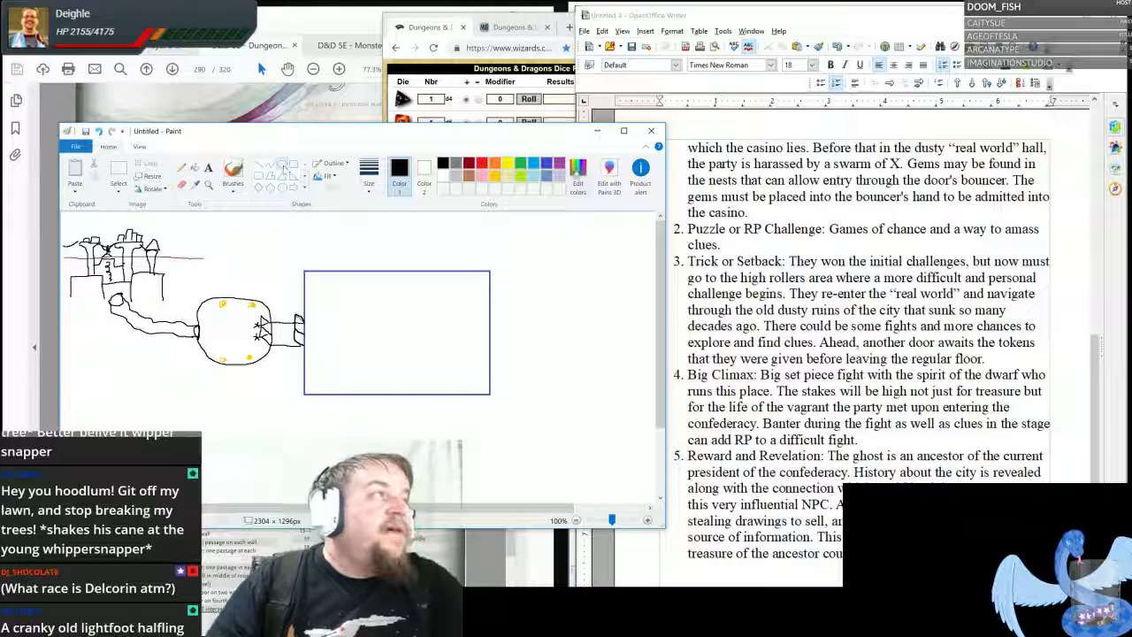
click(482, 163)
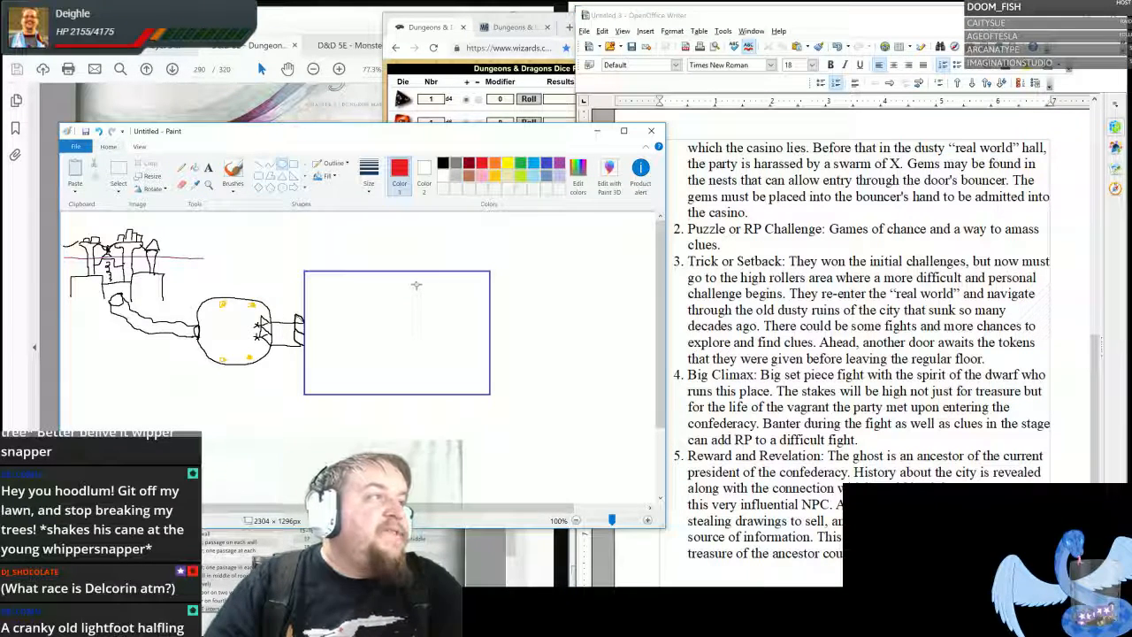
drag(416, 285, 483, 312)
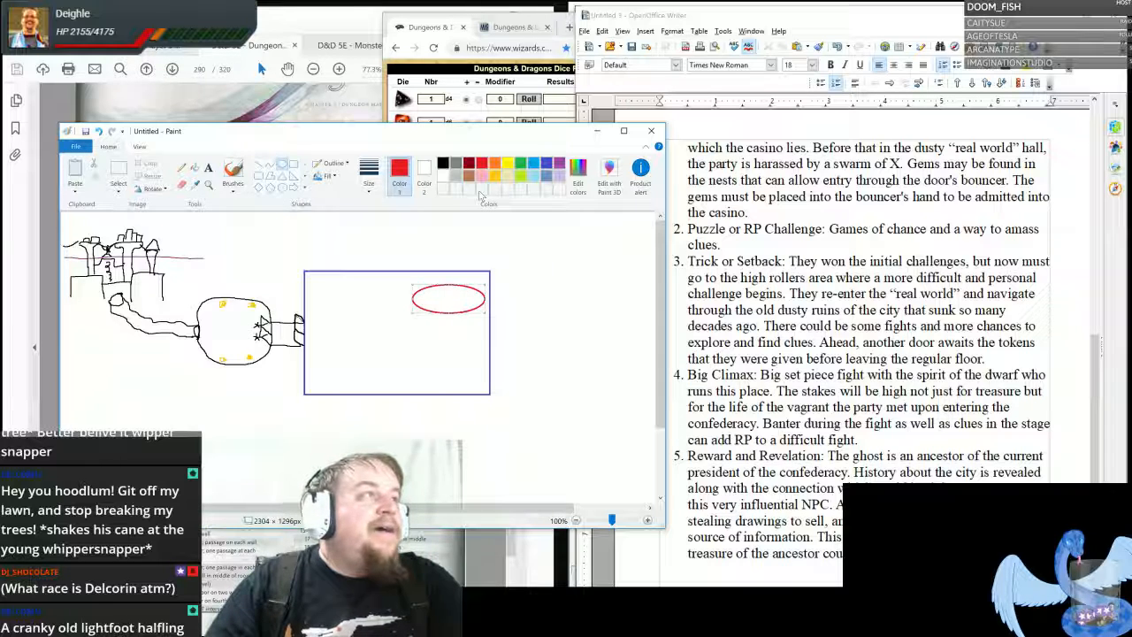
- Change the wide ellipse to dark red, and undo a small trial ellipse near the lower edge of the blue room
click(468, 163)
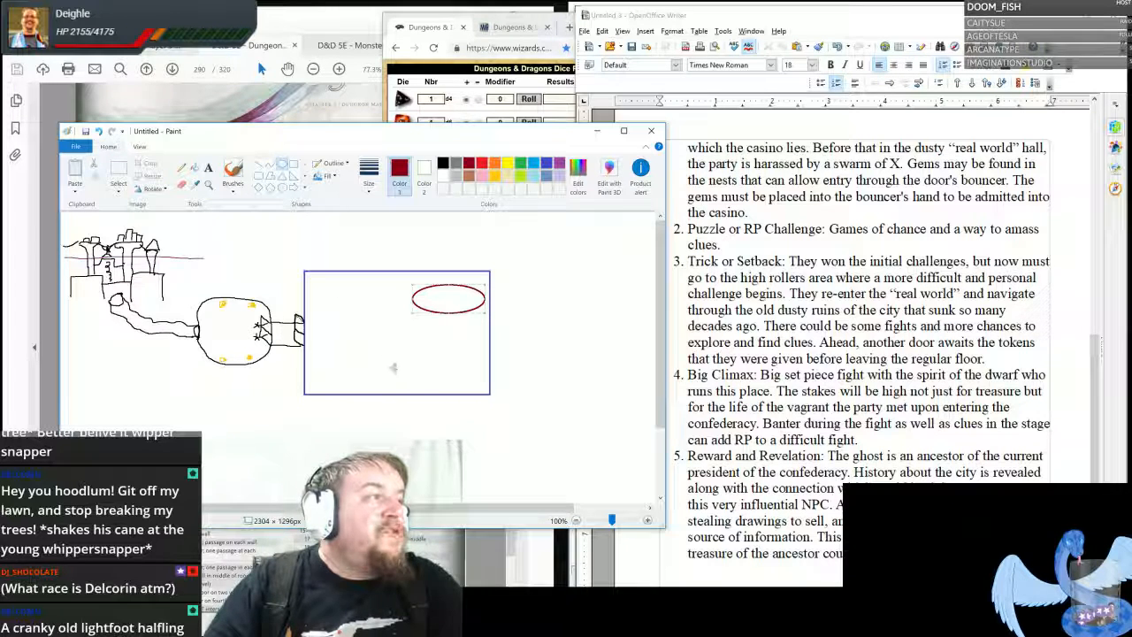
drag(394, 365, 418, 377)
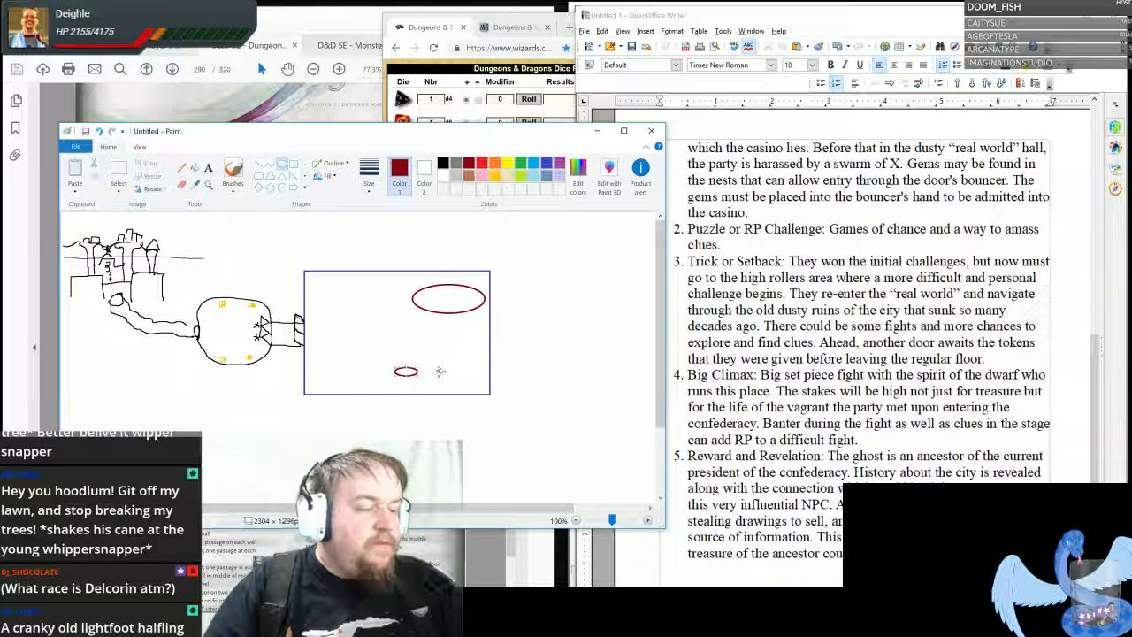
key(ctrl+z)
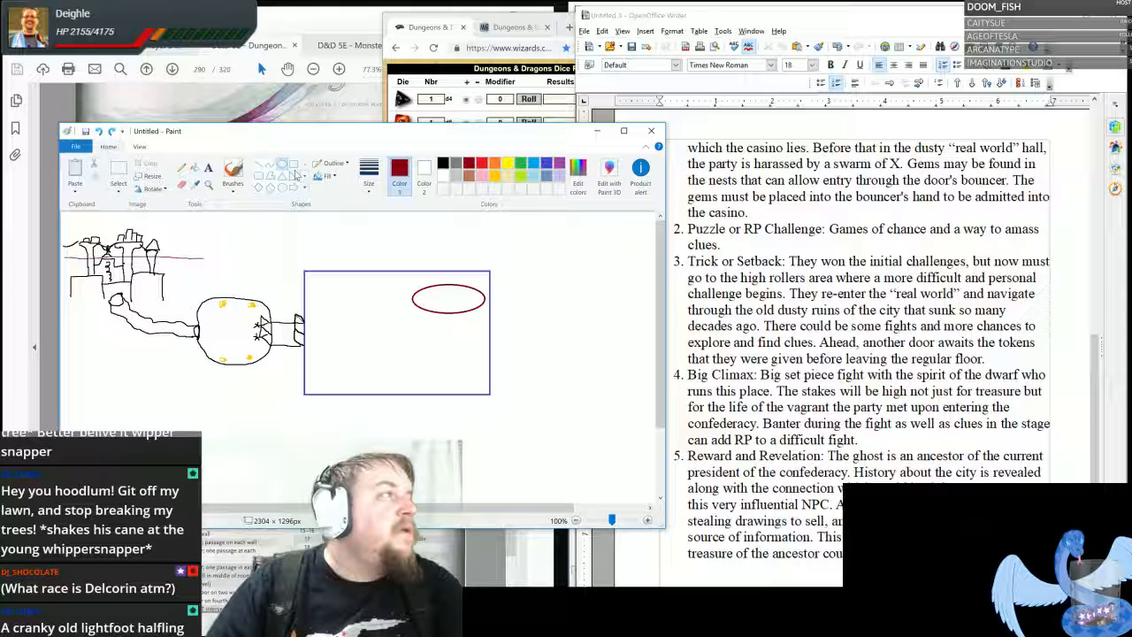
- Draw a long, thin red rectangle in the lower-right corner of the blue room
click(294, 166)
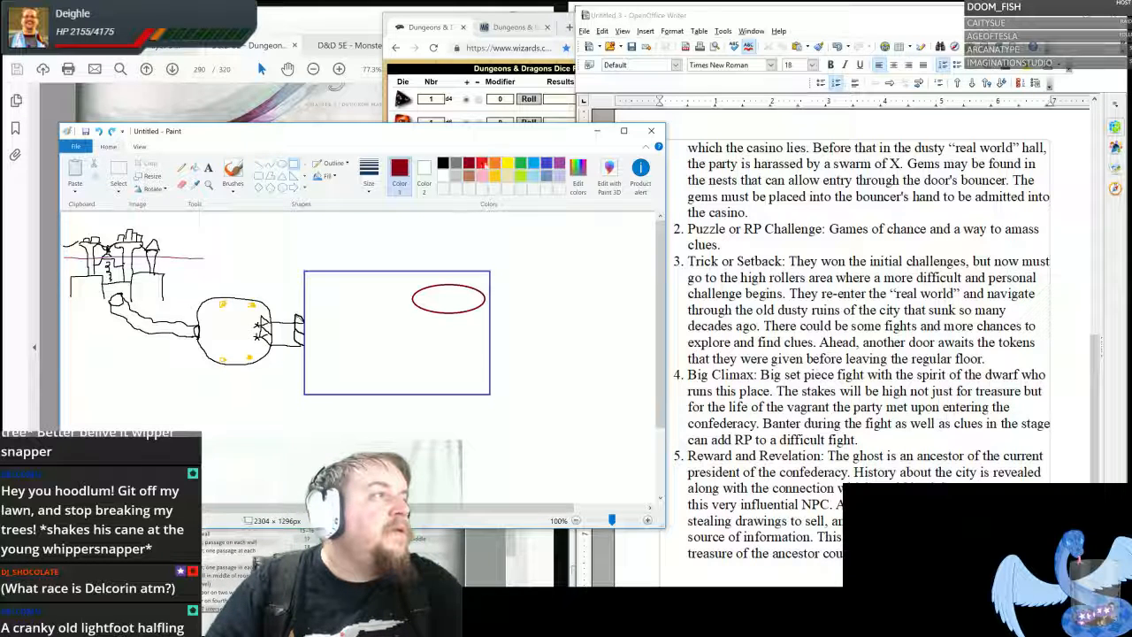
click(482, 164)
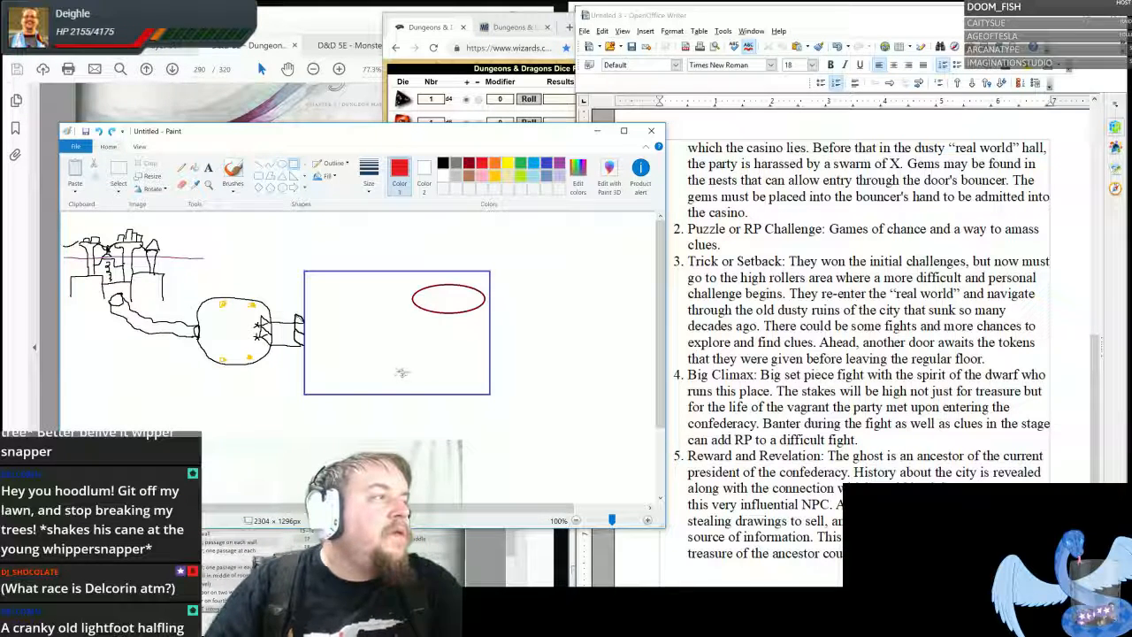
drag(402, 373, 485, 378)
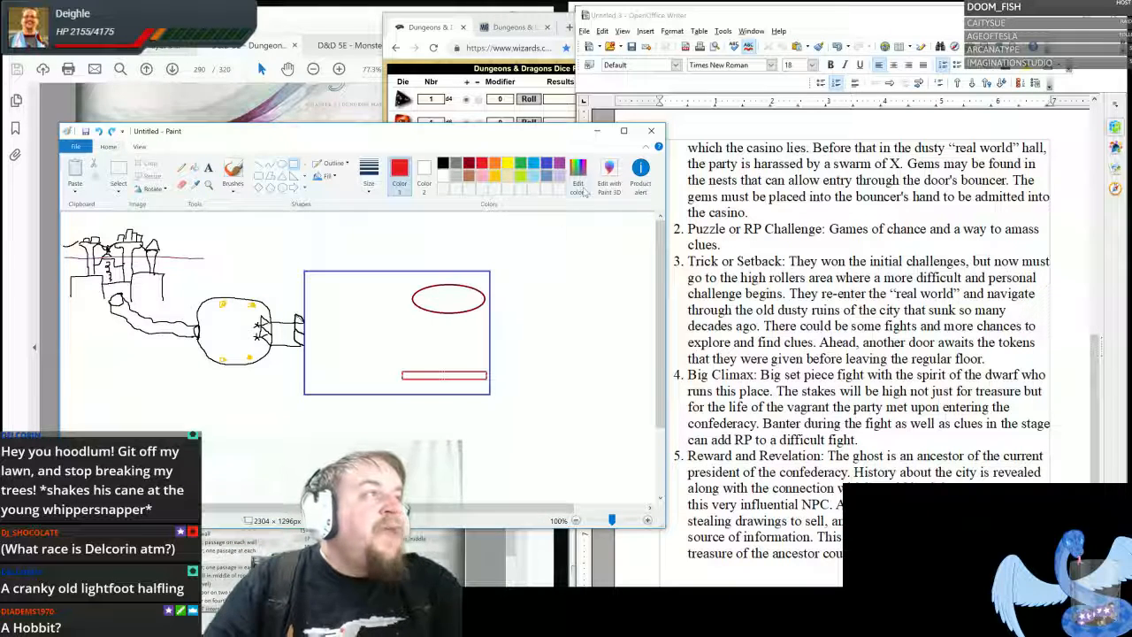
- Draw ten small light blue hexagons in the blue room's left half, in rows of three and two along the upper and lower walls
click(534, 163)
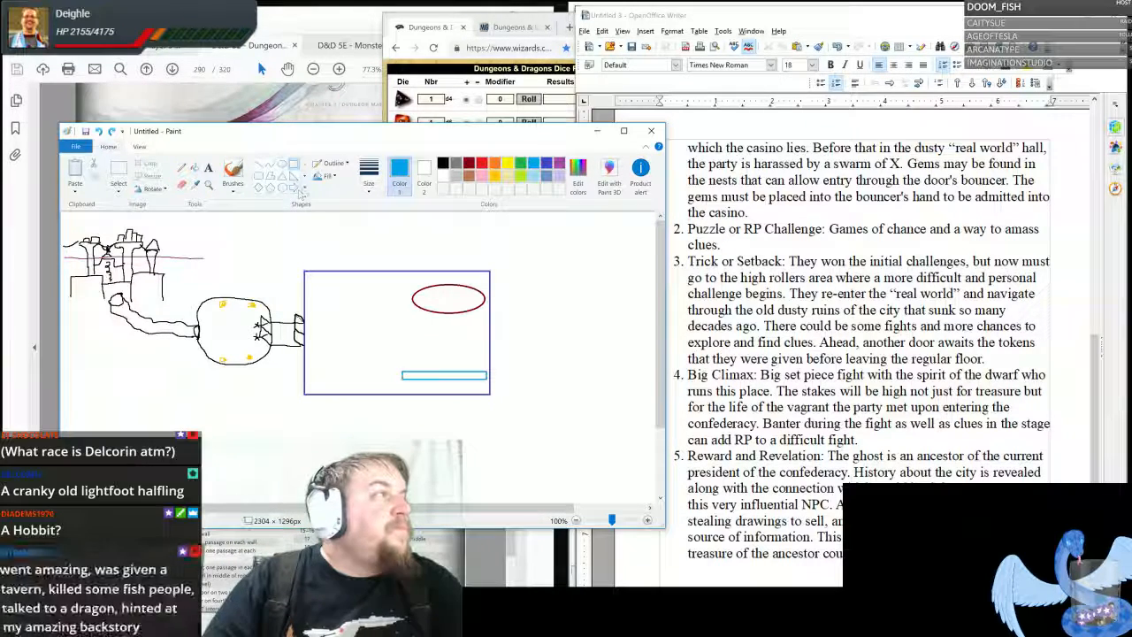
click(282, 188)
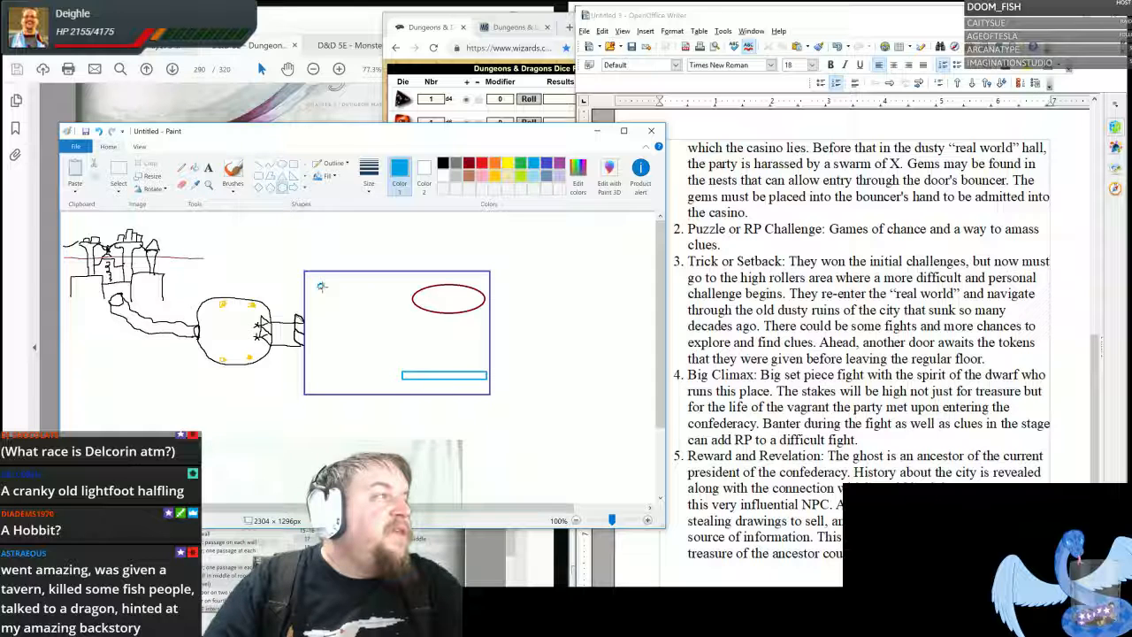
mouse_move(318, 283)
mouse_down()
mouse_move(330, 297)
mouse_move(388, 299)
mouse_up()
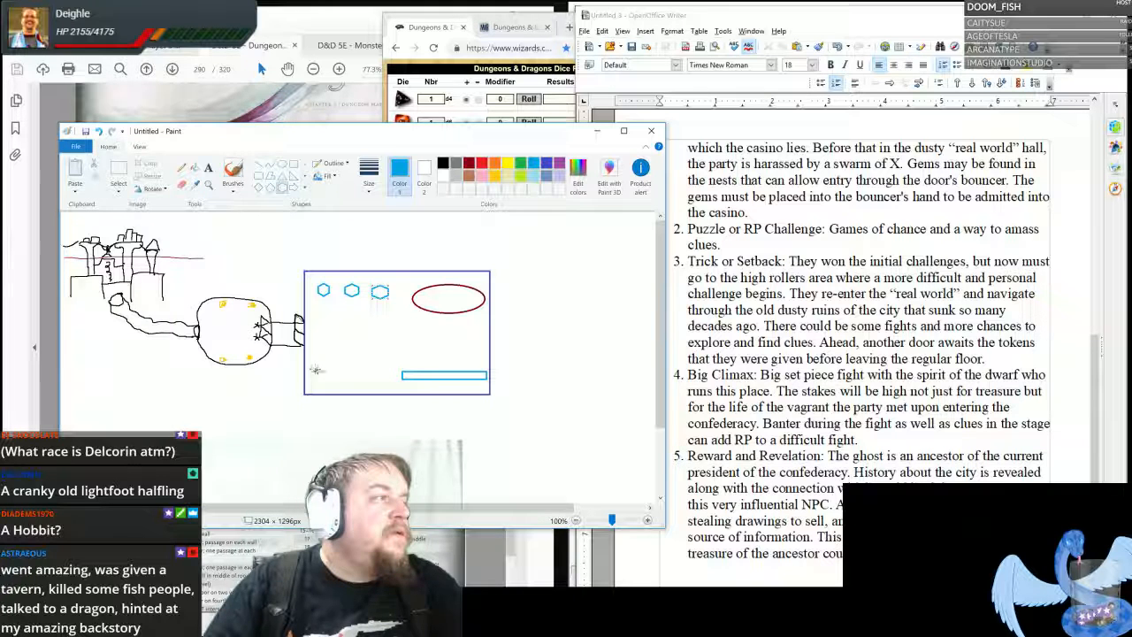
mouse_move(315, 370)
mouse_down()
mouse_move(332, 386)
mouse_move(390, 387)
mouse_up()
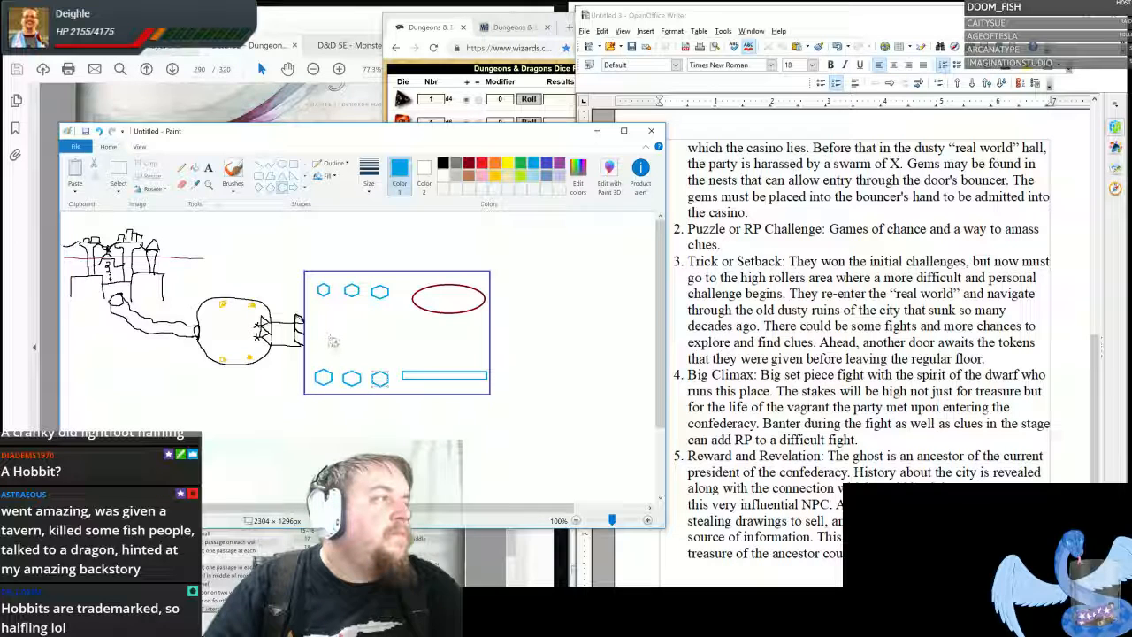
drag(332, 341, 377, 357)
drag(334, 302, 376, 317)
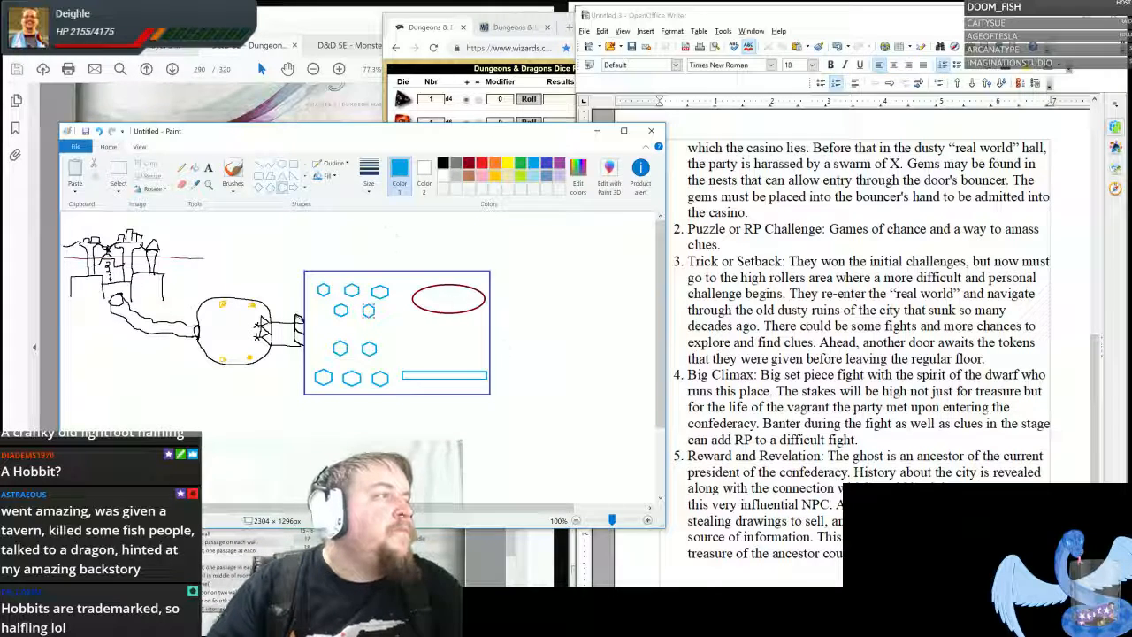
- Recolour the outline of the thin rectangle in the blue room red with the Fill tool
click(481, 163)
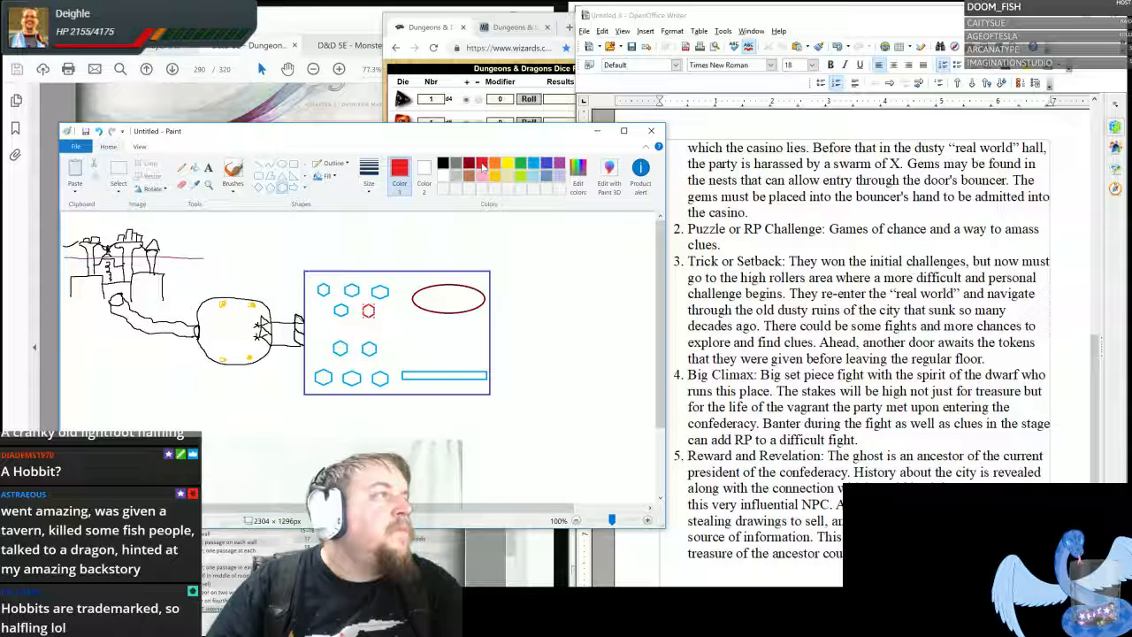
click(533, 164)
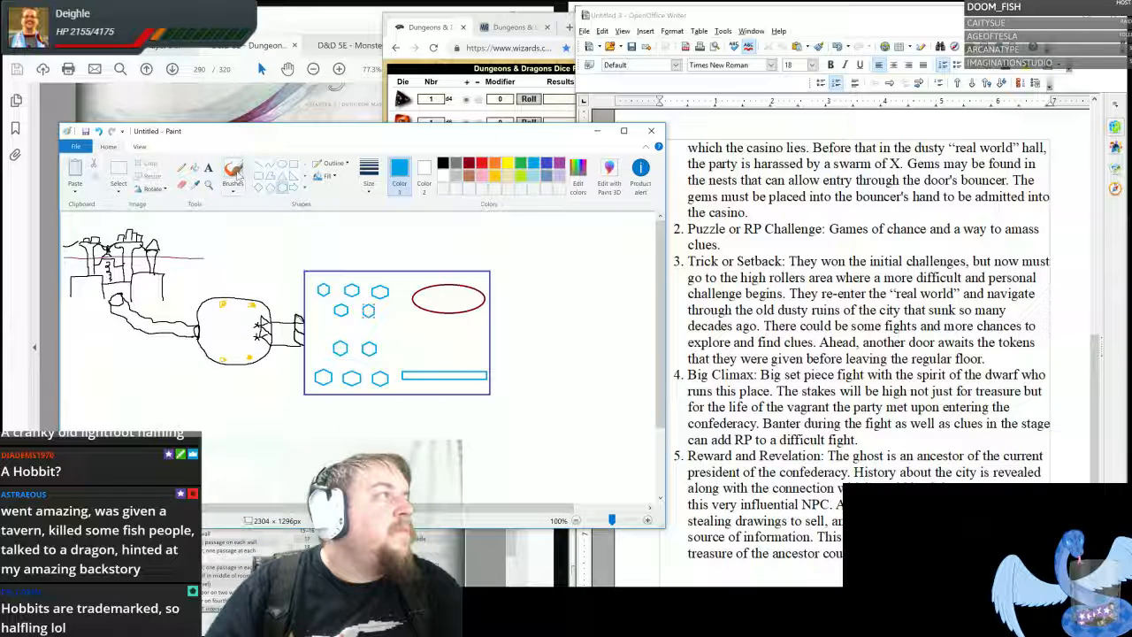
click(194, 168)
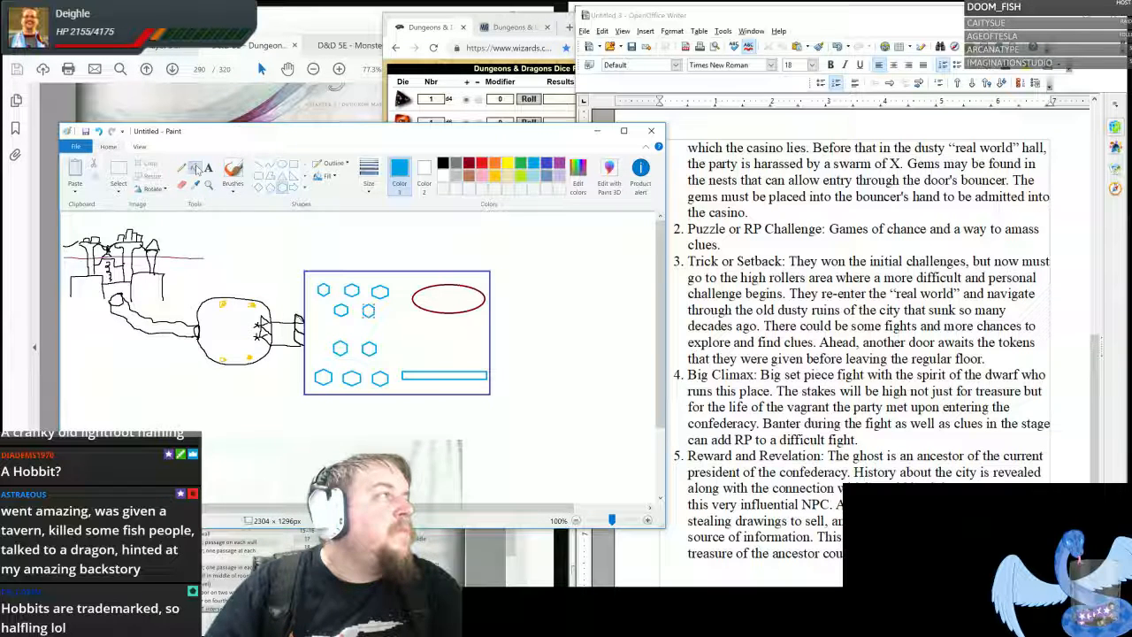
click(482, 164)
click(460, 371)
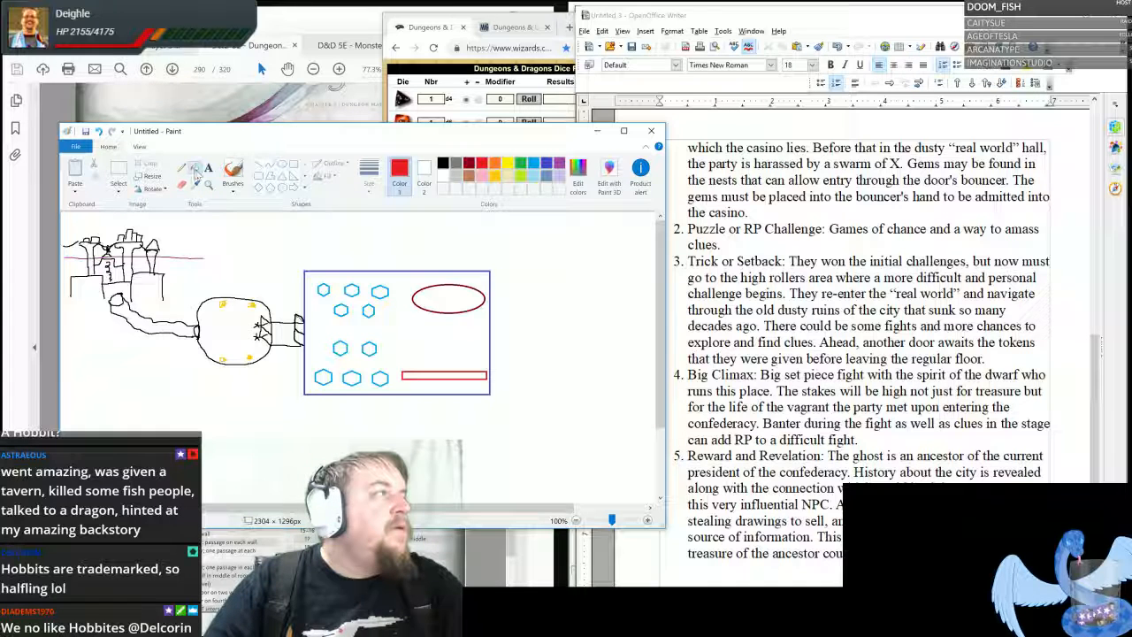
- Pencil a black double door with cross marks on the right wall of the blue room
click(443, 163)
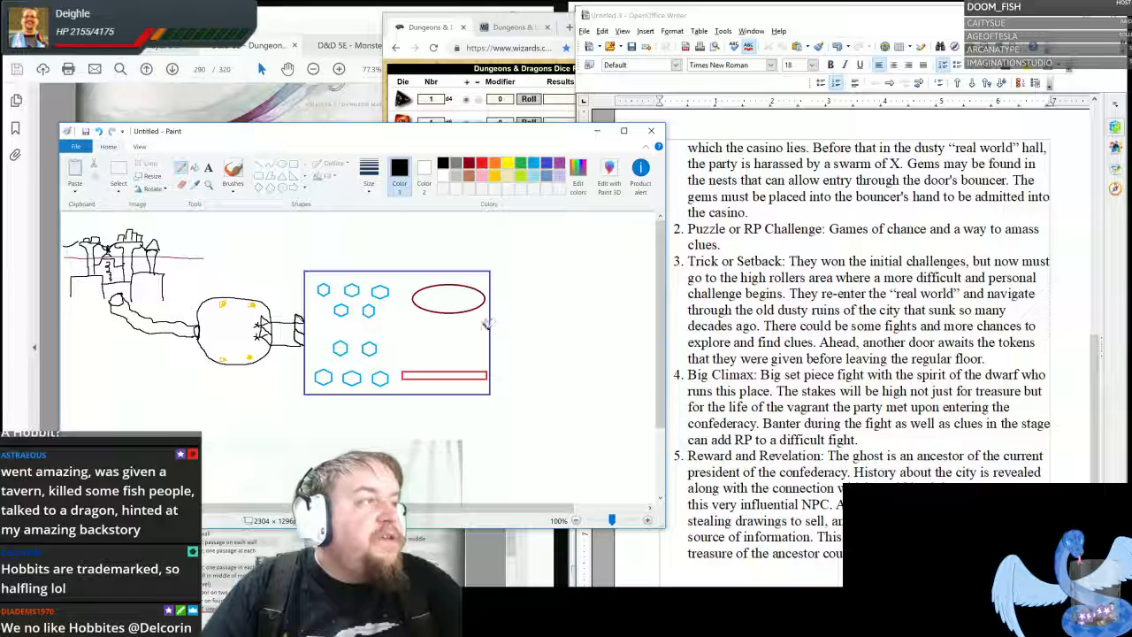
drag(478, 336, 490, 351)
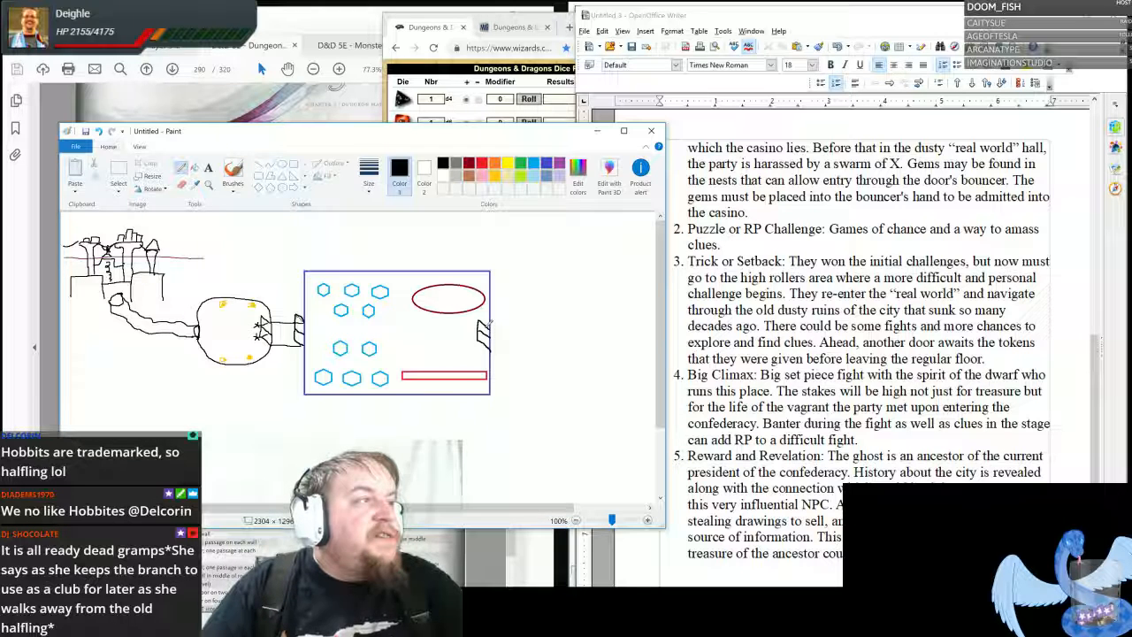
mouse_move(484, 329)
mouse_down()
mouse_move(475, 323)
mouse_move(480, 340)
mouse_move(466, 340)
mouse_up()
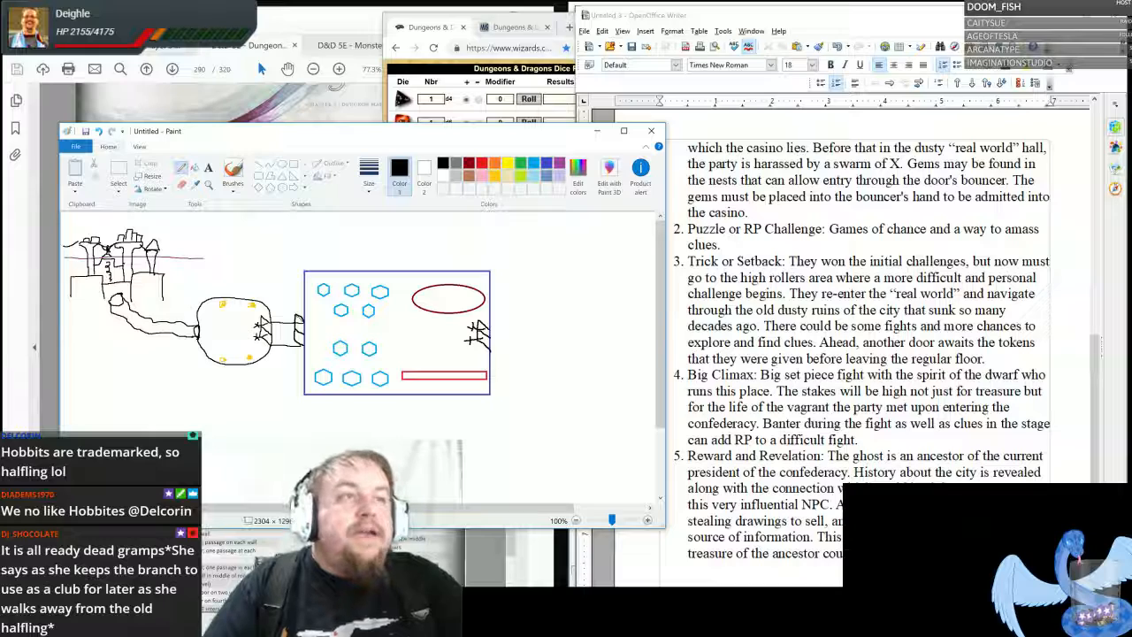
- Review the Trick or Setback entry about the old city ruins in the Writer notes
click(873, 298)
scroll(873, 302, down, 2)
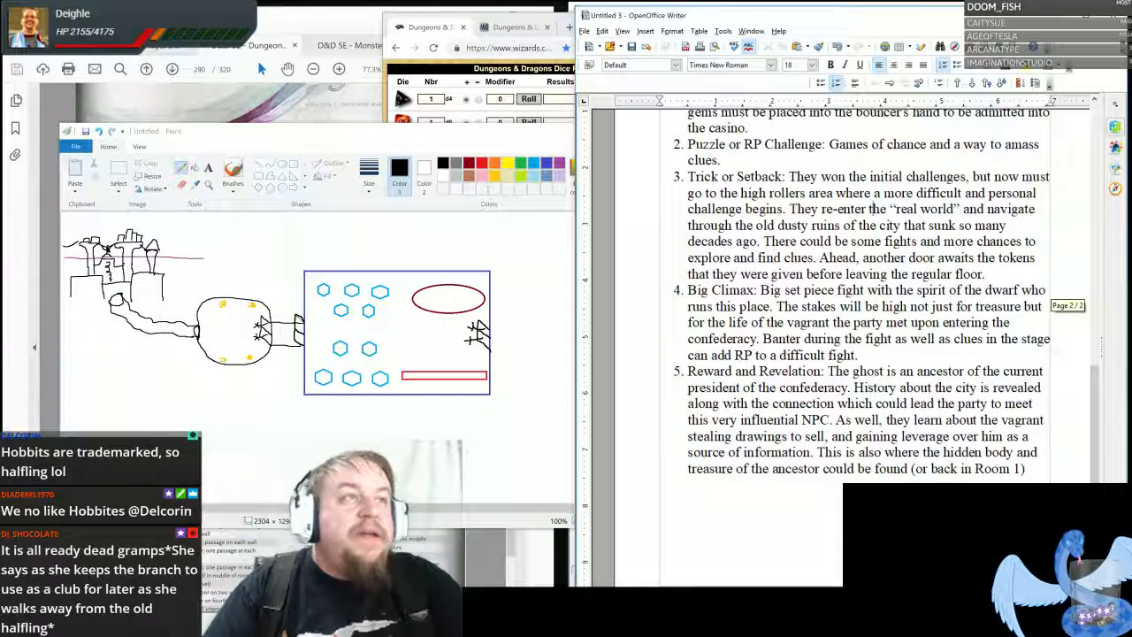
drag(837, 209, 902, 226)
click(902, 225)
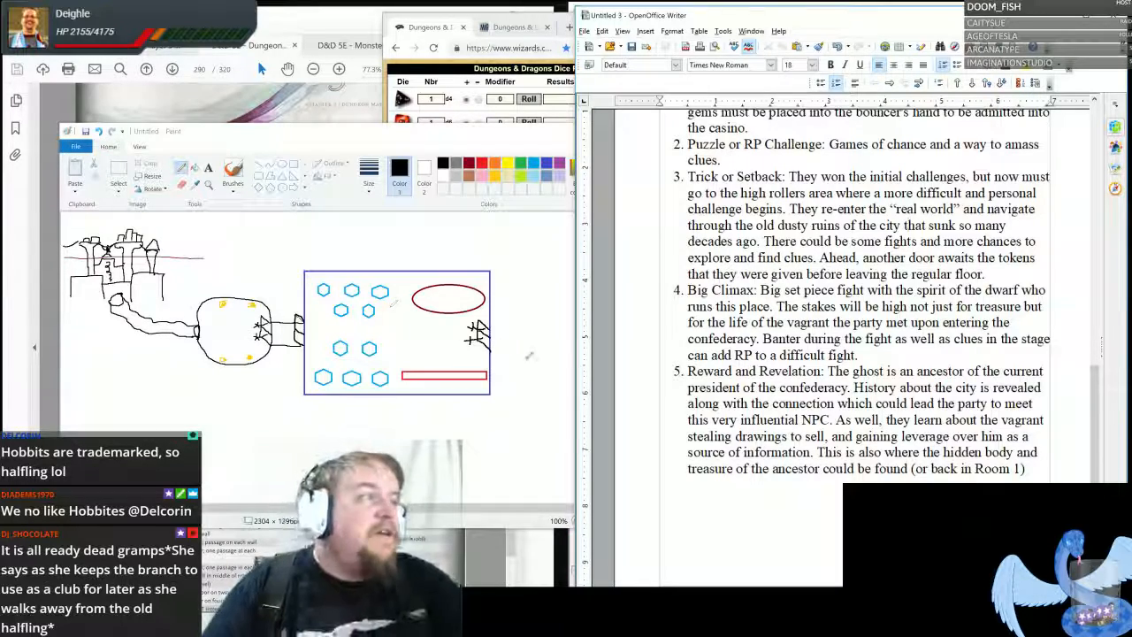
- Return to Paint and draw a winding passage from the right-hand door down below the blue room, with boxy ruins along both walls
drag(491, 133, 471, 60)
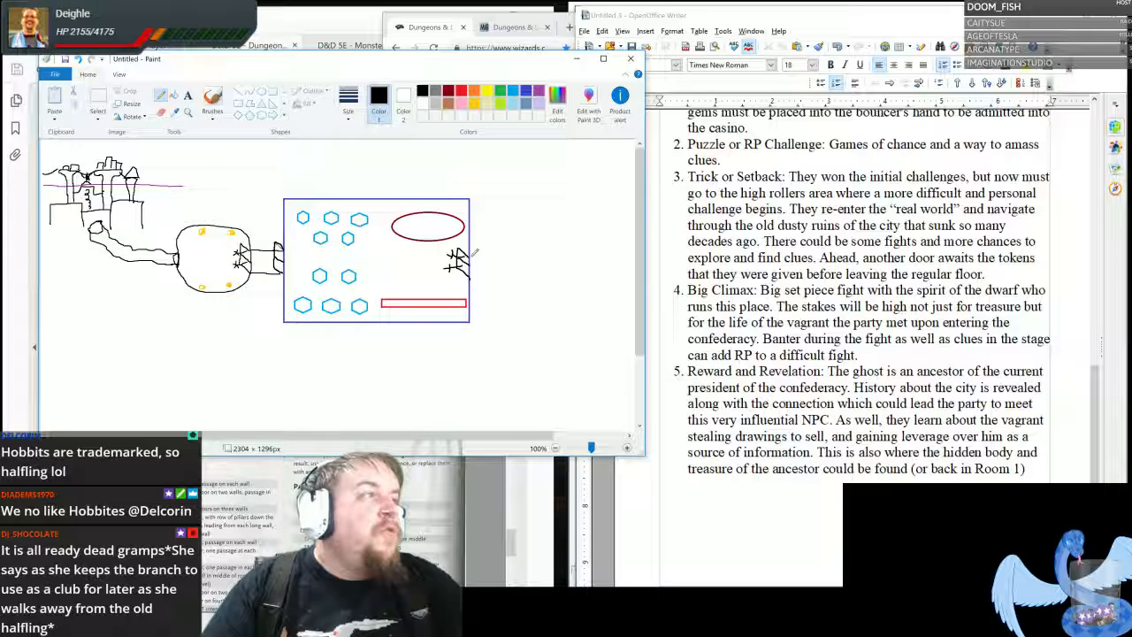
mouse_move(475, 252)
mouse_down()
mouse_move(545, 272)
mouse_move(583, 346)
mouse_move(587, 397)
mouse_move(567, 409)
mouse_move(488, 407)
mouse_up()
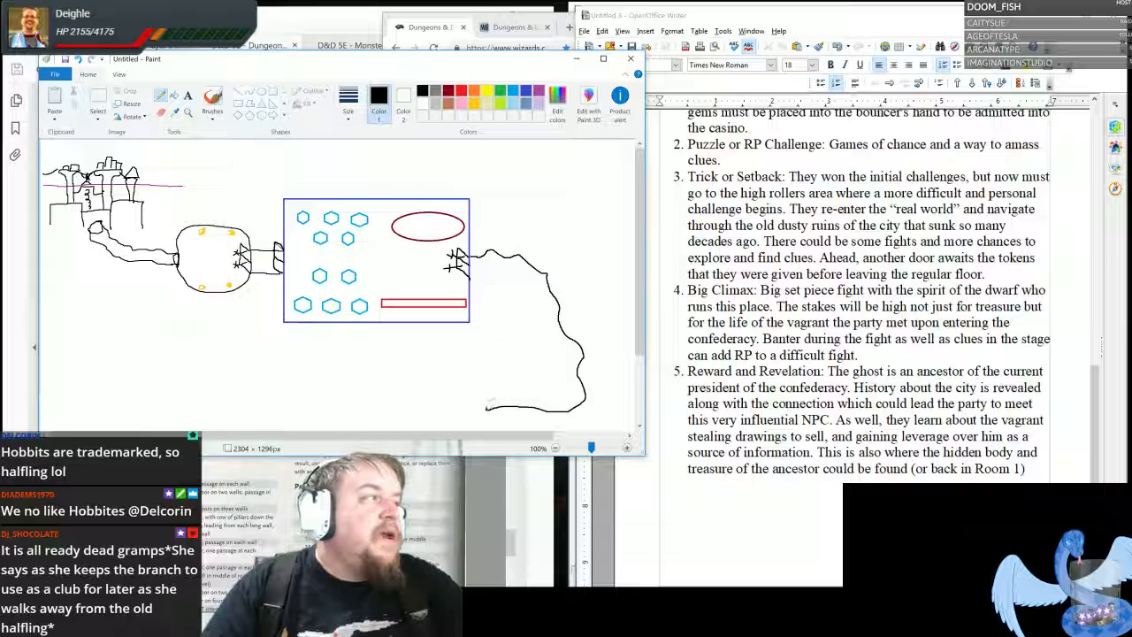
mouse_move(469, 270)
mouse_down()
mouse_move(530, 284)
mouse_move(506, 343)
mouse_move(562, 354)
mouse_move(568, 380)
mouse_move(497, 383)
mouse_move(503, 366)
mouse_move(502, 387)
mouse_move(465, 366)
mouse_move(476, 368)
mouse_up()
mouse_move(445, 406)
mouse_down()
mouse_move(492, 404)
mouse_move(485, 426)
mouse_move(446, 407)
mouse_up()
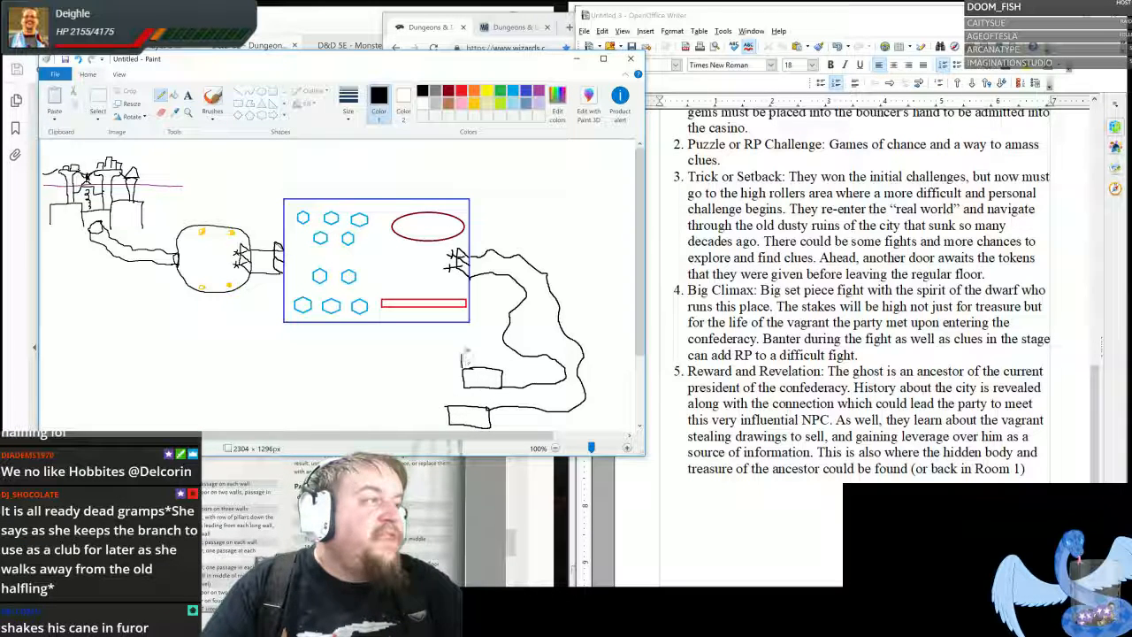
mouse_move(467, 352)
mouse_down()
mouse_move(431, 352)
mouse_move(428, 382)
mouse_move(468, 386)
mouse_move(429, 407)
mouse_move(452, 422)
mouse_up()
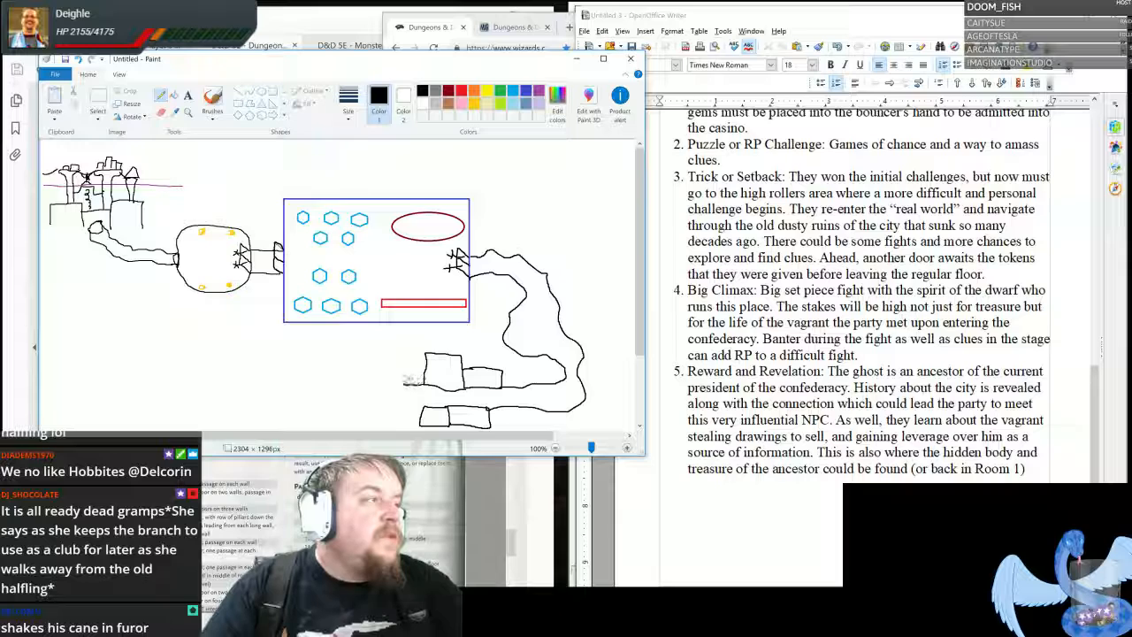
- Extend both walls of the winding passage further left beneath the blue room
mouse_move(403, 384)
mouse_down()
mouse_move(425, 382)
mouse_move(403, 405)
mouse_move(394, 367)
mouse_move(363, 358)
mouse_move(306, 376)
mouse_up()
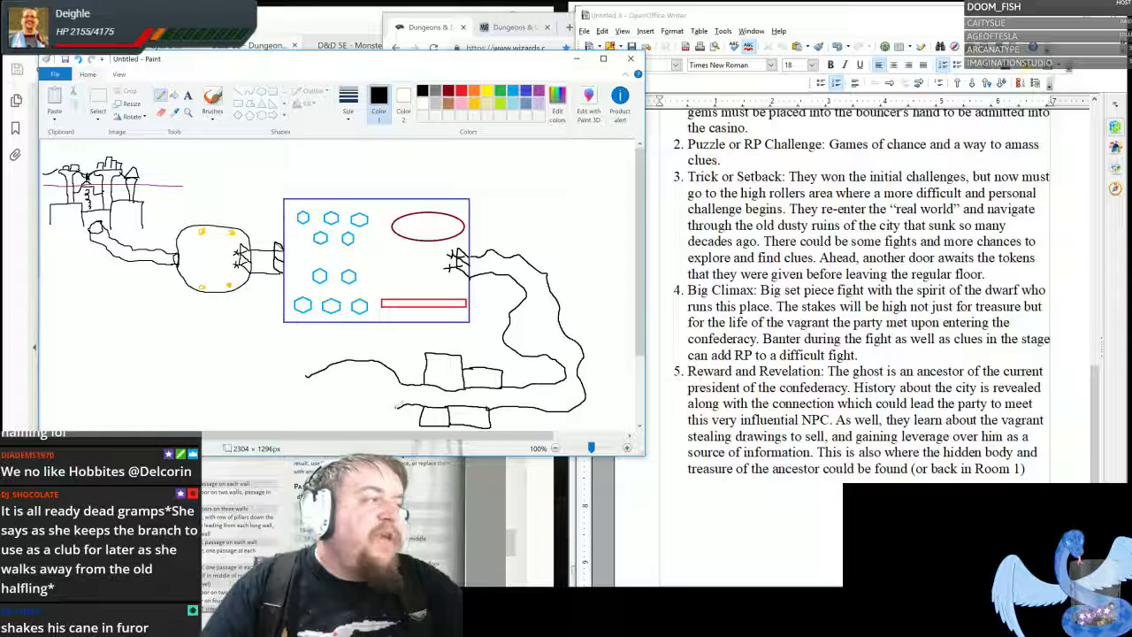
mouse_move(403, 405)
mouse_down()
mouse_move(362, 400)
mouse_move(322, 420)
mouse_up()
drag(292, 402, 269, 398)
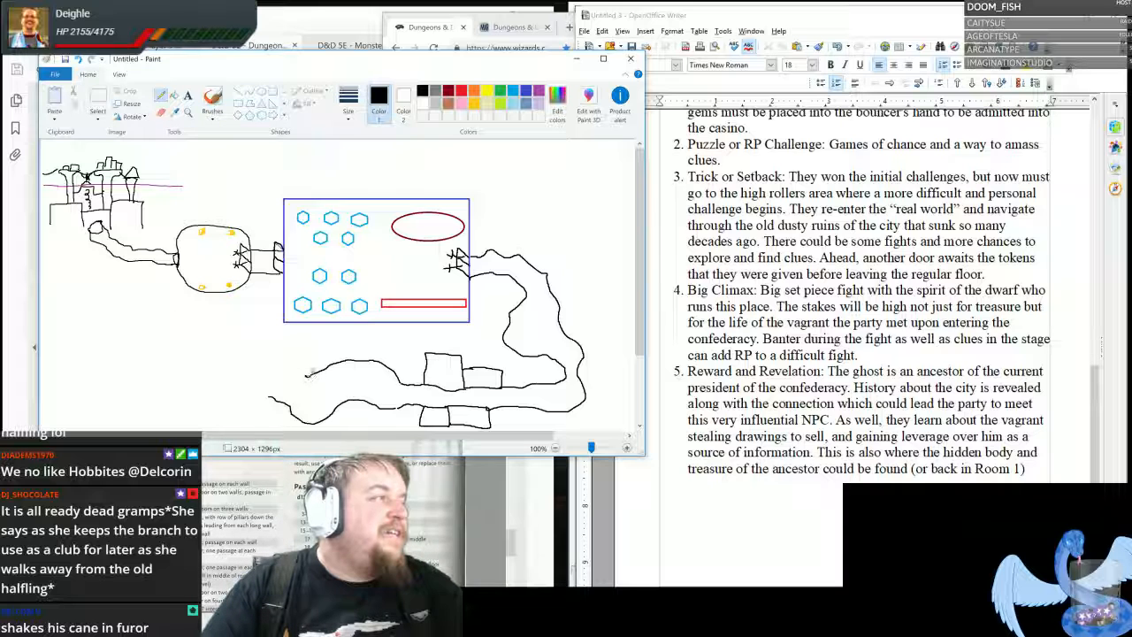
- Draw a double door with cross marks at the passage's left end, and add cross marks to the blue room's left door
drag(315, 376, 276, 375)
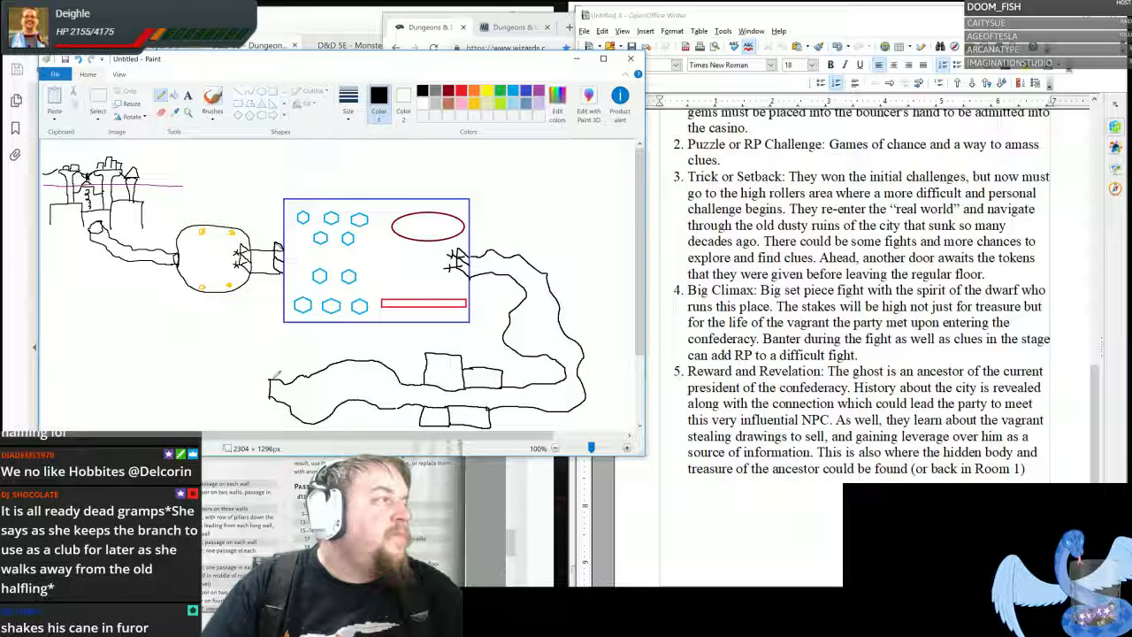
mouse_move(272, 375)
mouse_down()
mouse_move(257, 377)
mouse_move(270, 399)
mouse_move(262, 384)
mouse_move(271, 386)
mouse_up()
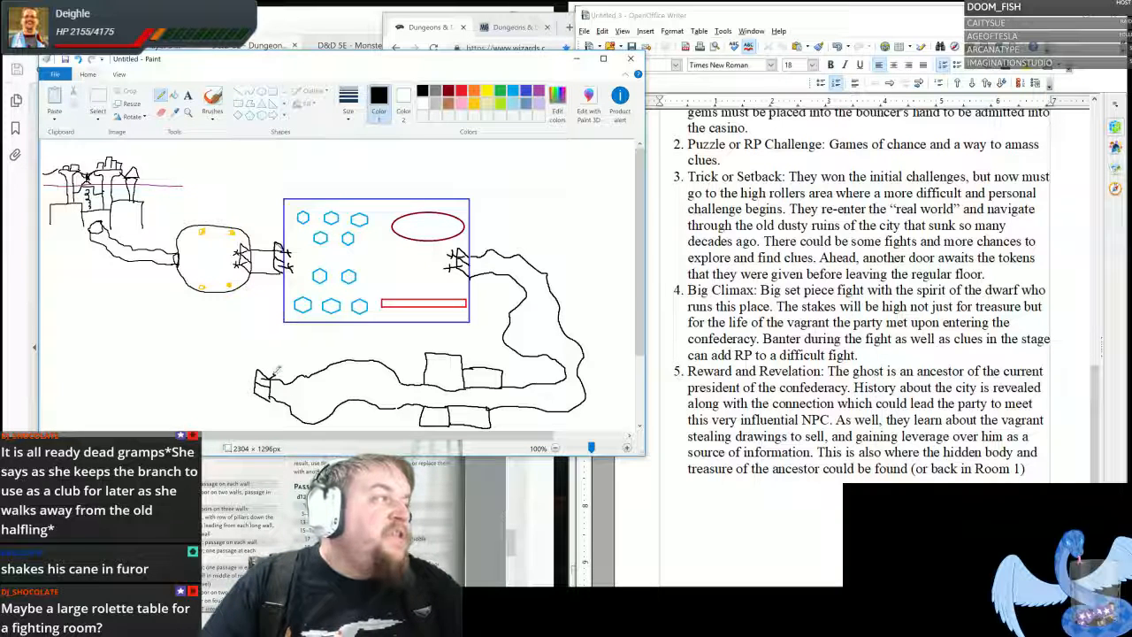
mouse_move(271, 378)
mouse_down()
mouse_move(281, 372)
mouse_move(274, 395)
mouse_up()
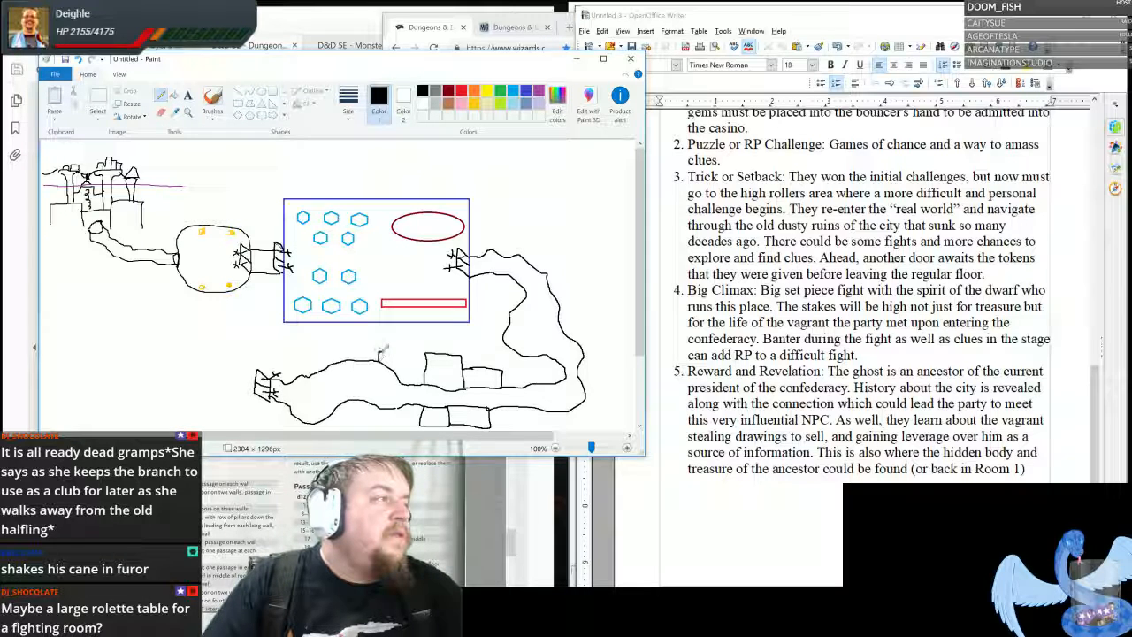
- Add more small irregular ruins along the upper and lower walls of the passage beside the existing ones
drag(381, 353, 421, 362)
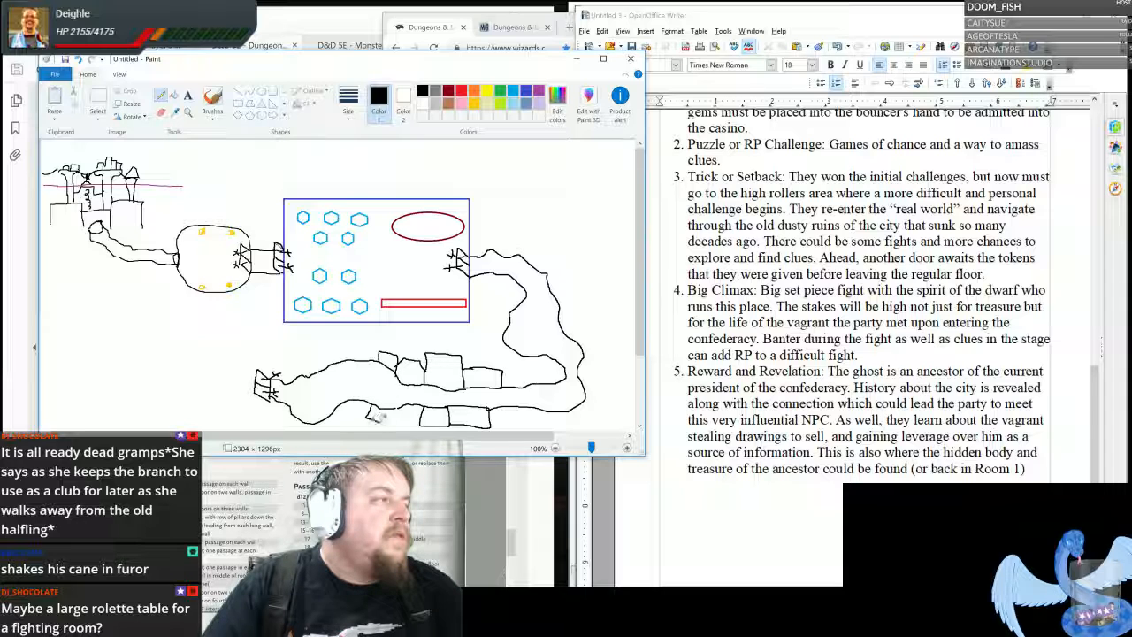
mouse_move(374, 420)
mouse_down()
mouse_move(387, 423)
mouse_move(393, 410)
mouse_move(390, 420)
mouse_move(423, 421)
mouse_move(423, 403)
mouse_move(402, 403)
mouse_up()
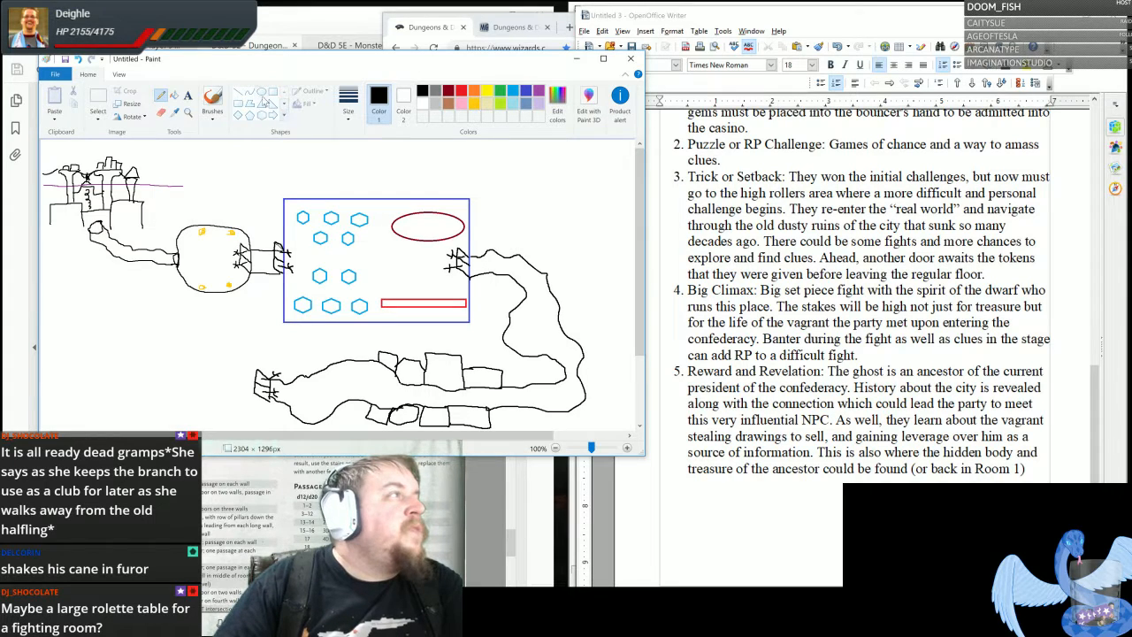
- Draw a large dark red circle, then shrink and move it to meet the door at the passage's left end
click(261, 92)
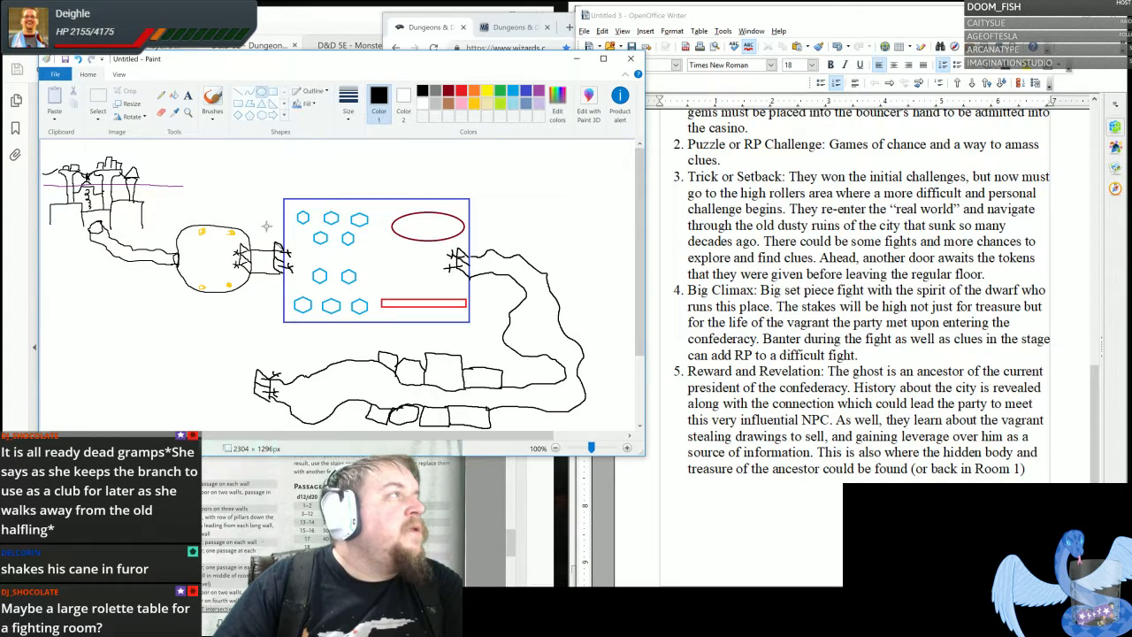
click(448, 92)
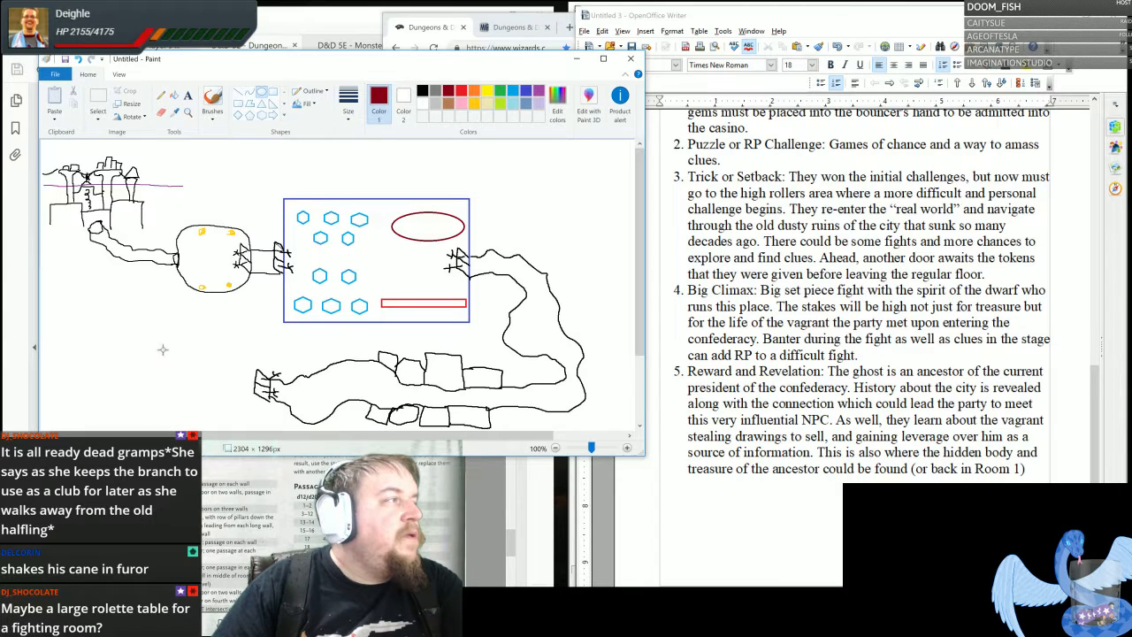
drag(270, 386, 84, 205)
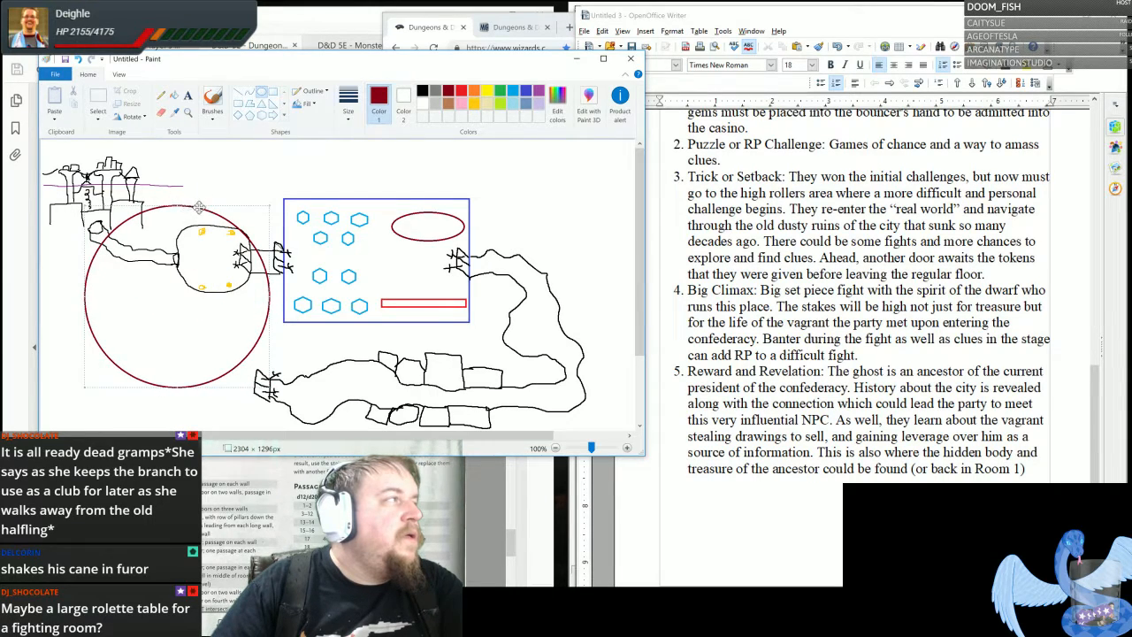
drag(212, 206, 231, 311)
drag(182, 357, 225, 352)
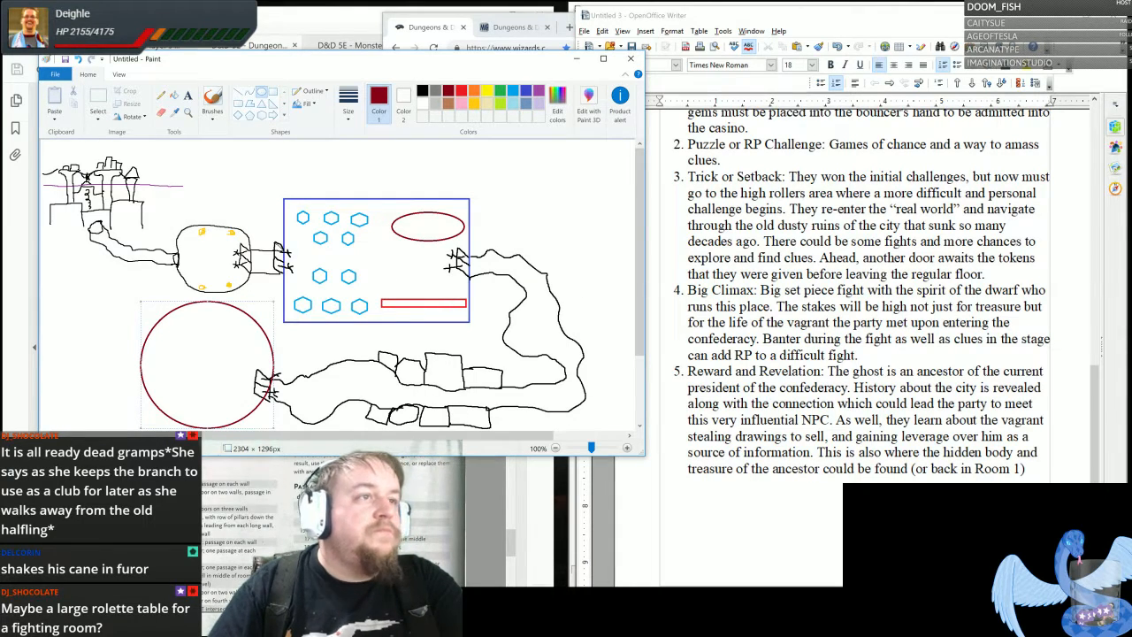
- Change the outline color of the large circle at the passage's end to green
click(914, 371)
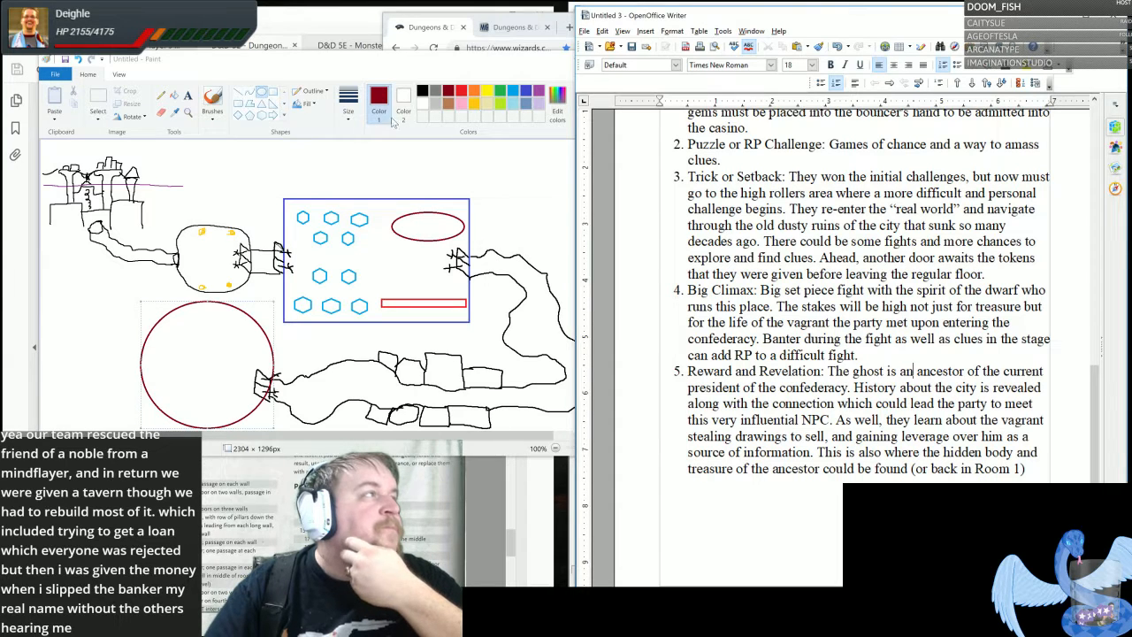
click(376, 65)
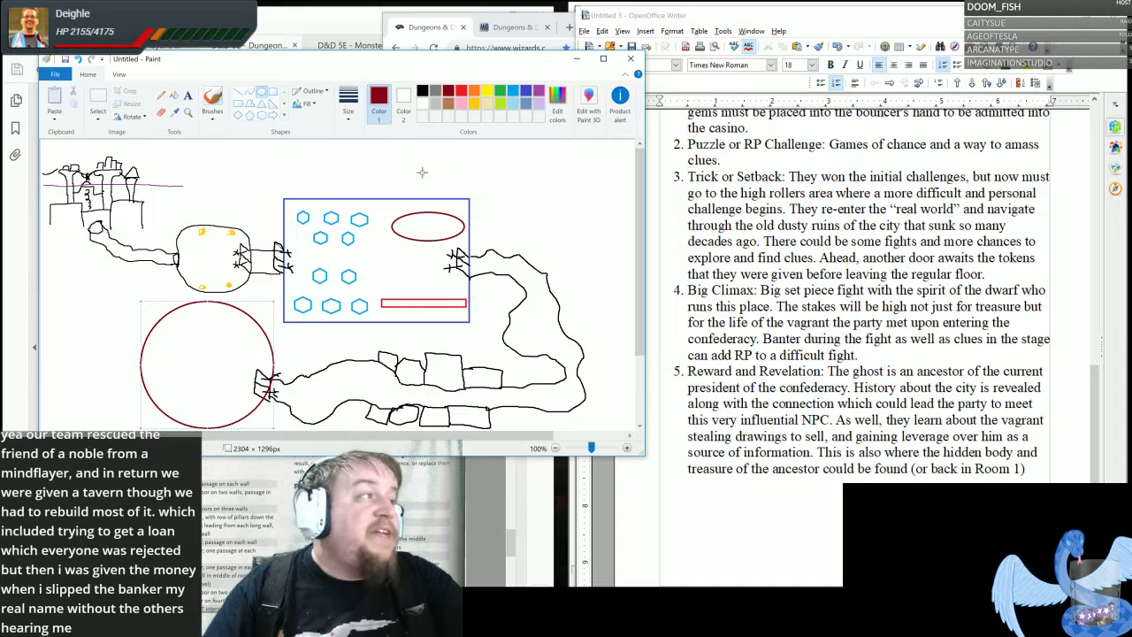
click(505, 94)
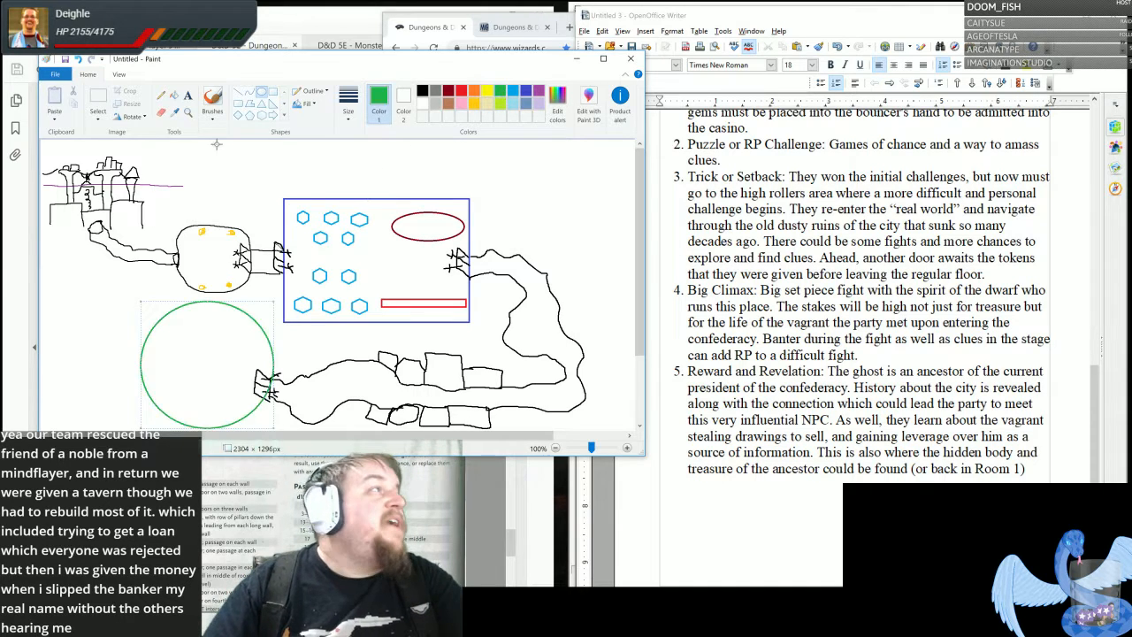
- Draw a short green connecting passage with the Pencil from the circle's top edge to the rounded room above
click(162, 98)
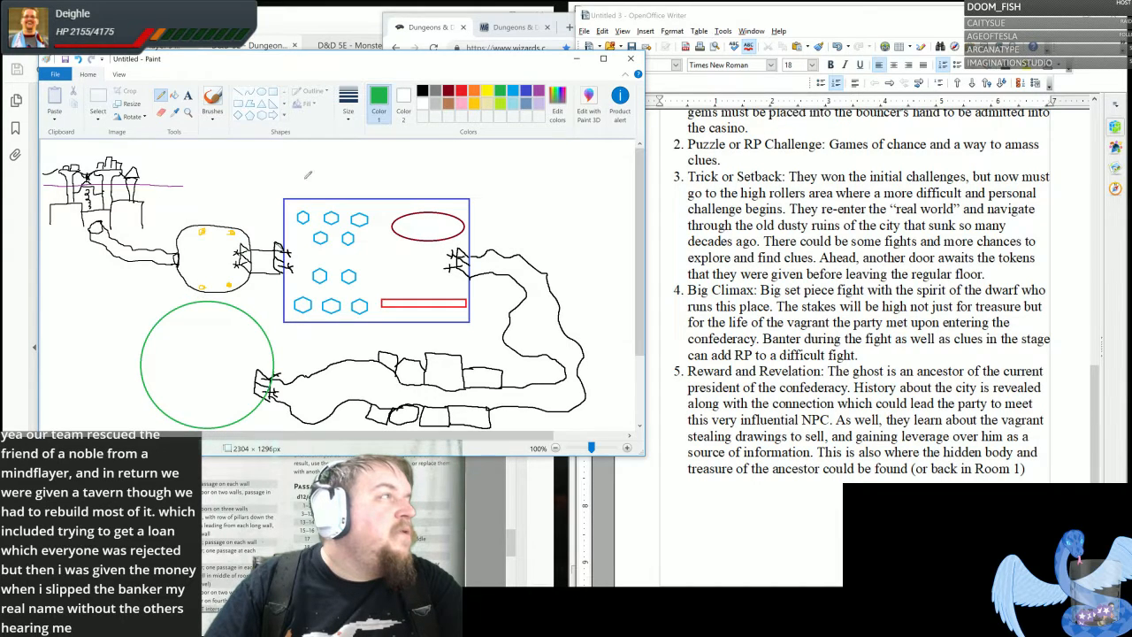
click(449, 92)
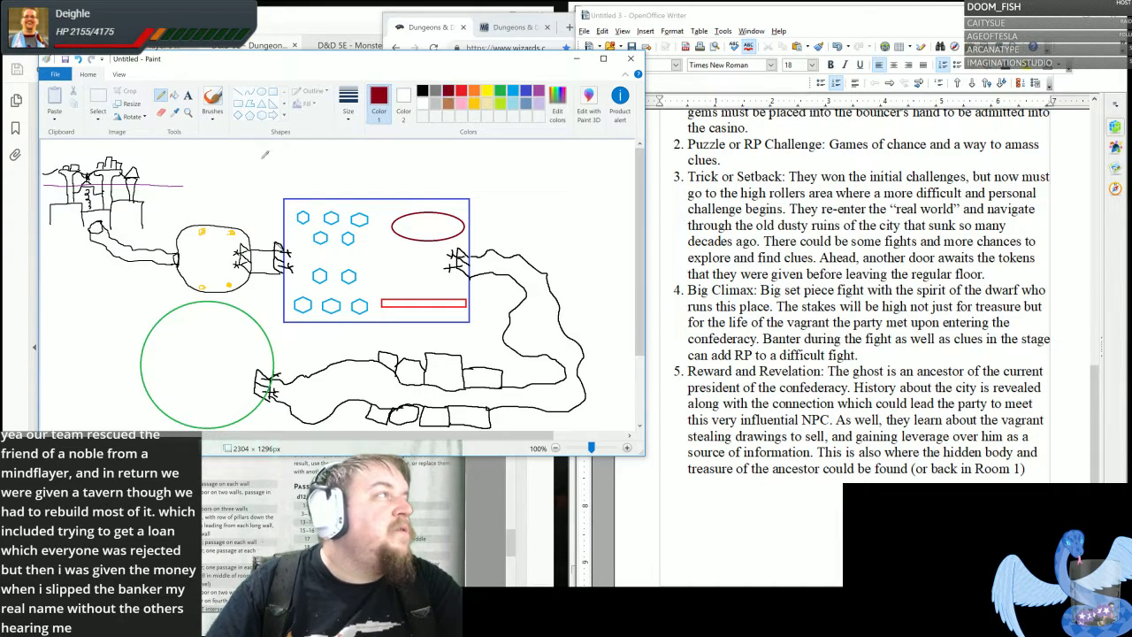
click(174, 95)
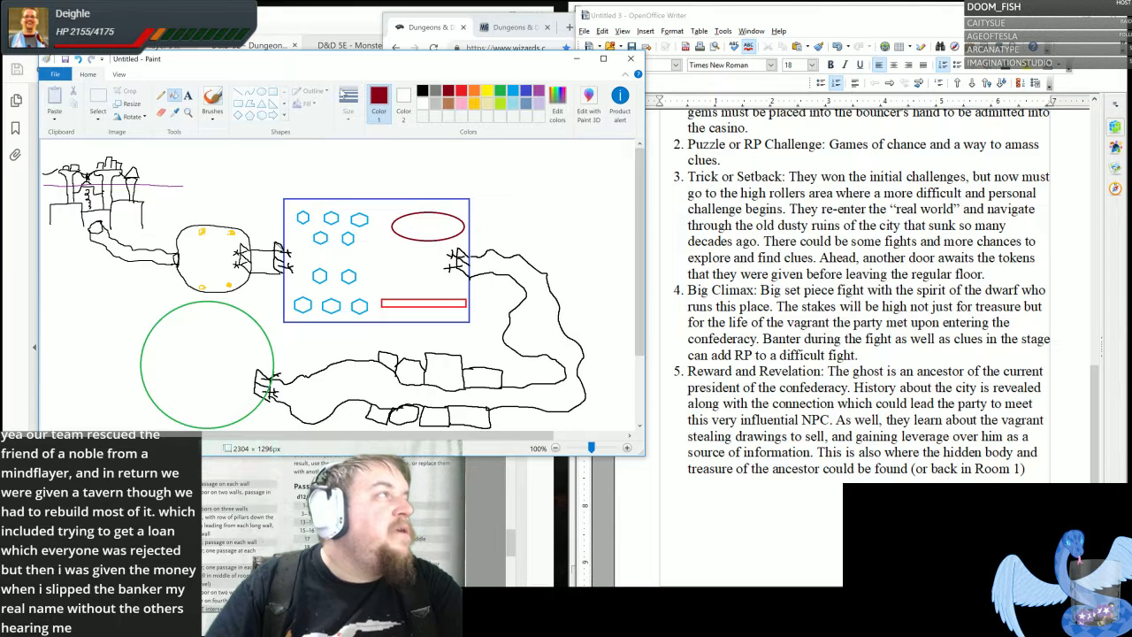
click(161, 95)
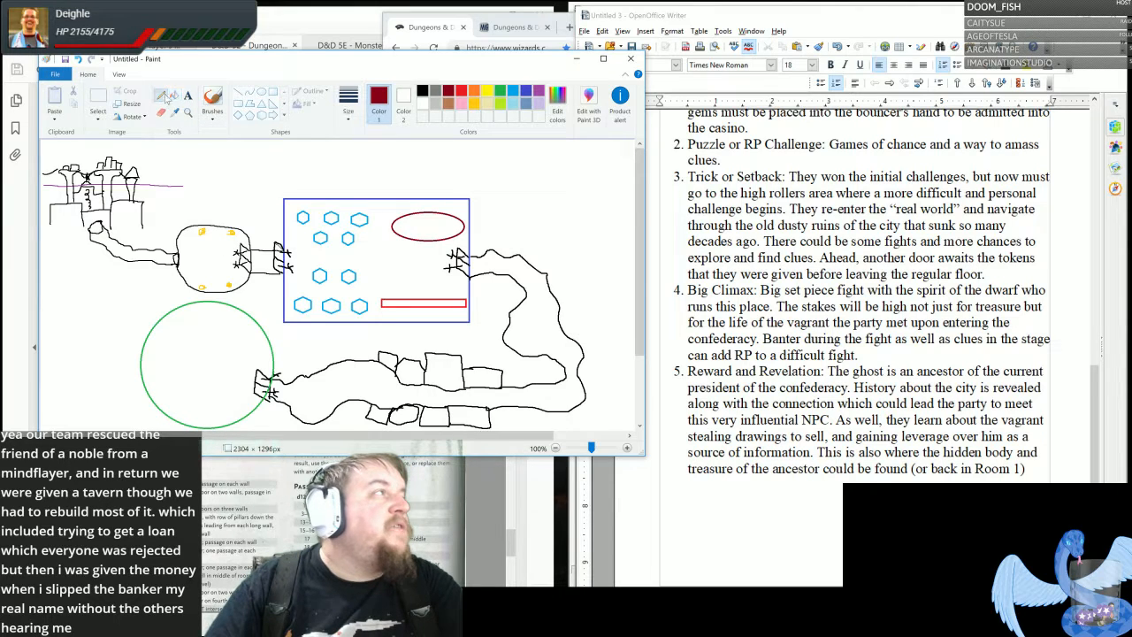
click(499, 92)
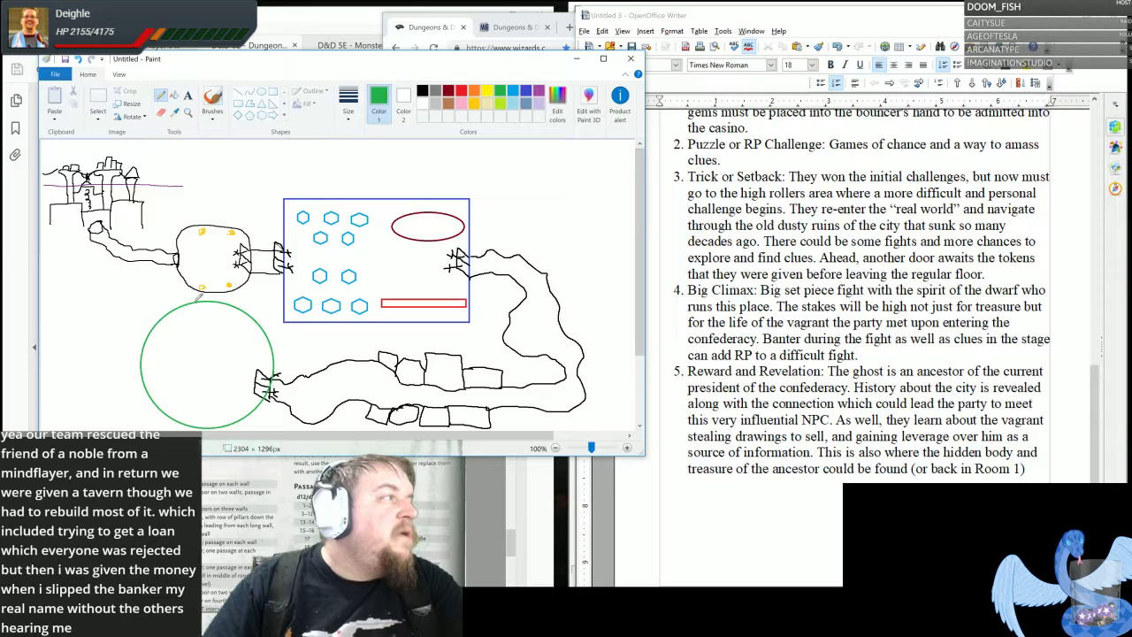
drag(196, 291, 194, 302)
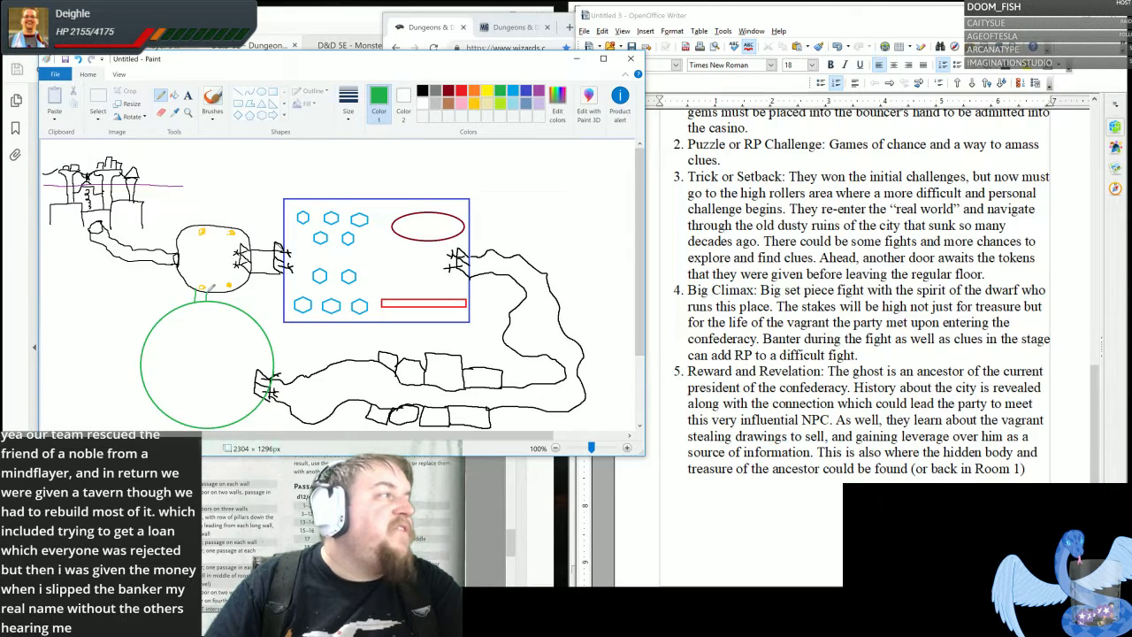
mouse_move(194, 289)
mouse_down()
mouse_move(207, 290)
mouse_move(197, 303)
mouse_up()
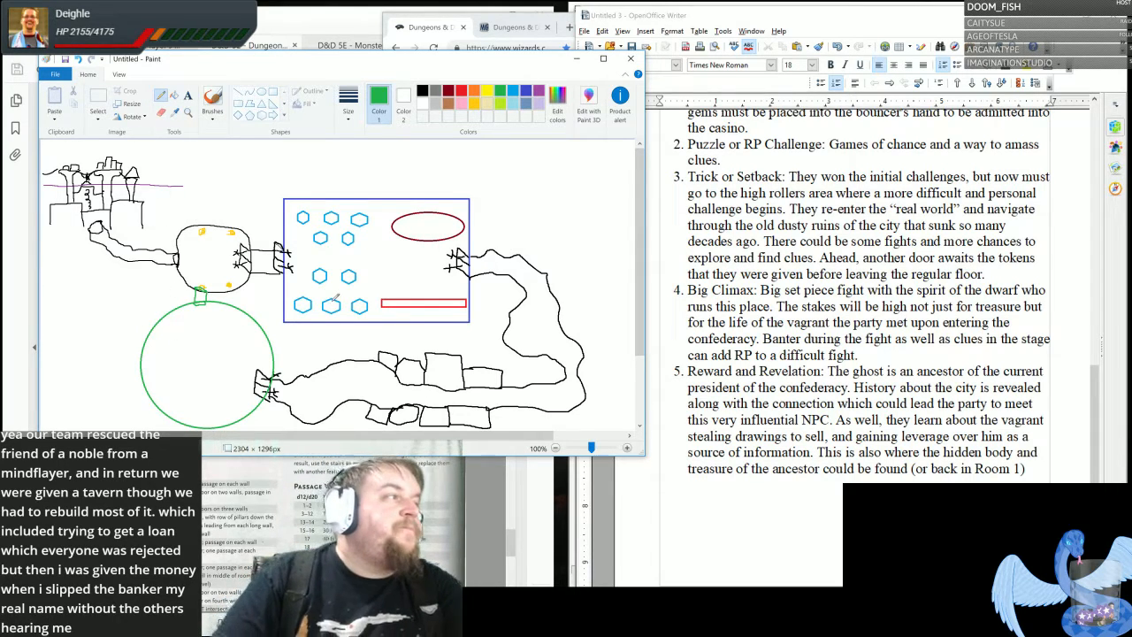
- Switch to the OpenOffice Writer notes, insert a page break after the fifth room's entry, and remove the list numbering on the new page
click(837, 355)
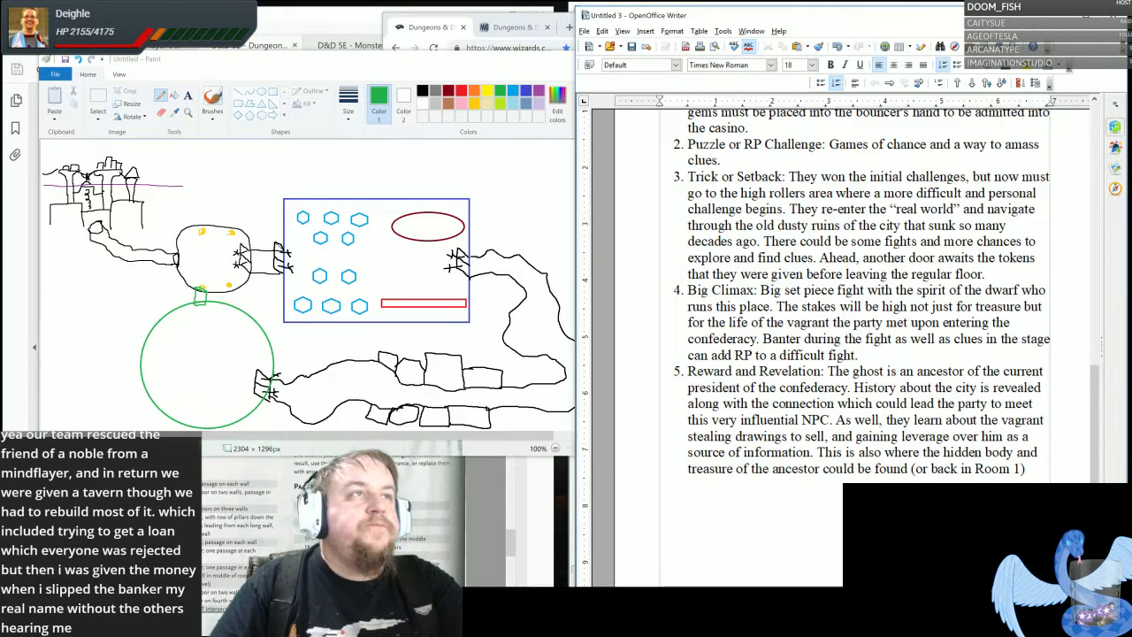
scroll(837, 355, up, 7)
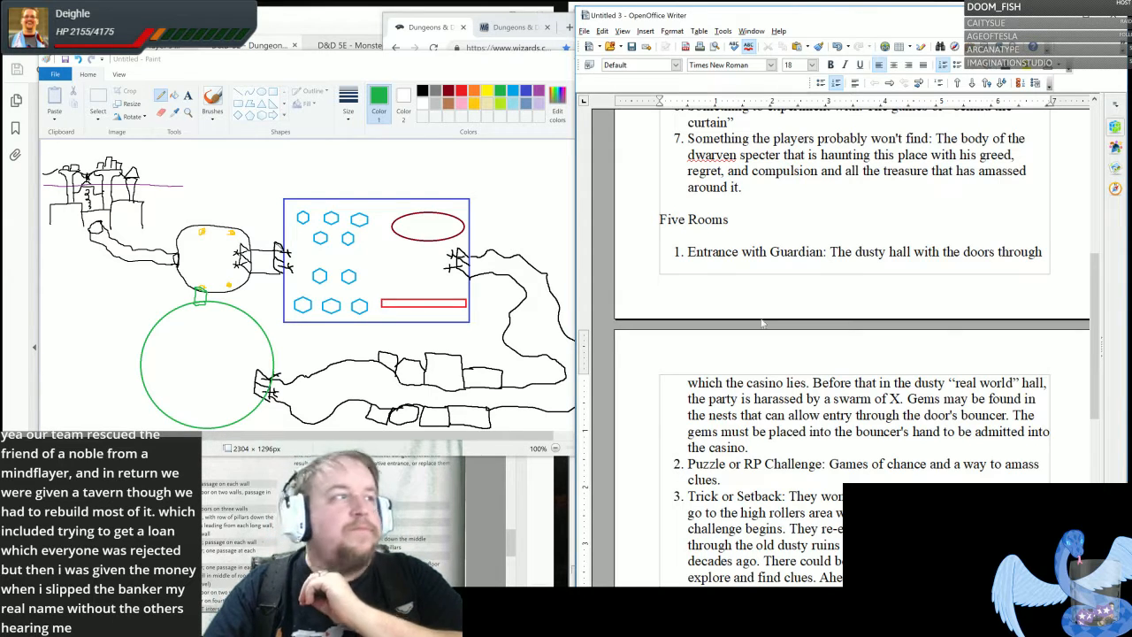
drag(449, 65, 451, 50)
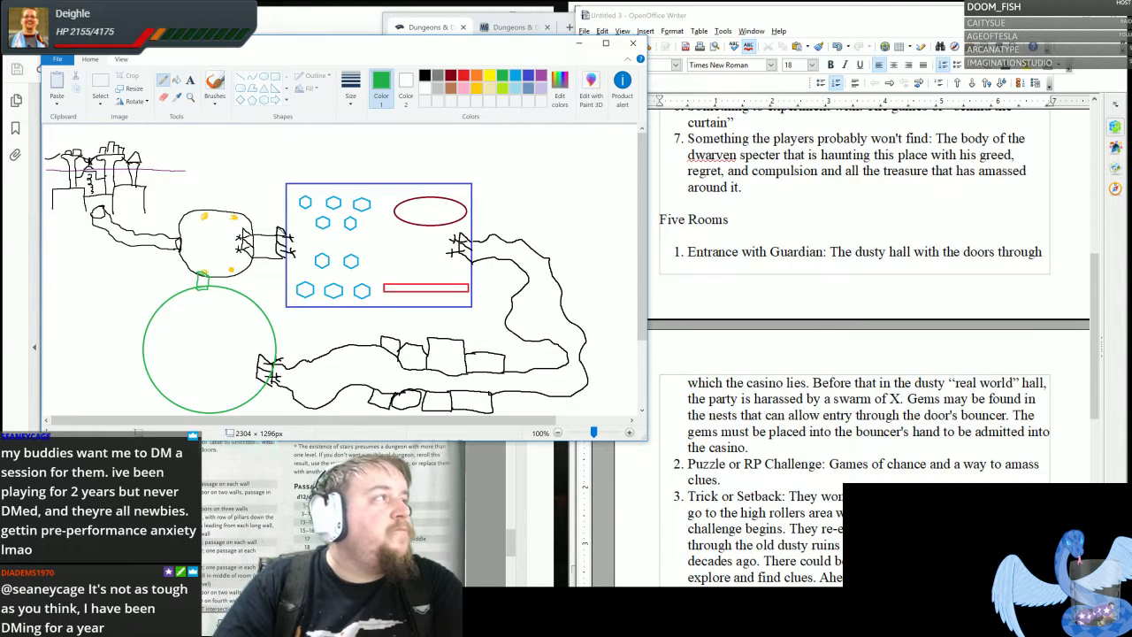
scroll(867, 265, down, 7)
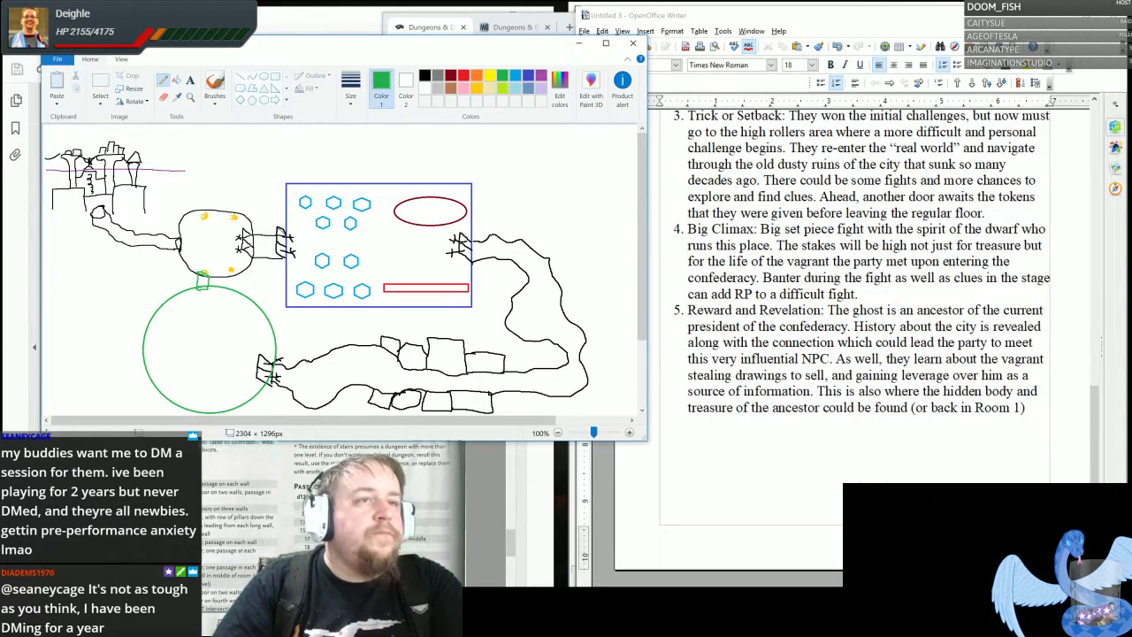
click(1027, 408)
key(ctrl+Return)
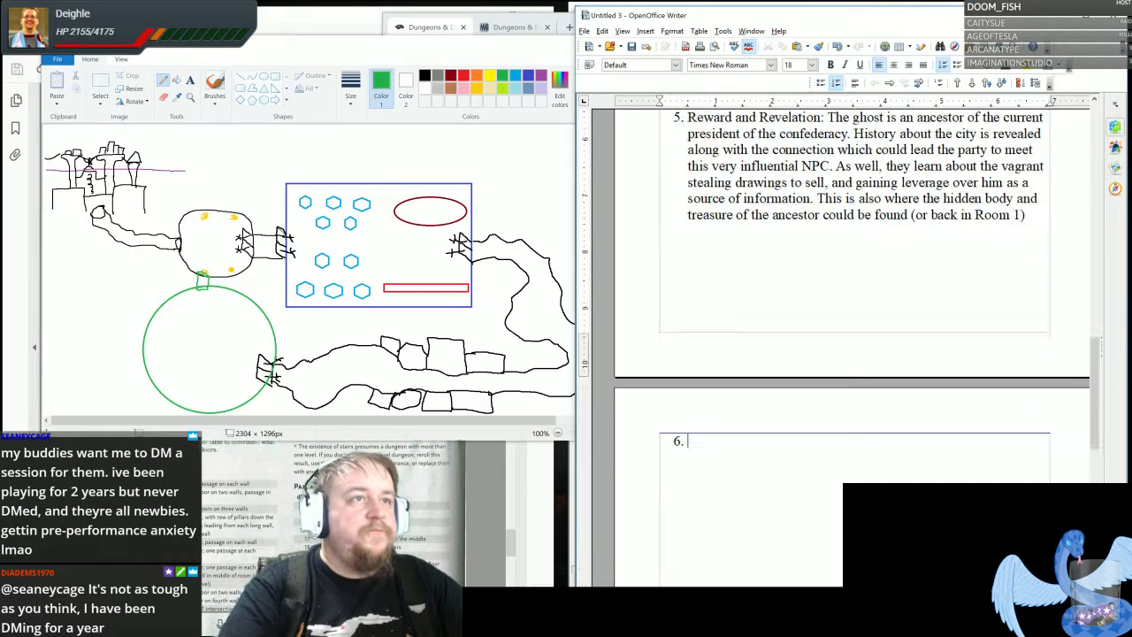
key(BackSpace)
key(BackSpace)
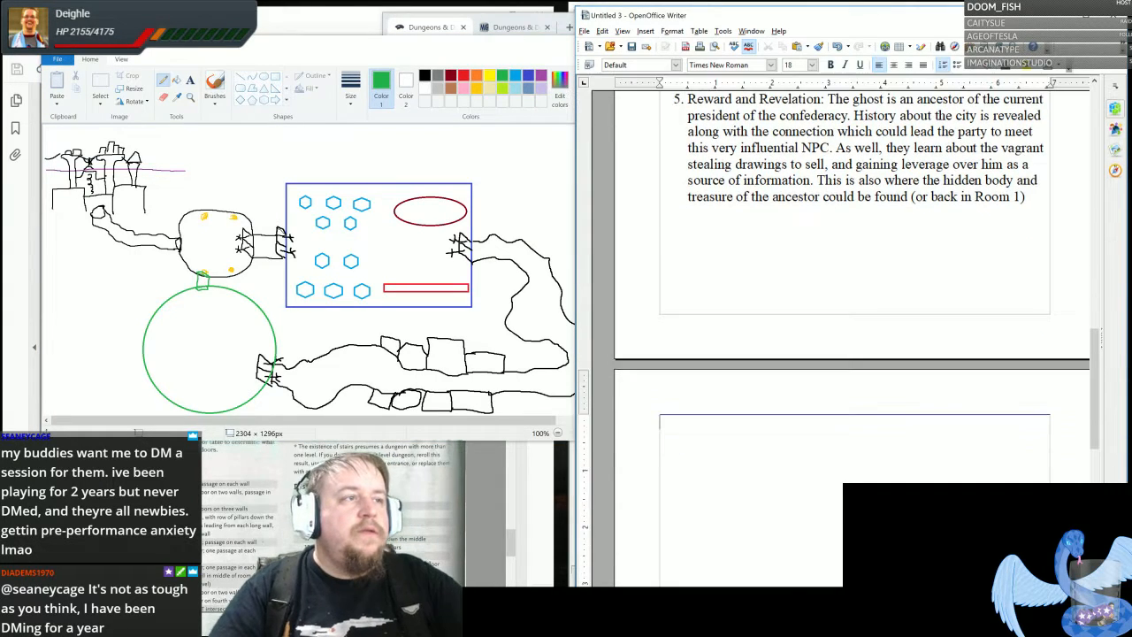
- Enter the placeholder heading "TITLE OF DUNGEON HERE" on the new page, followed by a blank line
scroll(854, 283, down, 4)
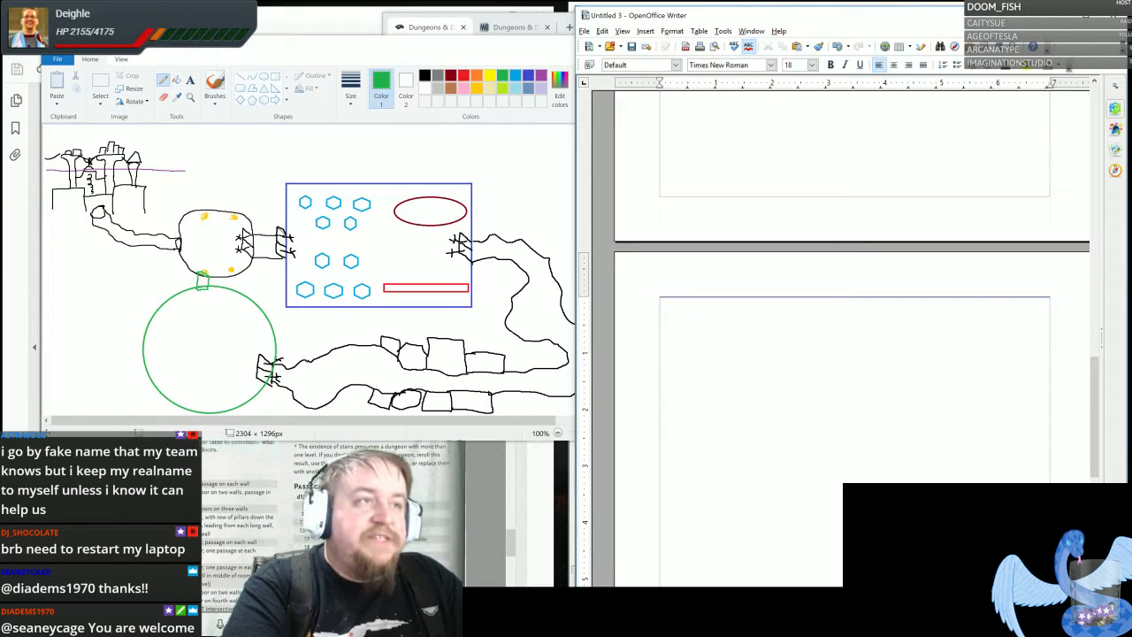
text(TITLE)
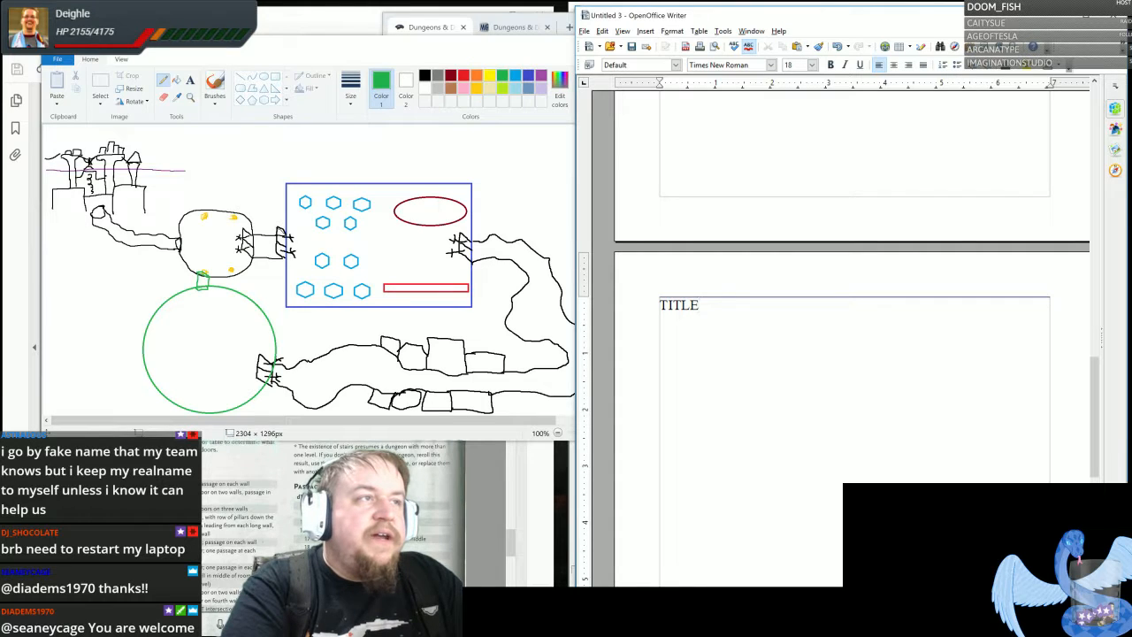
text( OF DUNGEON HERE)
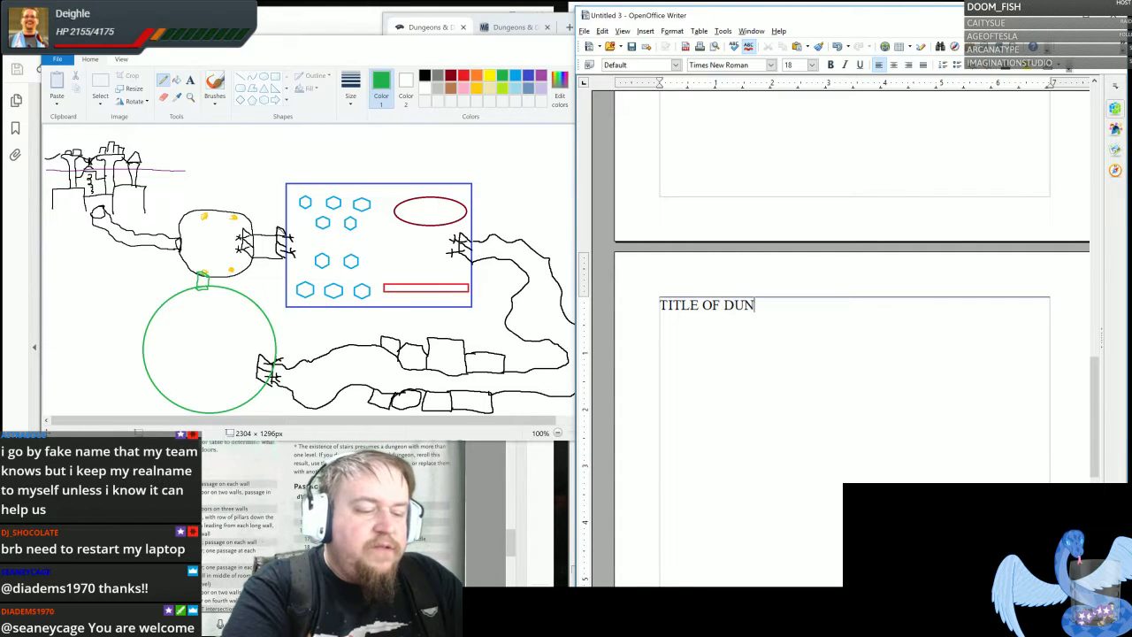
key(Return)
key(Return)
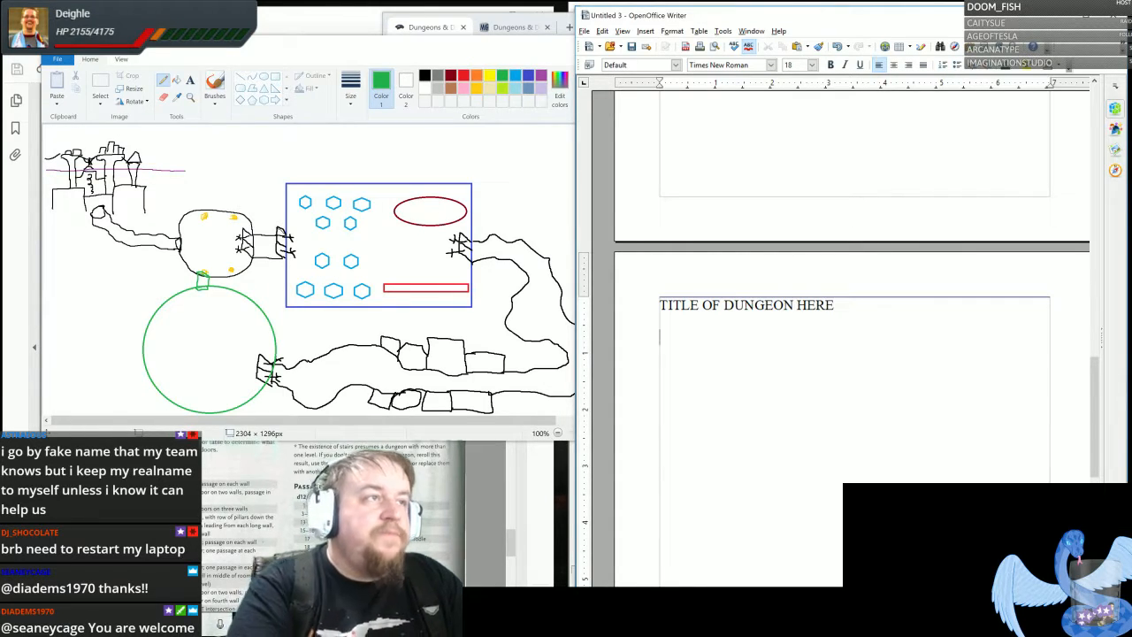
- Center the placeholder heading, make it bold and underlined, and set its font size to 22
drag(659, 305, 834, 305)
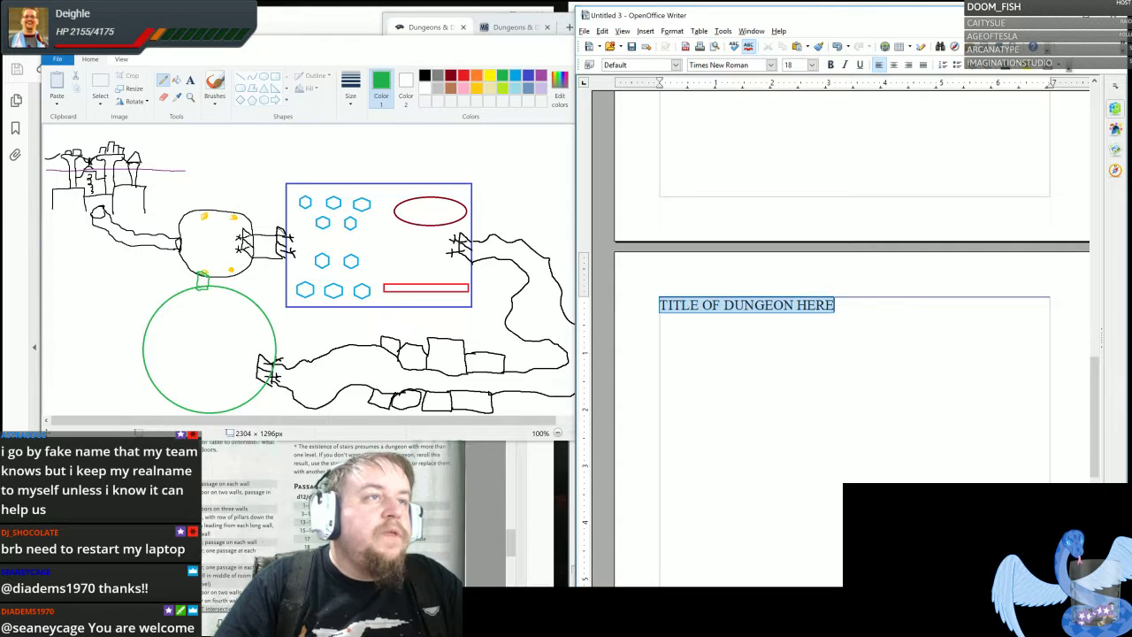
click(894, 64)
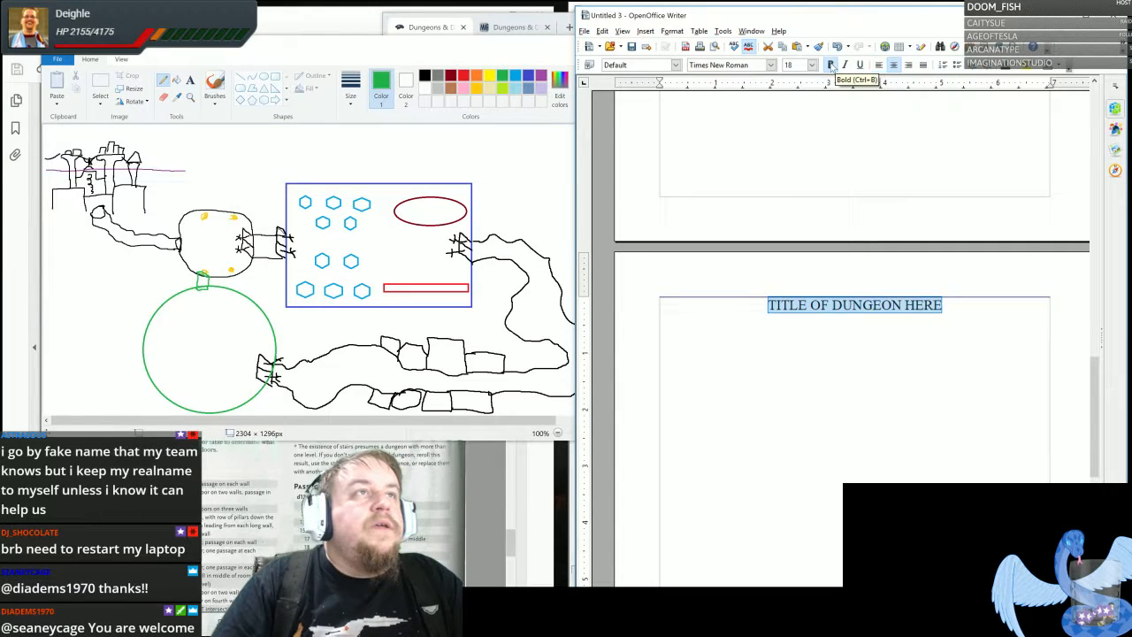
click(831, 65)
click(860, 65)
click(812, 65)
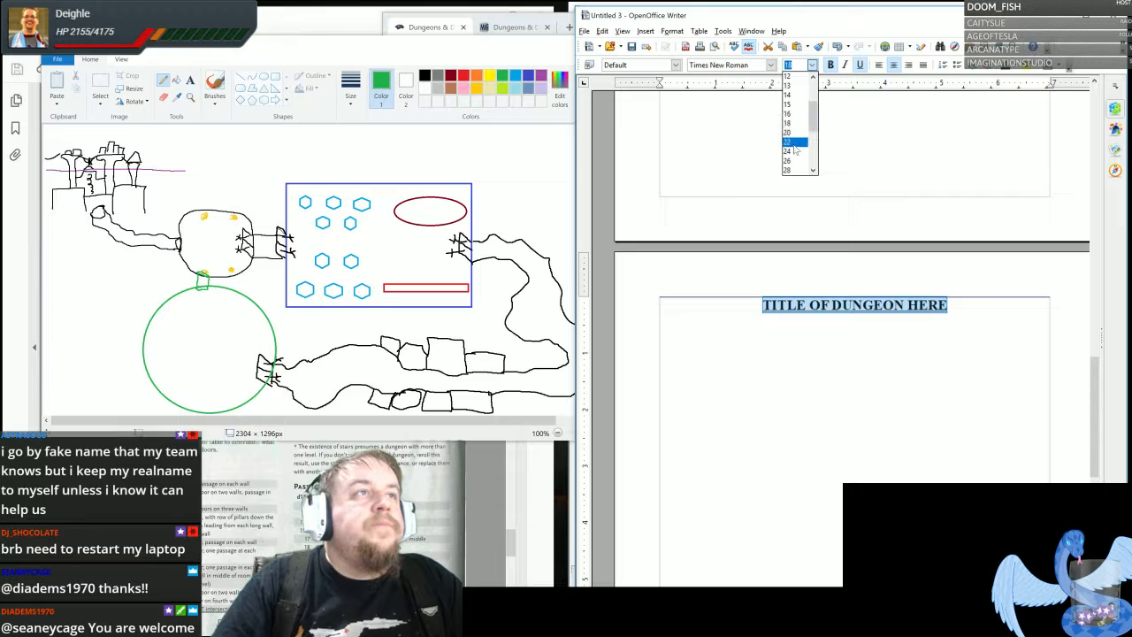
click(796, 138)
click(662, 341)
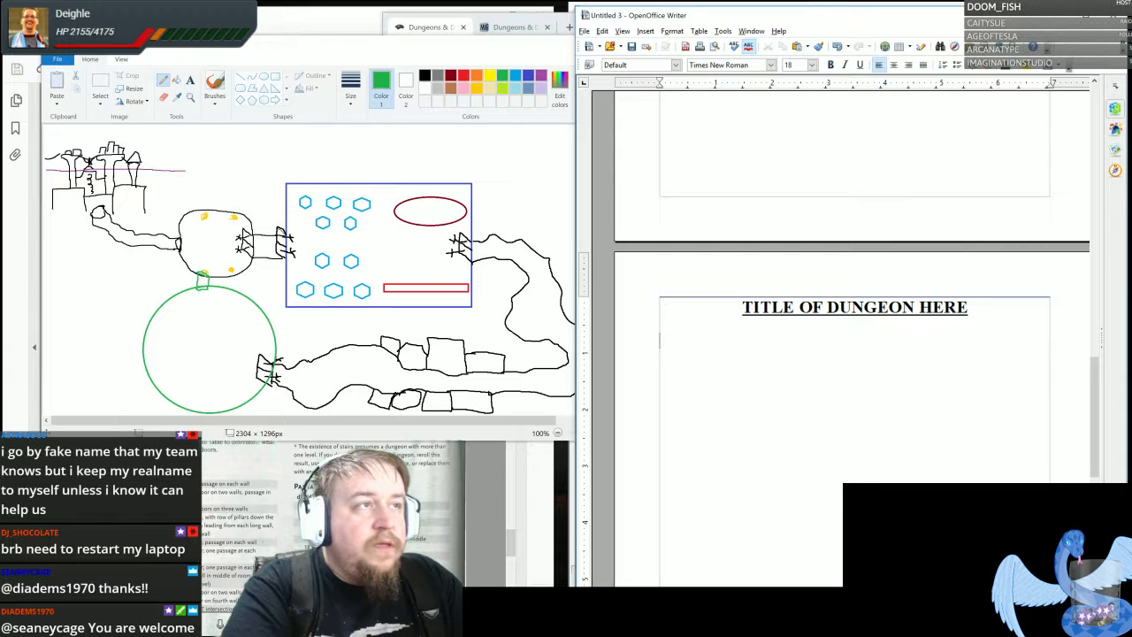
- Write the opening sentence below the title: "The weather suddenly turns as you are on your way to one of the other city-states."
text(The weather sud)
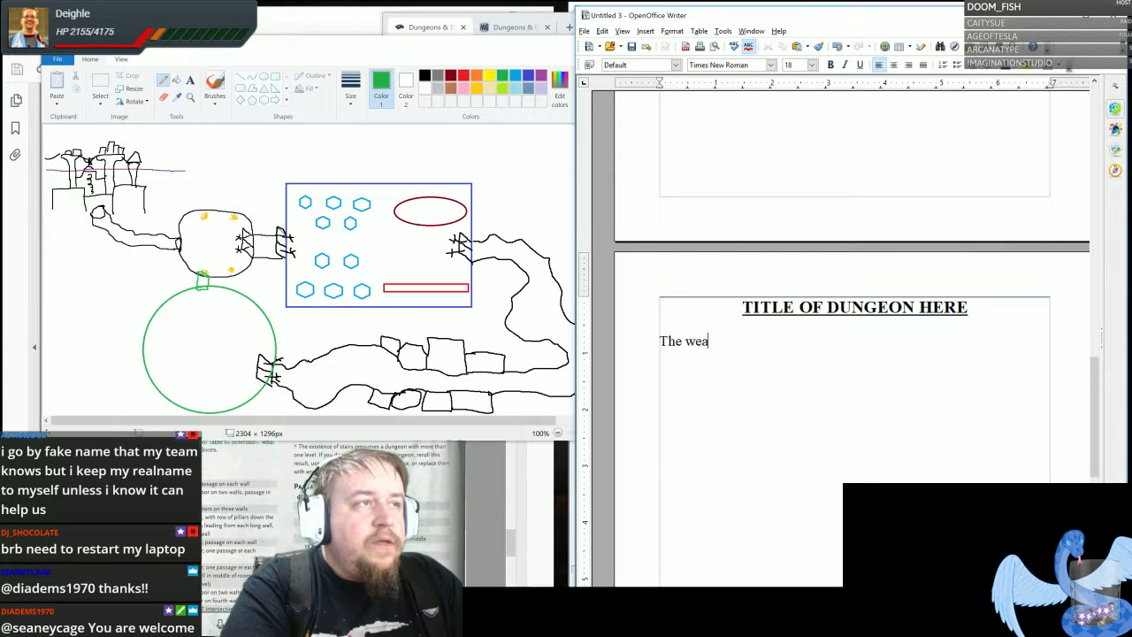
text(nly)
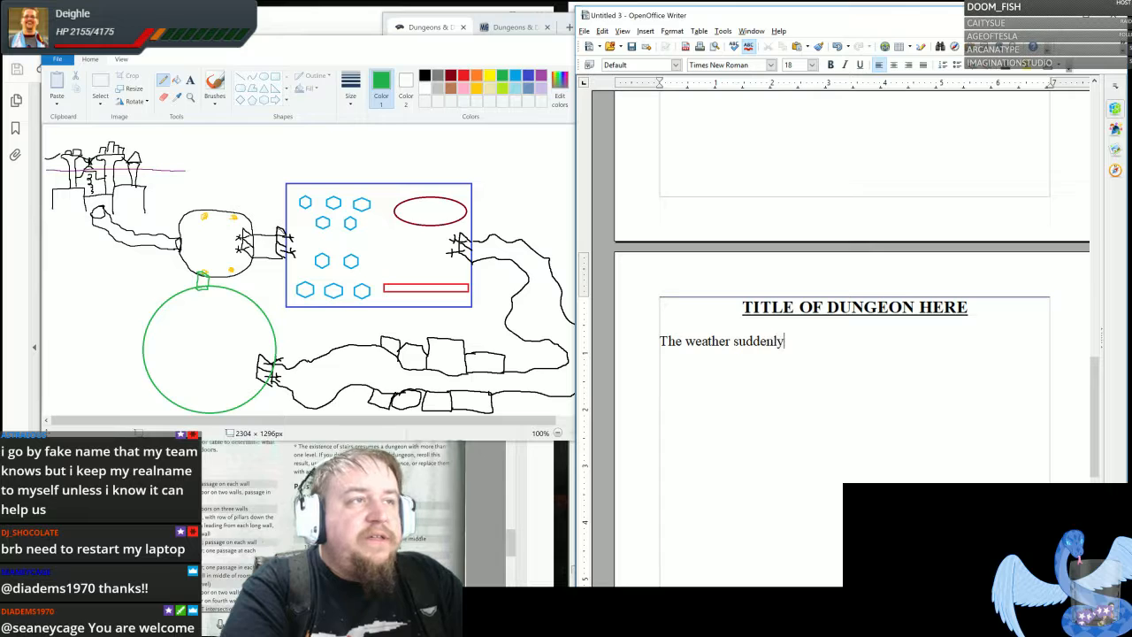
text( turns and)
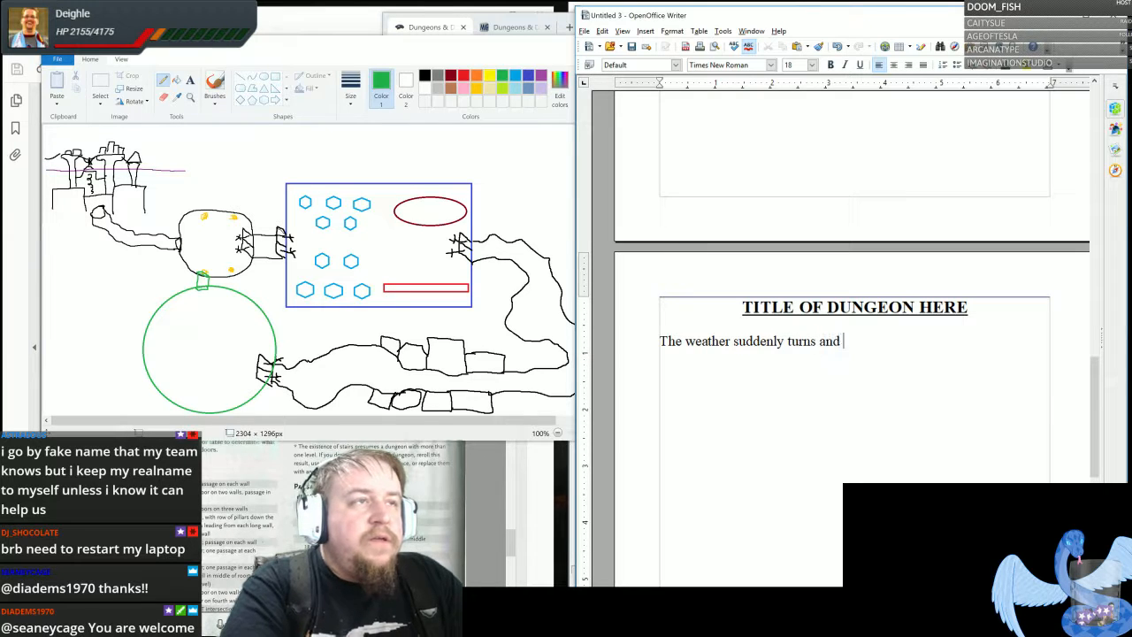
key(BackSpace)
key(BackSpace)
text(s you ar)
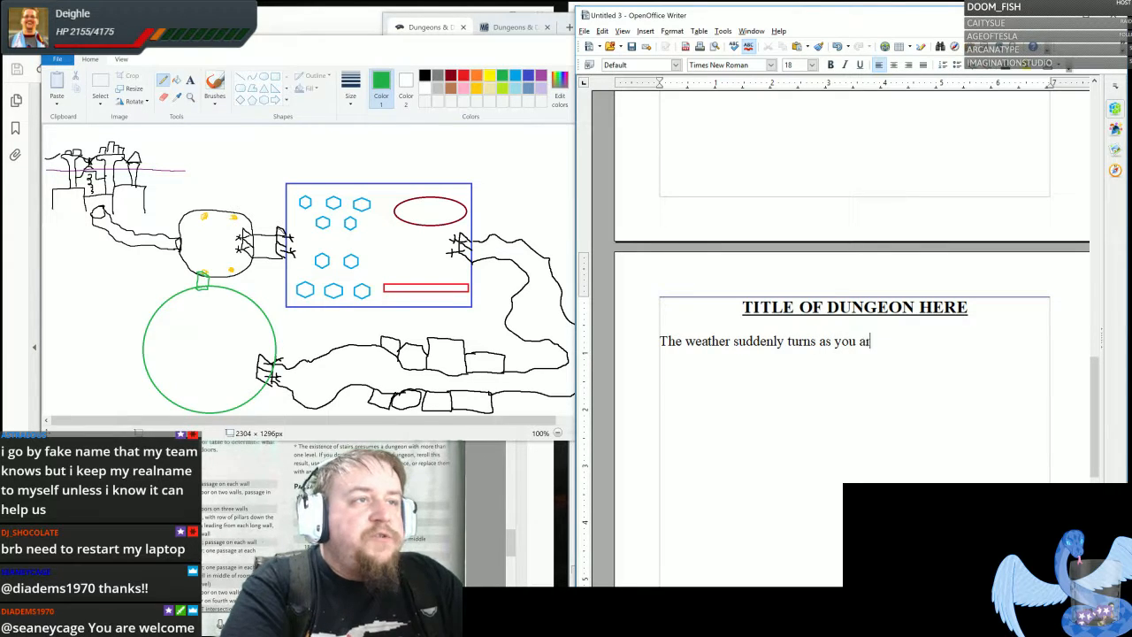
text(e on your way to )
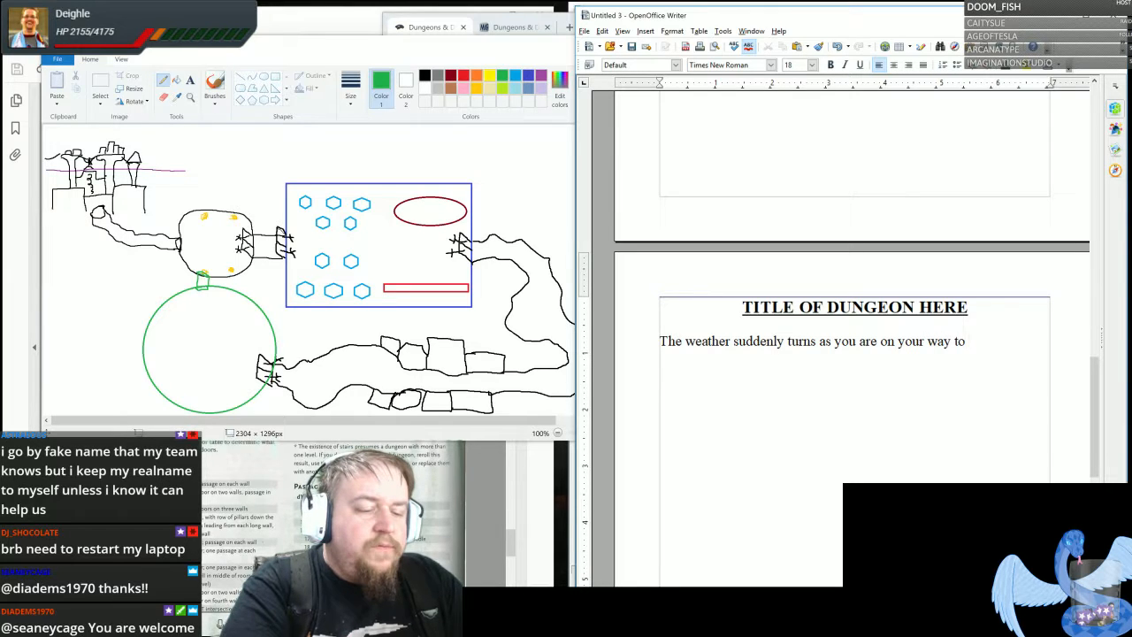
text(one of the other)
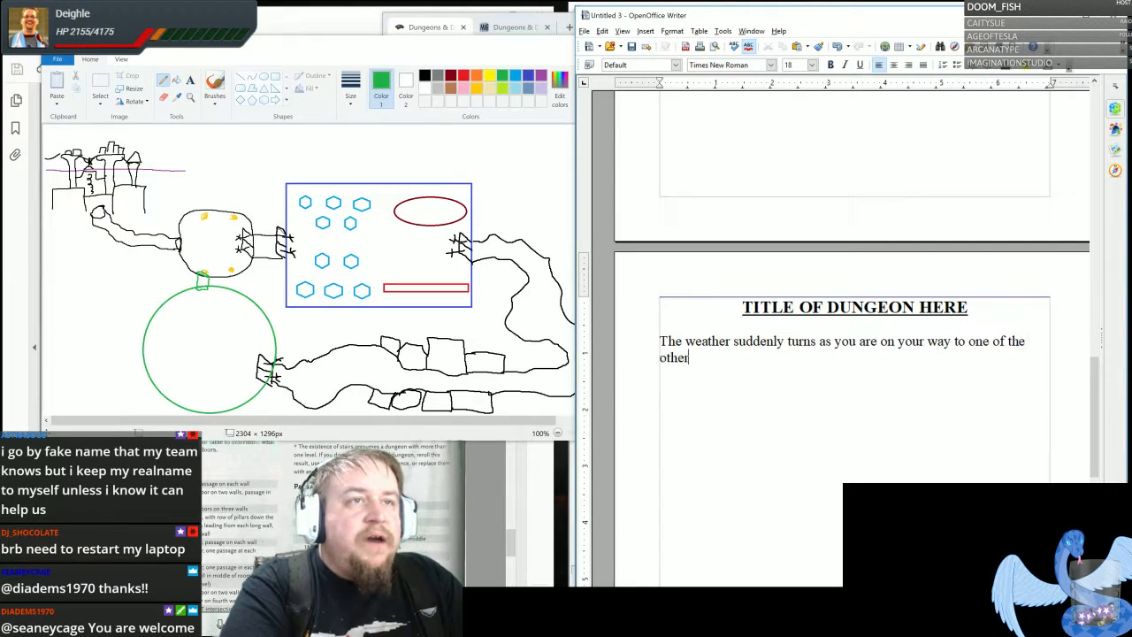
text( city-states)
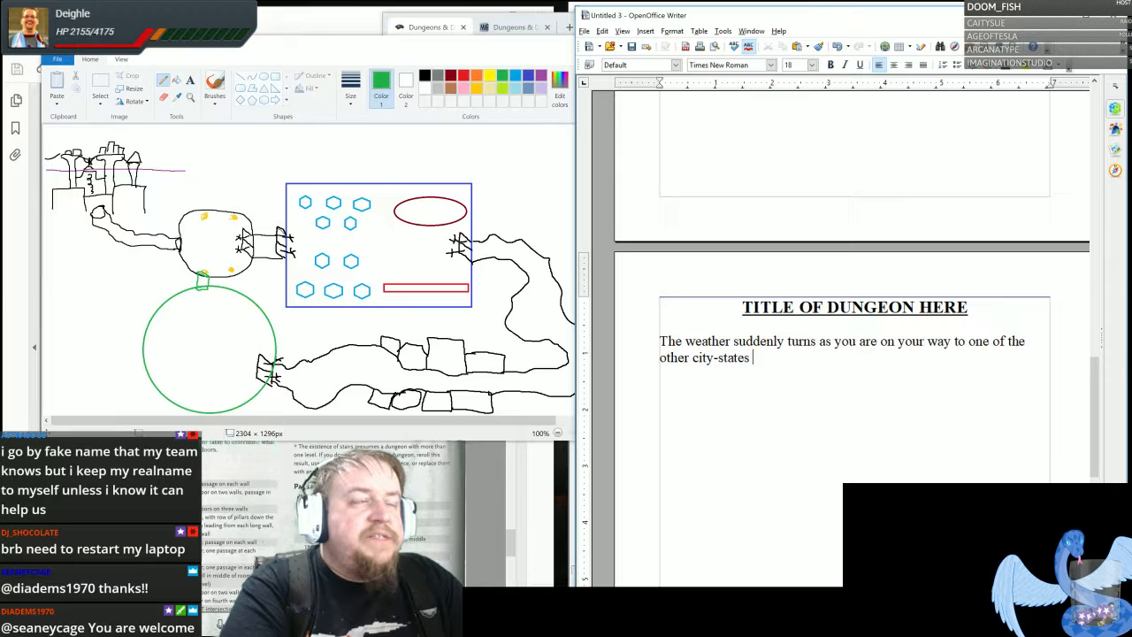
key(BackSpace)
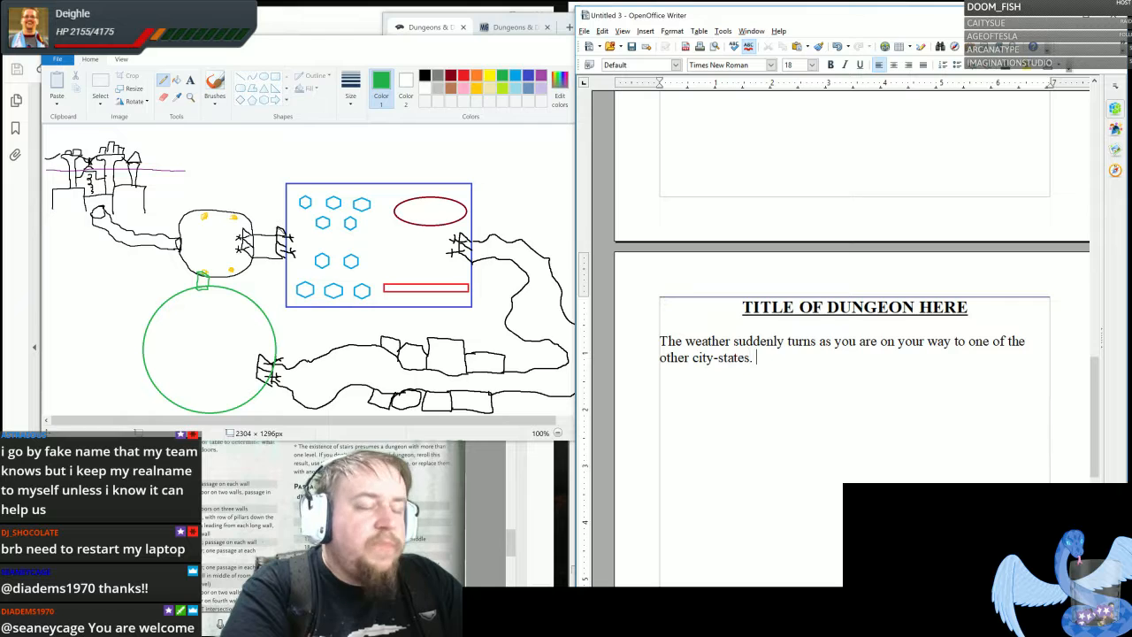
- Continue the introduction paragraph with "With little time to find shelter in this odd phenomenon"
text(. With littl)
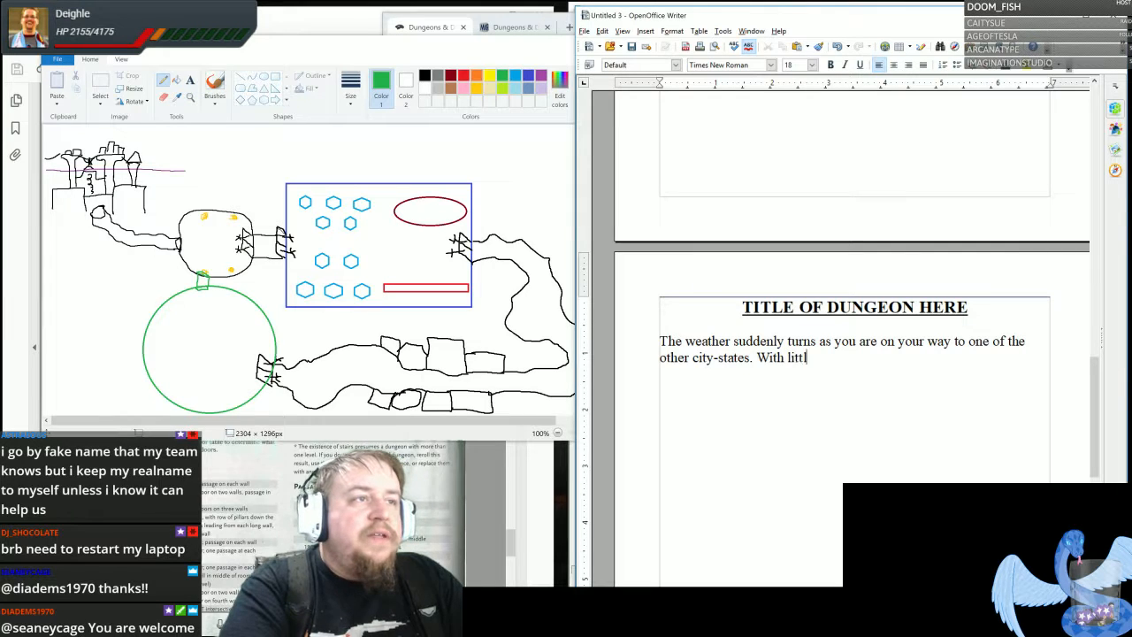
text(e time to find shelt)
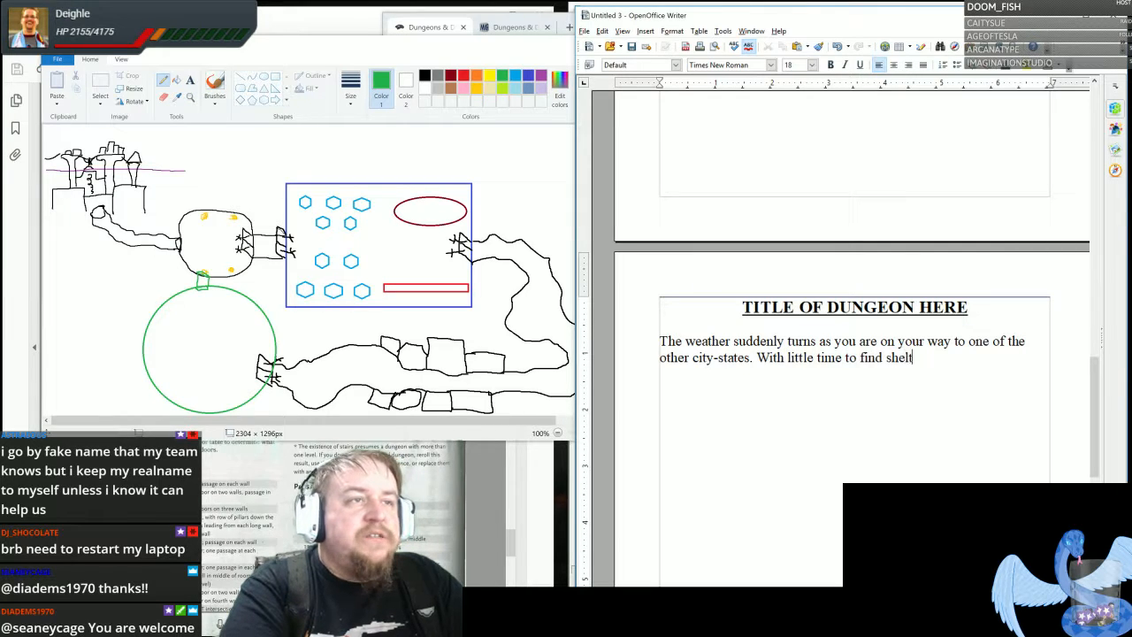
text(er in this )
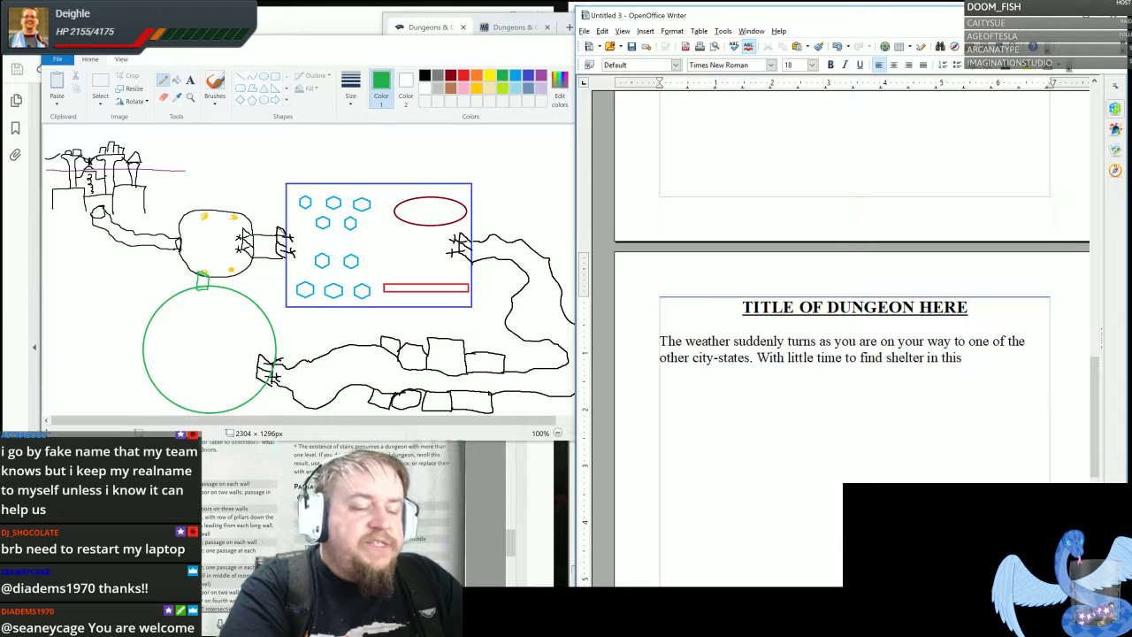
text(odd p)
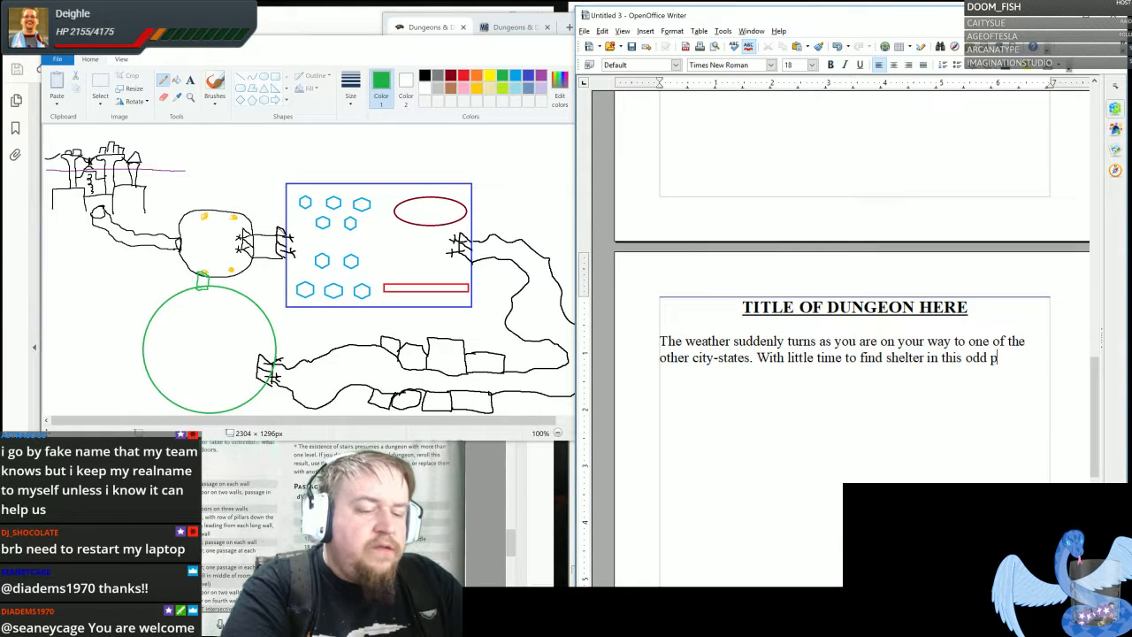
text(henomena)
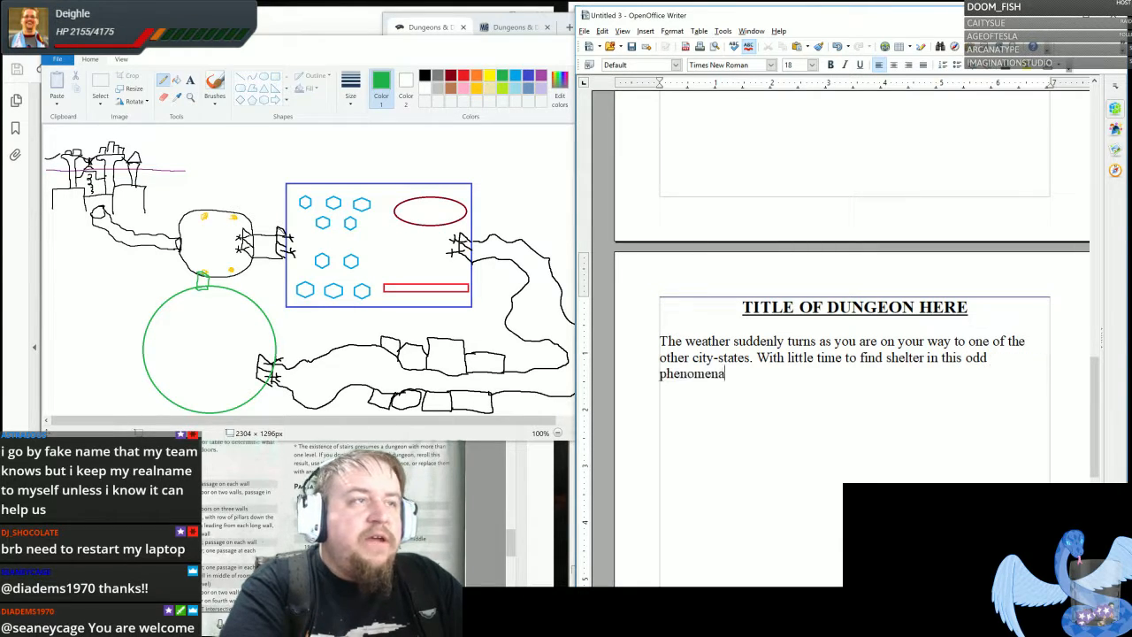
key(BackSpace)
text(on)
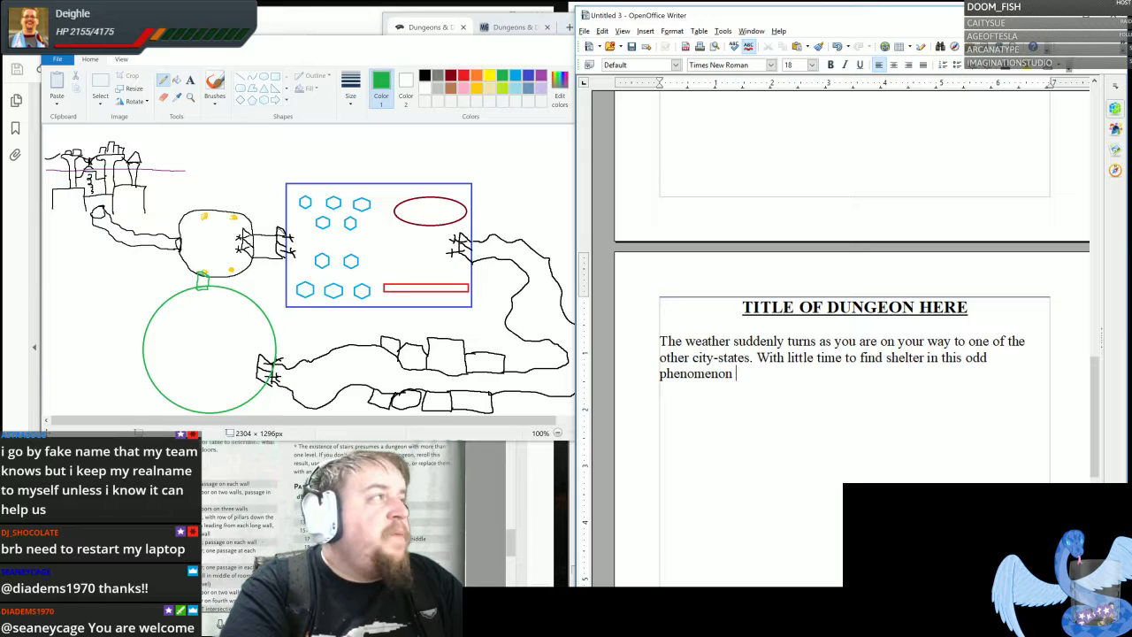
- Complete the sentence with ", you notice that one of the statues being built by decree of the president is nearby and incomplete."
text(, y)
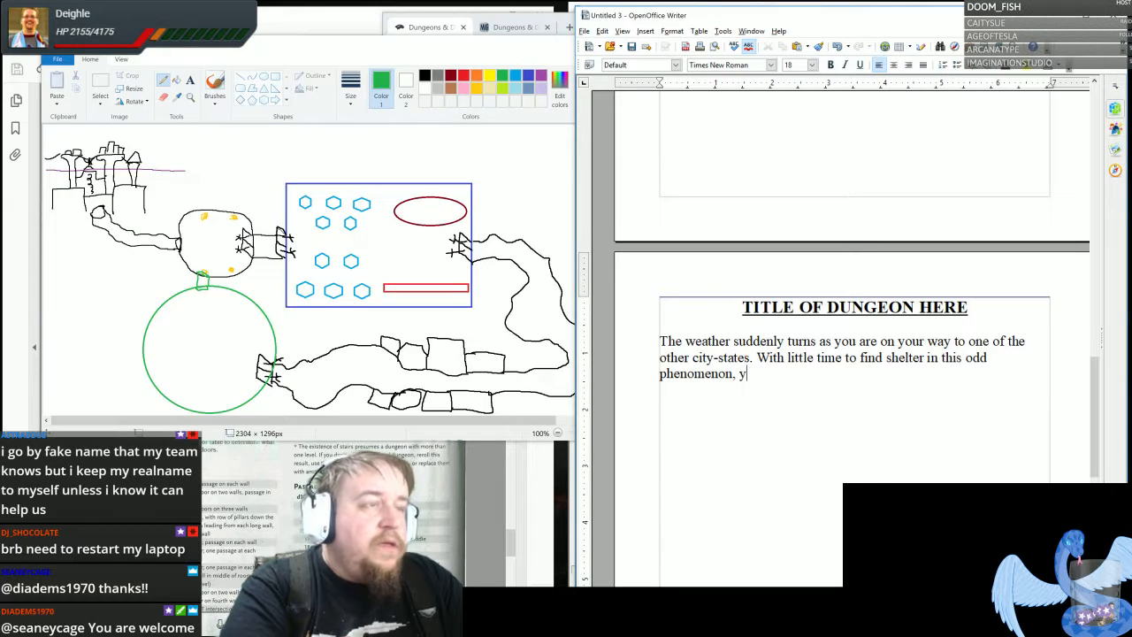
text(ou )
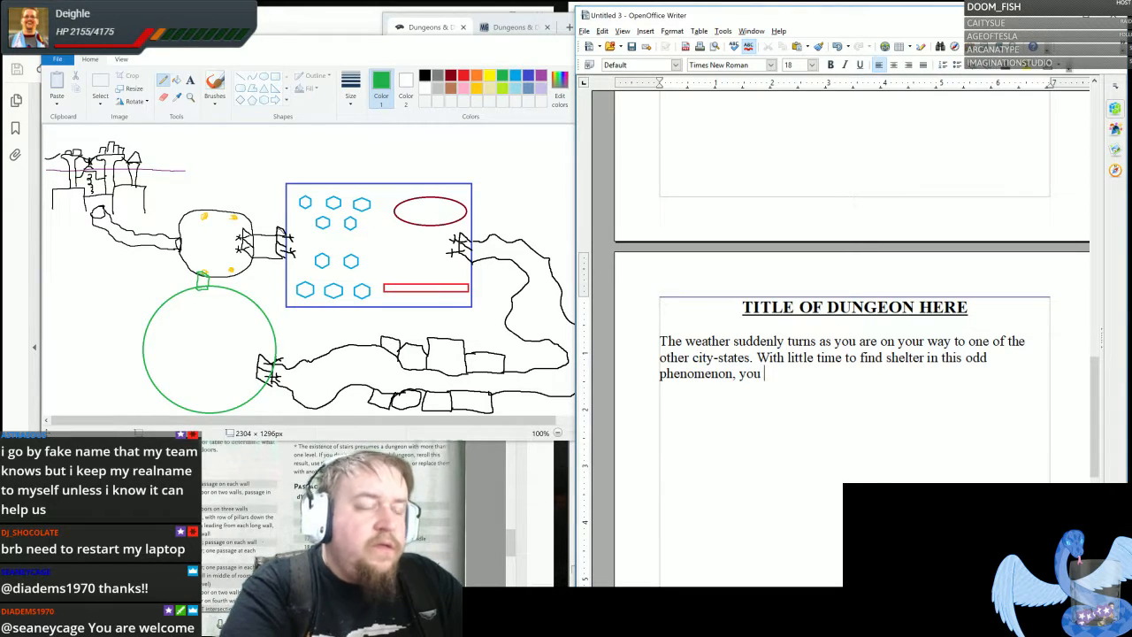
text(notice th)
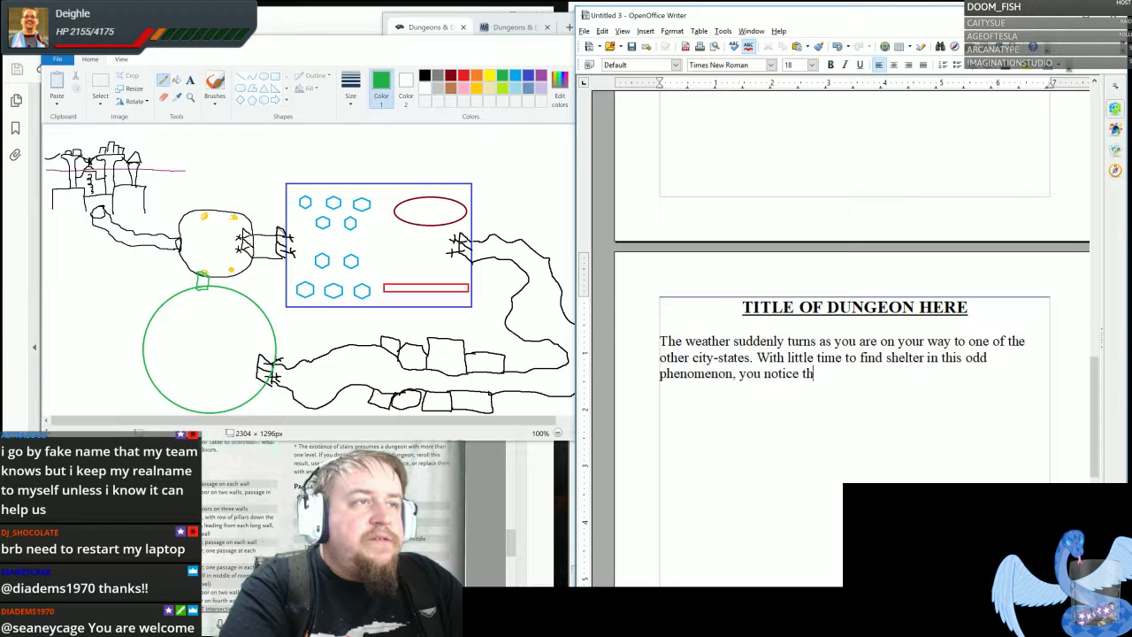
text(at one of the st)
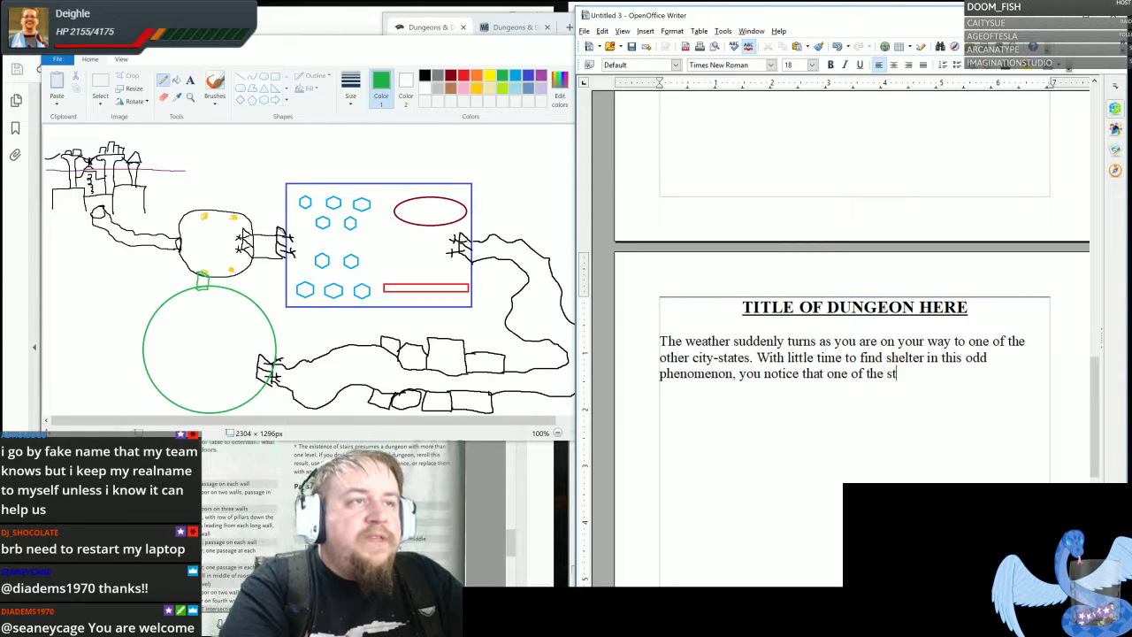
text(atues bei)
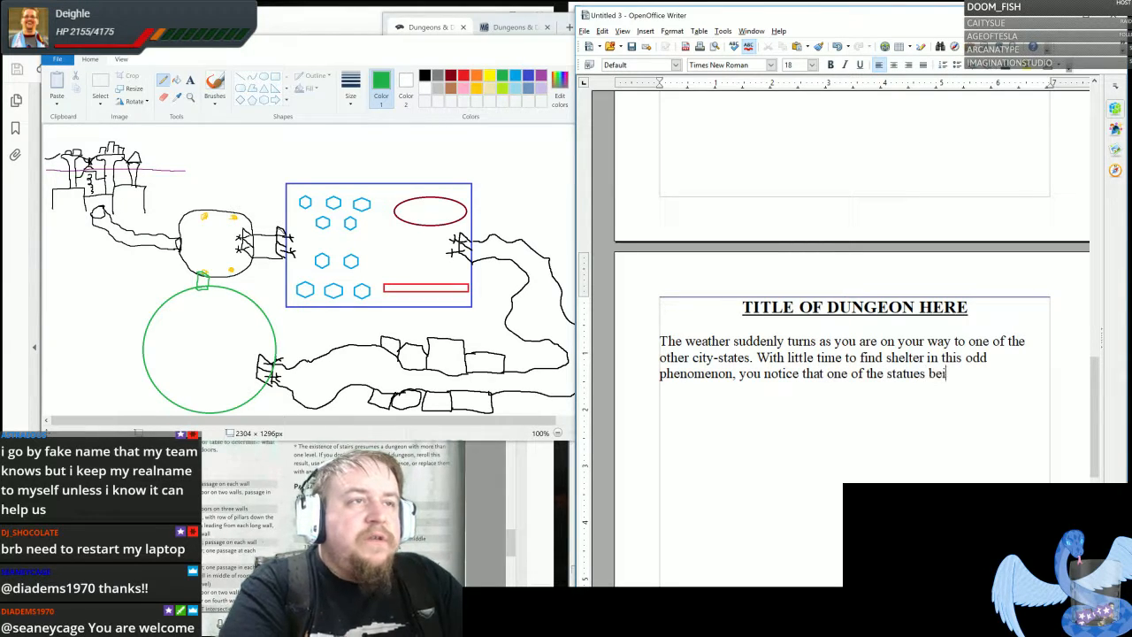
text(ng built by decres)
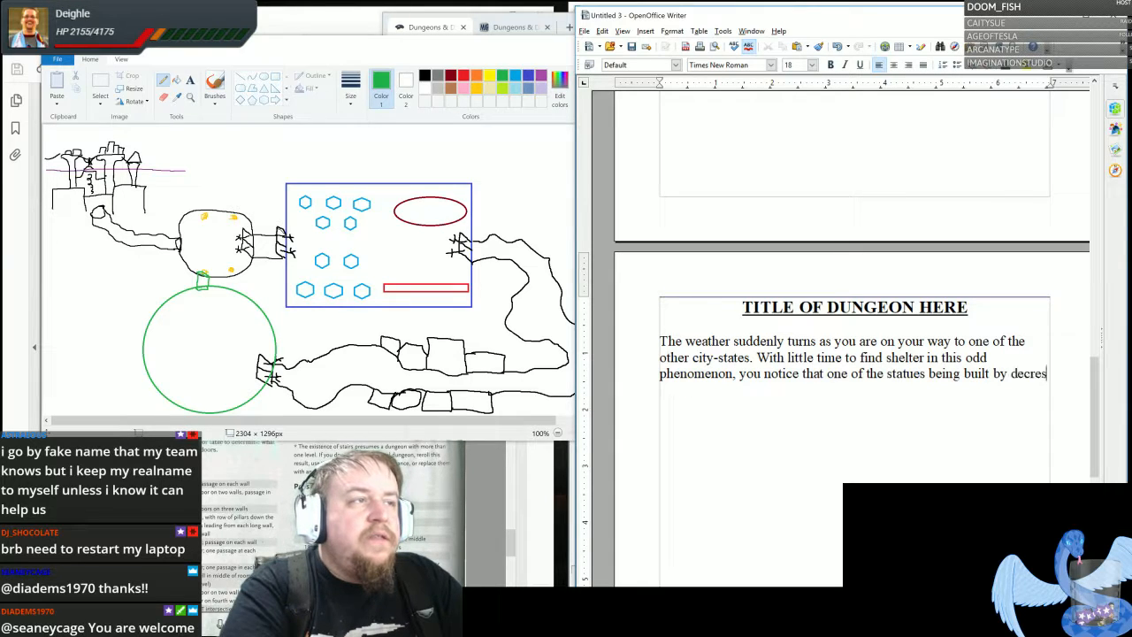
key(BackSpace)
text(e of the president)
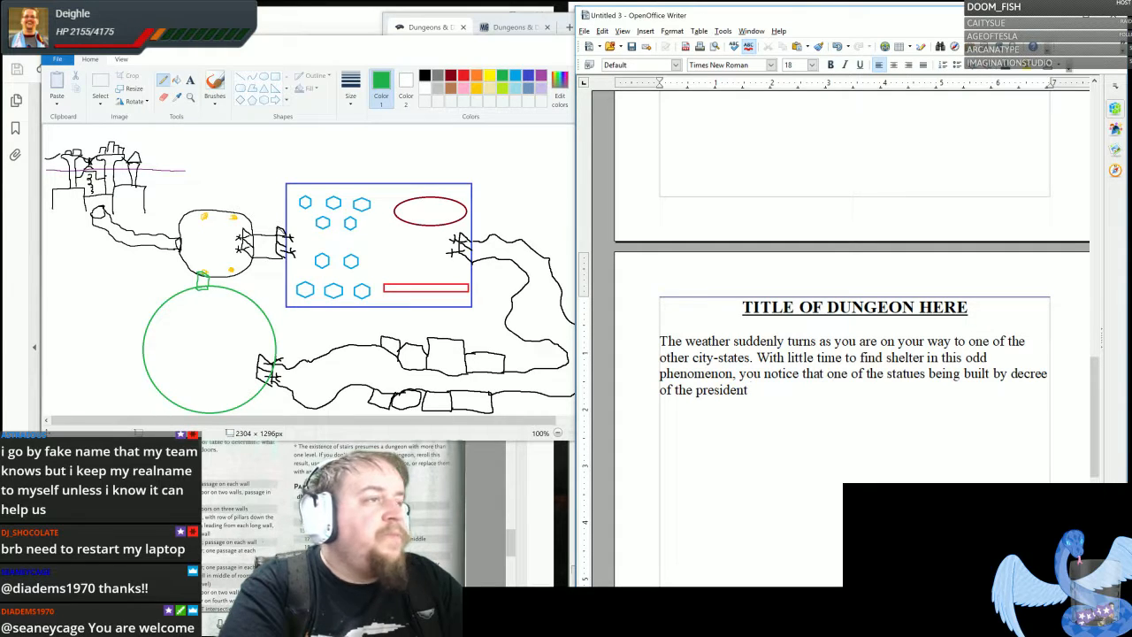
text( is nearby and )
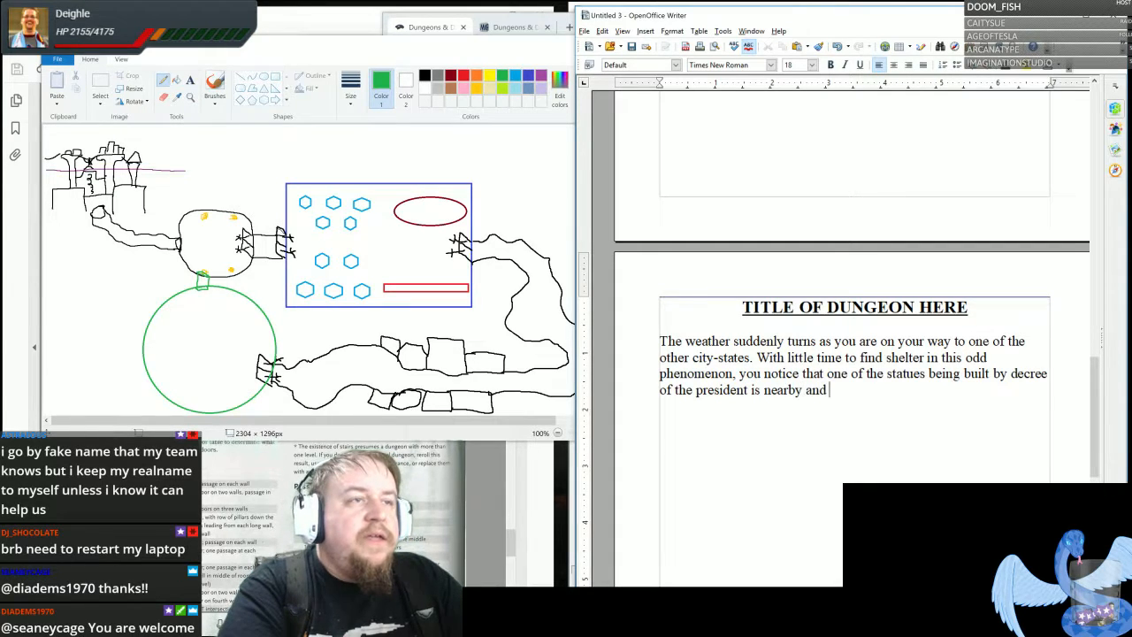
text(incomplete.)
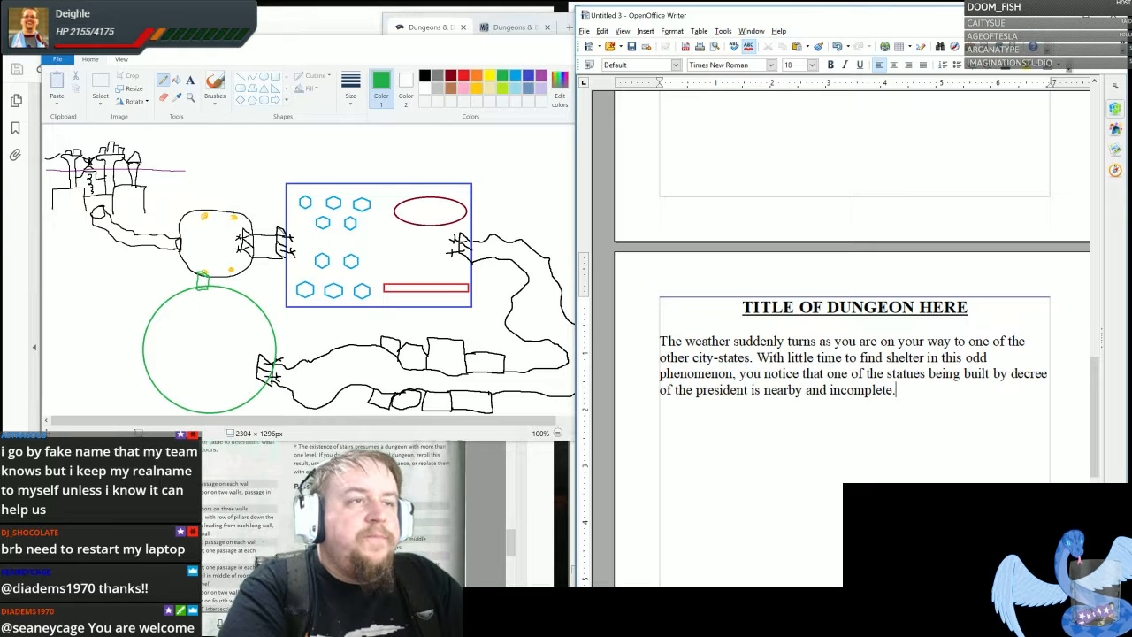
text( A lar)
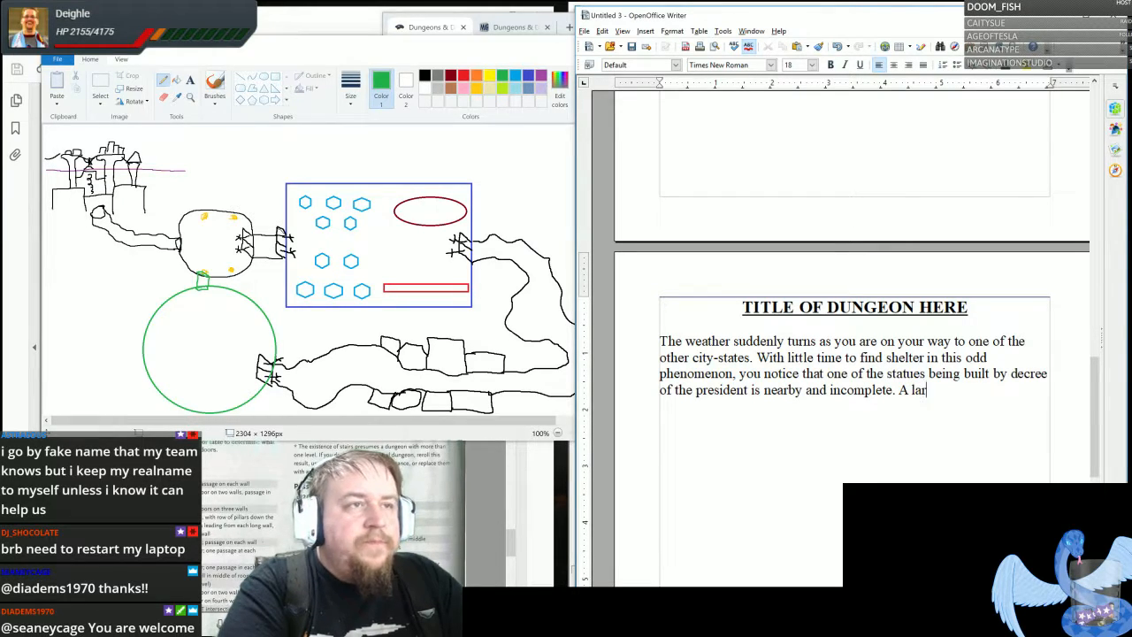
text(ge open secti)
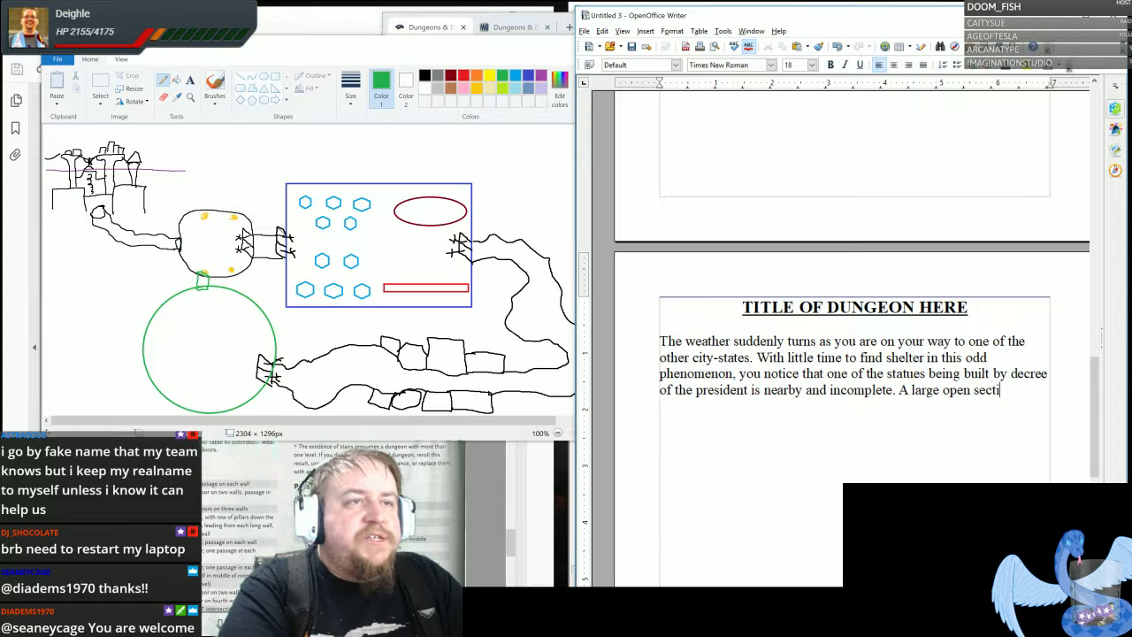
text(on into the)
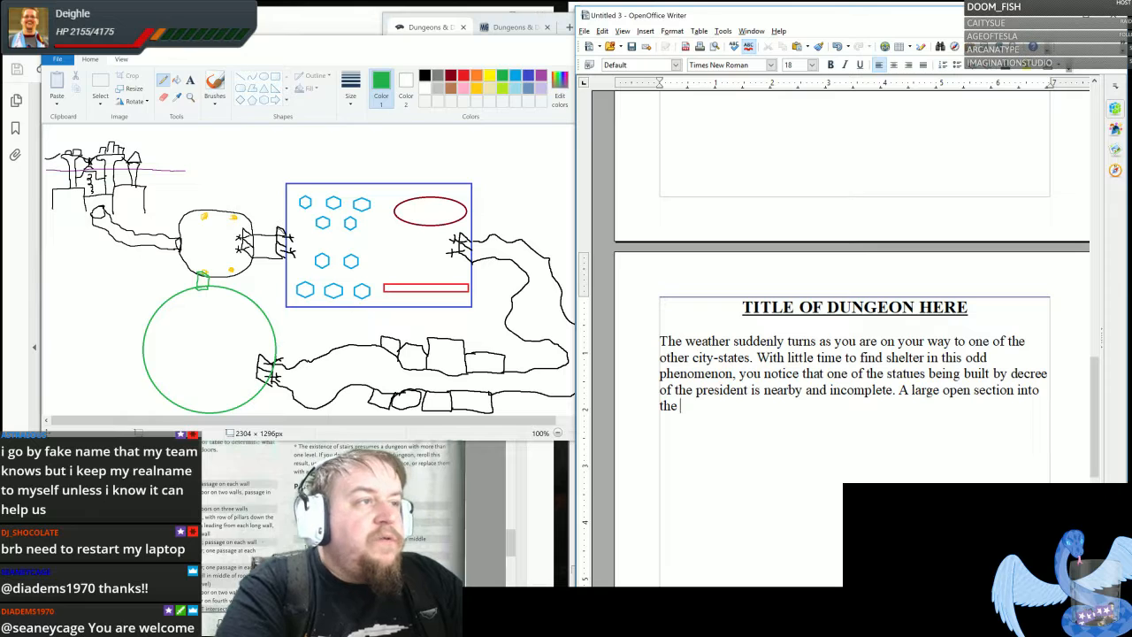
- Add the sentence "A large open section into the belly of the statue seems like a viable spot to ride out the storm."
text(belly of the )
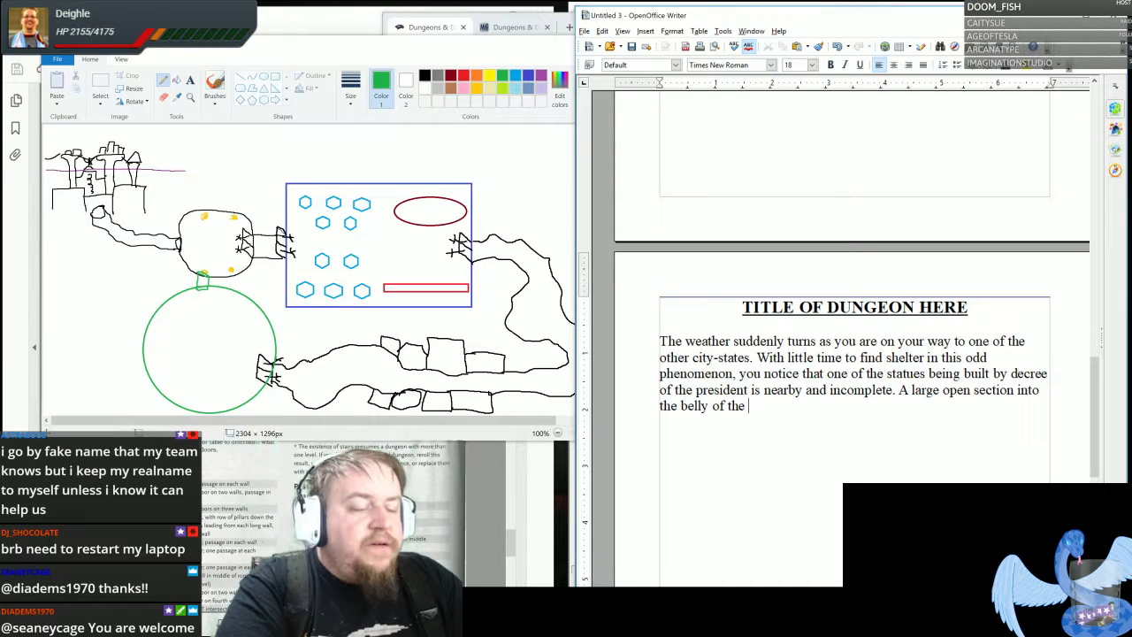
text(statue )
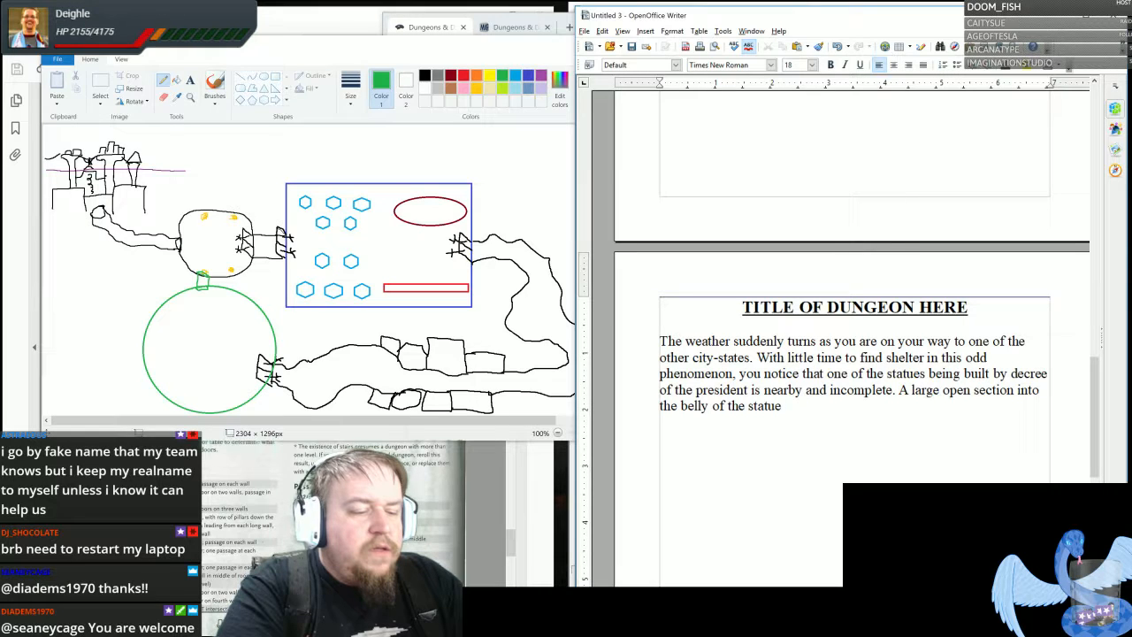
text(seems )
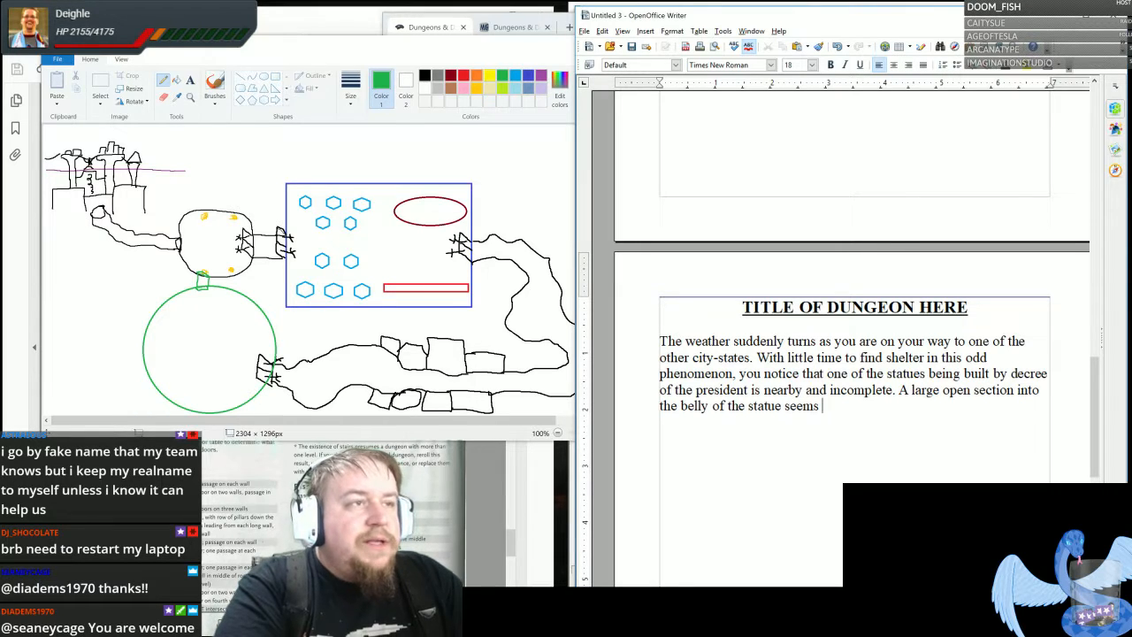
text(like a viable hi)
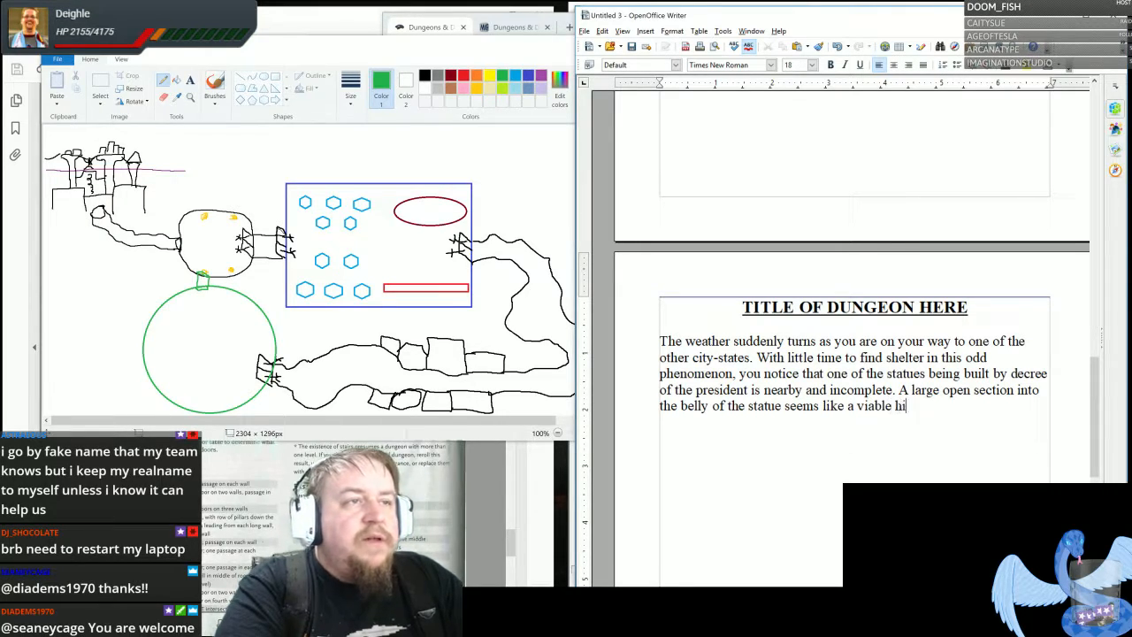
text(ding spot)
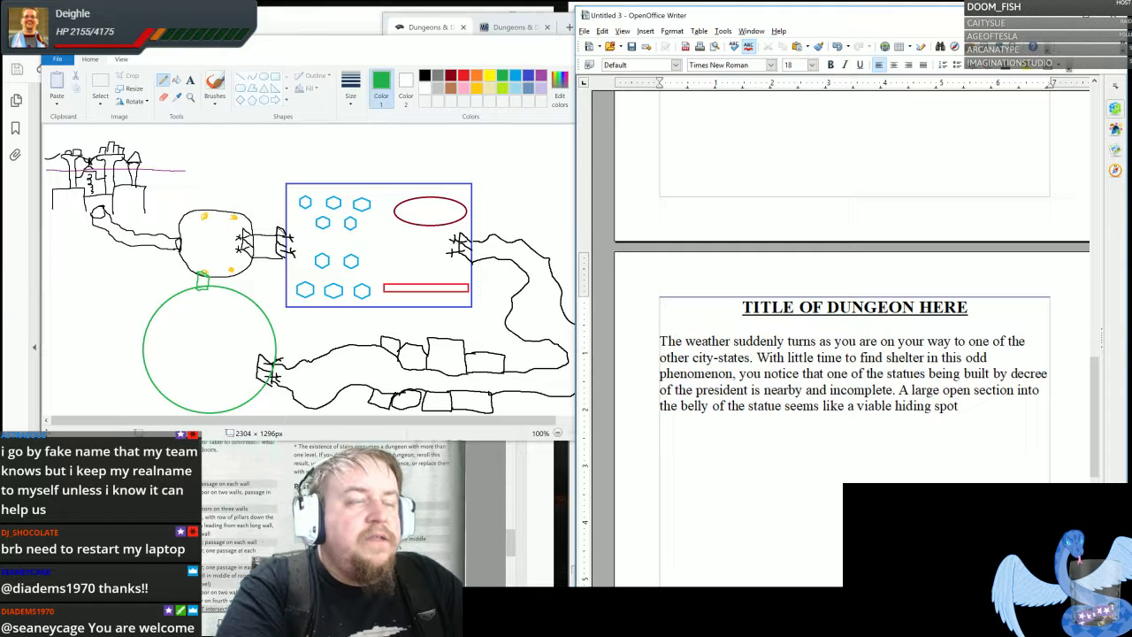
key(BackSpace)
key(BackSpace)
key(BackSpace)
key(BackSpace)
key(BackSpace)
key(BackSpace)
key(BackSpace)
key(BackSpace)
key(BackSpace)
key(BackSpace)
key(BackSpace)
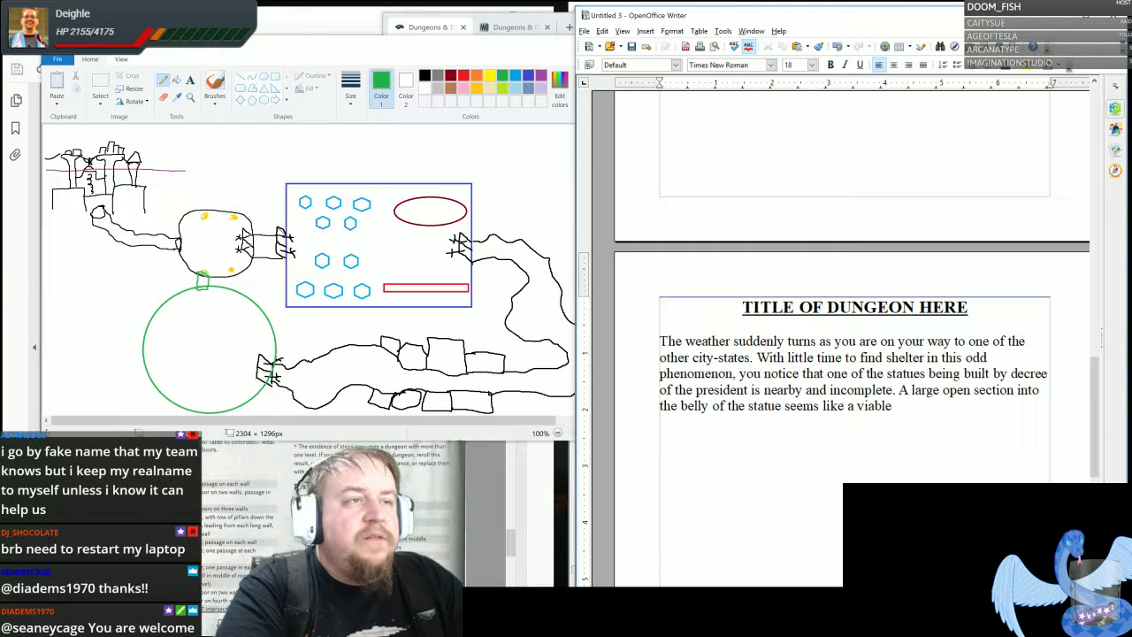
text(spot to rid)
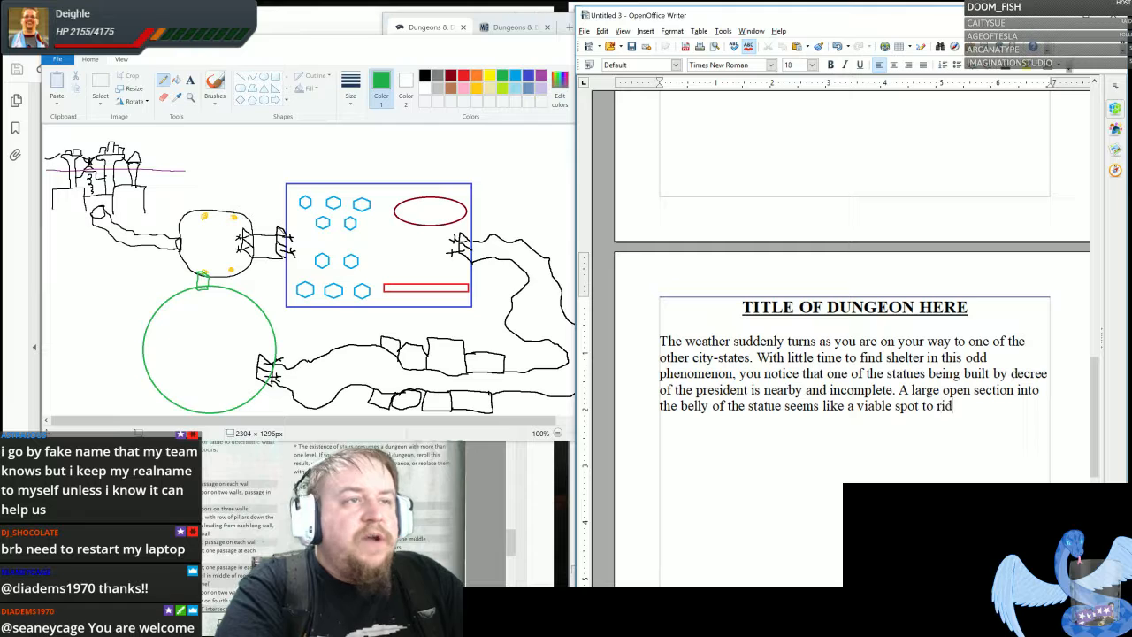
text(e out the storm.)
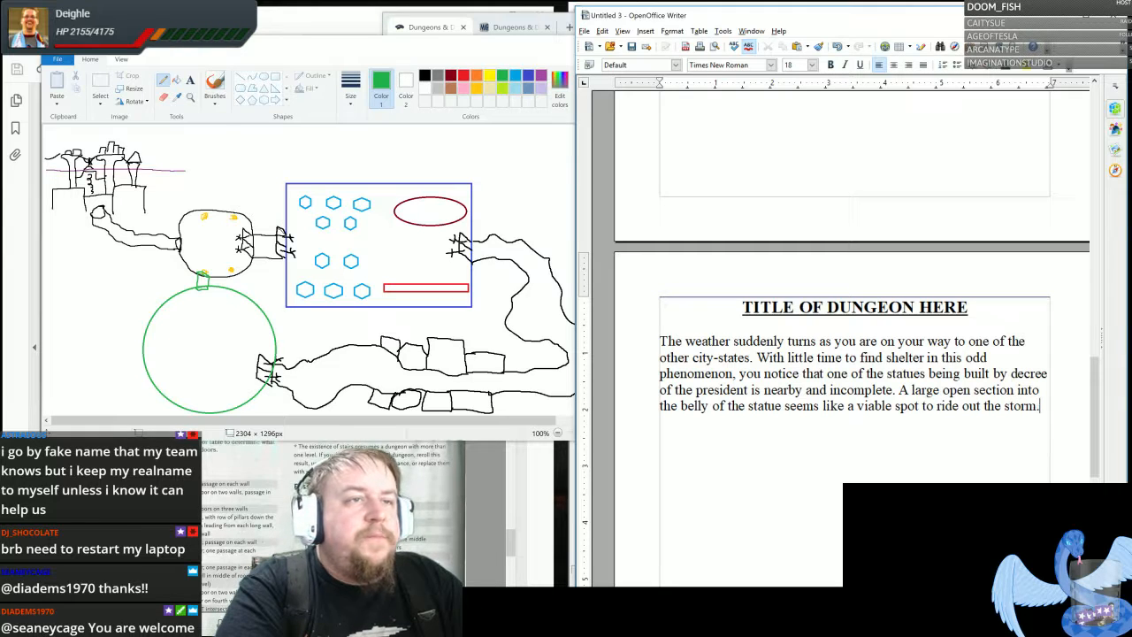
- Start a new paragraph with "As you enter the statue, some kind of shout can be heard further down as if someone is in distress."
key(Return)
key(Return)
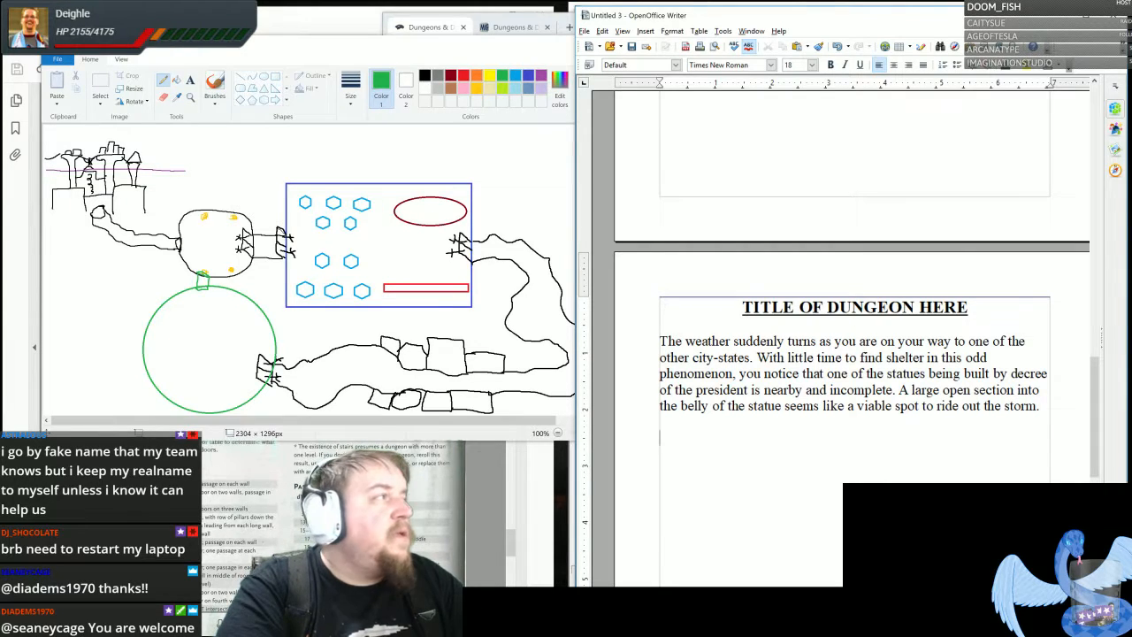
text(As you)
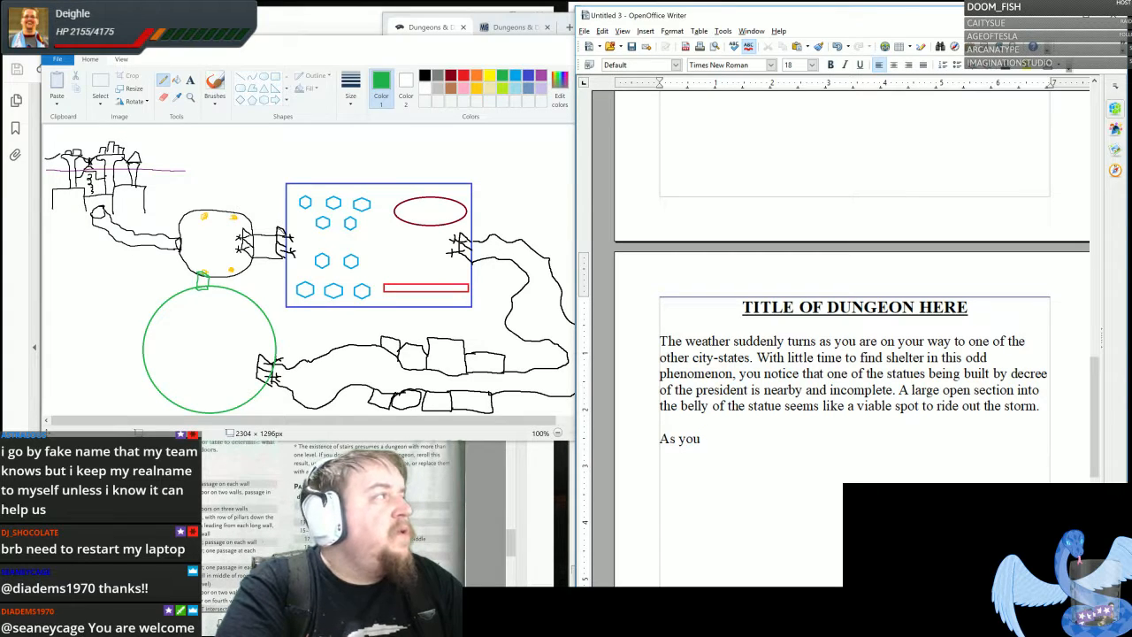
text( enter the )
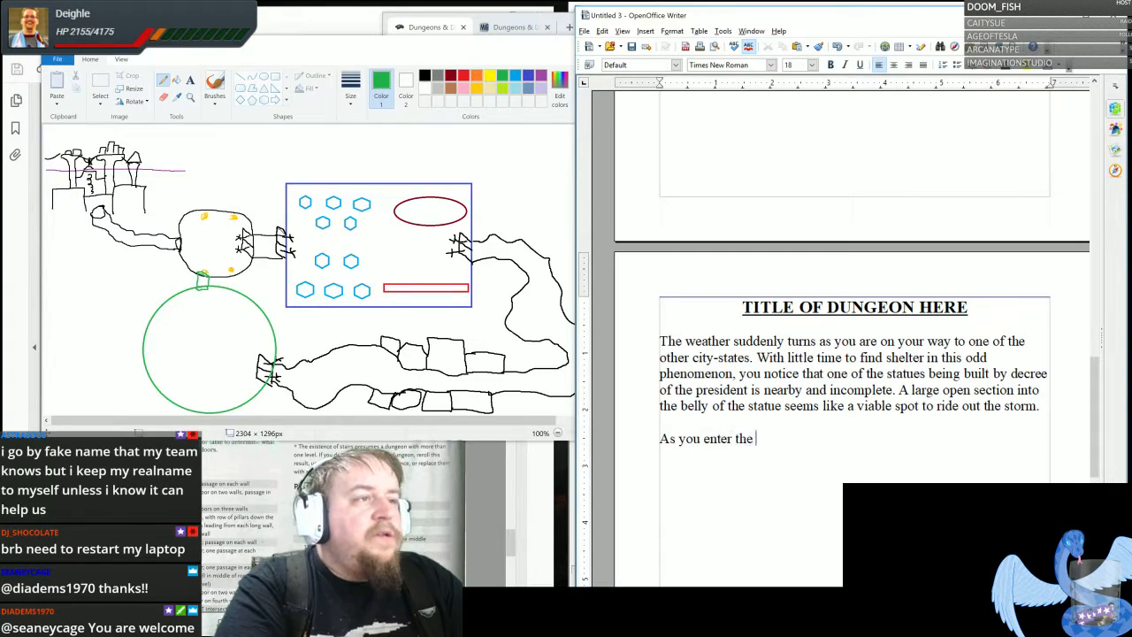
text(statue)
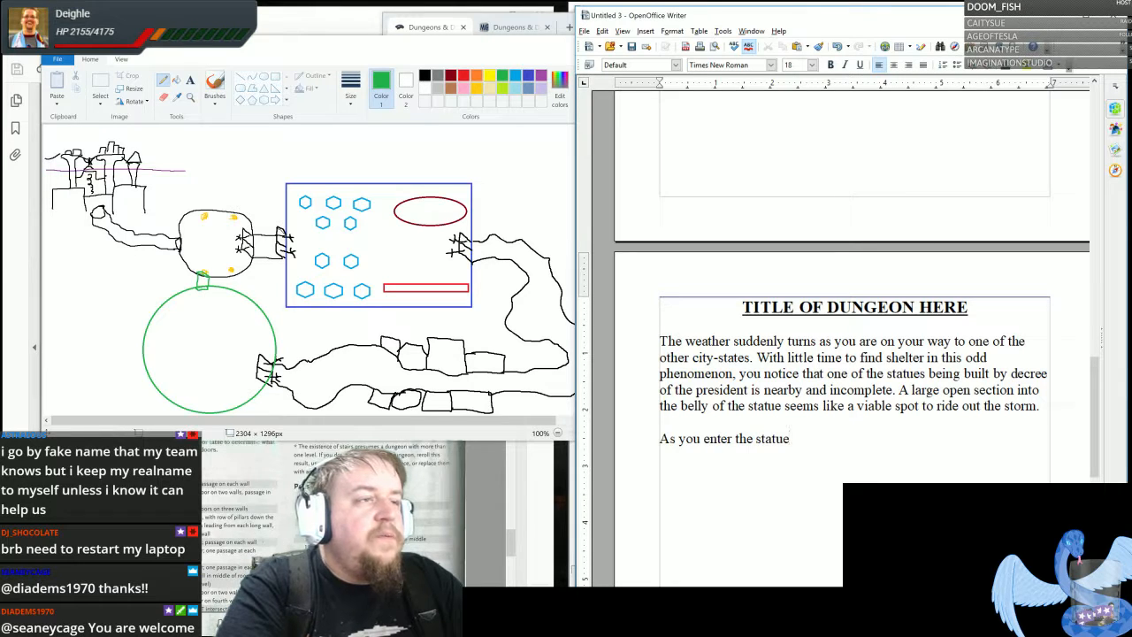
text(,)
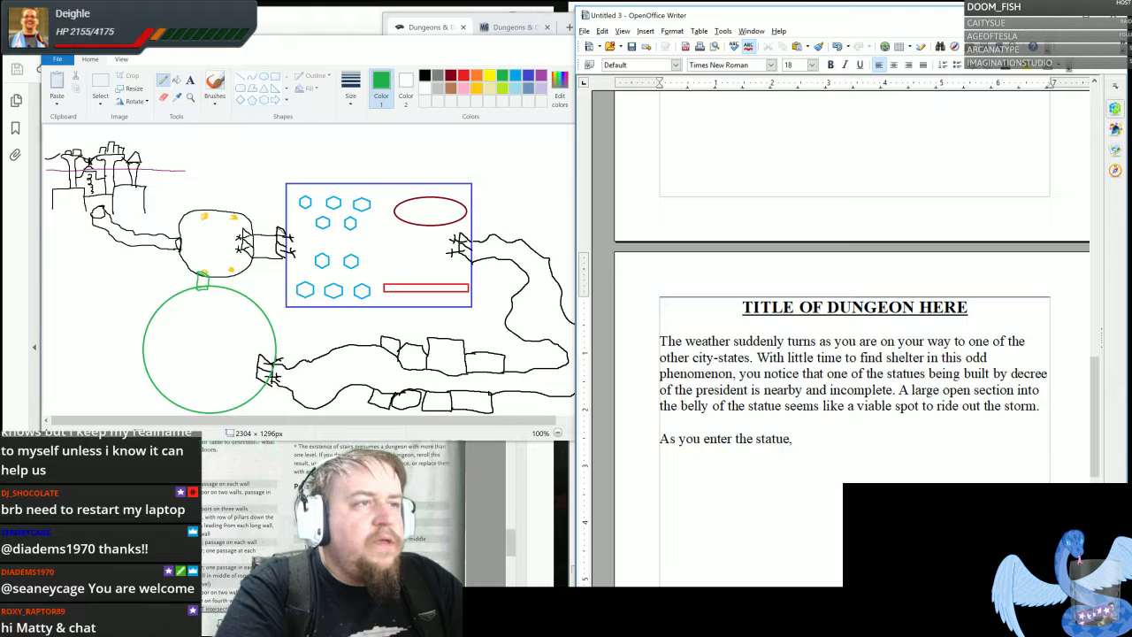
text( some kind of )
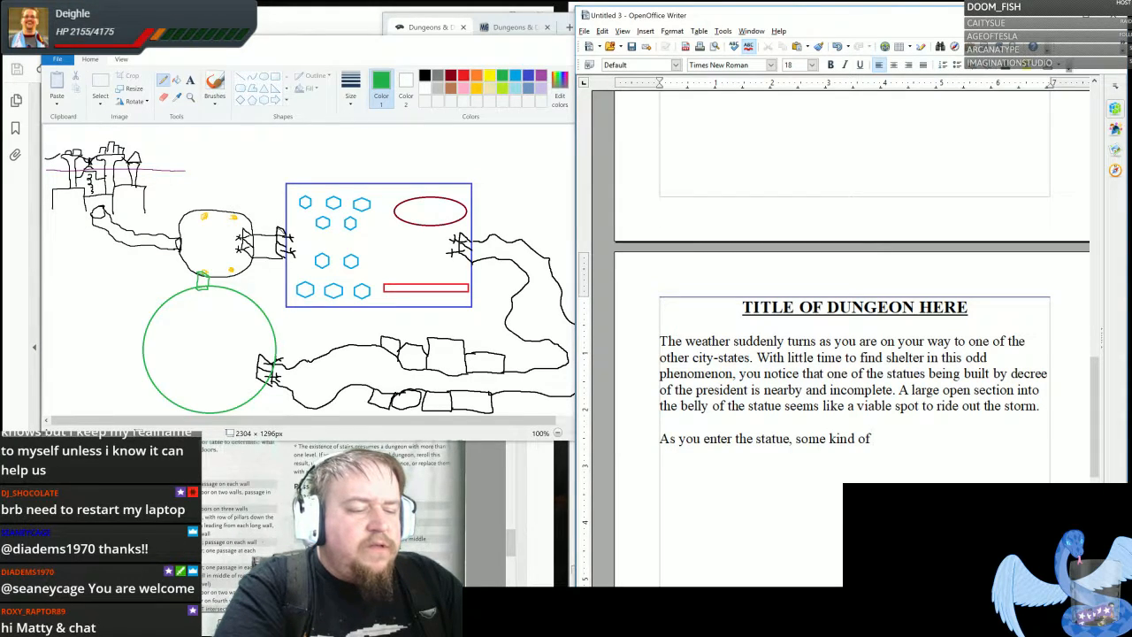
text(shout can be hea)
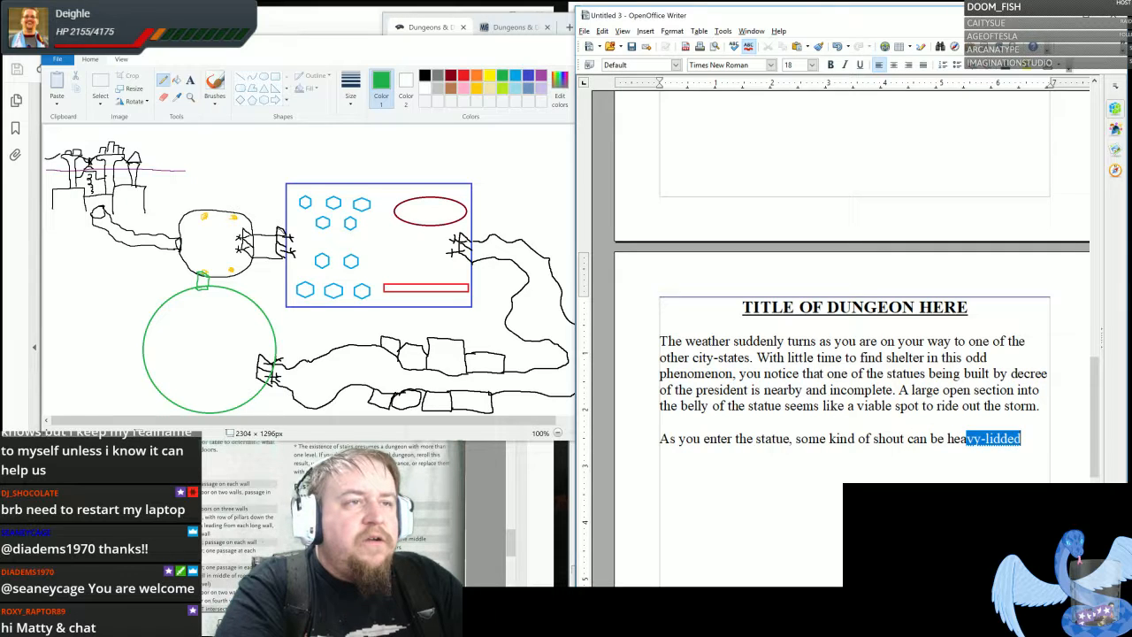
text(rd further down)
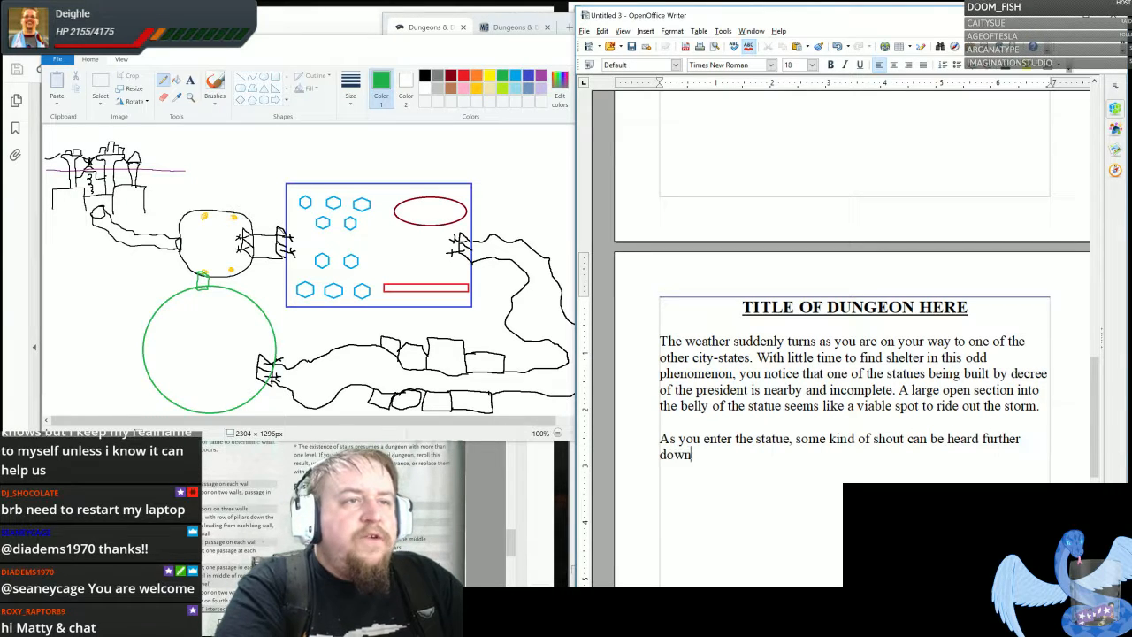
text( as if someo)
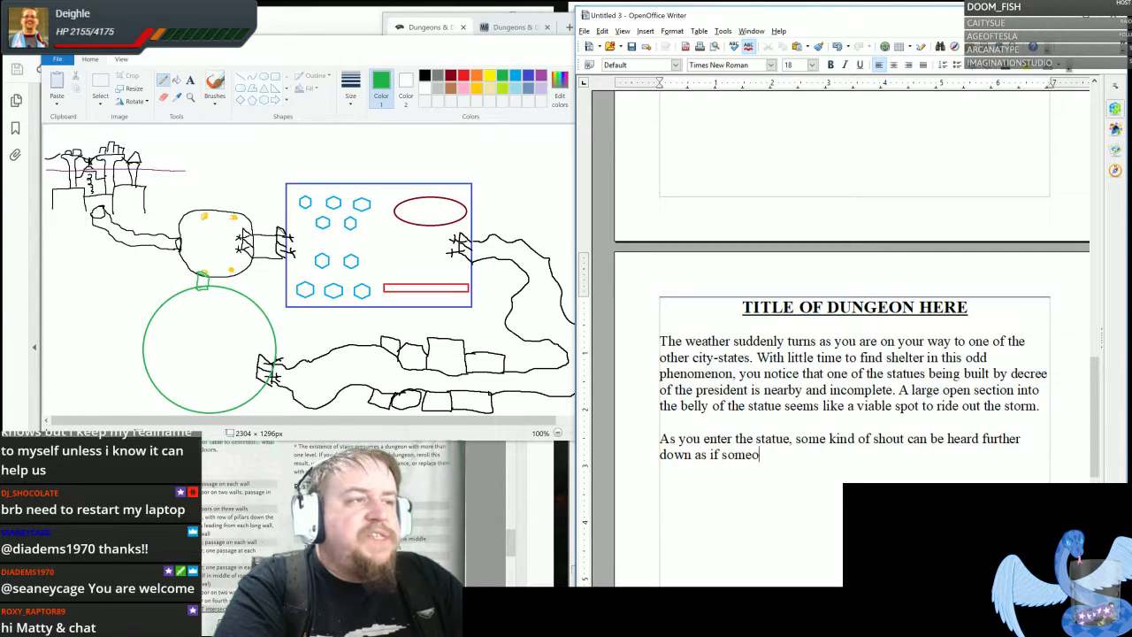
text(ne is in distr)
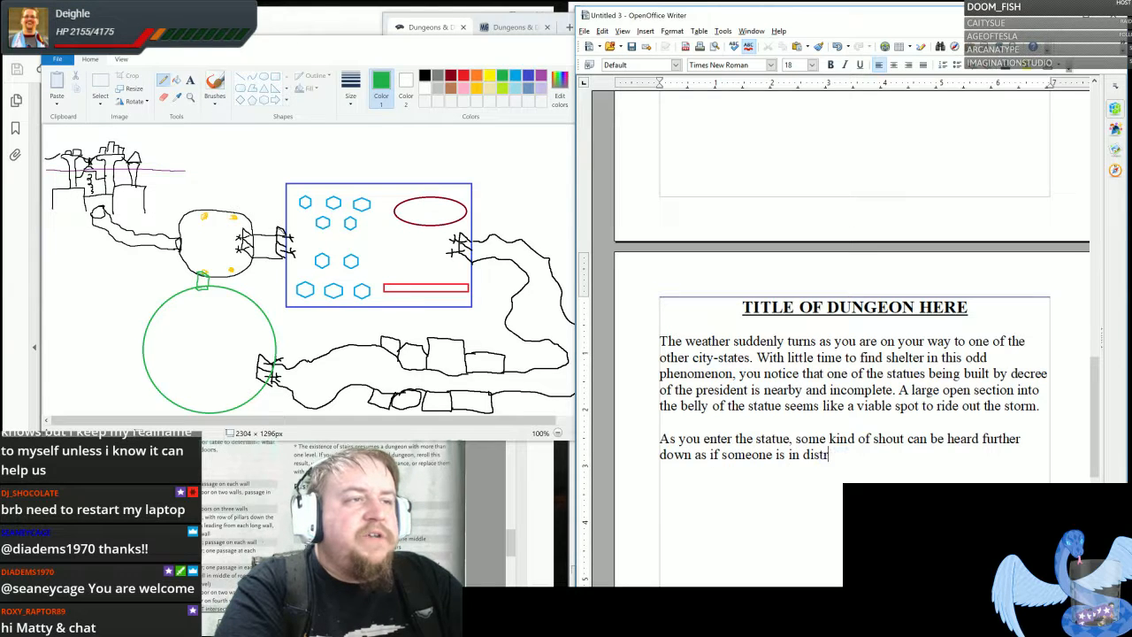
text(ess. )
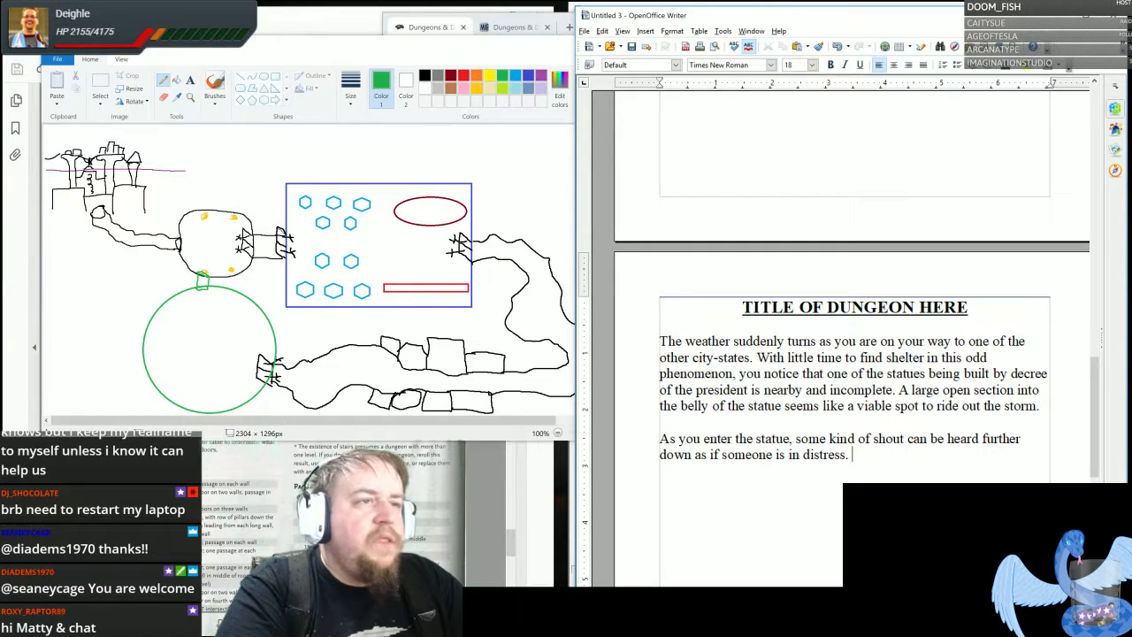
text(Climbing down the scaffolding)
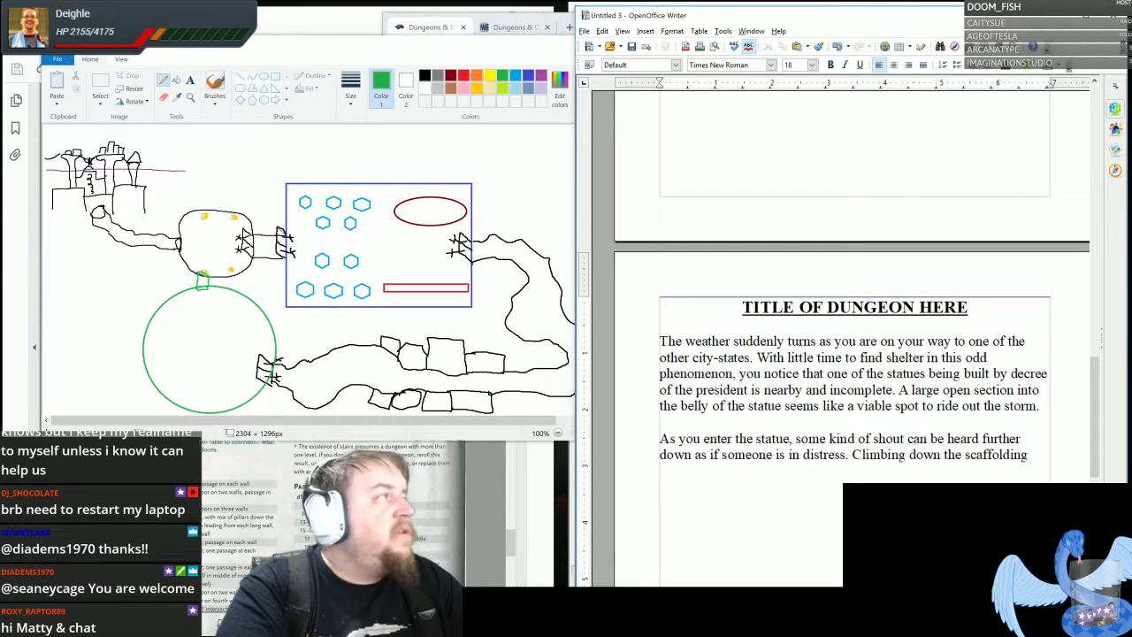
text(, y)
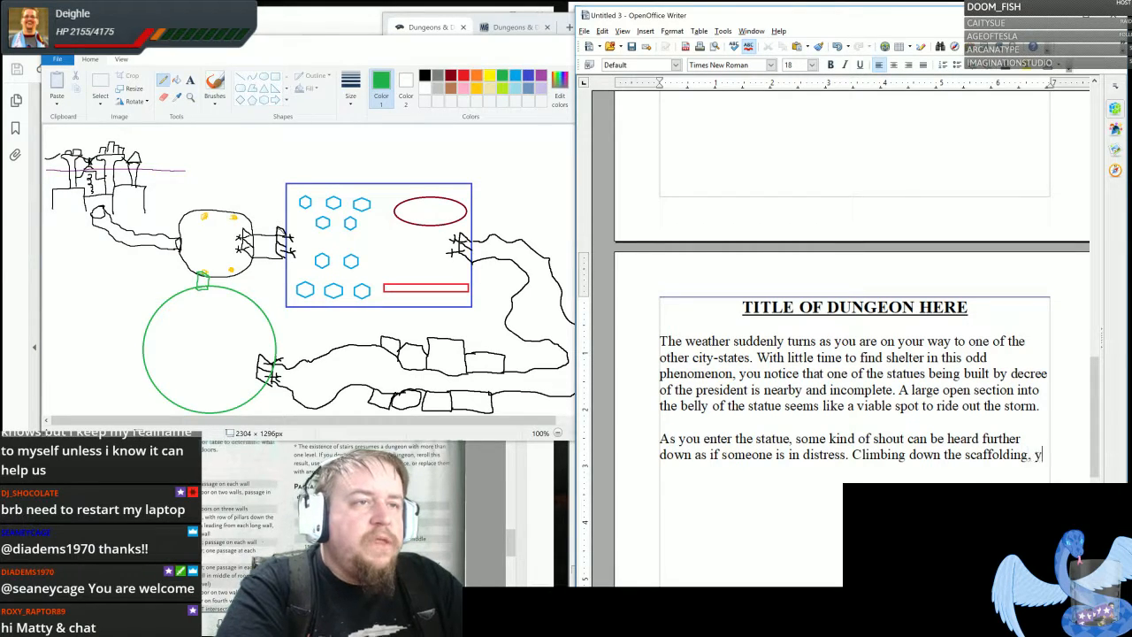
text(ou find where the new)
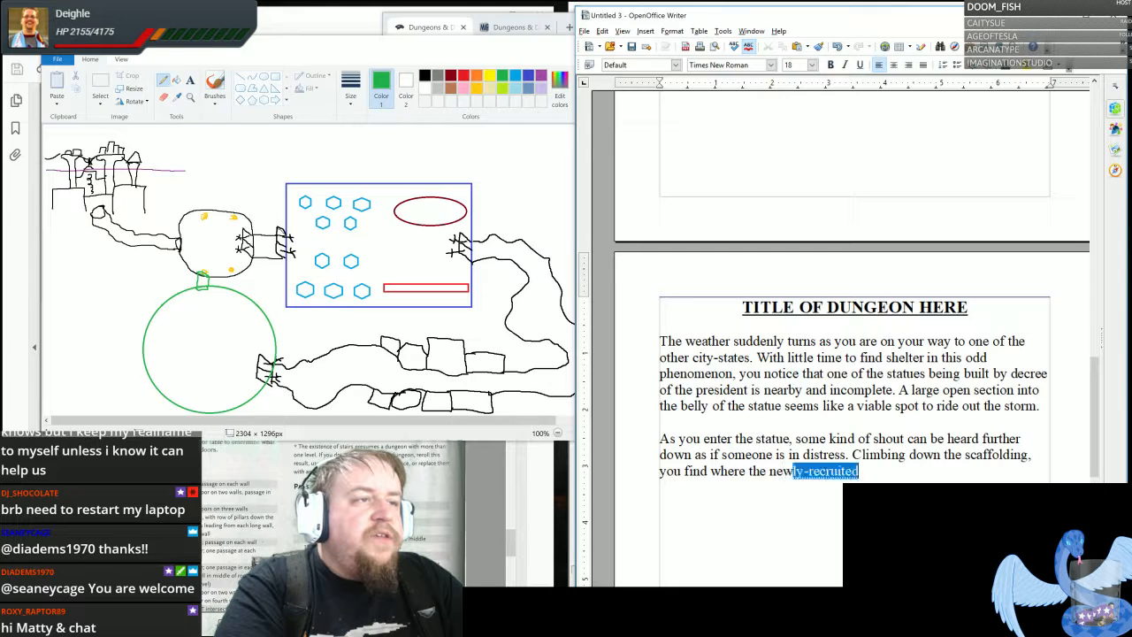
text( construction ends and the)
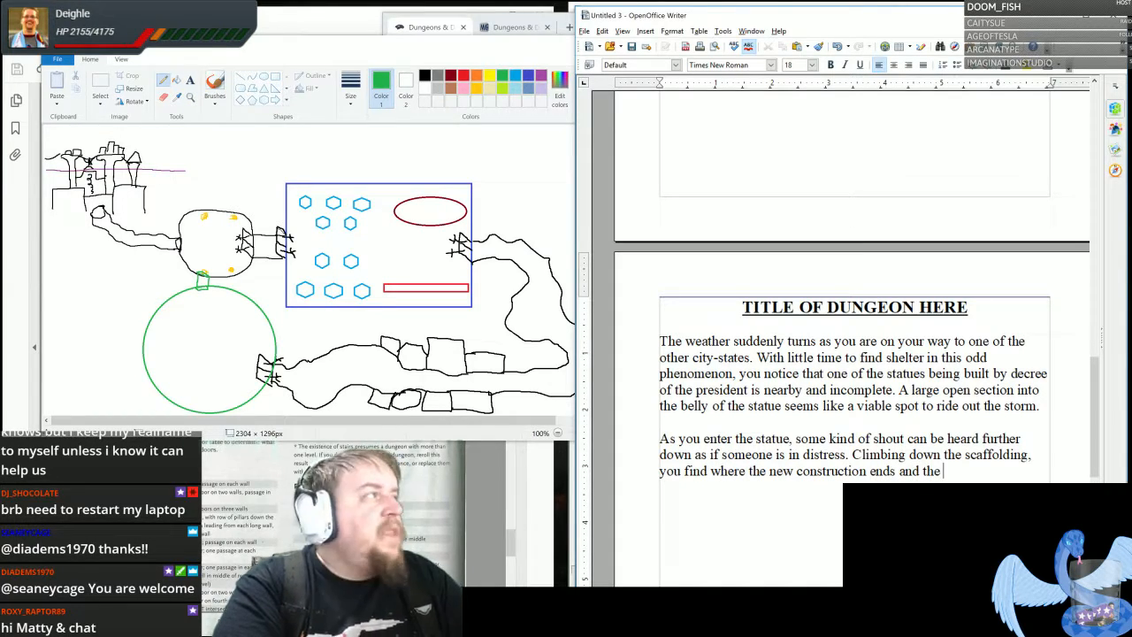
text( natur)
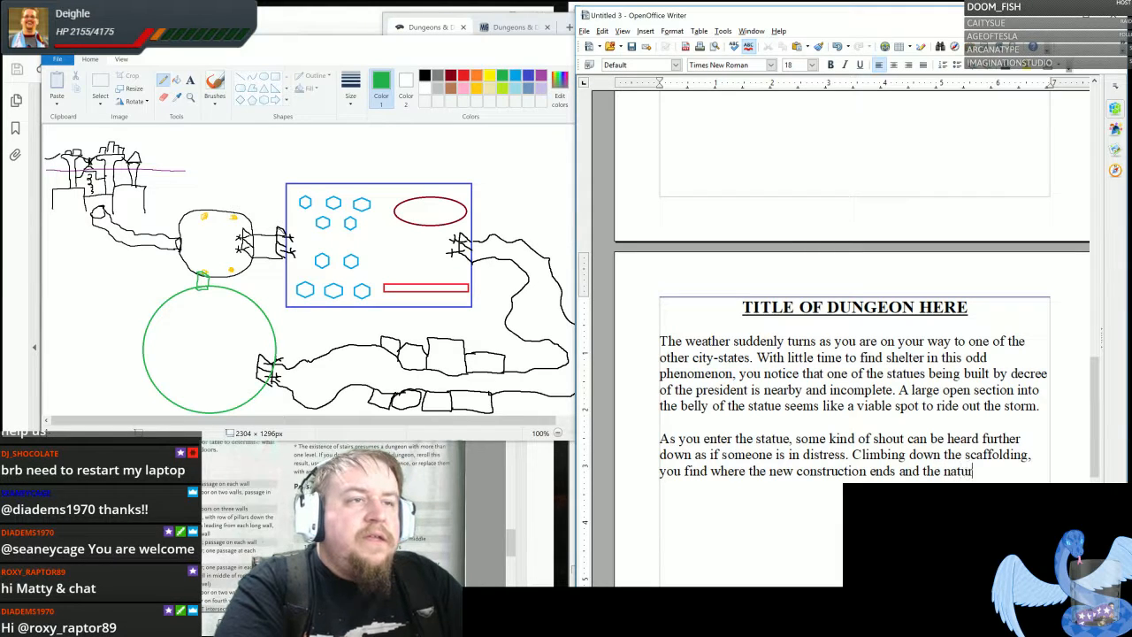
text(al stone fl)
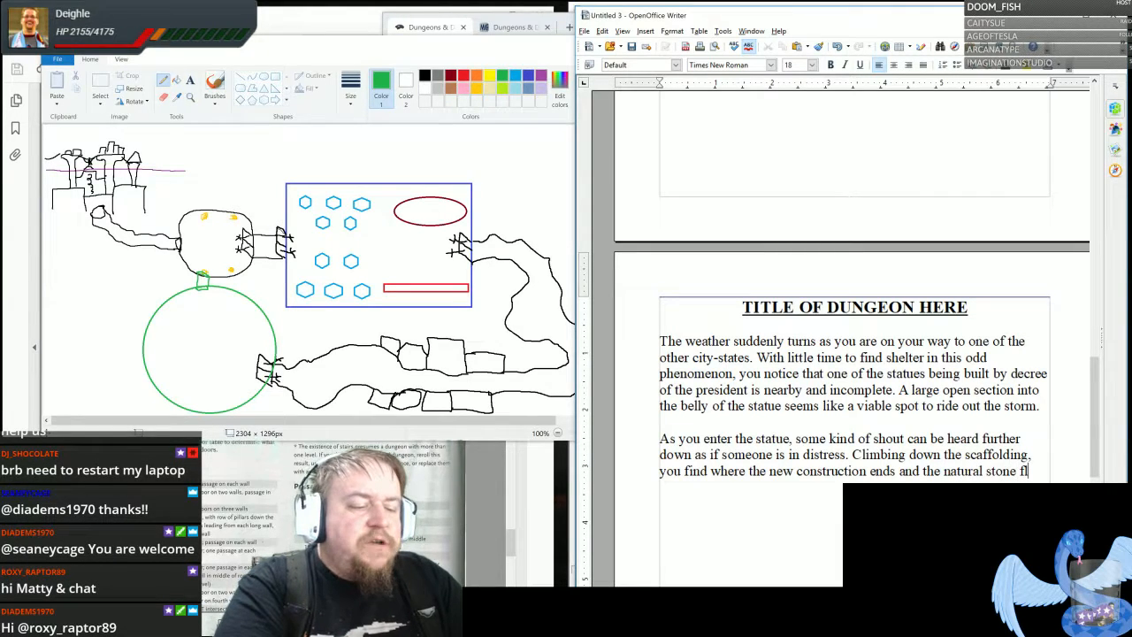
text(oor of the swamp)
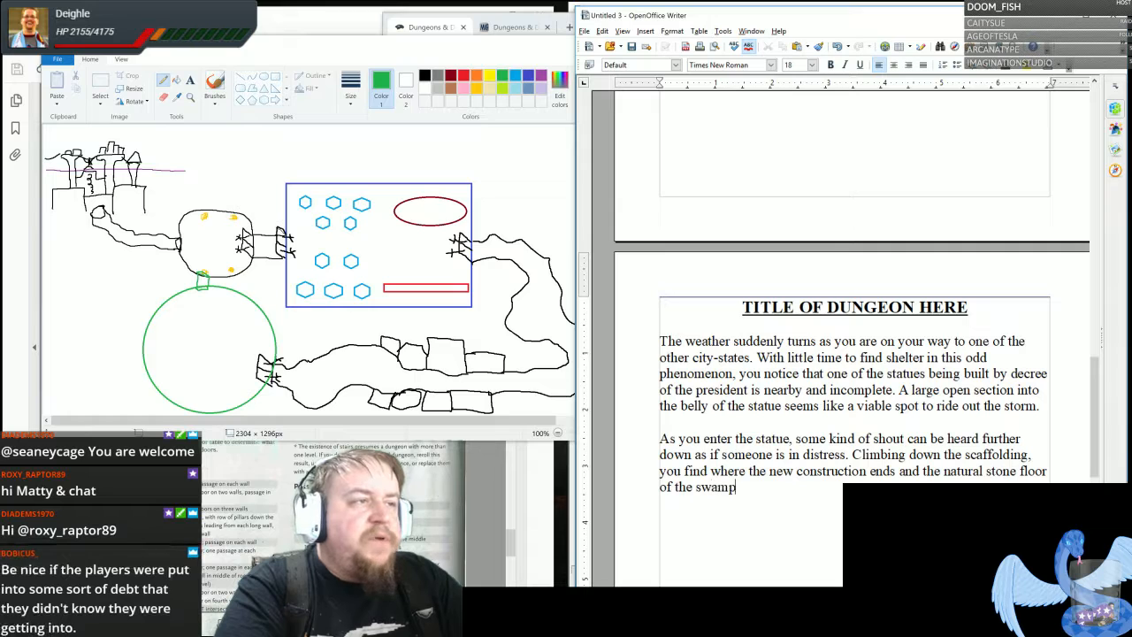
text( begins)
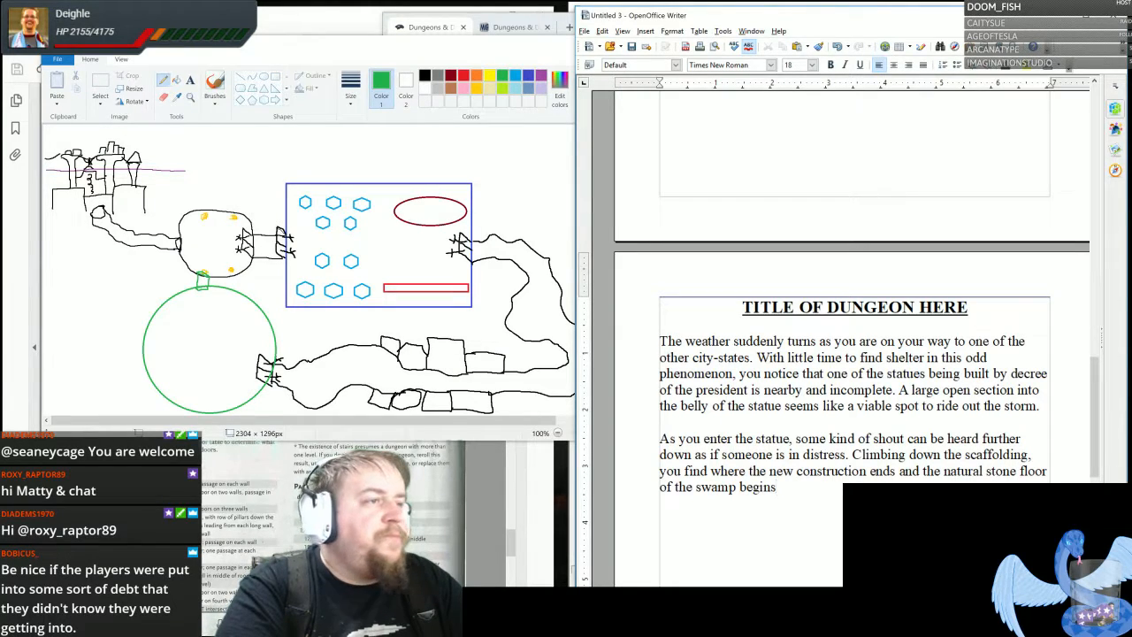
text(. A tunnel)
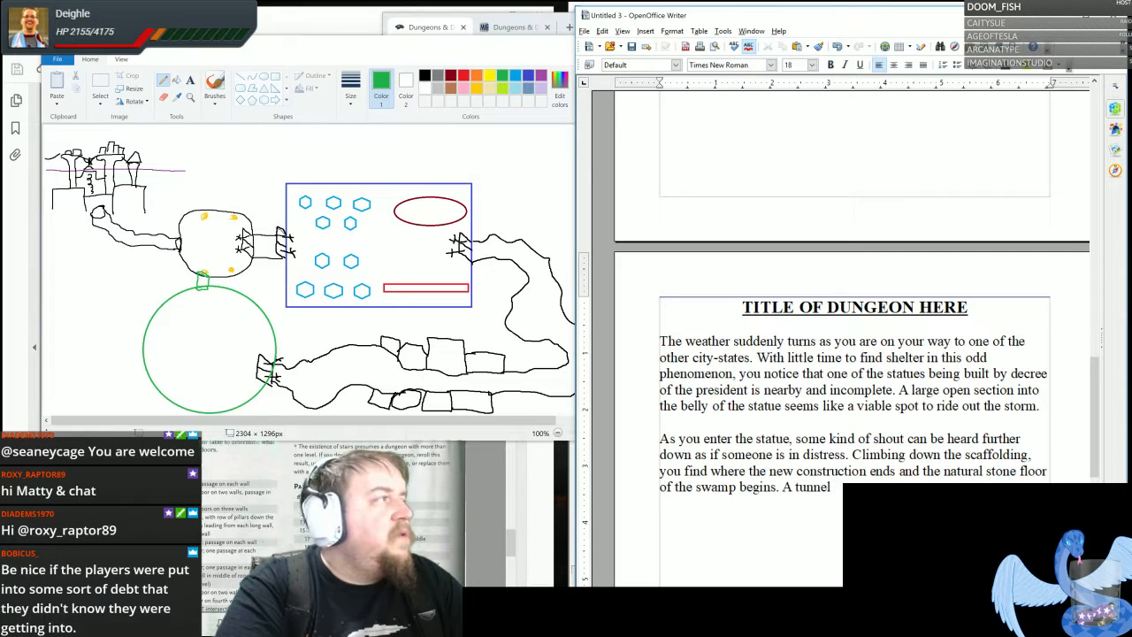
text( co)
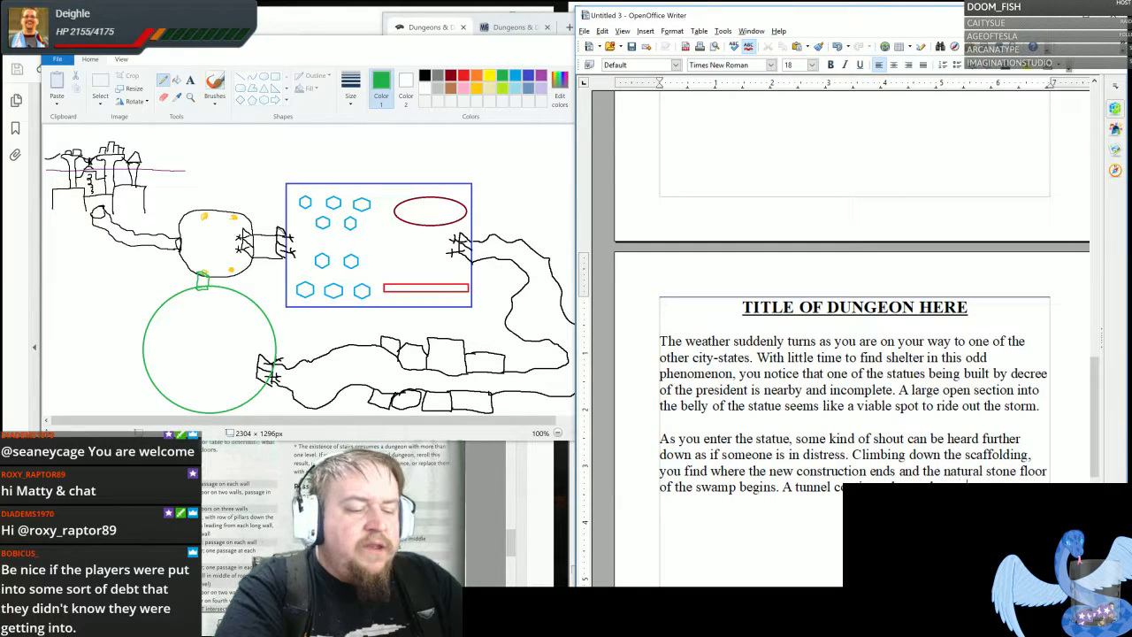
- Close the second paragraph with "A tunnel continues beyond an antechamber." and leave a blank line for a new paragraph
text(mp)
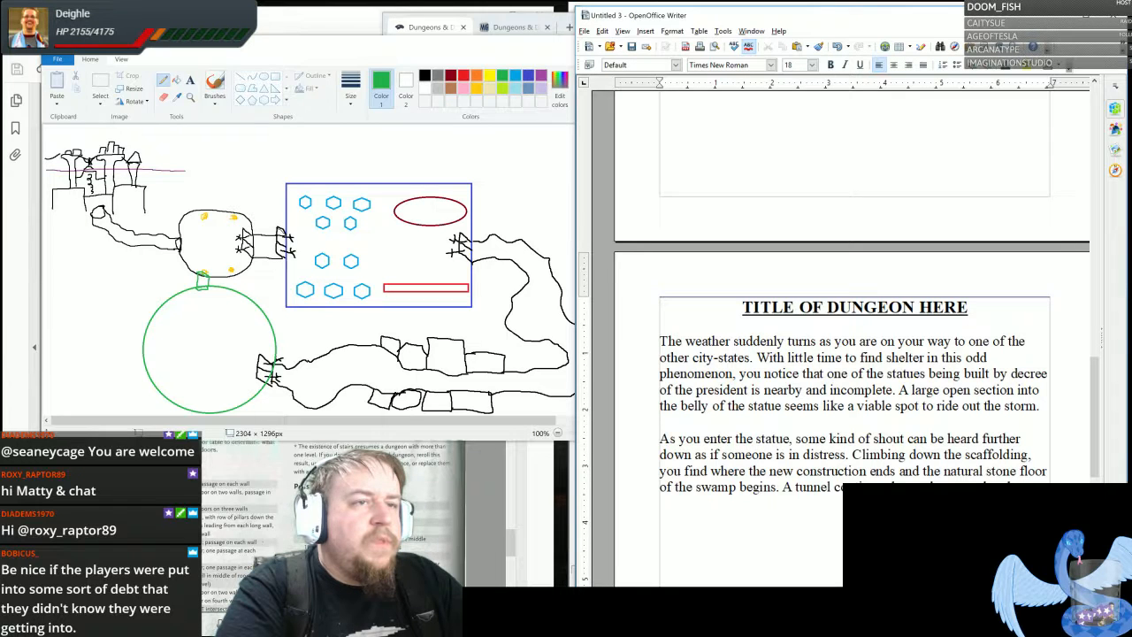
key(Return)
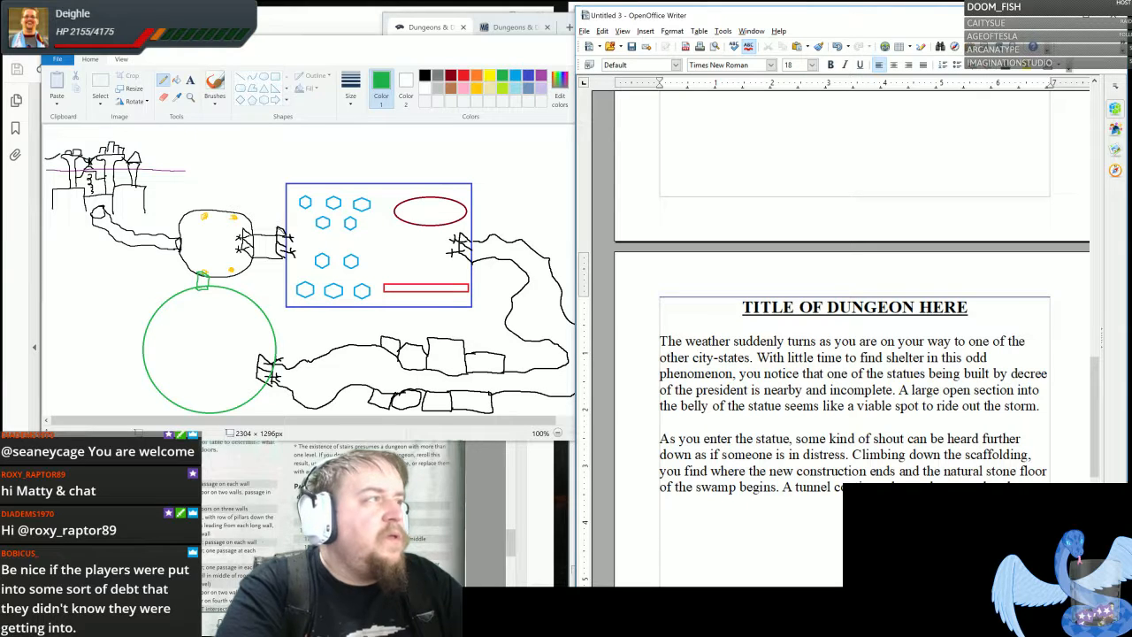
text(When)
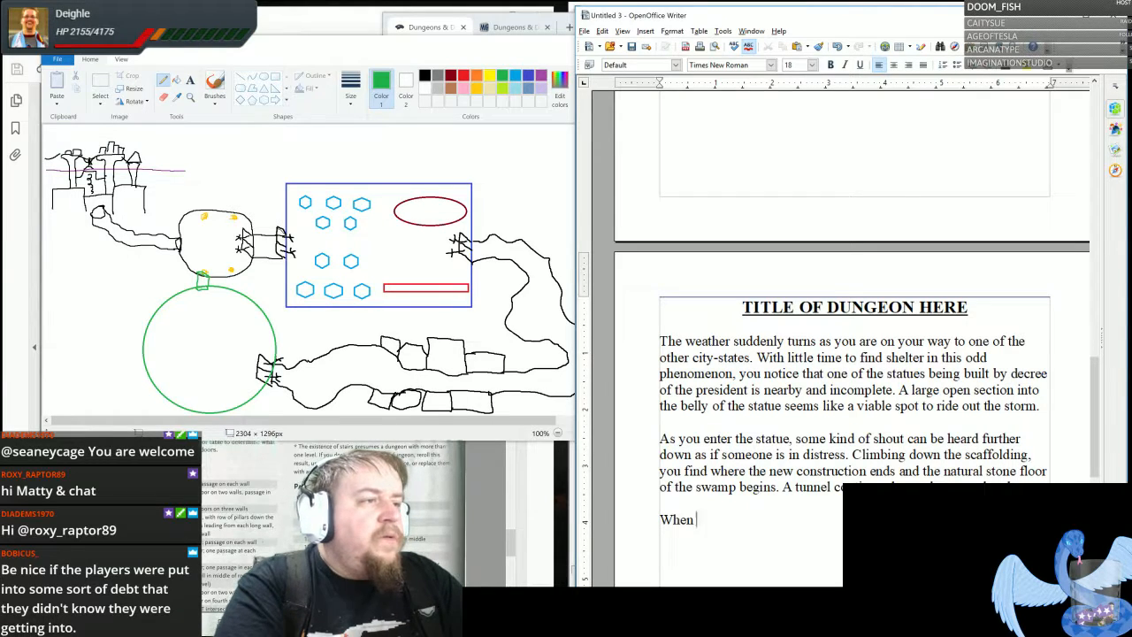
key(BackSpace)
key(BackSpace)
key(BackSpace)
key(BackSpace)
key(BackSpace)
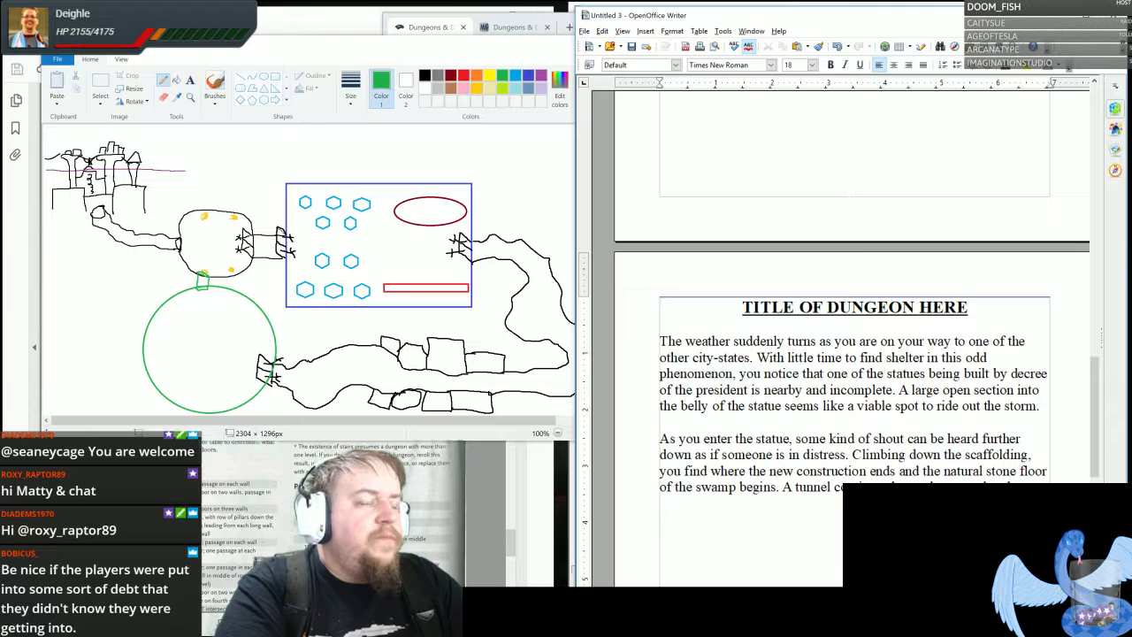
- Write the sentence "Following the tunnel further you enter an open space that looks like an area the old dwarves had carved out as a reception hall."
text(Following the )
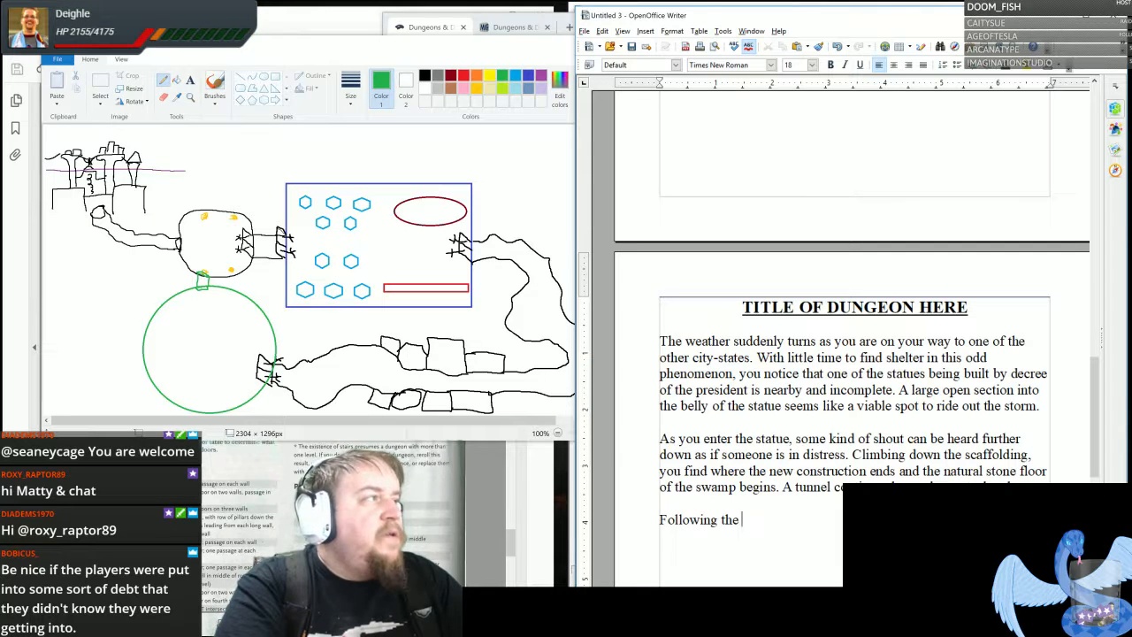
text(tunnel fru)
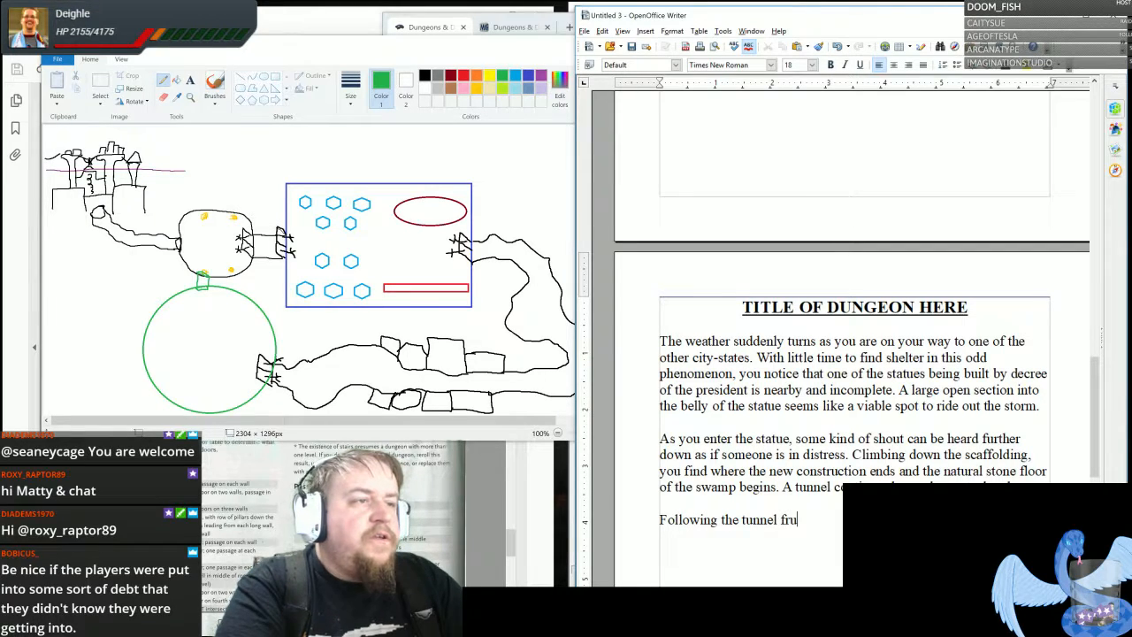
key(BackSpace)
key(BackSpace)
text(urther you)
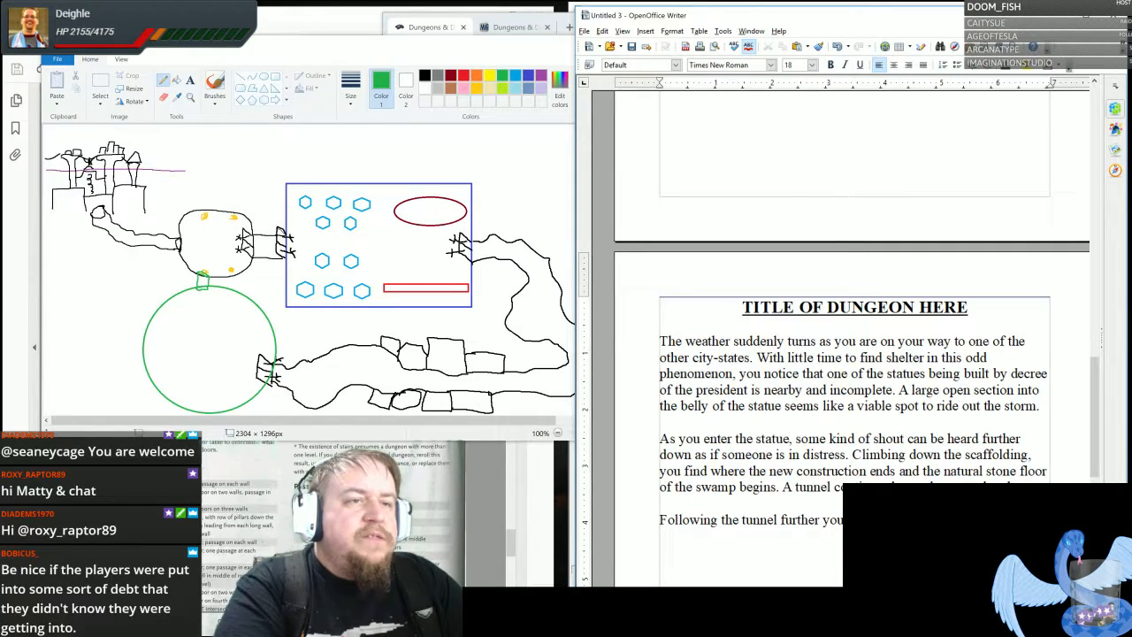
text(an are)
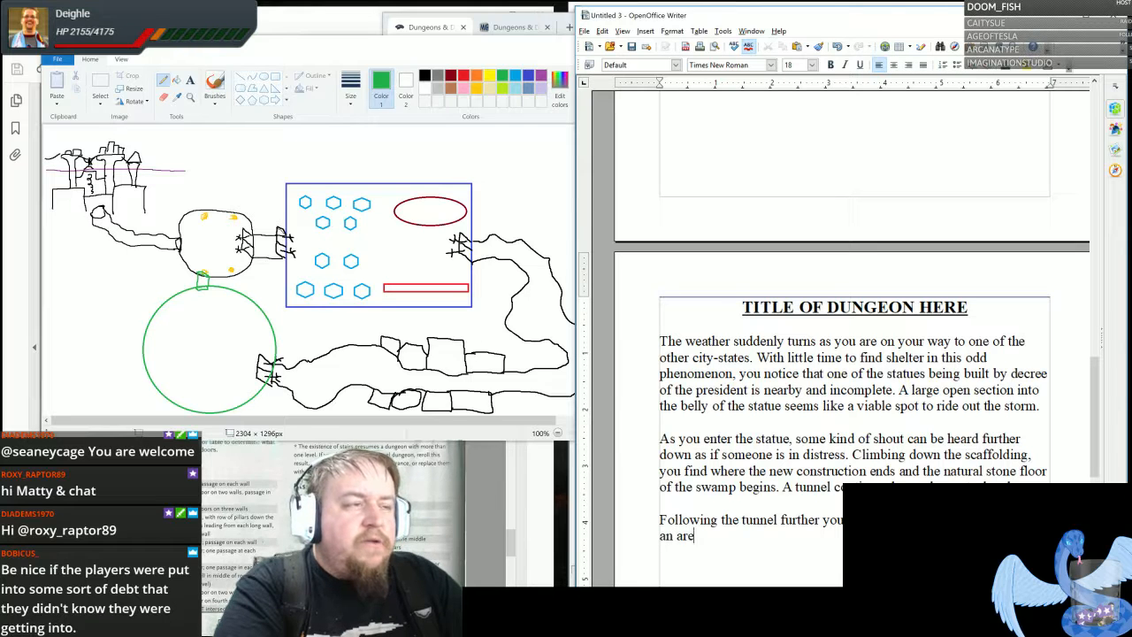
text(a the old dw)
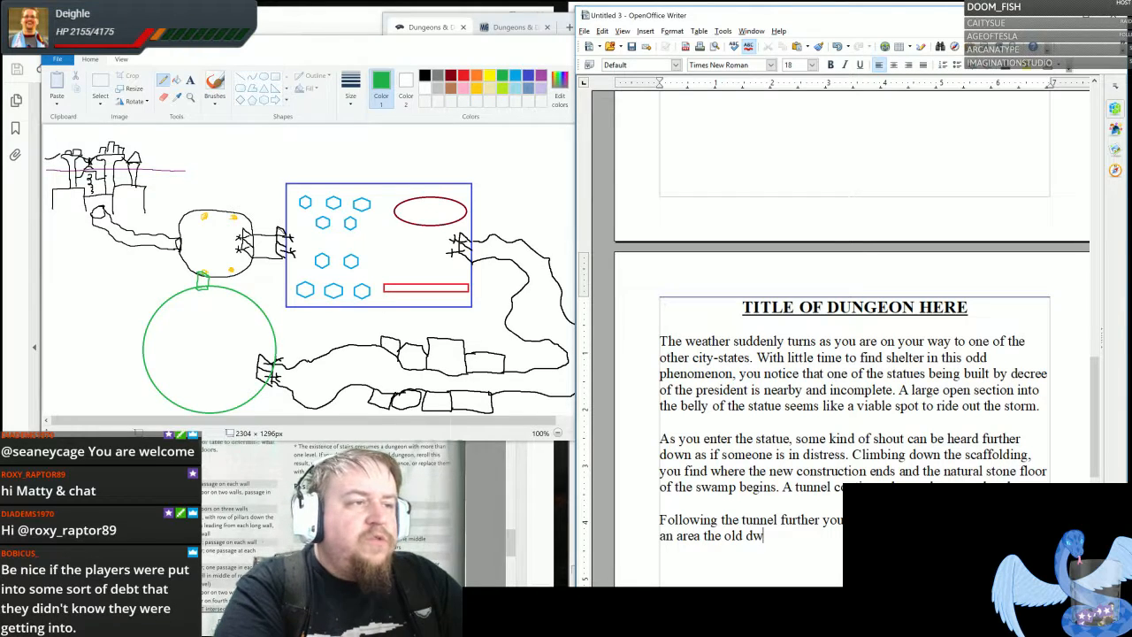
text(arves had carv)
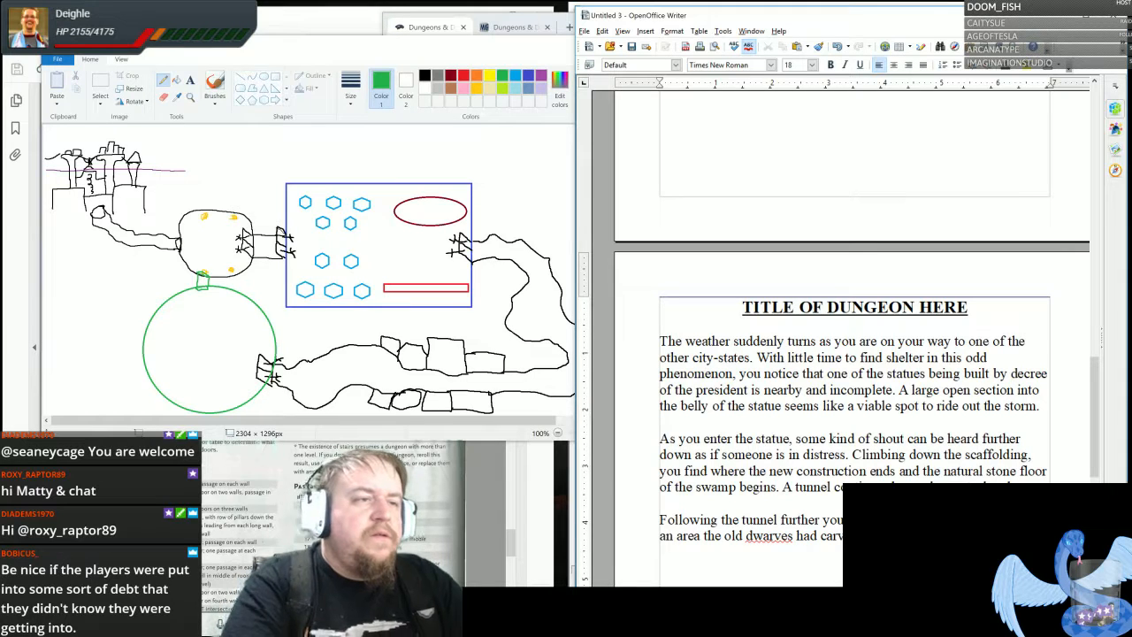
- Continue the third paragraph with "Two great doors stand at the other end of the chamber"
scroll(854, 389, down, 2)
text(Two great t)
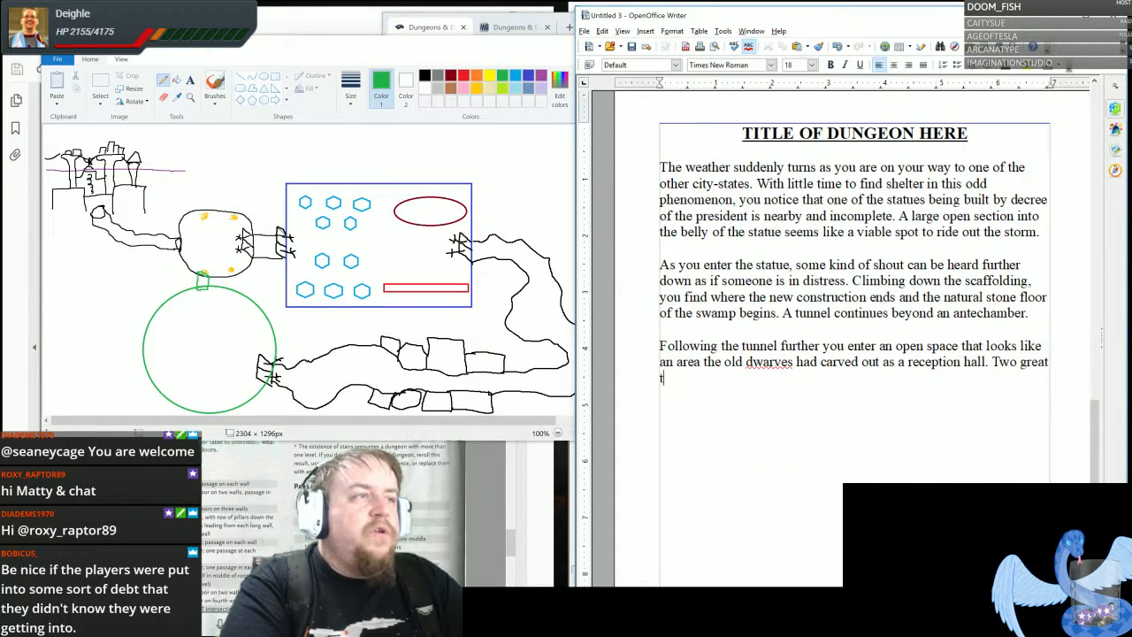
key(BackSpace)
text(doors)
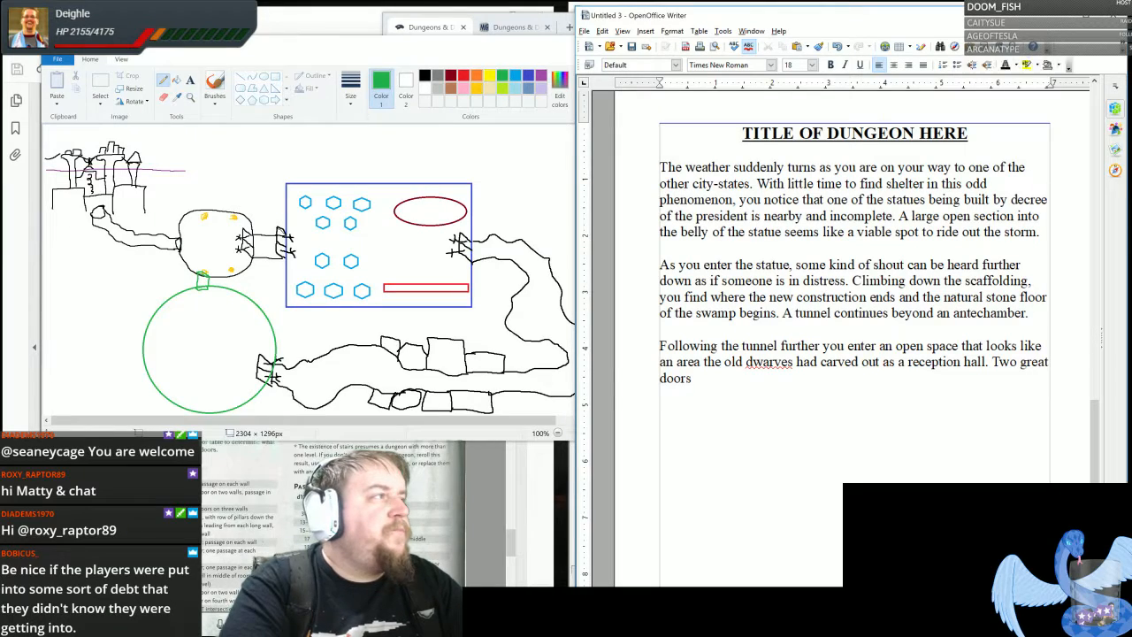
text( stand)
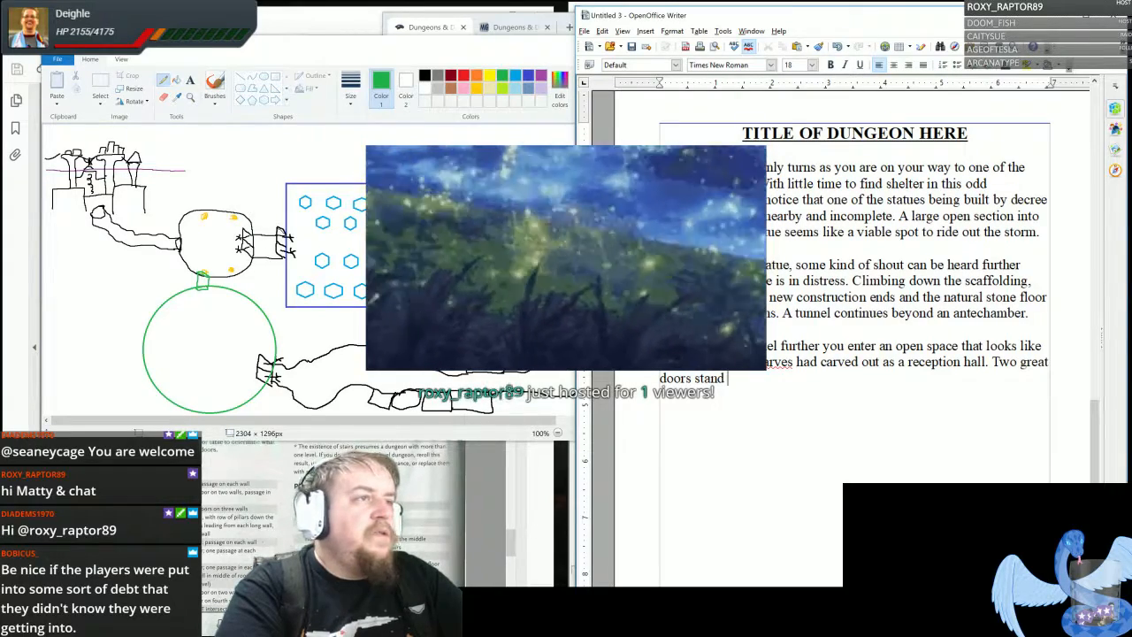
text(at the other end of the )
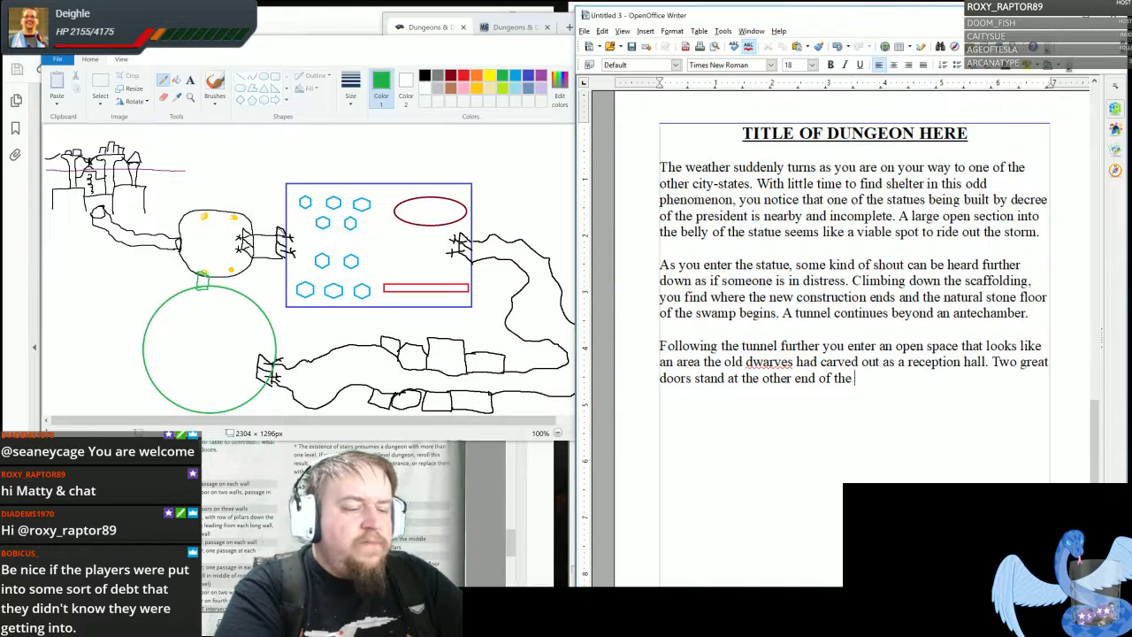
text(chambe)
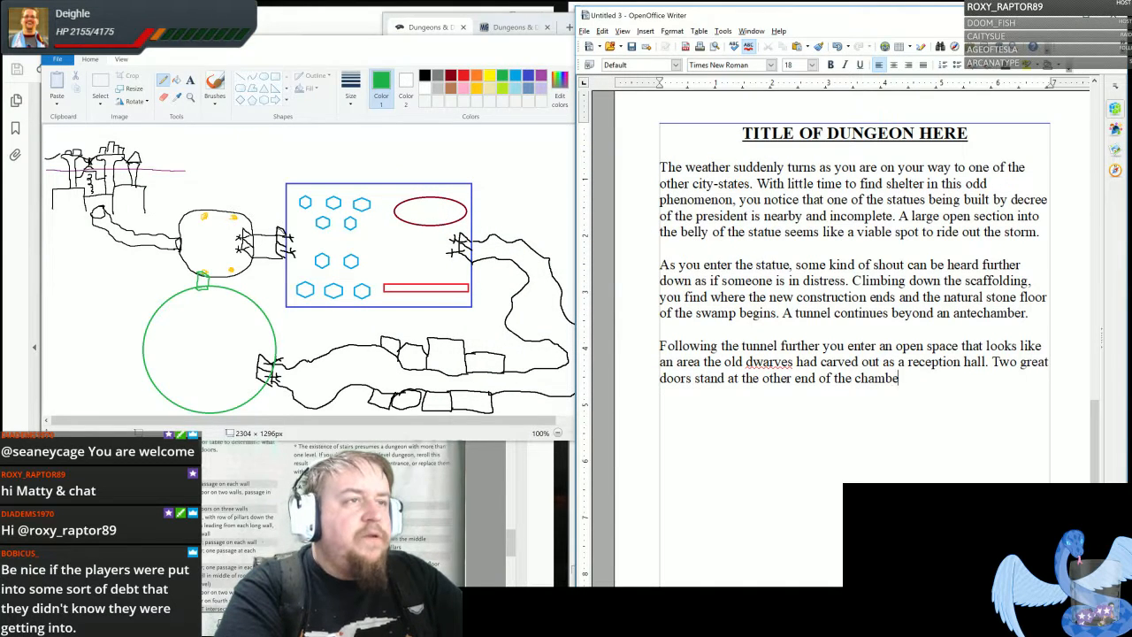
text(r, each with )
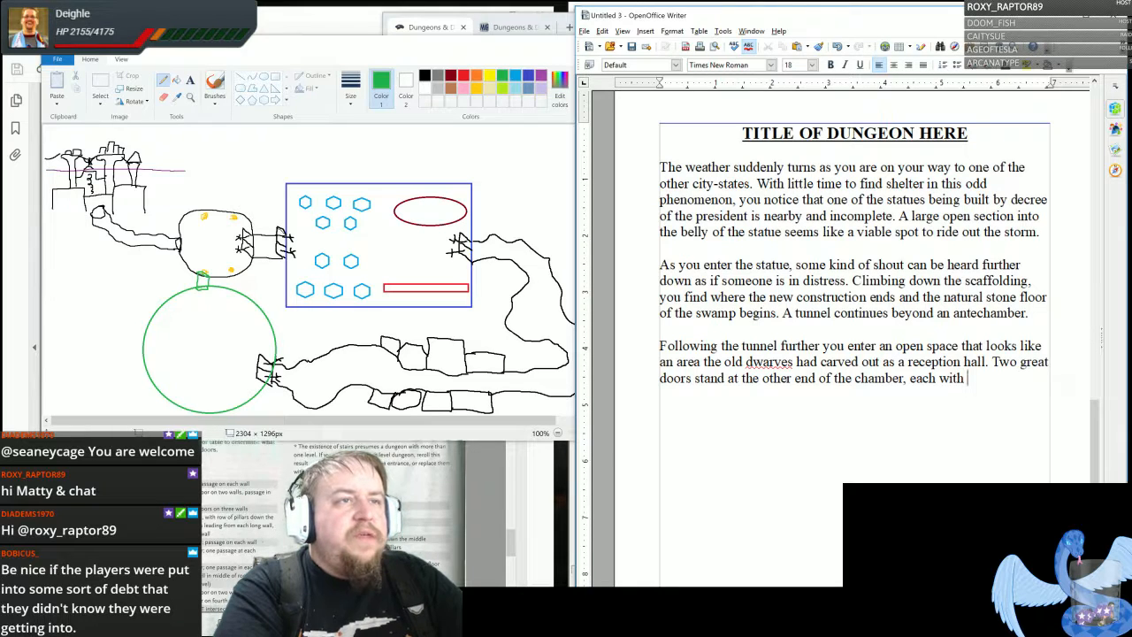
text(a stron)
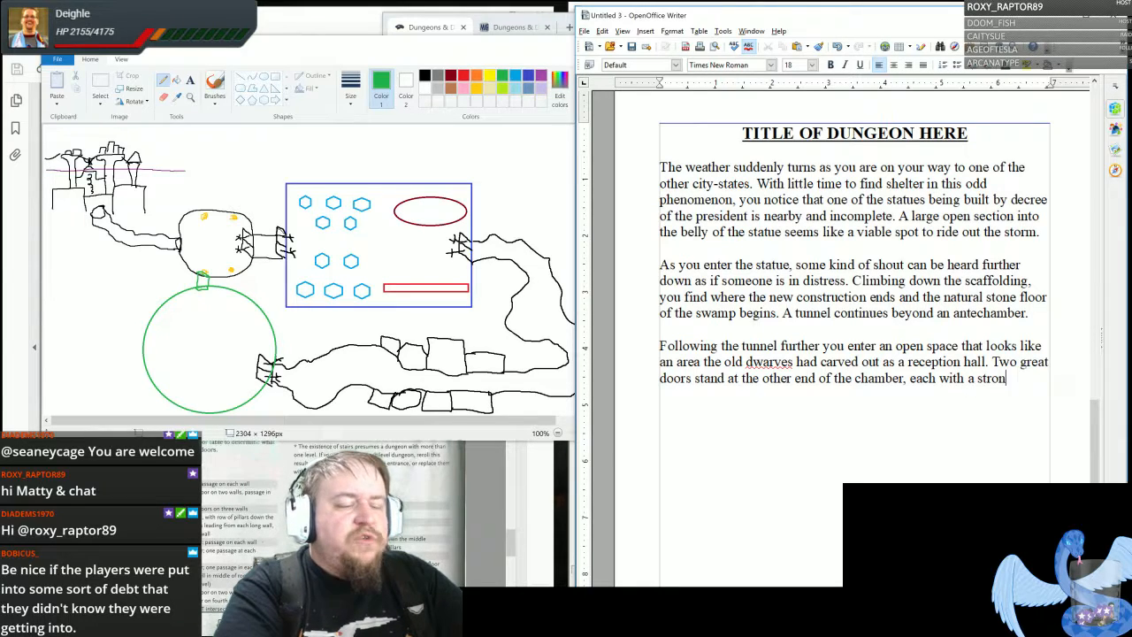
text(g hand held )
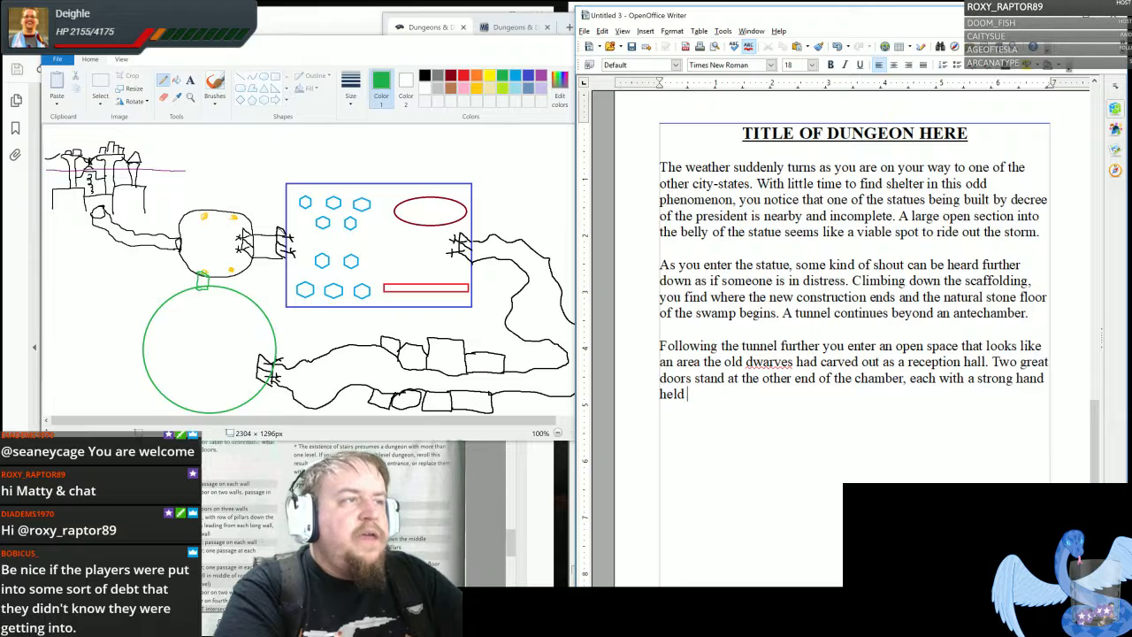
text(out as if to re)
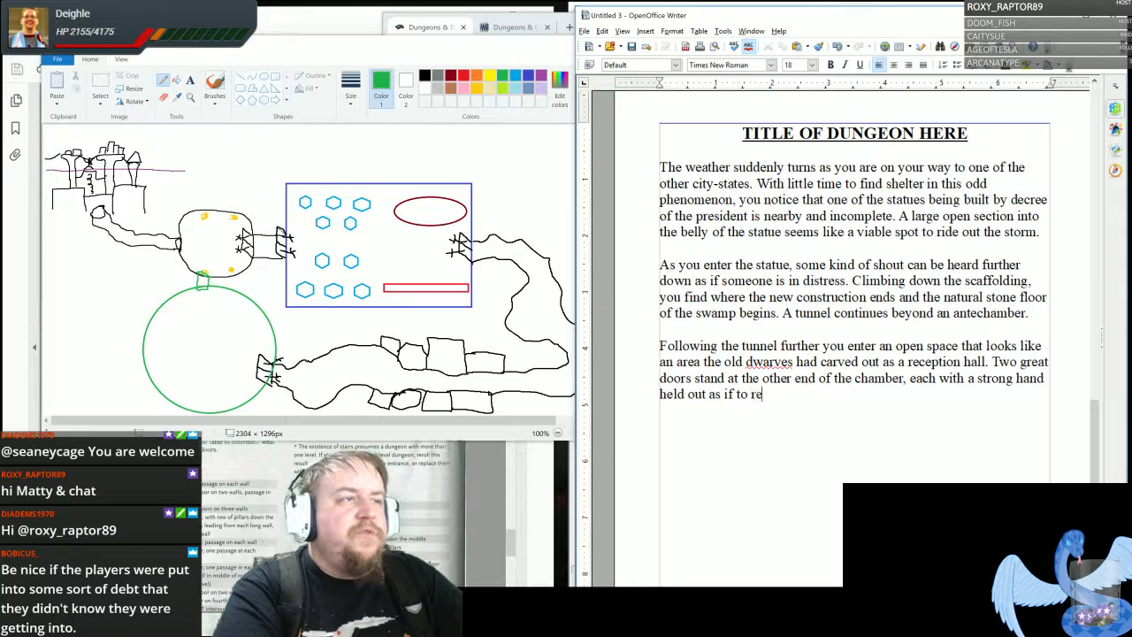
text(ceive s)
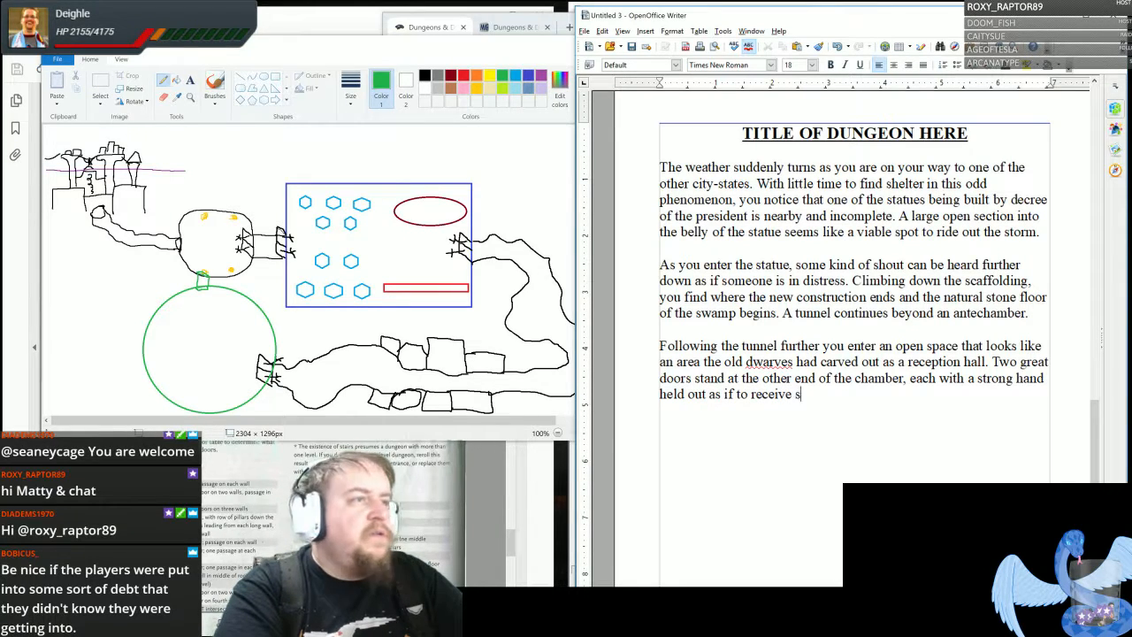
text(omething or someone.)
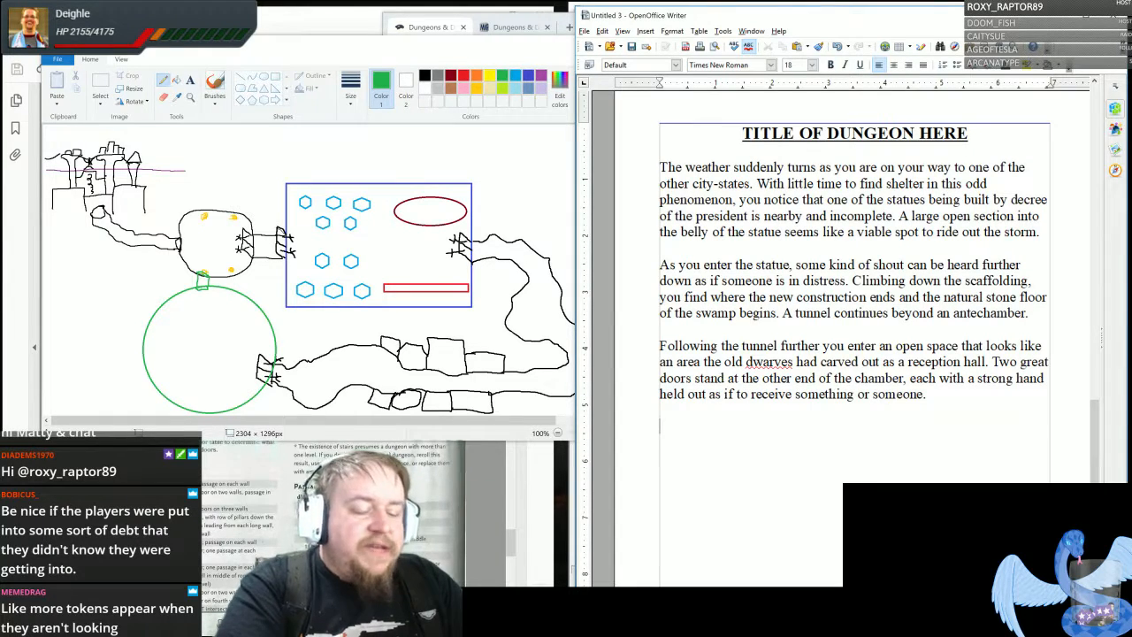
- Start a new paragraph after a blank line with "Examination of the hands show the design to be similar to that of the statues above."
text(Ex)
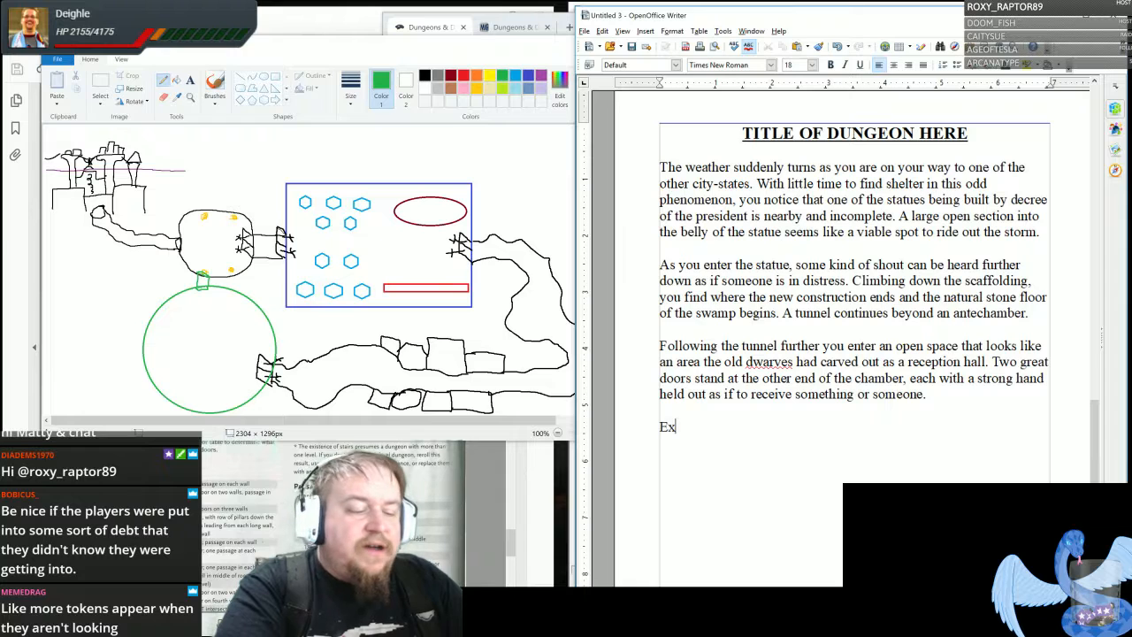
text(amination of the ha)
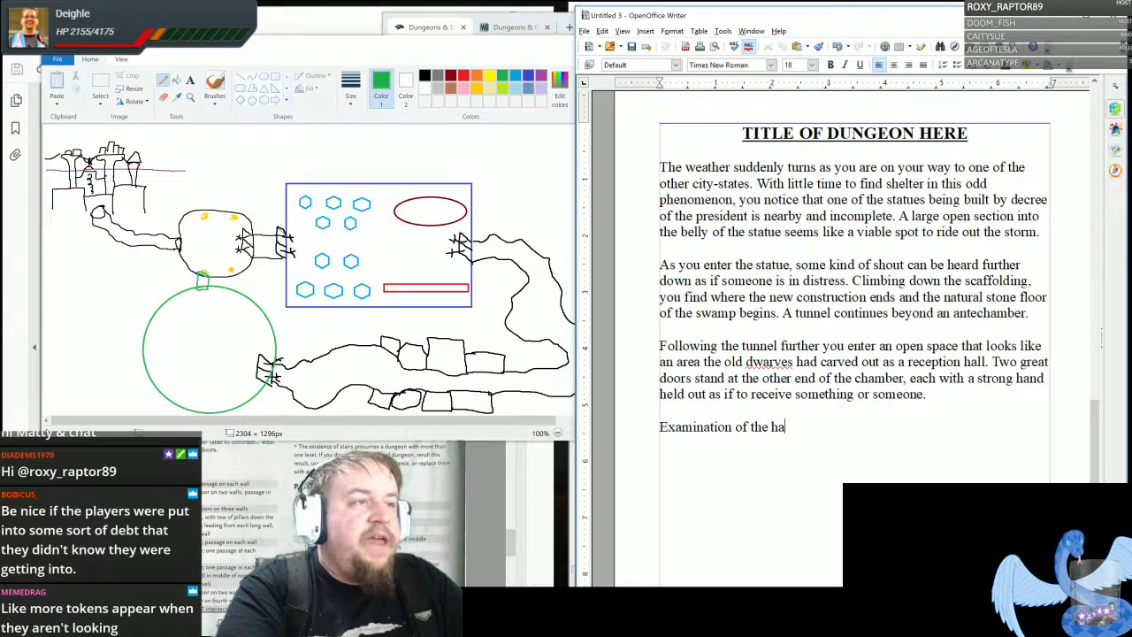
text(nds show)
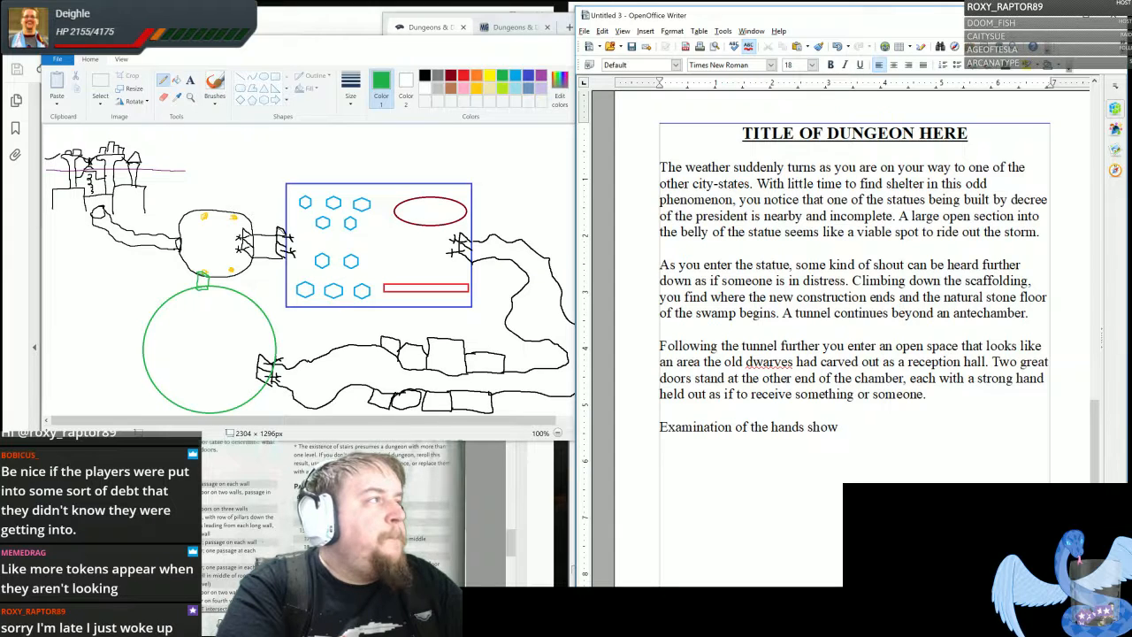
text( the )
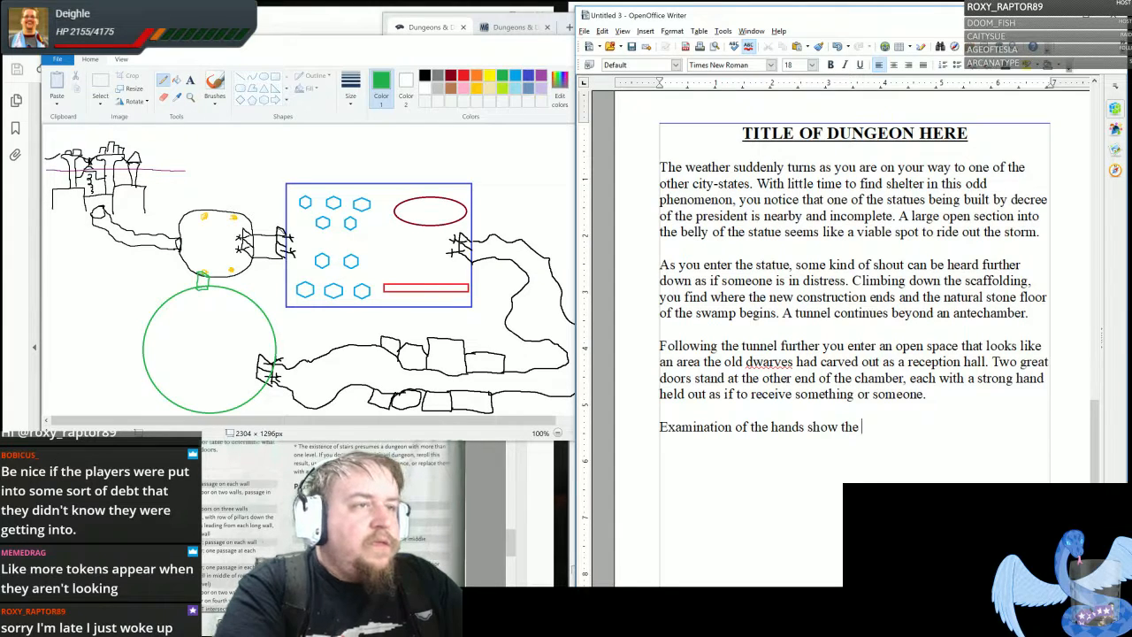
text(desig)
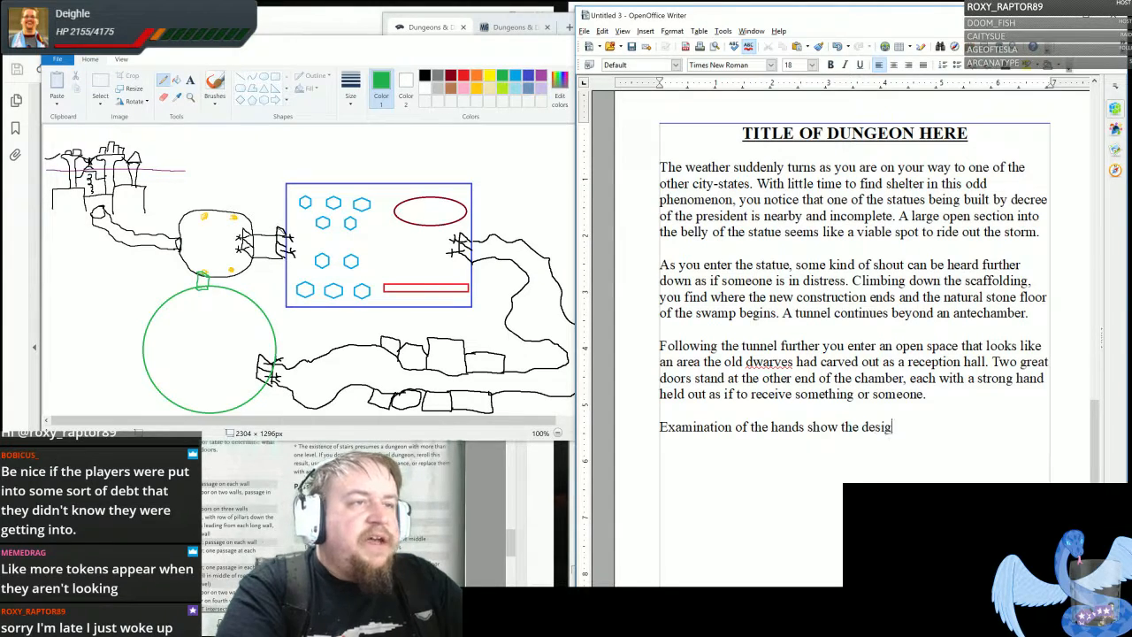
text(n to be simila)
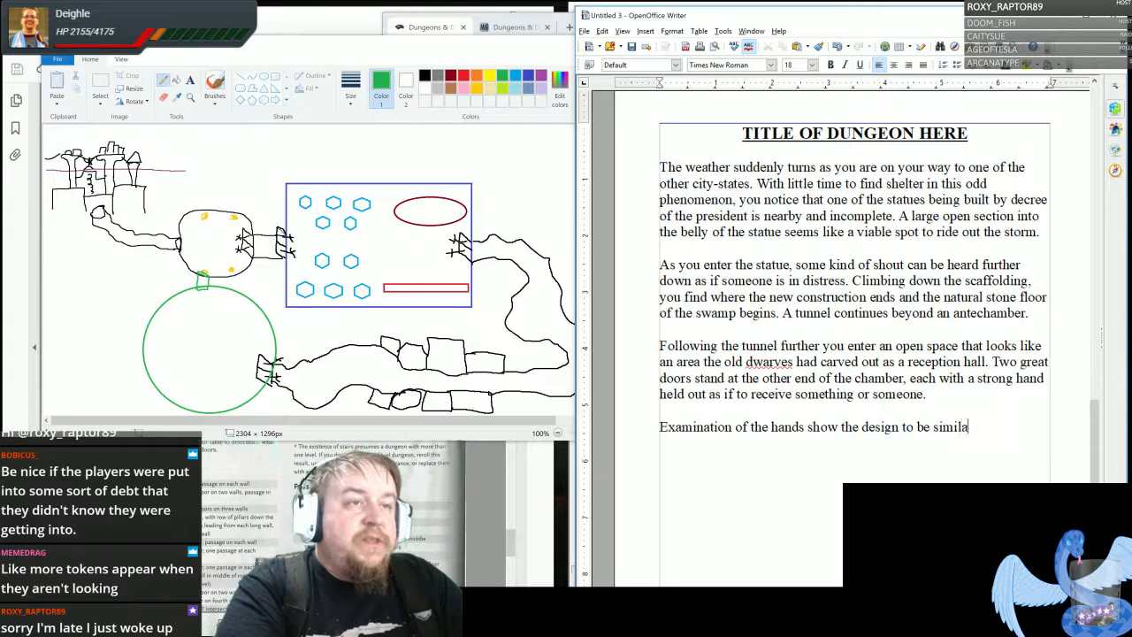
text(r to that o)
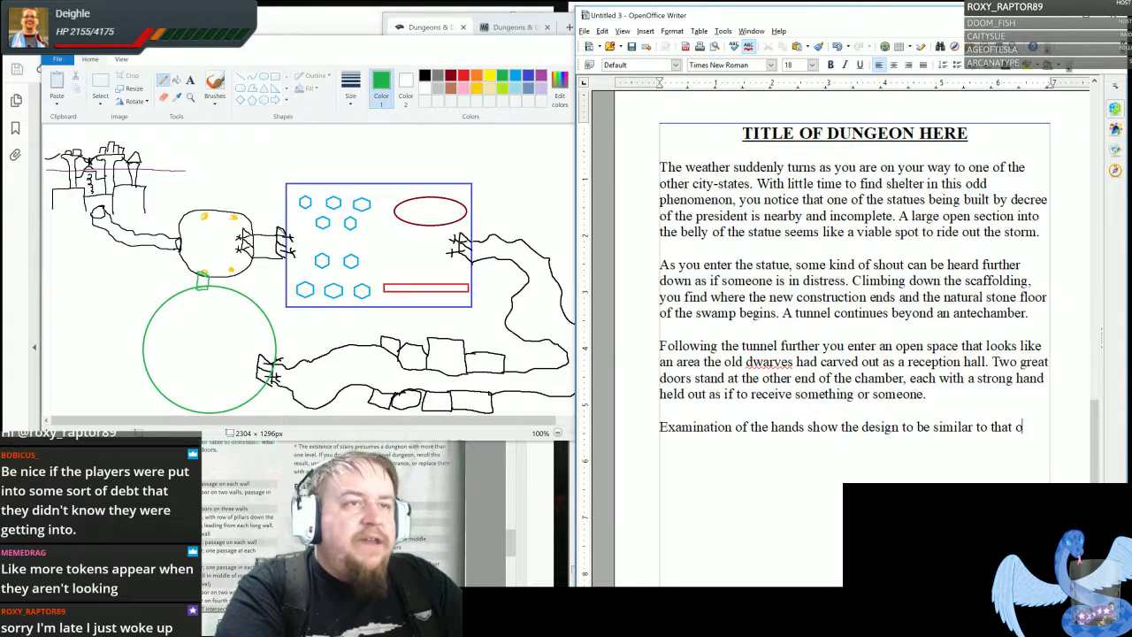
text(f the statues a)
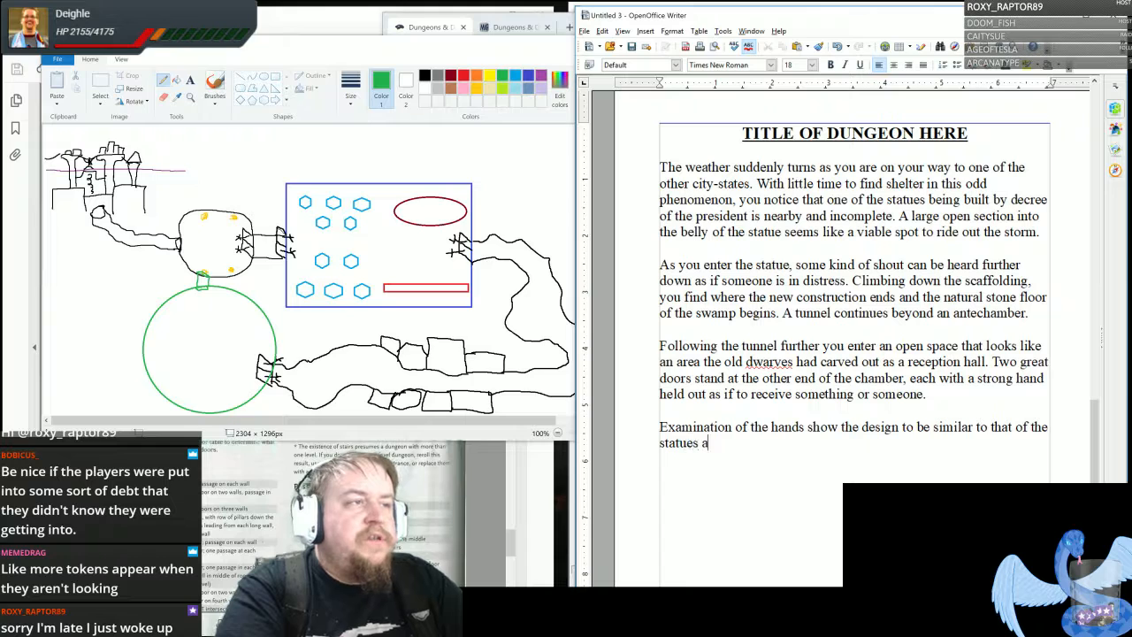
text(bove)
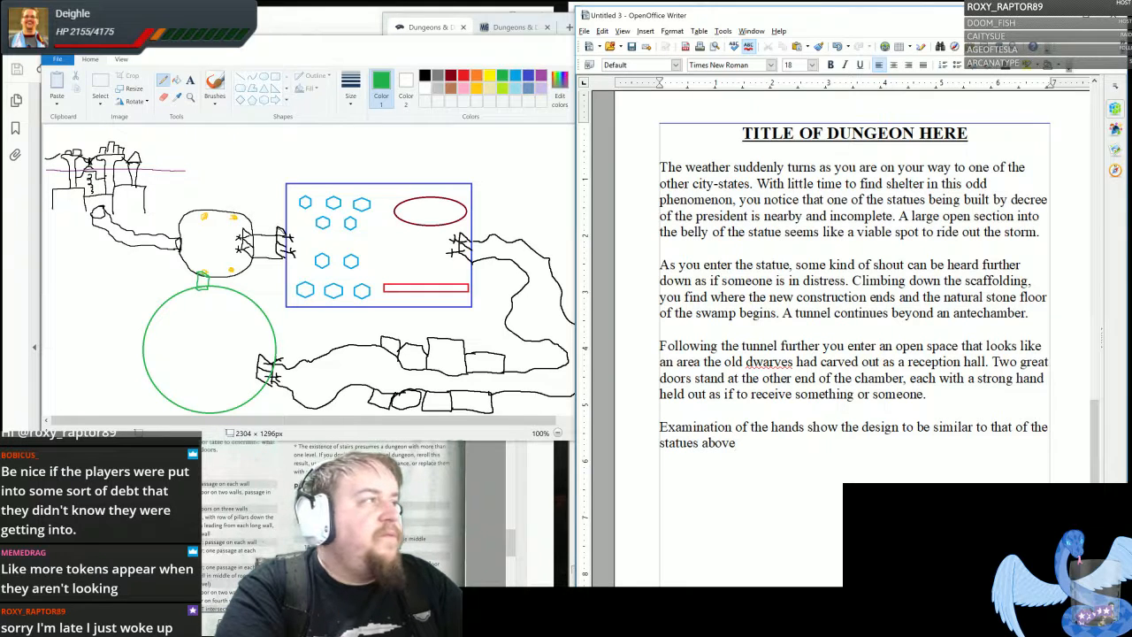
text(. )
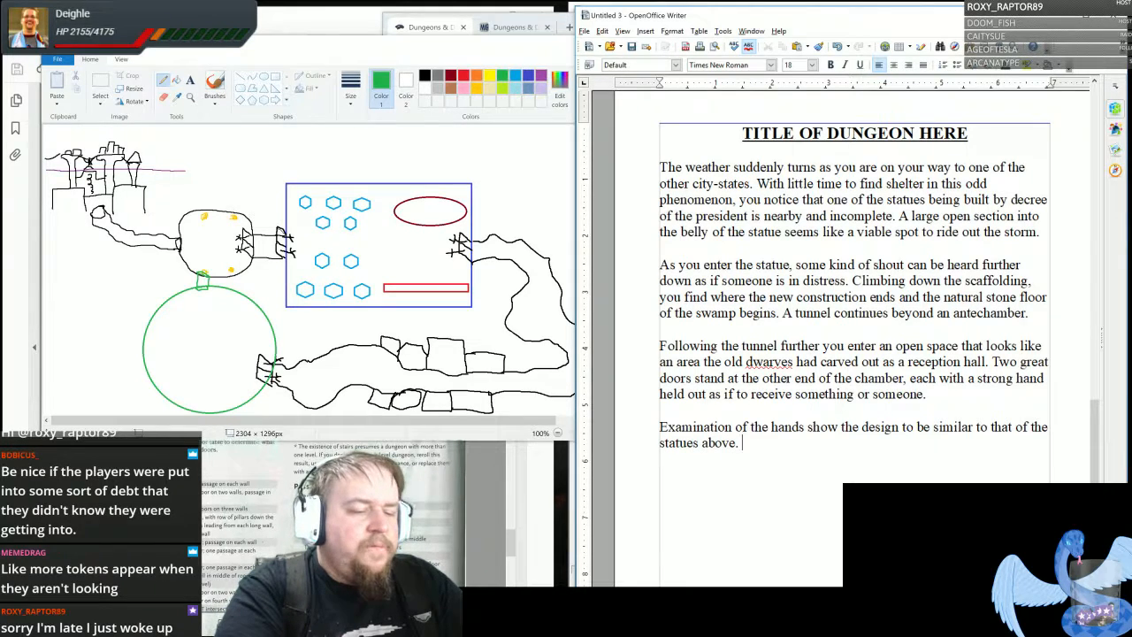
text(There i)
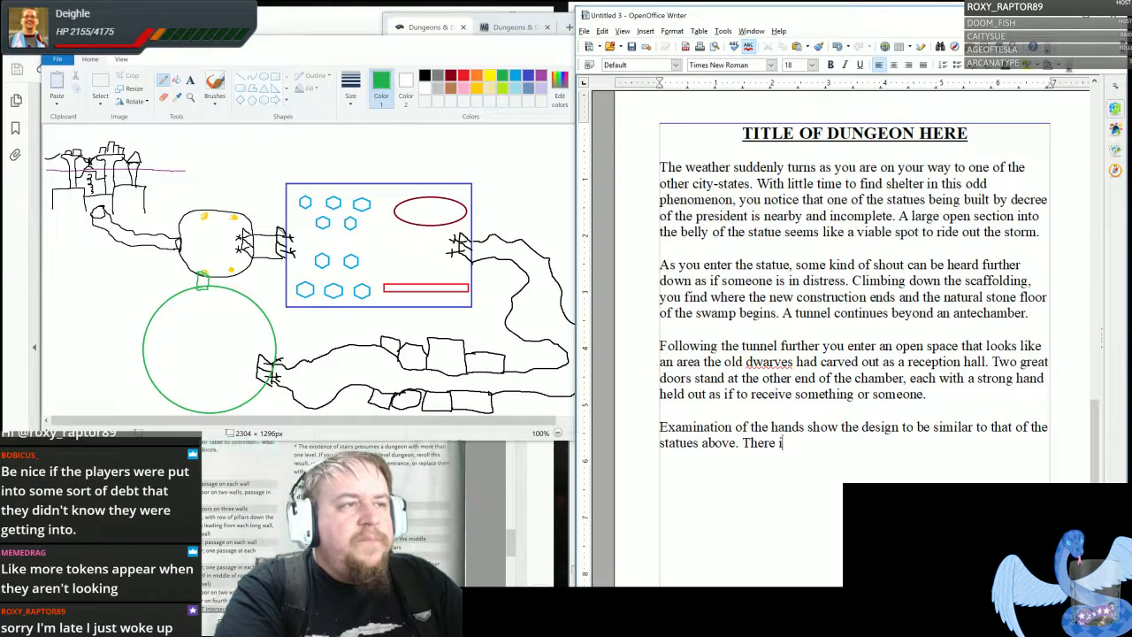
text(s also a small)
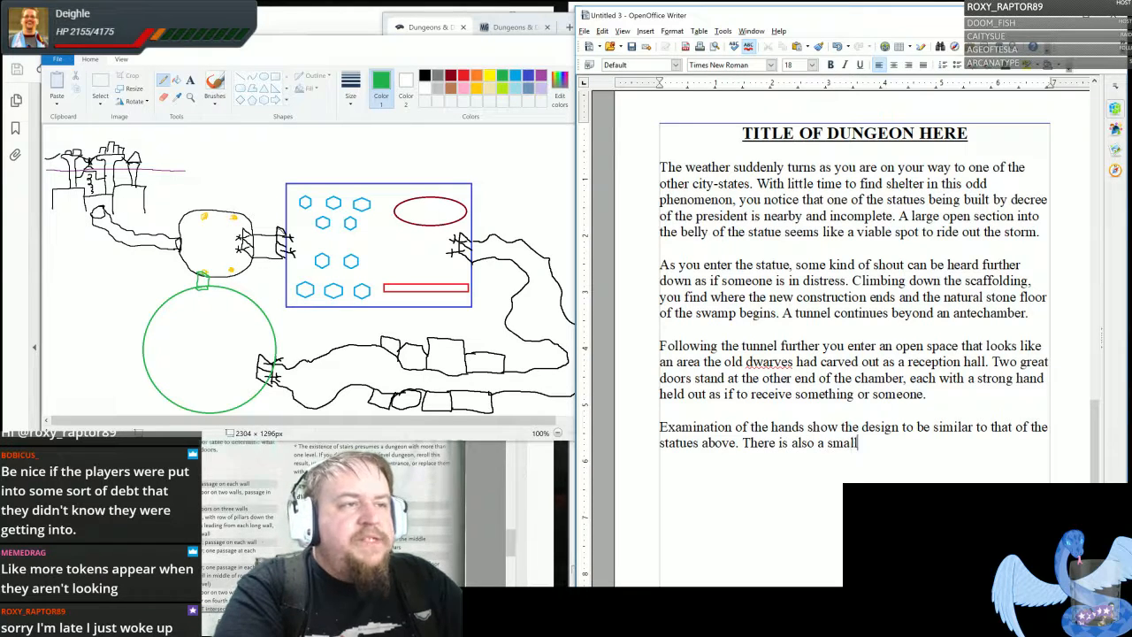
text( indendtation)
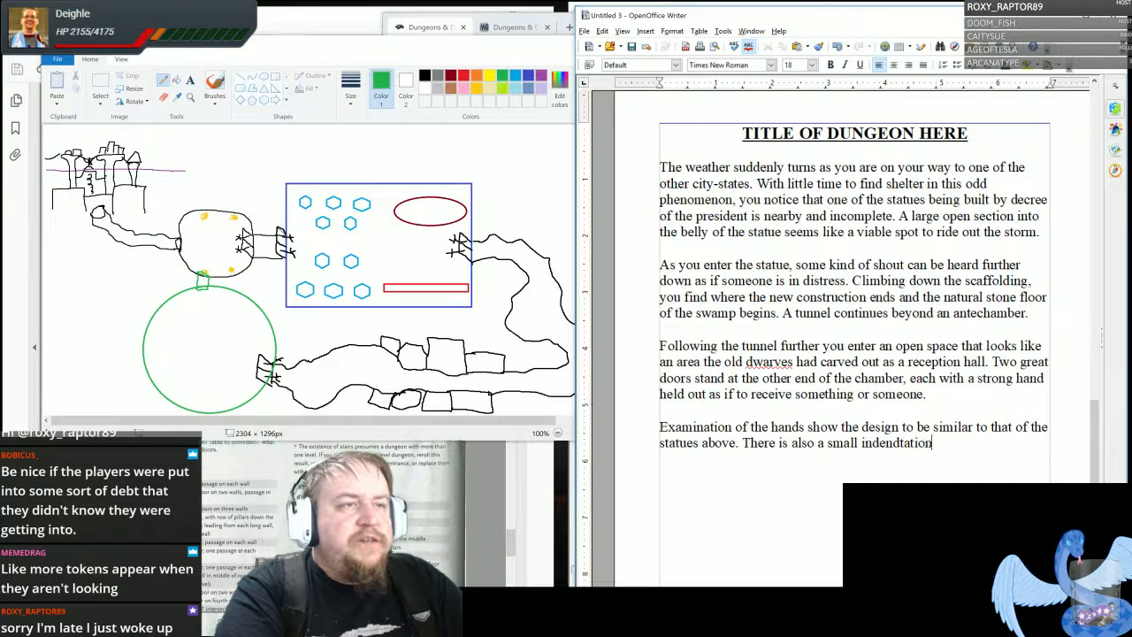
text( in each palm)
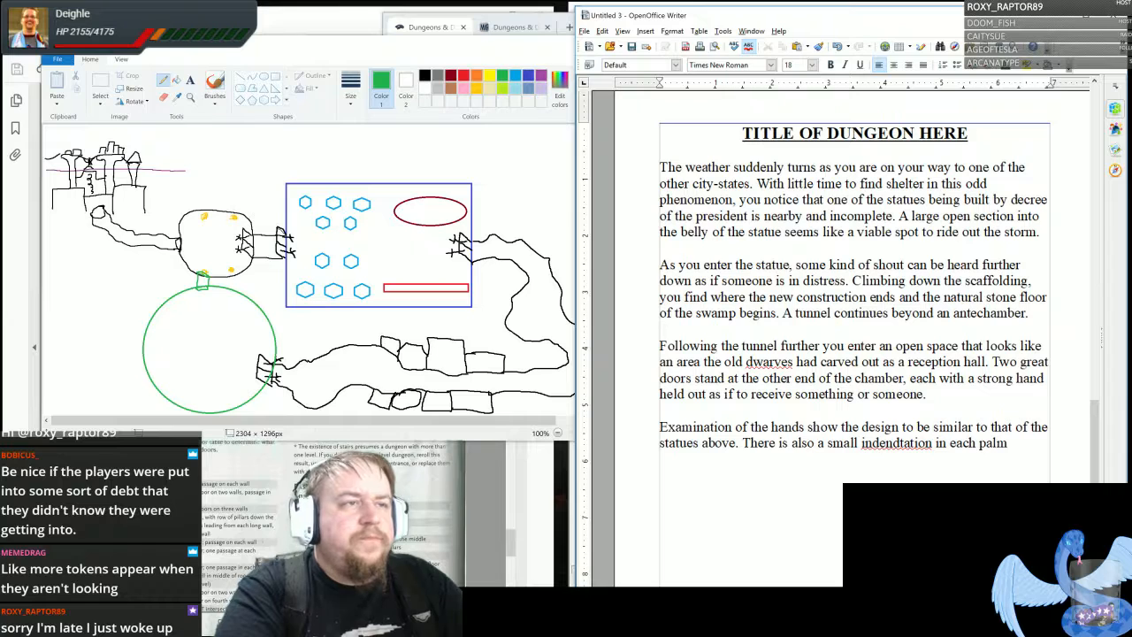
text(.)
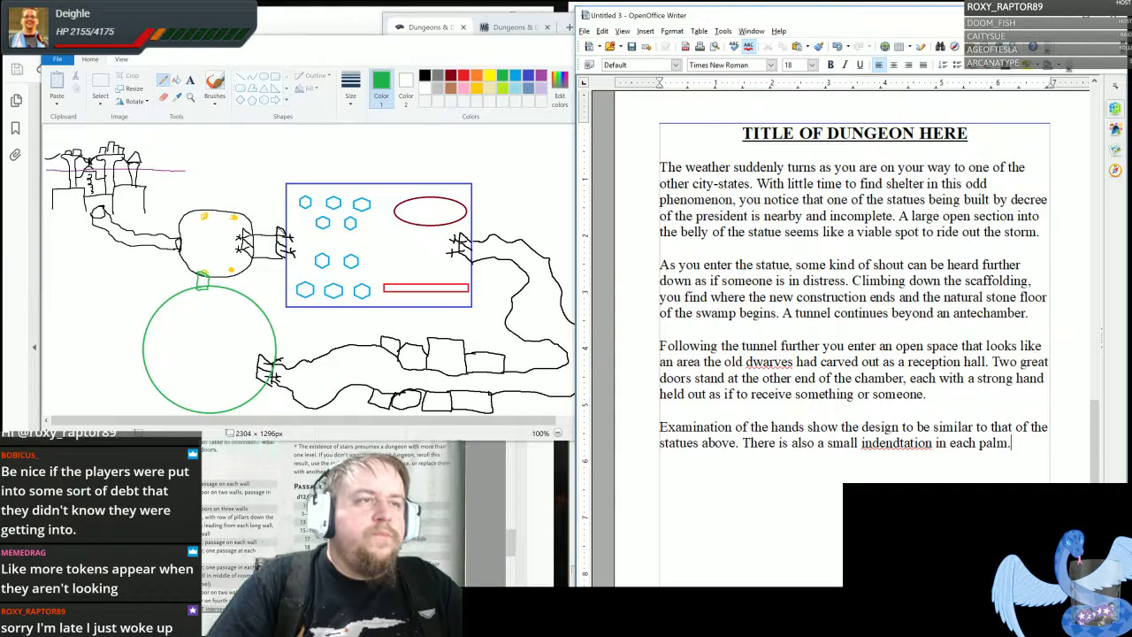
- Add the sentence "There is also a small indentation in each palm." and correct the misspelling of "indentation"
right_click(896, 442)
click(912, 461)
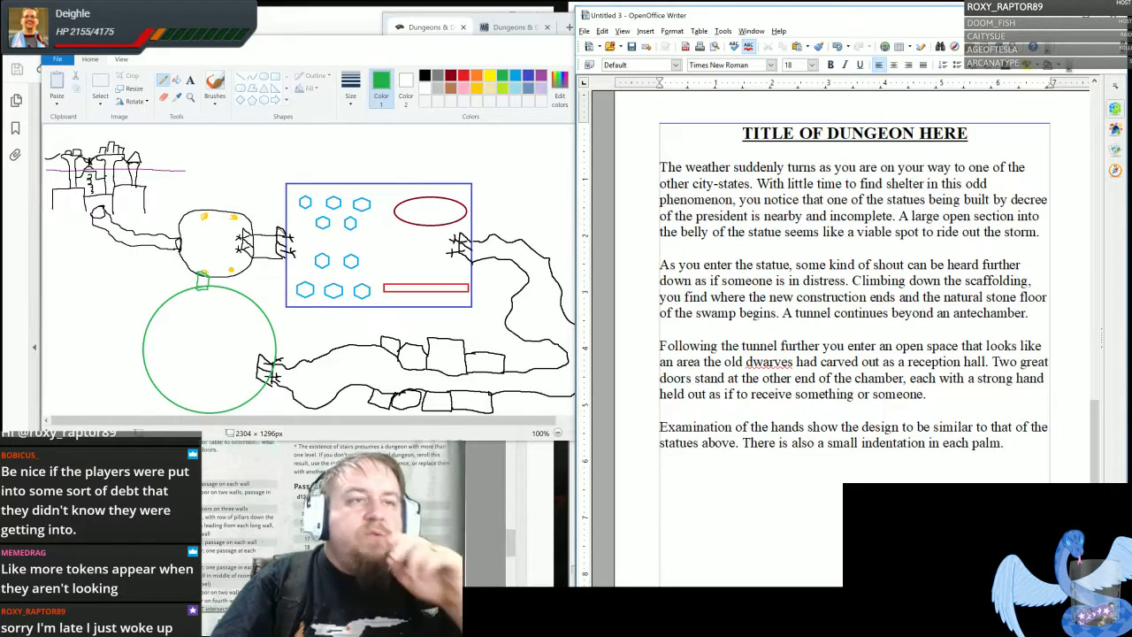
- Insert the check "(13 Perception)" after "palm", before the sentence's closing period
text(()
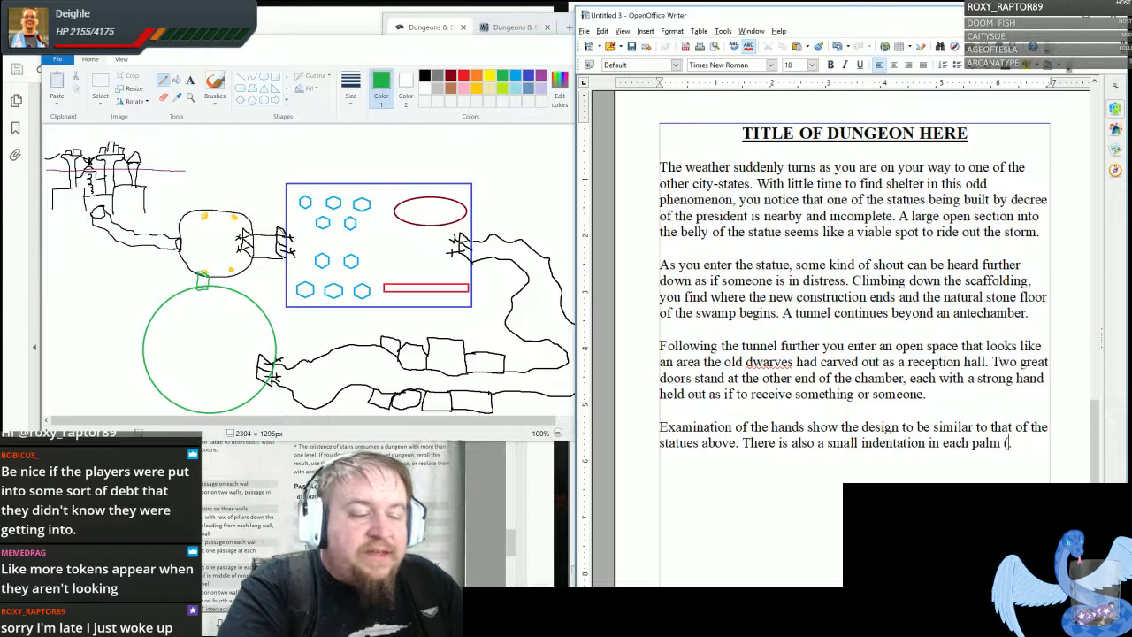
text(1)
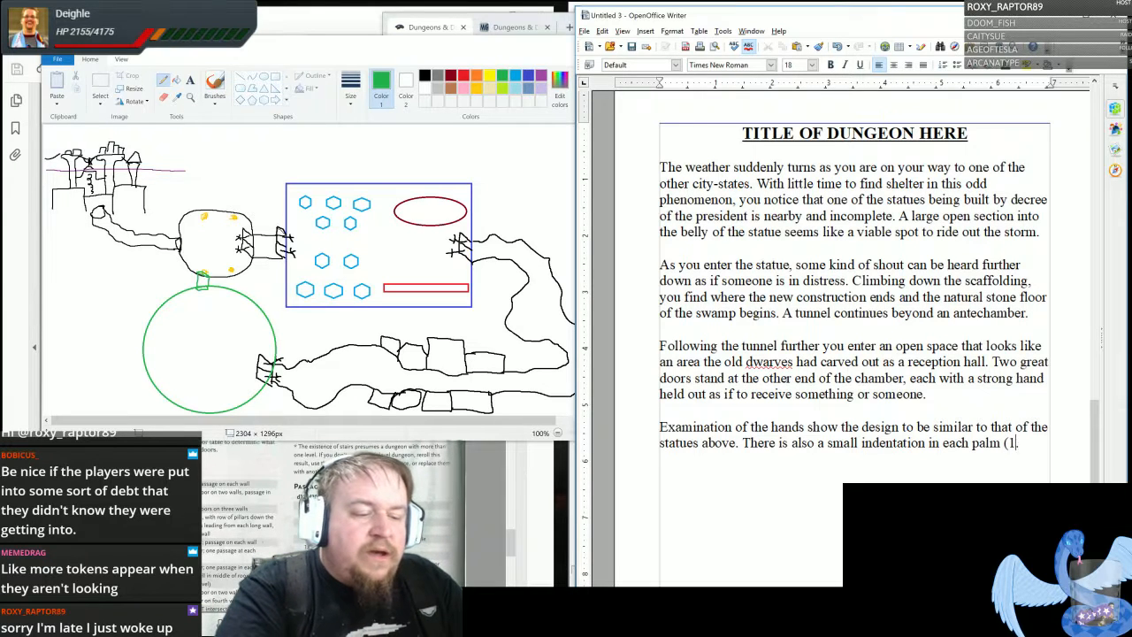
text(3 Perceptio)
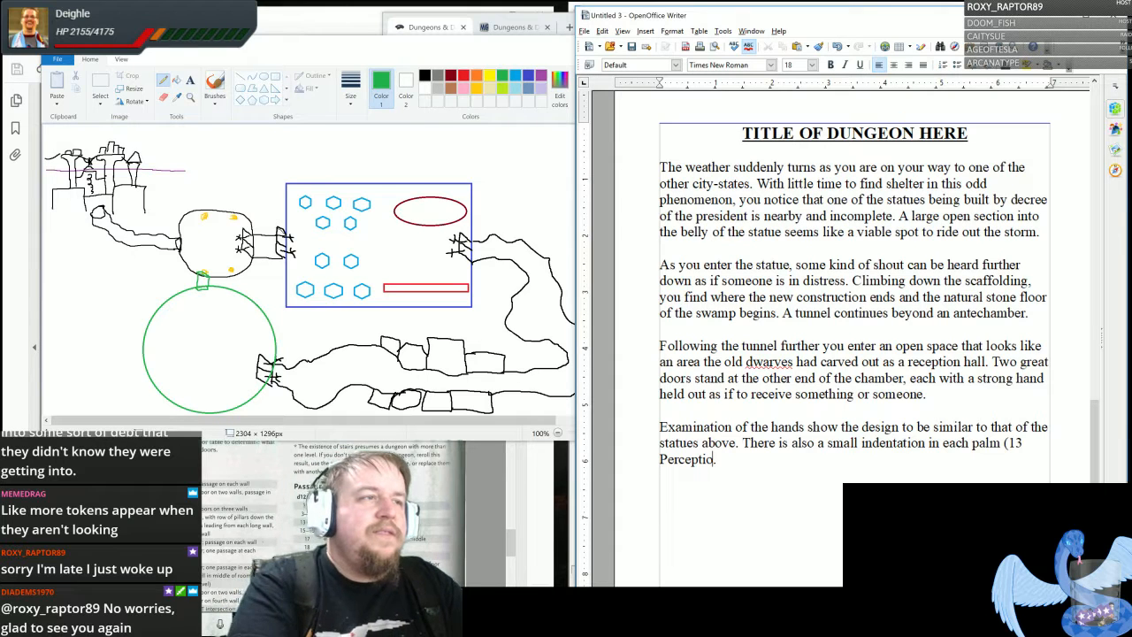
text(n))
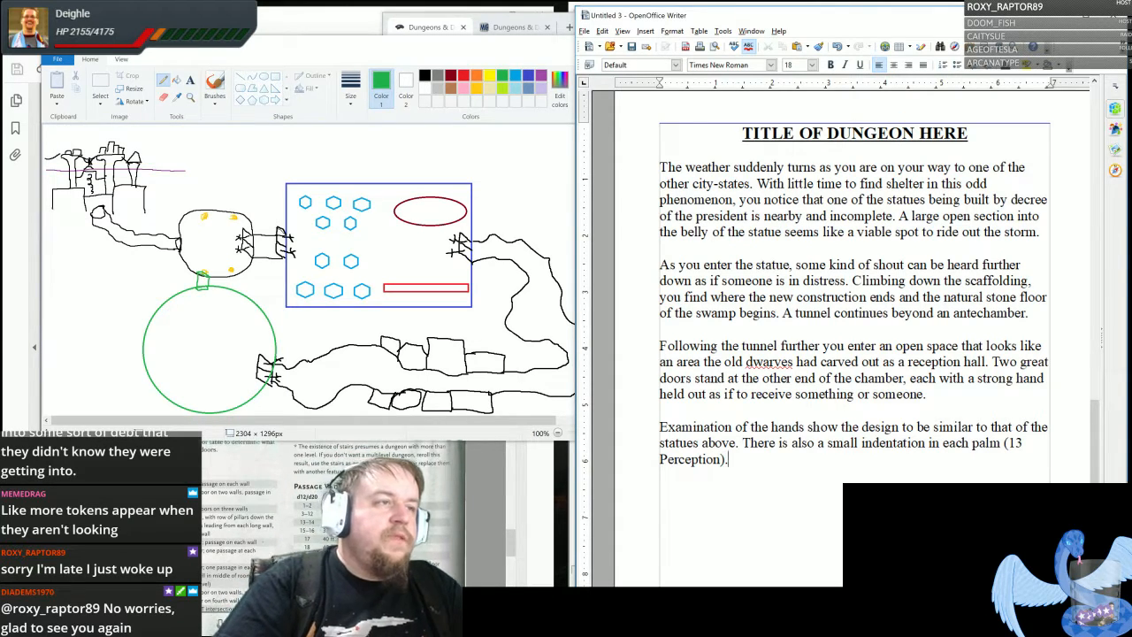
text(. Further)
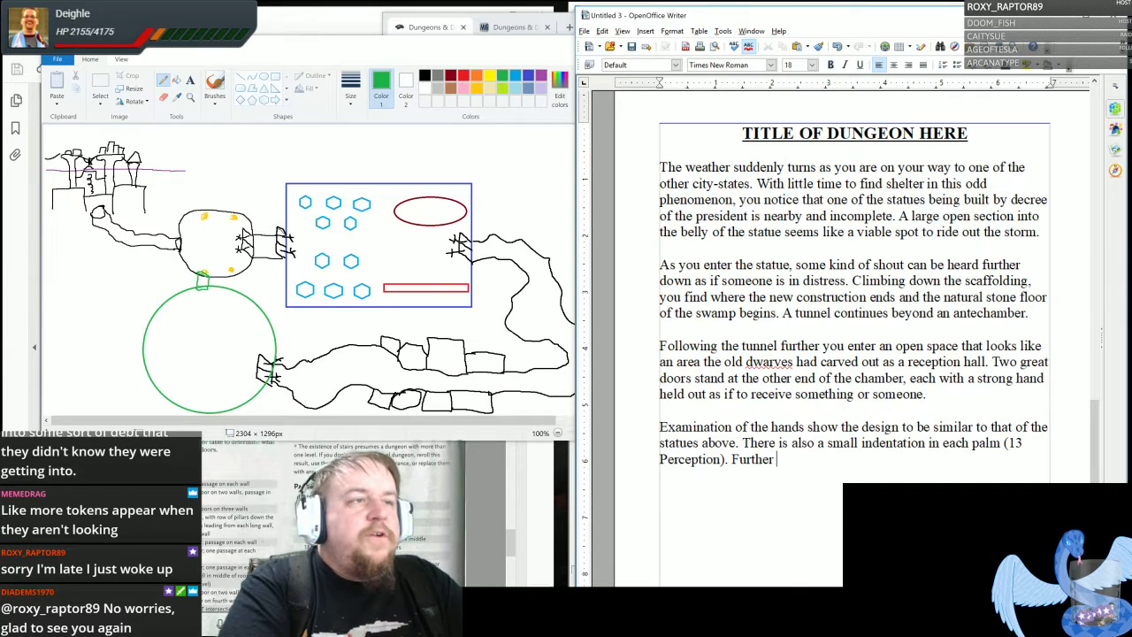
text( insp)
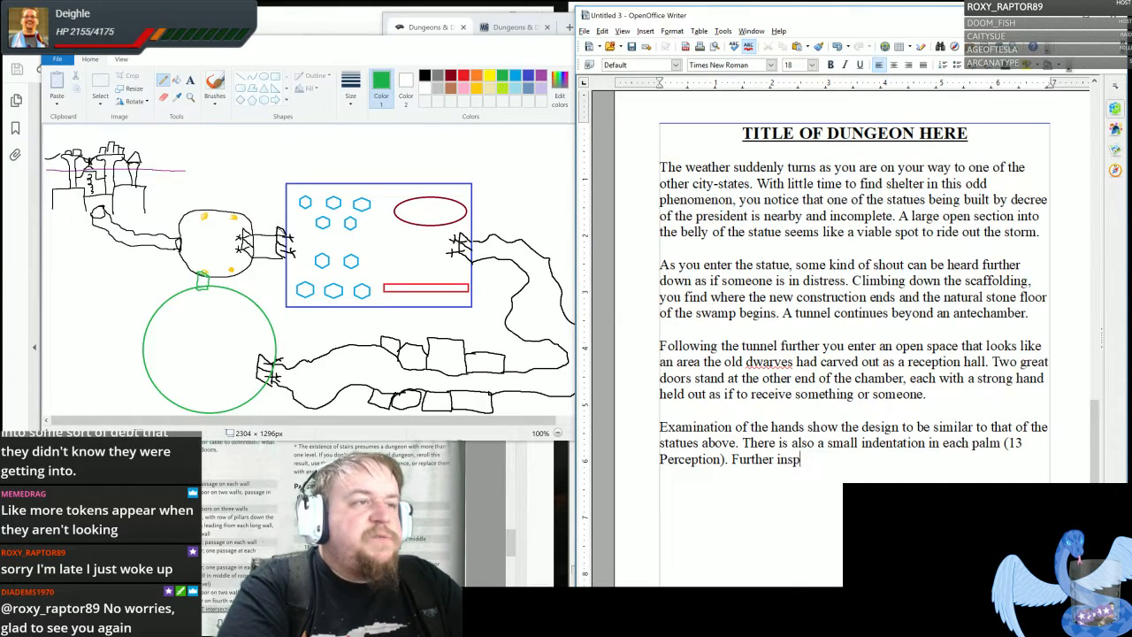
text(ection ()
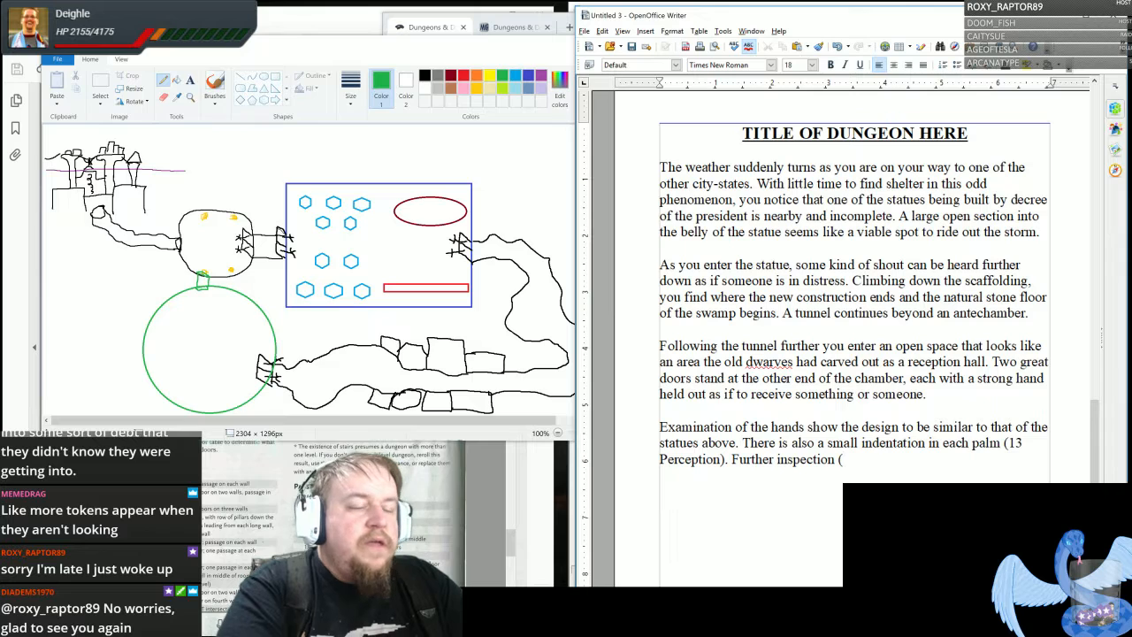
text(13 )
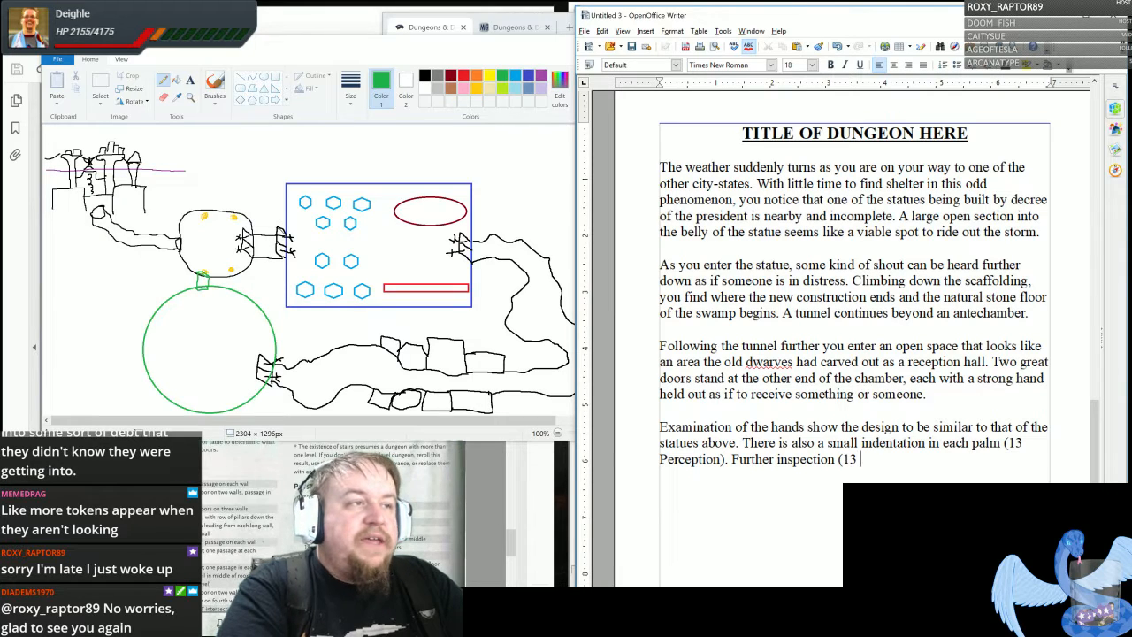
text(Investigation)
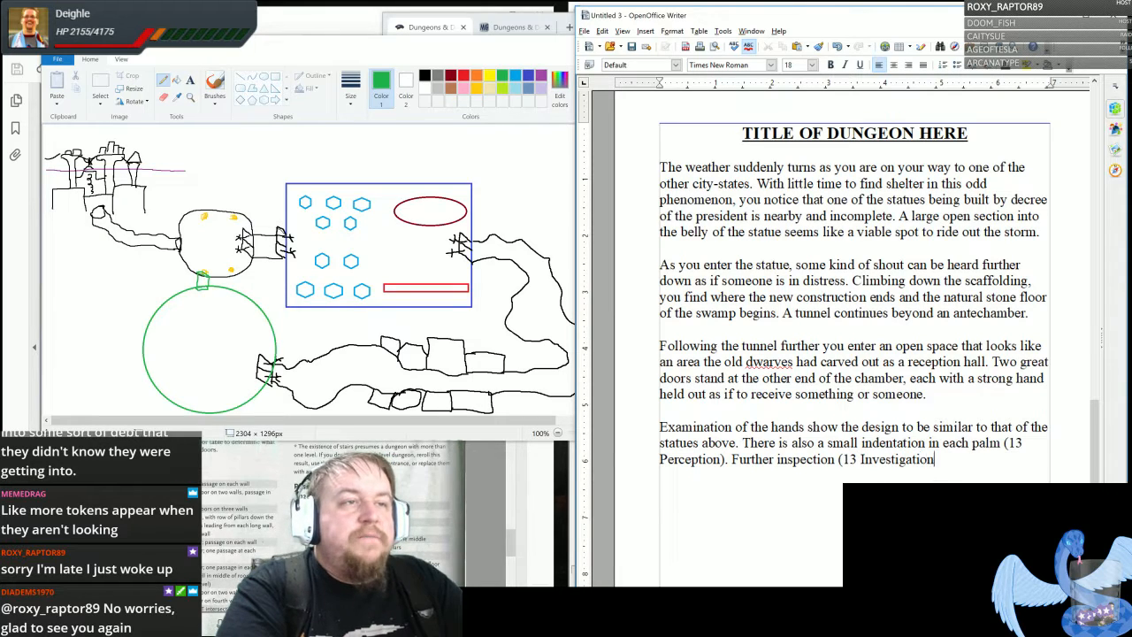
text() reveals that)
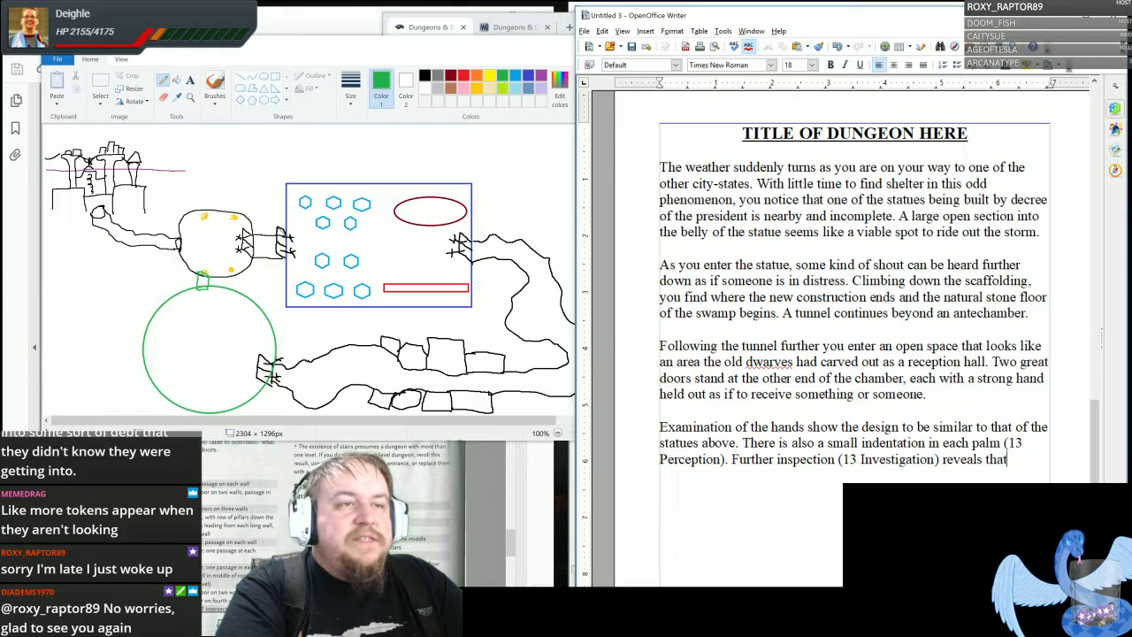
text( the ind)
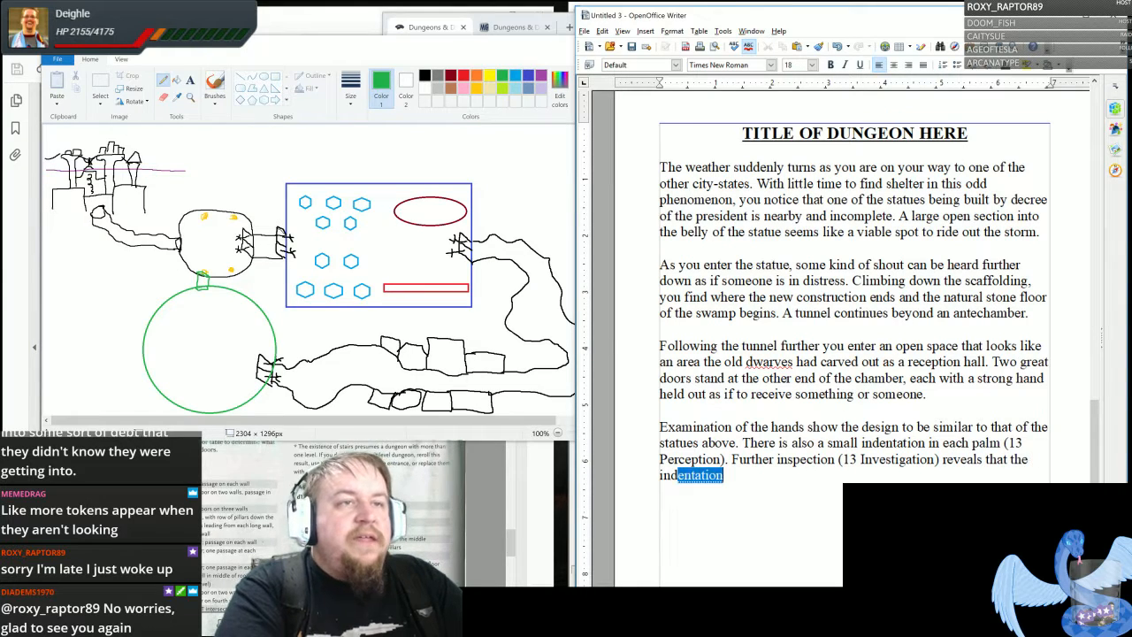
text(entations appear to be)
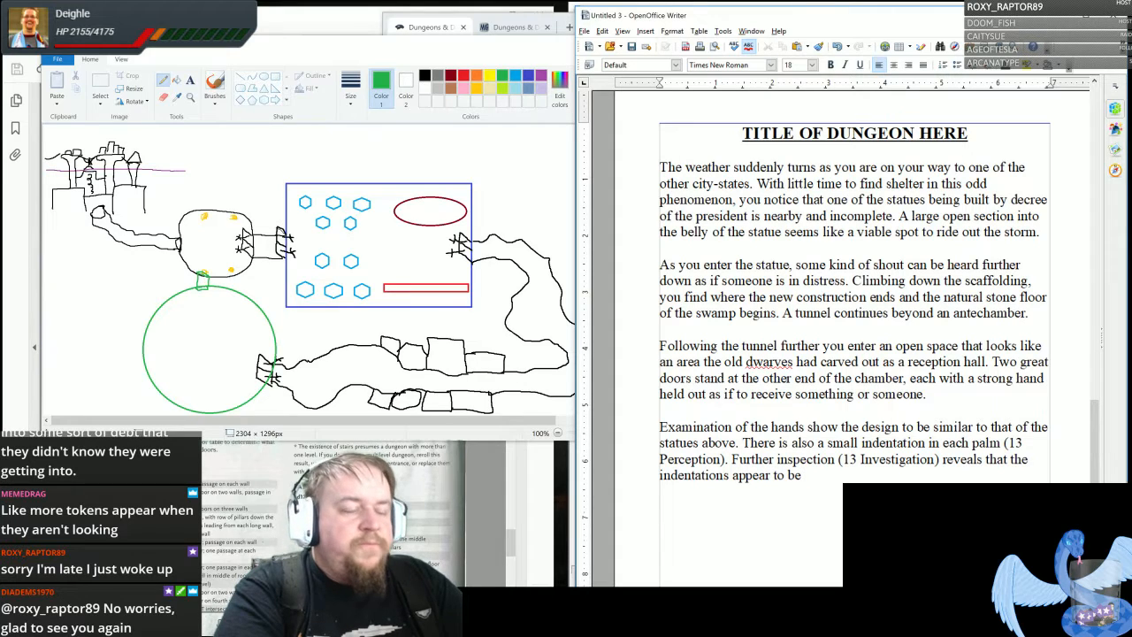
text( scales)
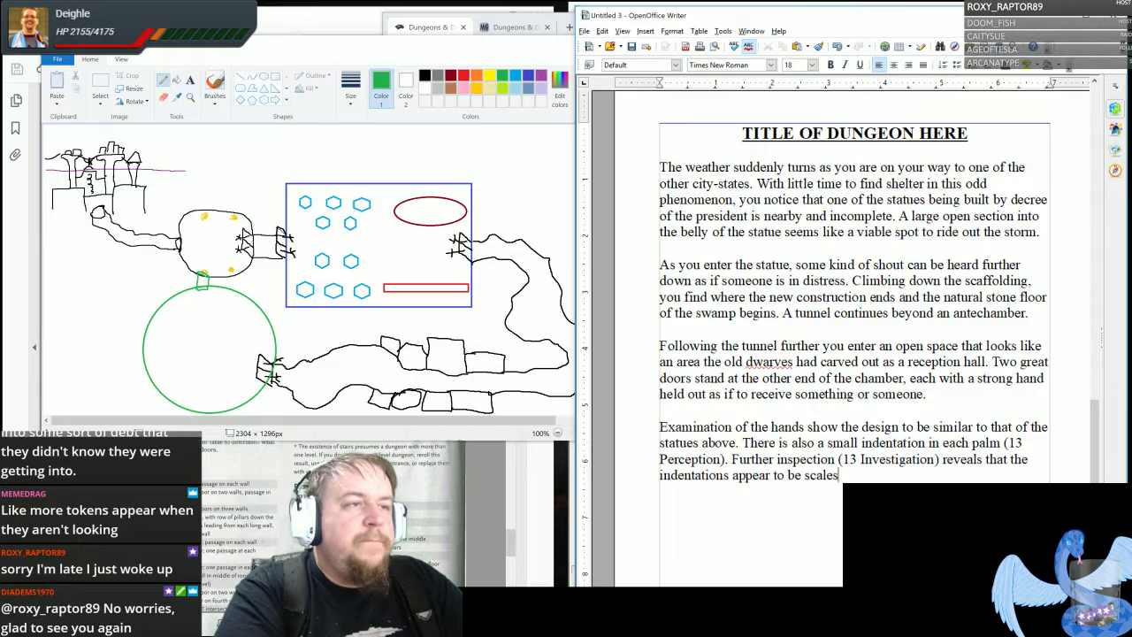
- Finish the inspection sentence with "the indentations appear to be scales requiring some kind of weight to be put into them."
text(requirin)
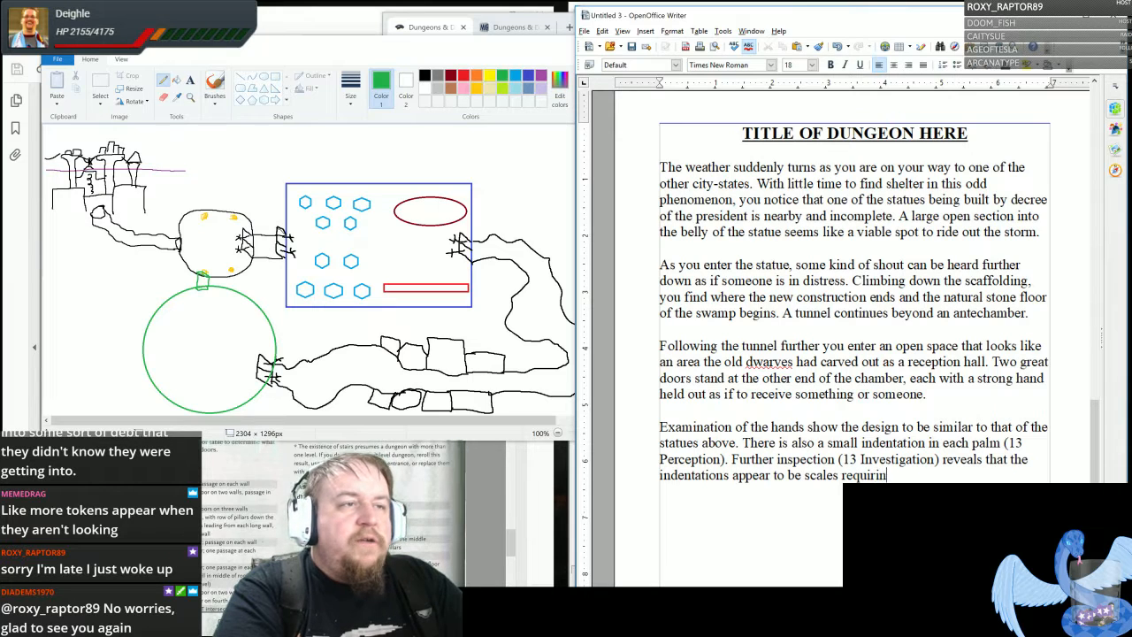
text(g some kind of)
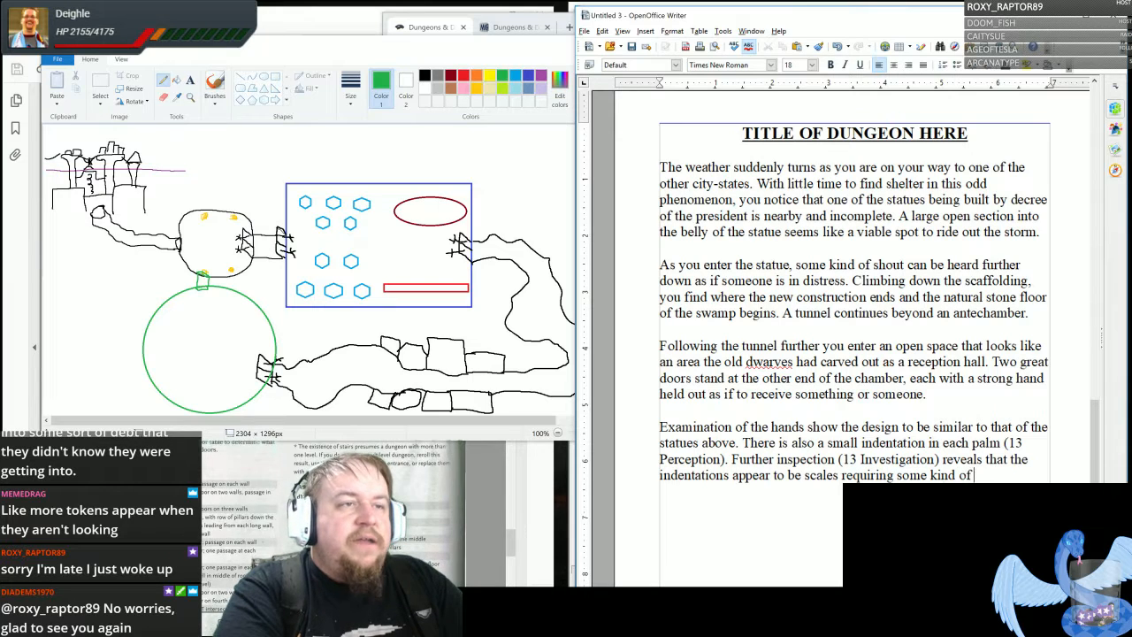
text( weight to )
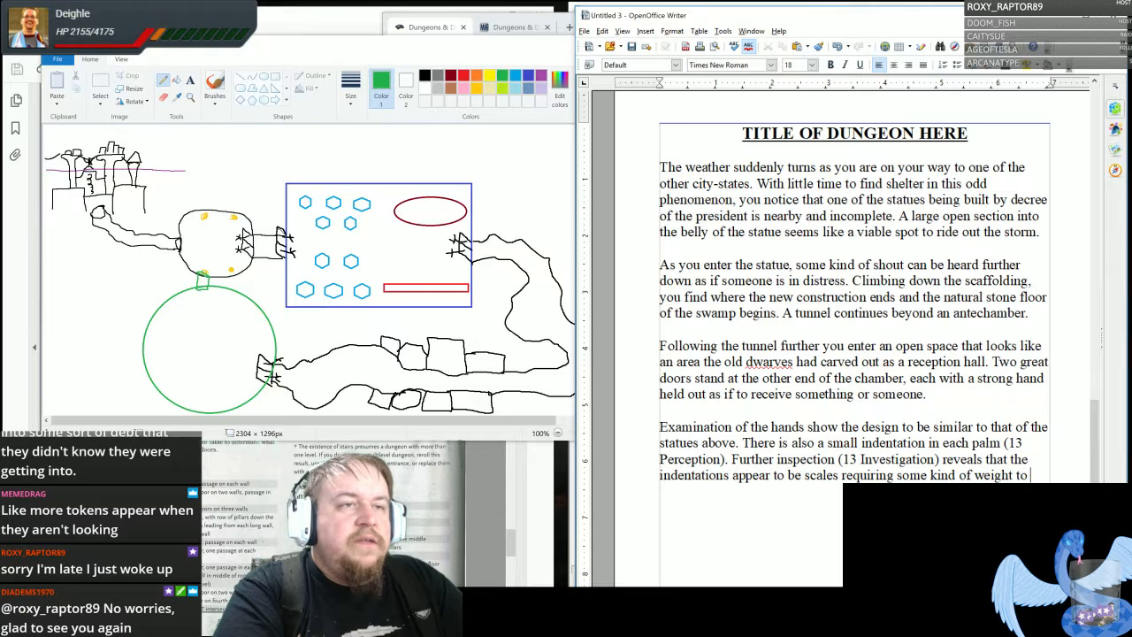
text(be put)
text( in)
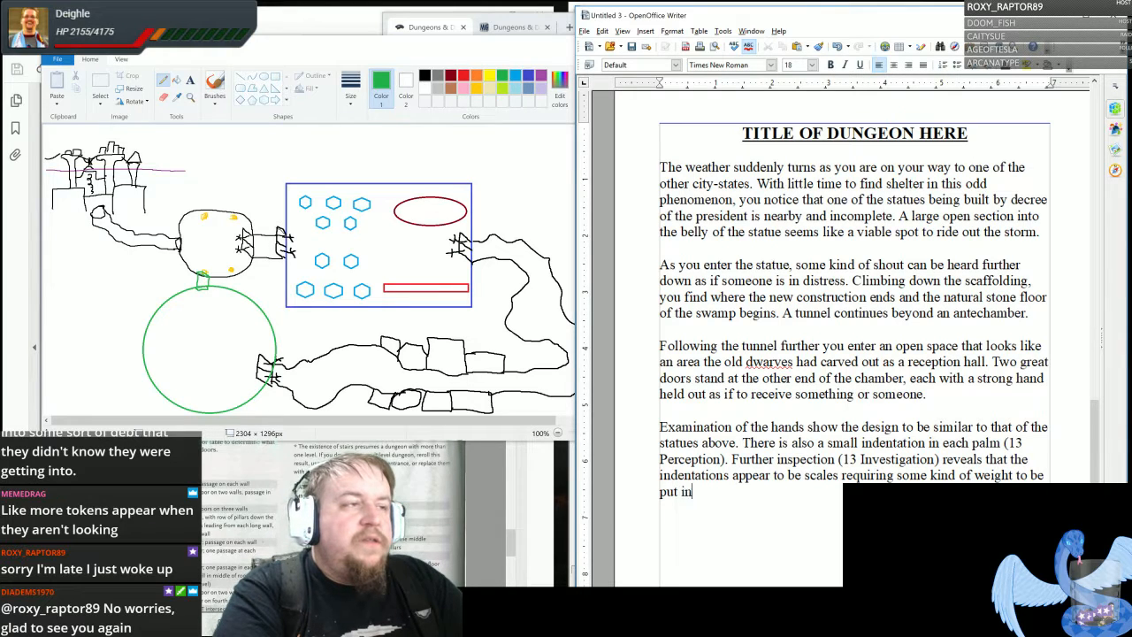
text(to them.)
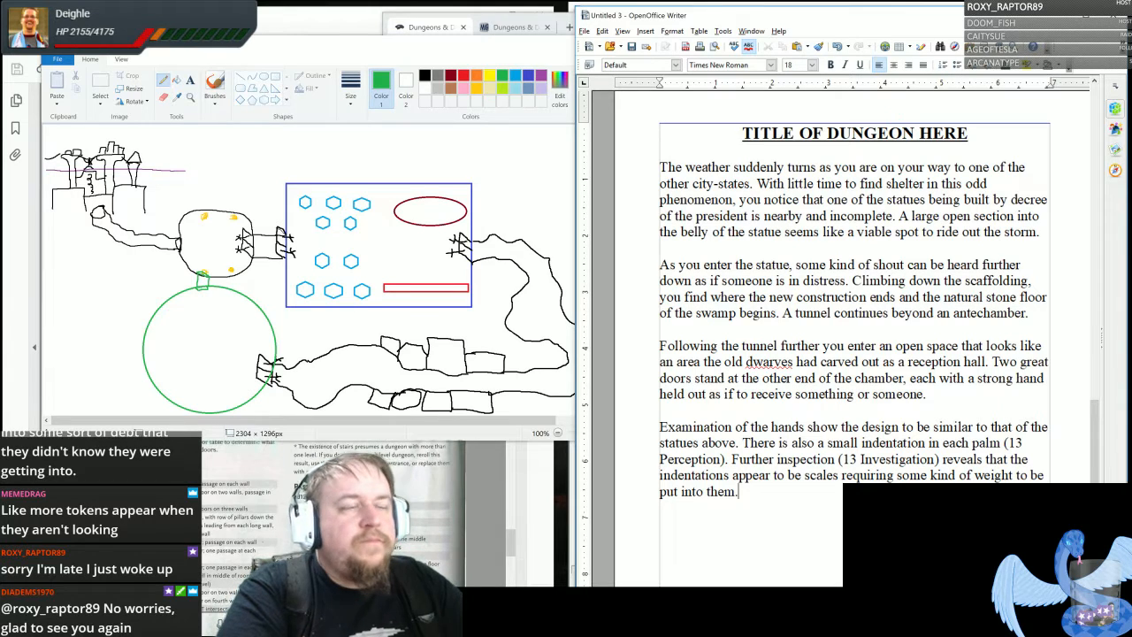
text( Any examina)
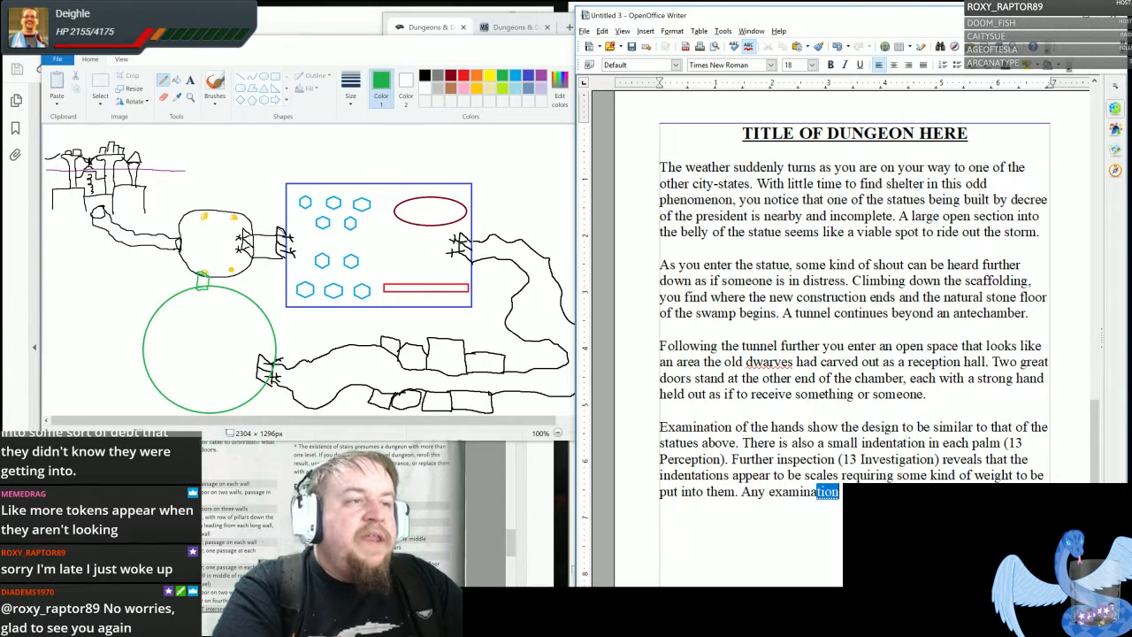
- Begin another sentence in the same paragraph with "Any examination of the sides of the chamber disturb the rats' nests"
key(Return)
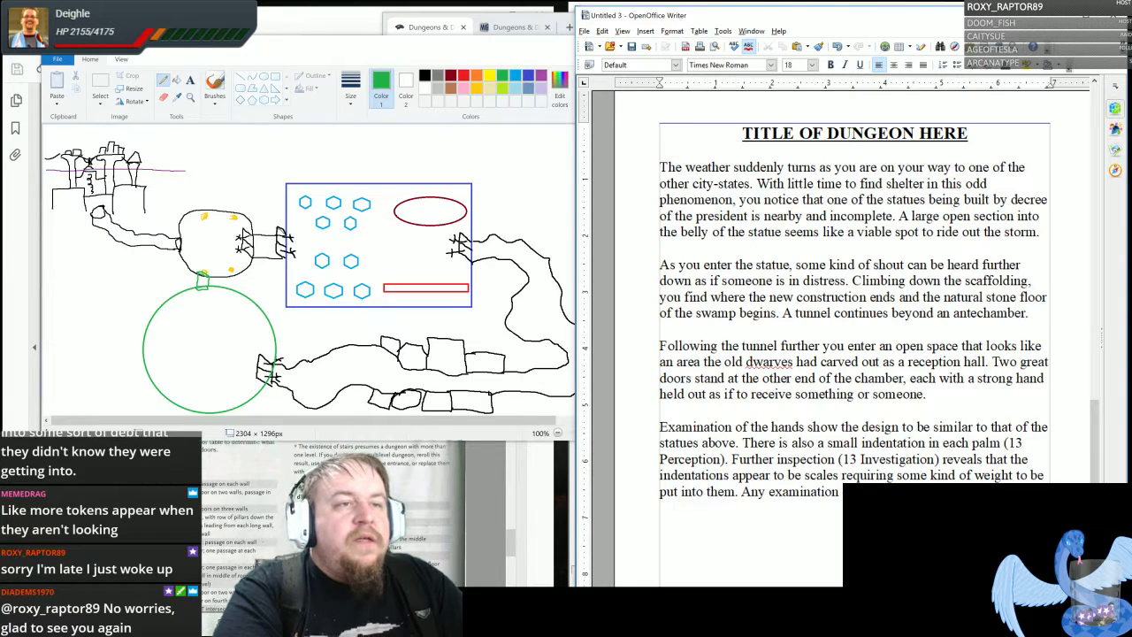
text(the rrat)
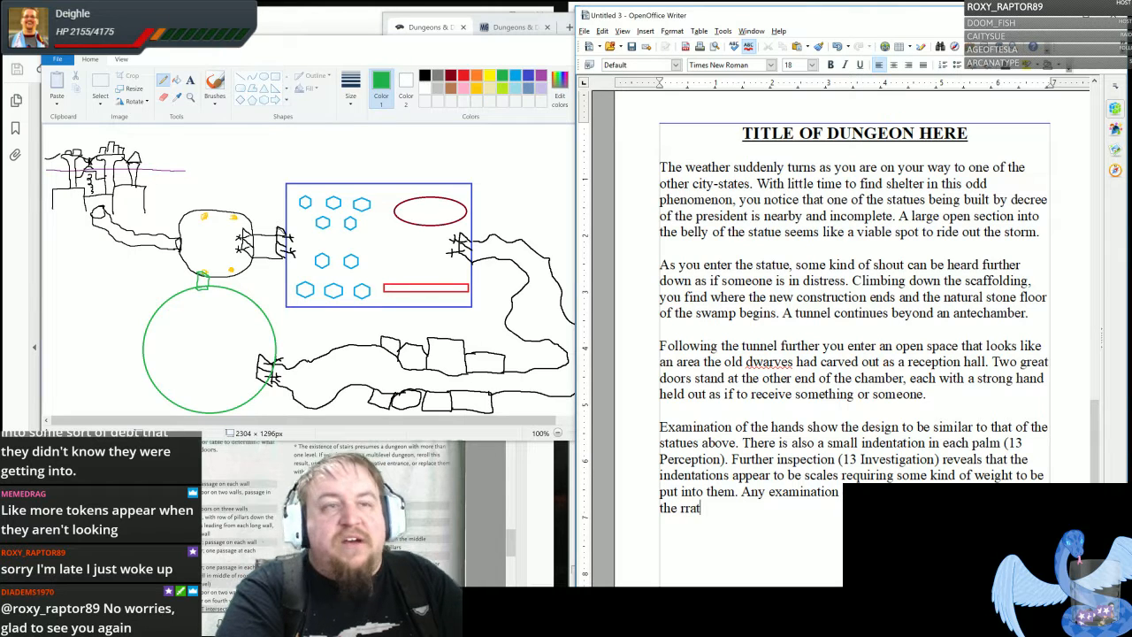
key(BackSpace)
key(BackSpace)
key(BackSpace)
text(ats)
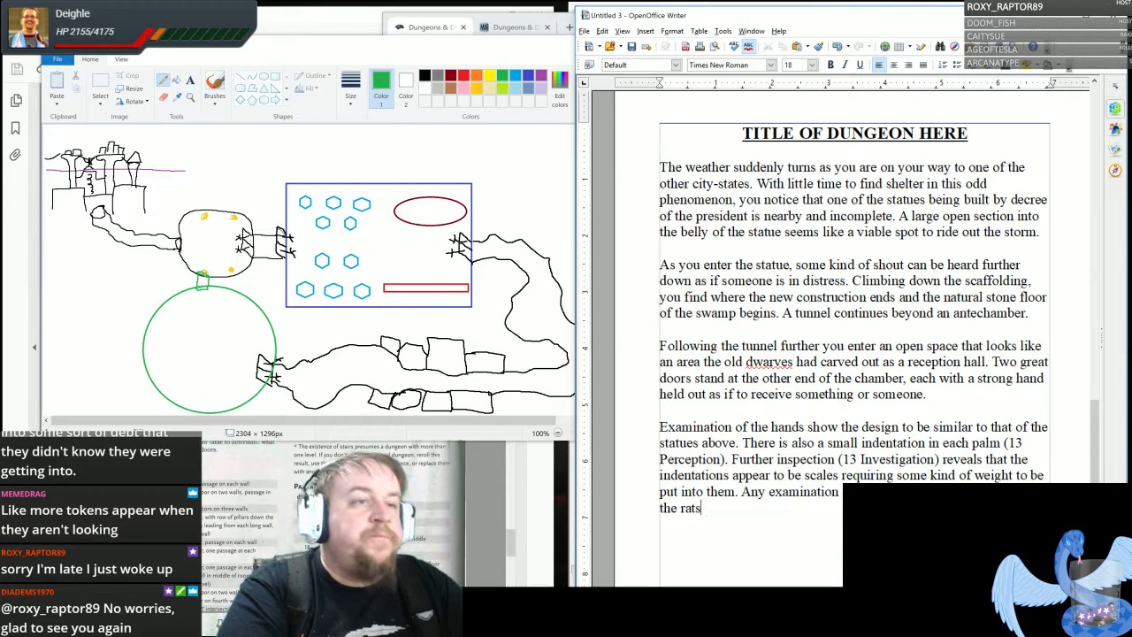
text(')
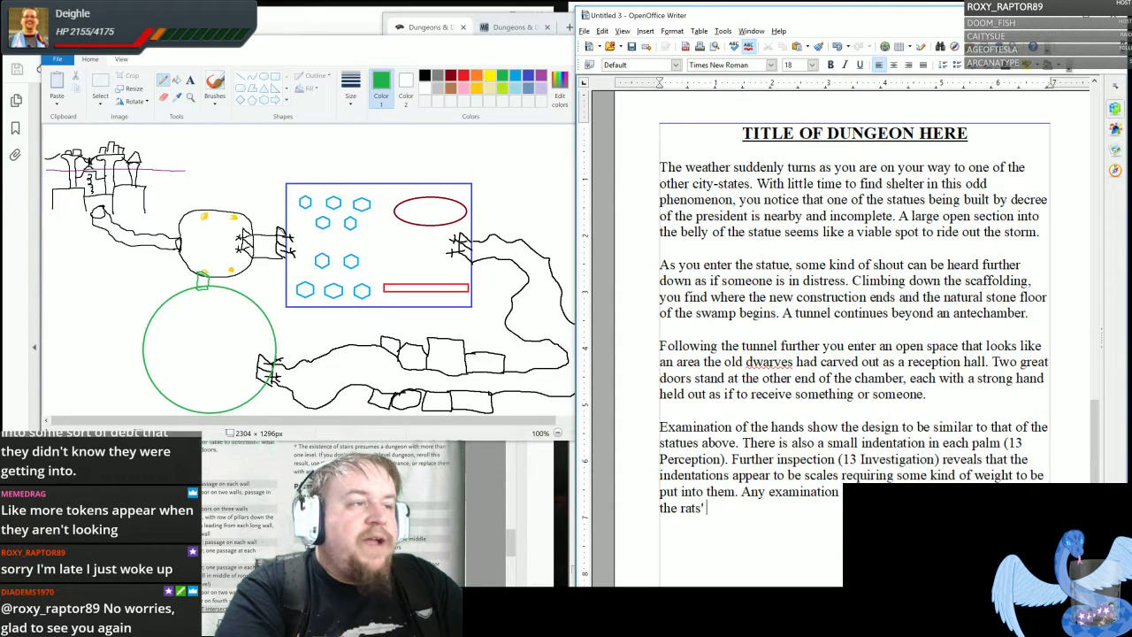
text( nests)
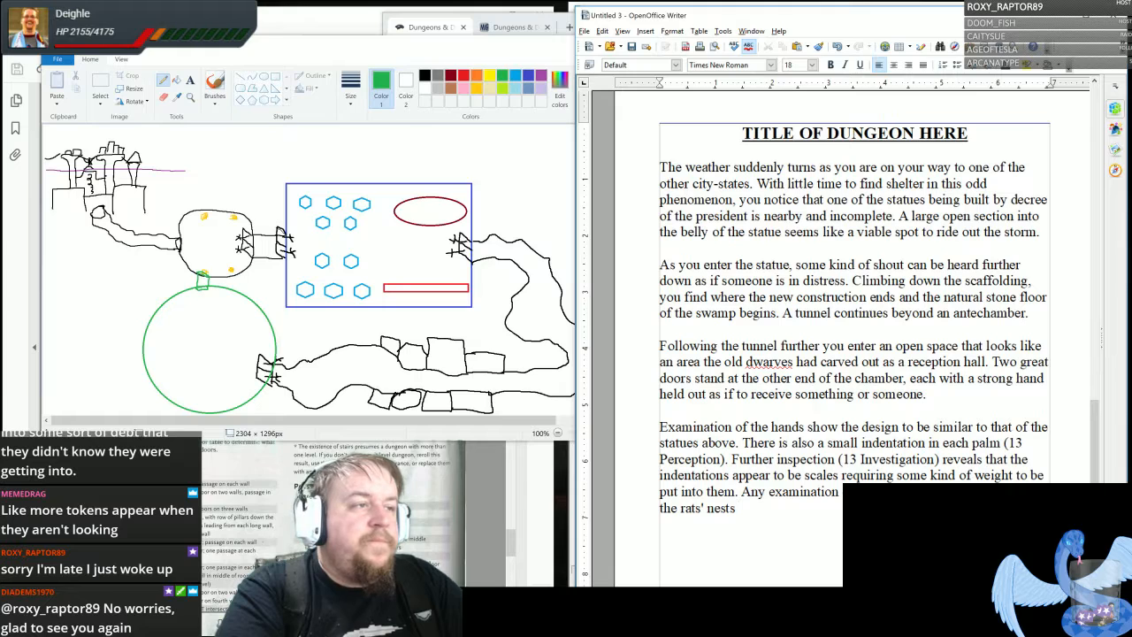
text( and causes )
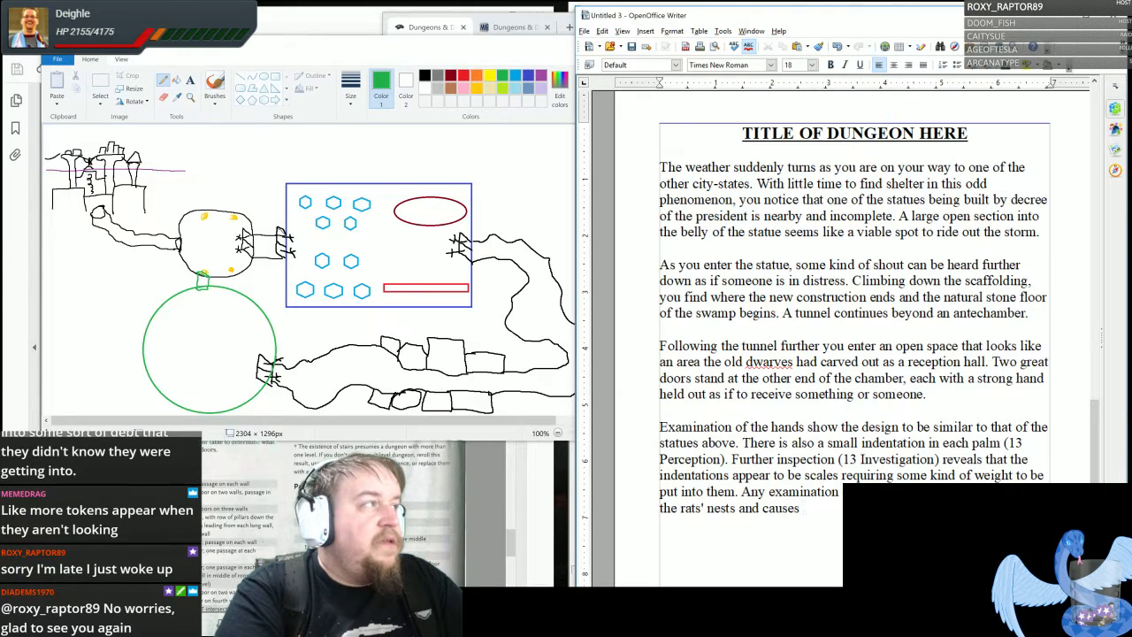
text(a)
- Complete the sentence about the rats' nests with "and causes a fight to break out."
scroll(854, 354, down, 3)
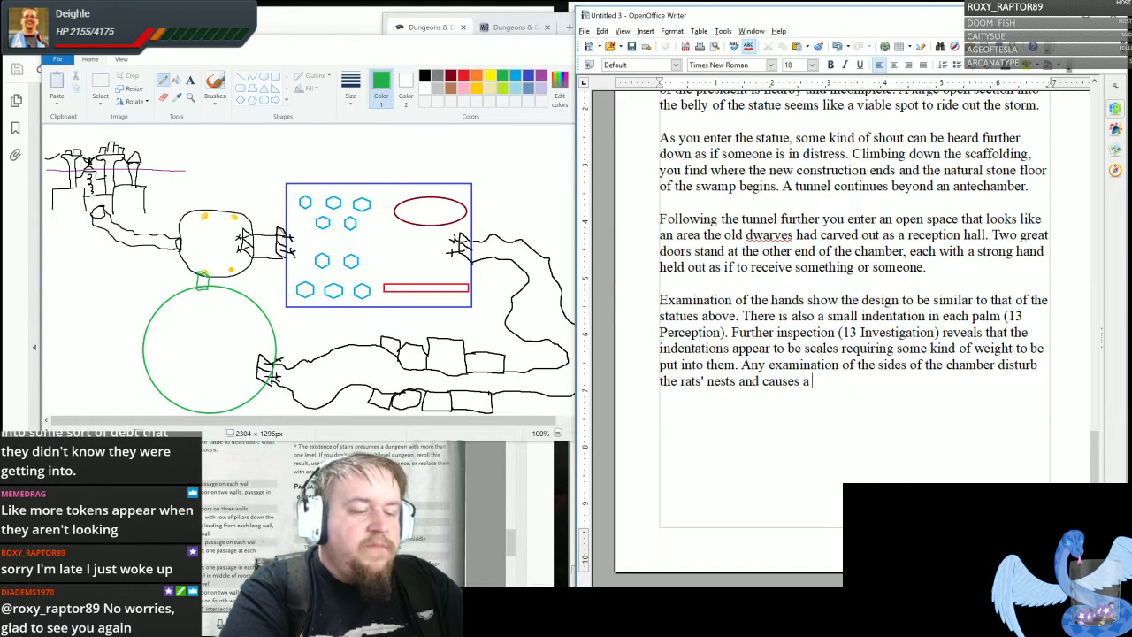
text(fight to break out)
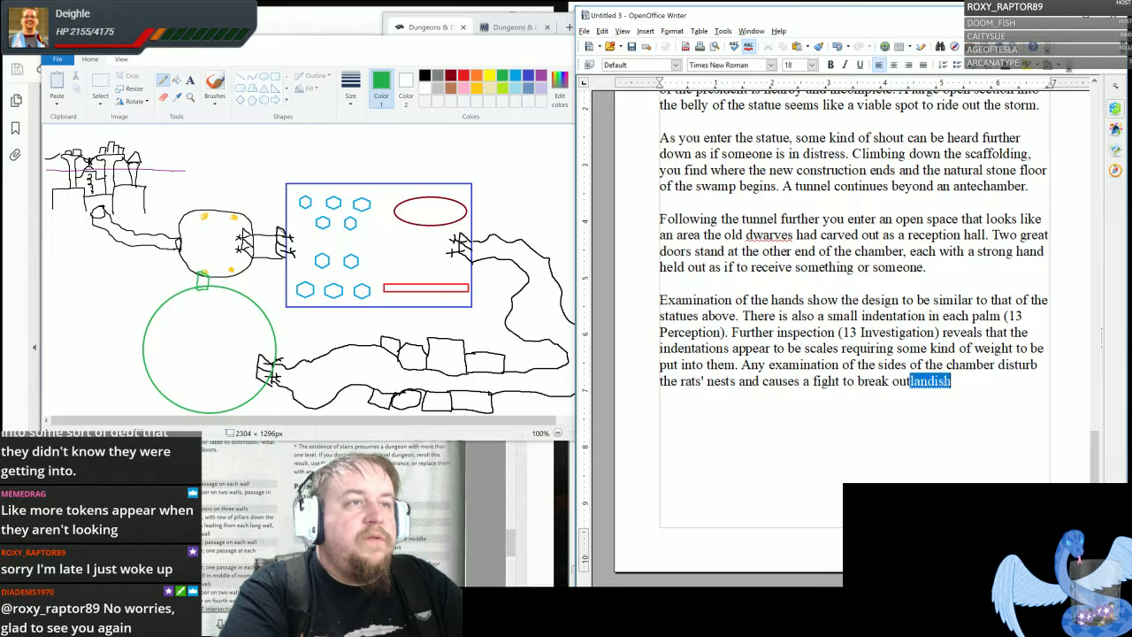
text(. The rat)
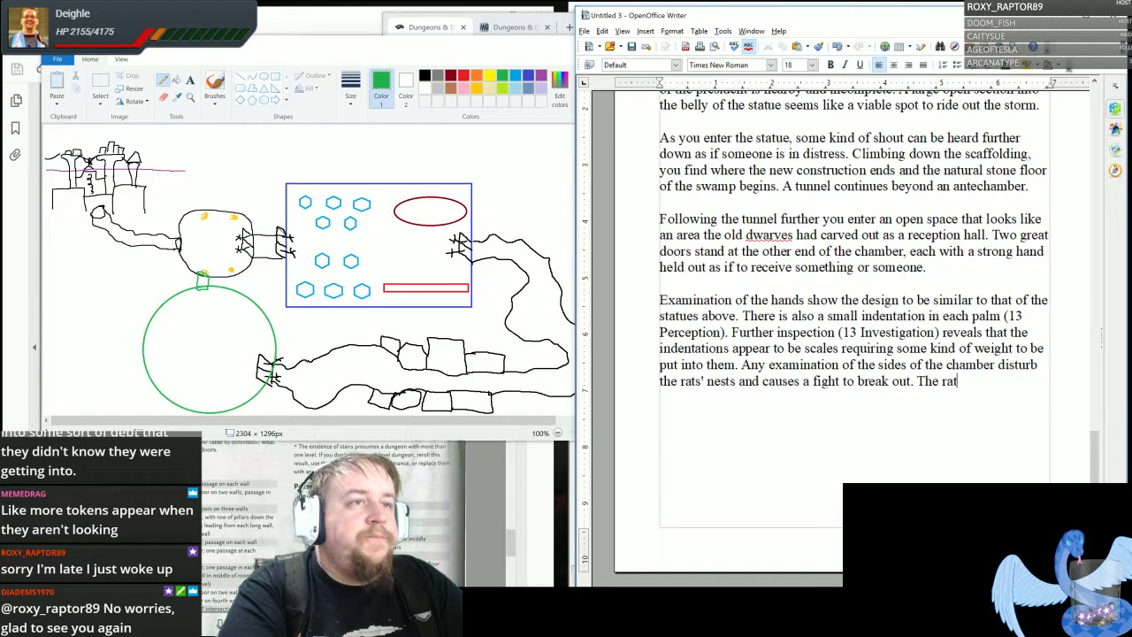
key(BackSpace)
key(BackSpace)
key(BackSpace)
key(BackSpace)
key(BackSpace)
key(BackSpace)
key(BackSpace)
key(BackSpace)
text(.)
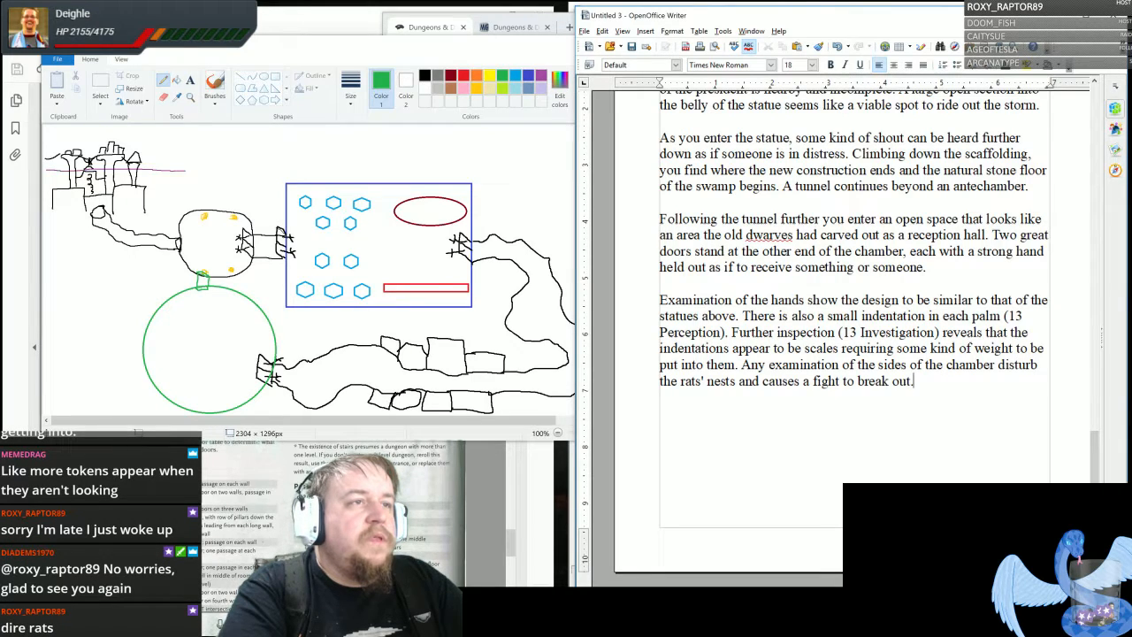
text(Any inspec)
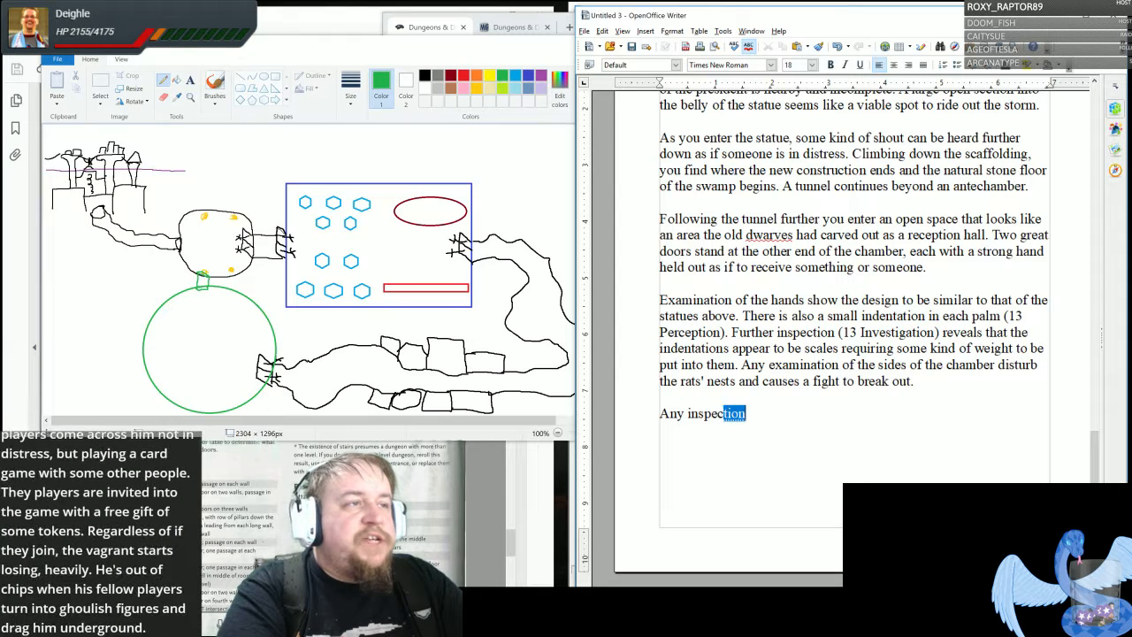
- Start a new paragraph after a blank line with "Any inspection of the nests will reveal an amount of 50 GP gems"
key(Return)
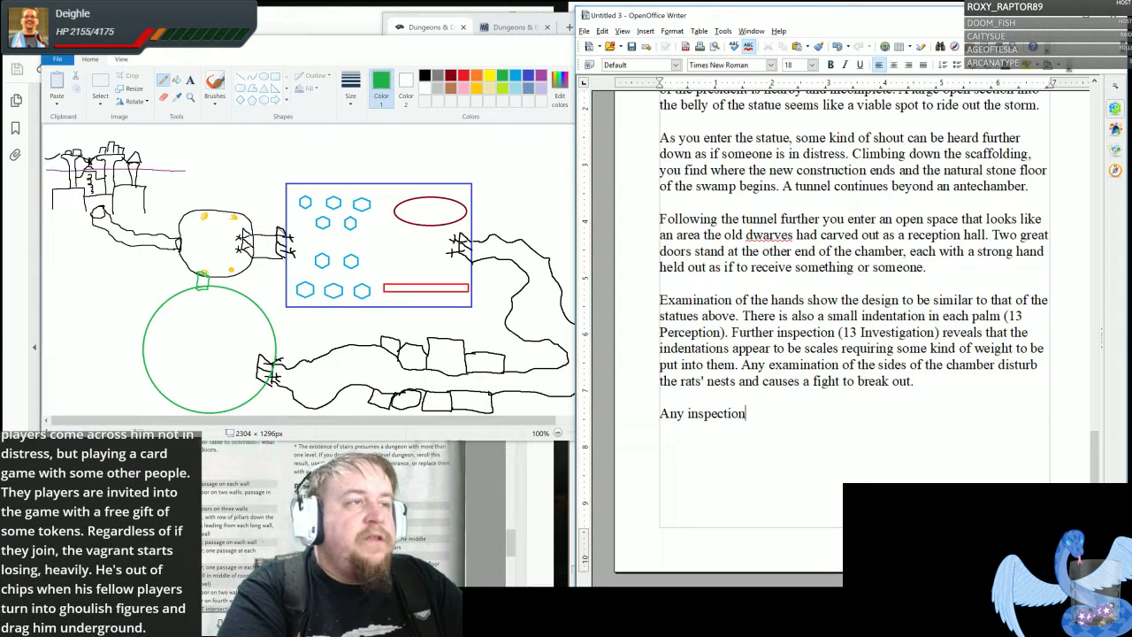
text(of the nests )
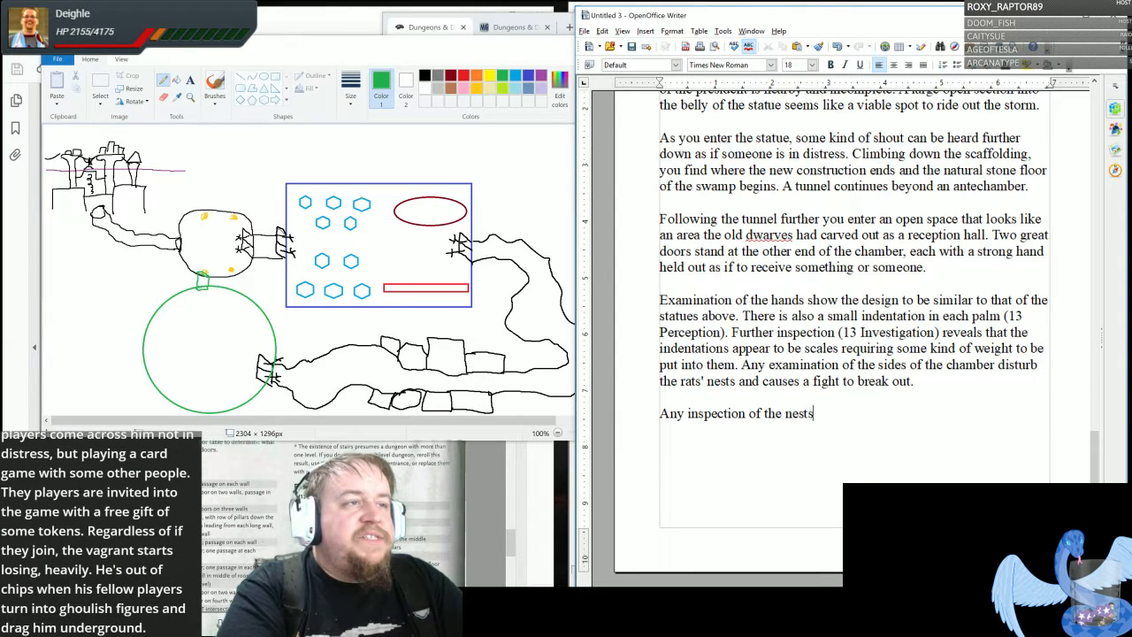
text(will reveal )
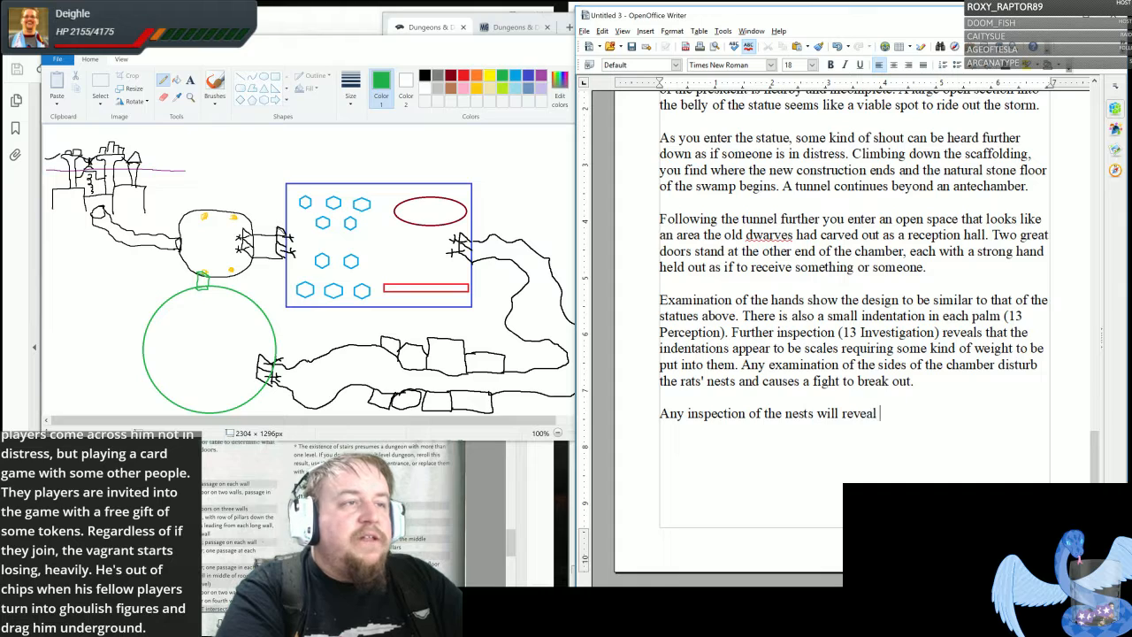
text(an amo)
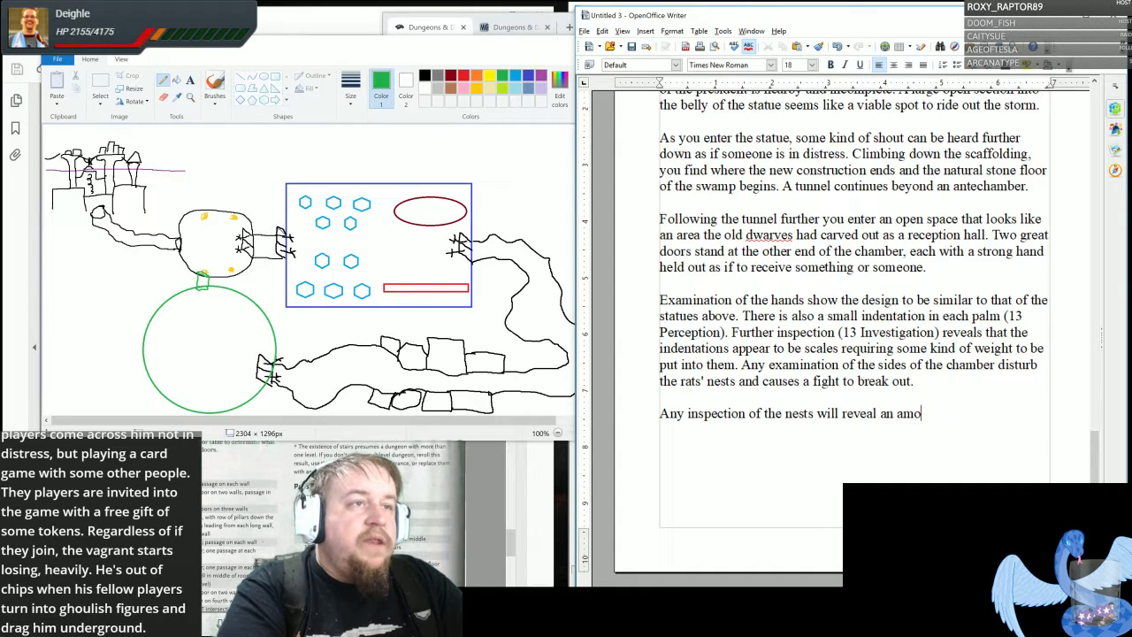
text(unt of 50 )
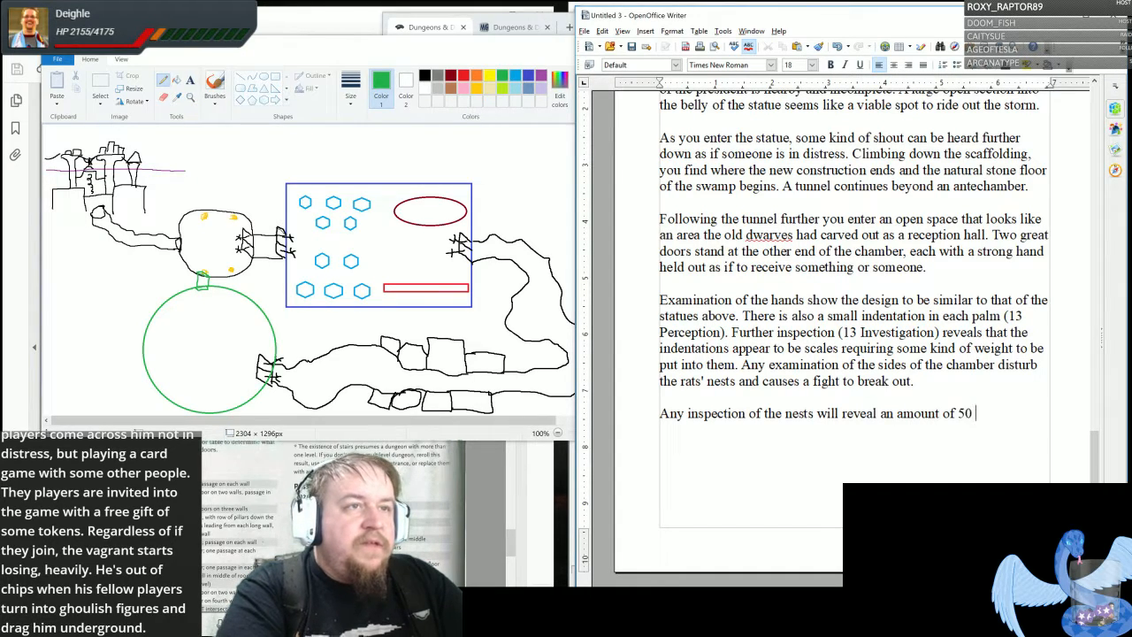
text(GP gems)
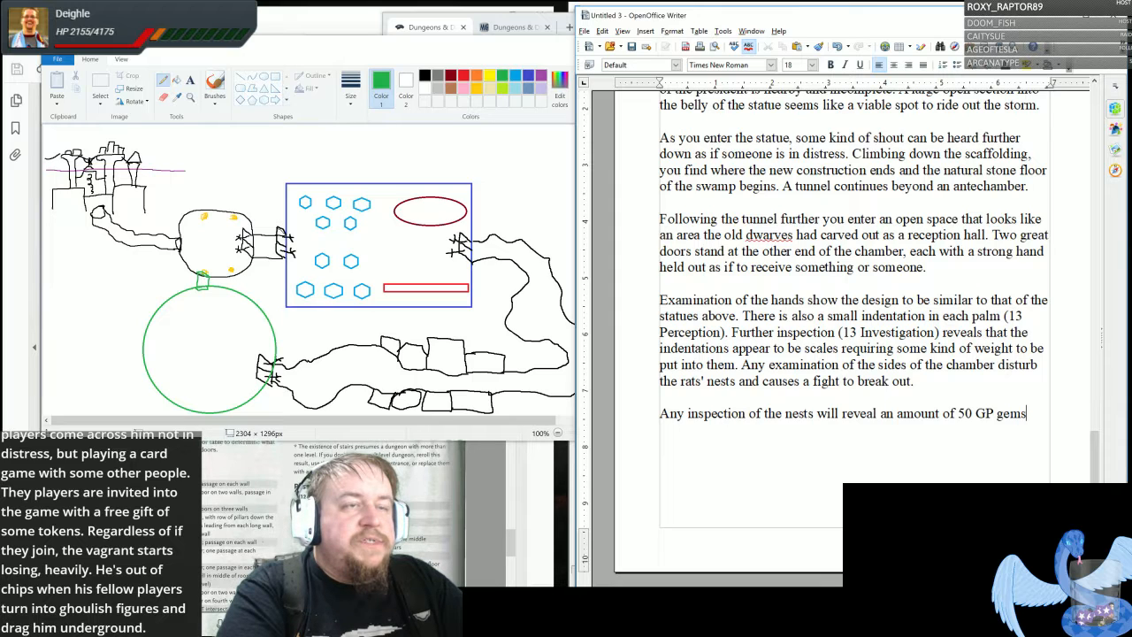
text( sufficient )
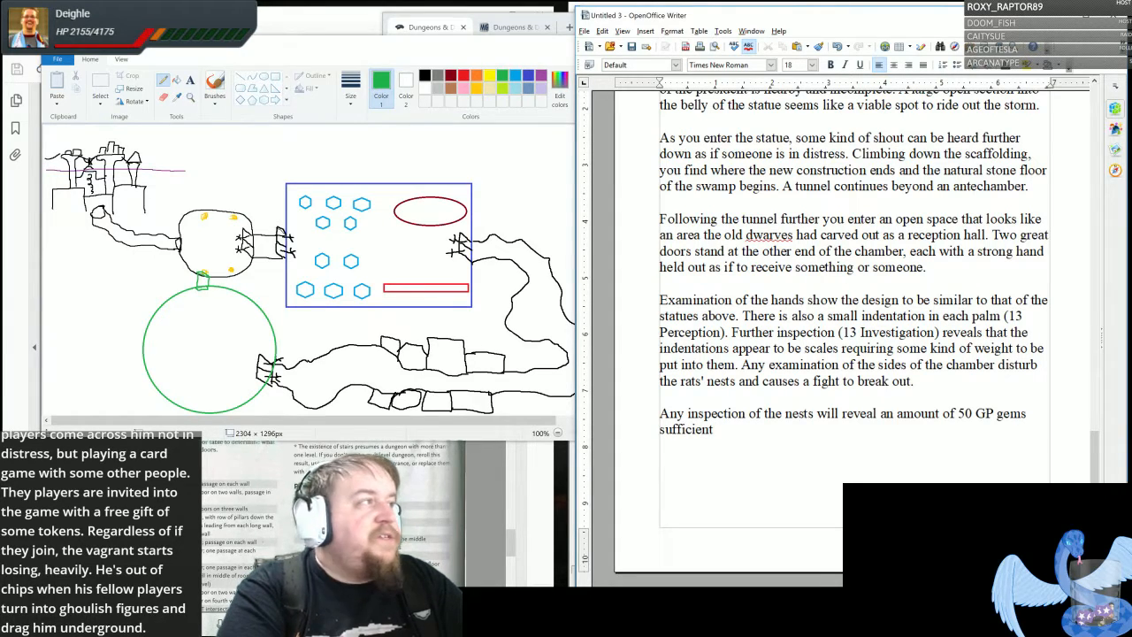
text(to )
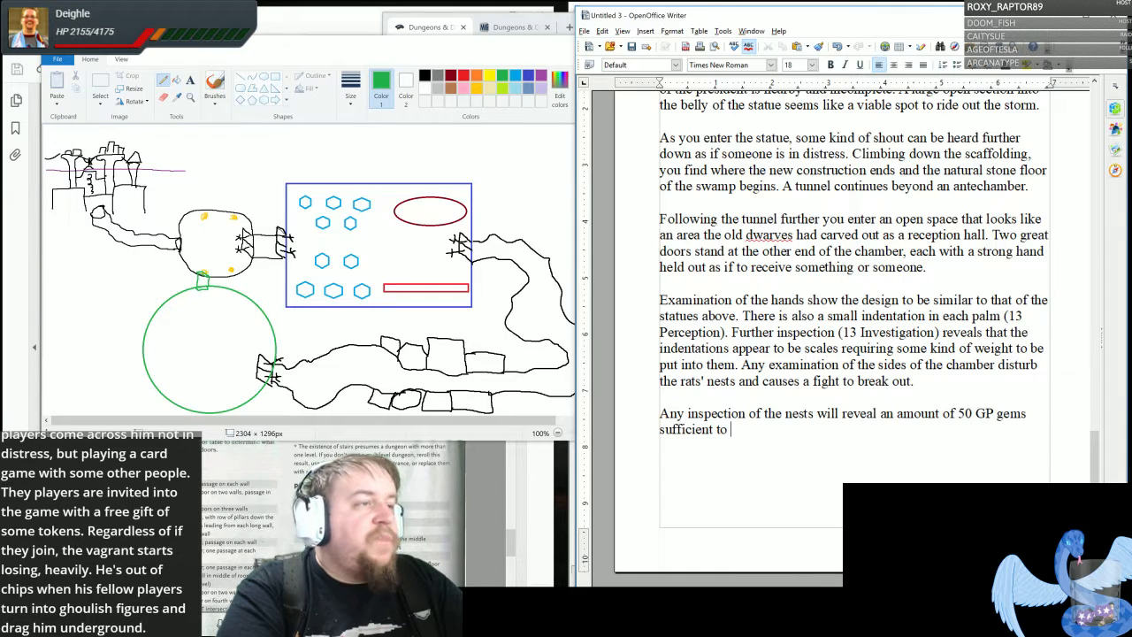
text(allow the party )
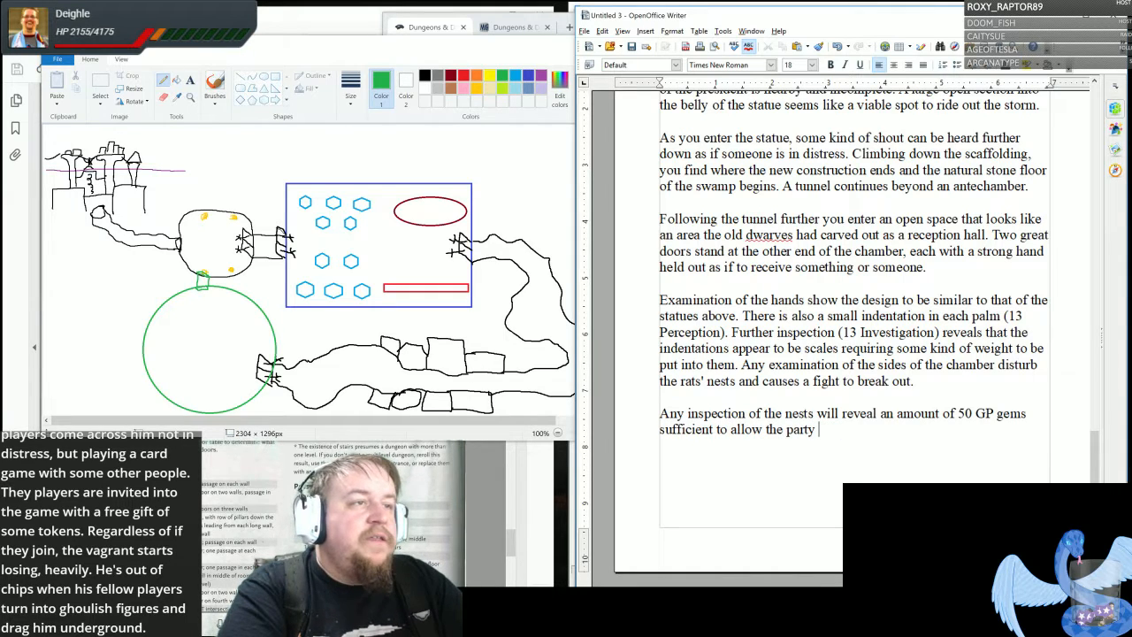
text(past the doors.)
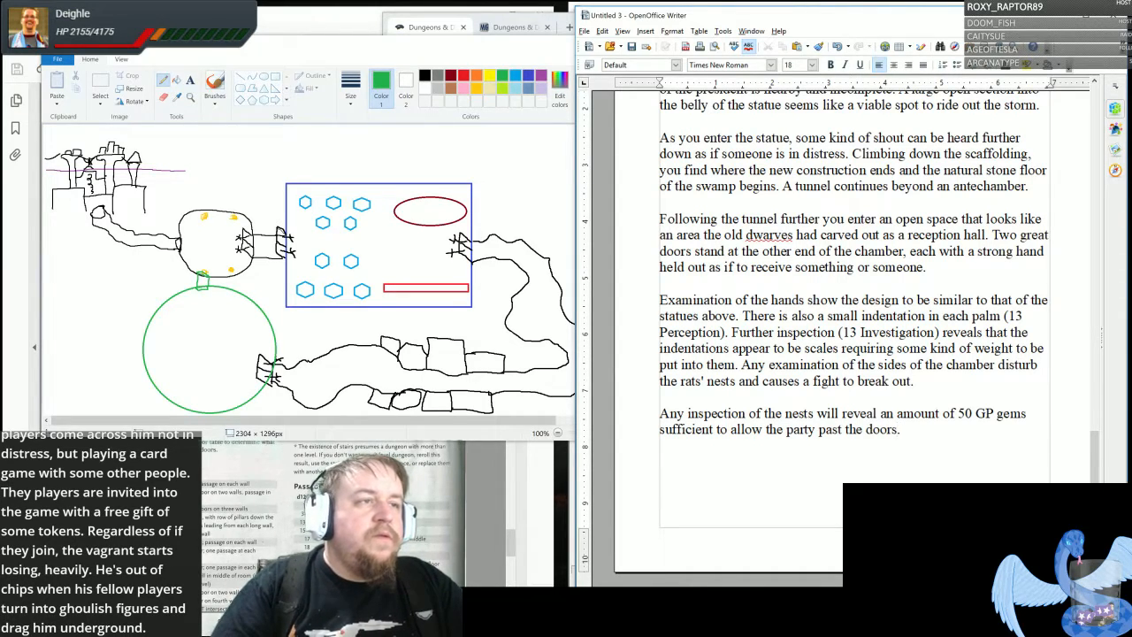
- Finish the sentence about the 50 GP gems with "sufficient to allow the party plus one past the doors."
text(plus one p)
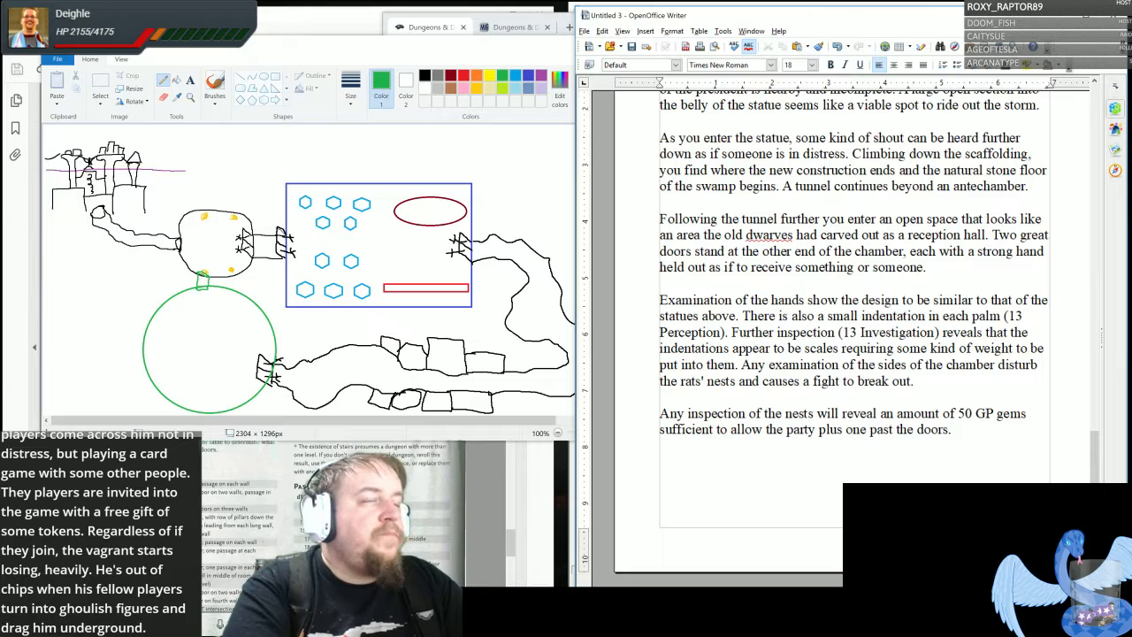
- Begin another sentence in the same paragraph with "The hands close on the gems and pull back"
text(The hand)
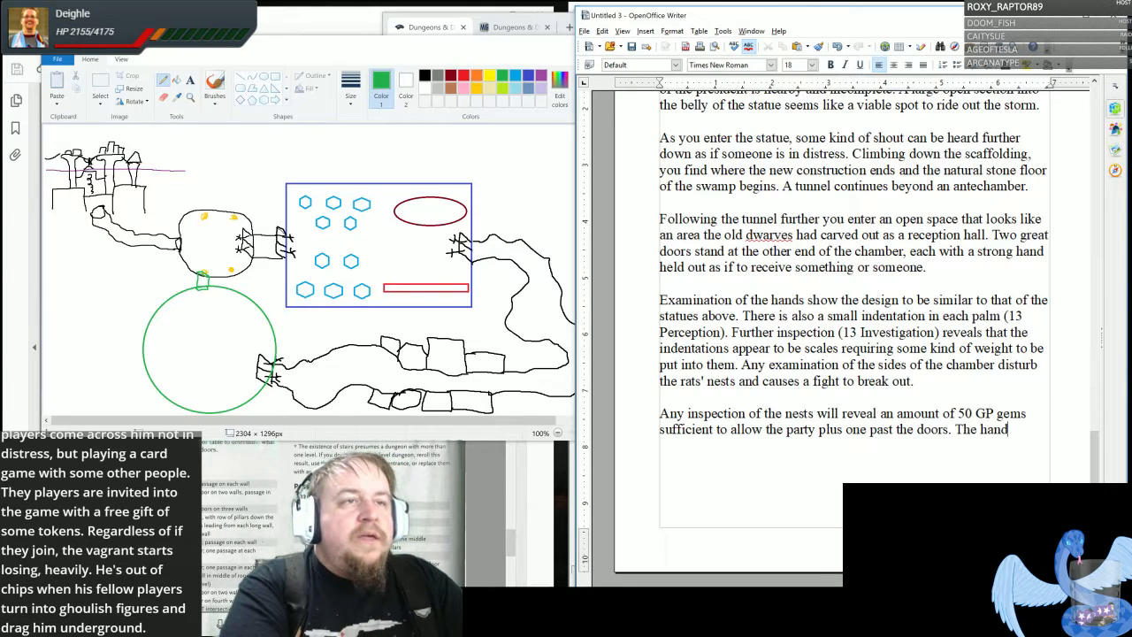
text(s c)
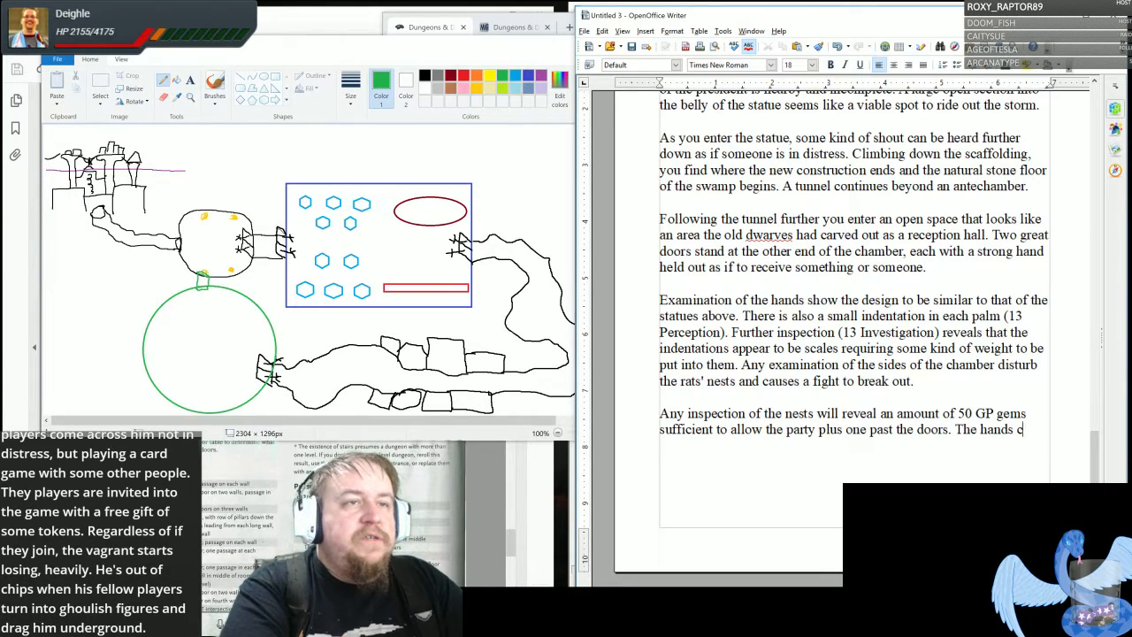
text(lose on the )
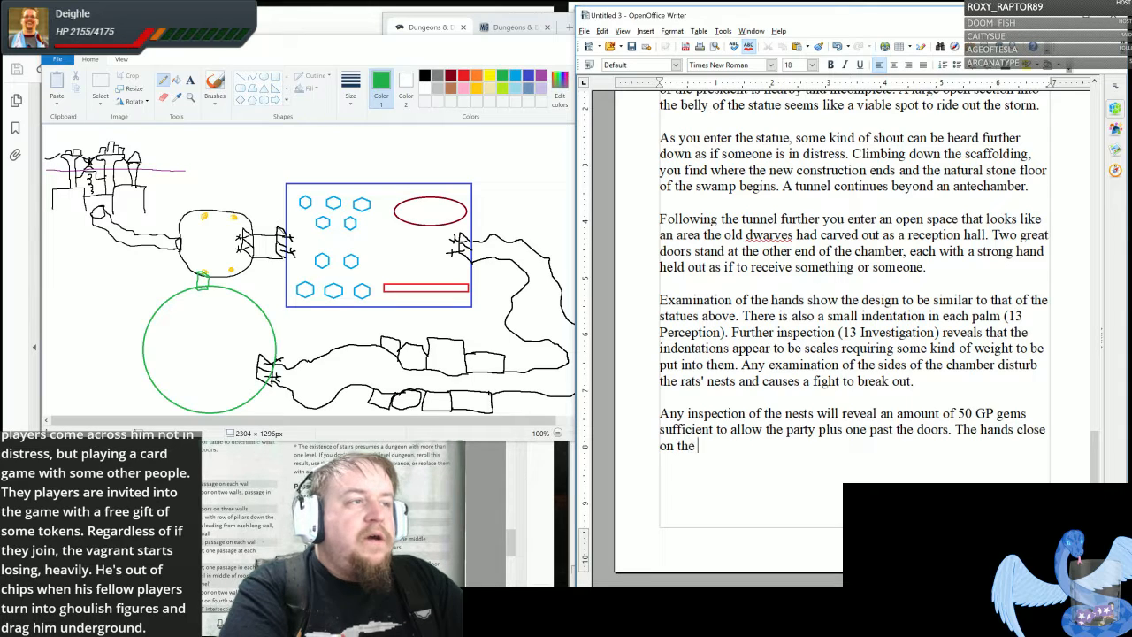
text(gems and )
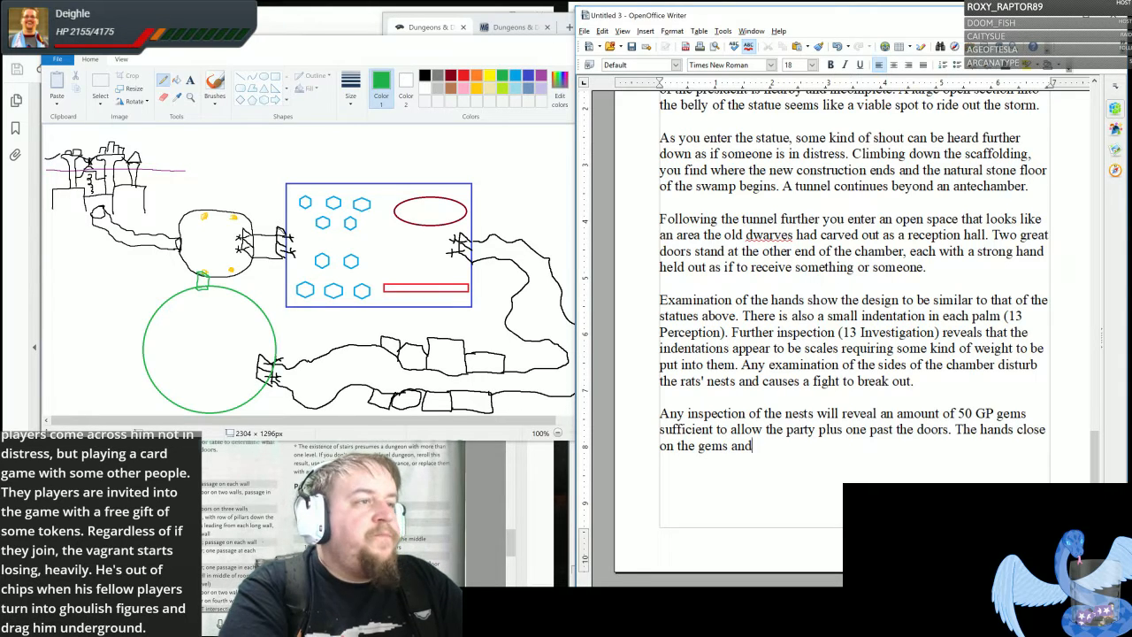
text(pull )
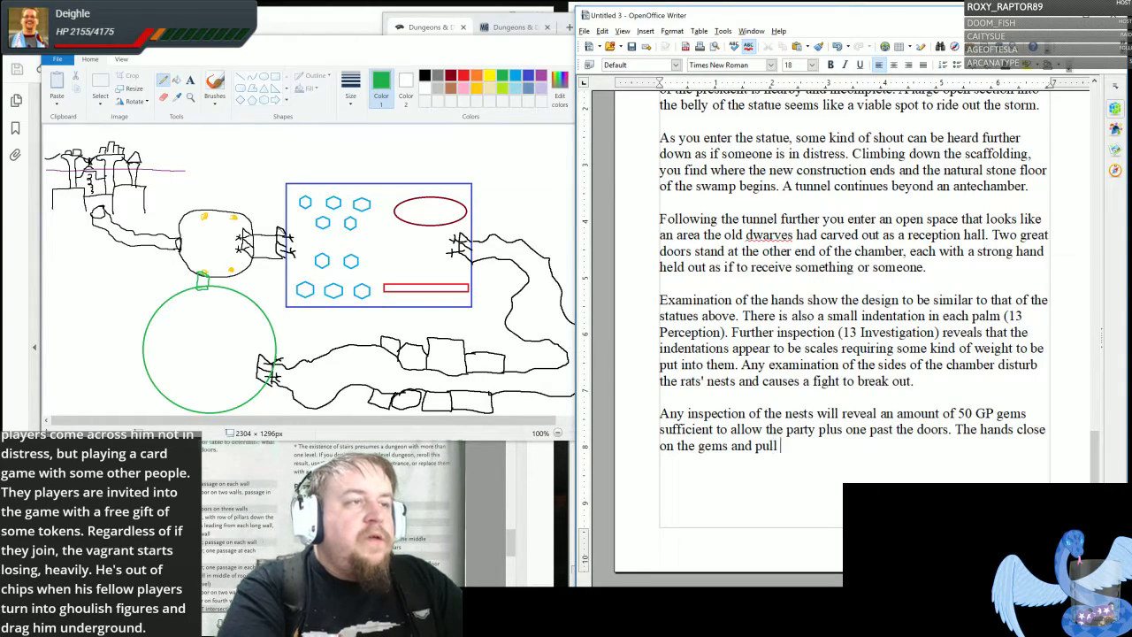
text(back as if)
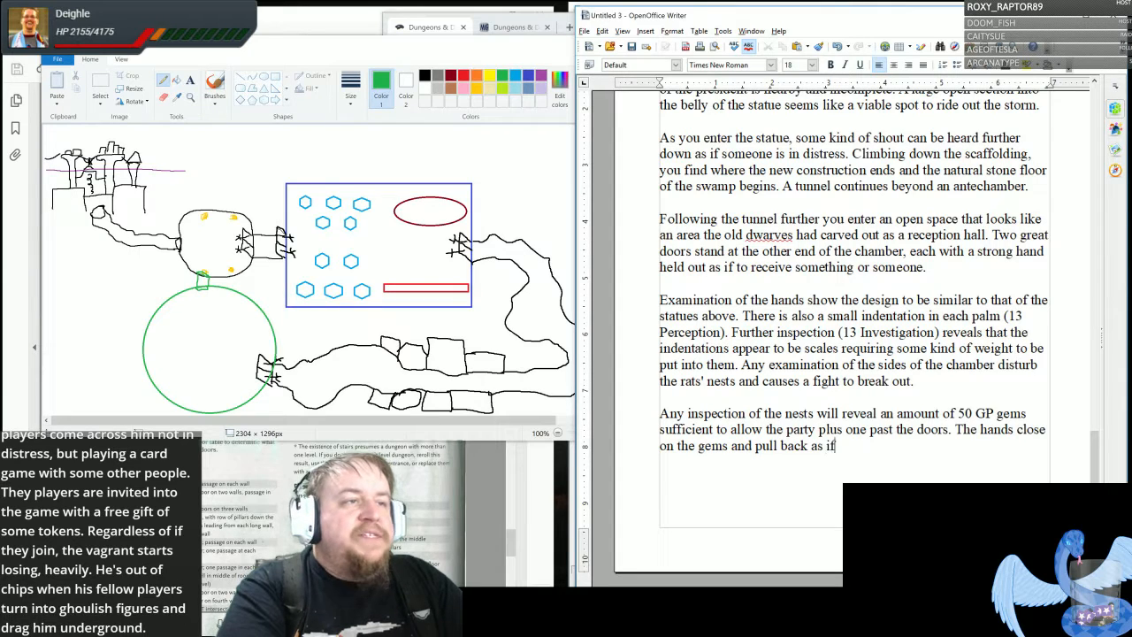
text( they were )
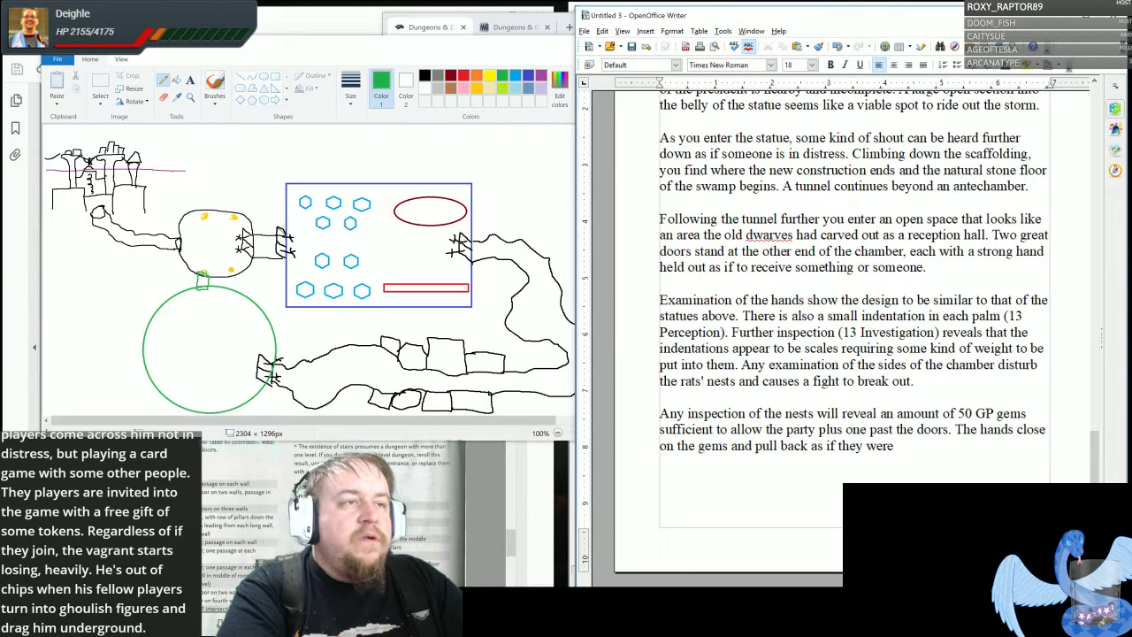
text(opening the doo)
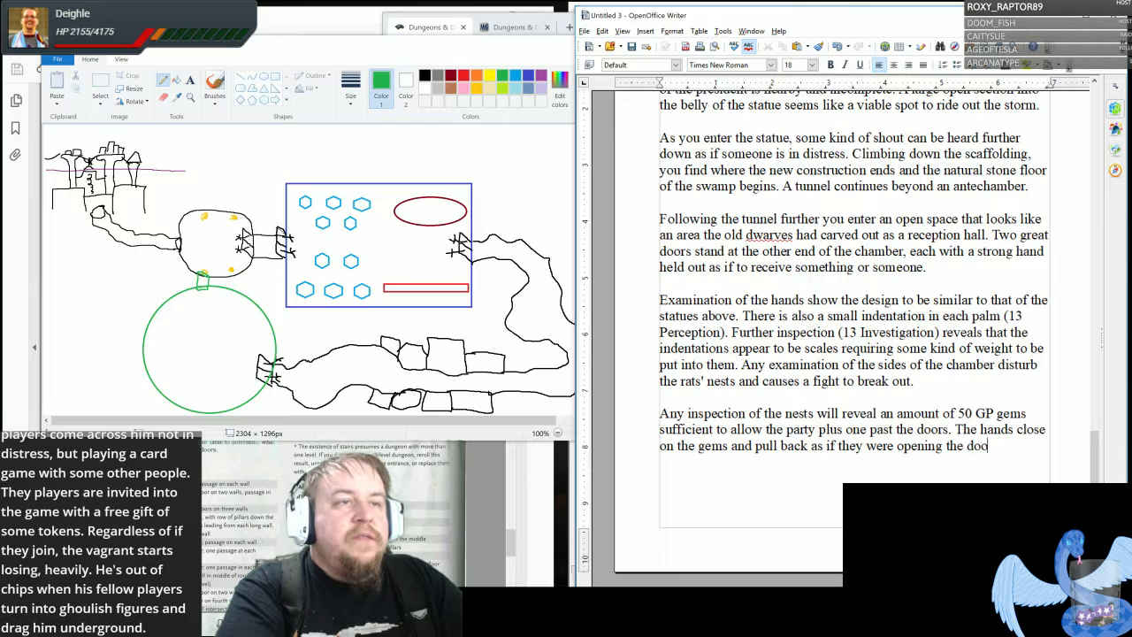
text(rs for the party)
text( t)
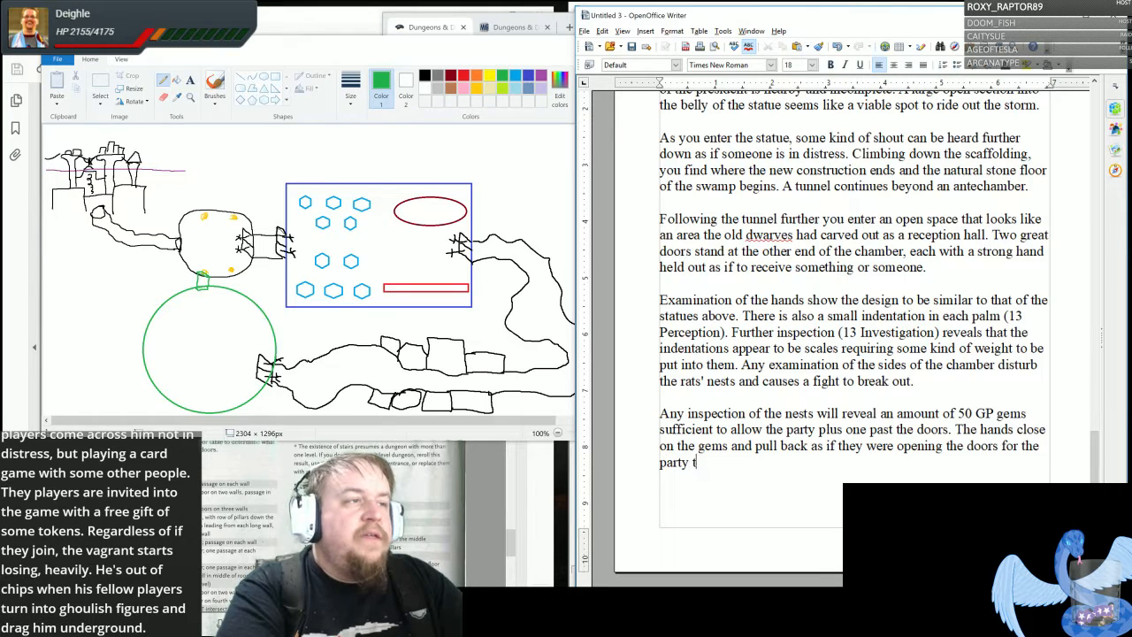
text(hemselves by retreating)
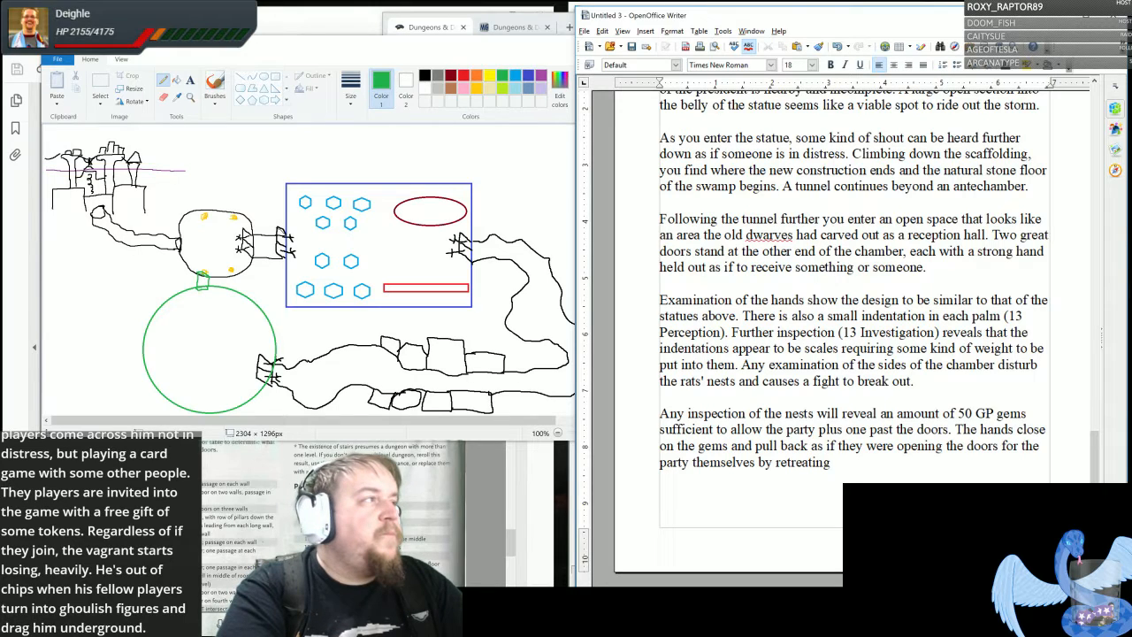
text(.)
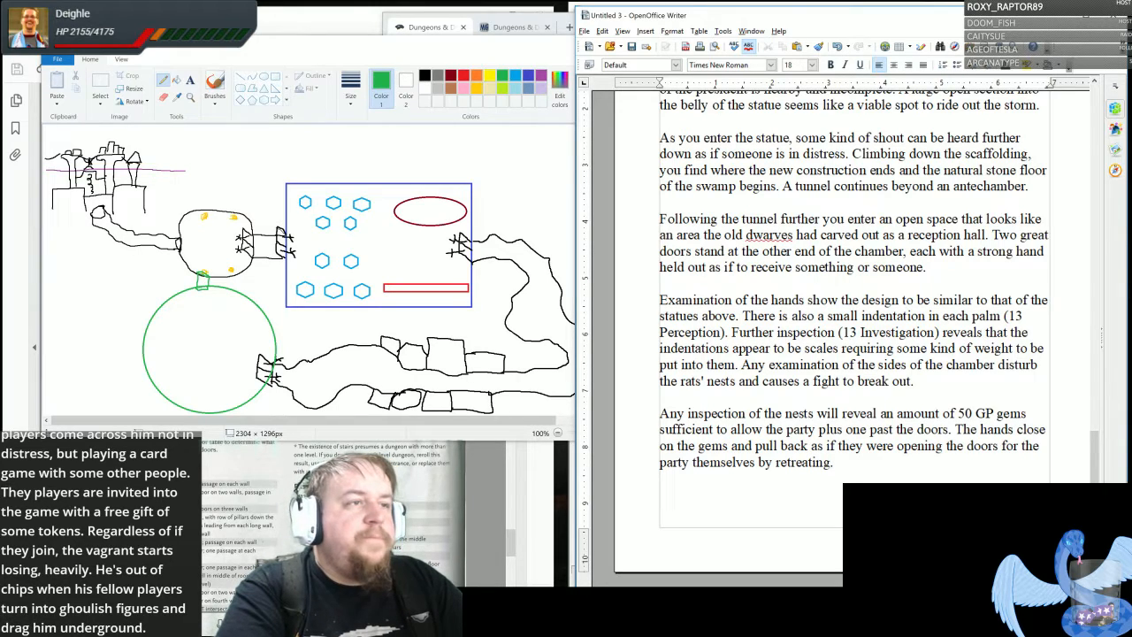
- Complete the sentence with "as if they were opening the doors for the party themselves by retreating." and leave a blank line for a new paragraph
key(Return)
text(A)
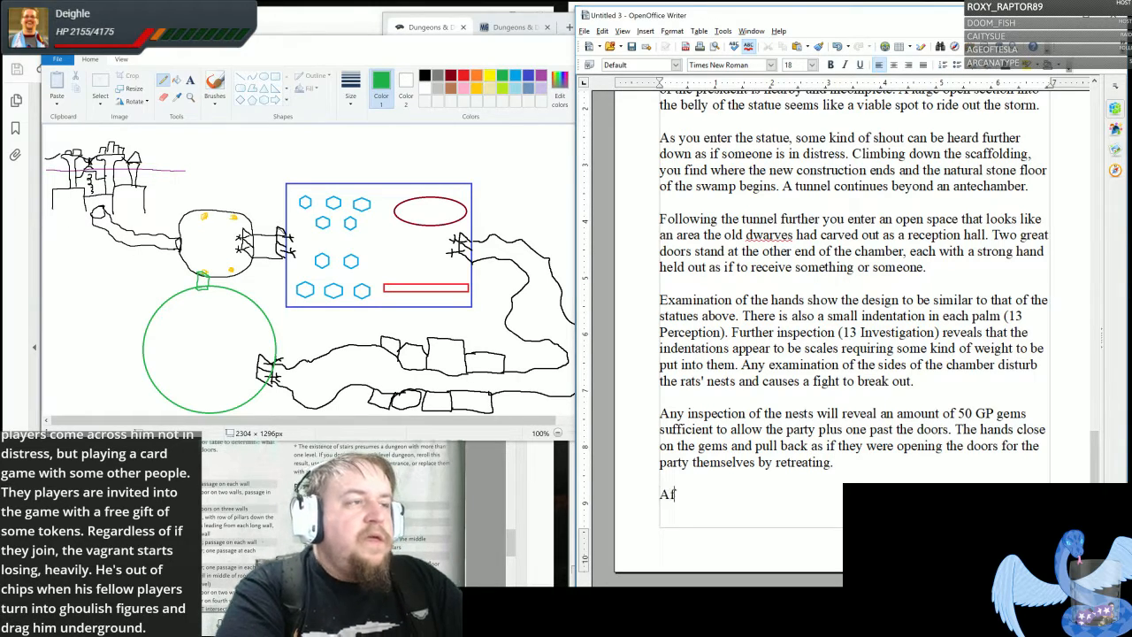
text(f)
key(BackSpace)
key(BackSpace)
text(Insid e)
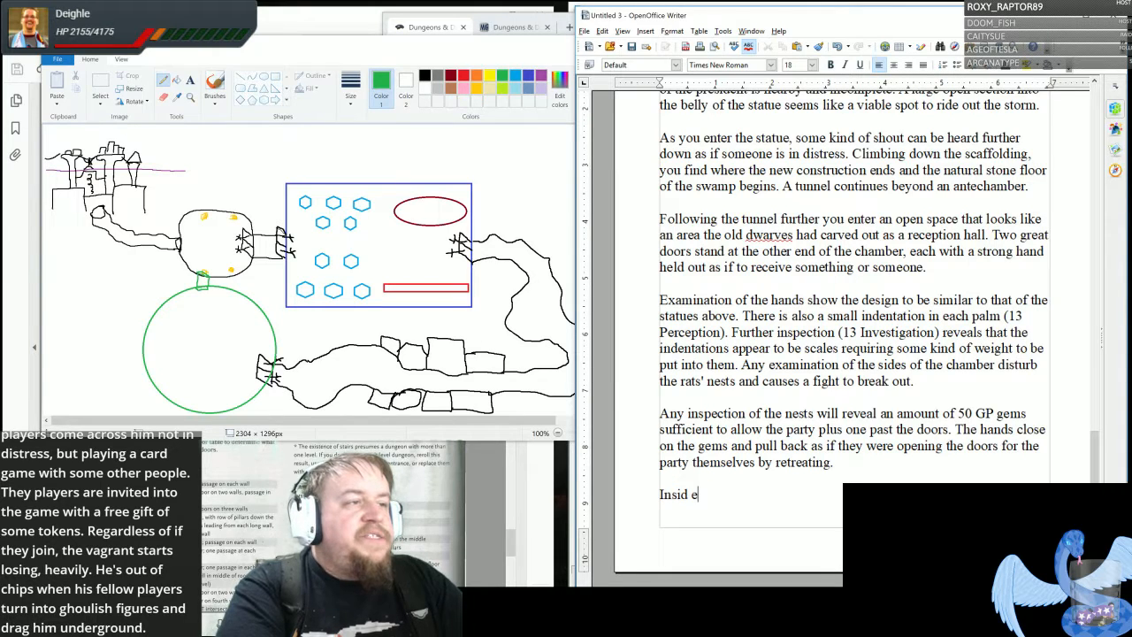
key(BackSpace)
key(BackSpace)
key(BackSpace)
key(BackSpace)
key(BackSpace)
- Begin the new paragraph with "Beyond the doors is a lit, warm, scented hallway filled with sounds of laughter and merrymaking."
text(Beyond)
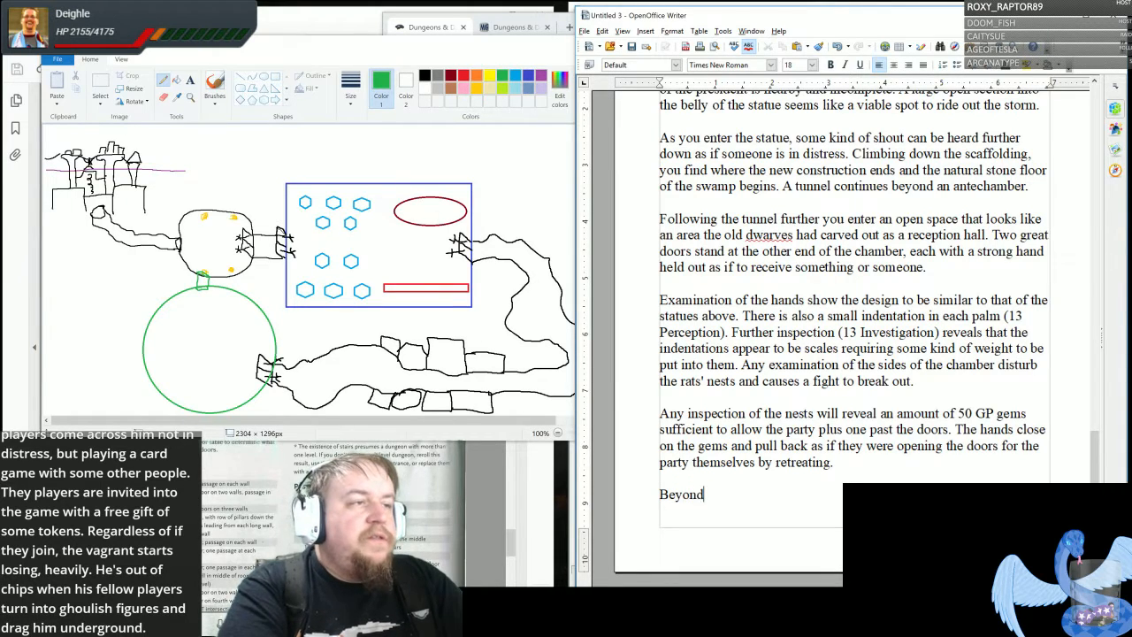
text( the doors is)
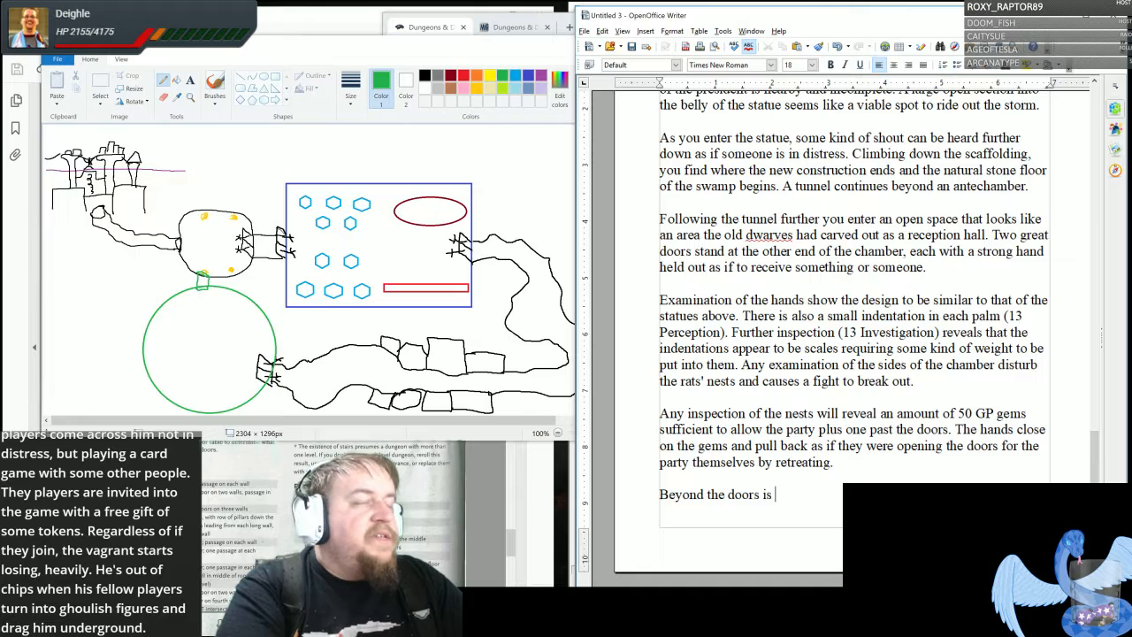
text( a lit a)
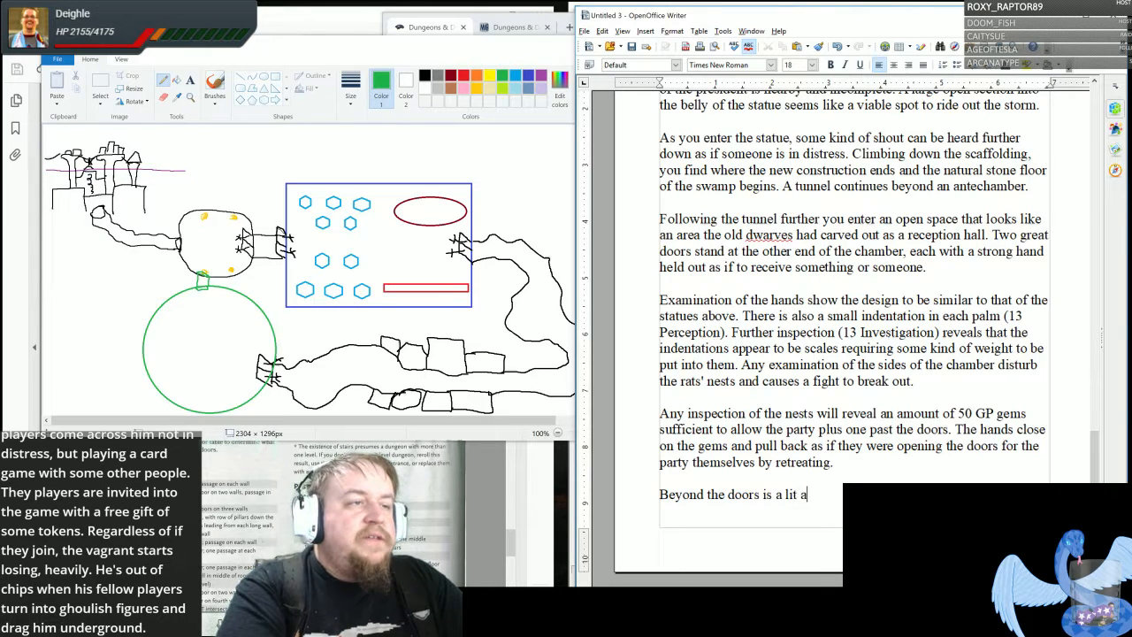
key(BackSpace)
text(, warm,)
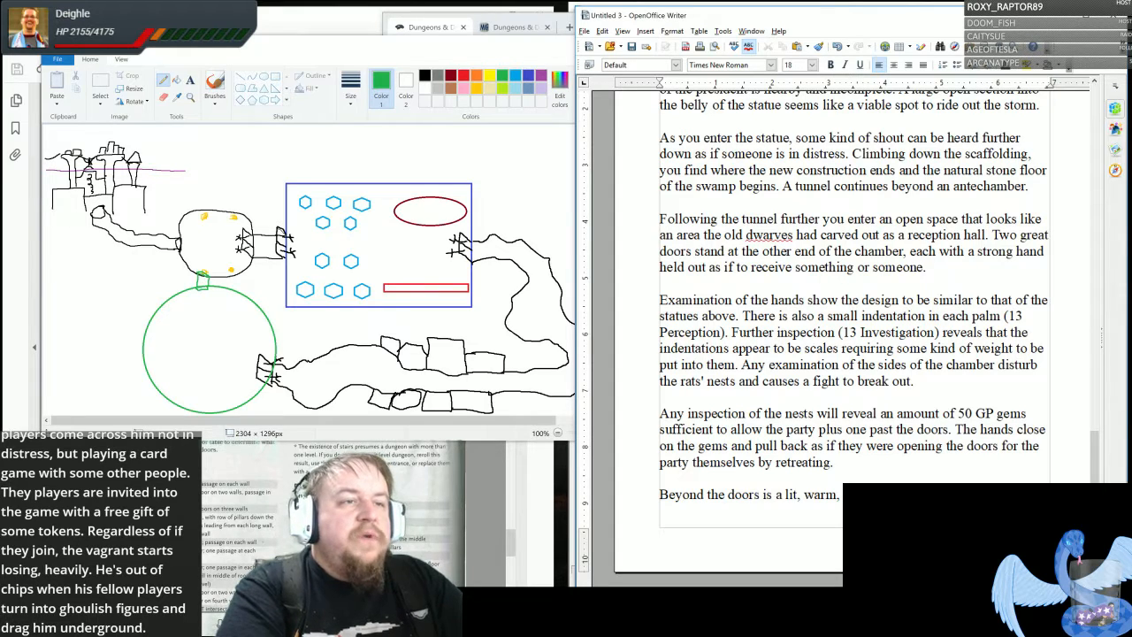
text(of lau)
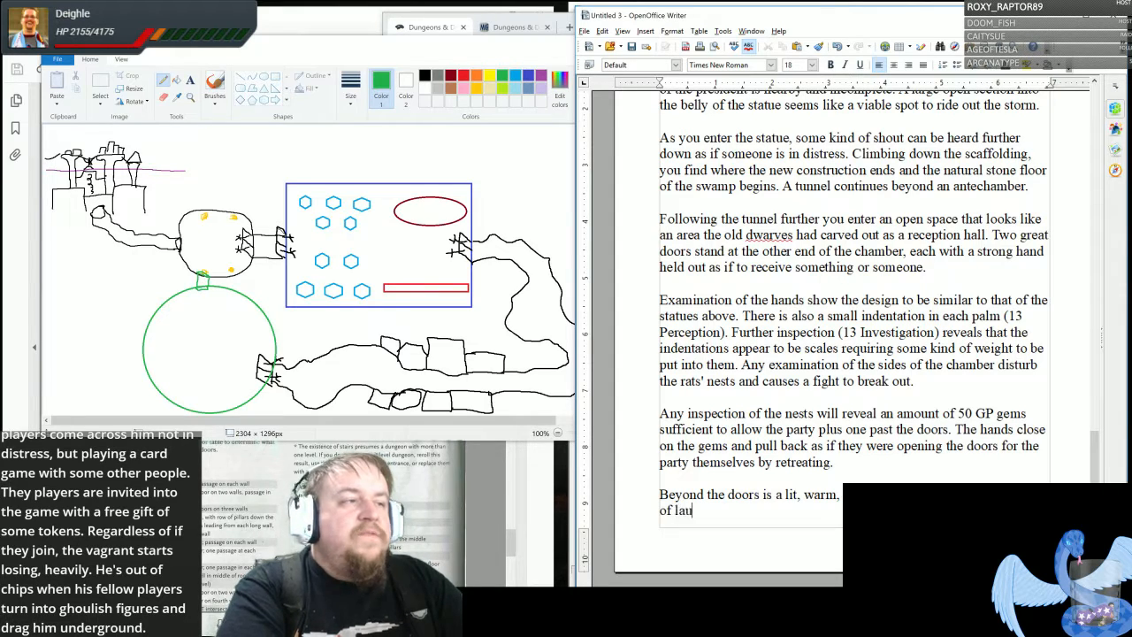
text(ghter and merrymaking.)
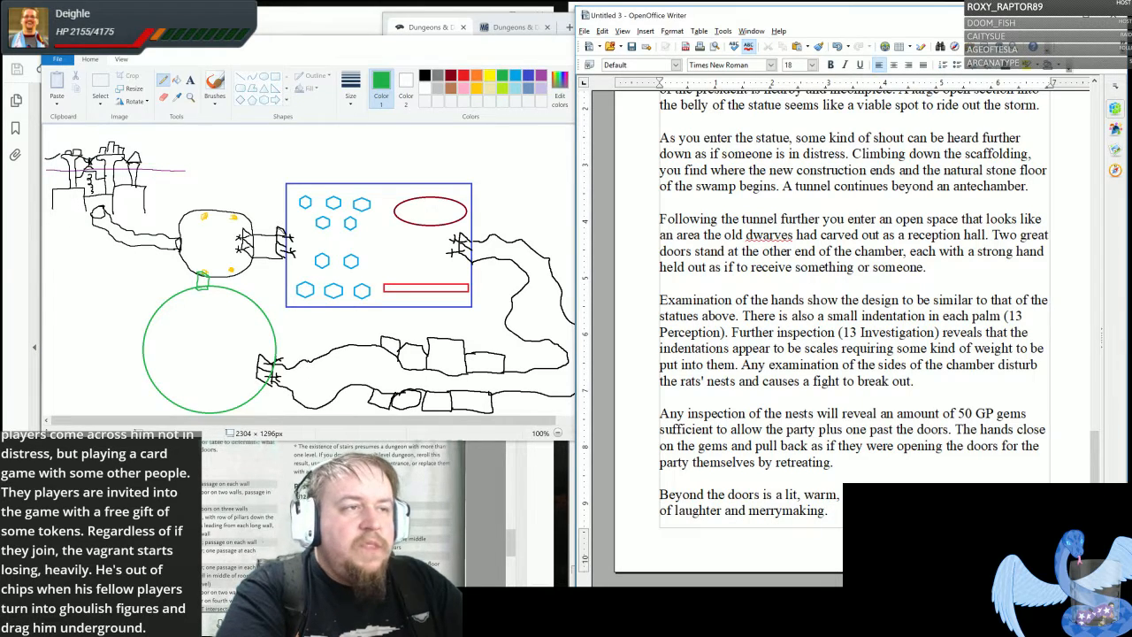
text( Th)
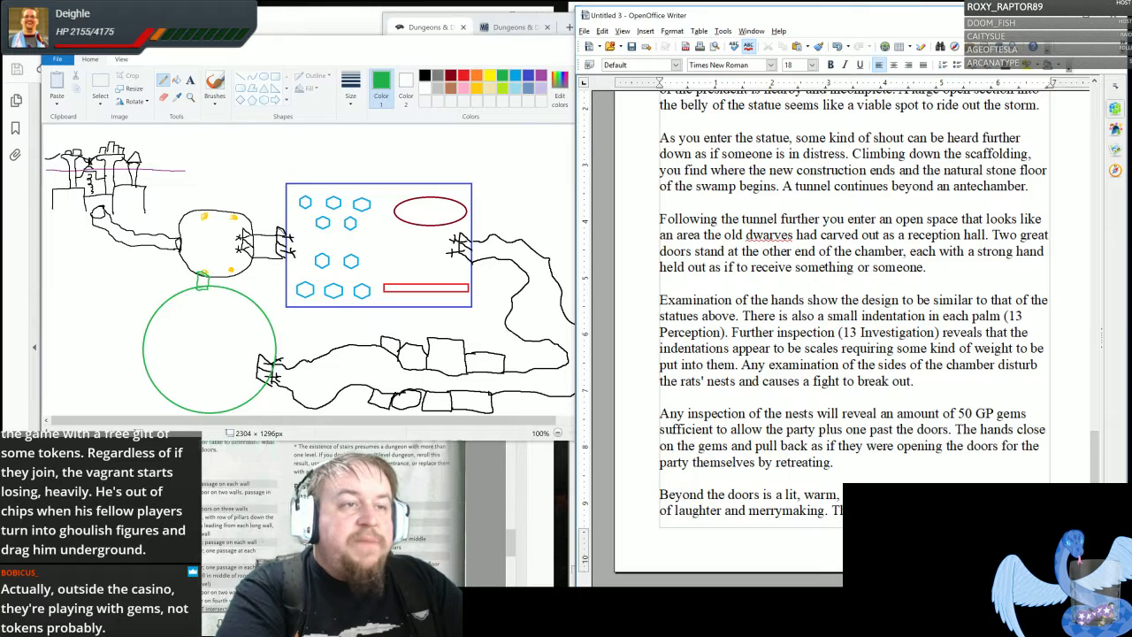
- Add the sentence "The PCs will find that cosmetically they are all dressed in period clothes appropriate to old, high dwarven fashion."
text(they are al)
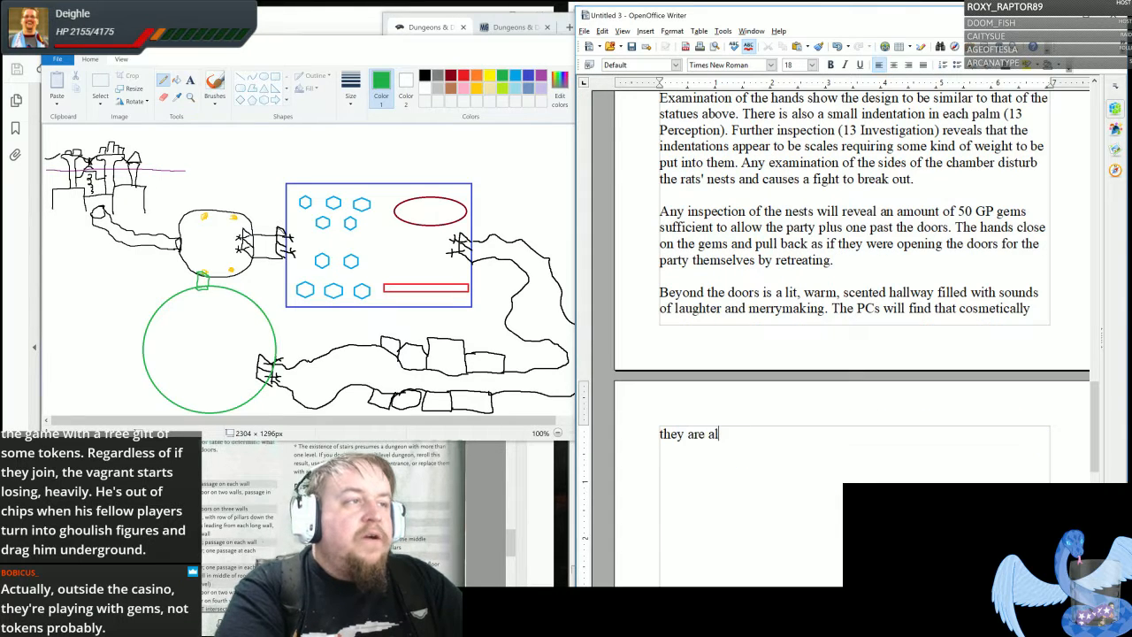
text(l dressed in perio)
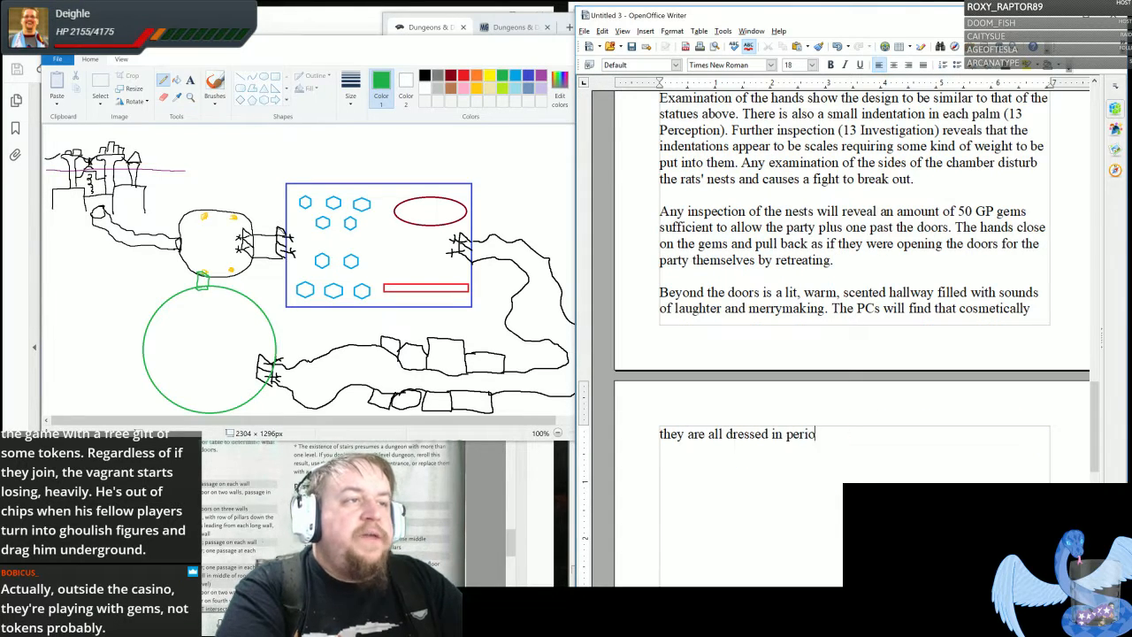
text(d clothes )
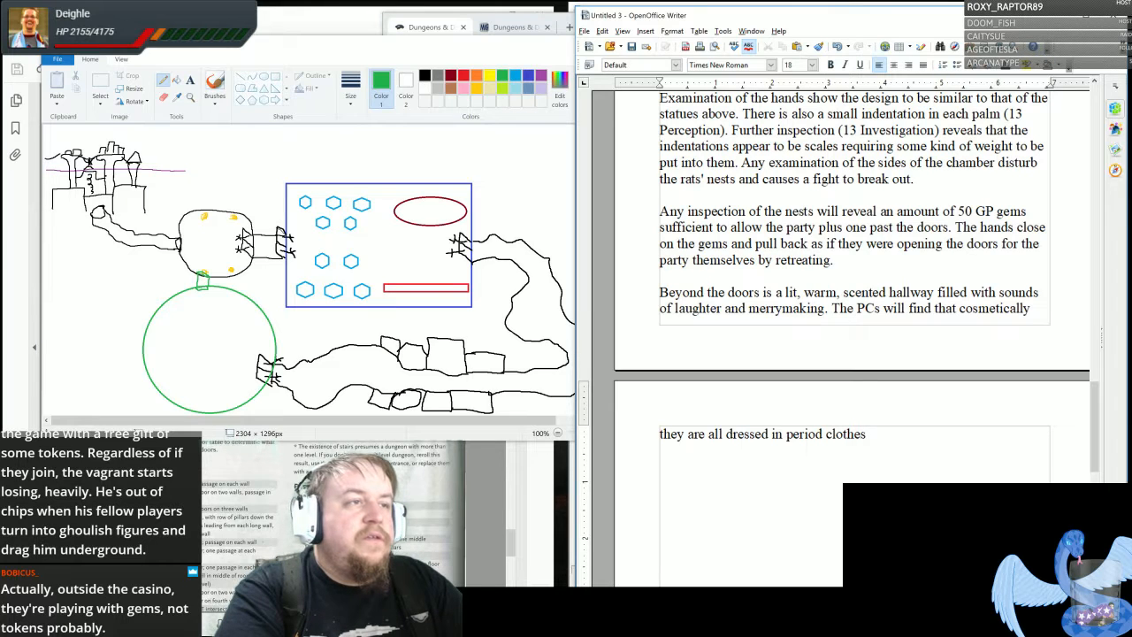
text(appropr)
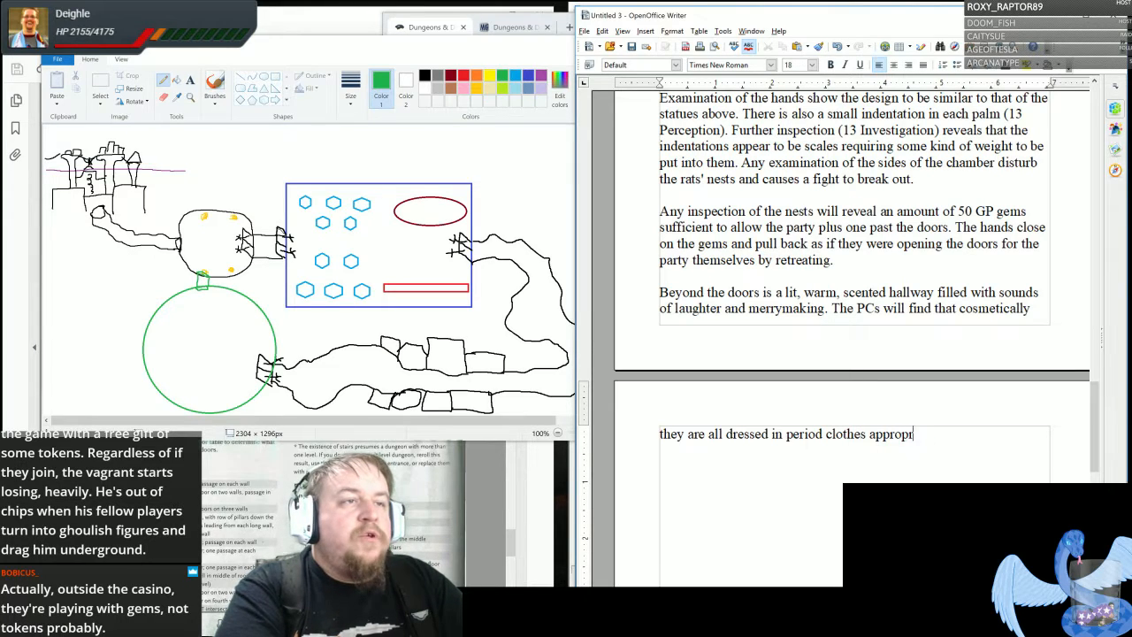
text(iat e)
key(BackSpace)
key(BackSpace)
text(e to )
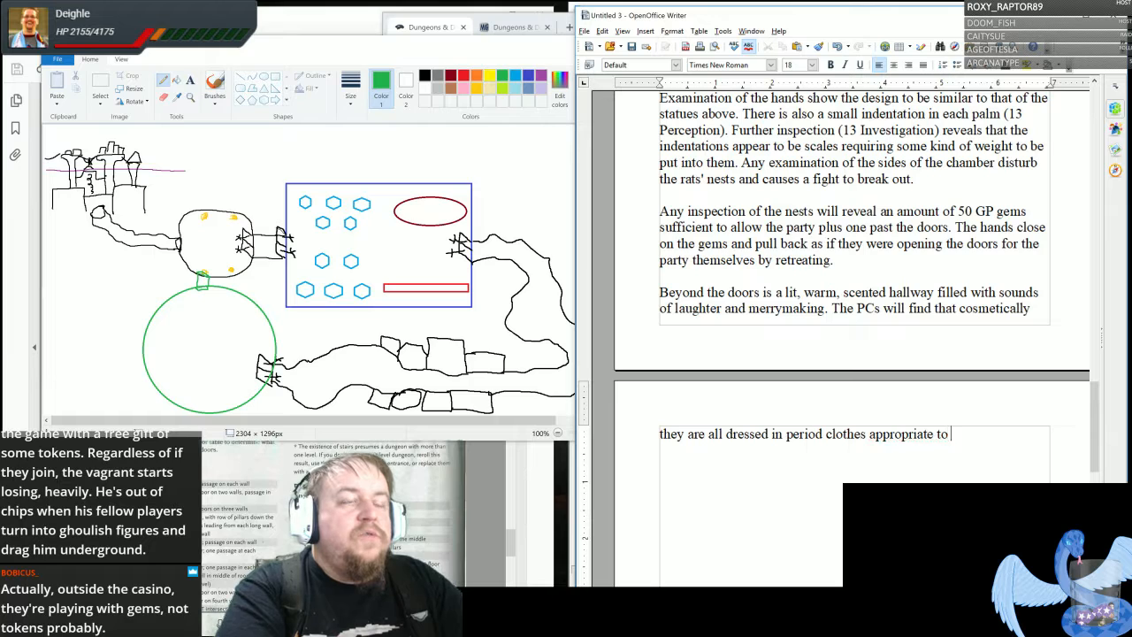
text(old, high dw)
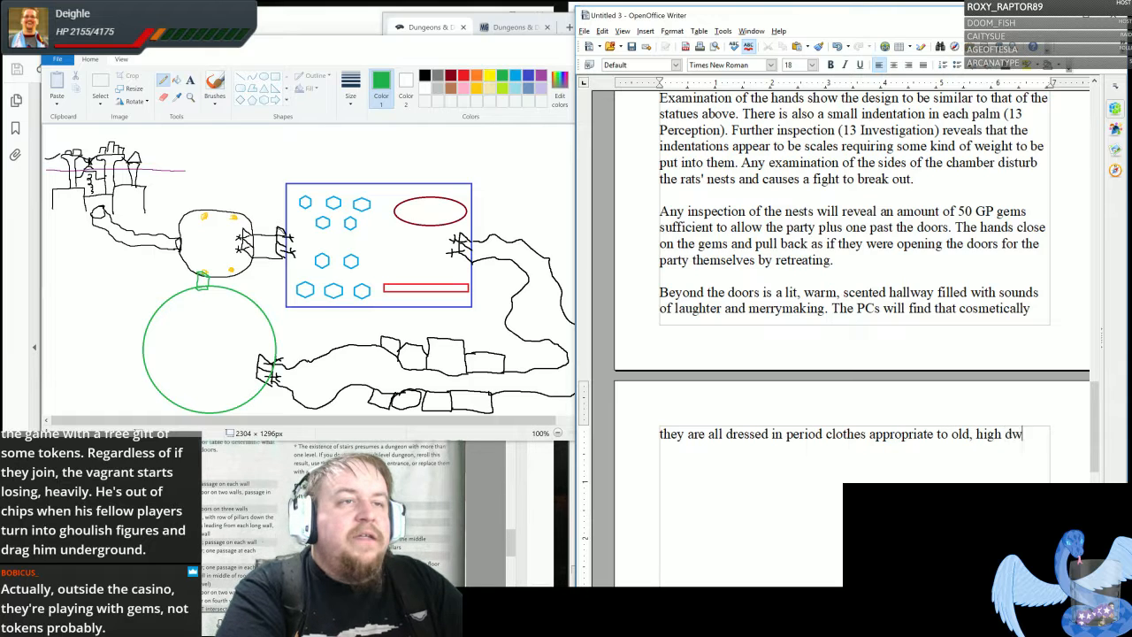
text(arven fashion.)
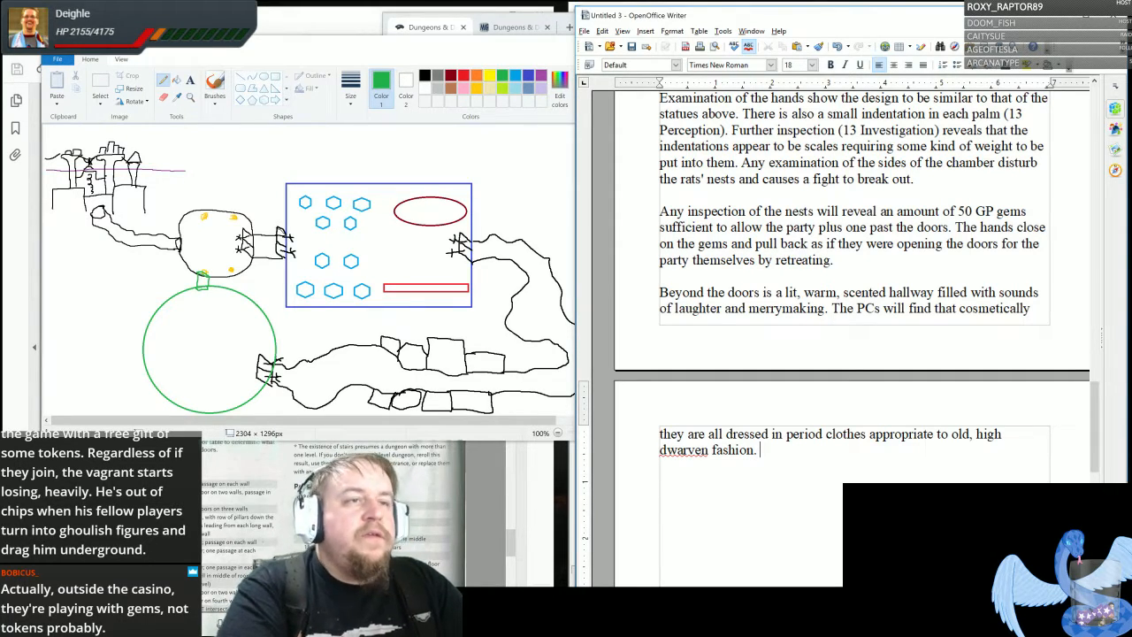
- Add the sentence "The doors behind them close and the ones in front will open revealing a grand, immaculate casino."
text(The)
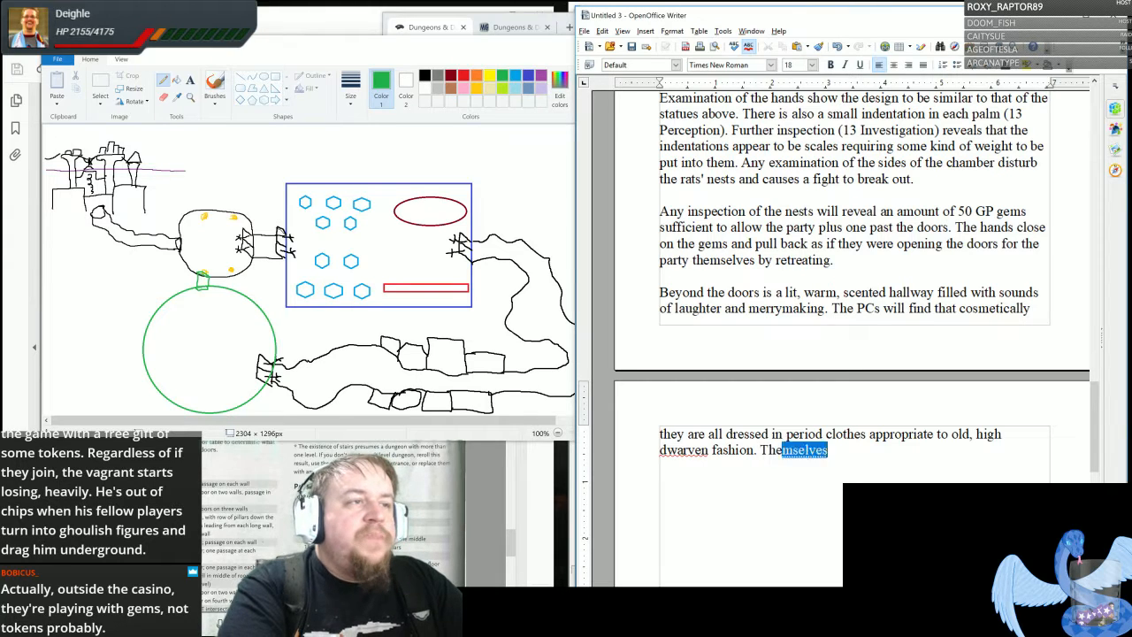
text( doors behind them close a)
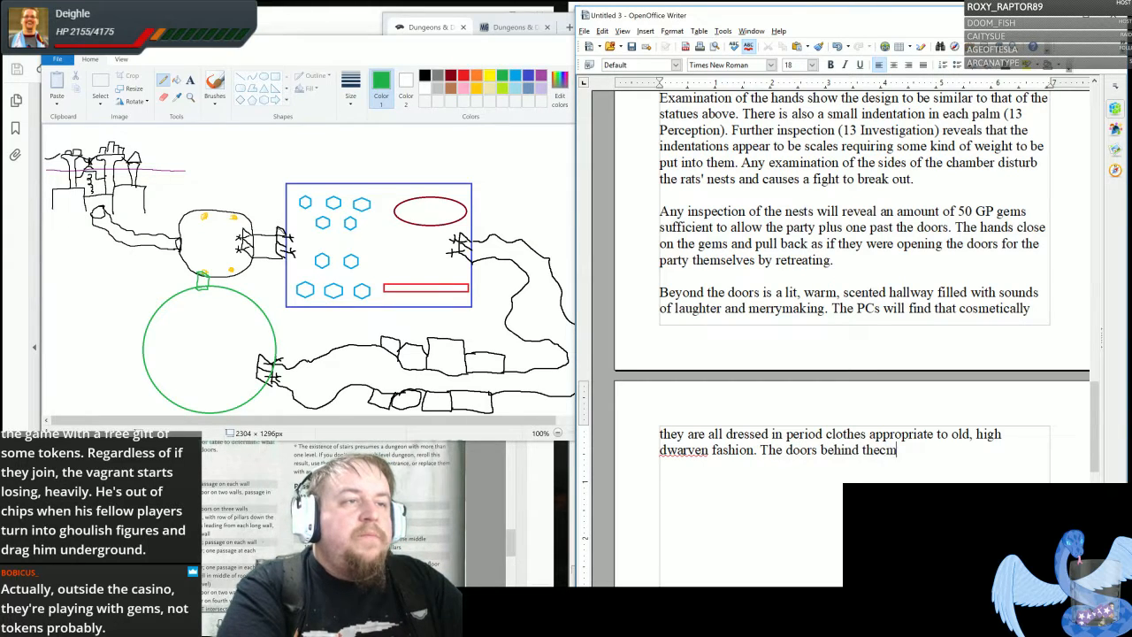
text(nd the )
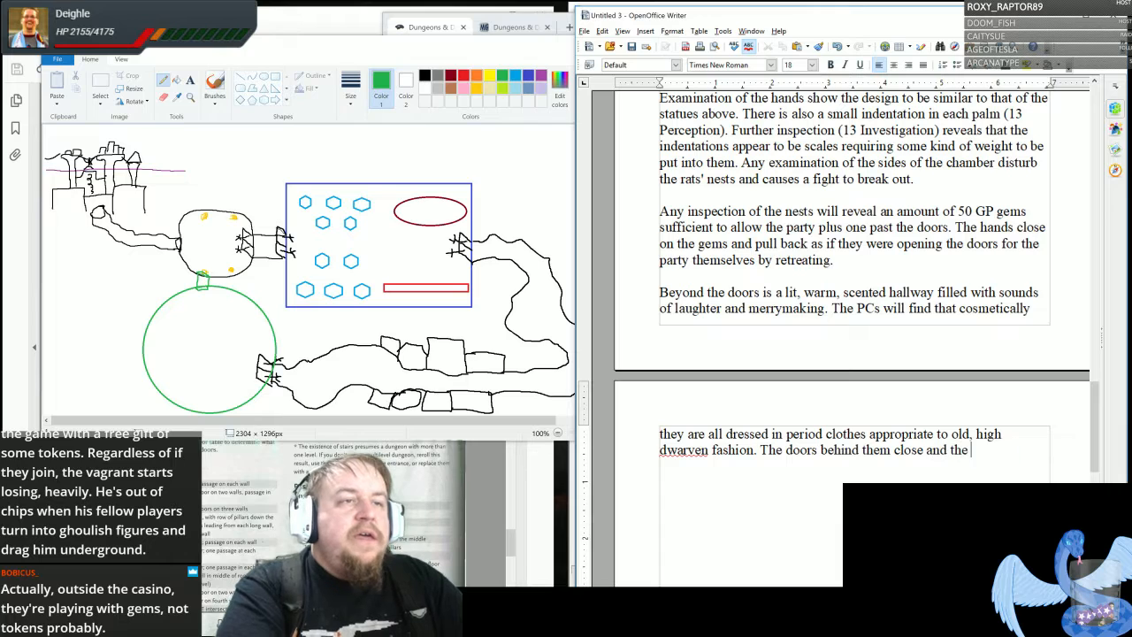
text(ones in front will open re)
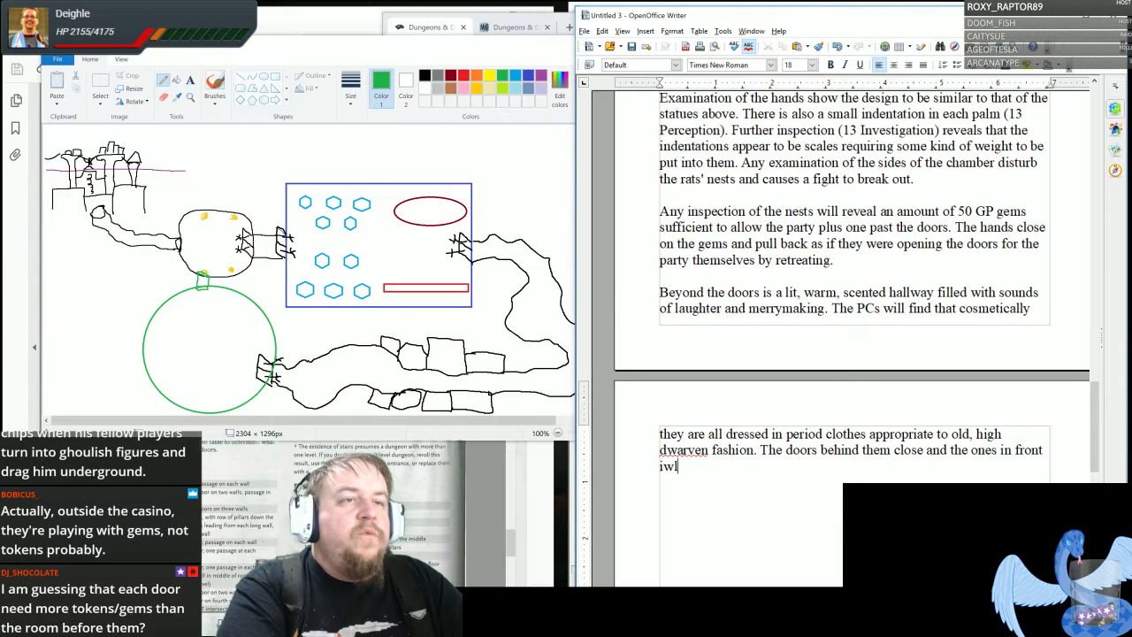
text(veal)
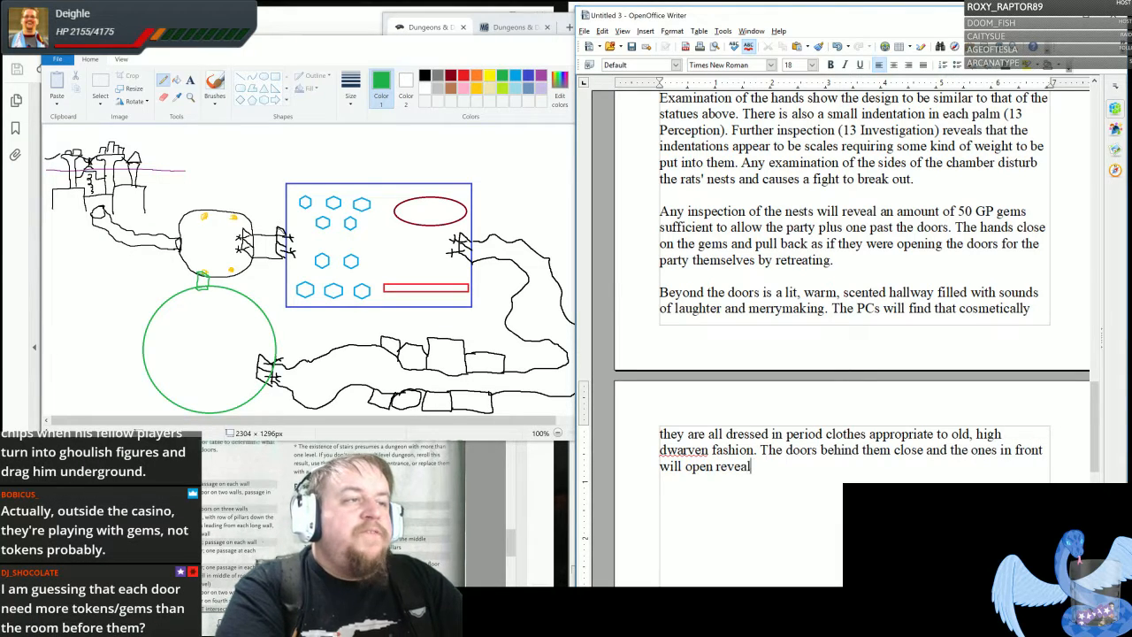
text(ing a grand, )
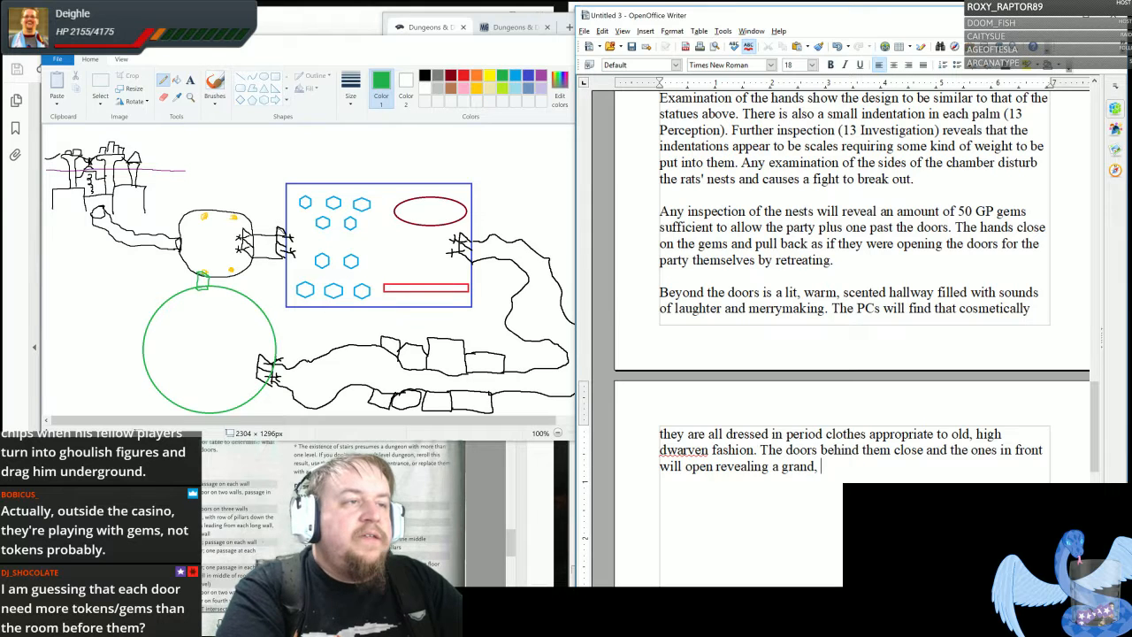
text(immaculate casino)
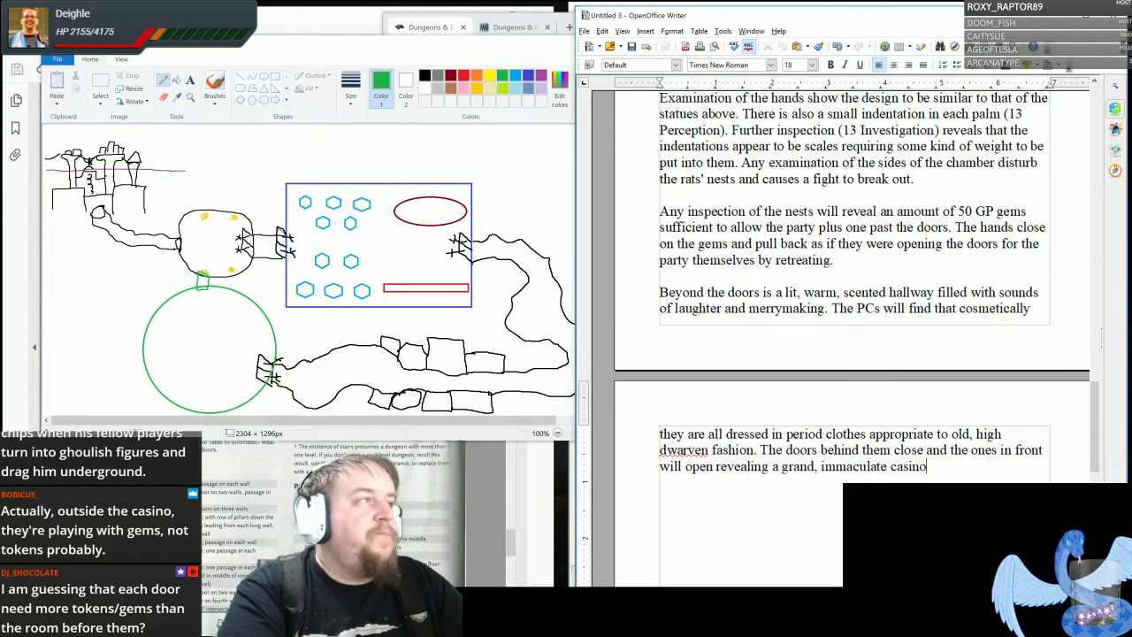
text(. The hands )
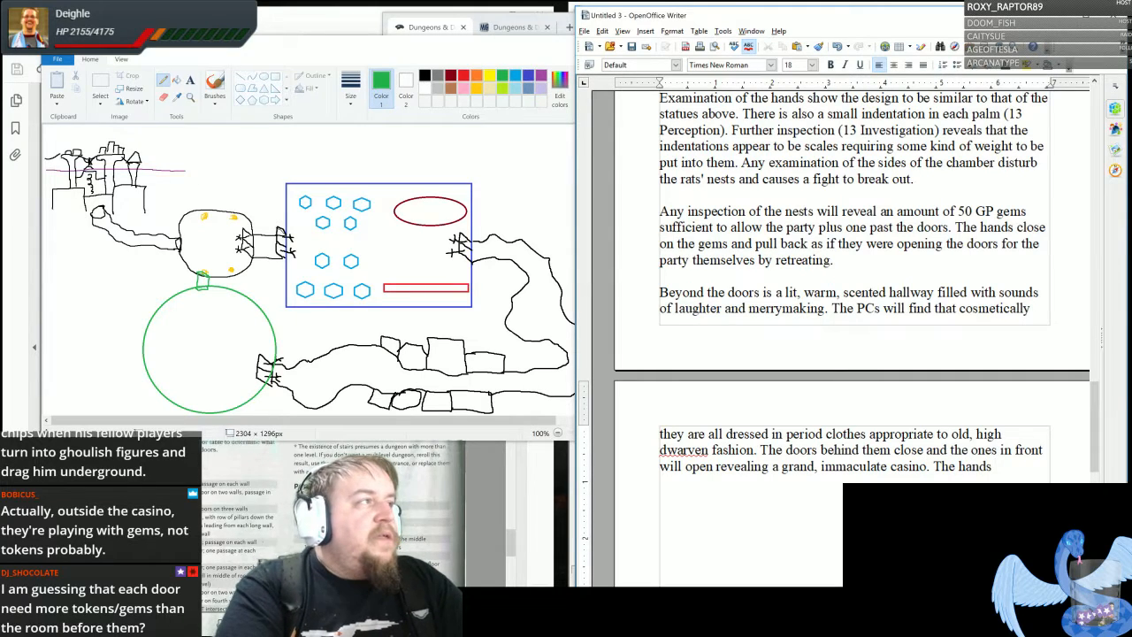
text(reach aro)
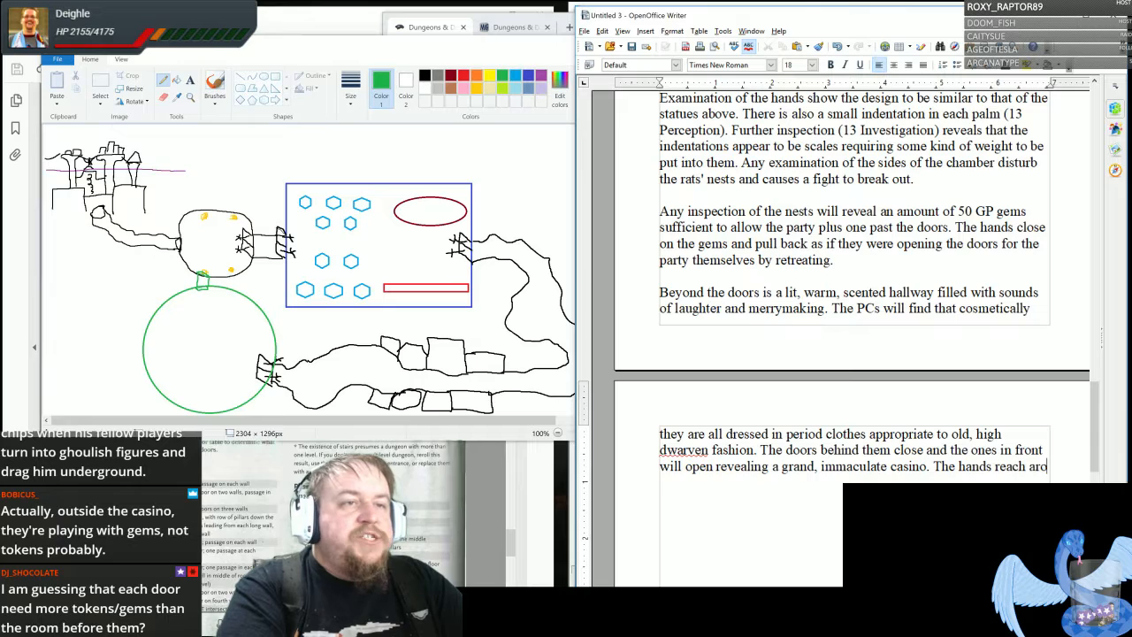
text(und the ope)
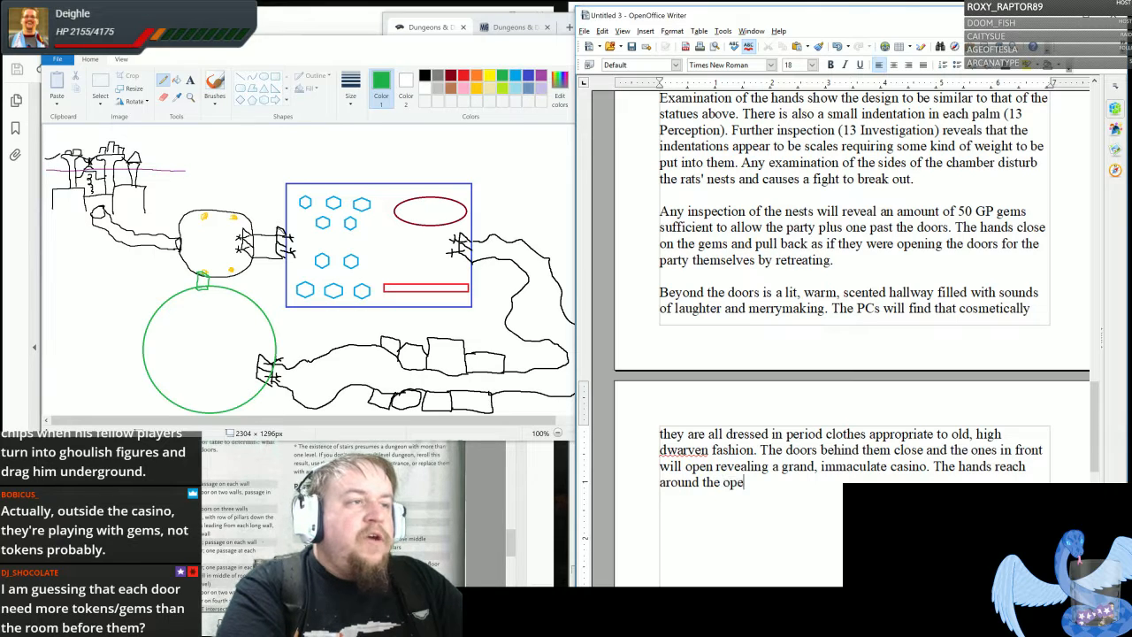
text(n doors to pres)
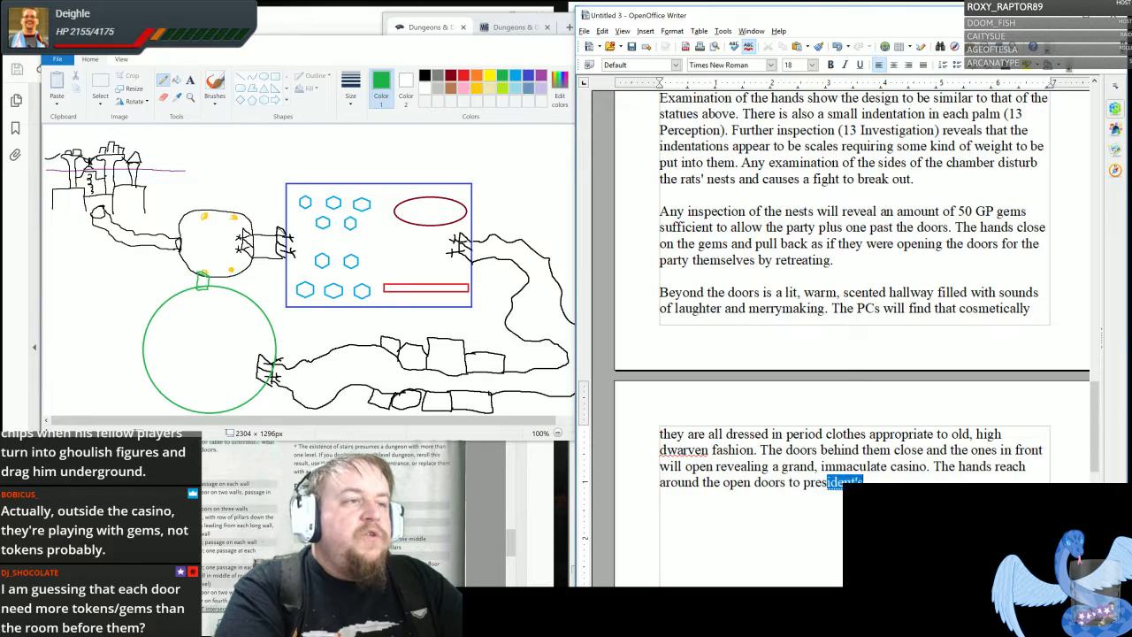
text(ent the gams back to the party)
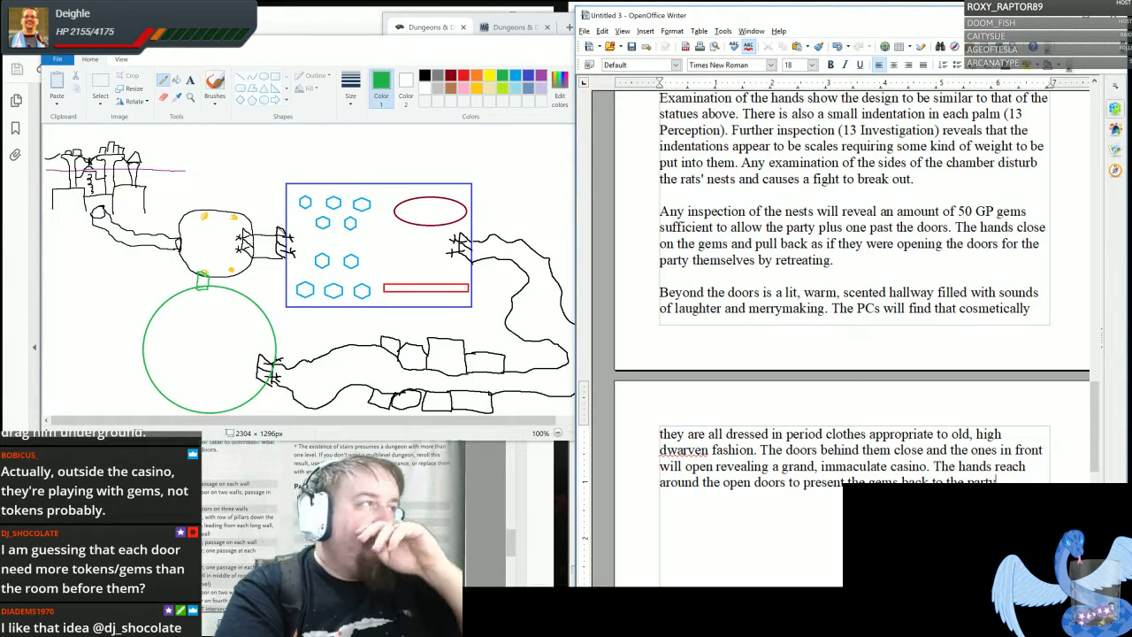
- Add "The hands reach around the open doors to present the gems back to the party." and leave a blank line for a new paragraph
text(and)
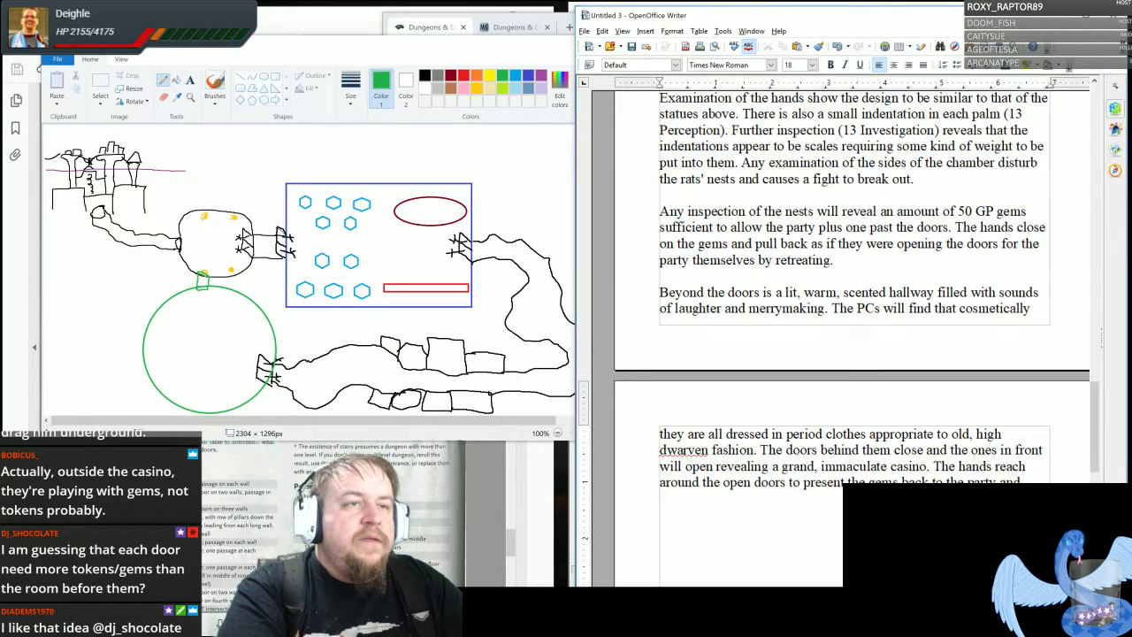
key(BackSpace)
key(BackSpace)
key(BackSpace)
key(BackSpace)
key(BackSpace)
text(.)
key(Return)
key(Return)
- Write the new paragraph's opening text, beginning "From here, the group can explore" and ending "more close behind them."
text(F)
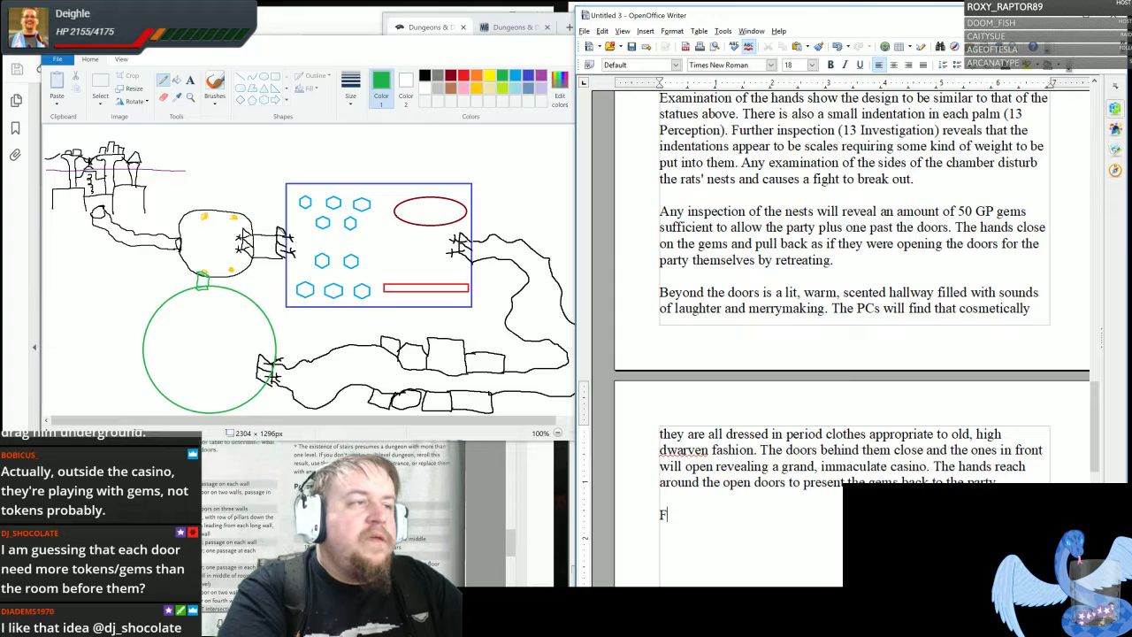
text(rom here, the gro)
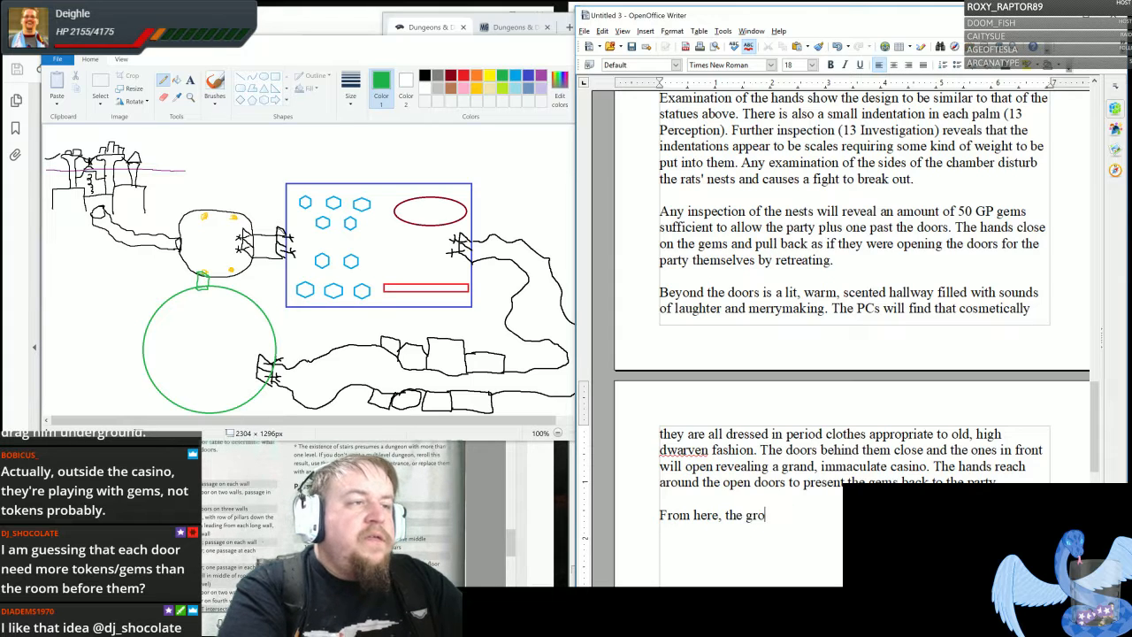
text(up can explor)
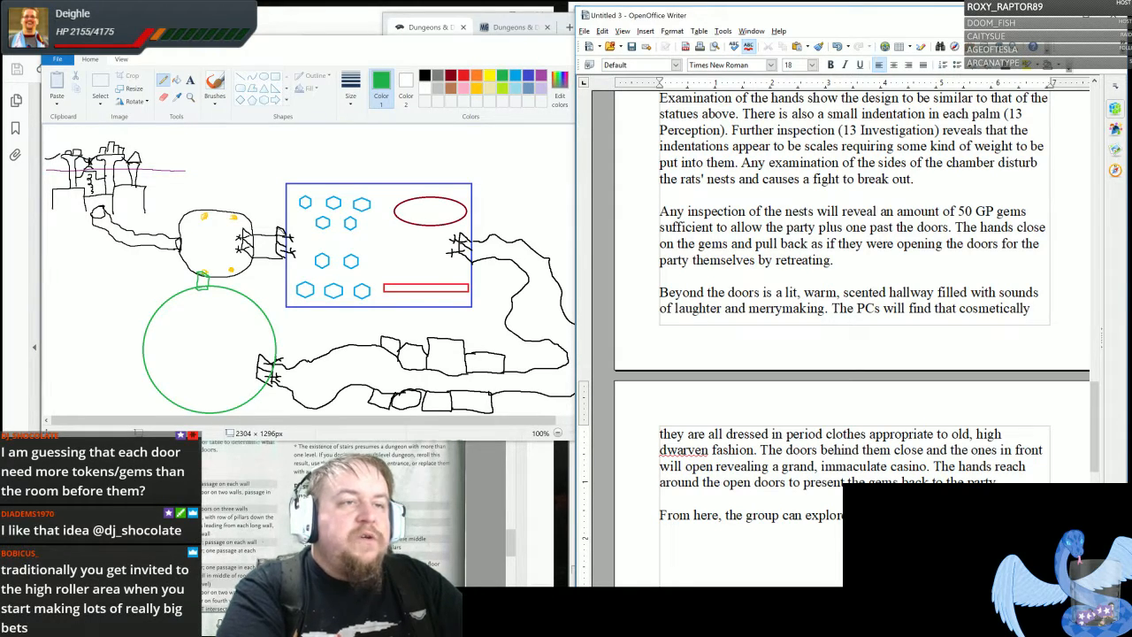
text(more close b)
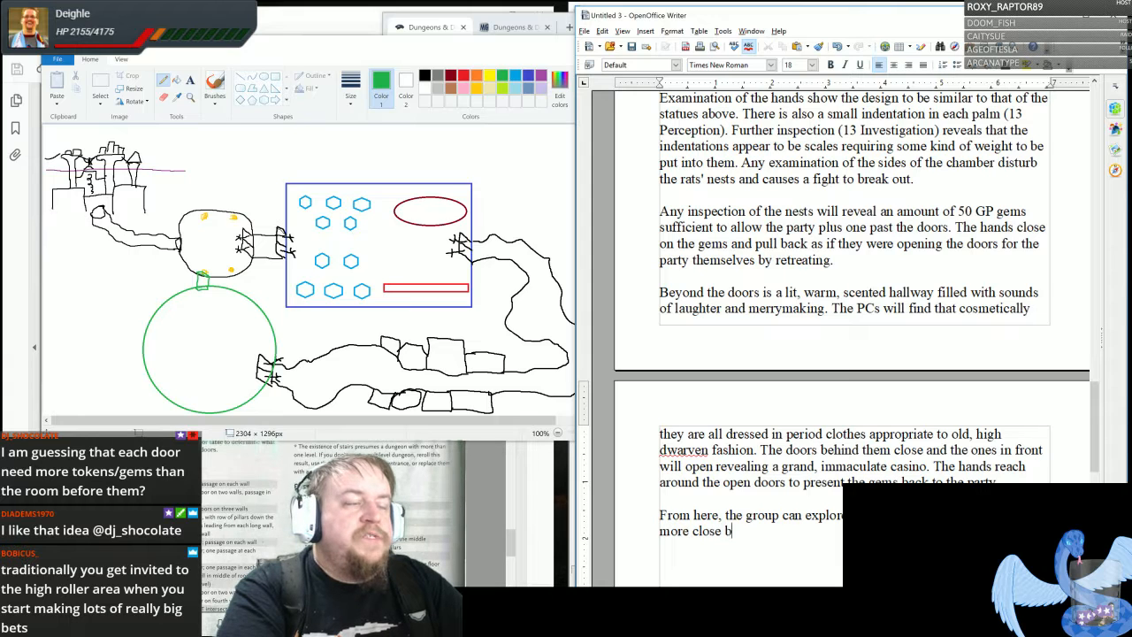
text(ehind them.)
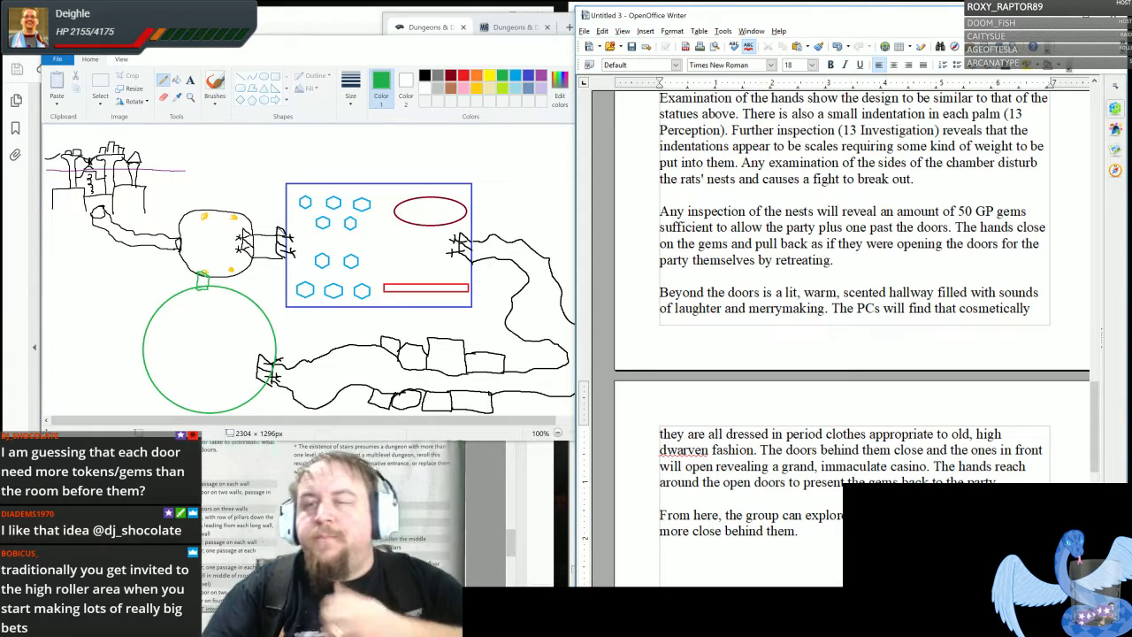
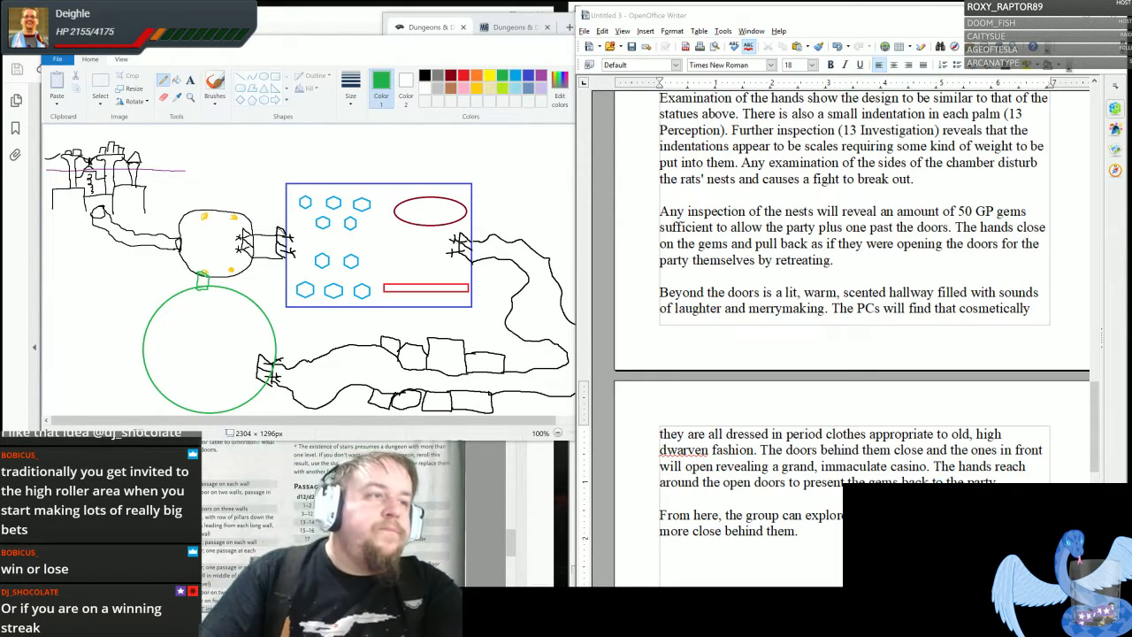
- Below the "From here, the group can explore" paragraph, add the heading "MAIN CASINO FLOOR" after a blank line
scroll(838, 309, down, 3)
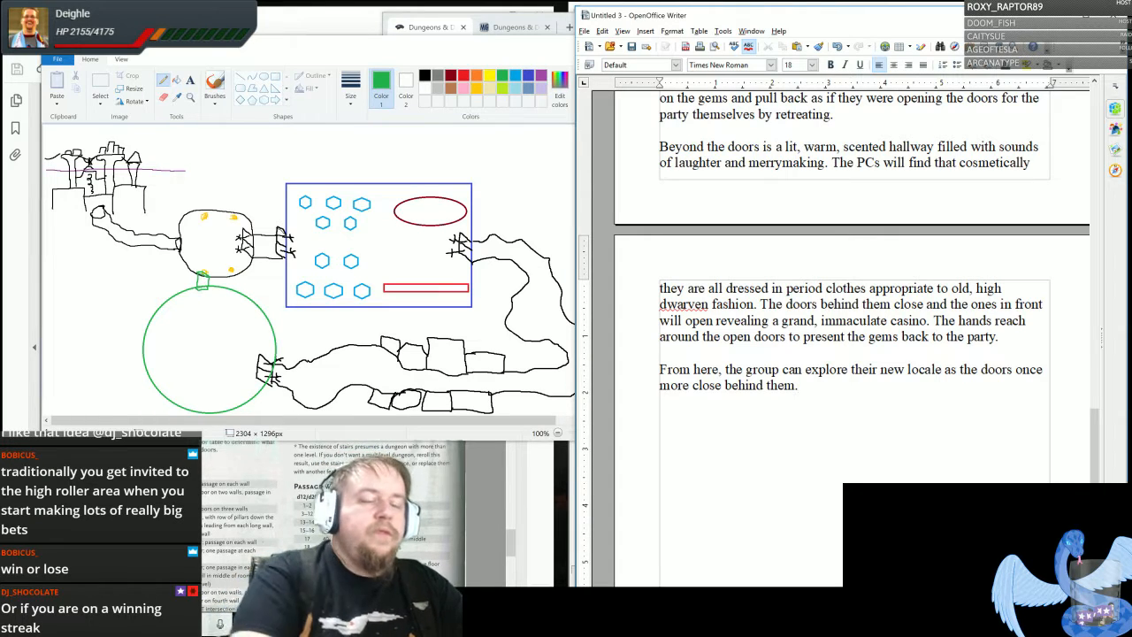
key(Return)
text(MAI)
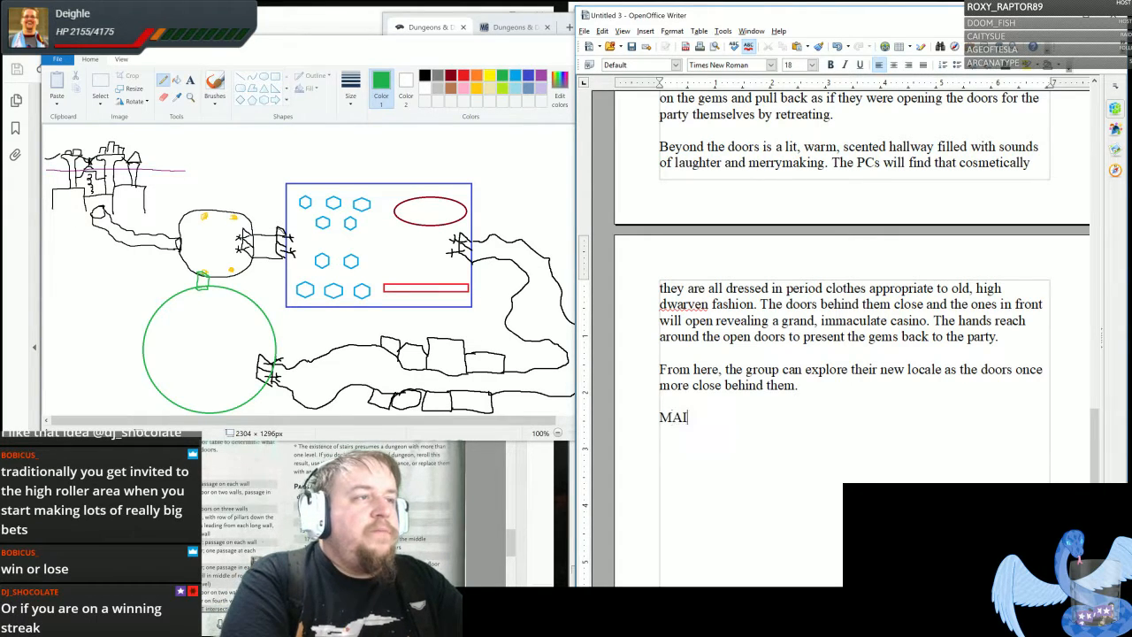
text(N CA)
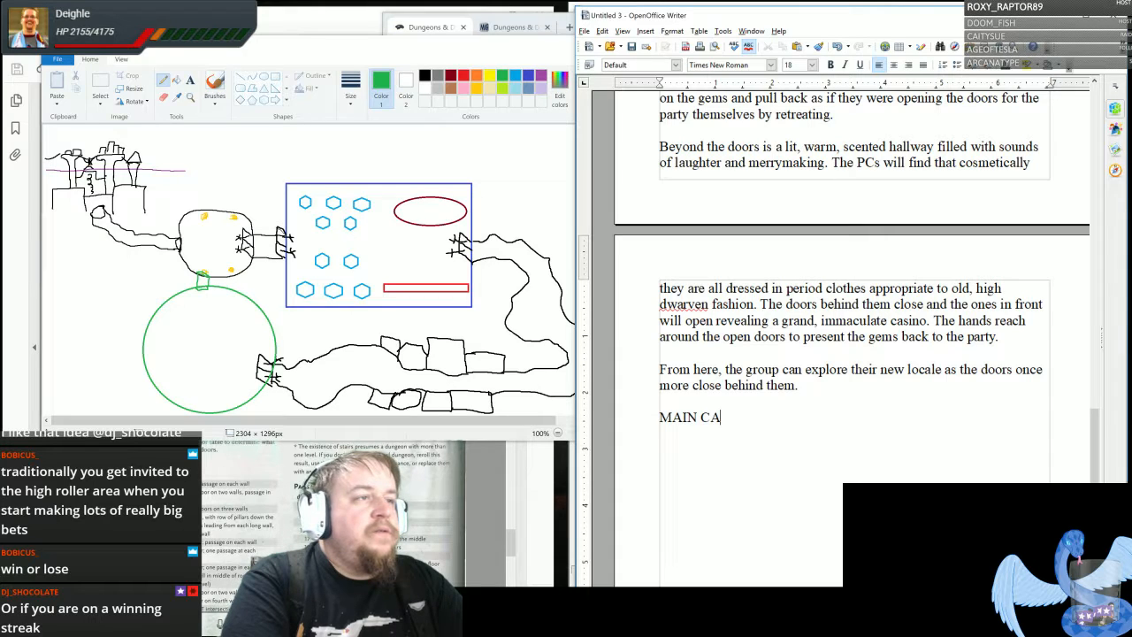
text(SINO FLOOR)
key(Return)
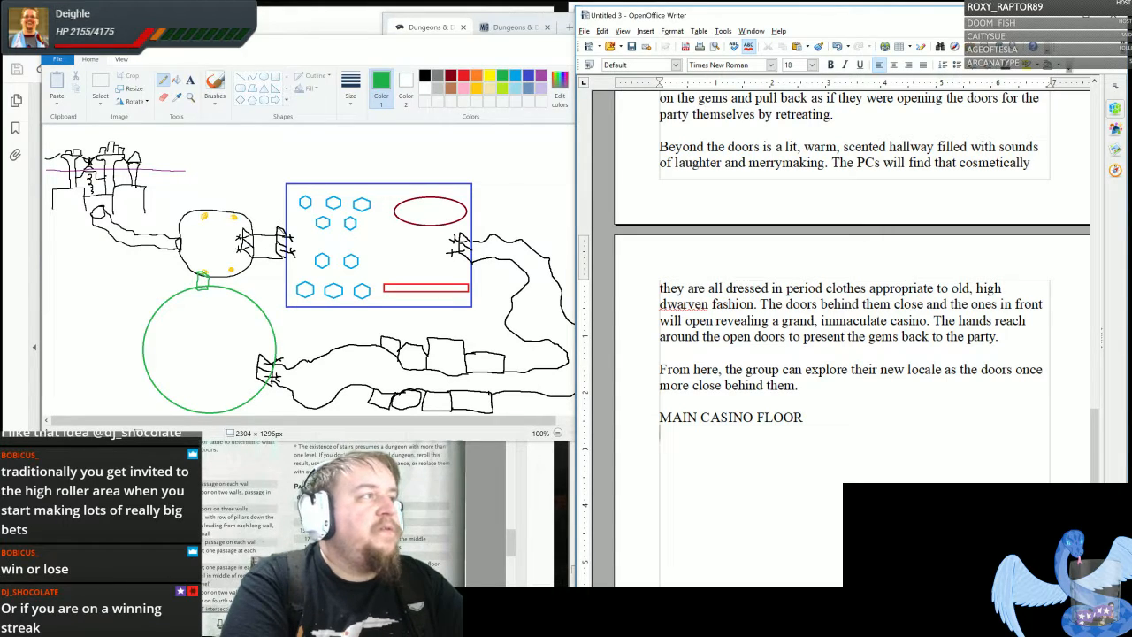
- List "10 different games of chance" and "1 fighting arena" on separate lines under the MAIN CASINO FLOOR heading
text(10 di)
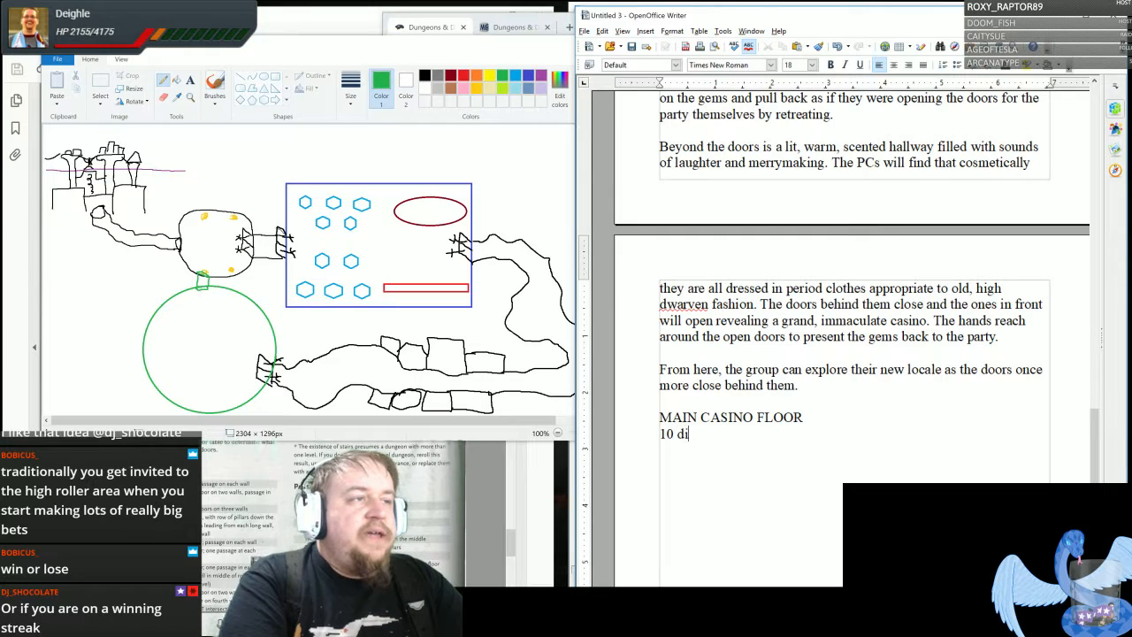
text(fferent games of chance)
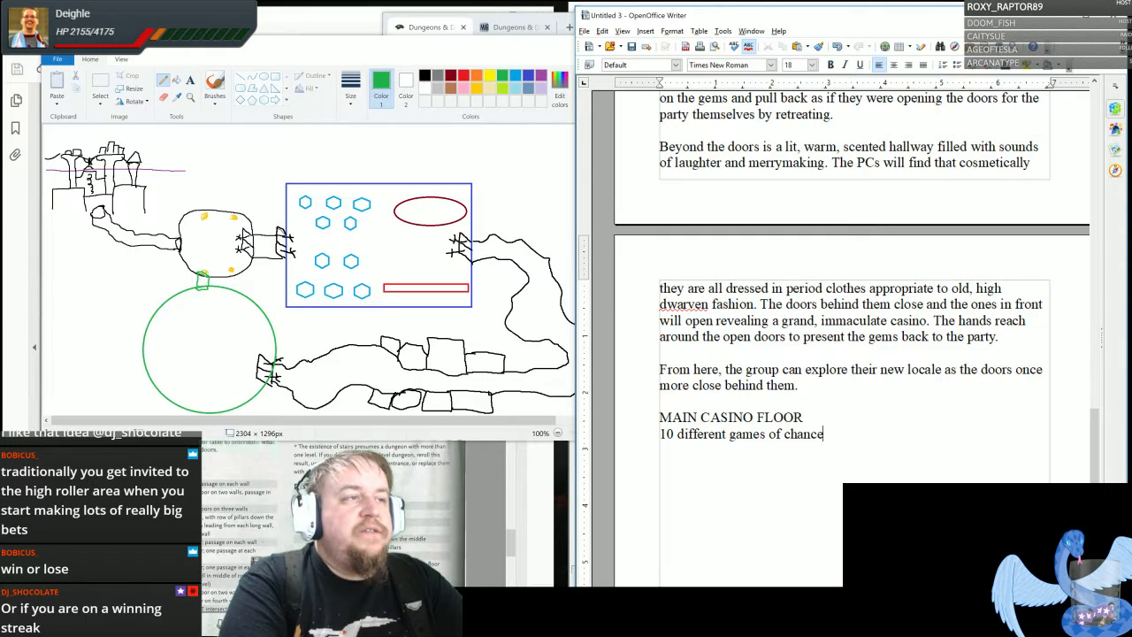
key(Return)
text(1)
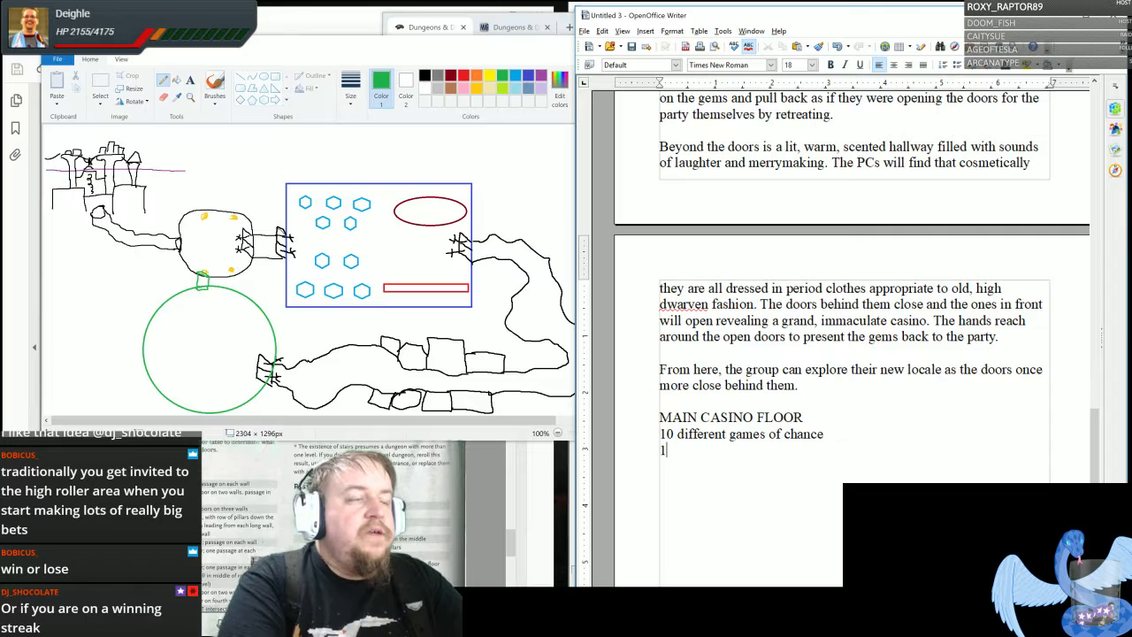
text( fighti)
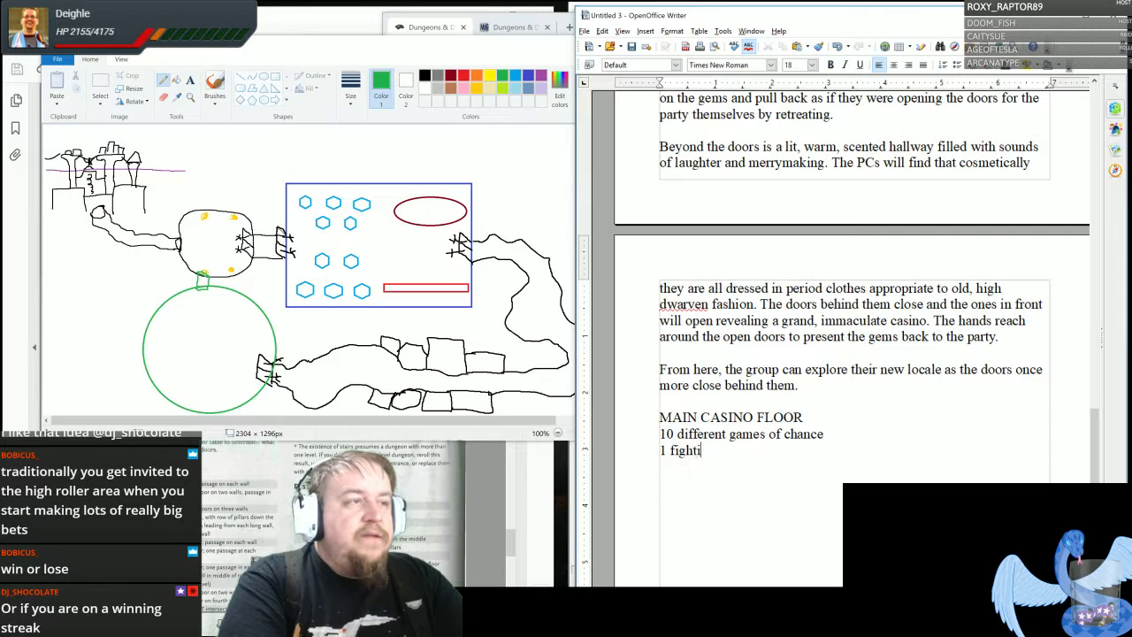
text(ng arena)
key(Return)
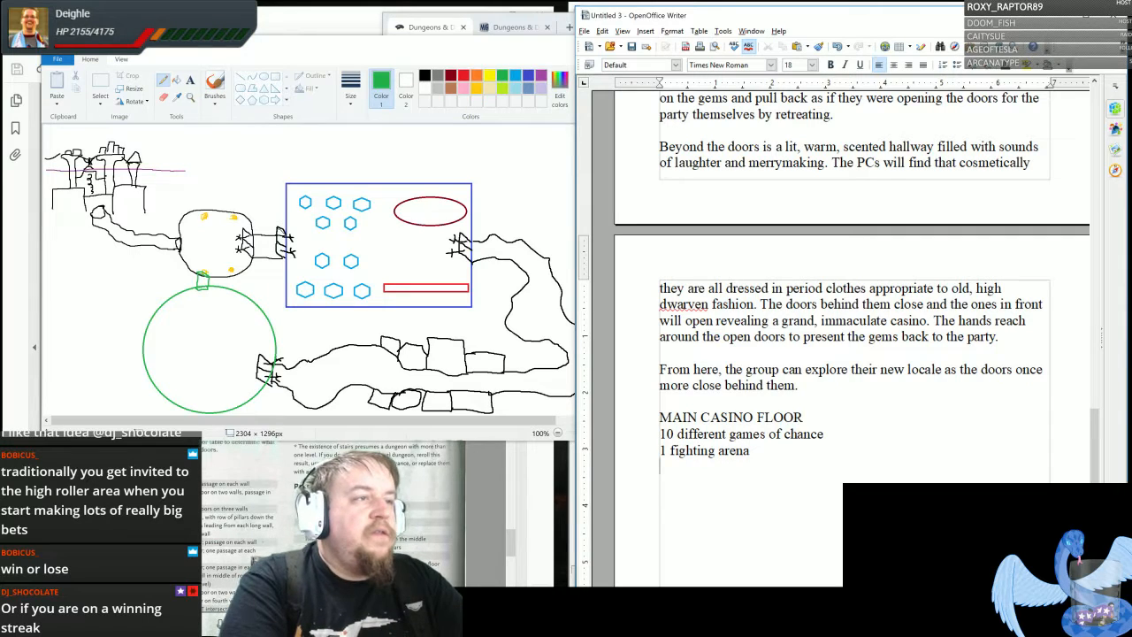
- Add the list line "1 bar and stage area for dining and performances"
text(1 ba)
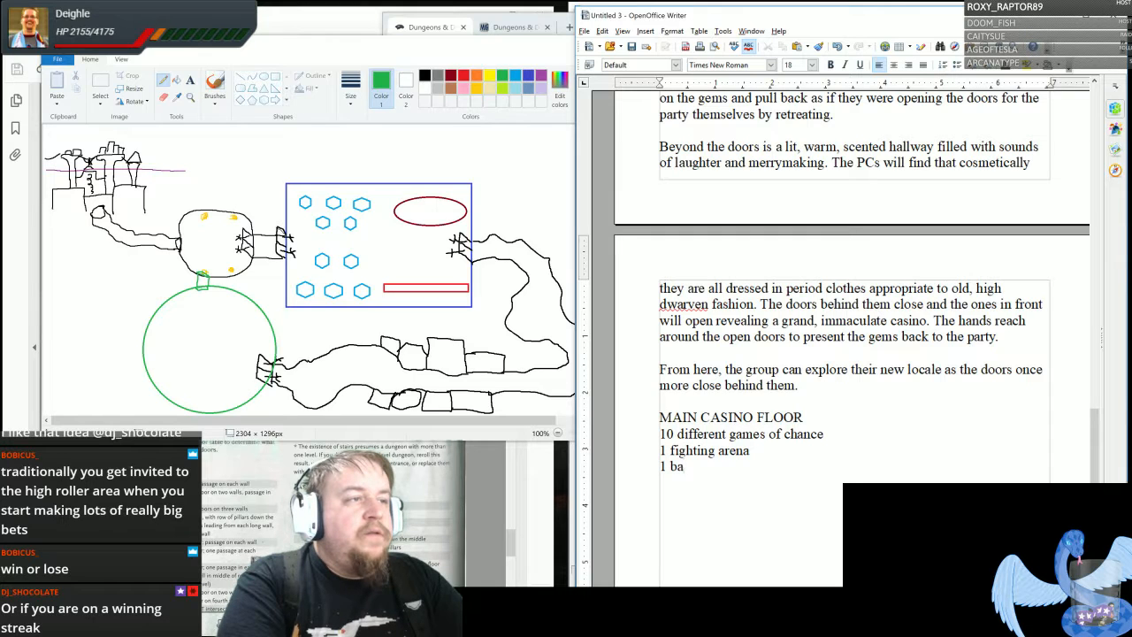
text(r and stag)
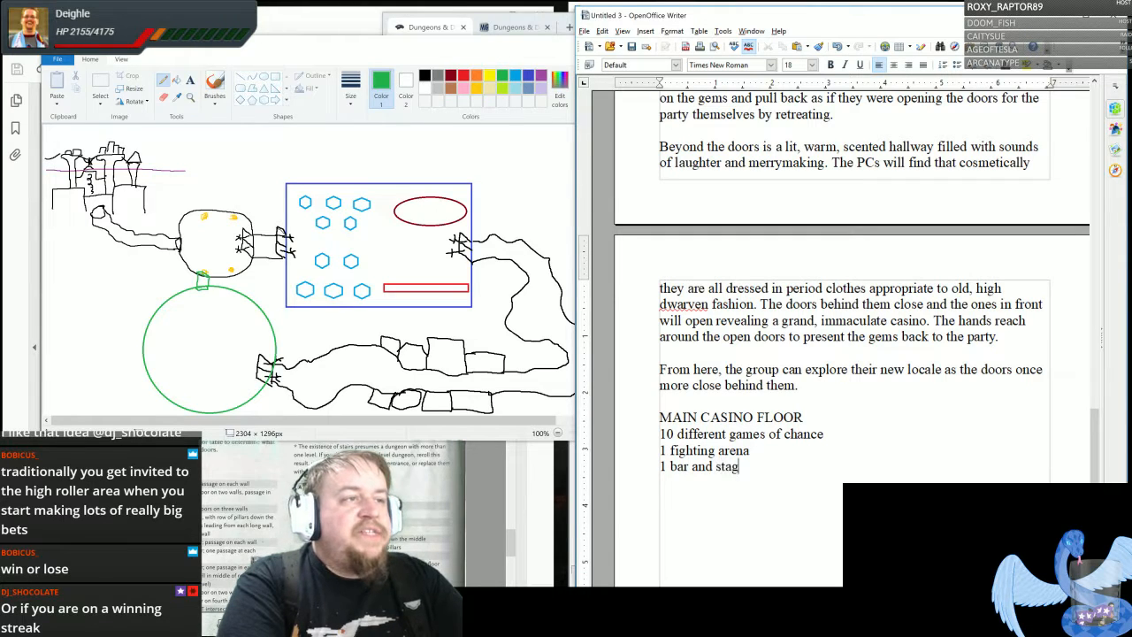
text(e area for )
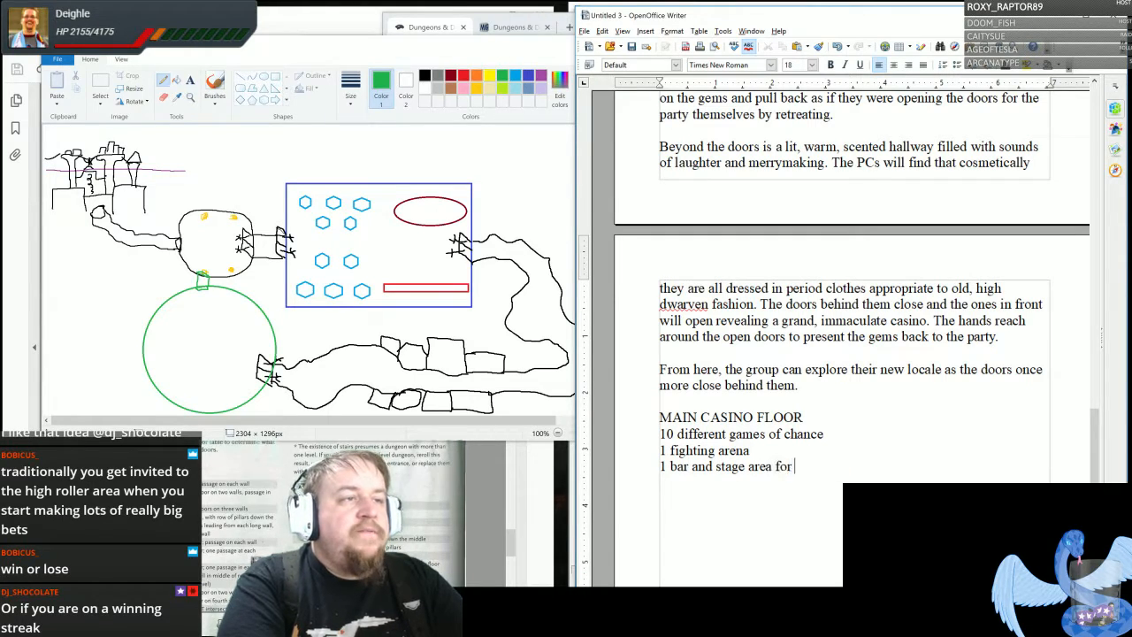
text(din)
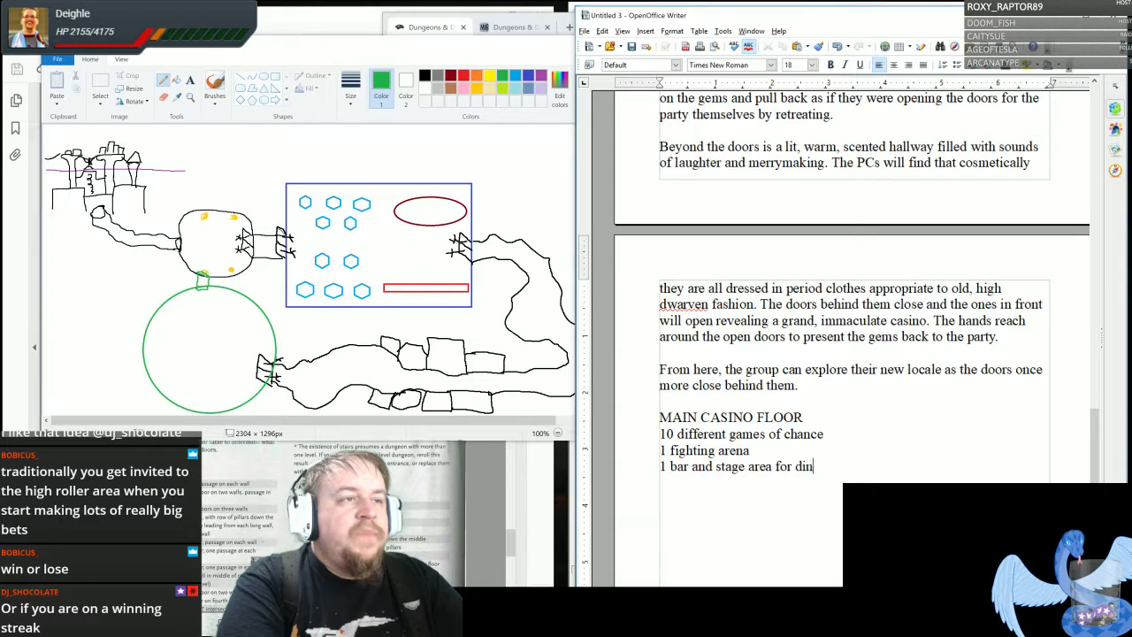
text(ing and perfor)
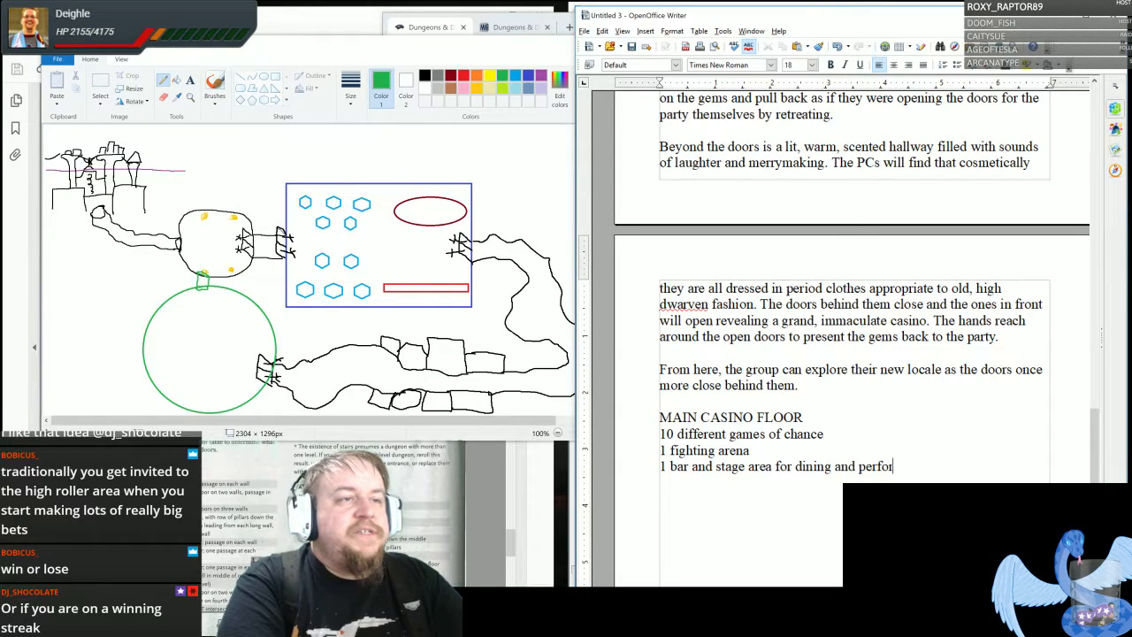
text(mances)
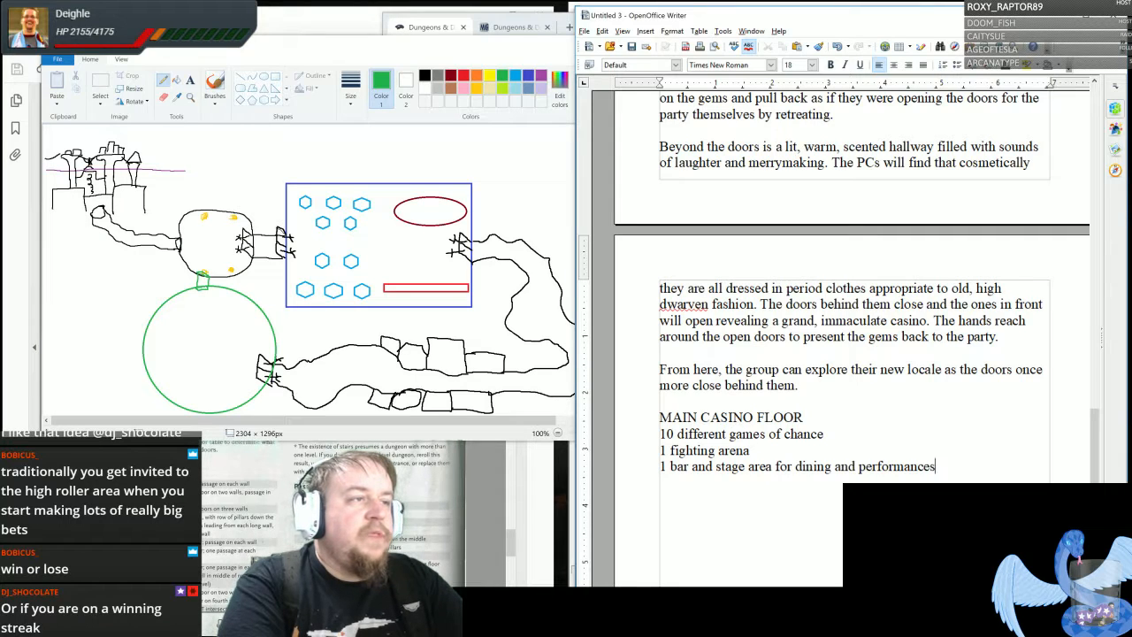
key(Return)
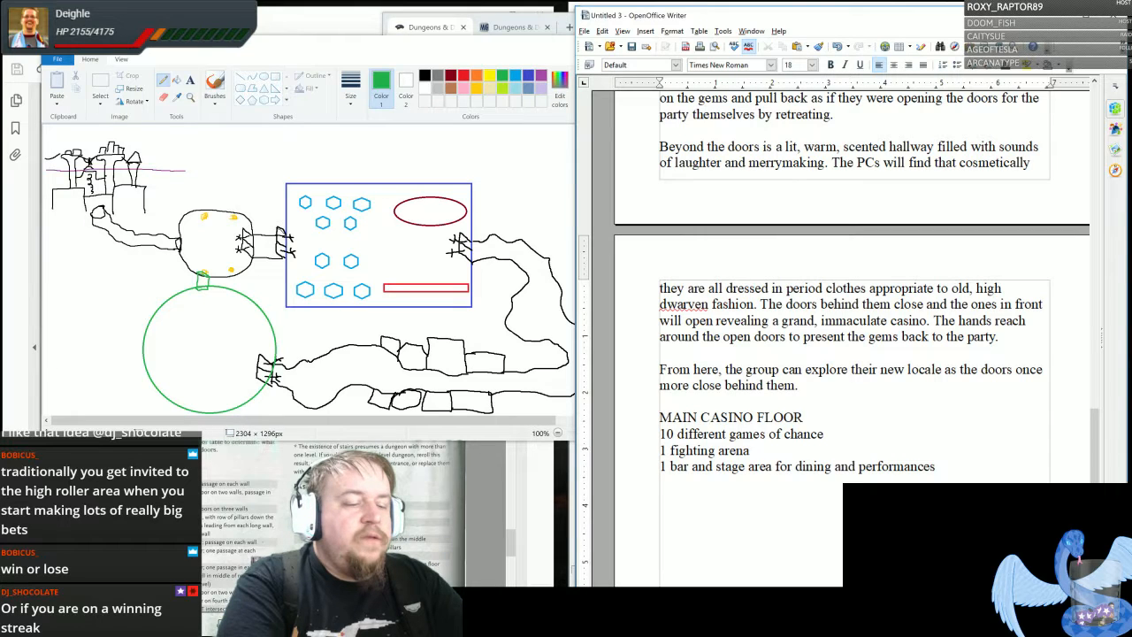
- Begin the next list line with "Another set of hands across from the doors that appear"
text(Another set of)
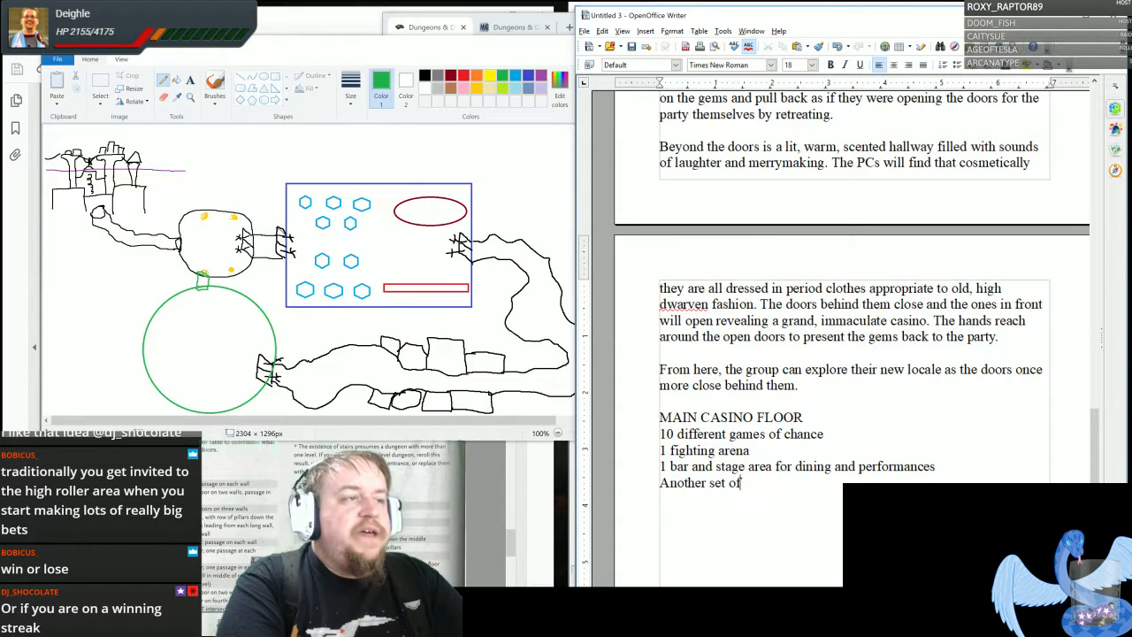
text( hands across )
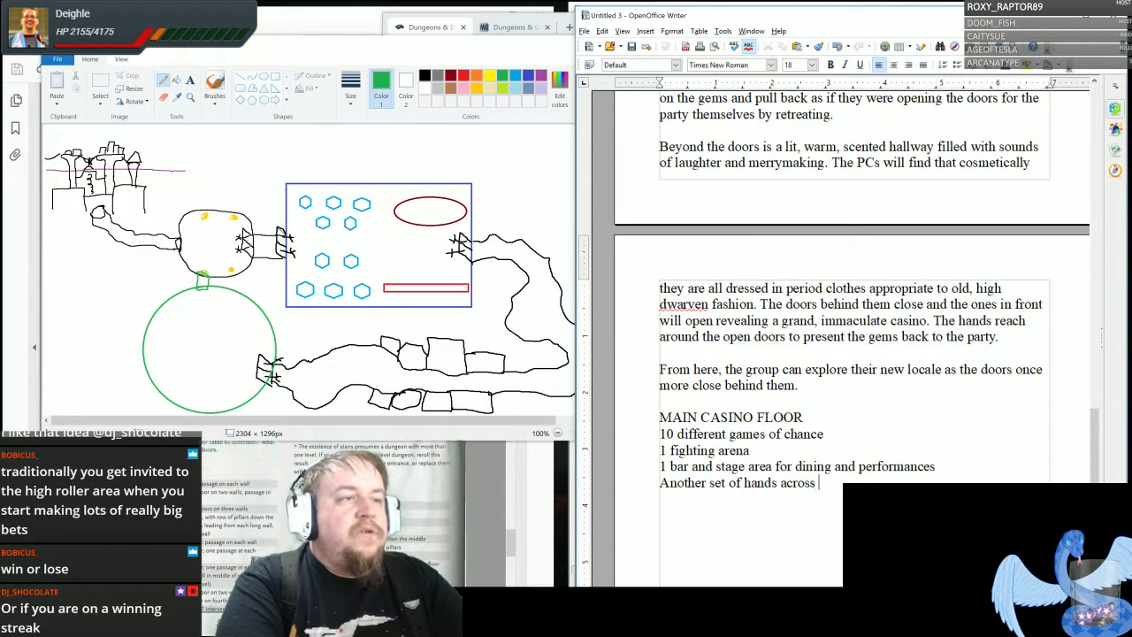
text(from the door)
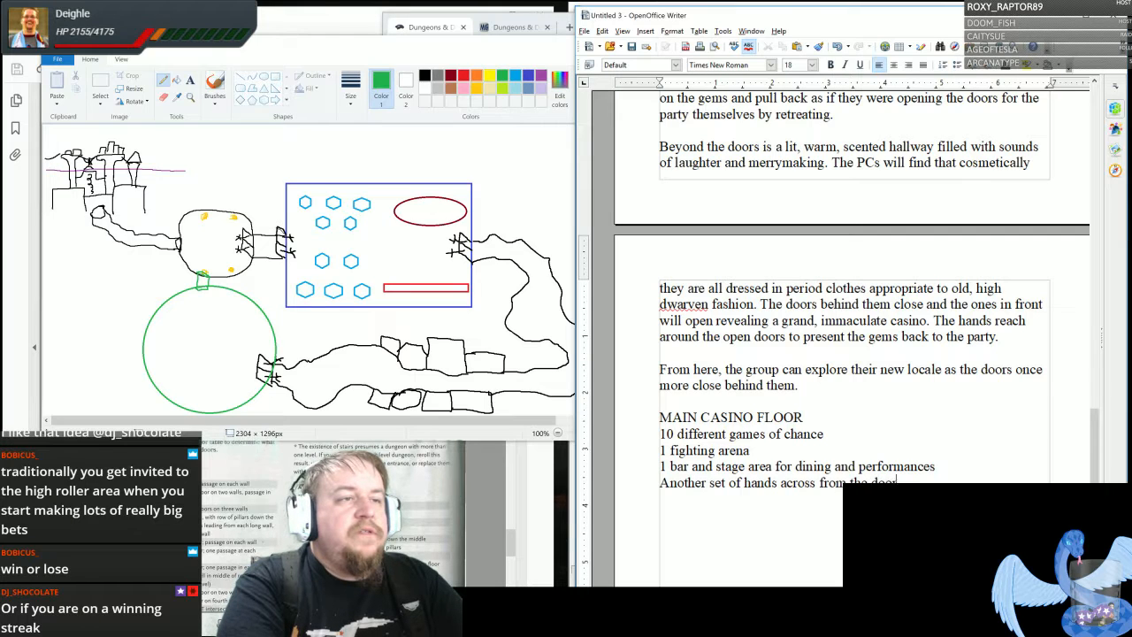
text(s that are)
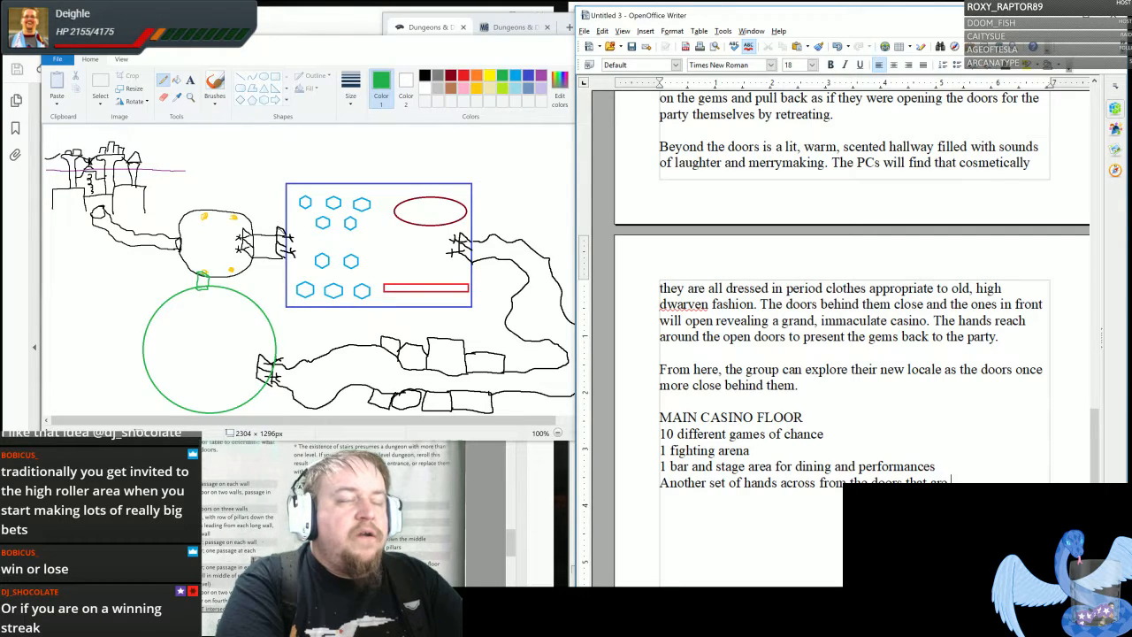
key(BackSpace)
key(BackSpace)
key(BackSpace)
key(BackSpace)
text(appear)
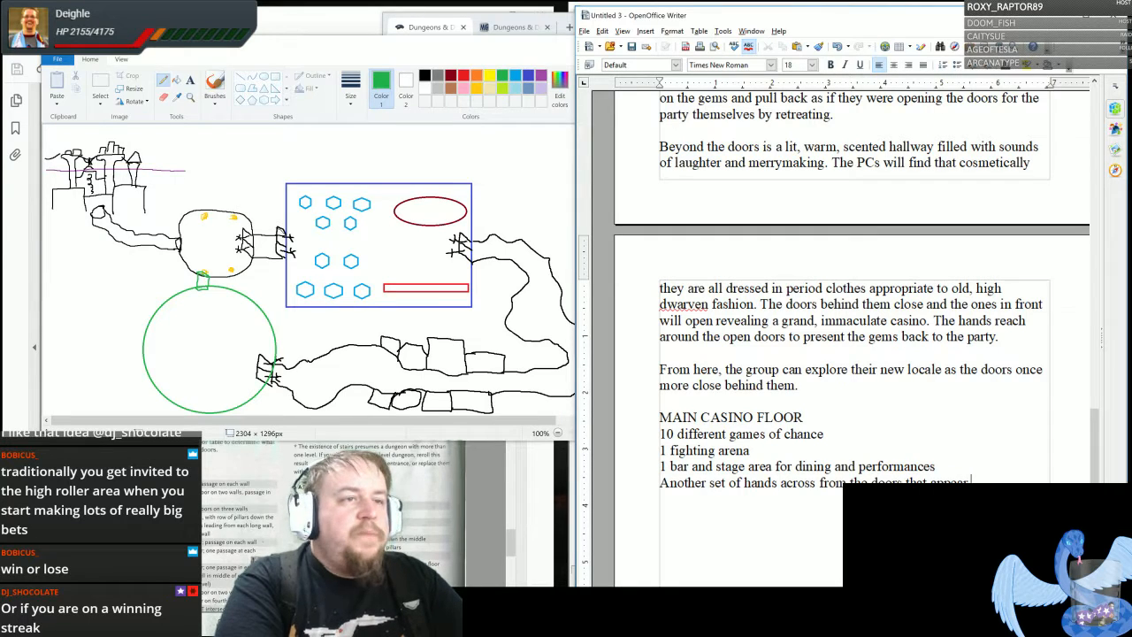
text( fi)
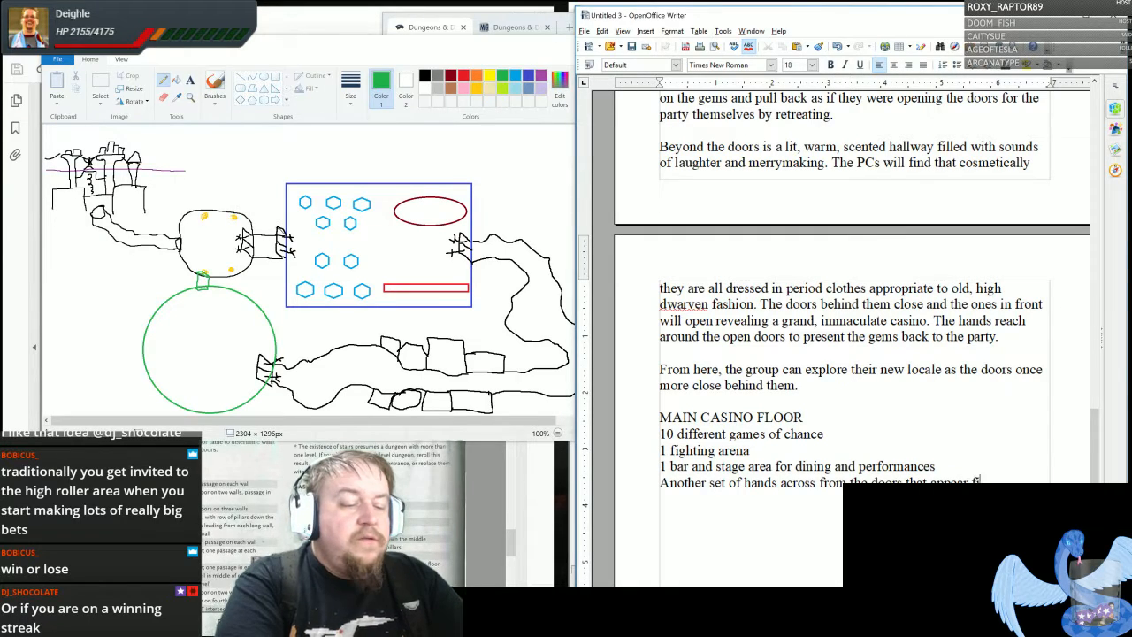
text(ner and require )
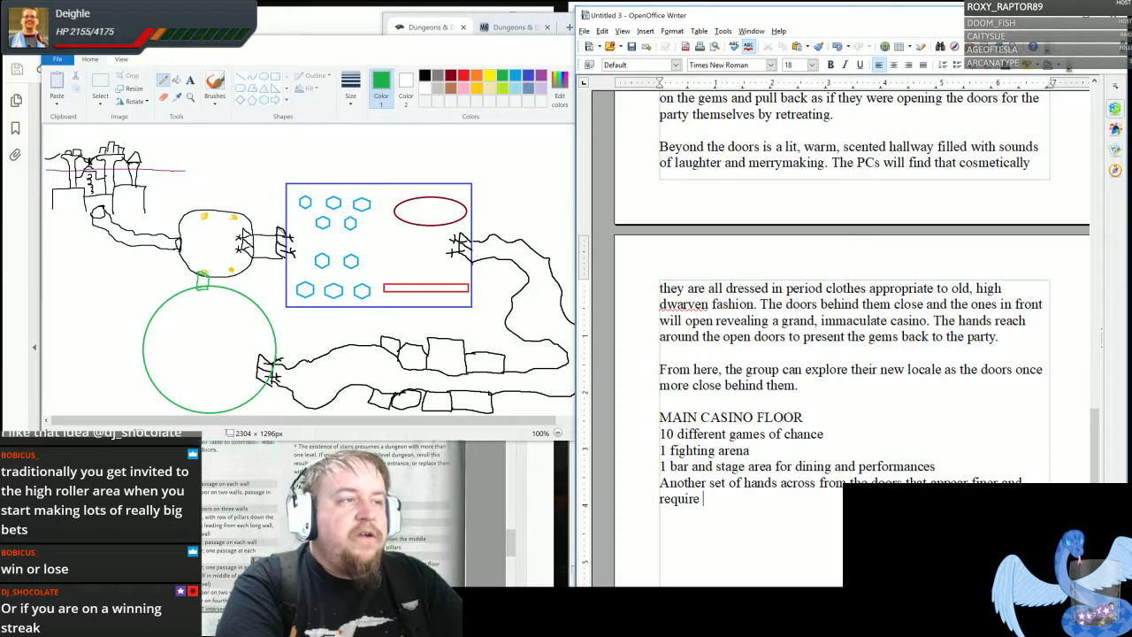
text(some different)
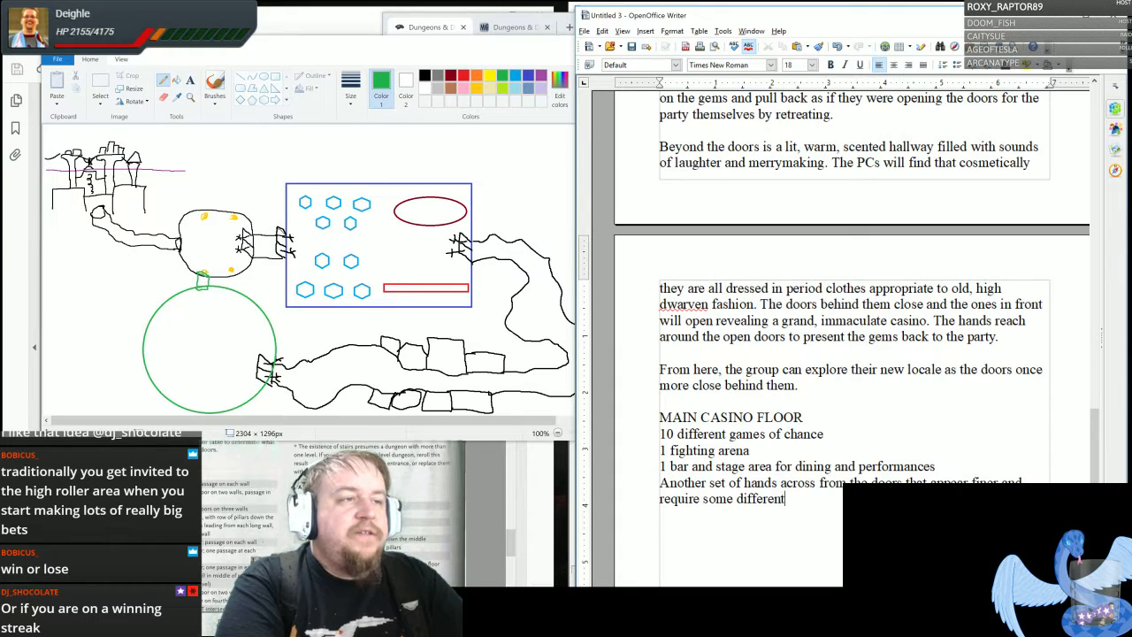
text( kind of ol)
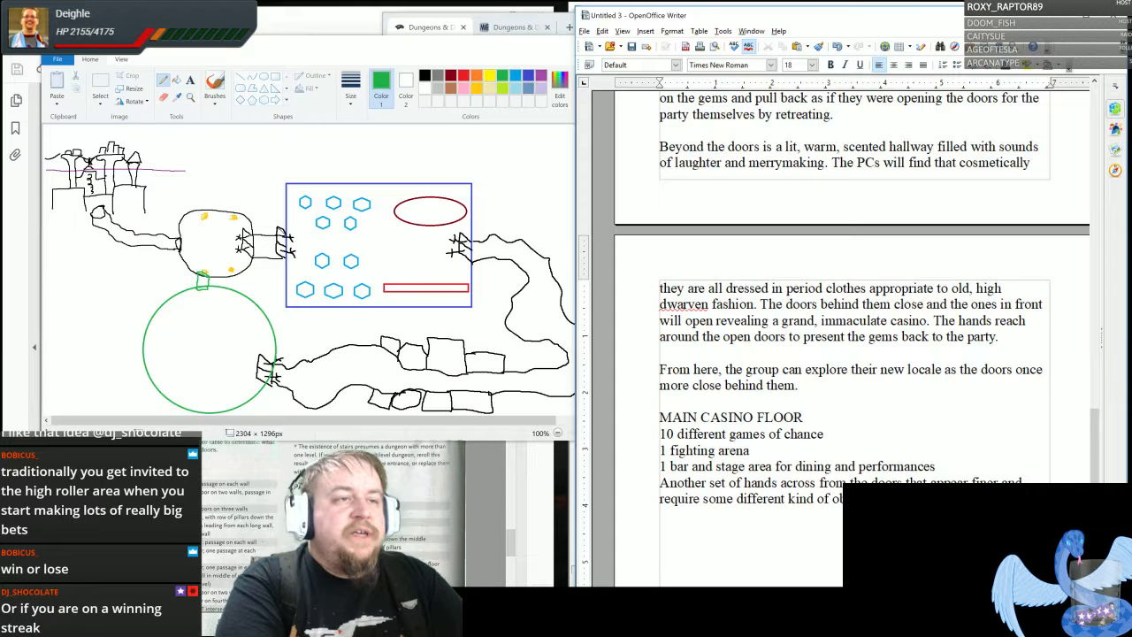
text(ins)
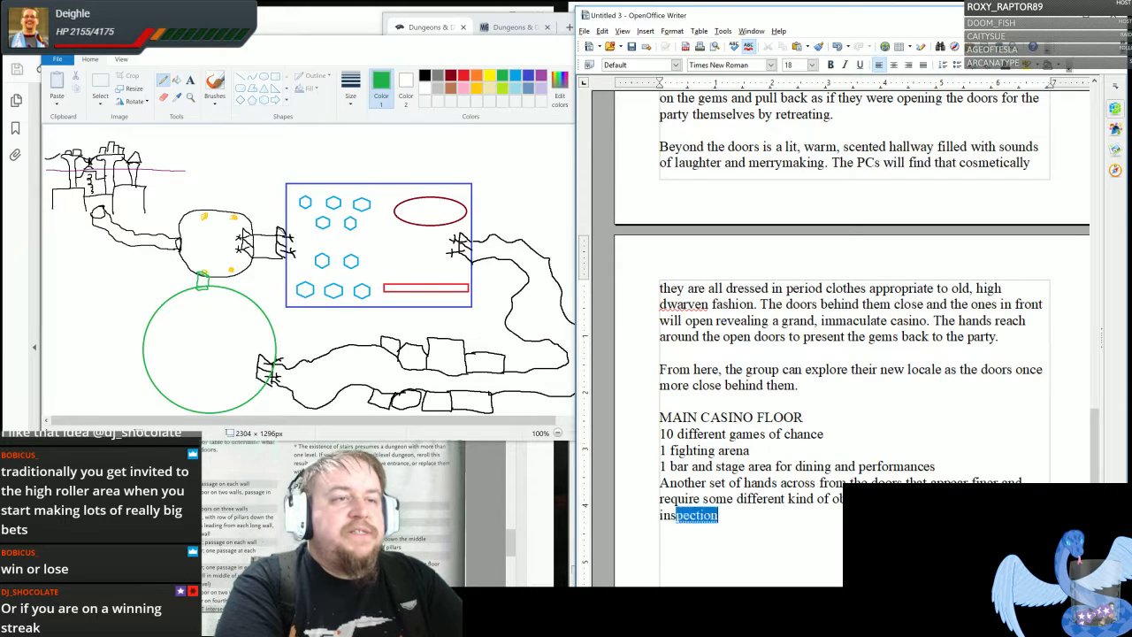
- Complete the hands line with "finer and require some different kind of object or currency to be placed inside." and leave a blank line
key(Return)
- Start a new paragraph with "The patrons at first glance are all very well dressed and carry themselves naturally."
text(Th)
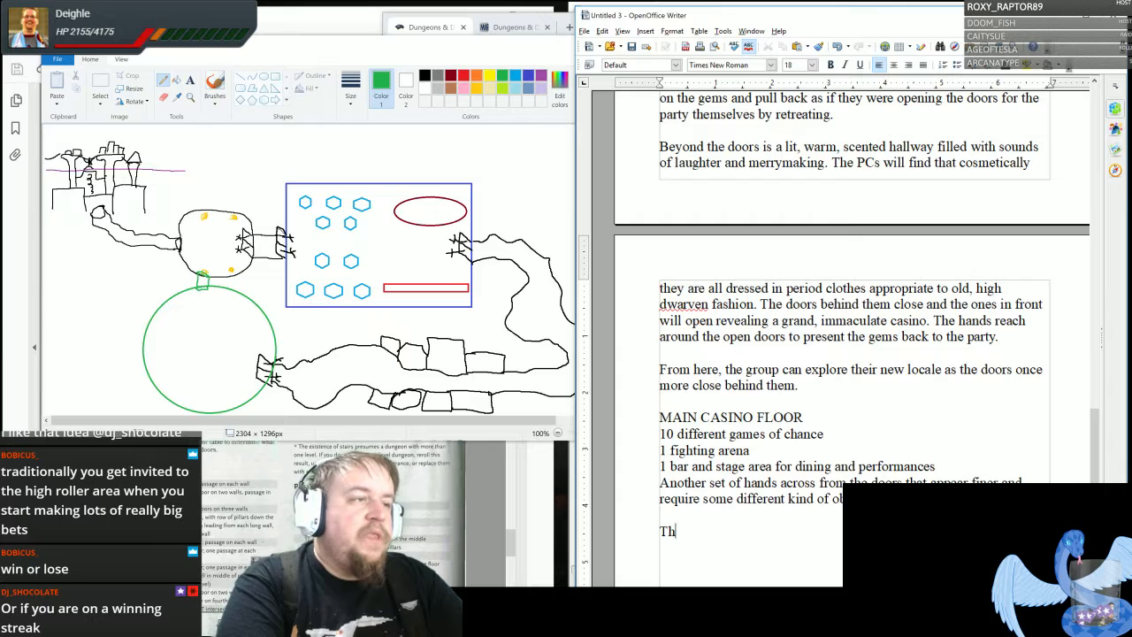
text(e patrons at )
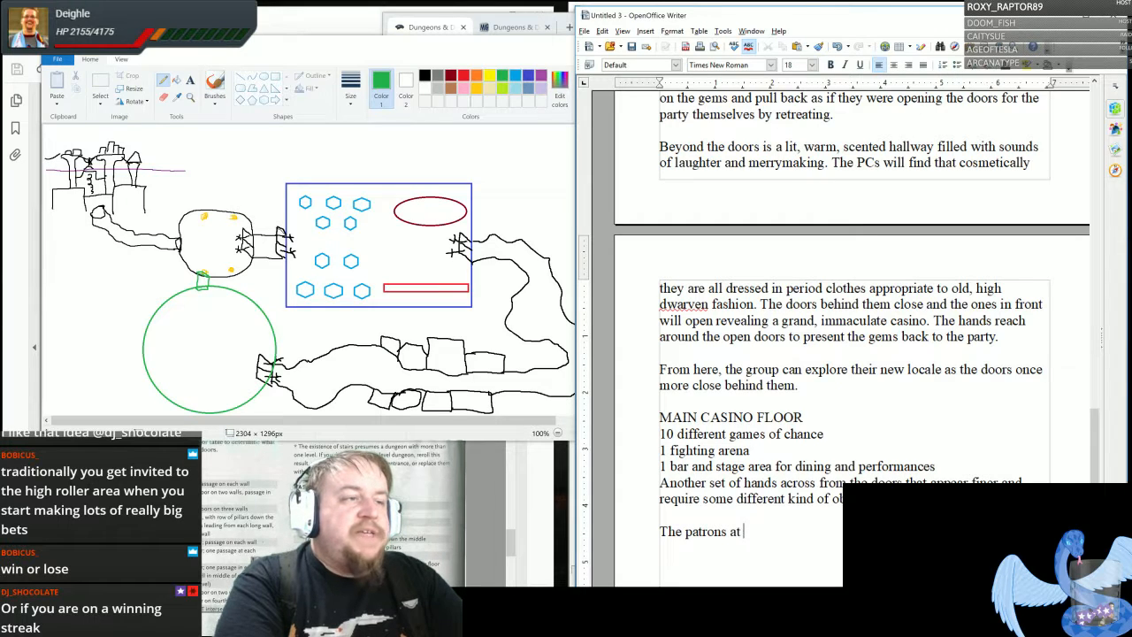
text(first glance are all)
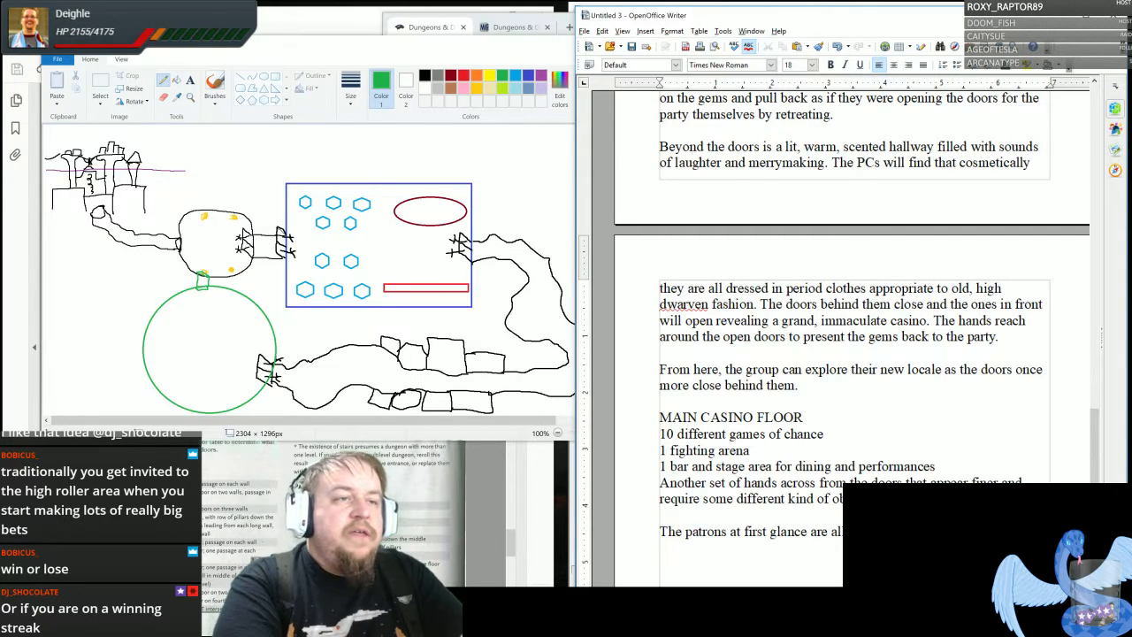
text(themselv)
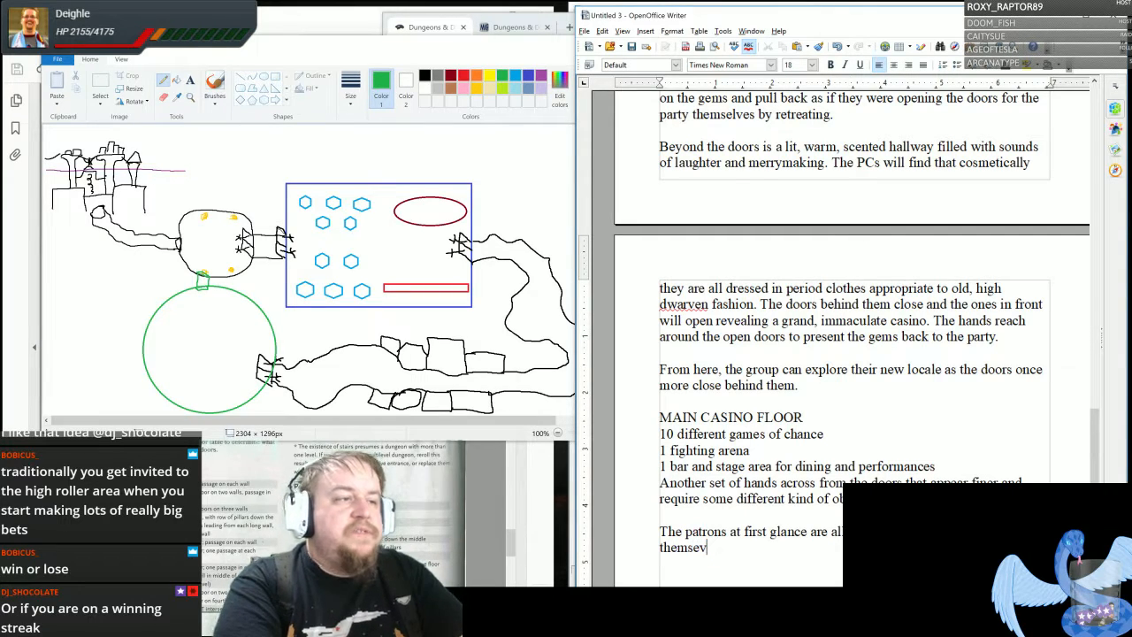
text(es naturally)
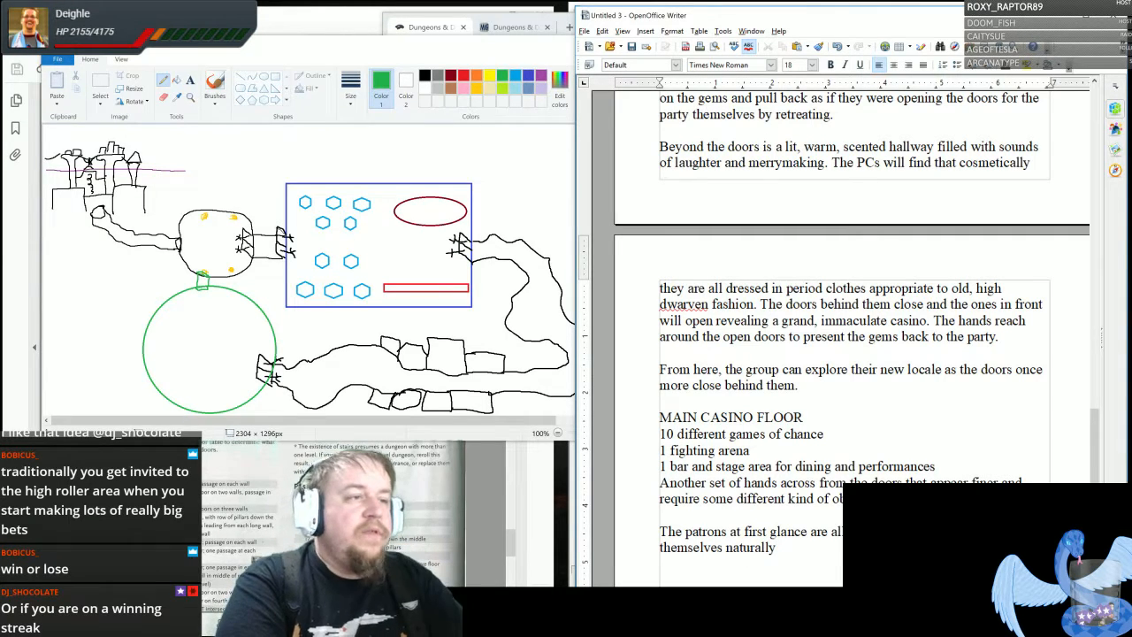
text(.)
- Add the sentence "Upon closer inspection, it seems as if they are all dead." to the patrons paragraph
text(on fir)
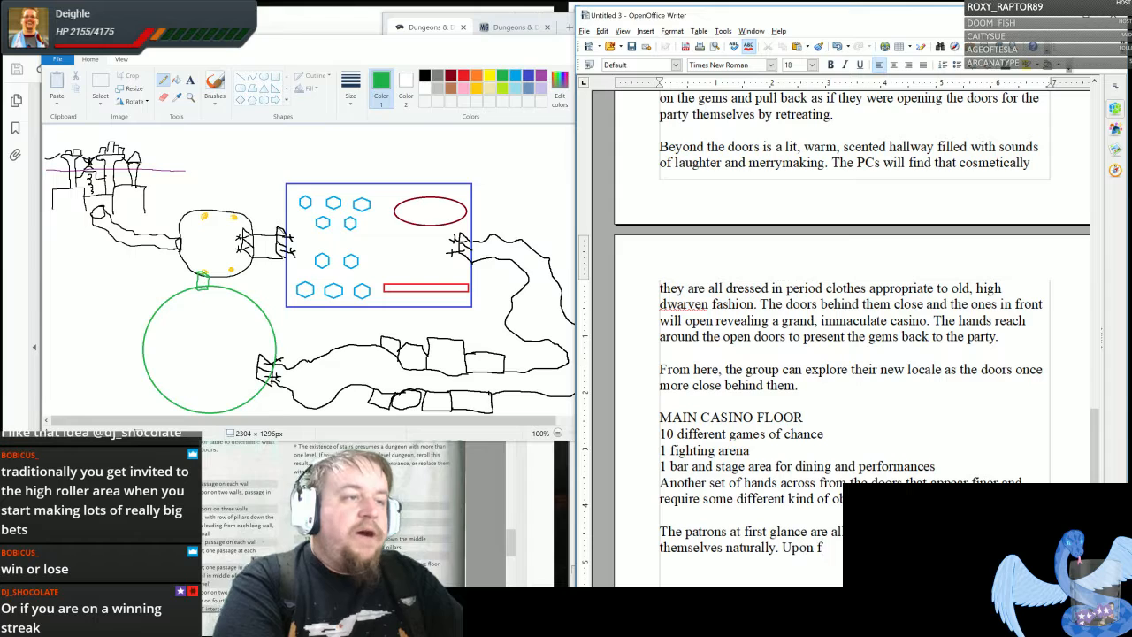
key(BackSpace)
key(BackSpace)
key(BackSpace)
text(close)
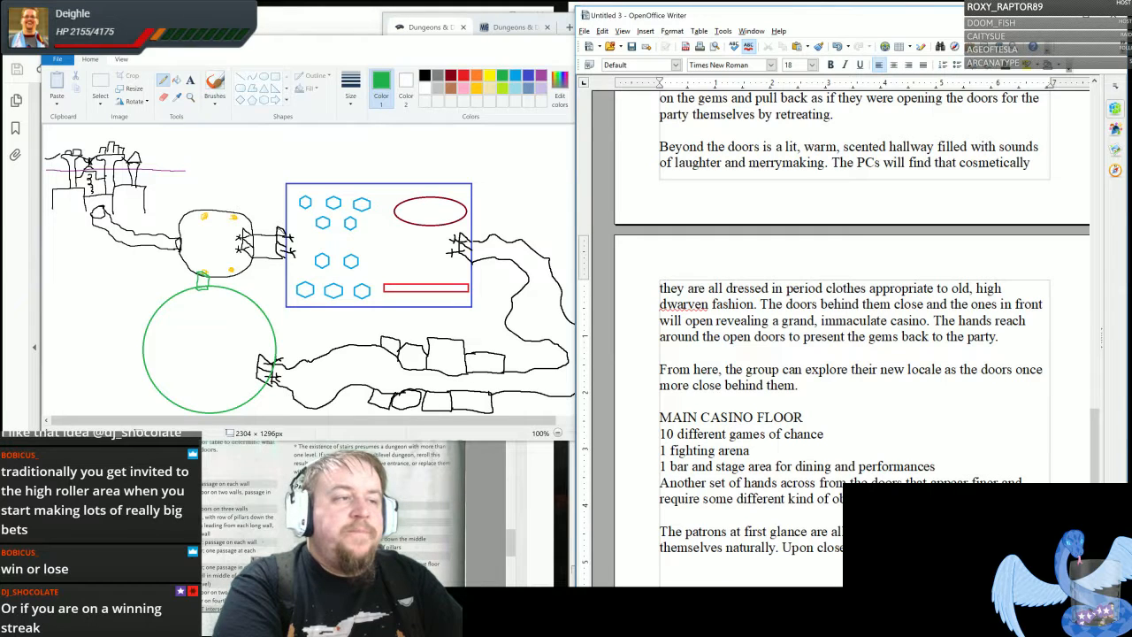
text(all dead.)
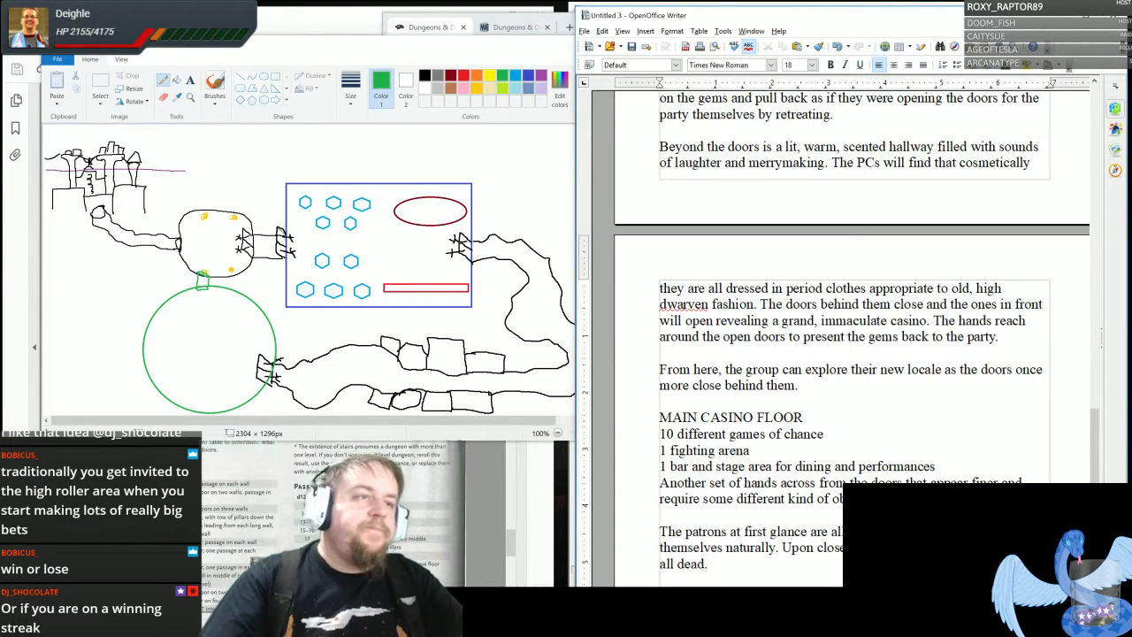
scroll(852, 336, down, 3)
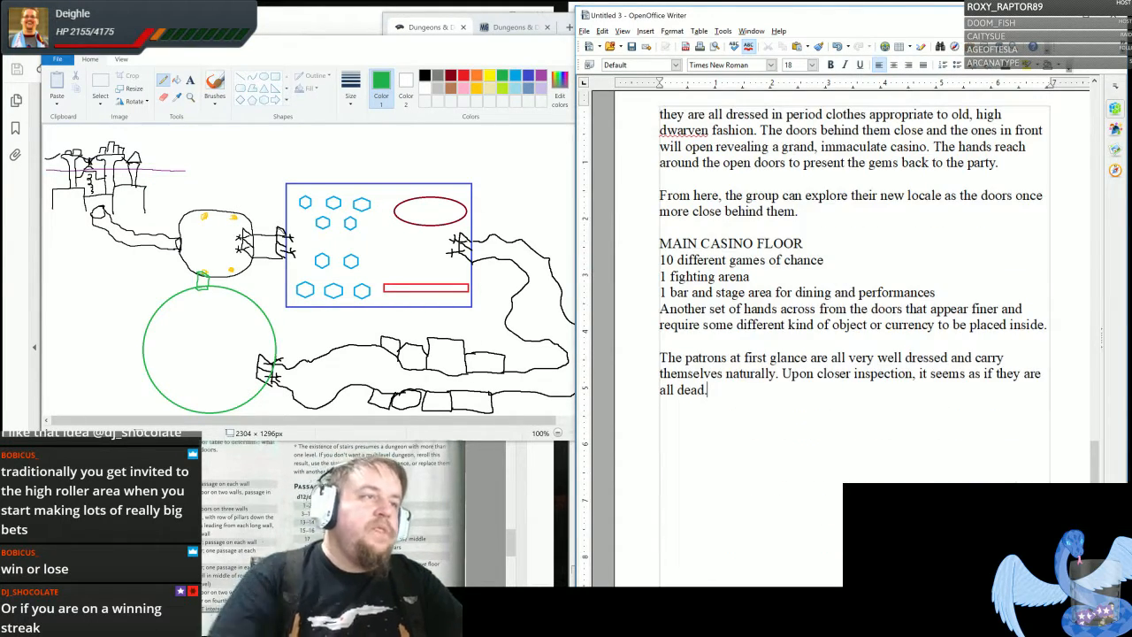
- Add the sentence "Laughter emits from a long-withered elf woman yet she has no lips nor tongue to produce the noise." to the patrons paragraph
text(Laughter )
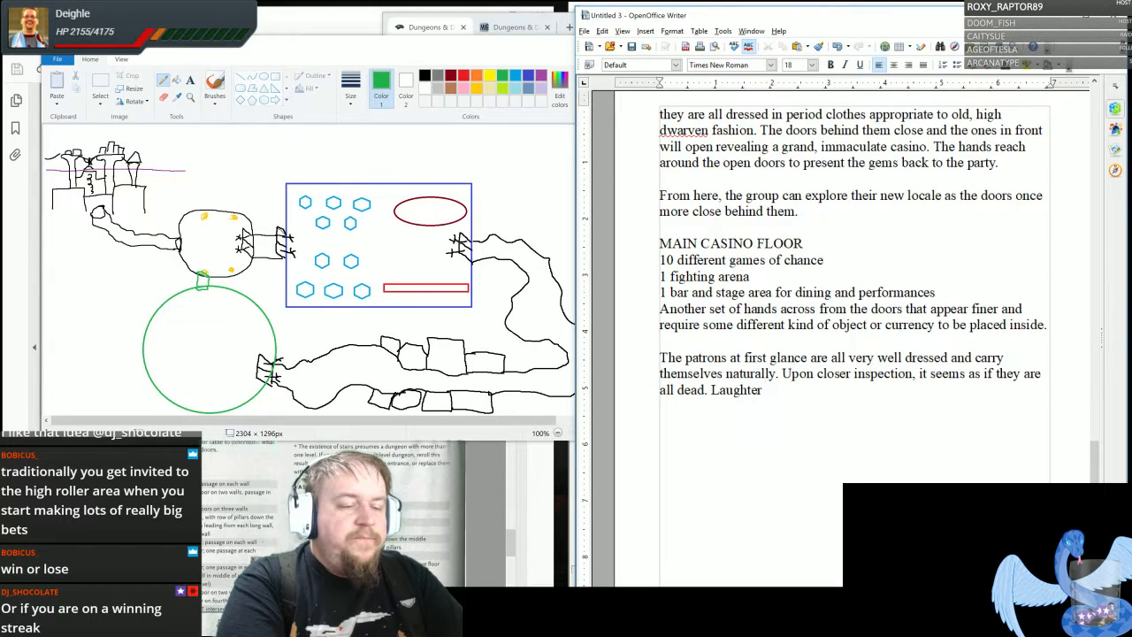
text(emits from )
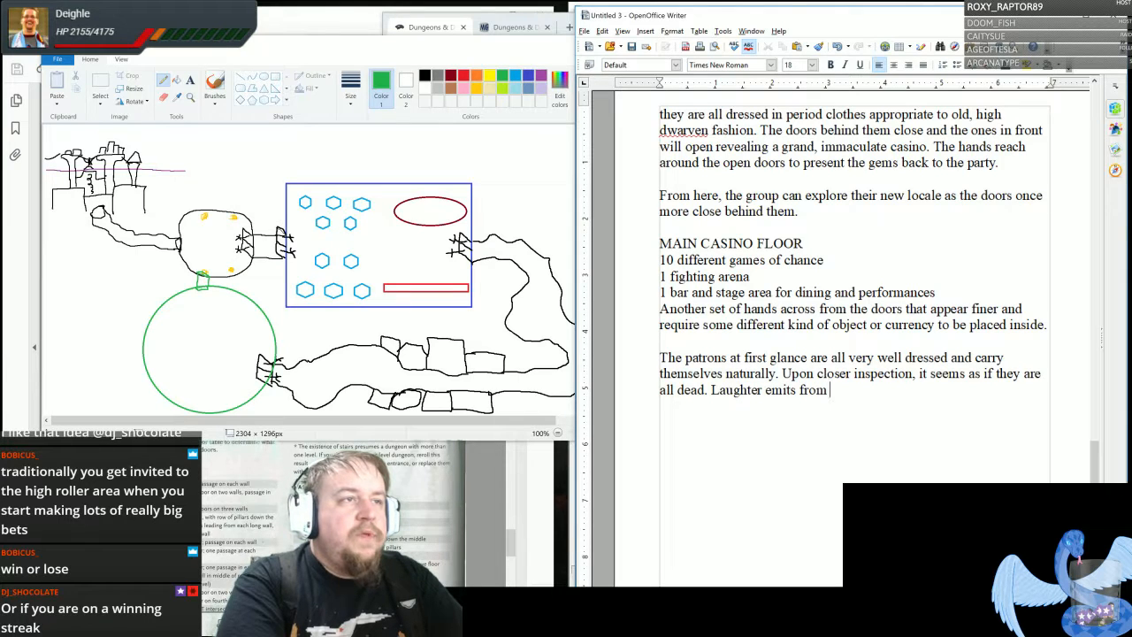
text(a long-d)
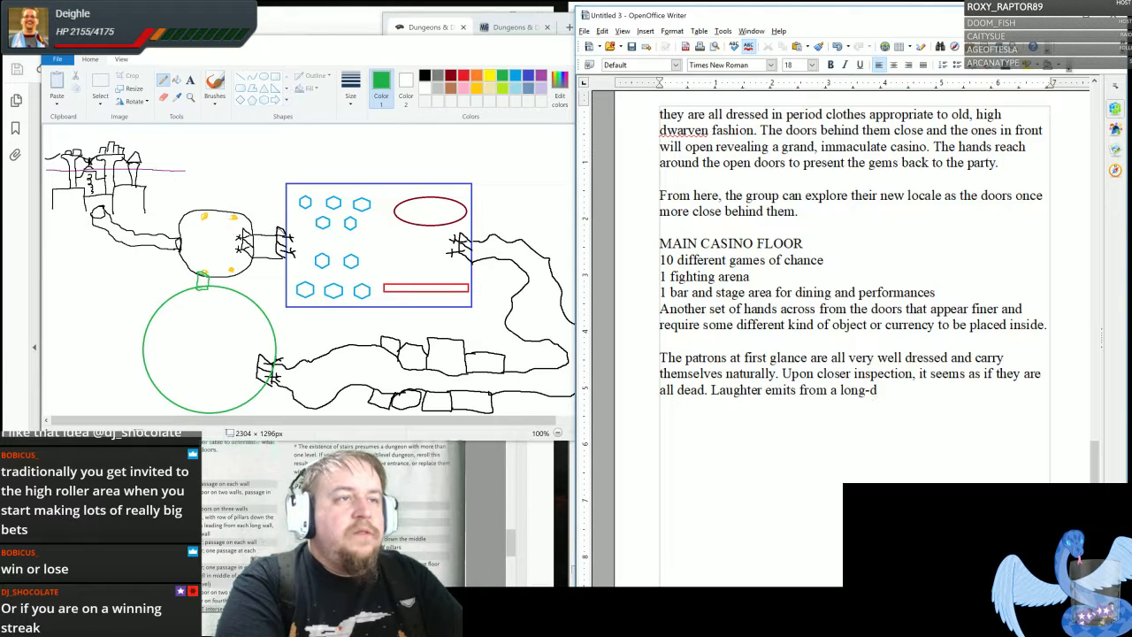
key(BackSpace)
text(withered e)
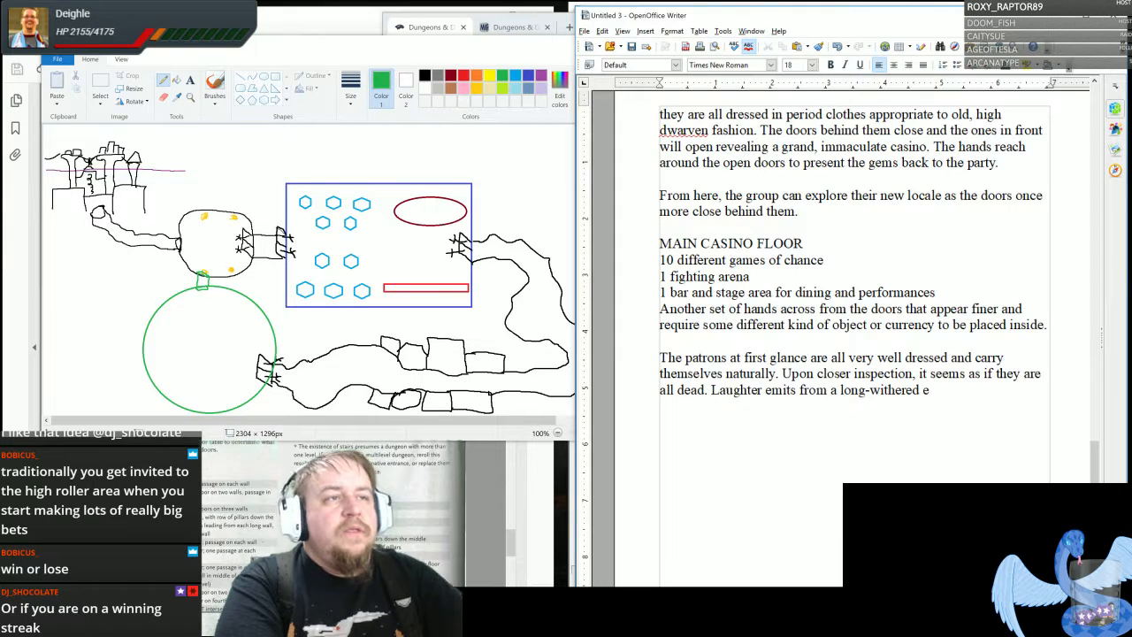
text(lf woman)
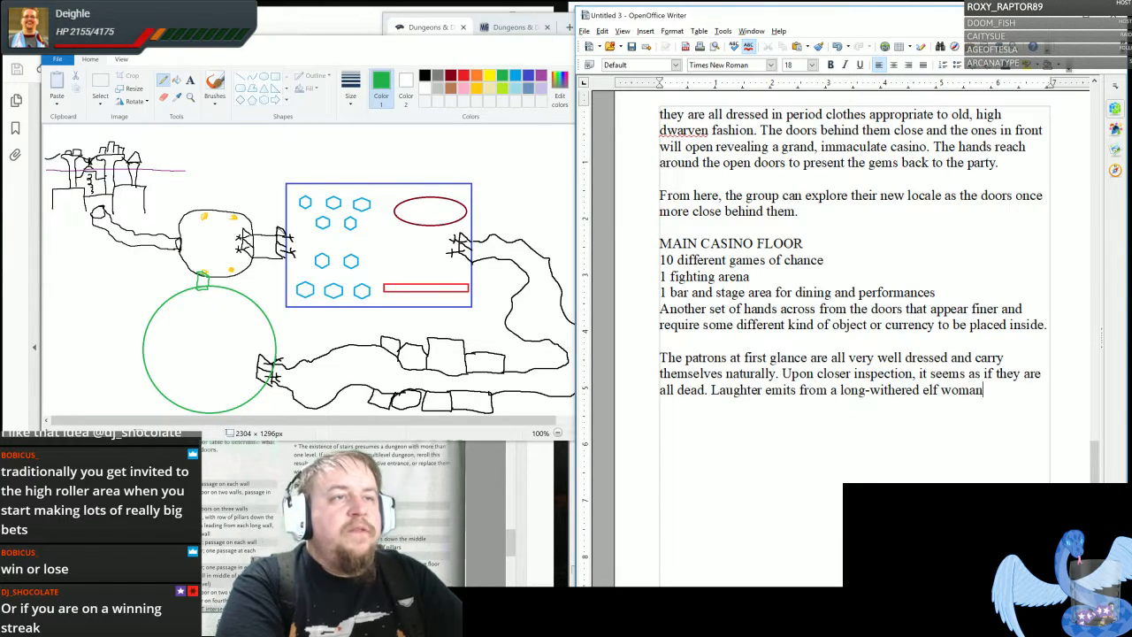
text( yet)
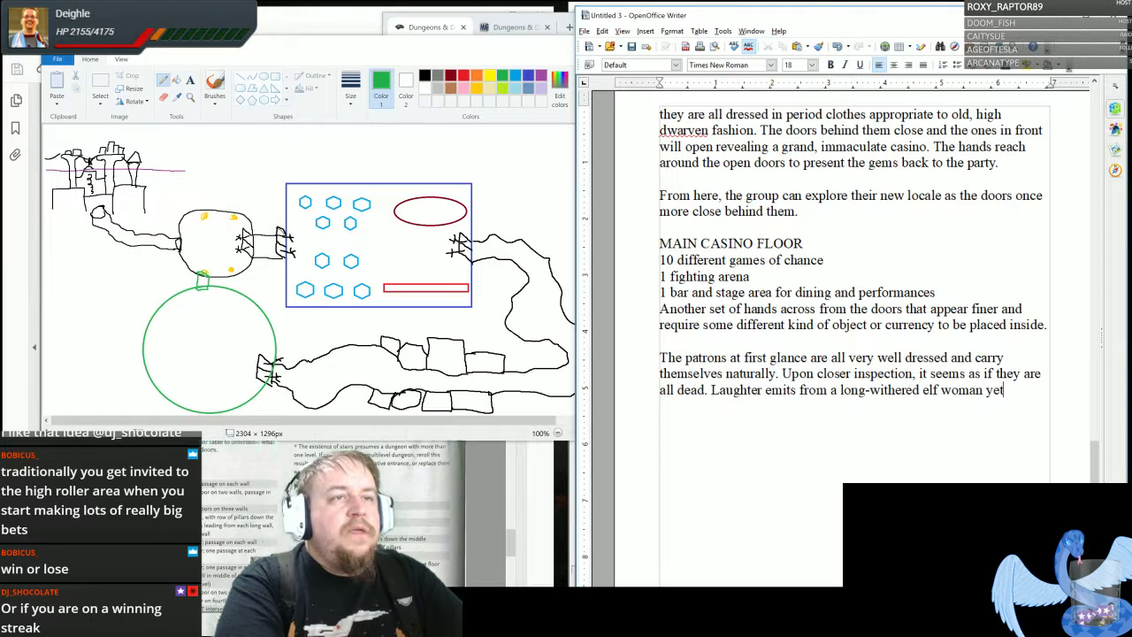
text( she has no lips)
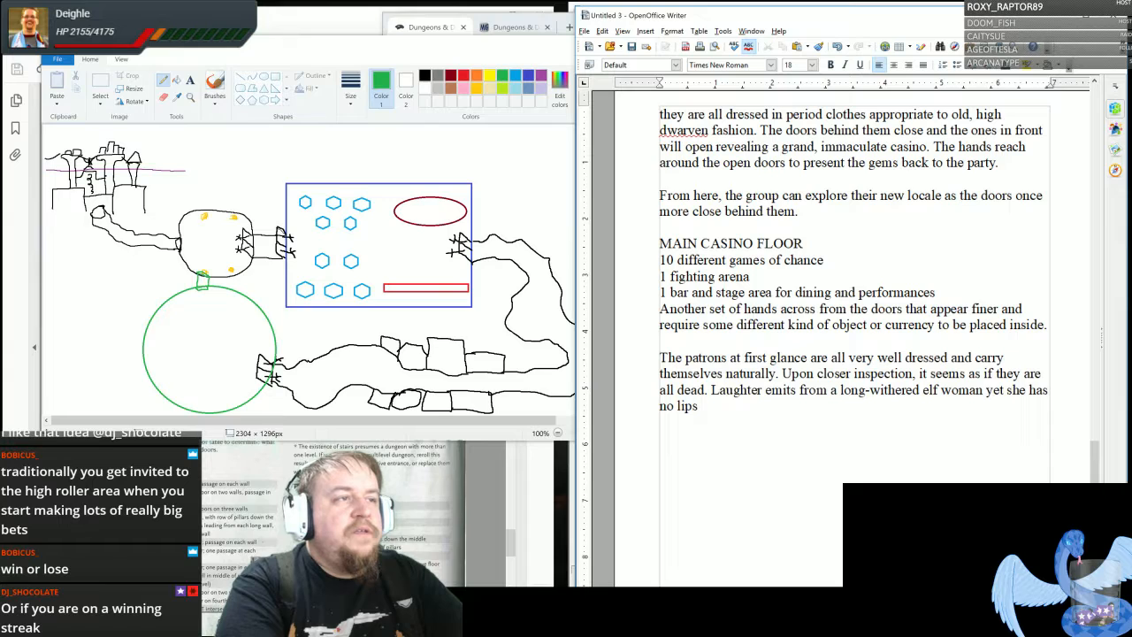
text( no)
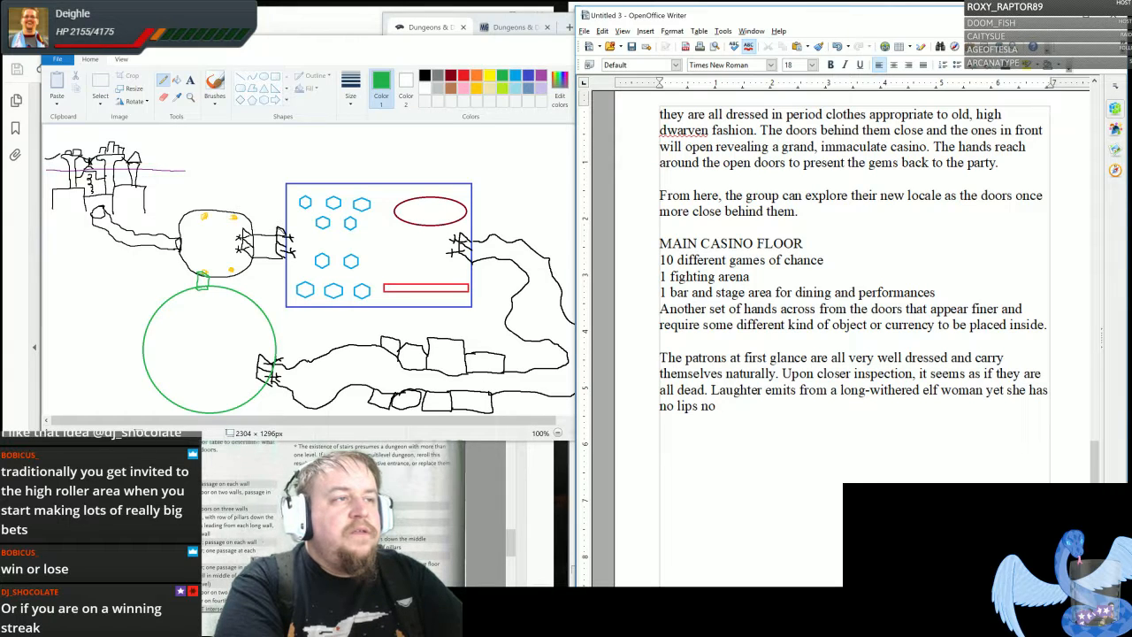
text(r tongue )
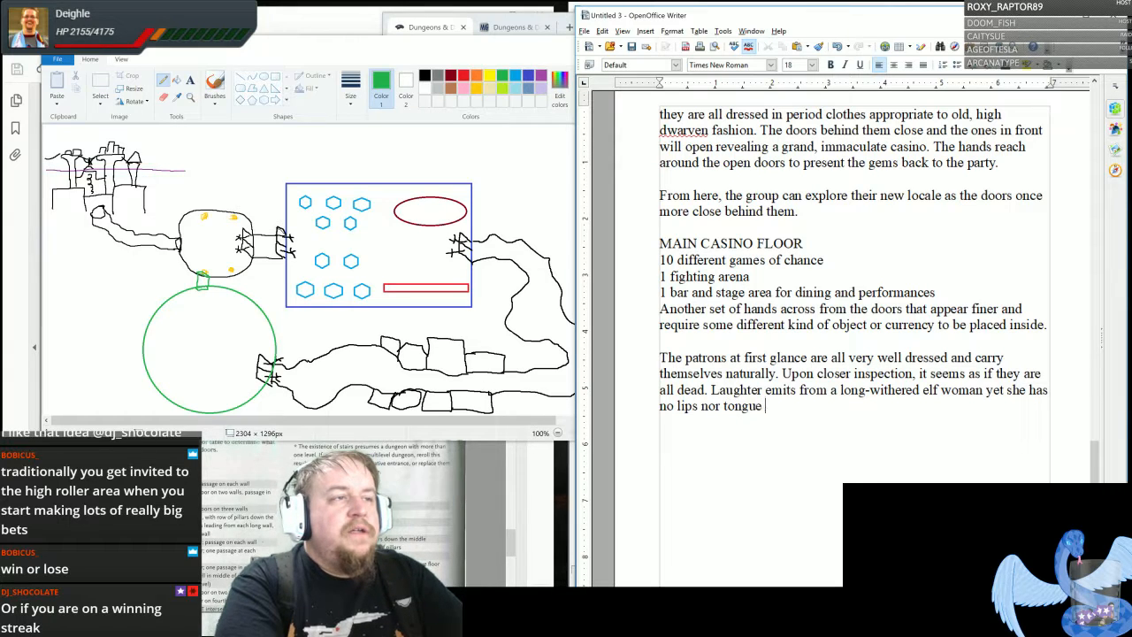
text(to produce the noi)
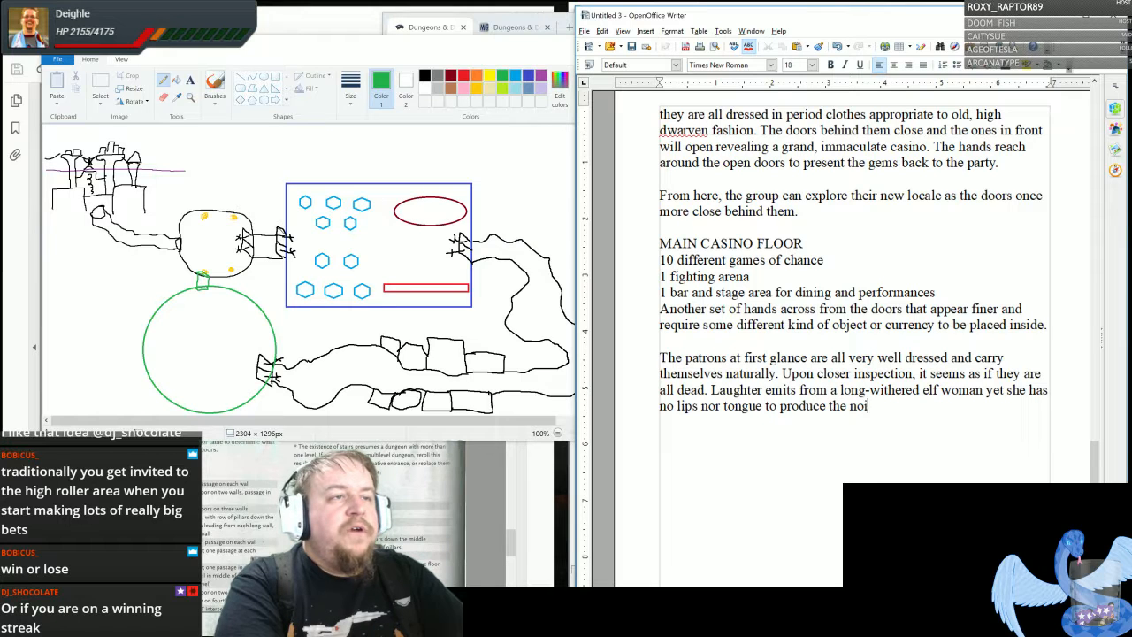
text(se. Her )
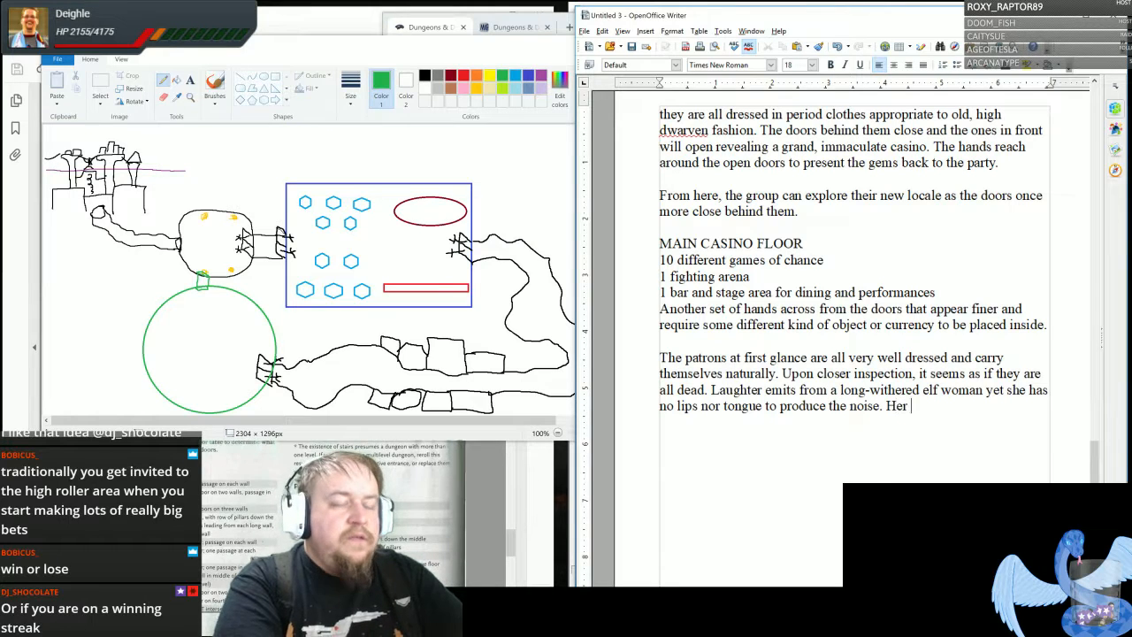
text(jaw hing)
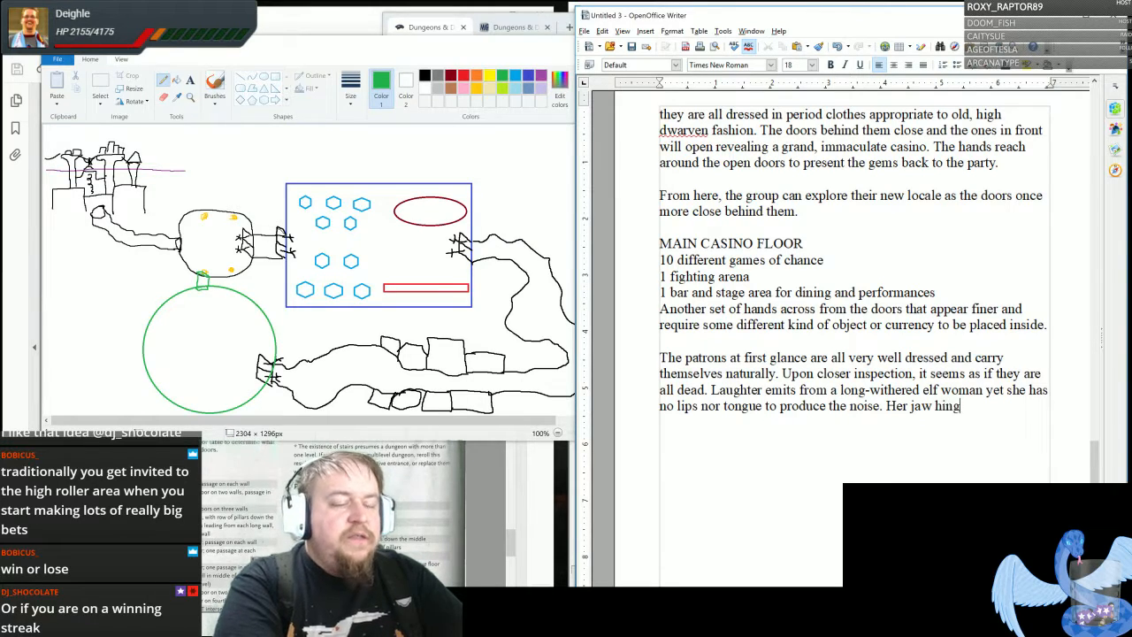
text(es unnaturally)
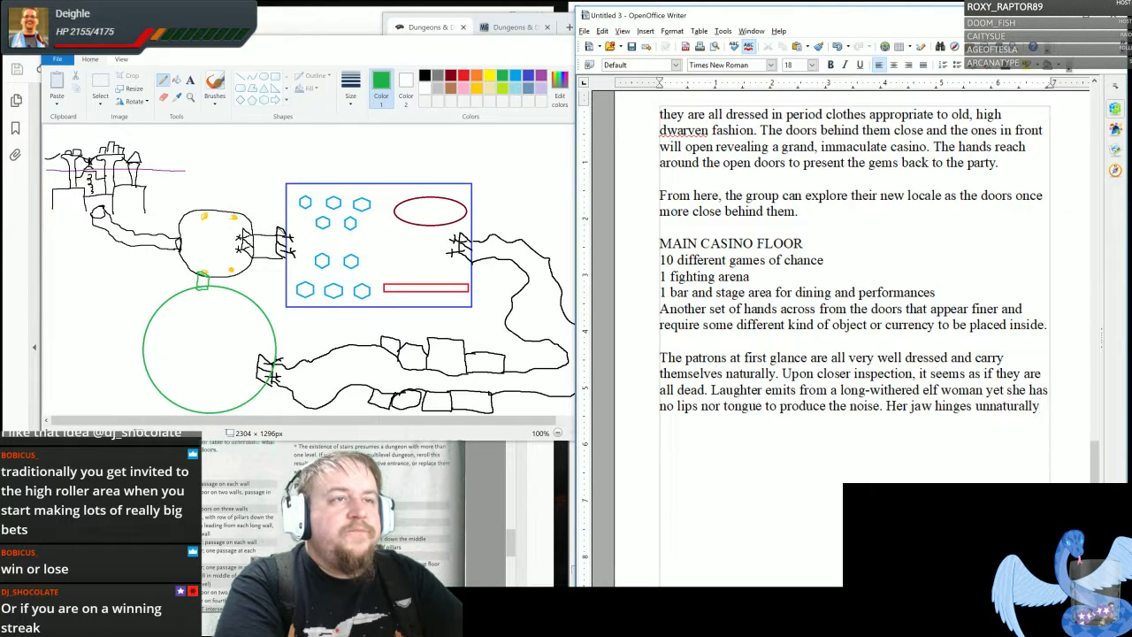
text( yet n)
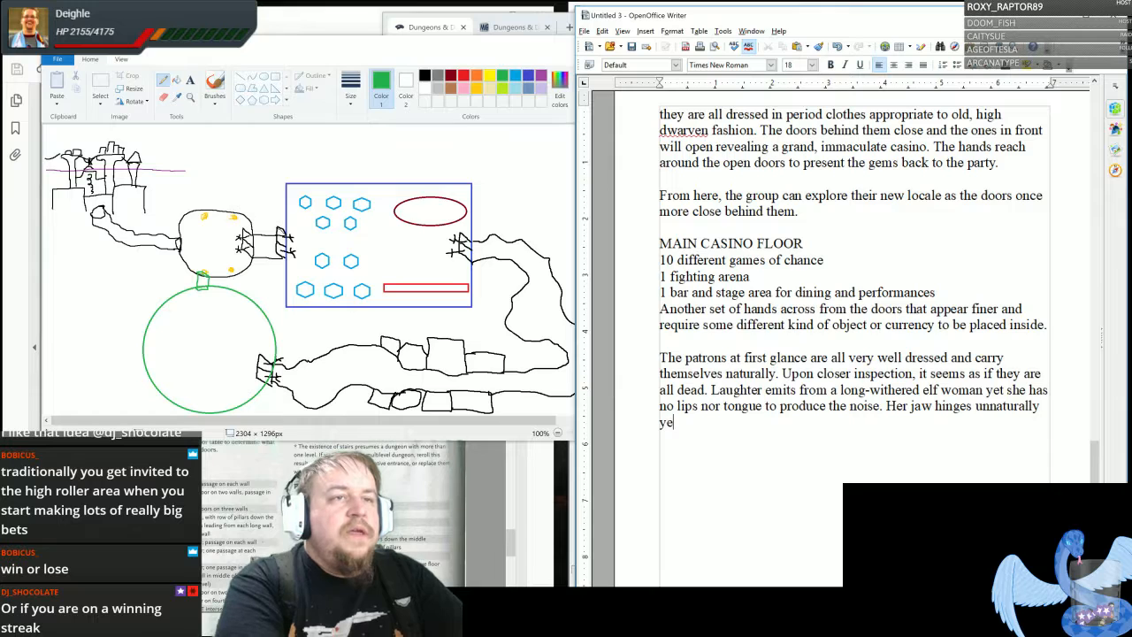
text(othing)
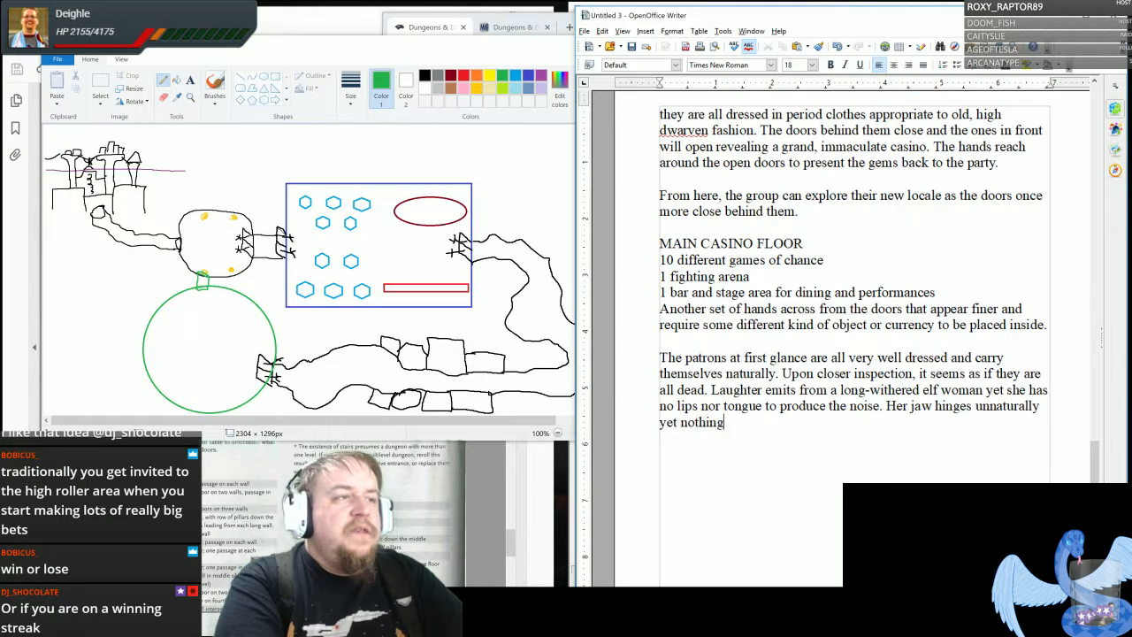
text( she wears shows any kid)
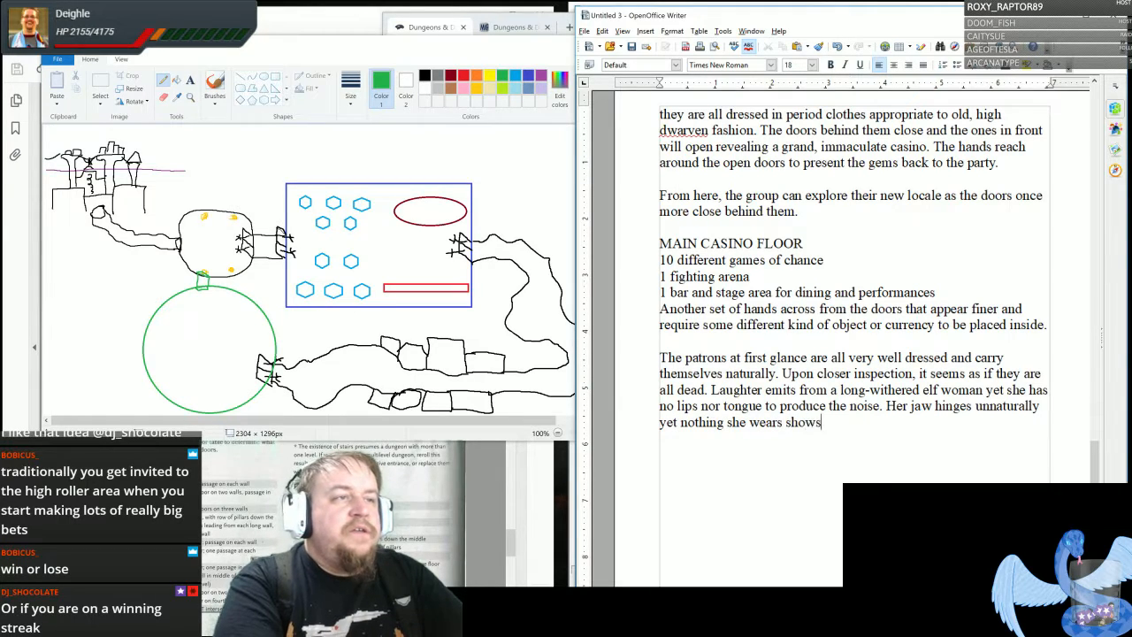
- End the patrons paragraph with "Her jaw hinges unnaturally yet nothing she wears shows any kind of distress nor decay."
key(BackSpace)
key(BackSpace)
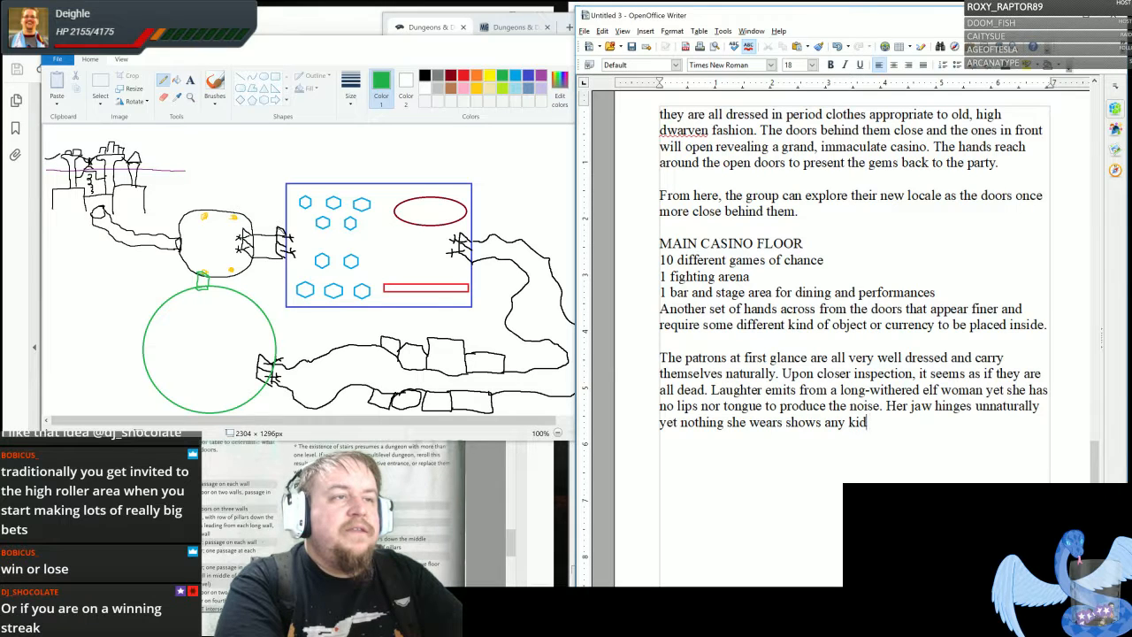
text(nd of dis)
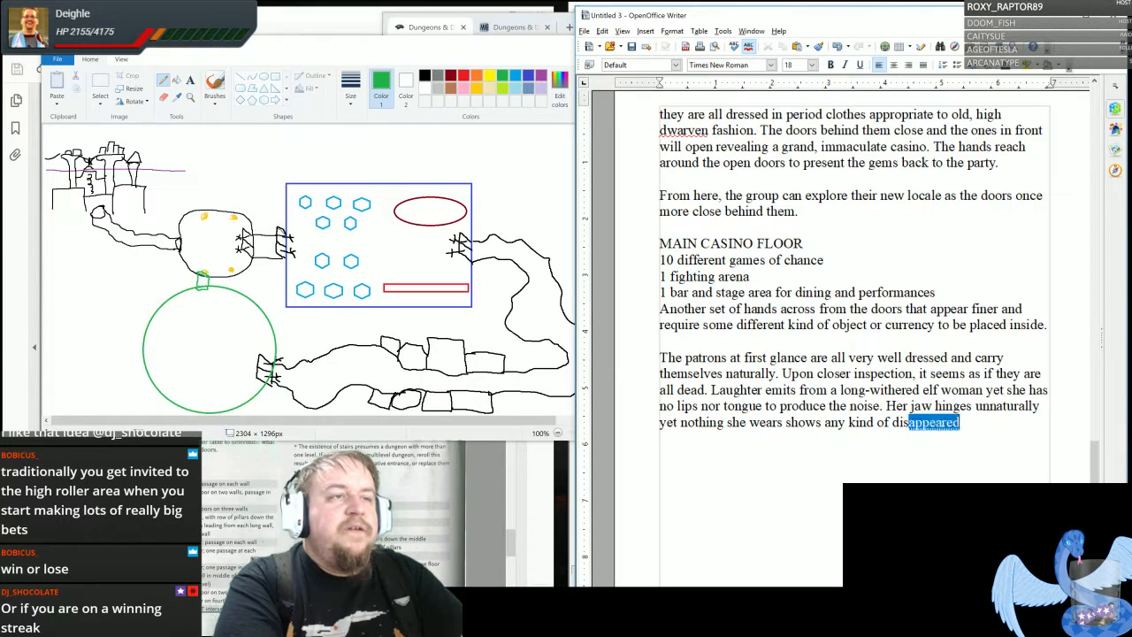
text(tress nor decay.)
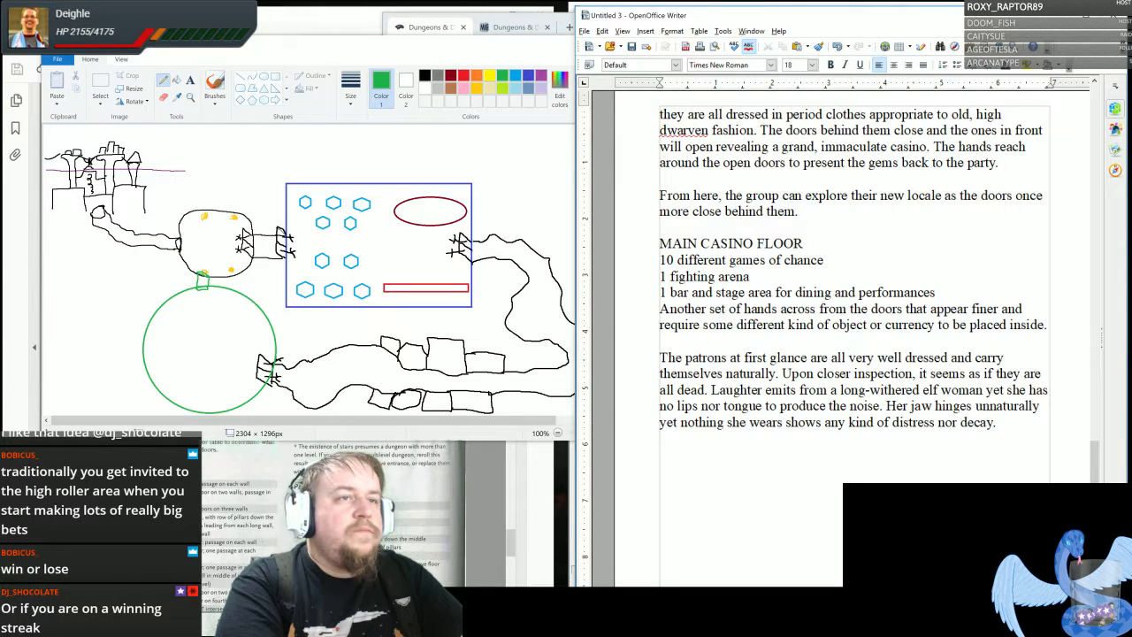
- Leave a blank line and start a new paragraph with "The only other people here who don't look dead upon inspection"
key(Return)
key(Return)
text(The )
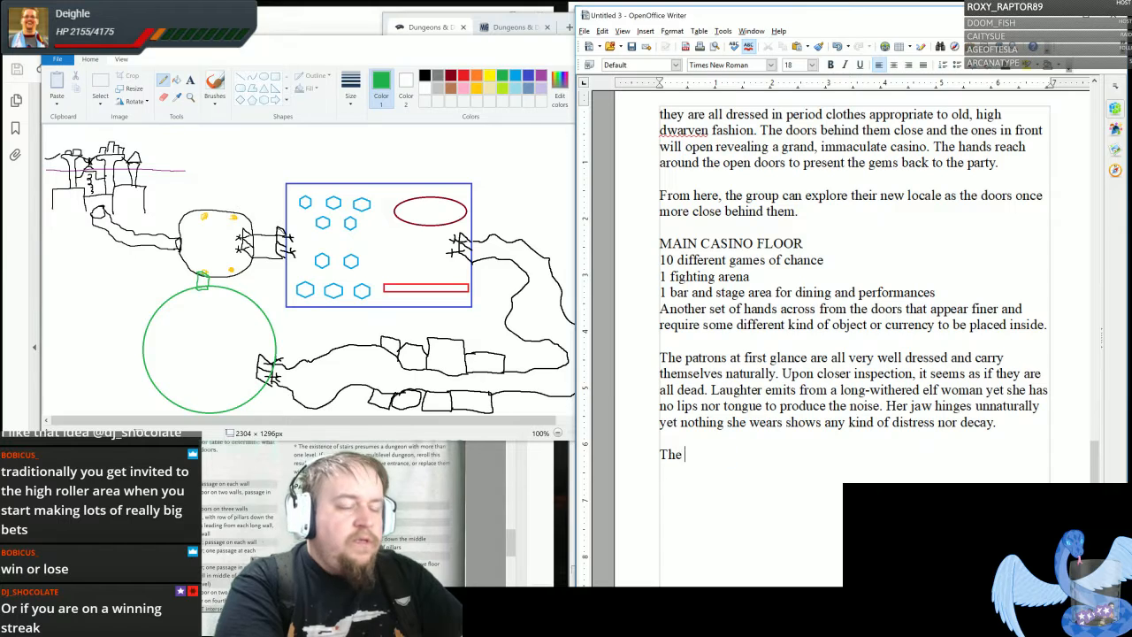
text(only other creatures)
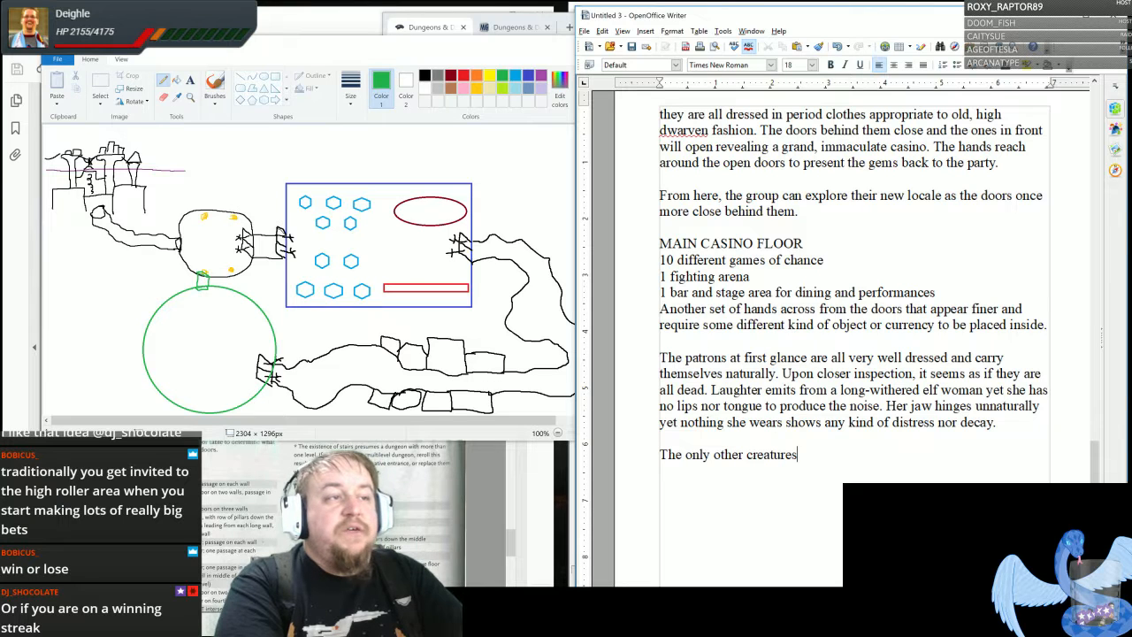
key(BackSpace)
key(BackSpace)
key(BackSpace)
key(BackSpace)
key(BackSpace)
key(BackSpace)
key(BackSpace)
key(BackSpace)
key(BackSpace)
text(people he)
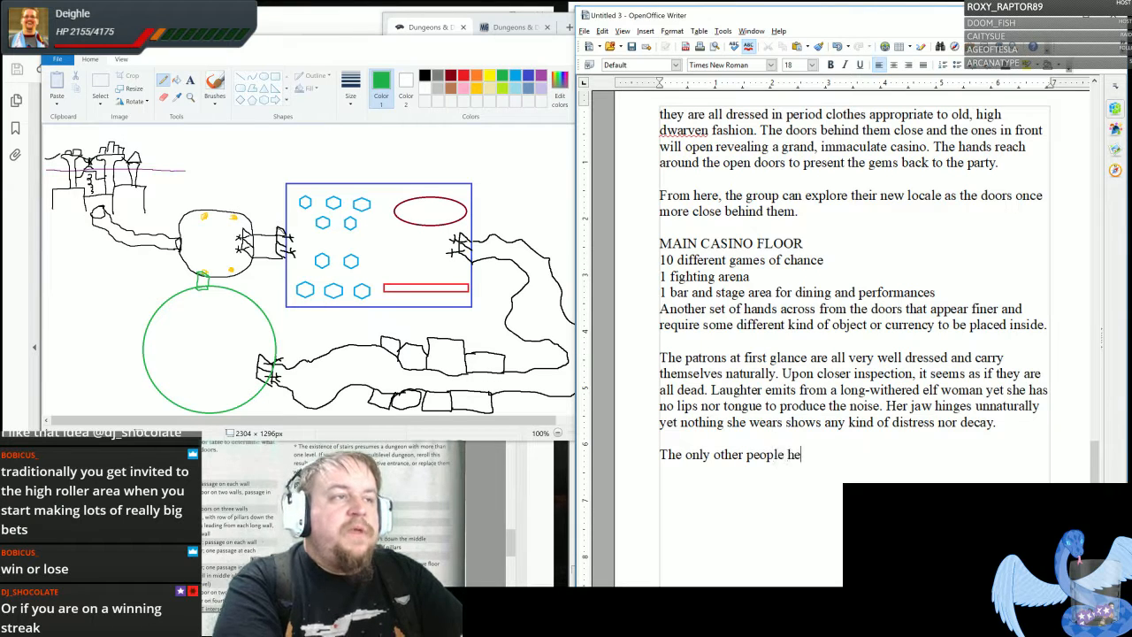
text(re who don't l)
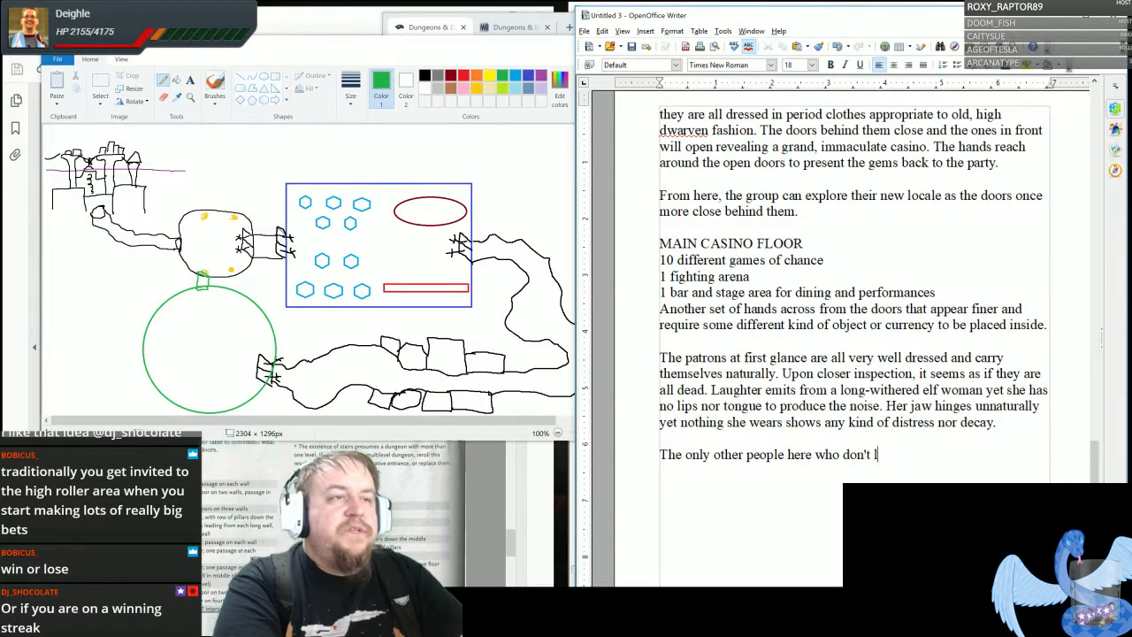
text(ook )
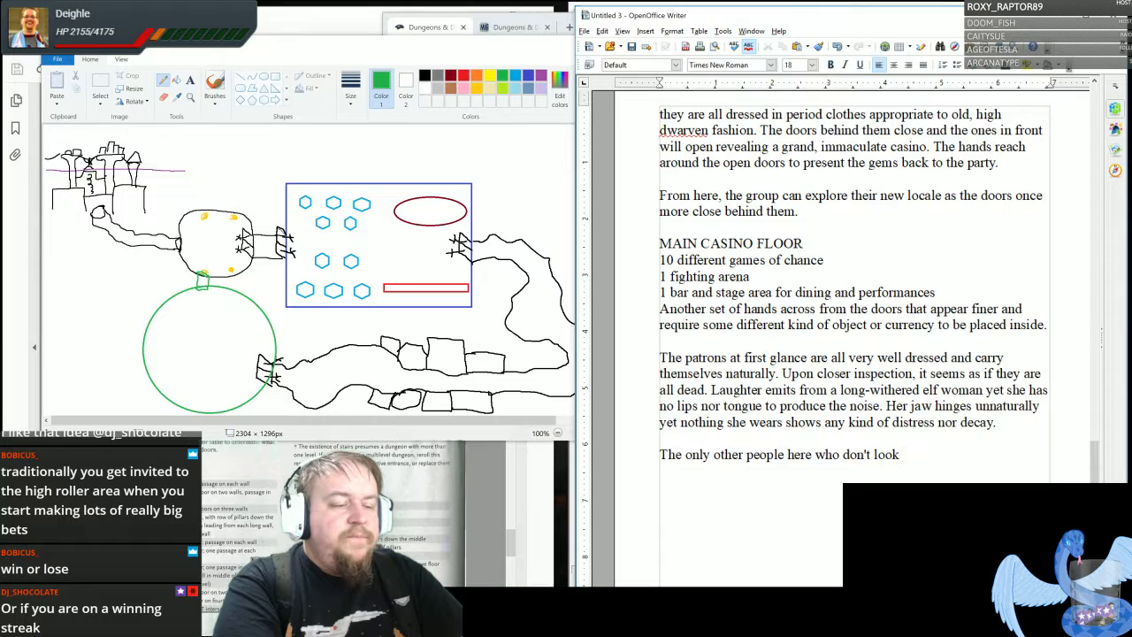
text(dead upon )
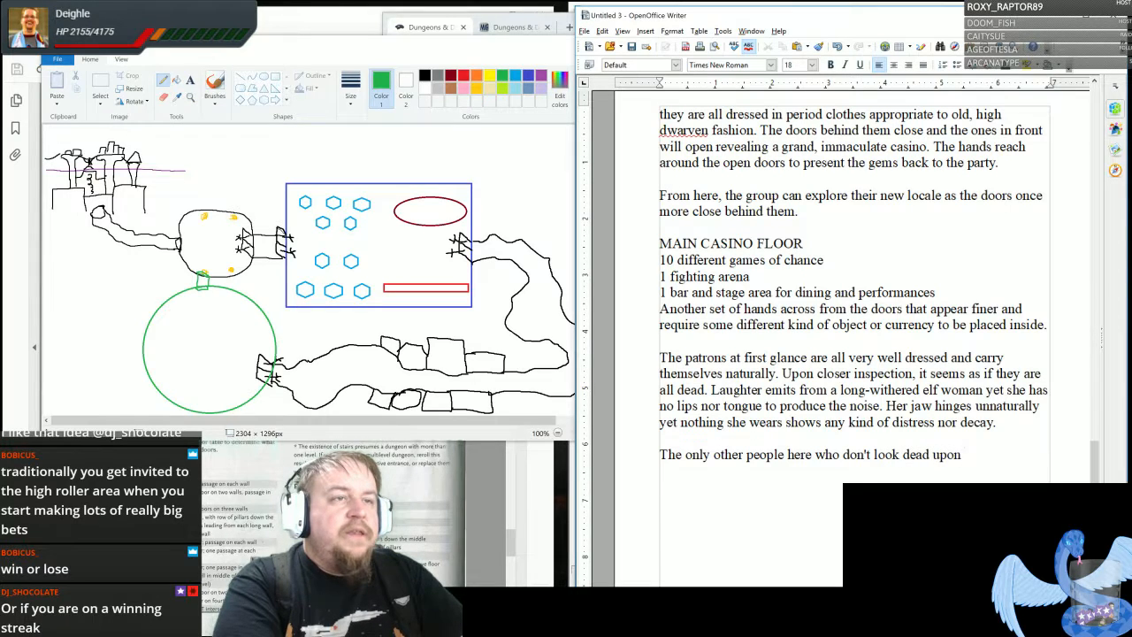
text(inspection )
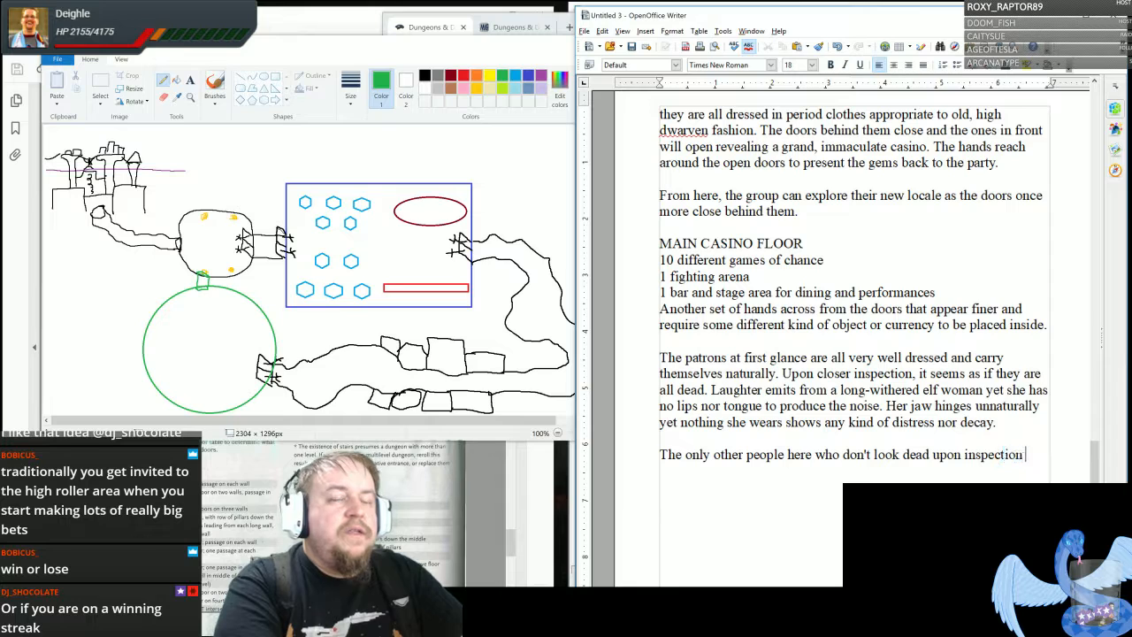
text(are some s)
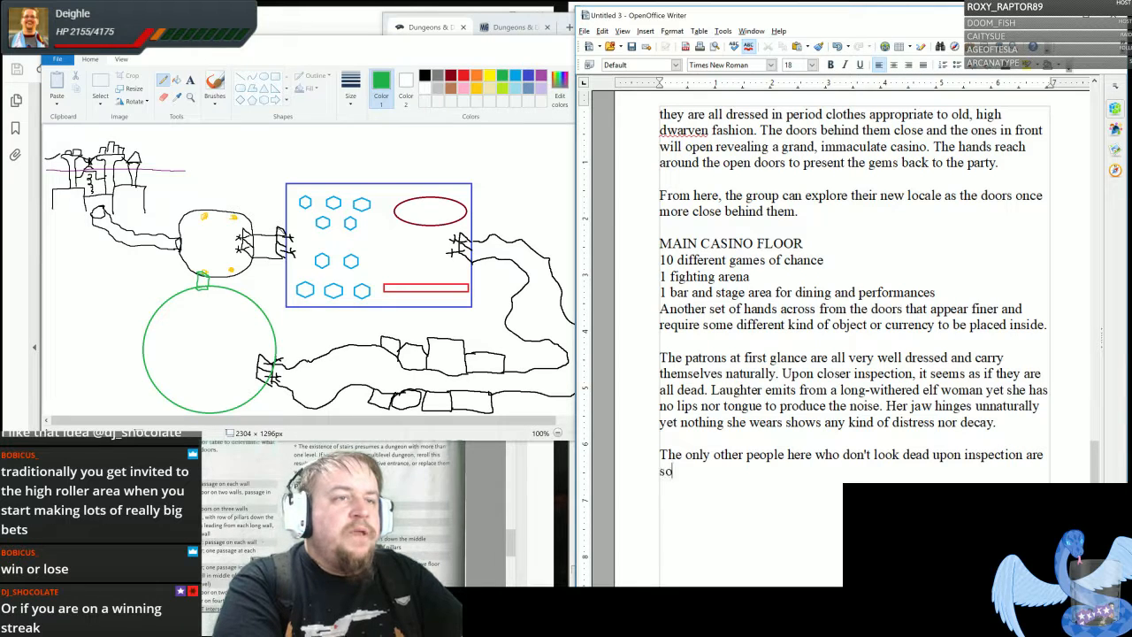
text(mall )
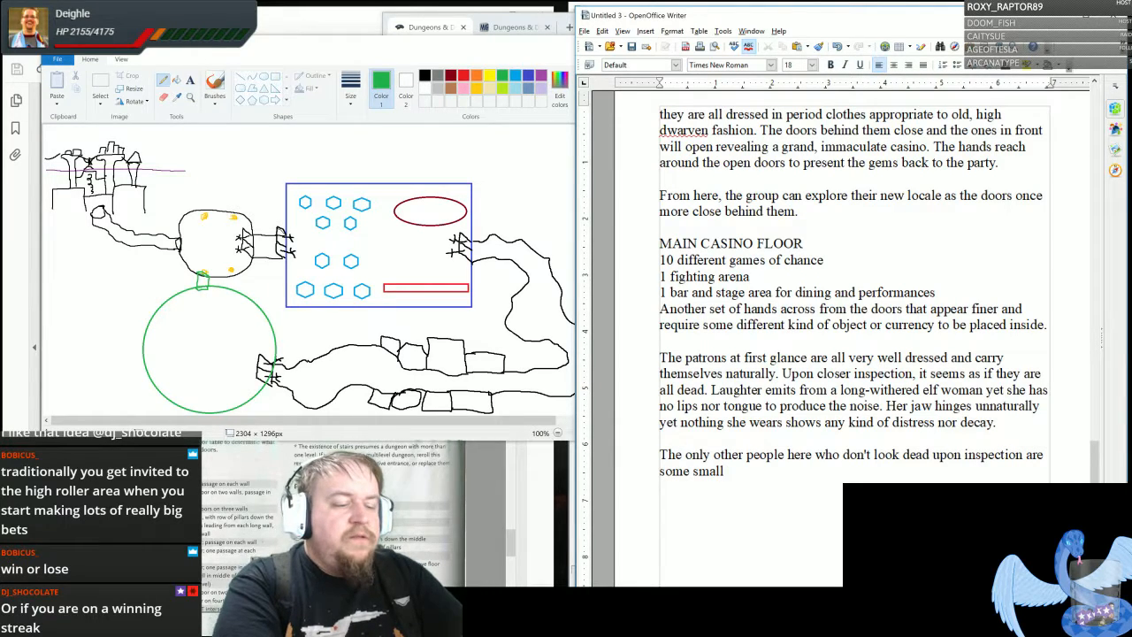
text(servers )
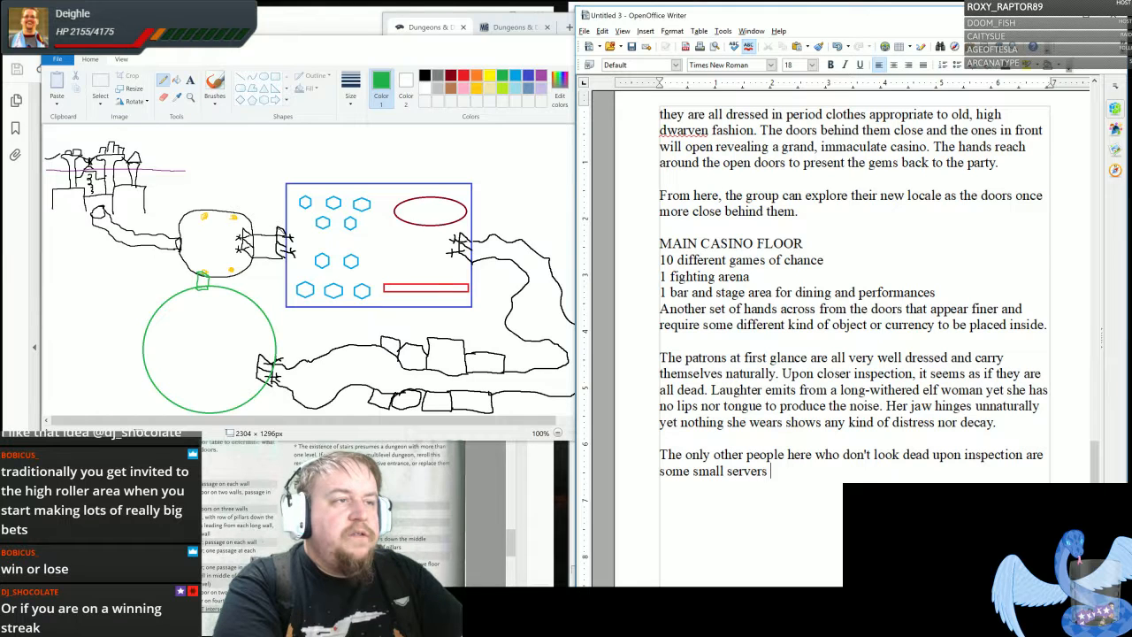
text(carryi)
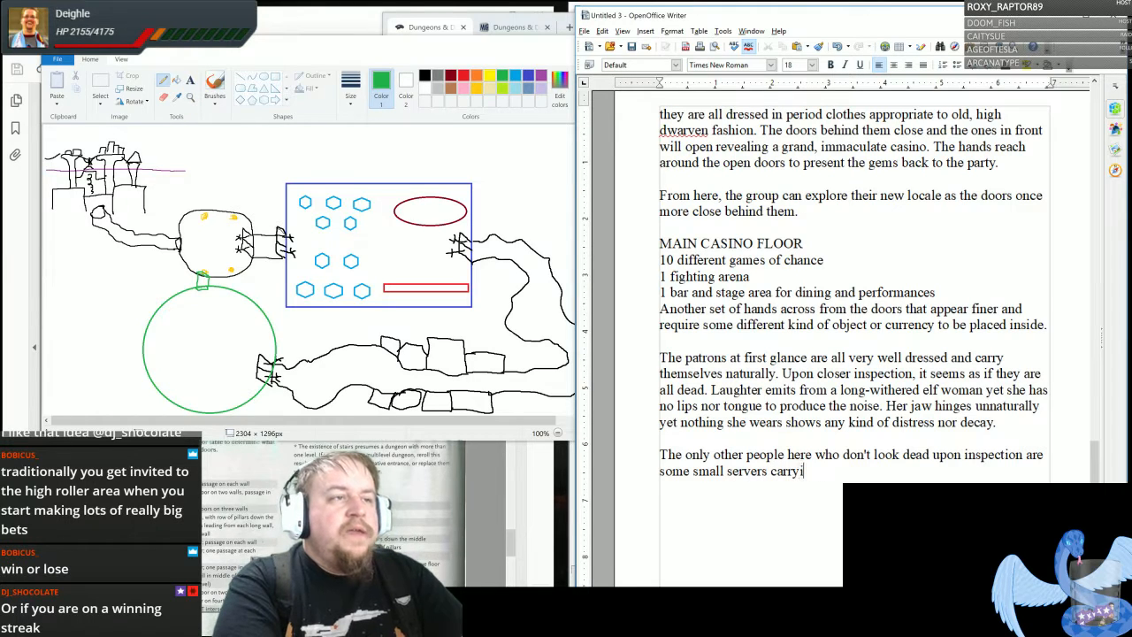
text(ng trays. )
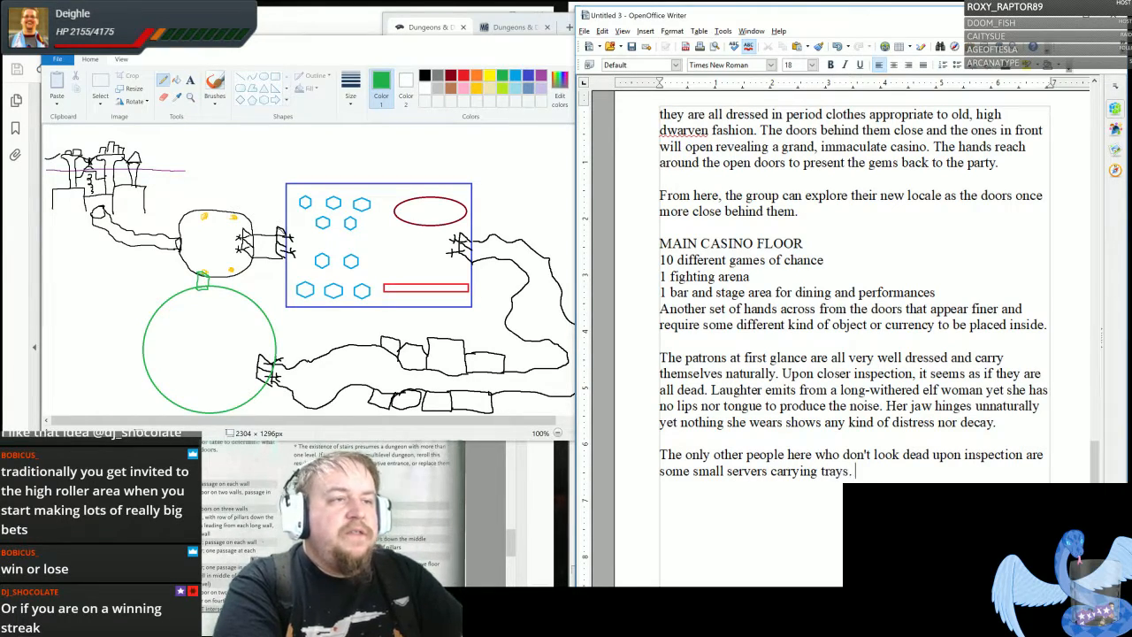
text(They have wi)
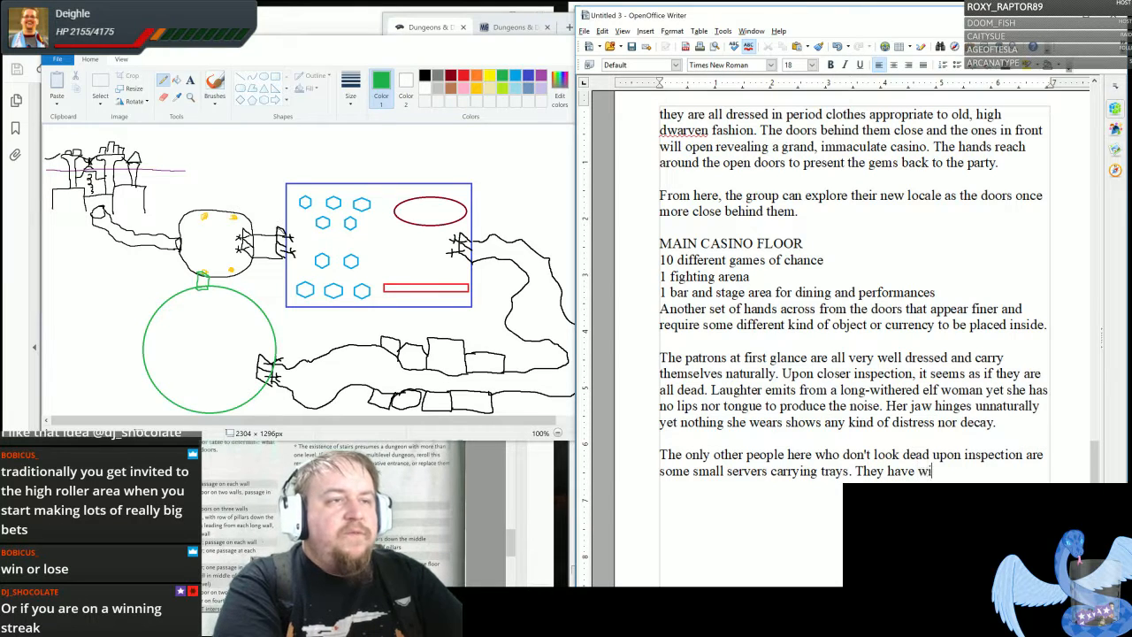
text(ngs and tails)
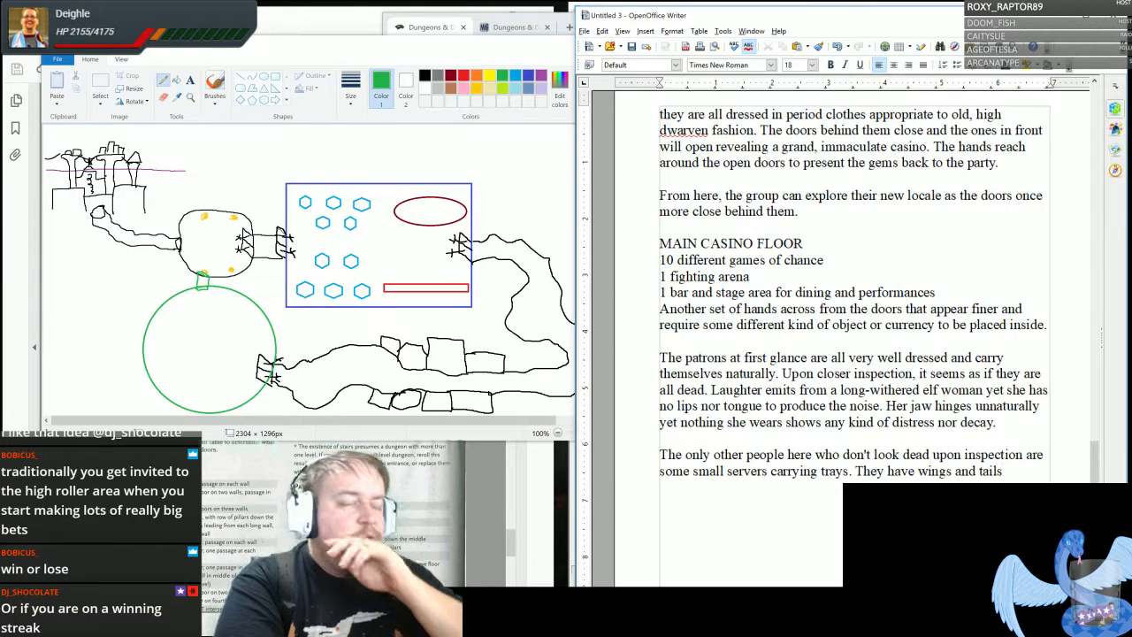
text( though they )
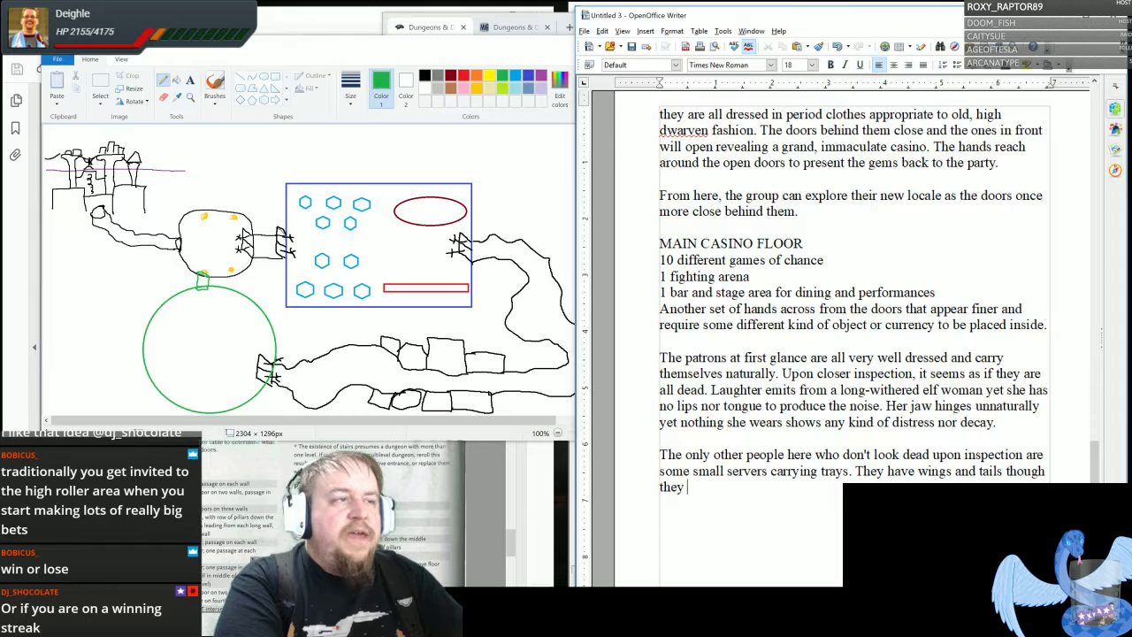
text(appear to be )
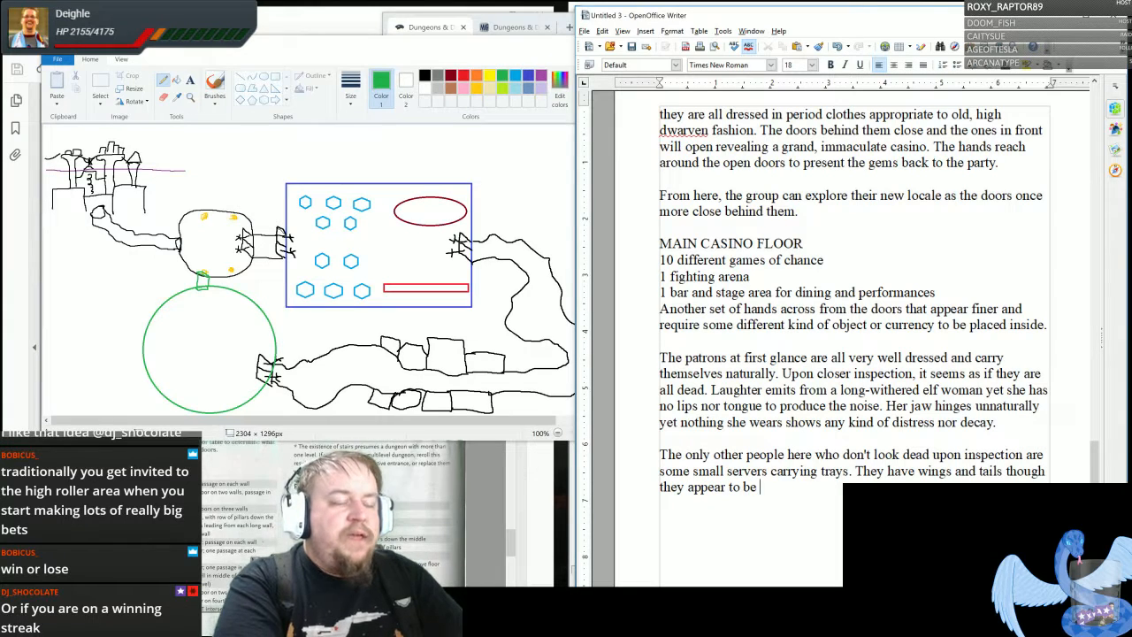
text(tastefully boun)
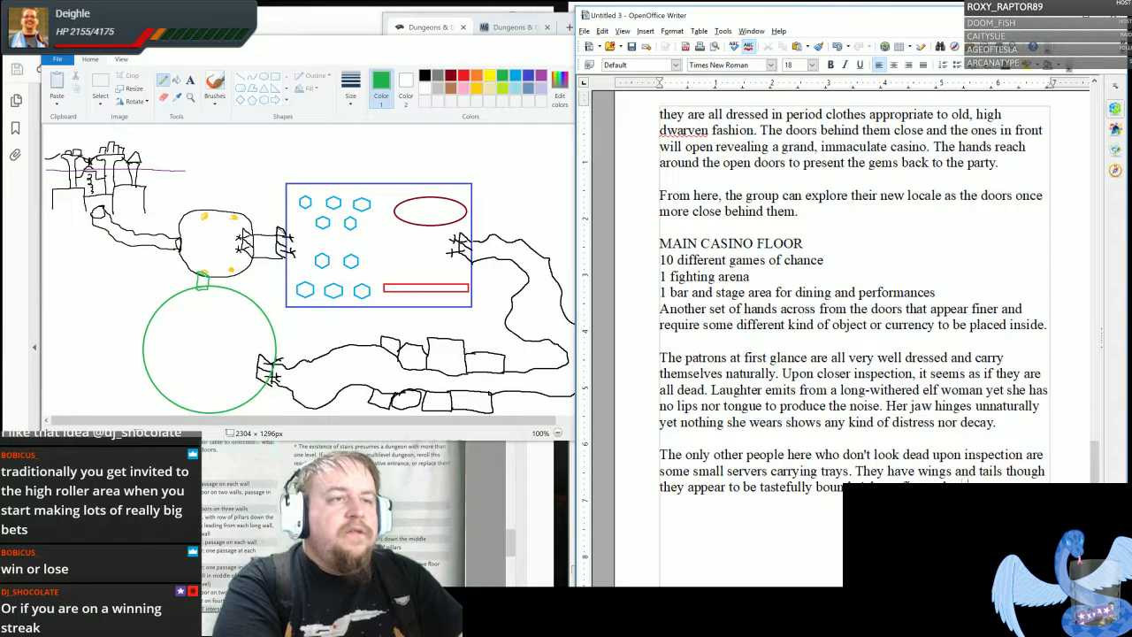
- Add the sentence "A large figure dressed in fine clothes walks among the tables examining what is happening at them."
text(nd tails though they appear to be tastefully boun clothes walks a)
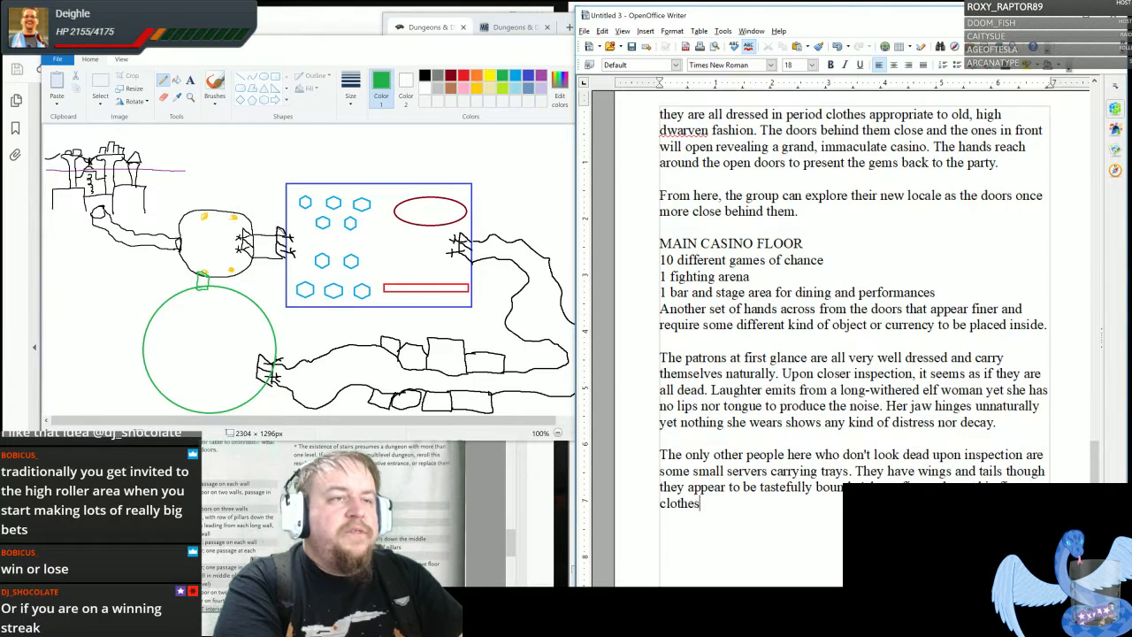
text(mon)
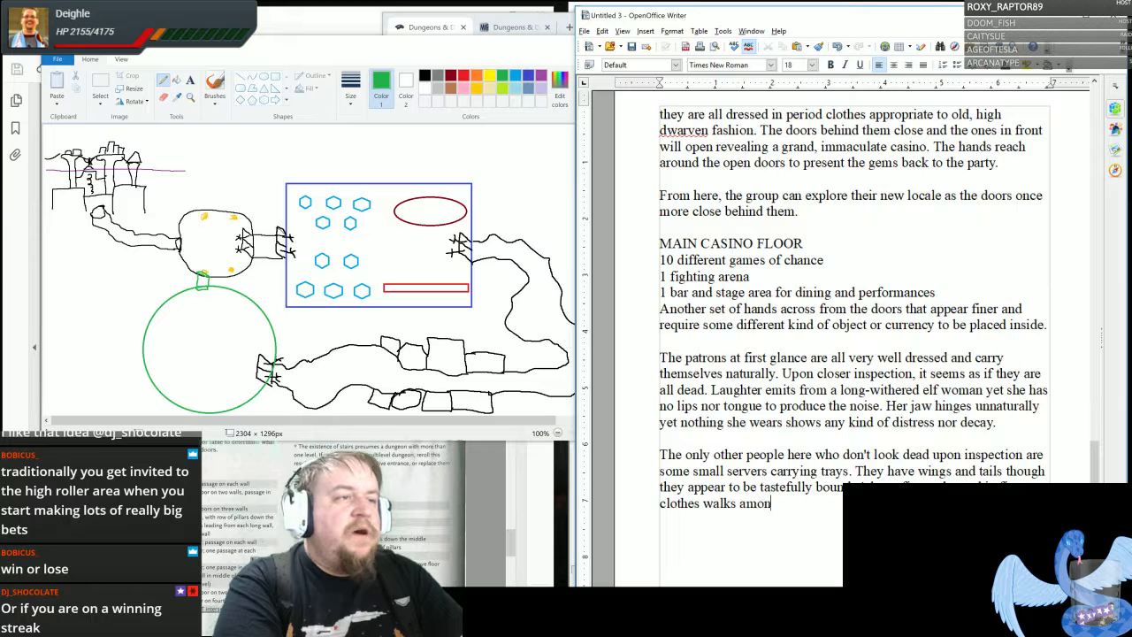
text(g the tables)
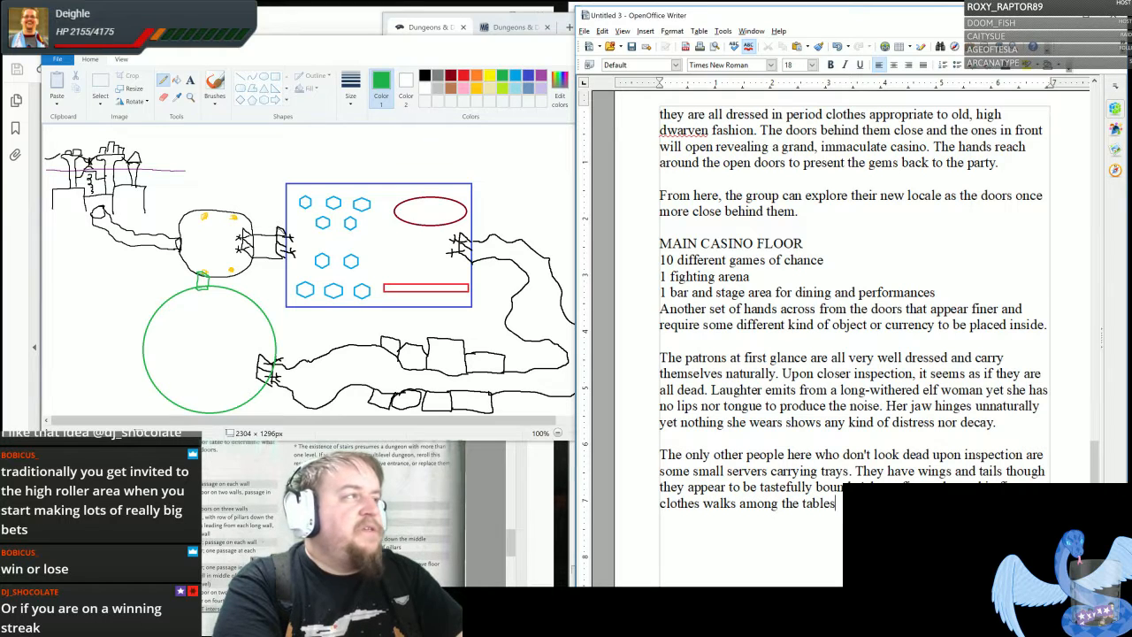
text( e )
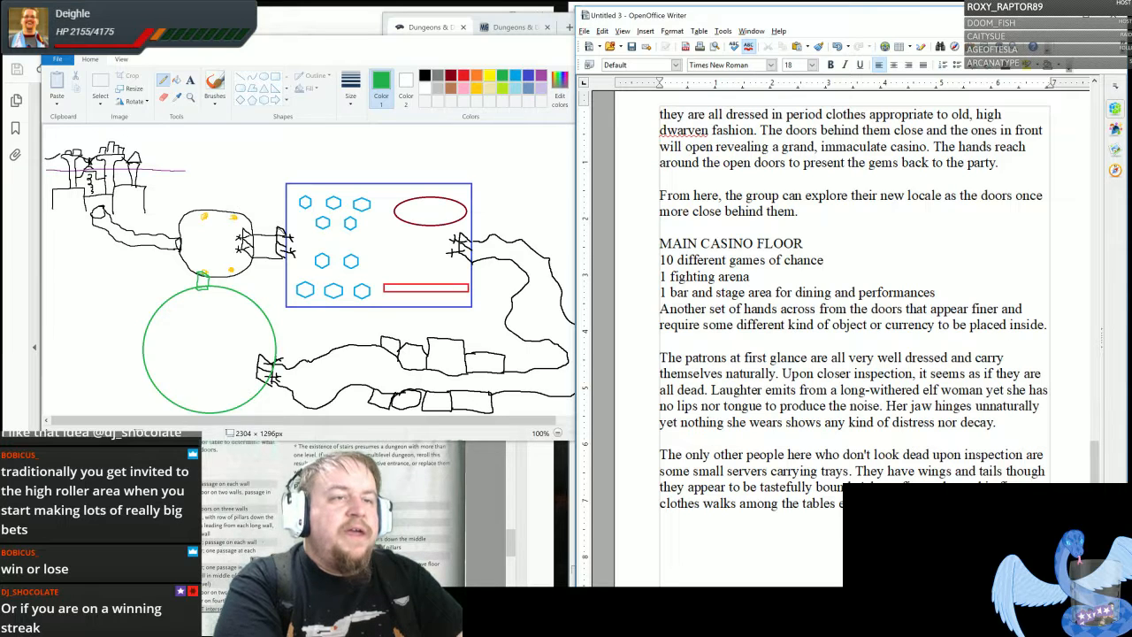
text(them.)
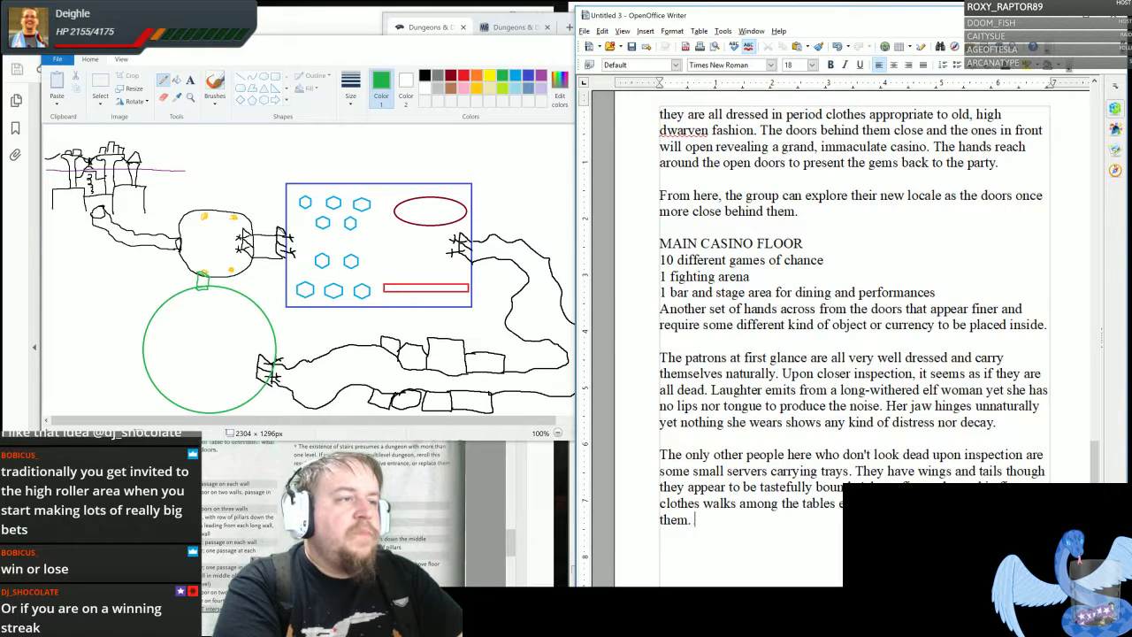
text( At one p)
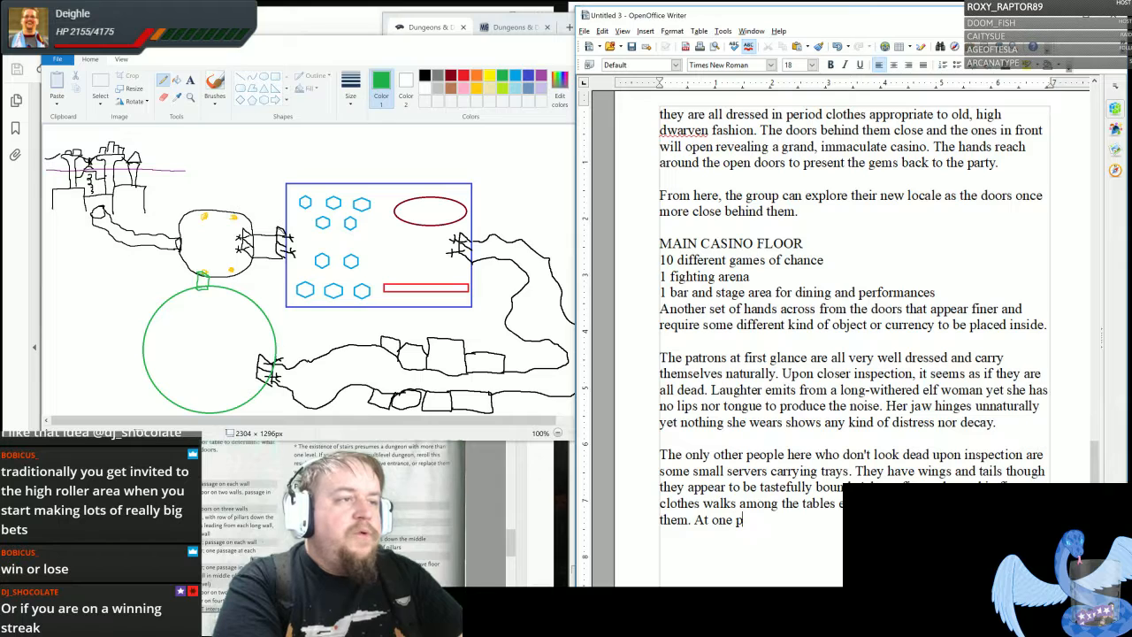
text(oint he)
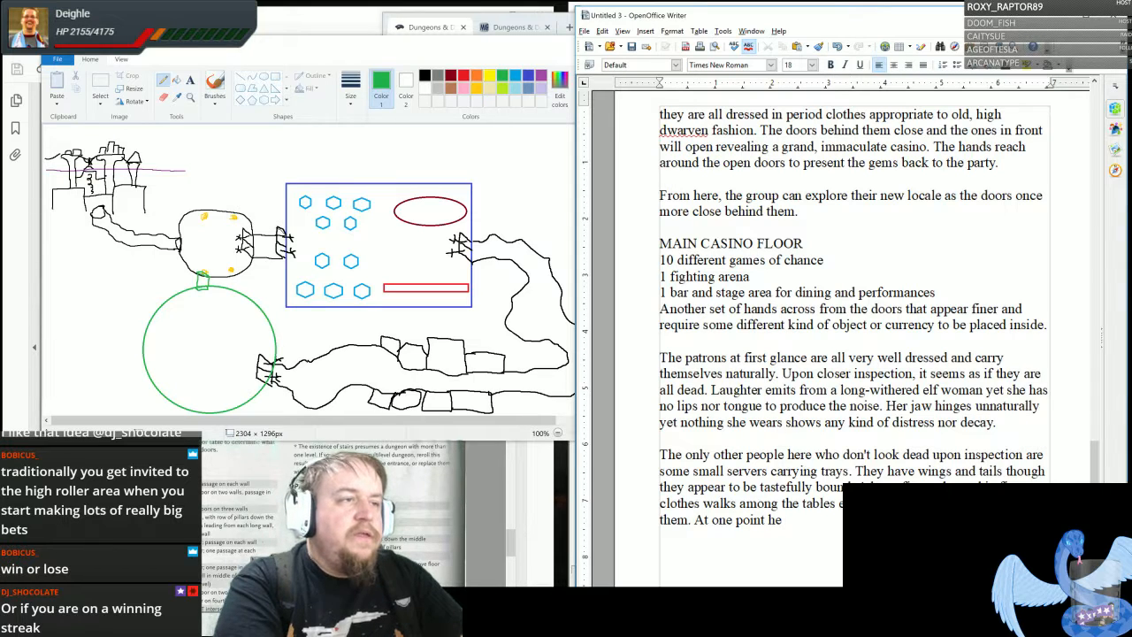
text( grabs a pa)
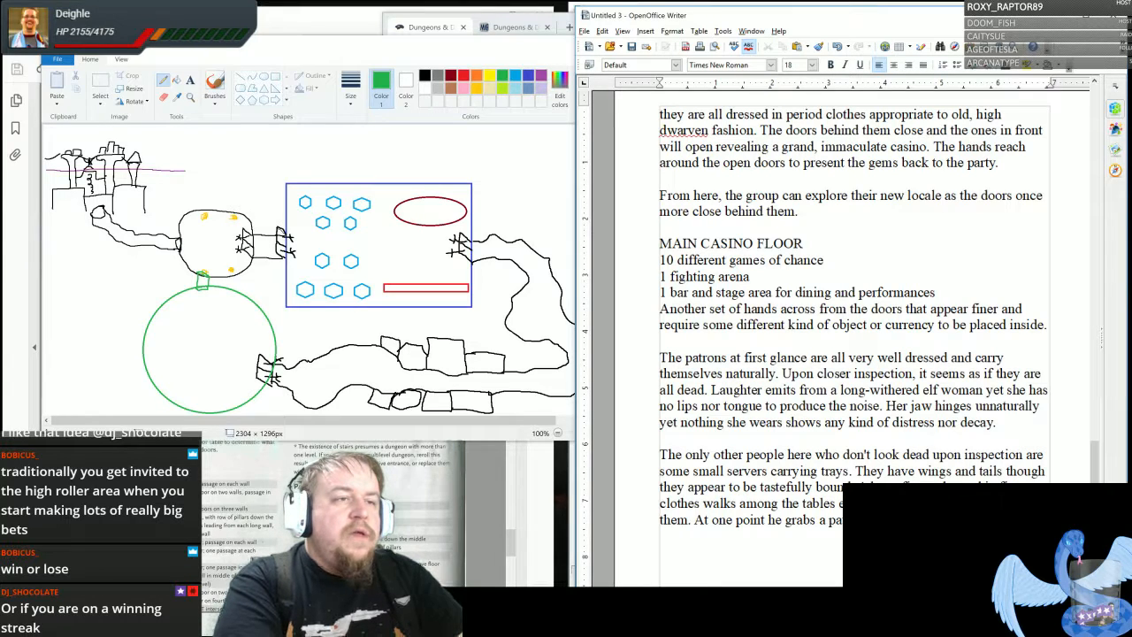
- Add "At one point he grabs a patron by the throat and shouts something about “CHEATING!” before ripping the man in half."
text(something )
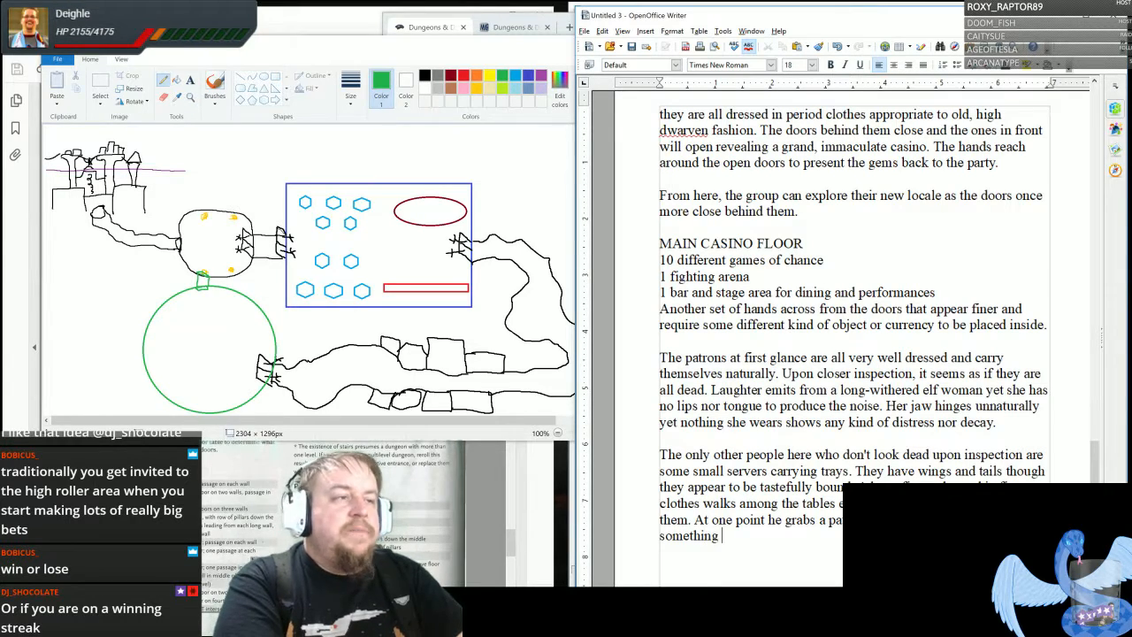
text(about "CHEATING)
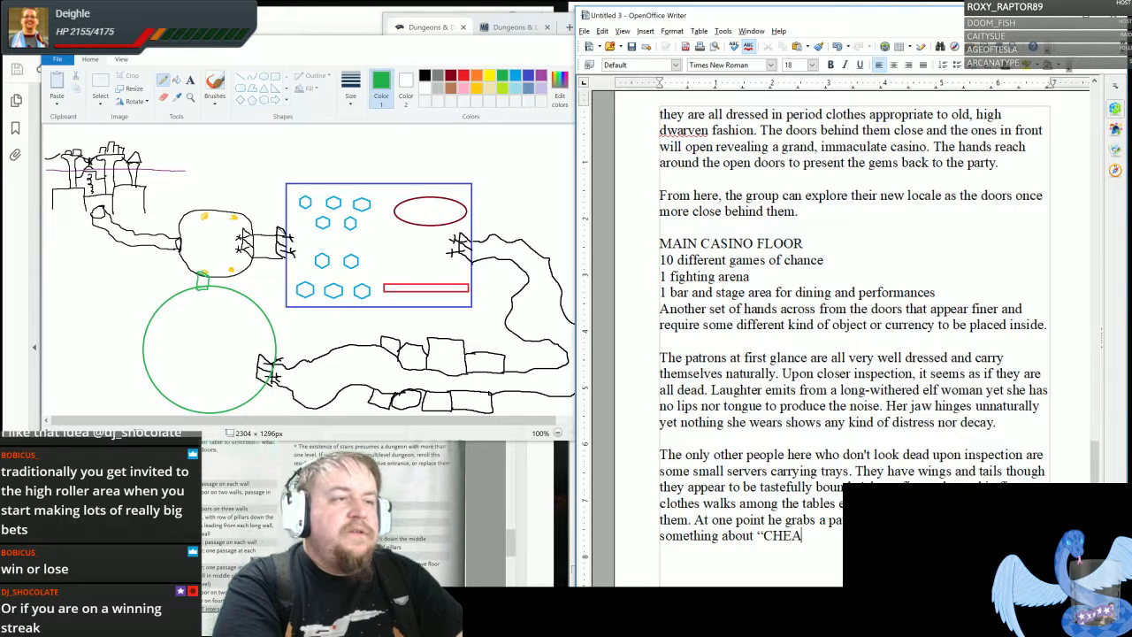
text(!")
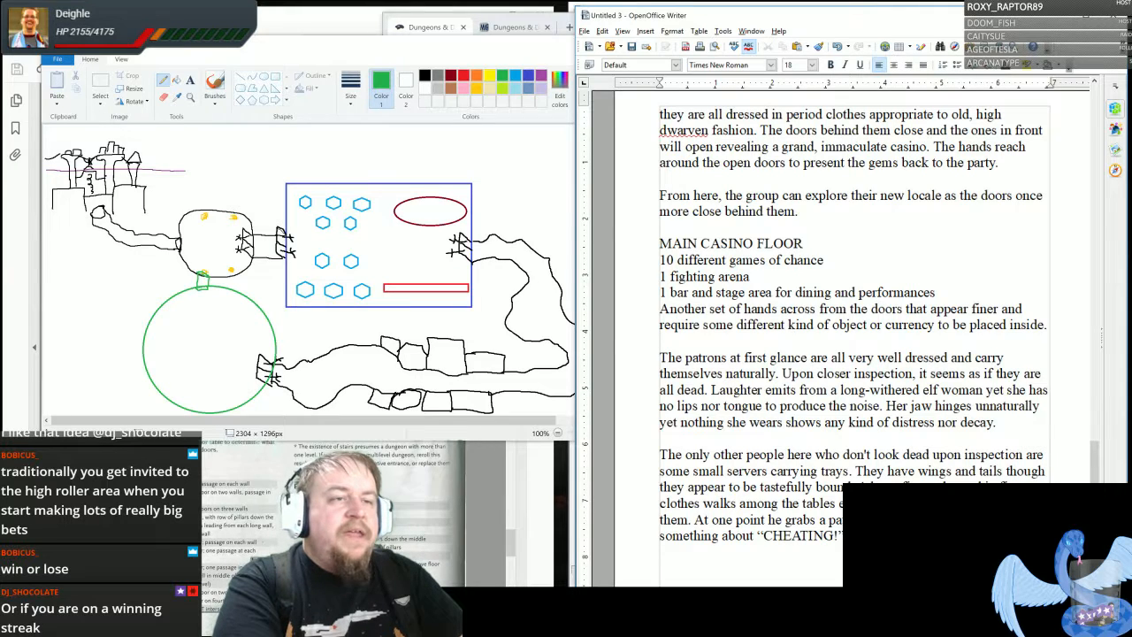
text(e)
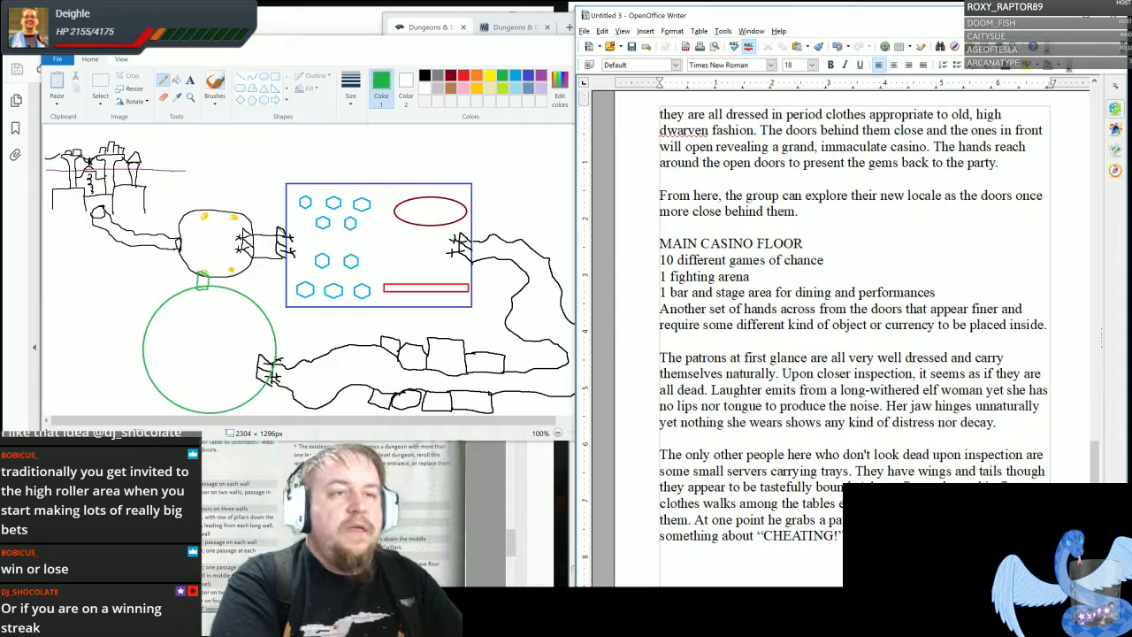
- End the paragraph with the sentence "The man turns to dust and disappears, leaving no trace behind."
text(man tu)
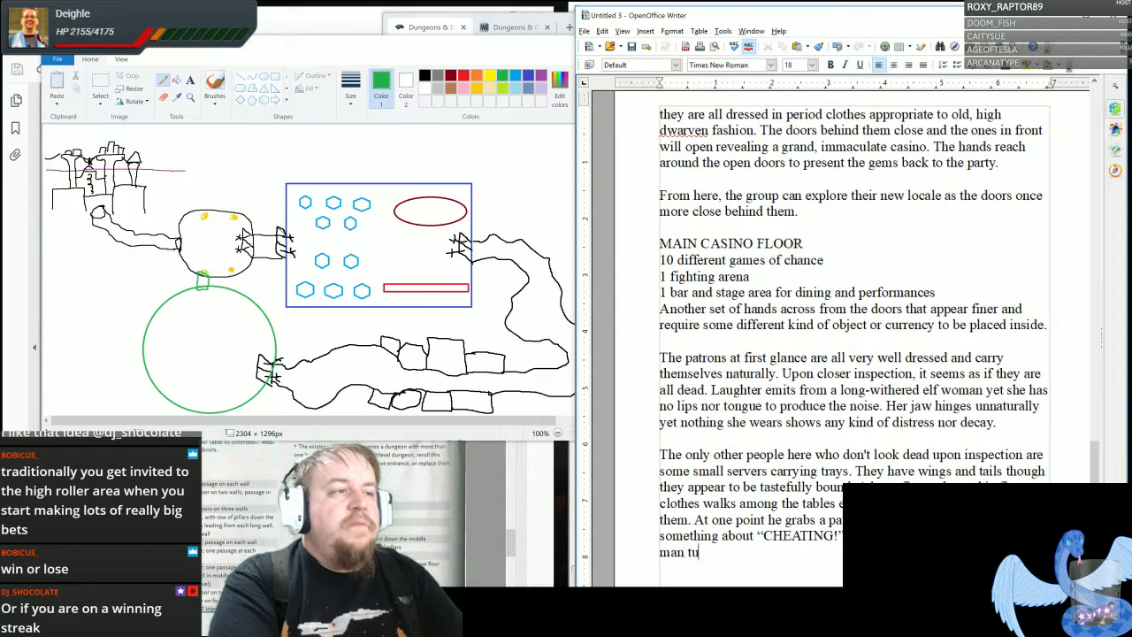
text(rns to dust and )
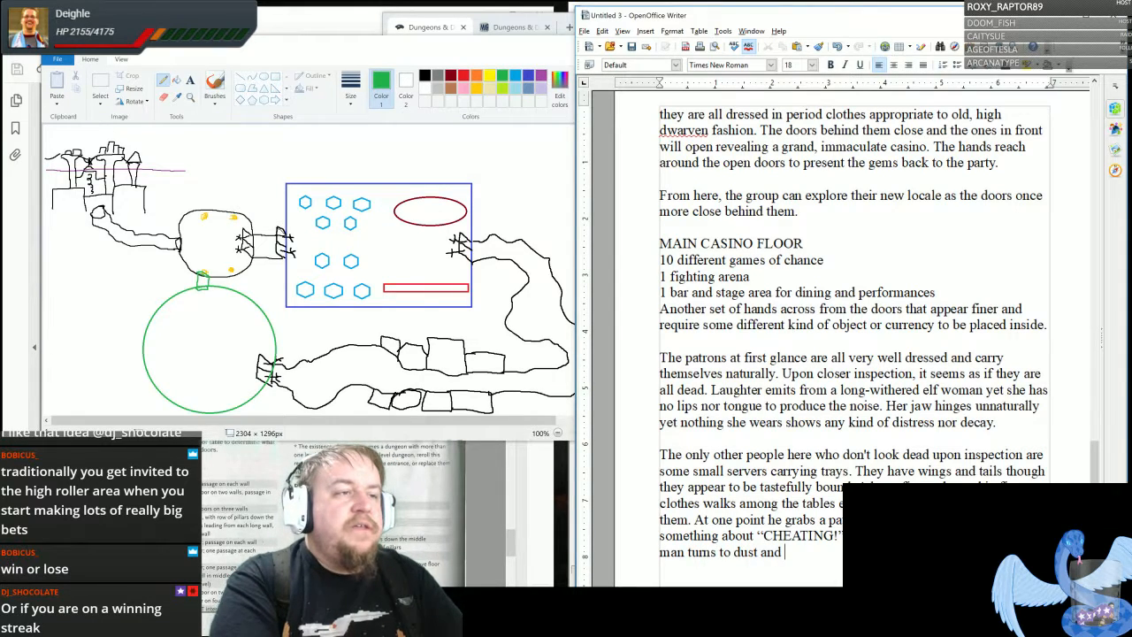
text(disappears)
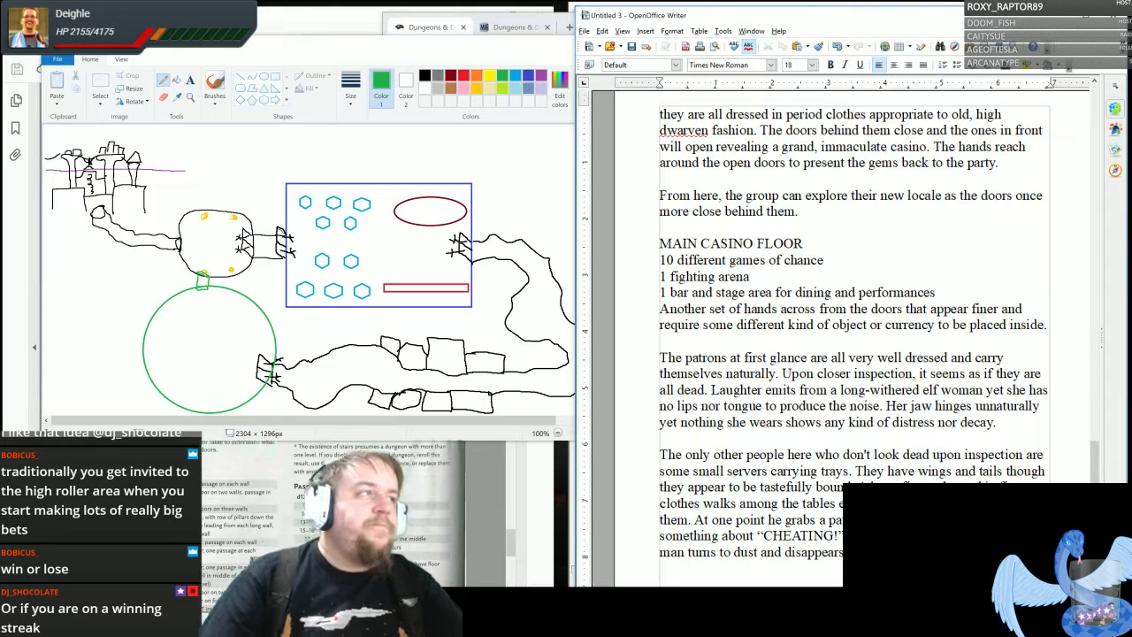
- Leave a blank line below the paragraph and add the line "Challenges:" with a new line under it
scroll(855, 336, down, 4)
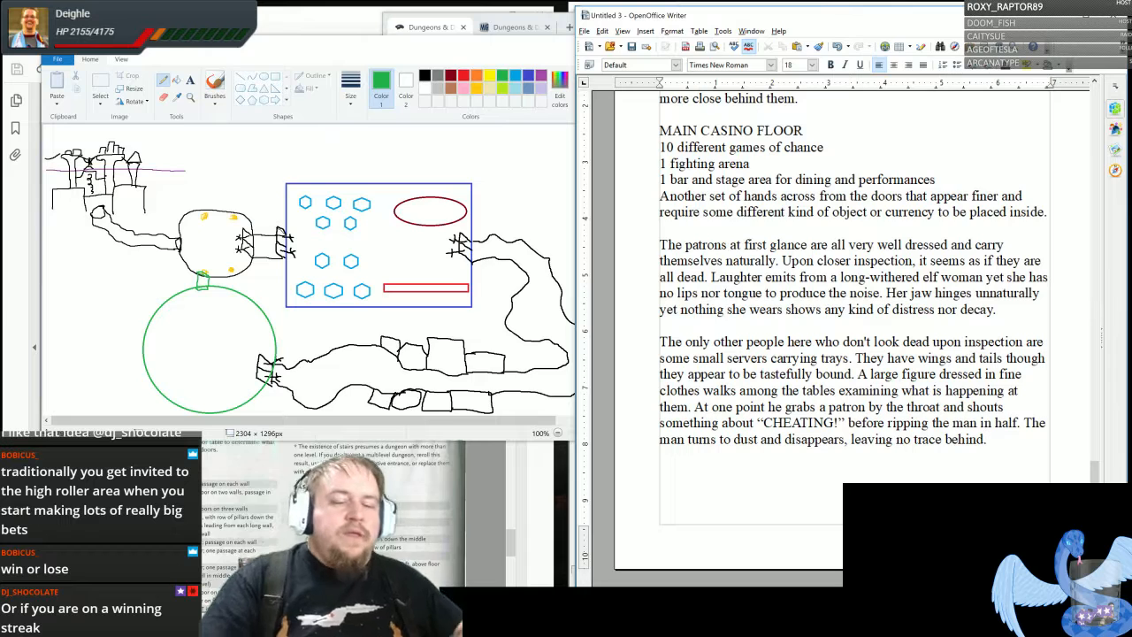
key(Return)
key(Return)
text(C)
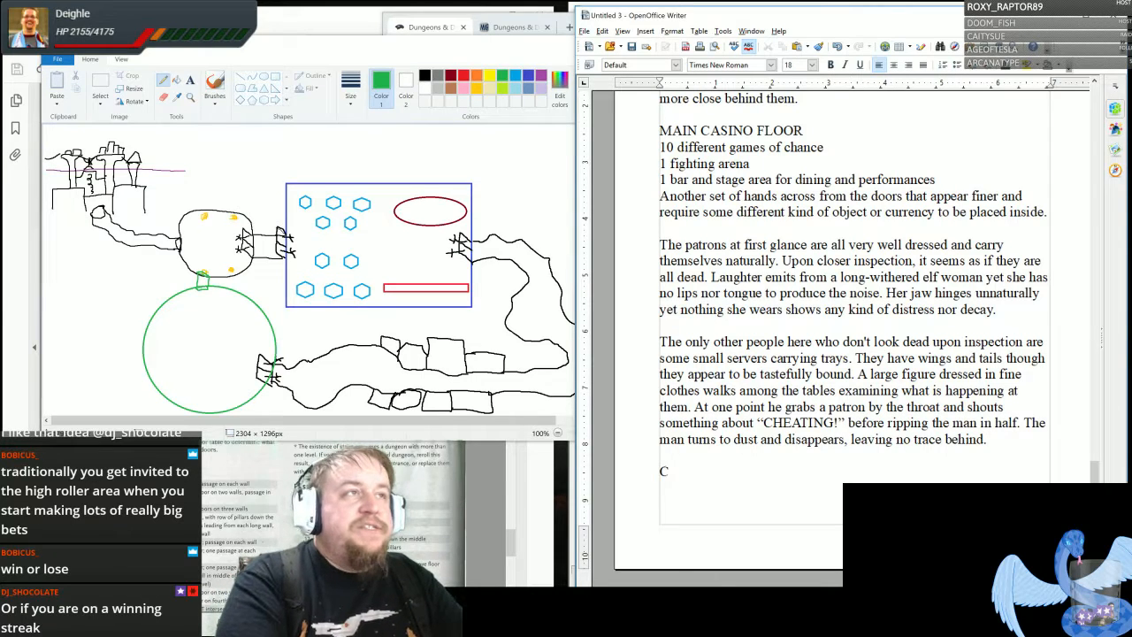
text(h)
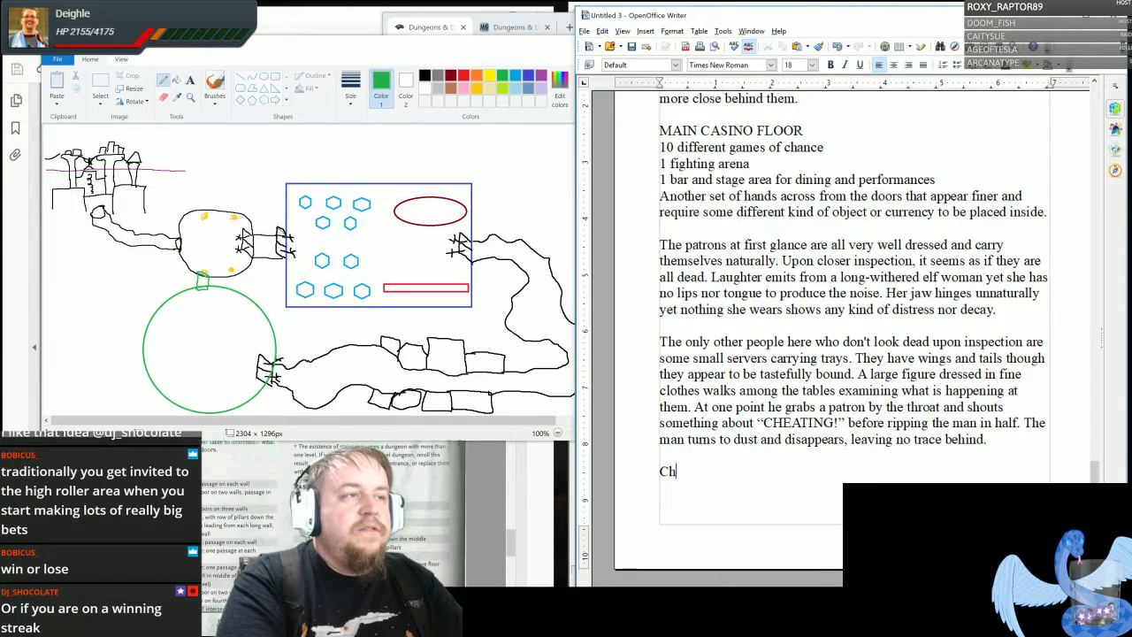
text(allenges:)
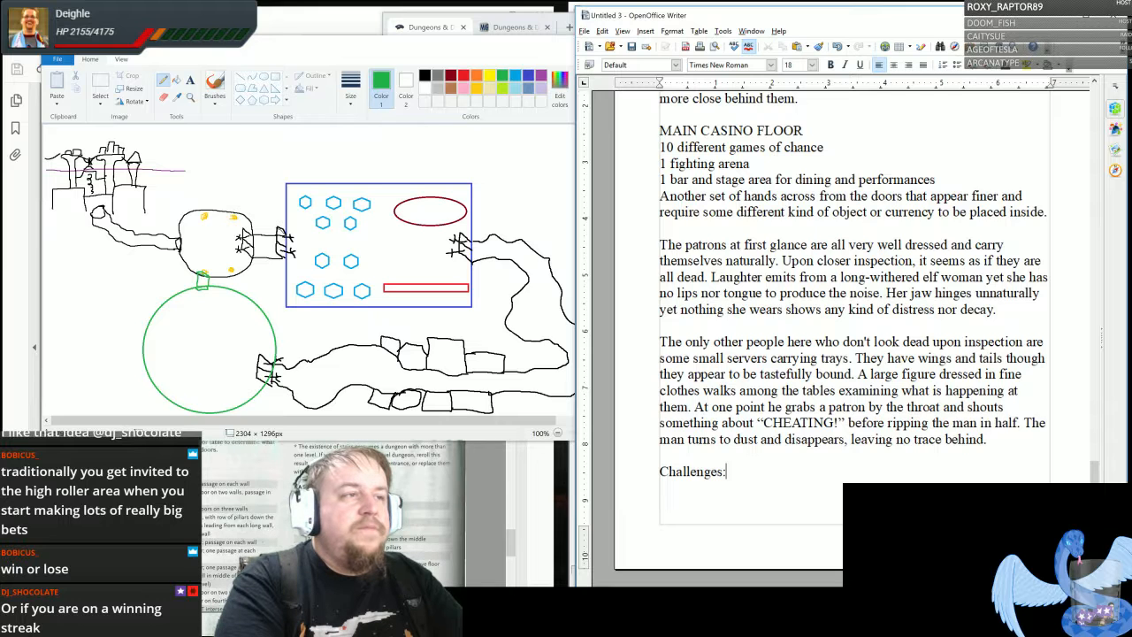
key(Return)
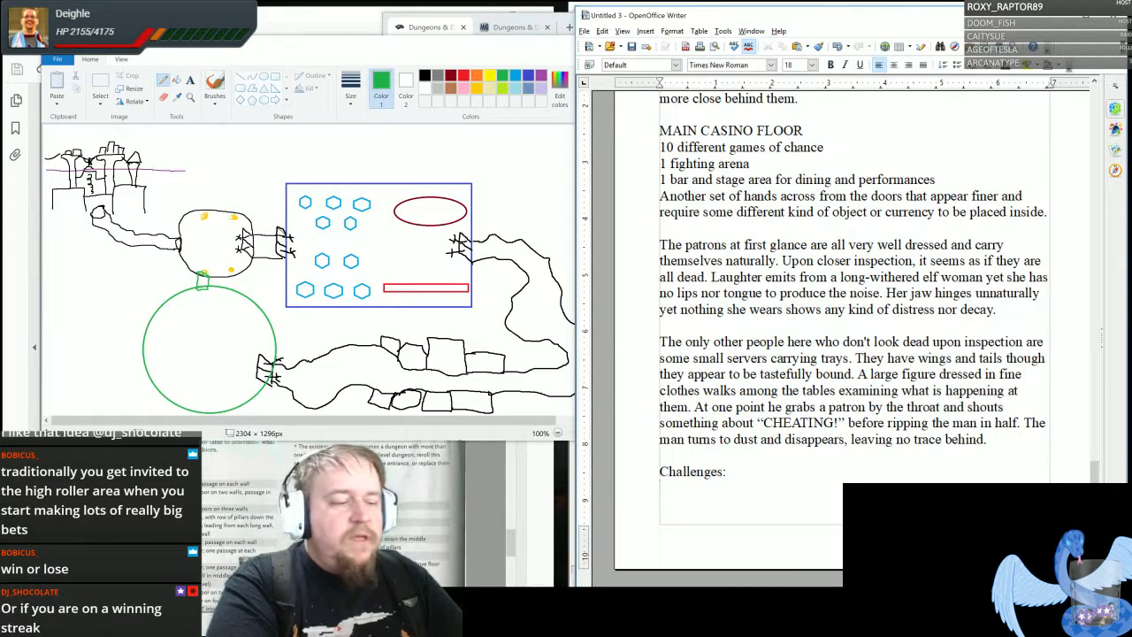
- Start the first challenge with "Win 1,000 gold worth of chips"
text(Win)
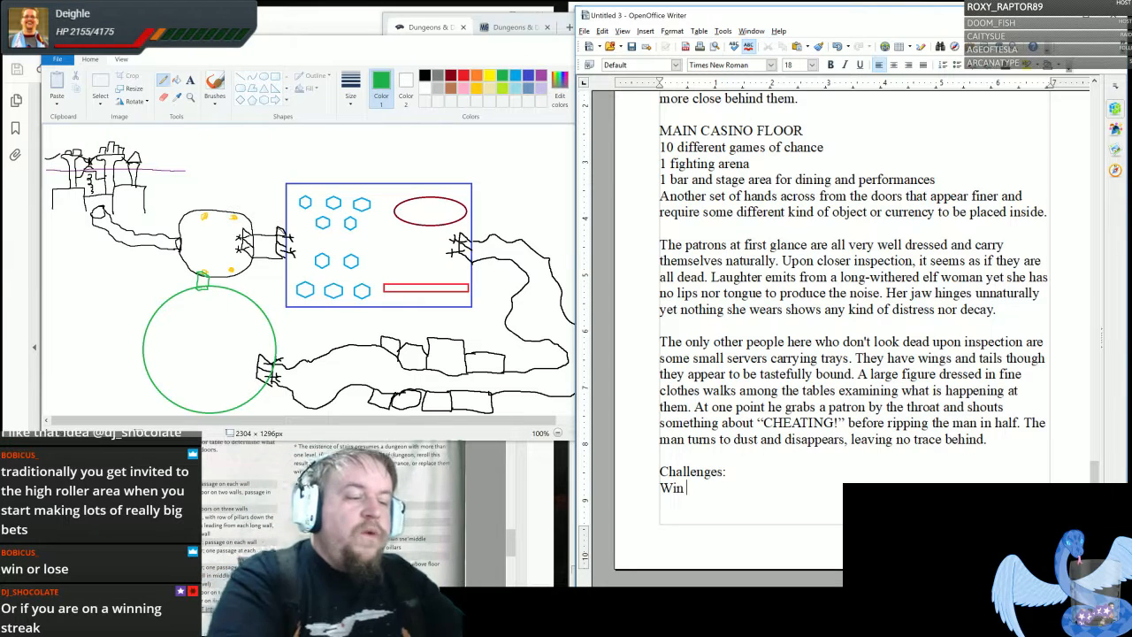
text(1,000 )
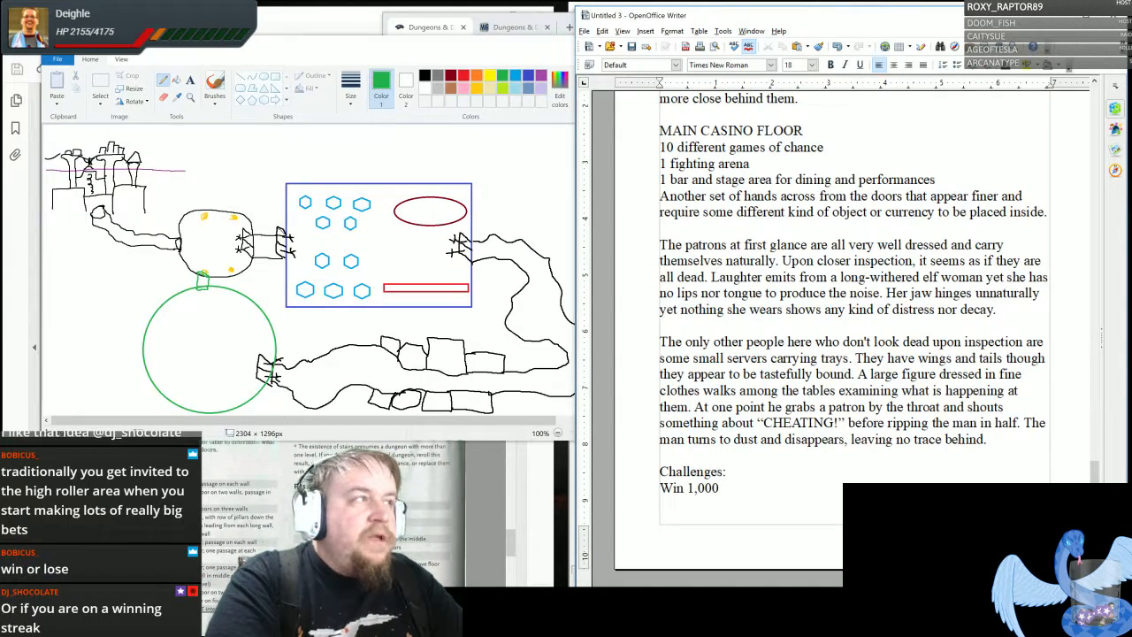
text(gold)
key(BackSpace)
key(BackSpace)
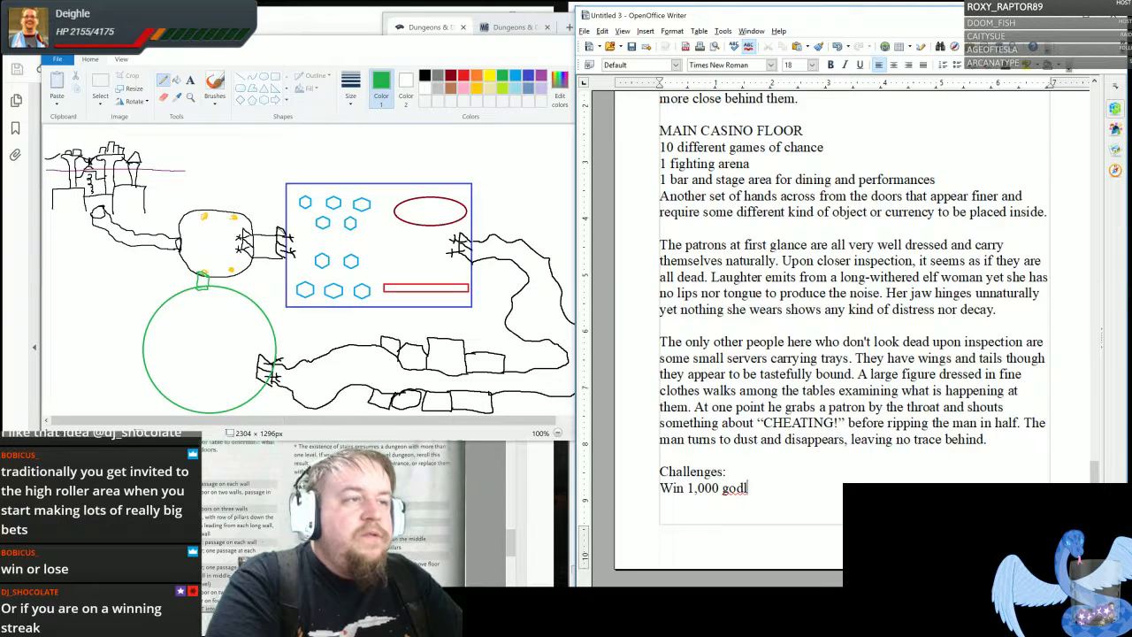
text(ld worht)
key(BackSpace)
key(BackSpace)
key(BackSpace)
text(r)
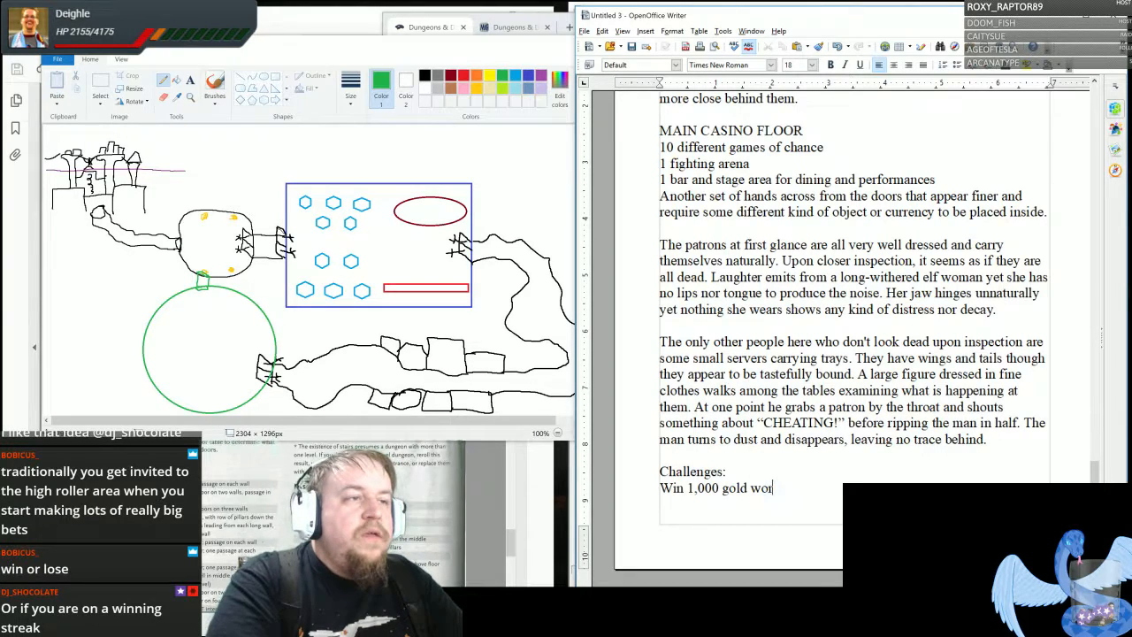
text(th of chips)
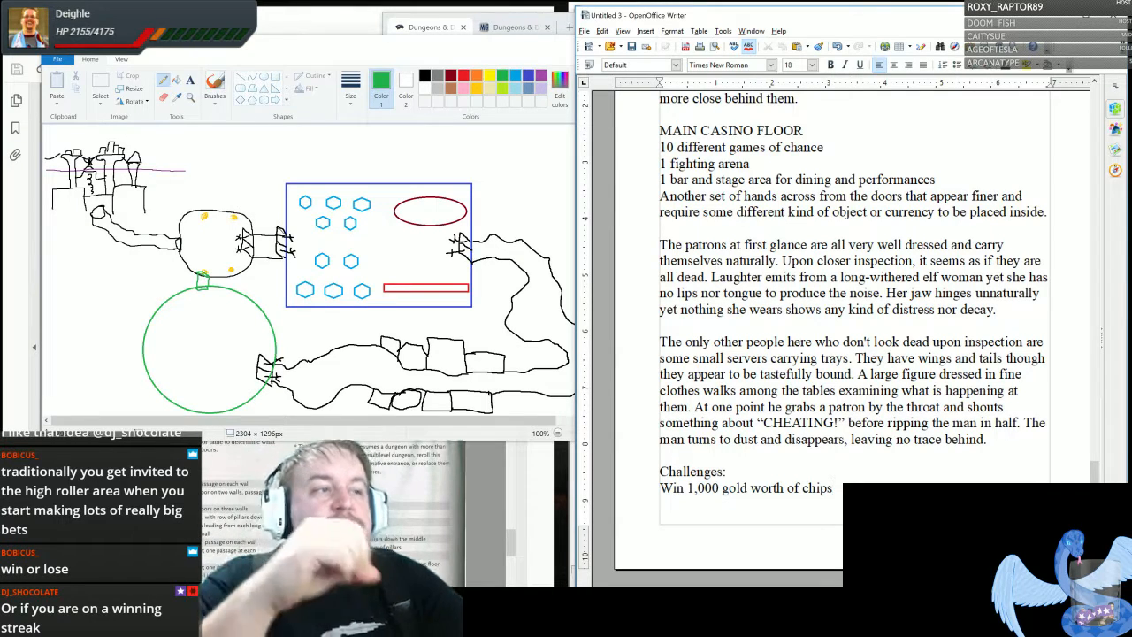
- Finish the challenge with "in order to turn them in for a high-roller token which is what the other hands will accept."
text(in)
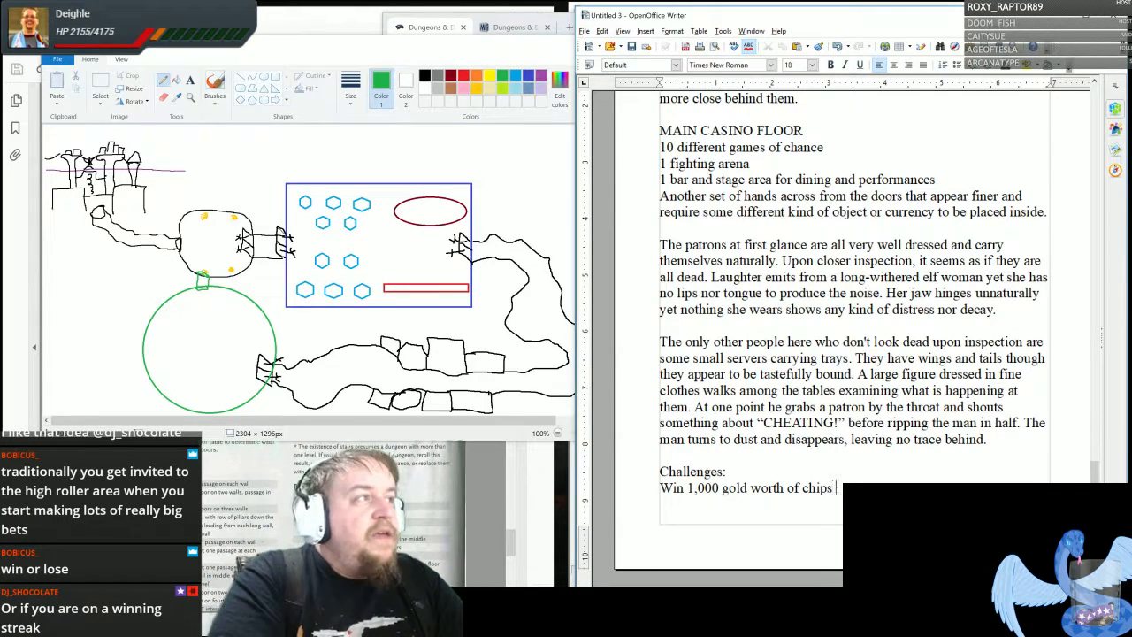
text( one or more of the )
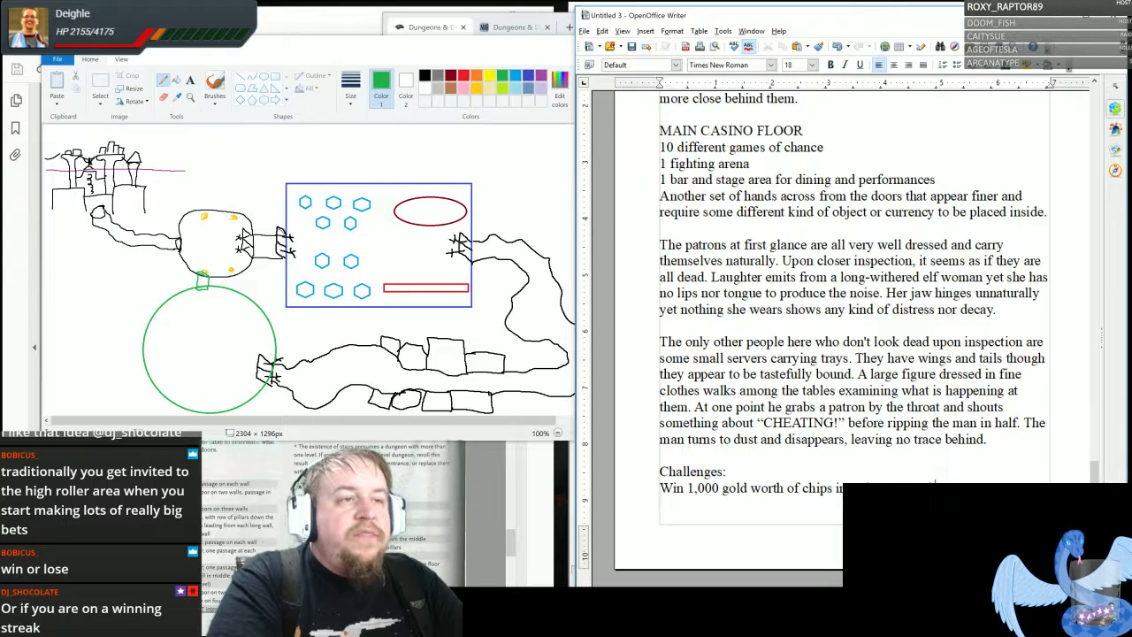
text(games )
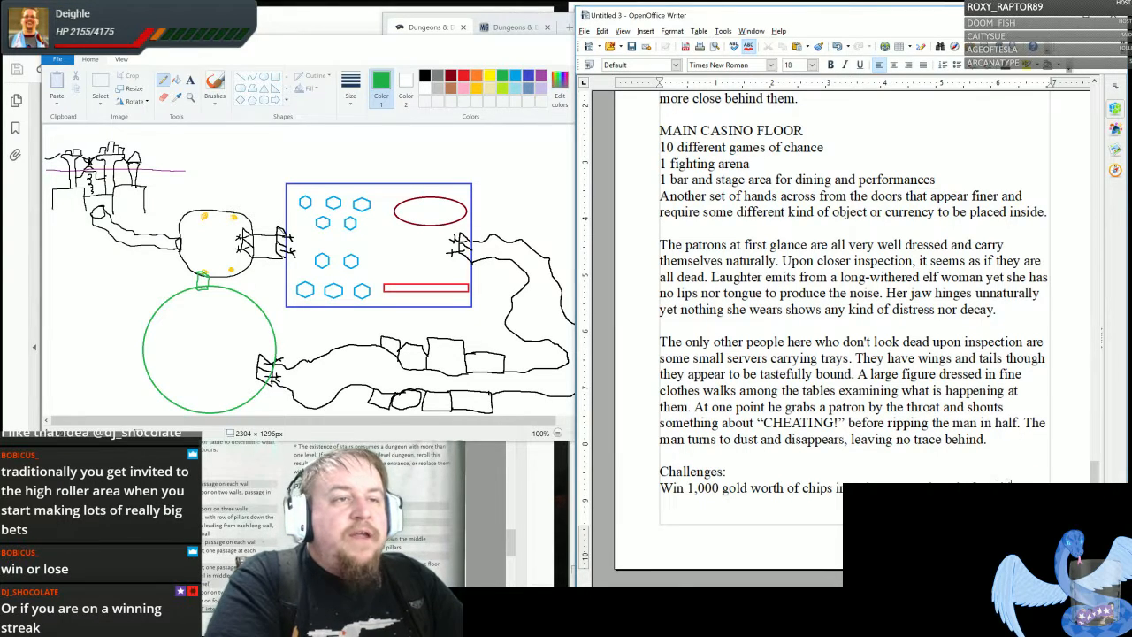
text(roller to)
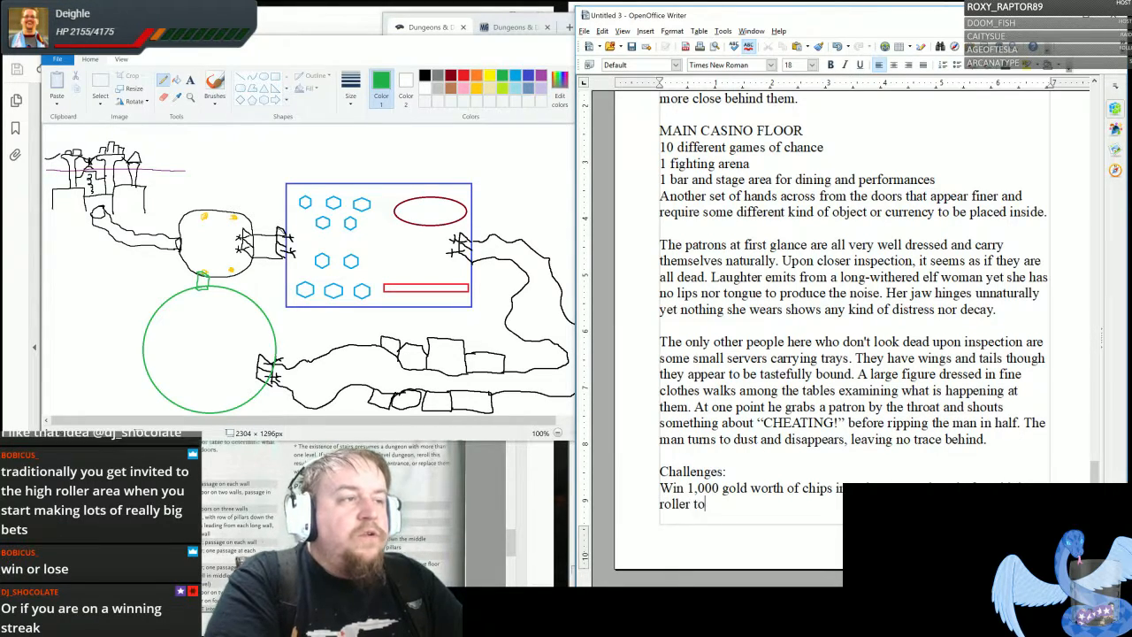
text(ken which )
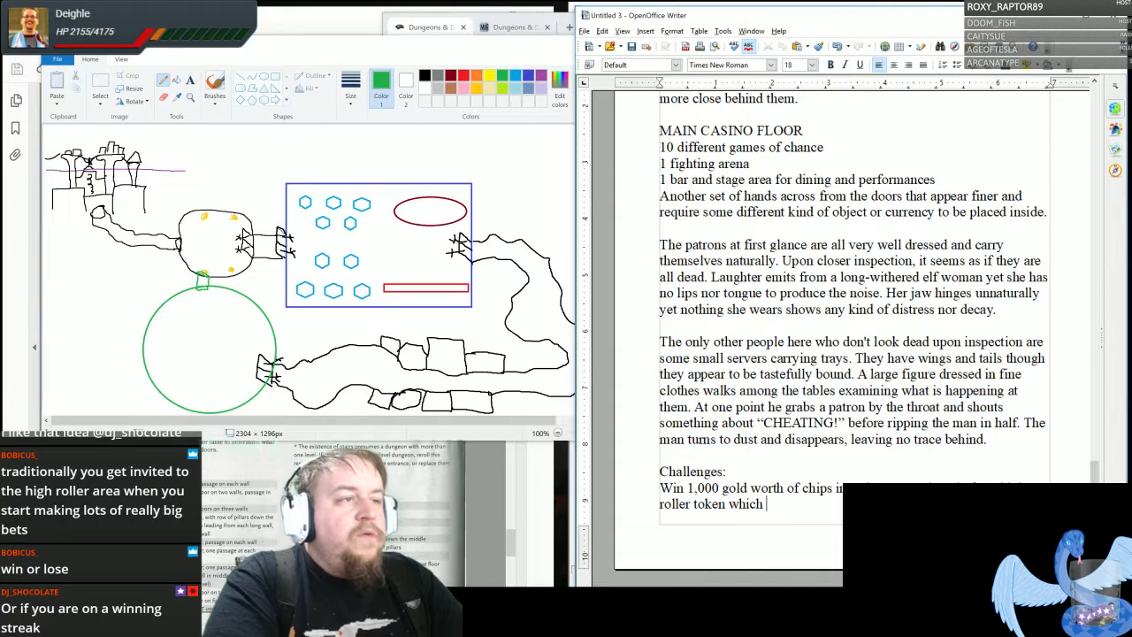
text(is what the ot)
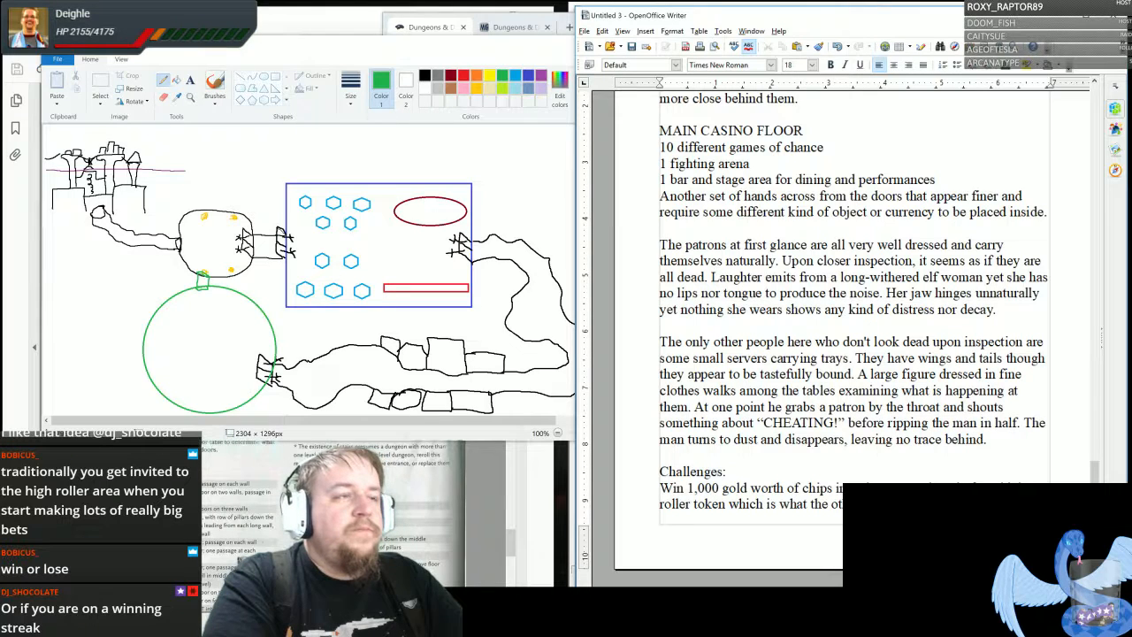
- Begin a new paragraph on the next page with "Fighting: A combatant can earn money by overcoming challenges in the pit."
key(ctrl+Return)
text(Fig)
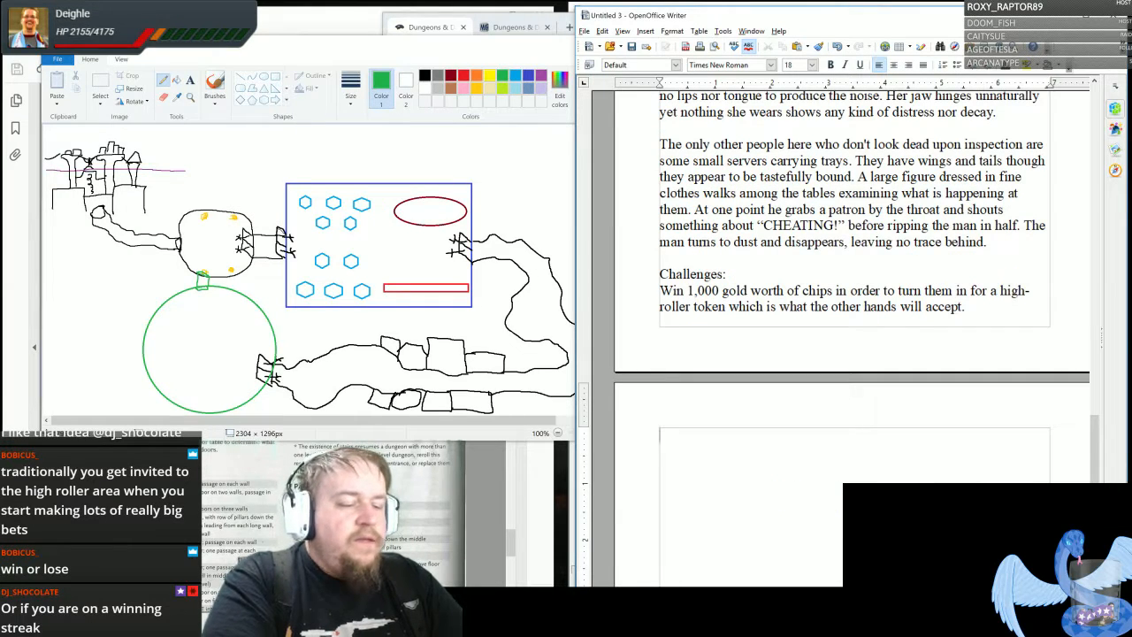
text(hting: )
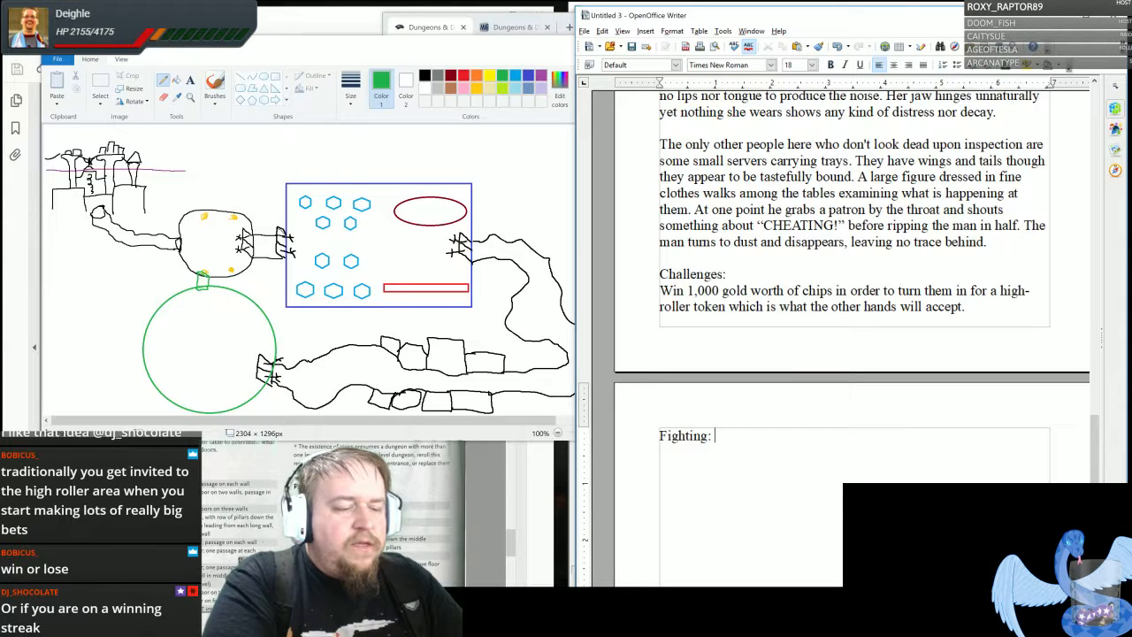
text(A co)
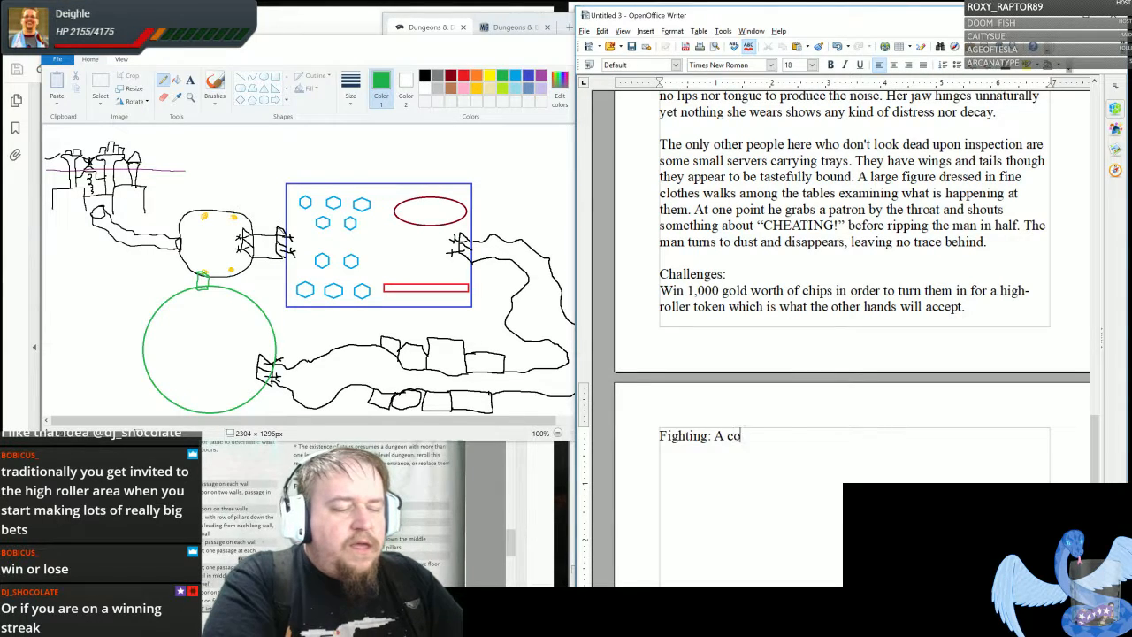
text(mba)
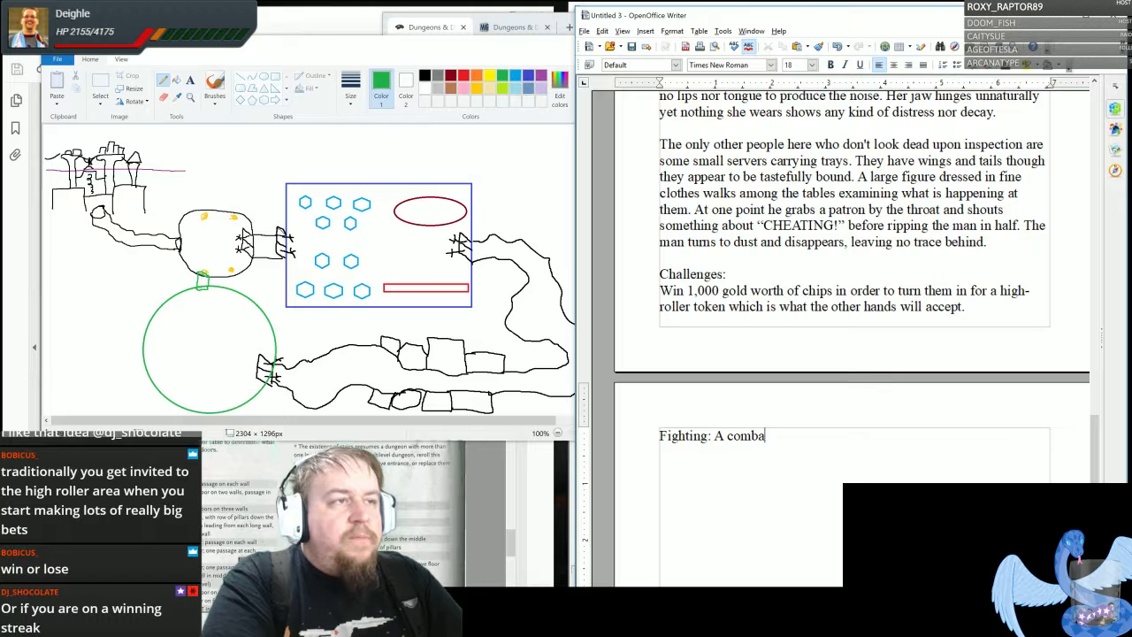
text(tant can ea)
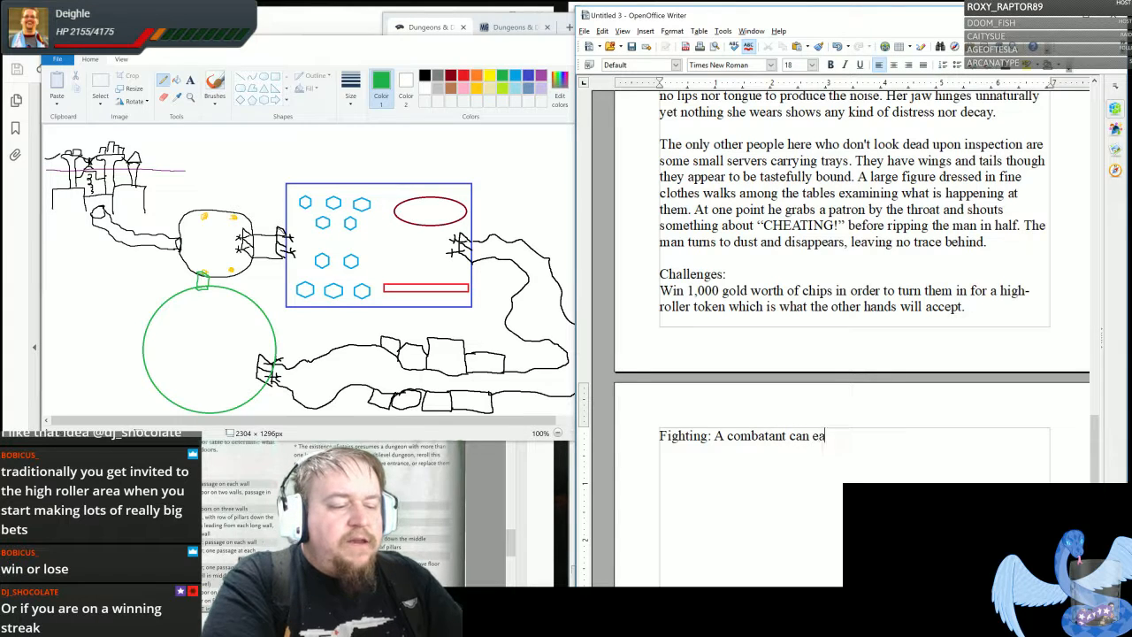
text(rn money by ov)
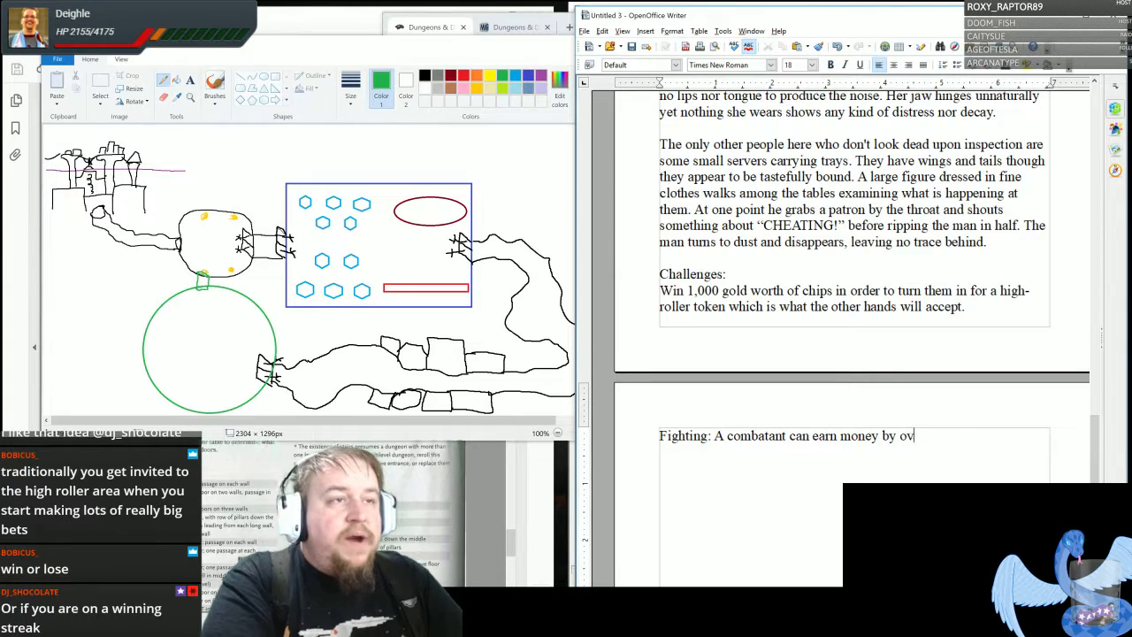
text(ercoming chall)
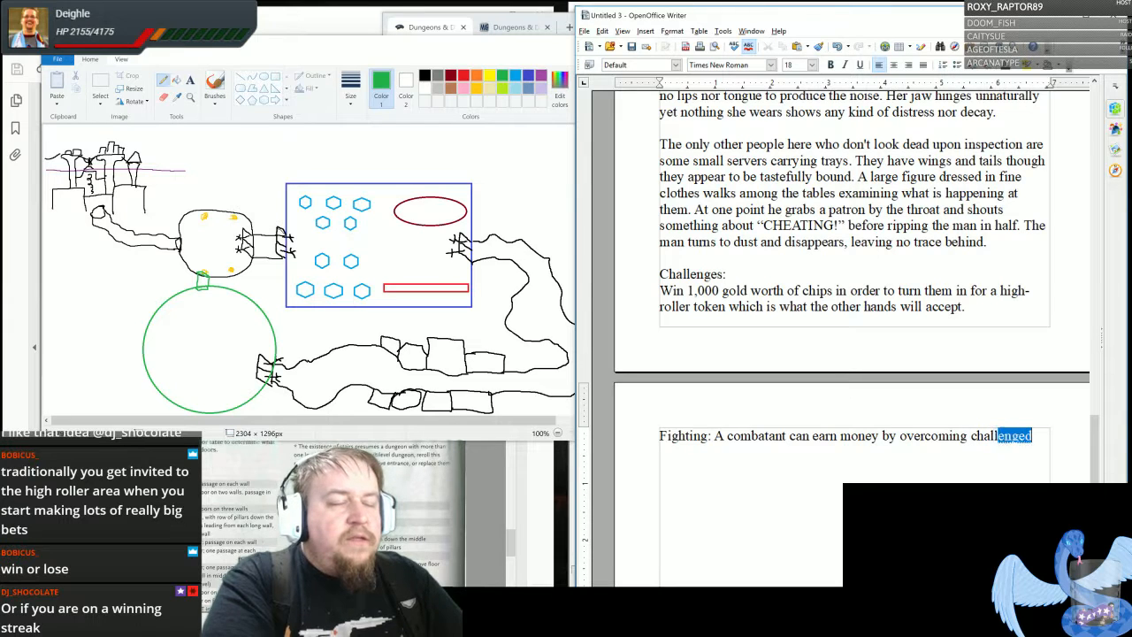
text(enges in the pit)
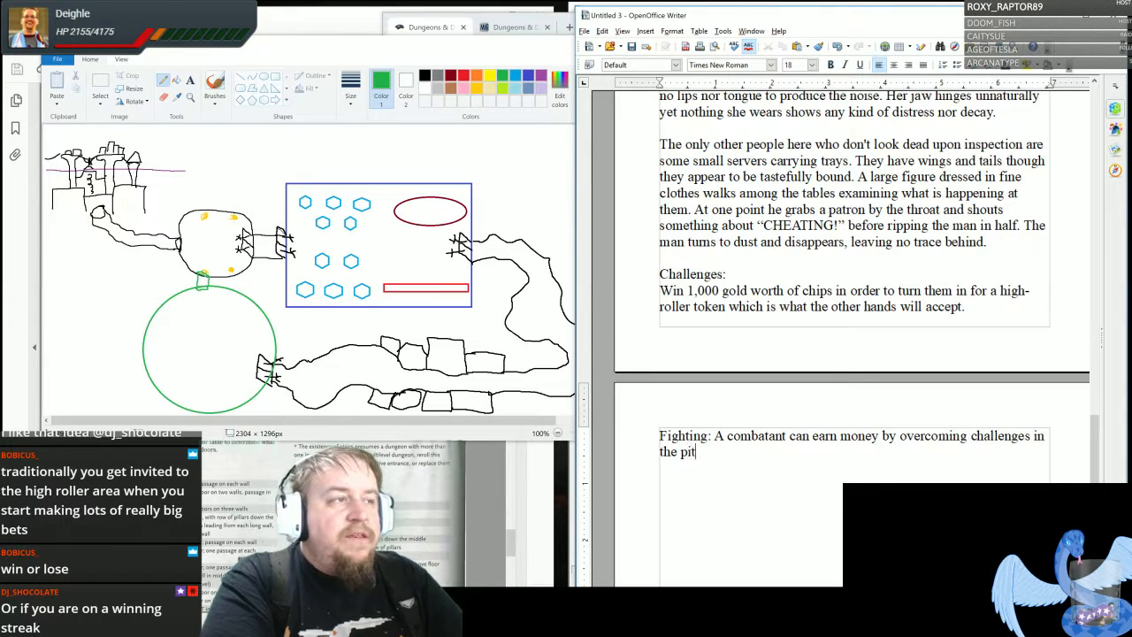
text(. The )
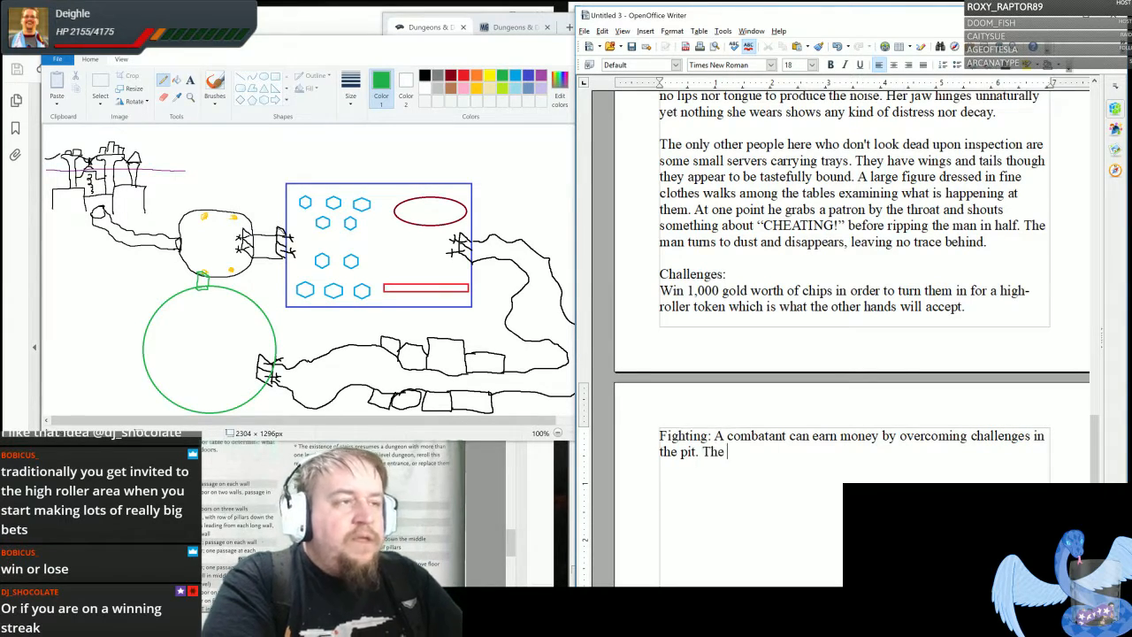
text(more difficult the )
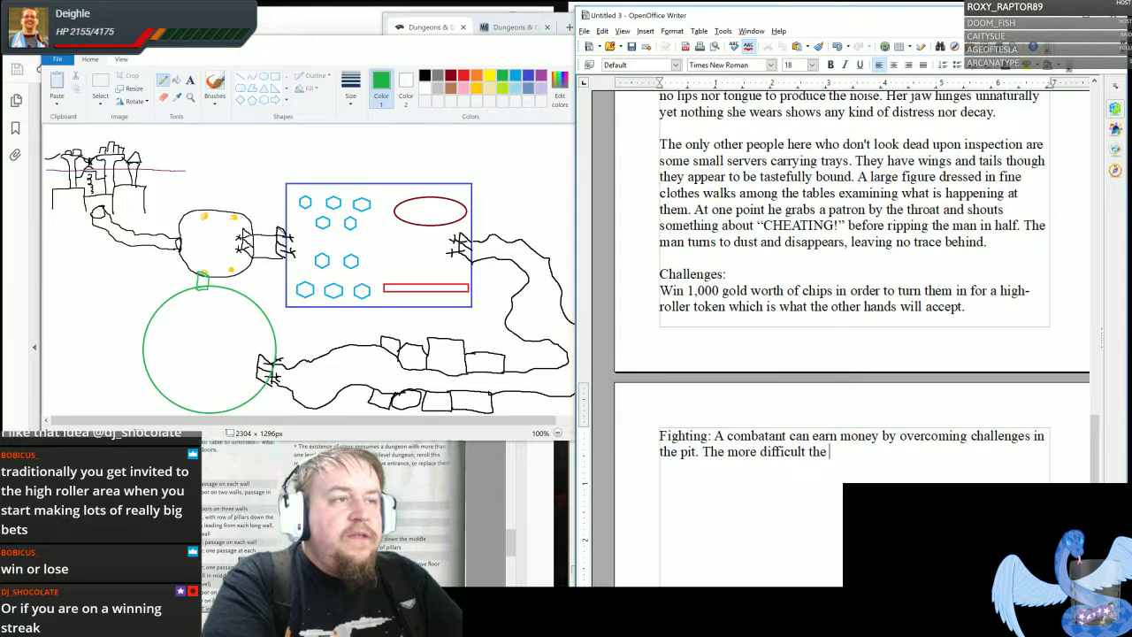
text(fight, the more money s/he )
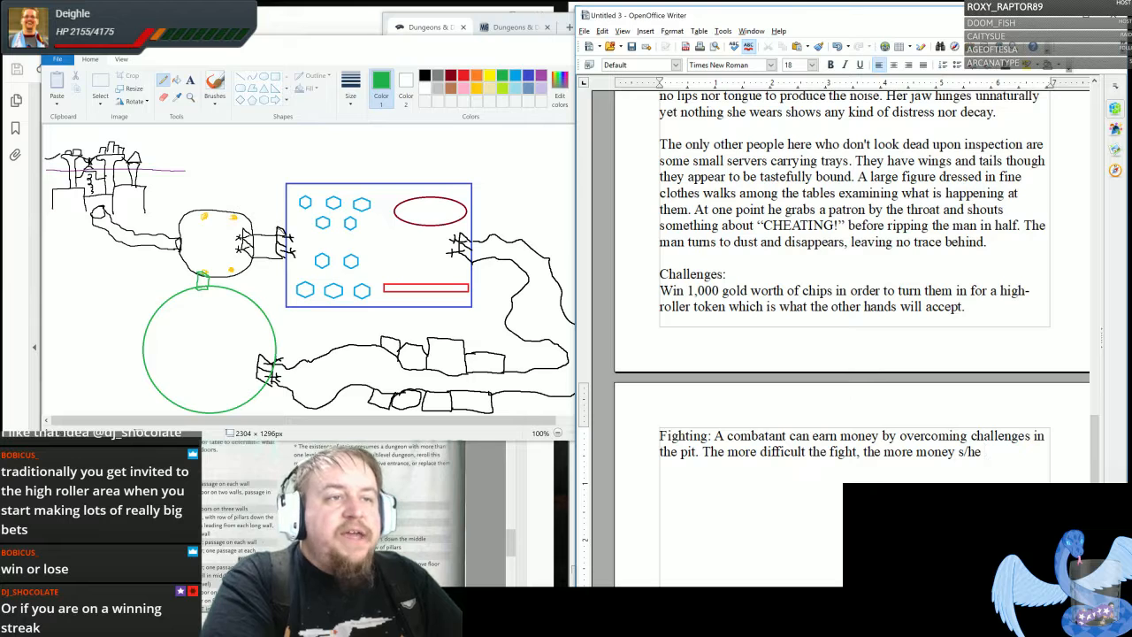
text(win.)
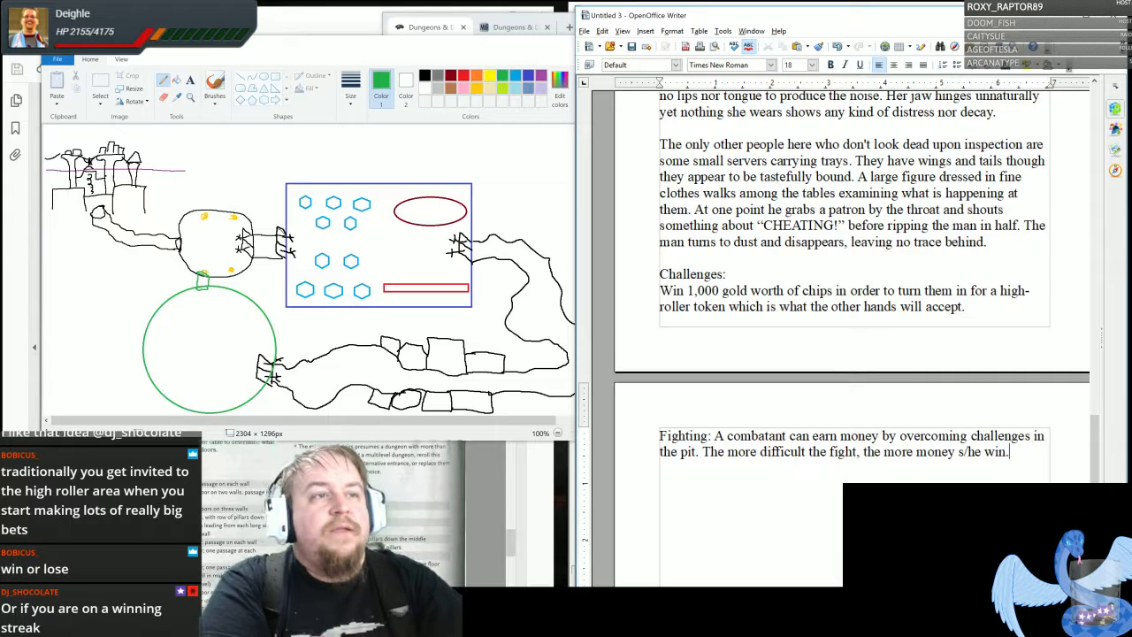
- Leave a blank line below the Fighting paragraph and write "Performing: An entertainer can earn money via chips by"
text(Performing:)
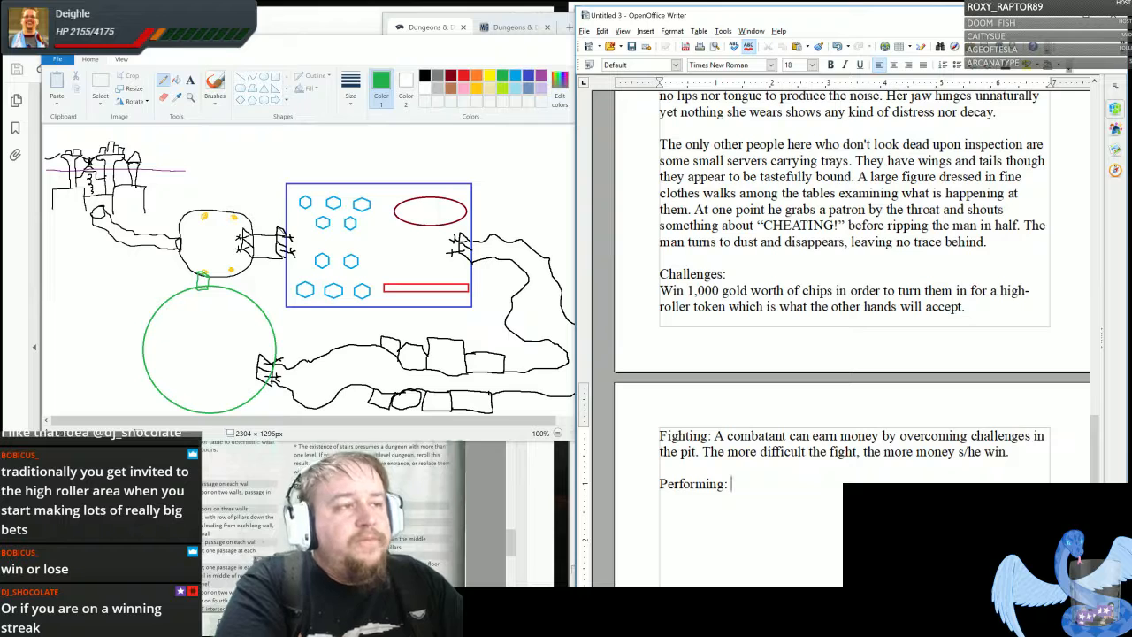
text(An ente)
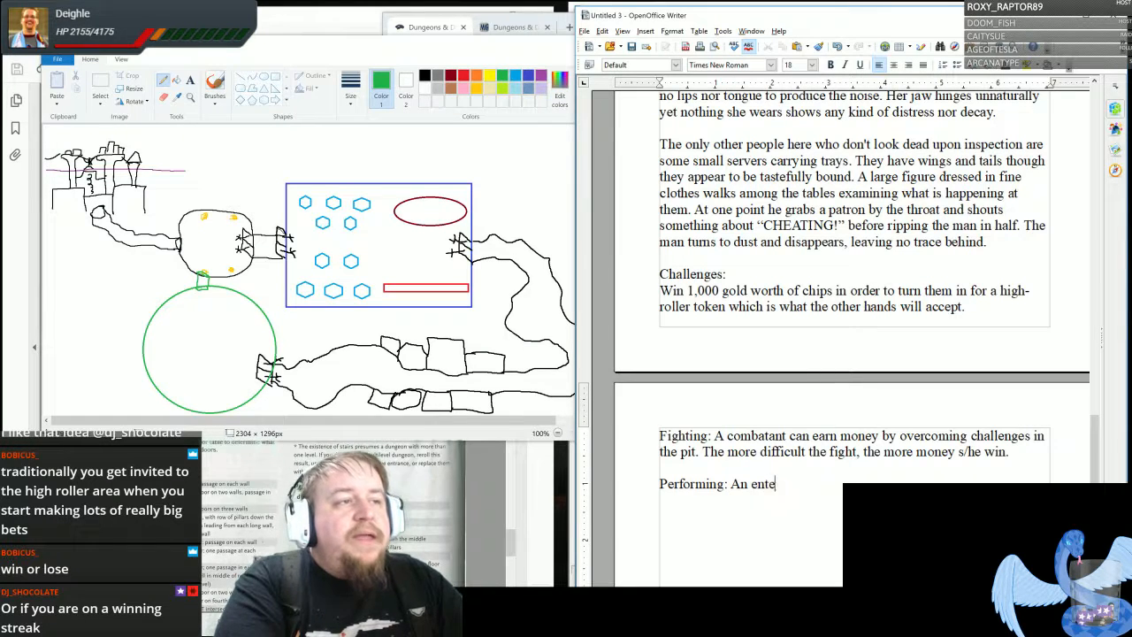
text(rtainer can earn)
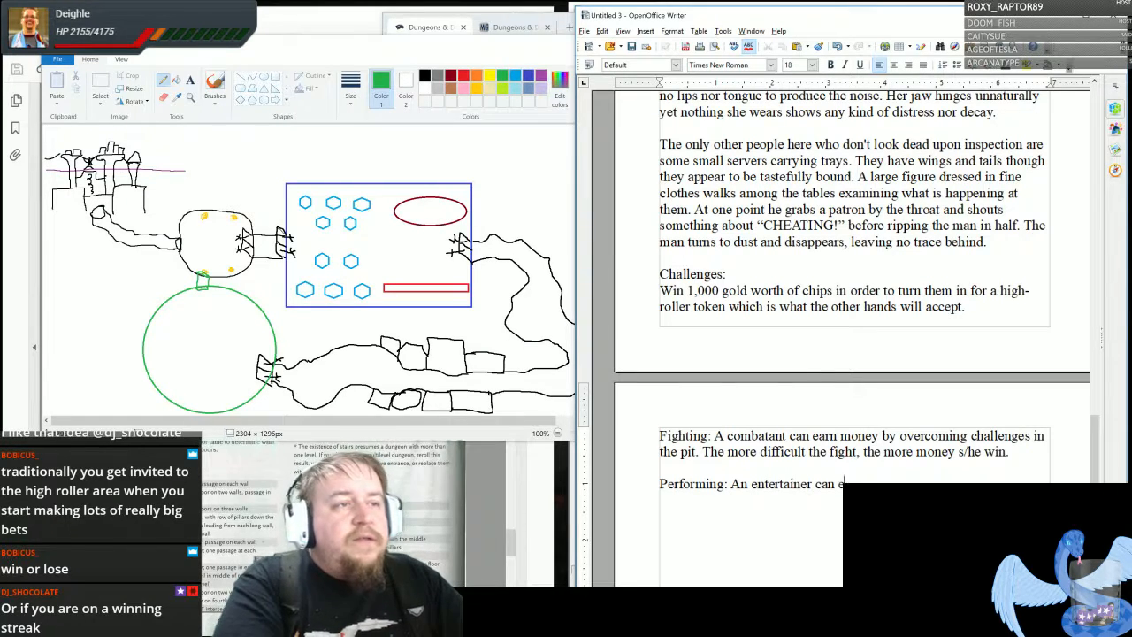
text( money by)
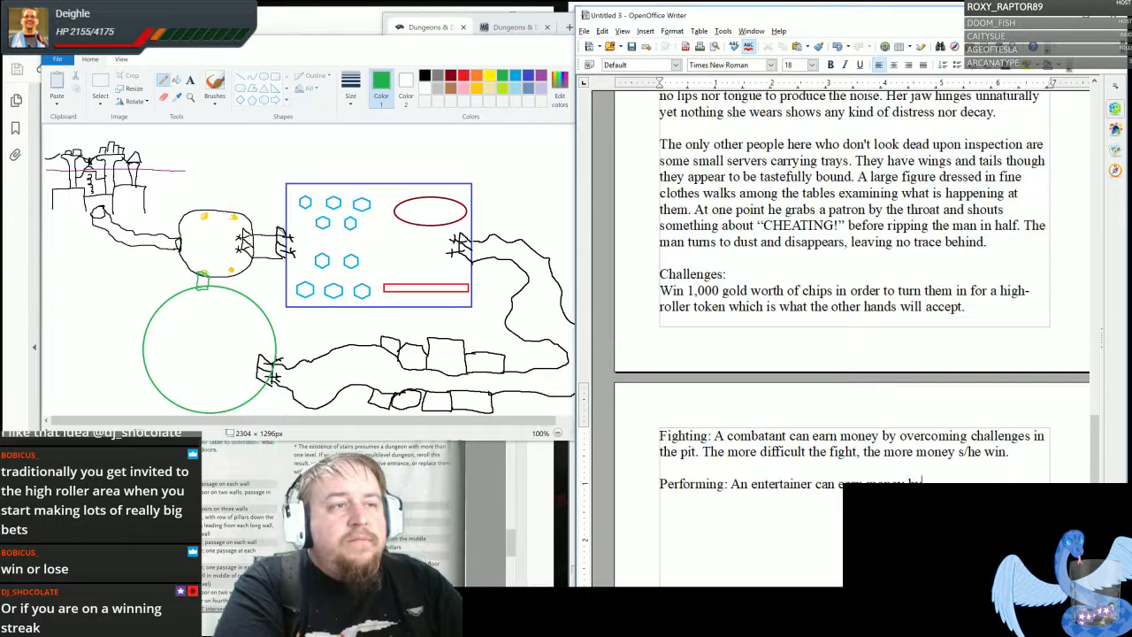
key(BackSpace)
key(BackSpace)
text(via )
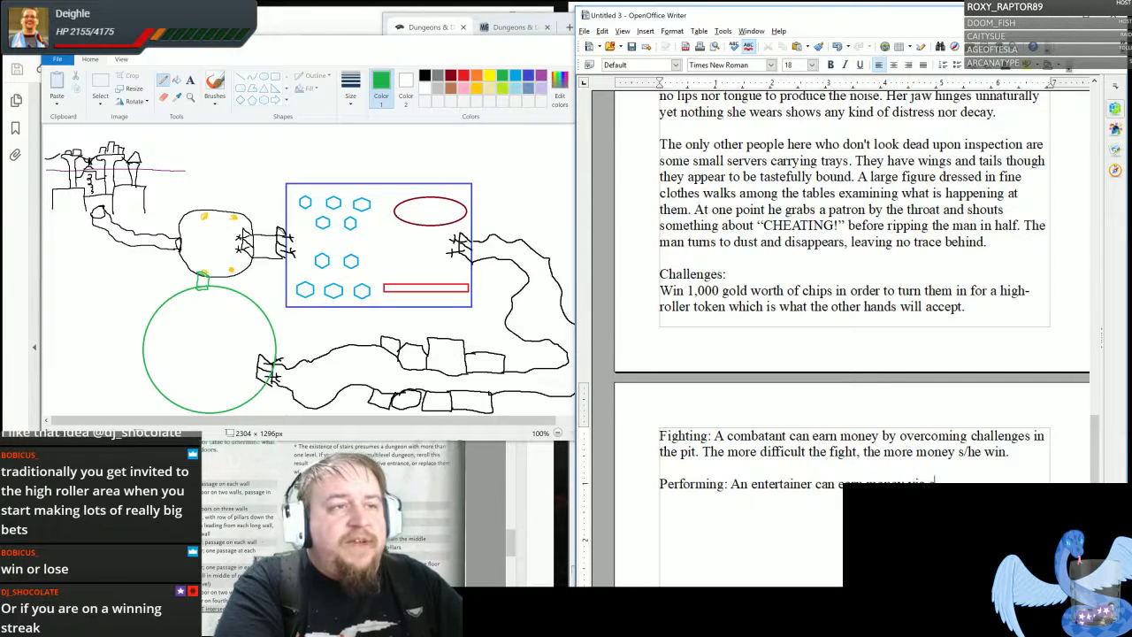
text(chips by)
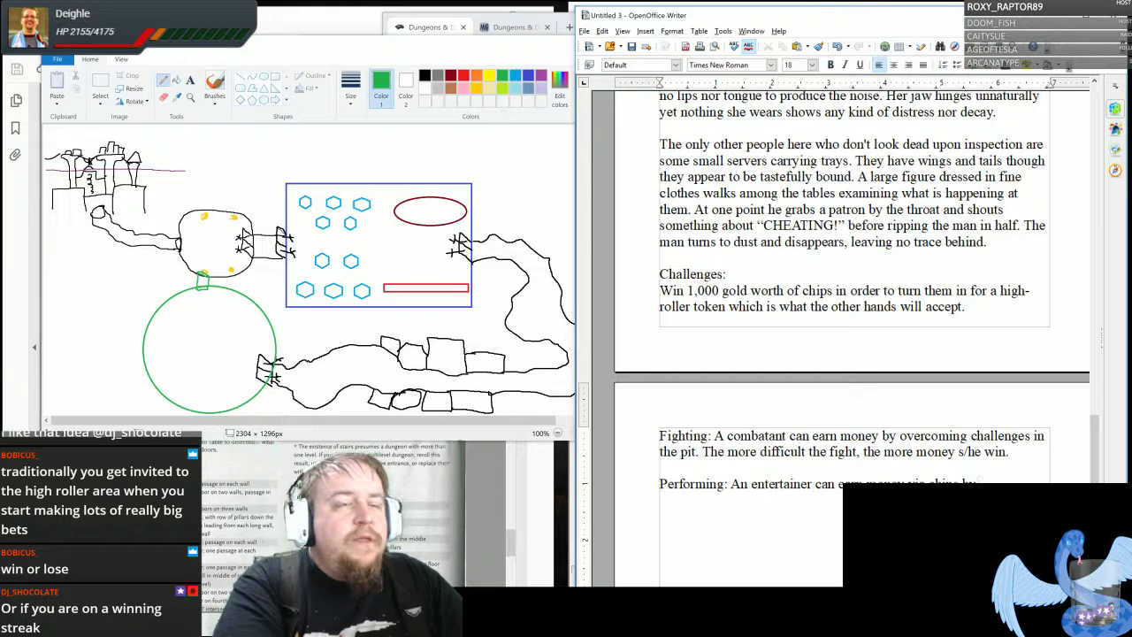
text( singing, d)
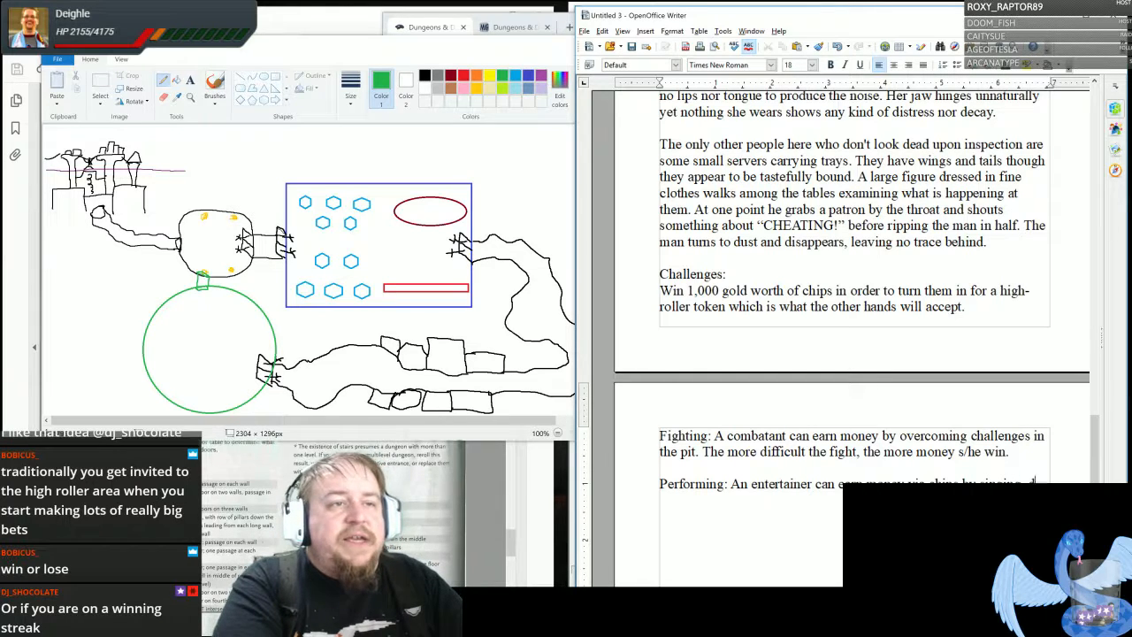
text(ancing, telling )
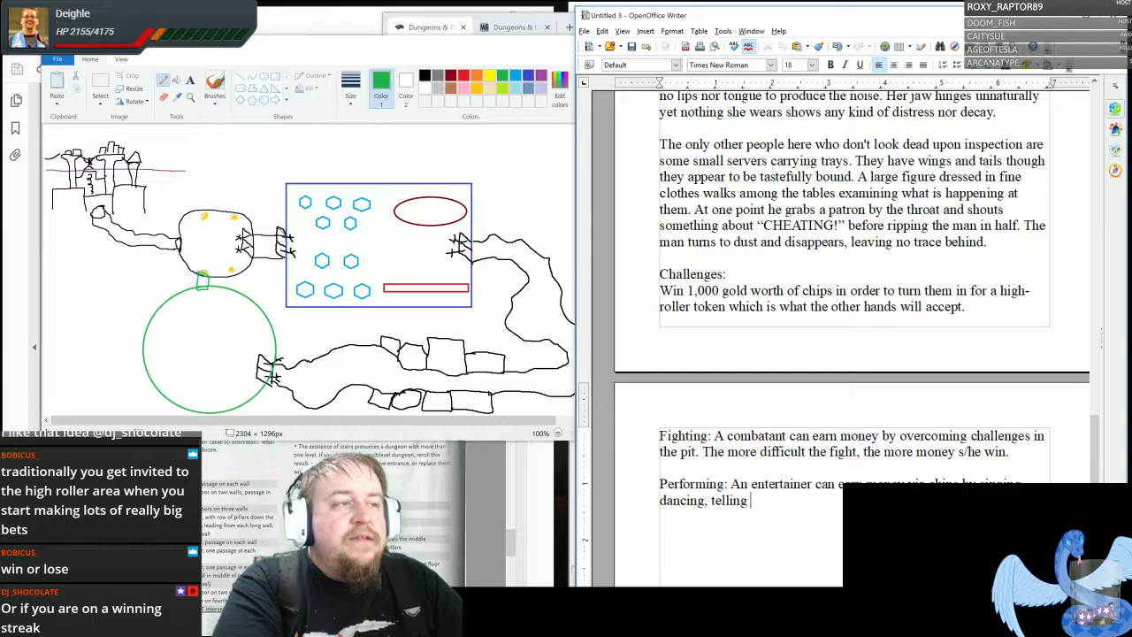
text(jokes, or otherw)
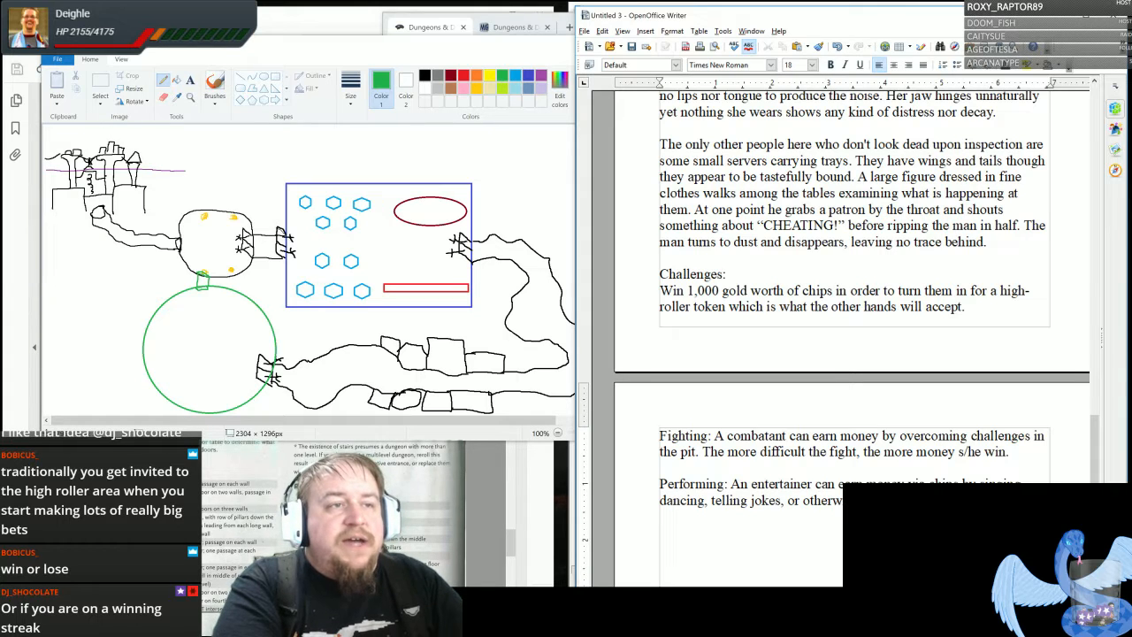
- Continue the Performing sentence with "singing, dancing, telling jokes, or otherwise" and end it with "patrons."
text(patrons.)
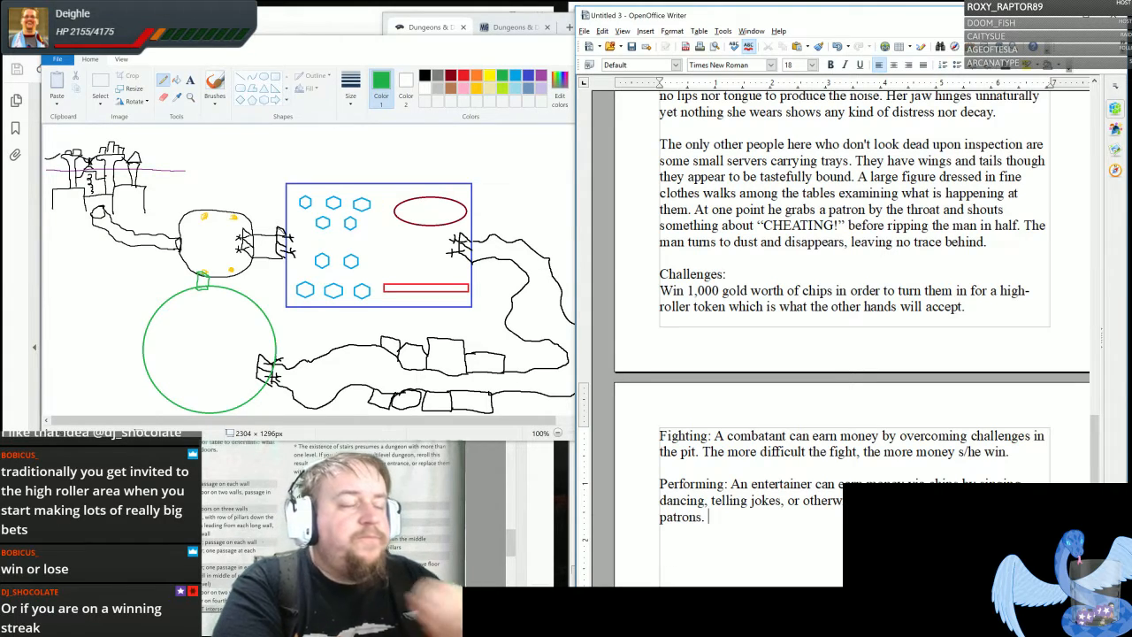
text( Suc)
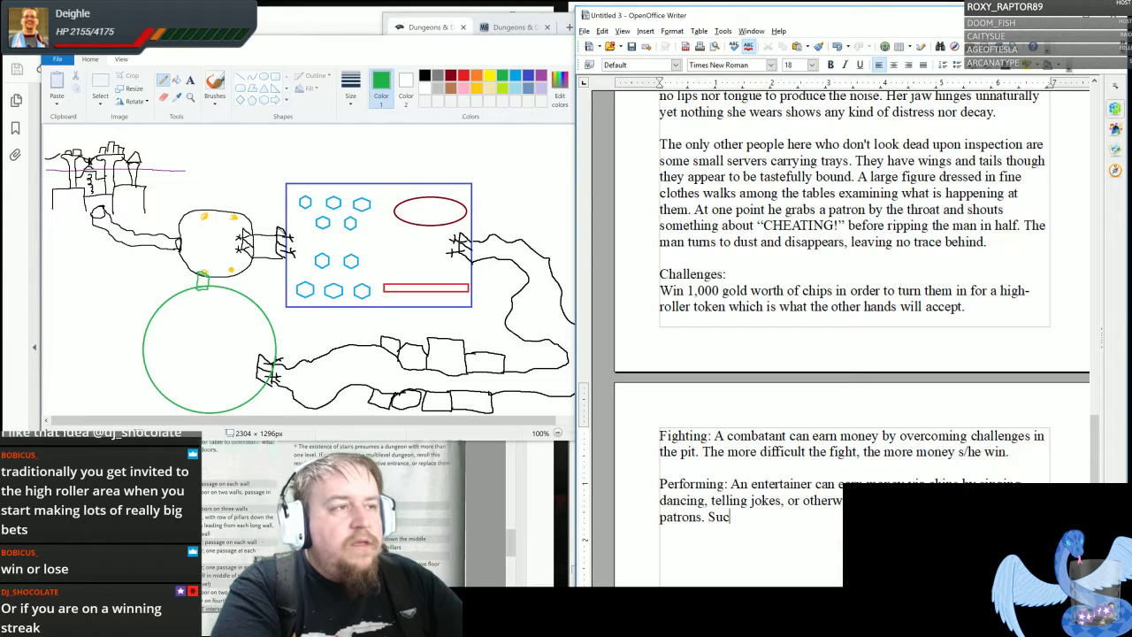
text(cessful )
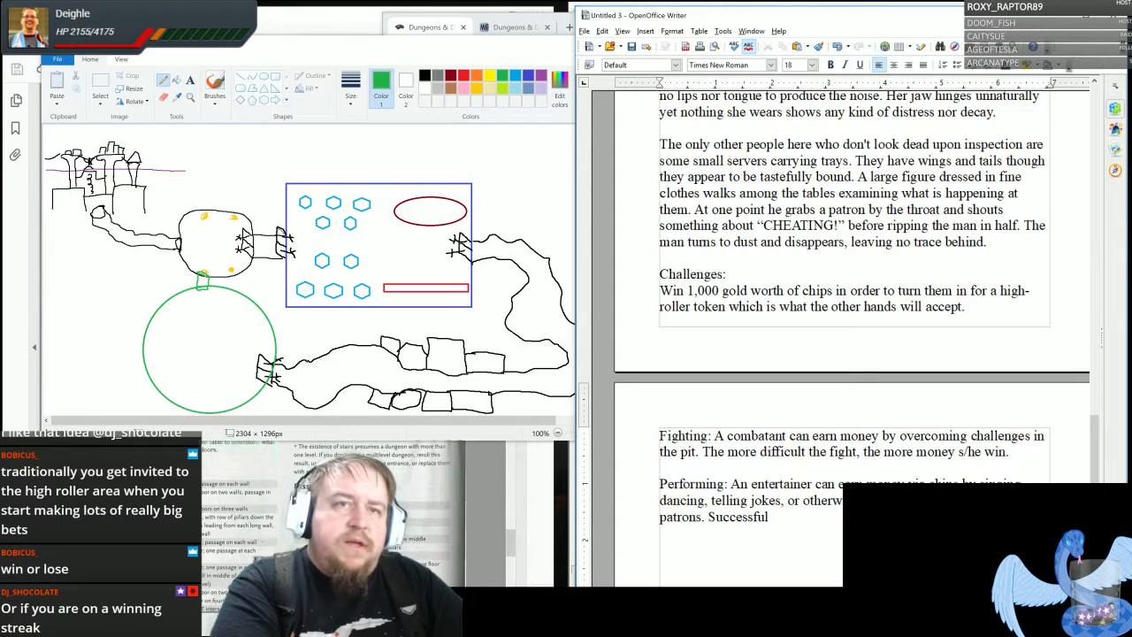
text(Perfor)
- Start the second sentence of the Performing paragraph with "Successful Performance"
key(Return)
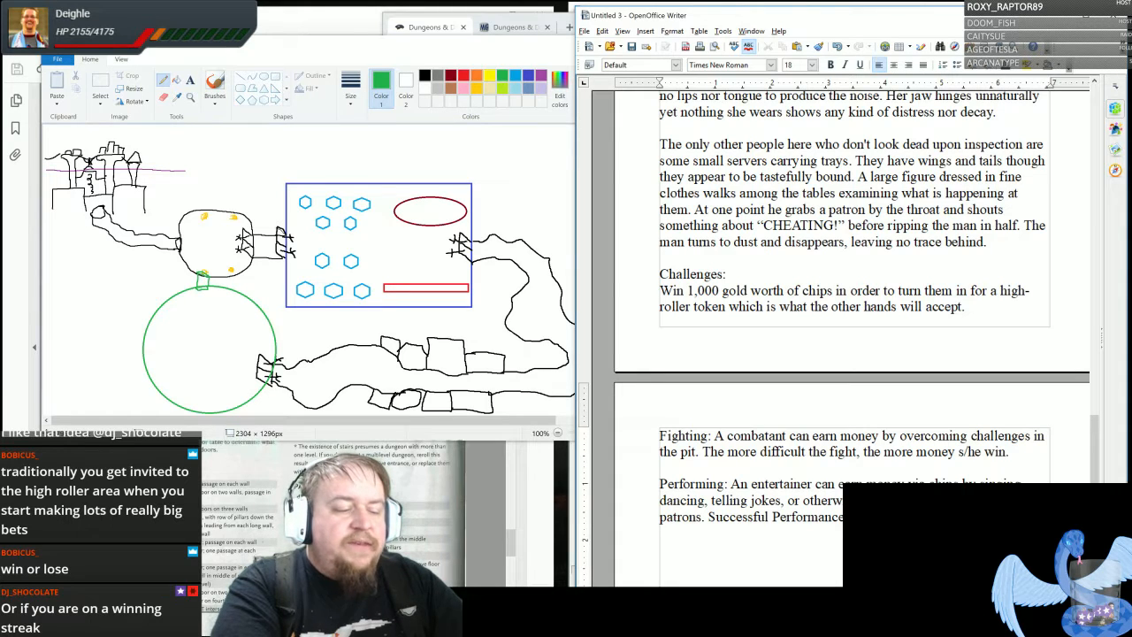
text(se)
key(BackSpace)
key(BackSpace)
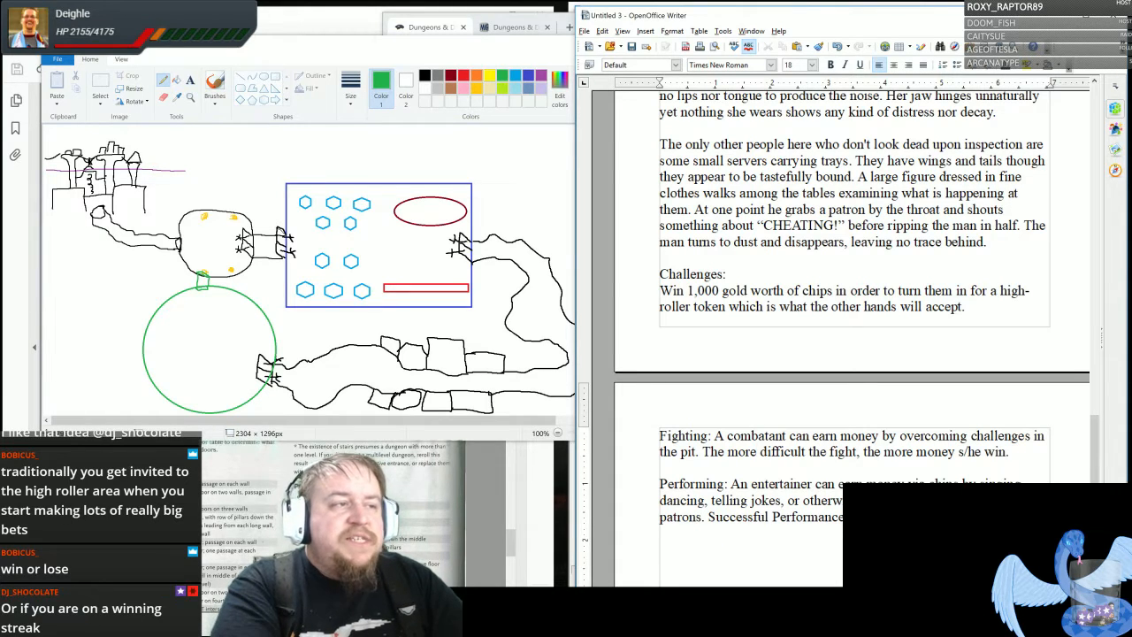
- Complete the last Performing sentence with "checks versus a rival or a DC set by the audience can earn more and more money."
text(the audience)
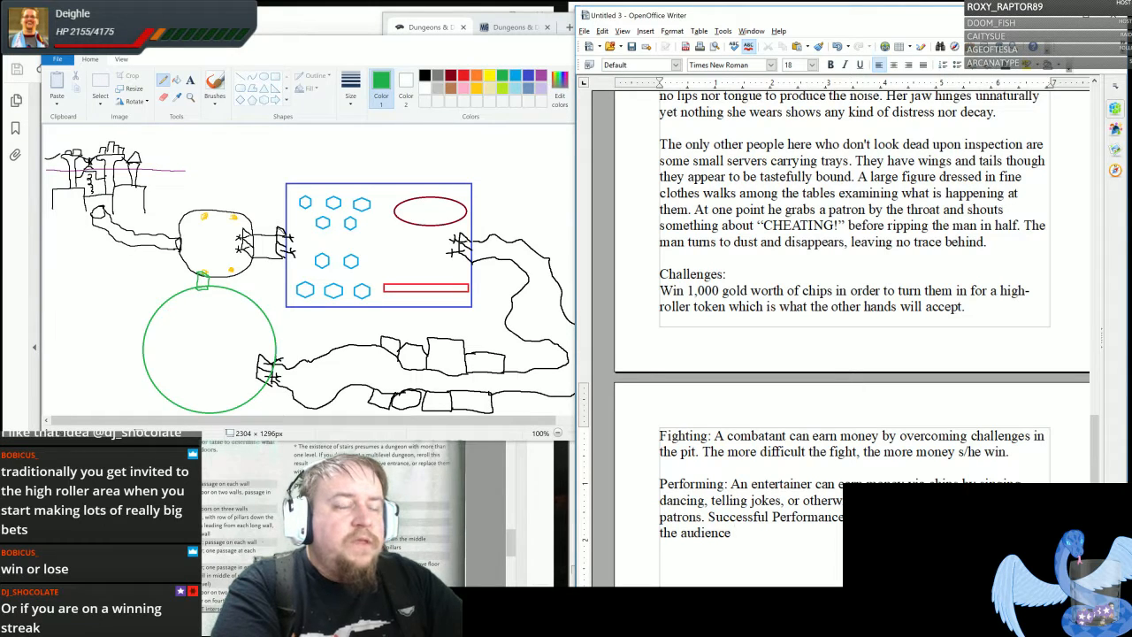
text( can earn more )
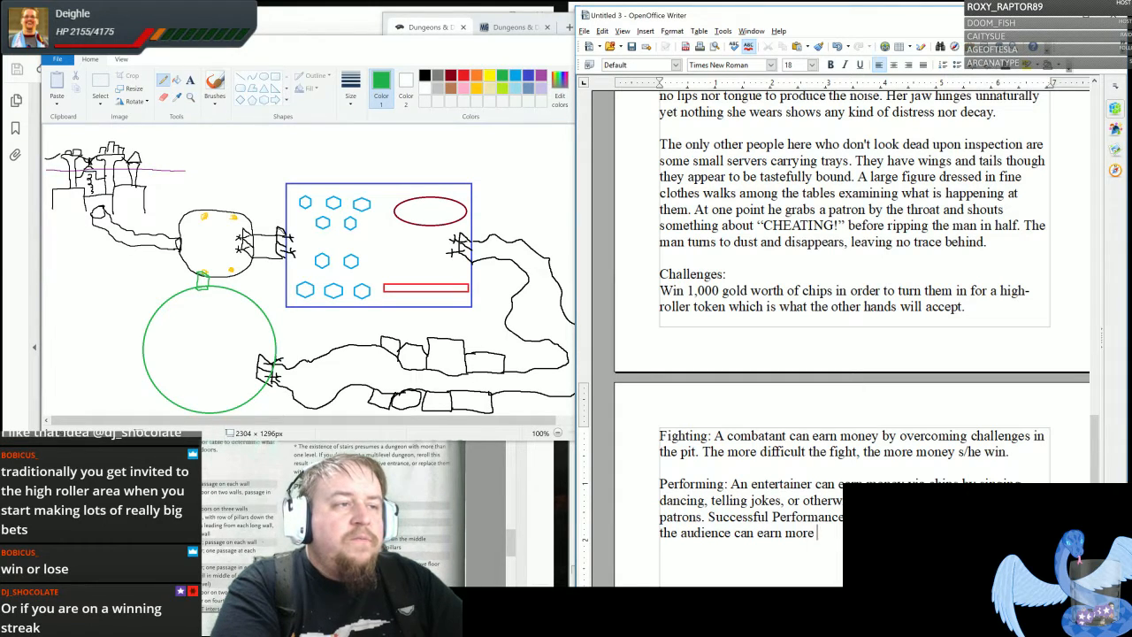
text(and)
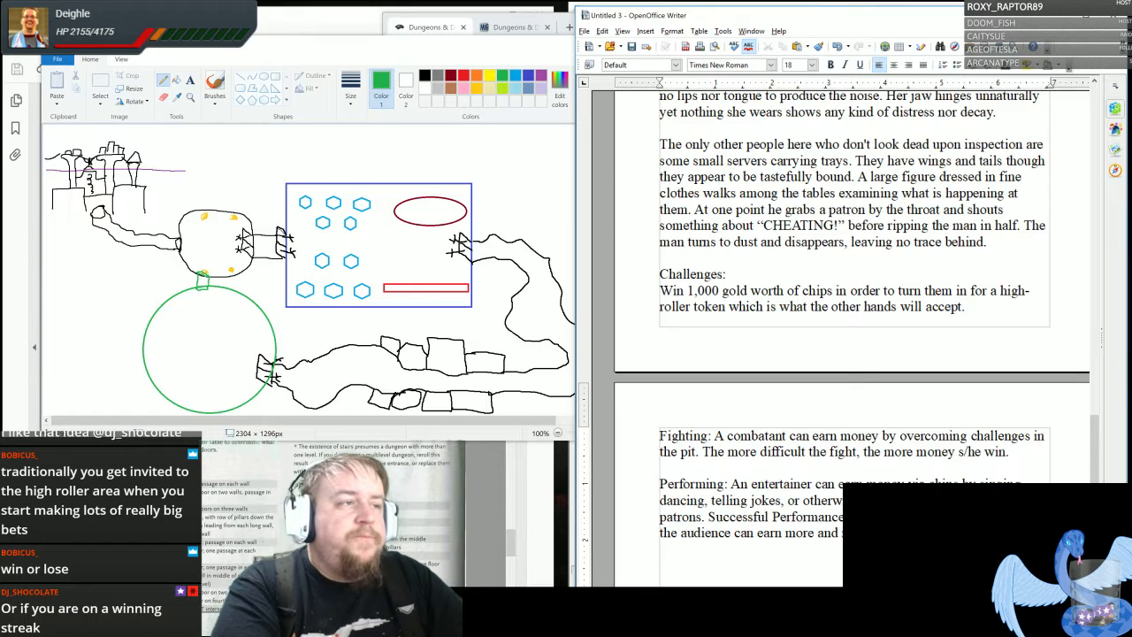
- Leave a blank line and write "Gambling: Come up with any number of games to play with your PCs either in or out of character."
key(Return)
key(Return)
text(Gambling:)
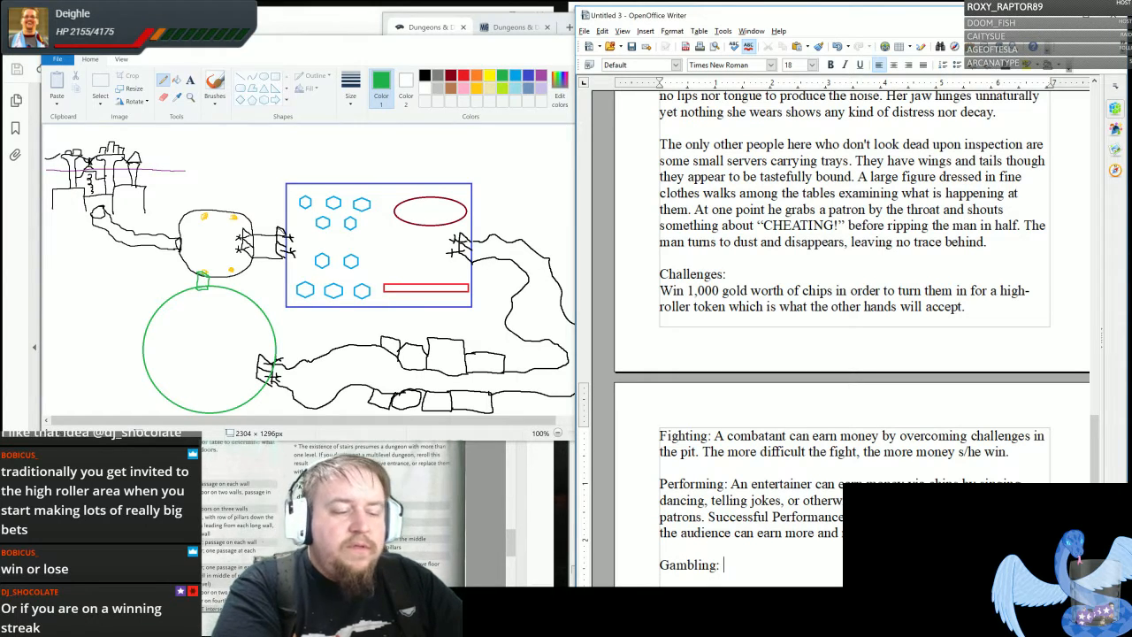
text( Come)
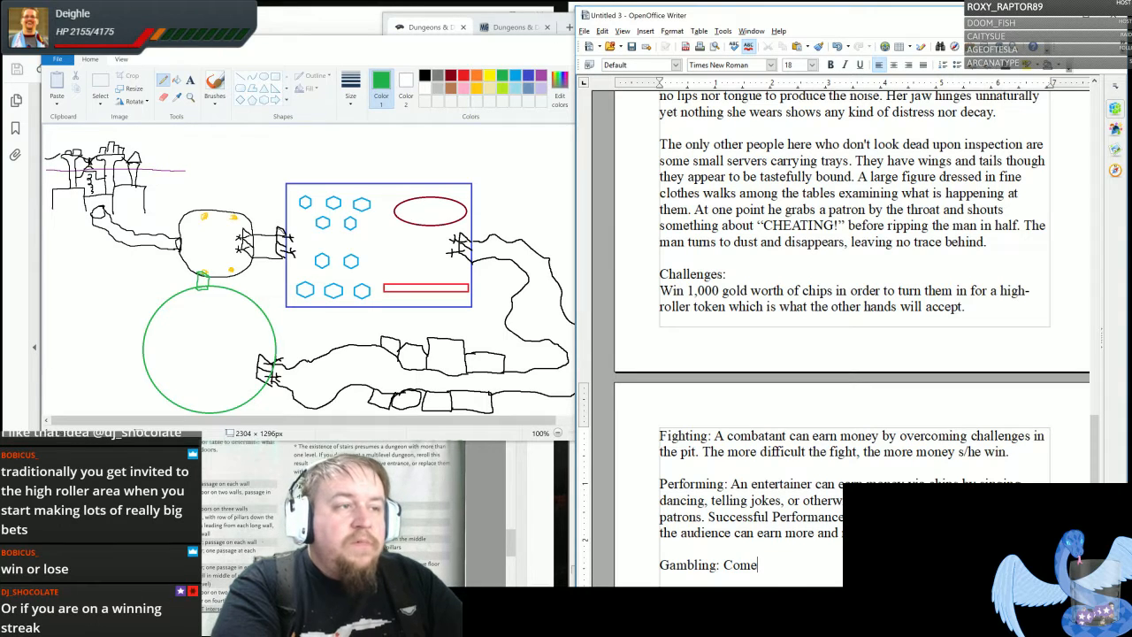
text( up with any nu)
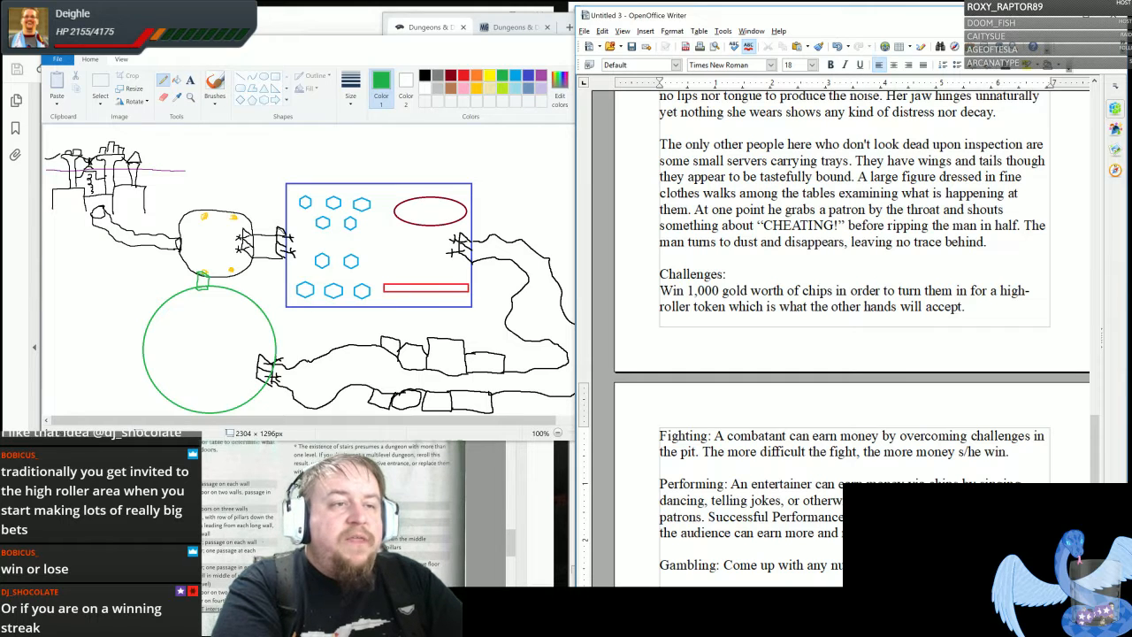
text(mber of games to play with your PCs)
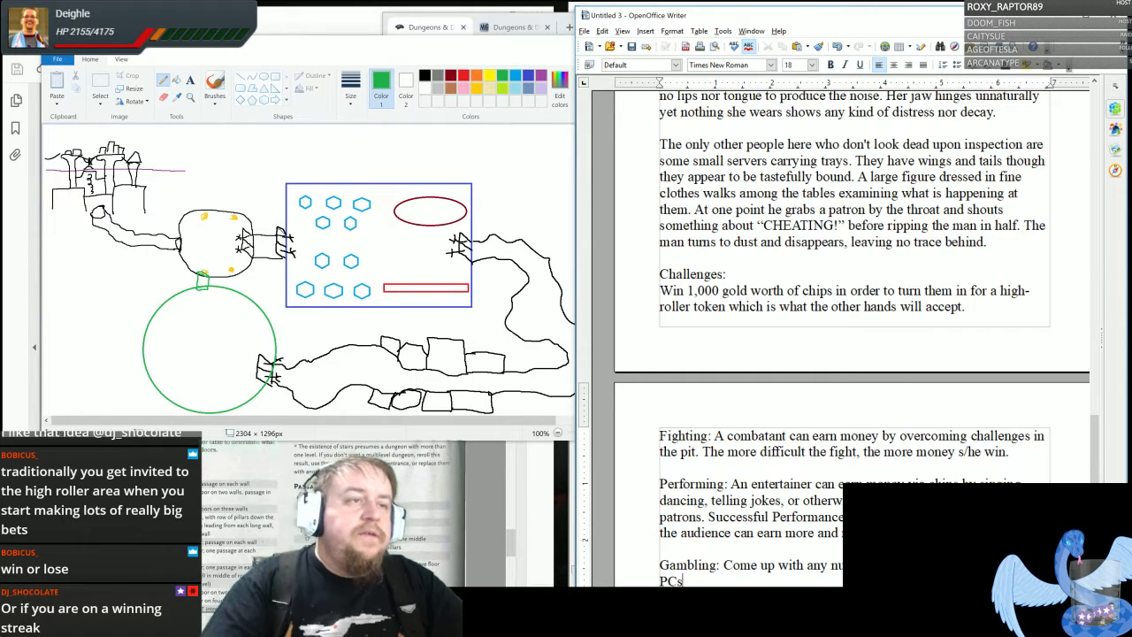
scroll(922, 434, down, 3)
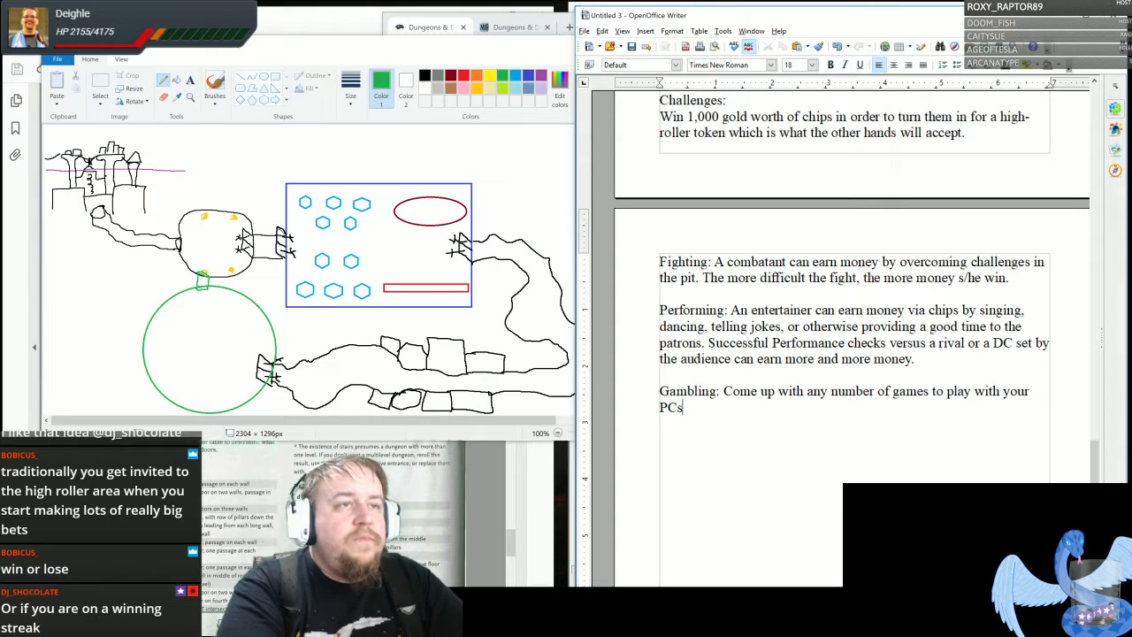
text(either )
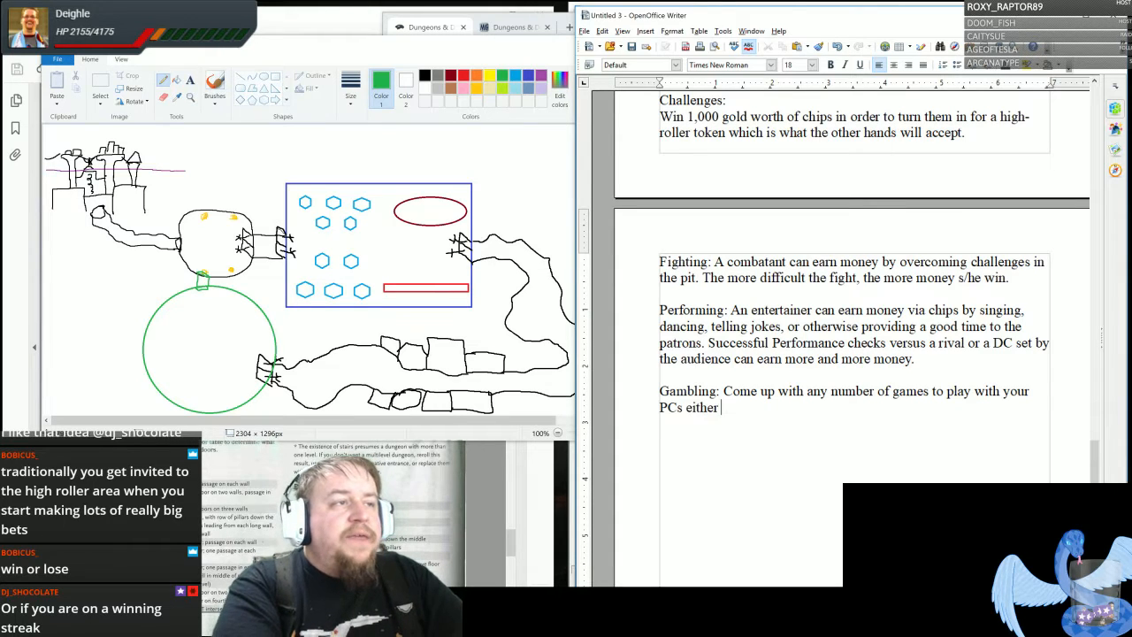
text(in or out of charac)
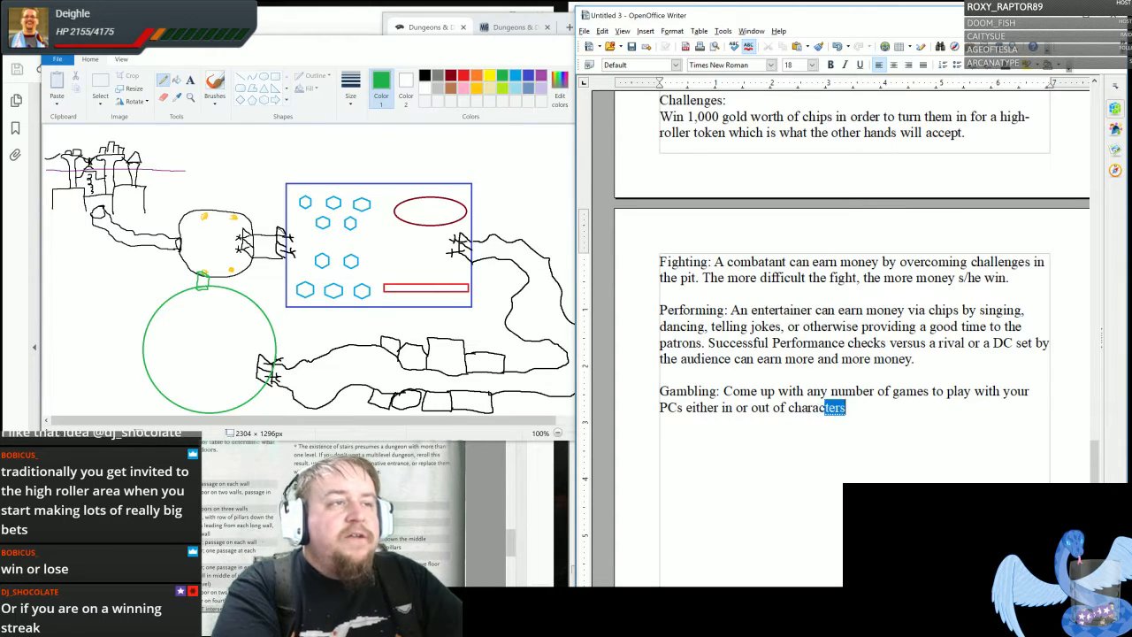
text(ter. Be sure )
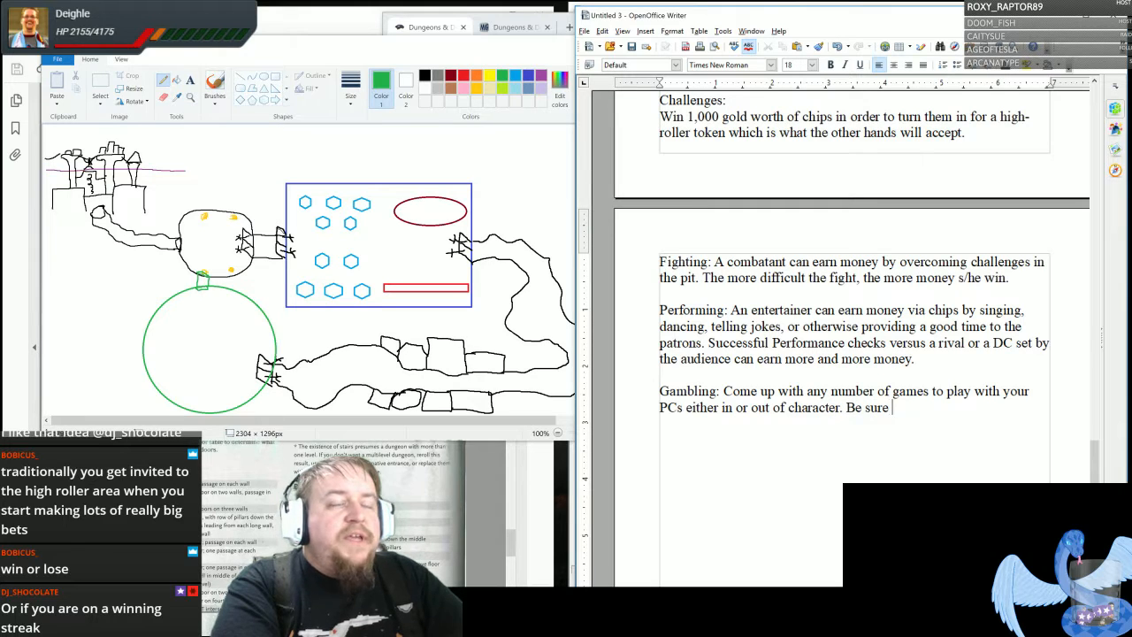
text(that if one)
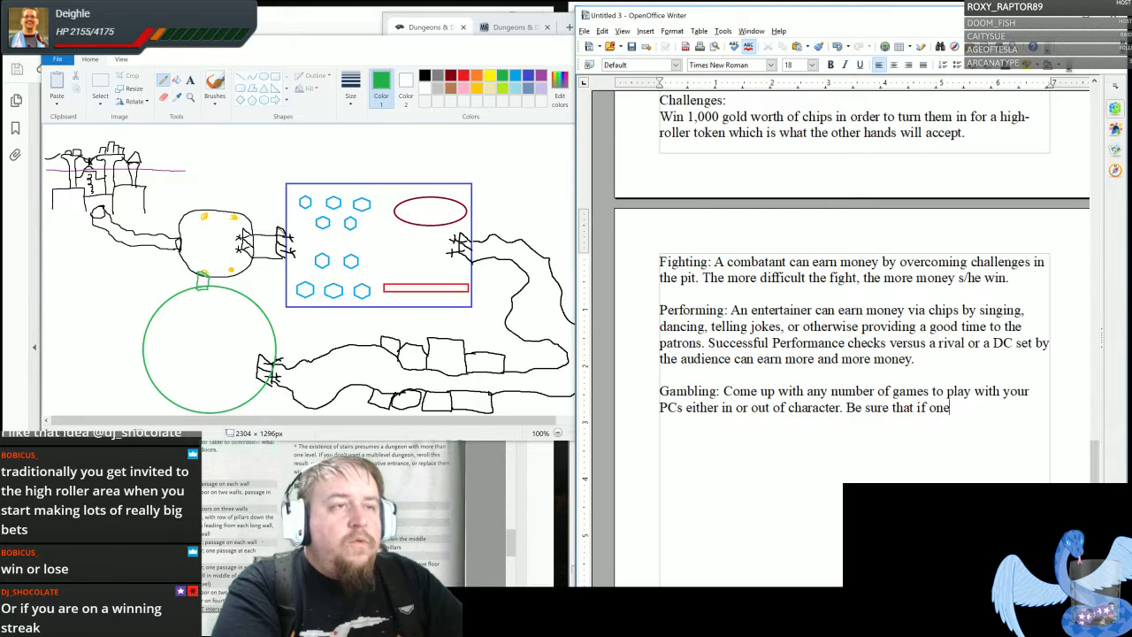
text( or more of them are )
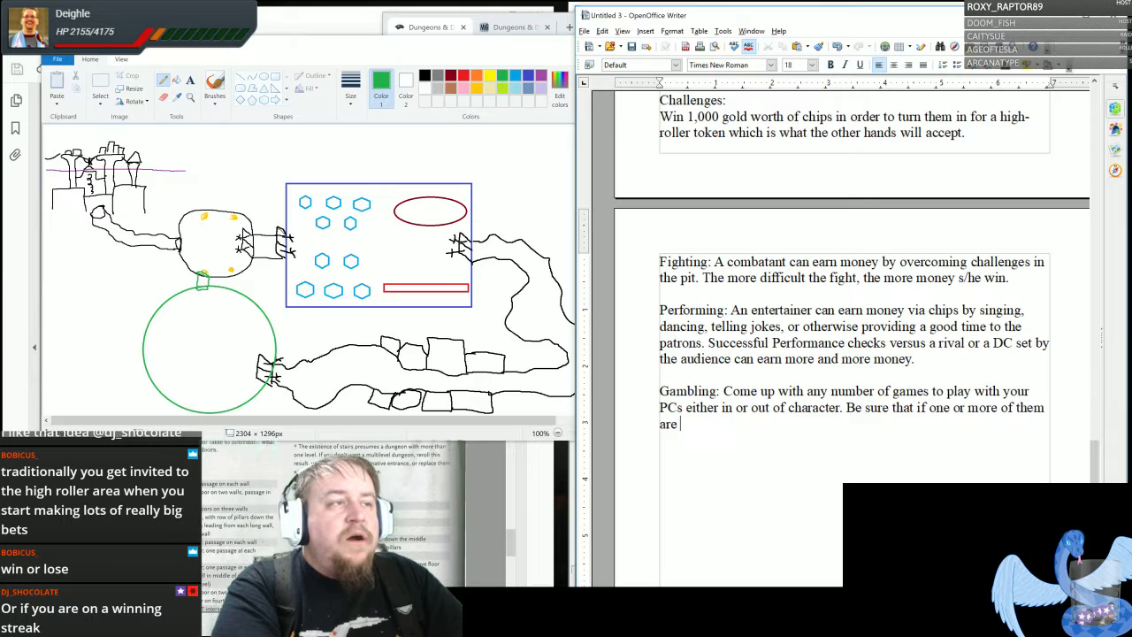
text(proficient )
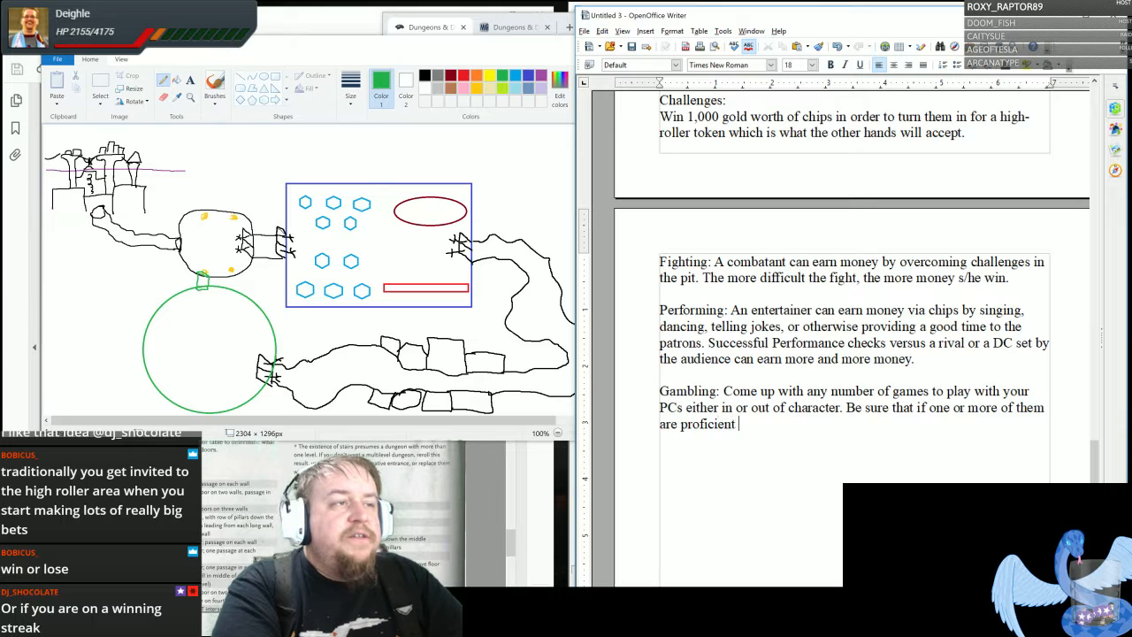
text(in a game set)
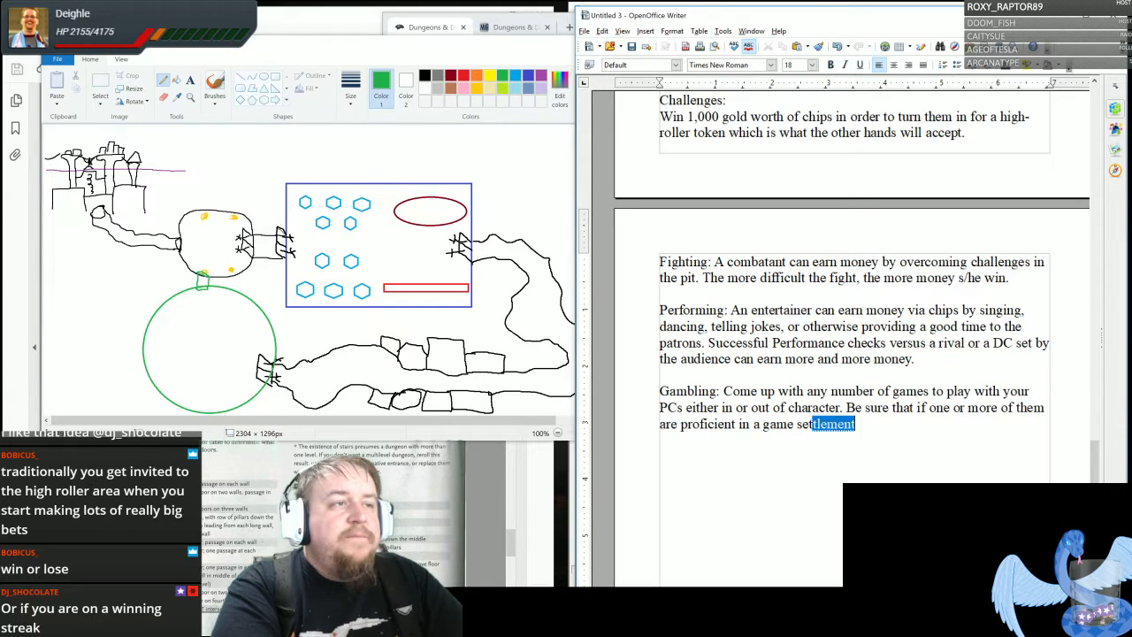
text( that t)
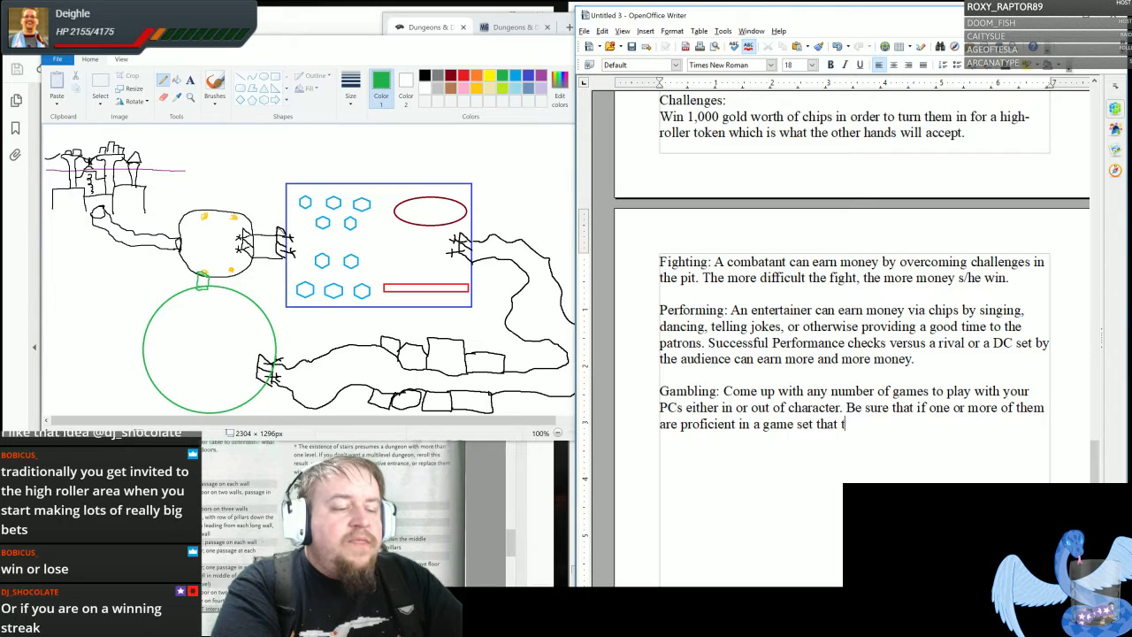
text(hey can use )
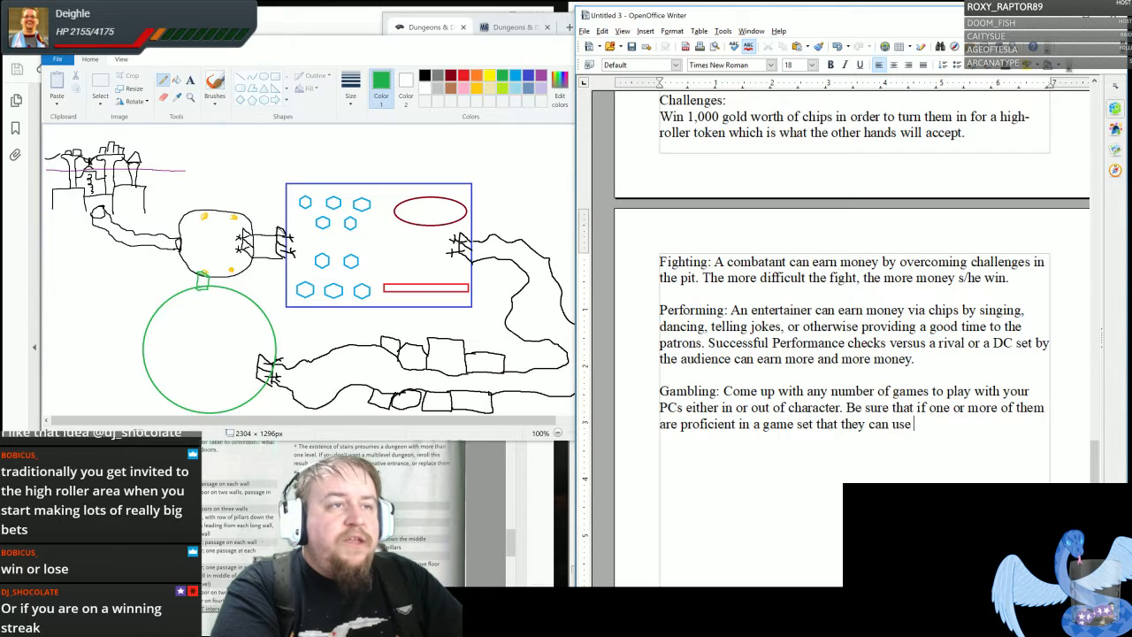
text(that skill ap)
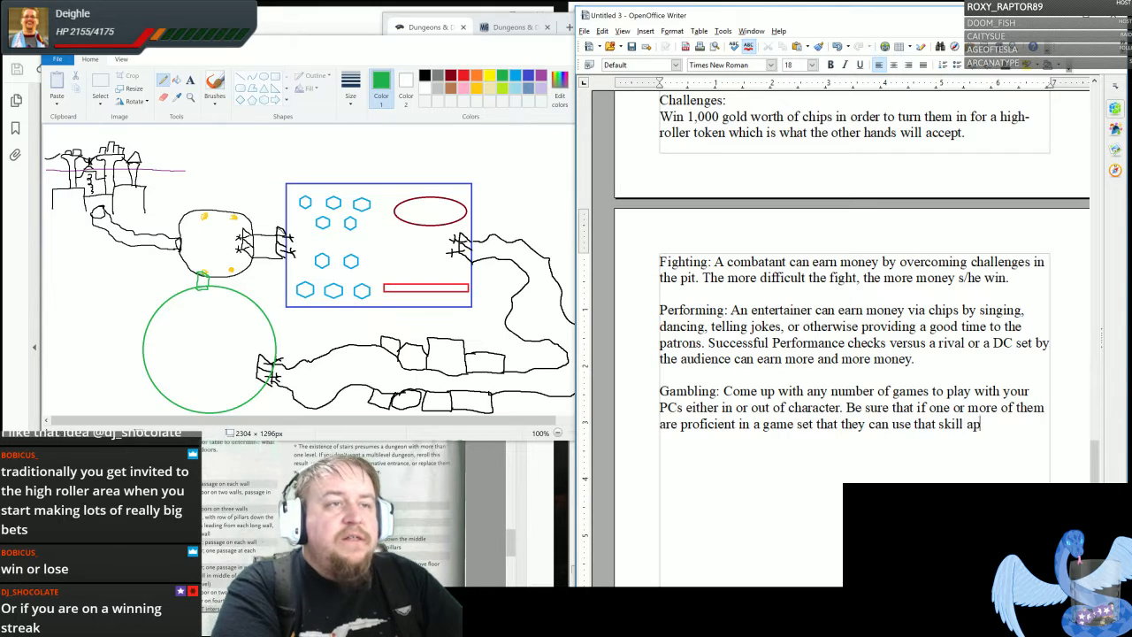
text(propriately)
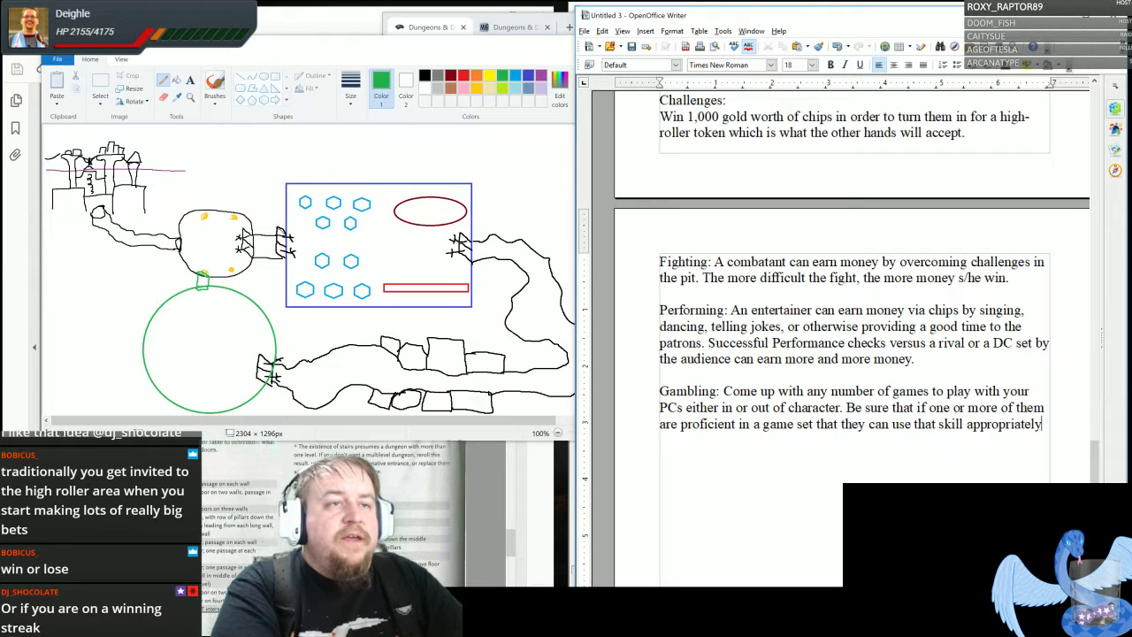
text(.)
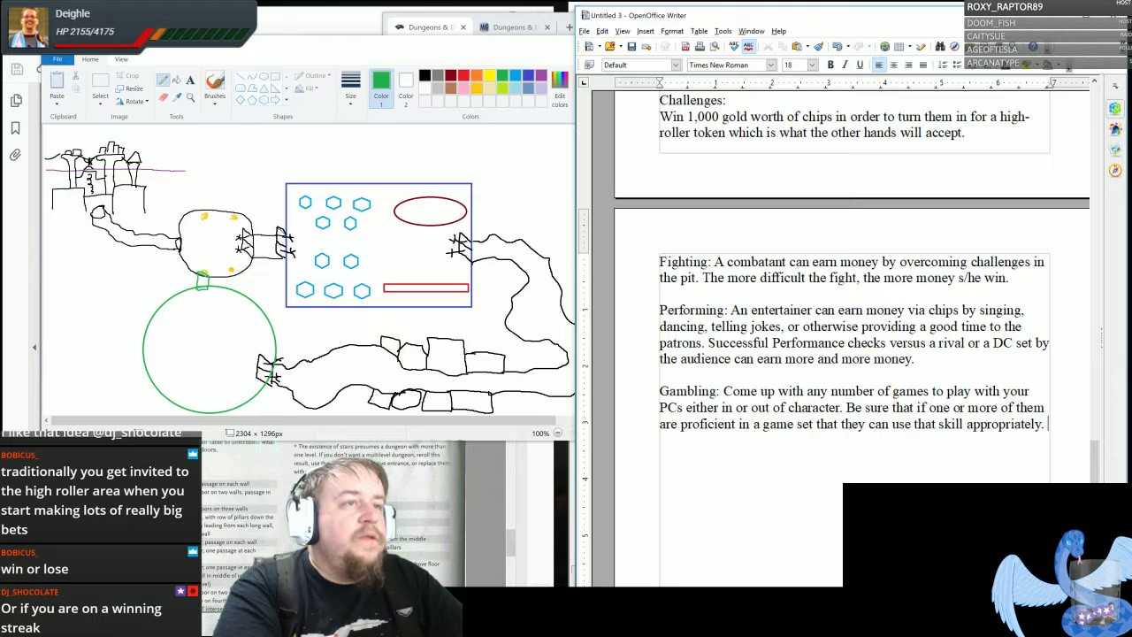
text( Even )
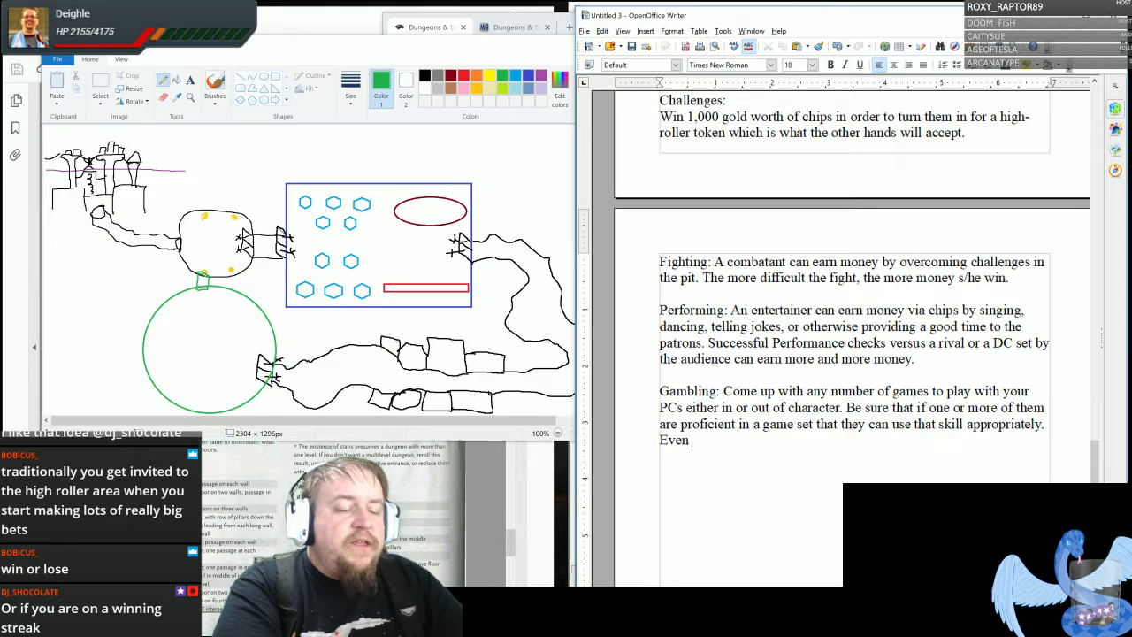
text(offer them the chance to cha)
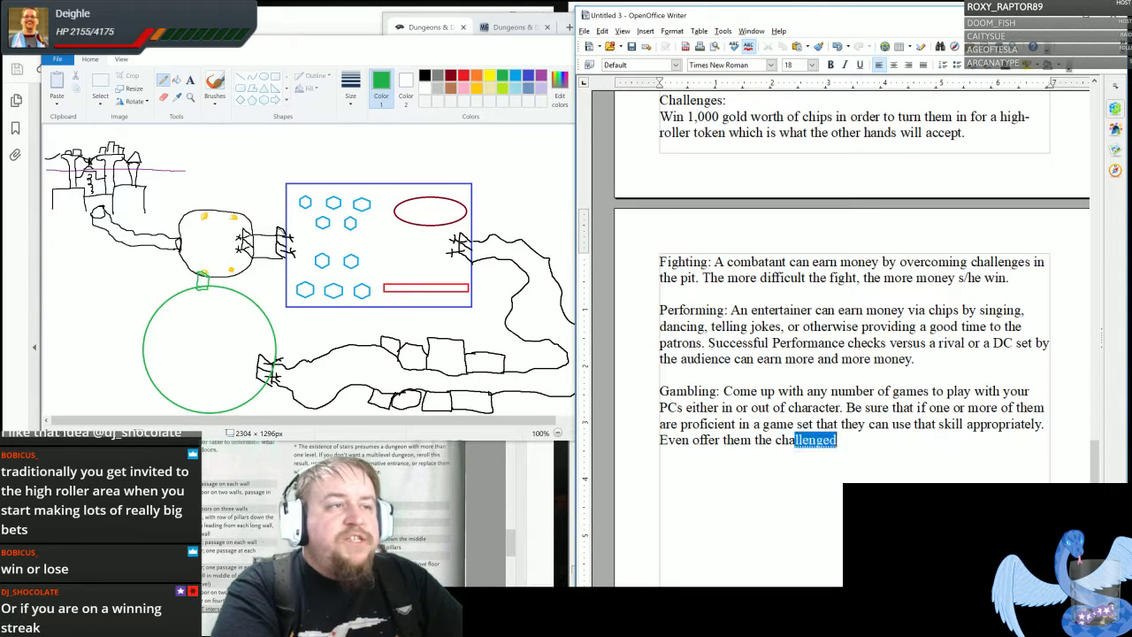
- End the Gambling paragraph with "Even offer them the chance to cheat for a higher reward to match the risk (see: Pit Boss)."
key(BackSpace)
key(BackSpace)
text(ea)
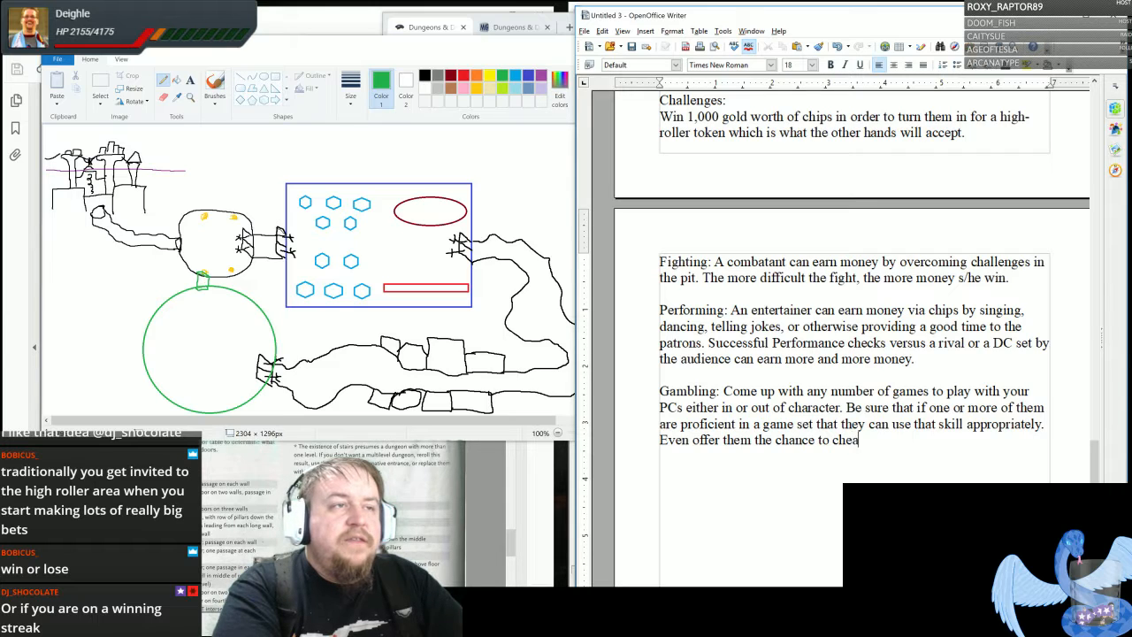
text(t for a )
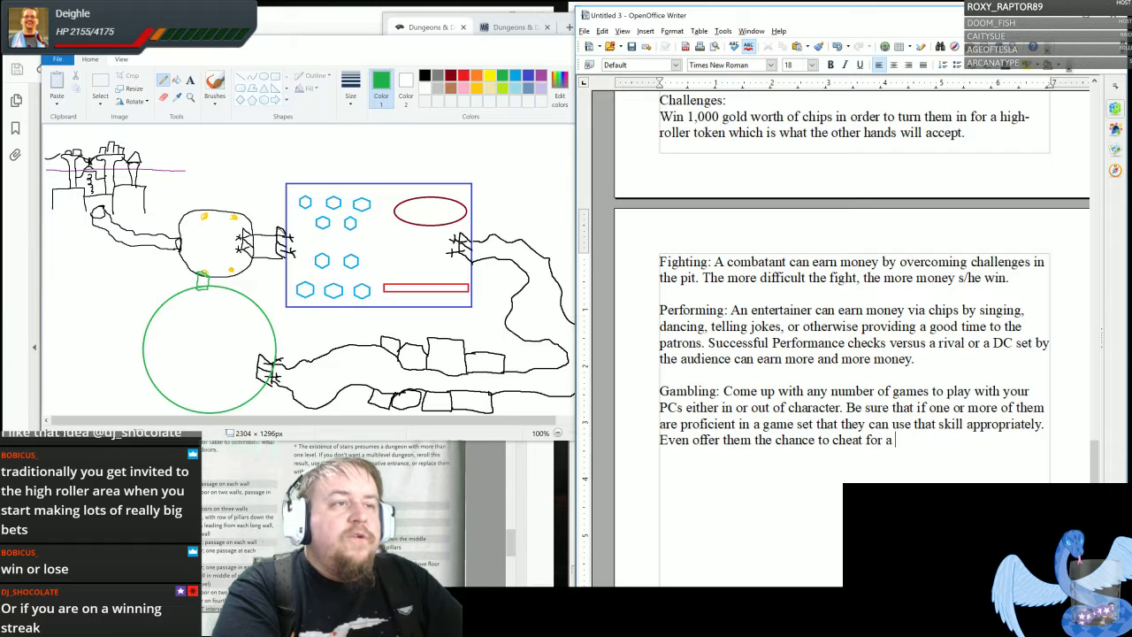
text(higher reward)
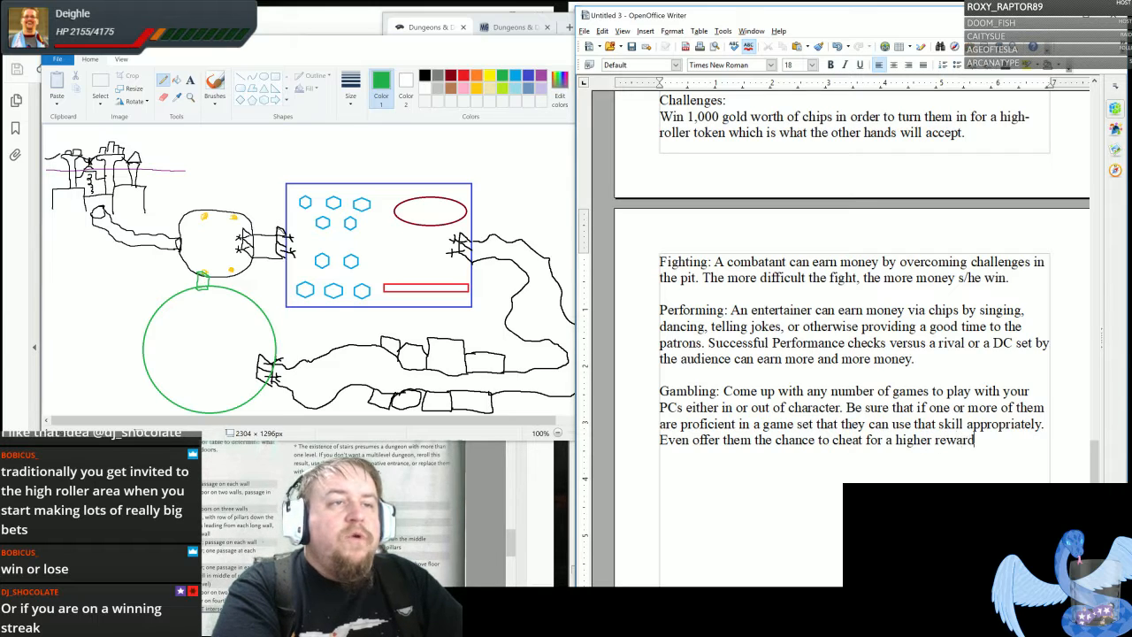
text( to match the risk)
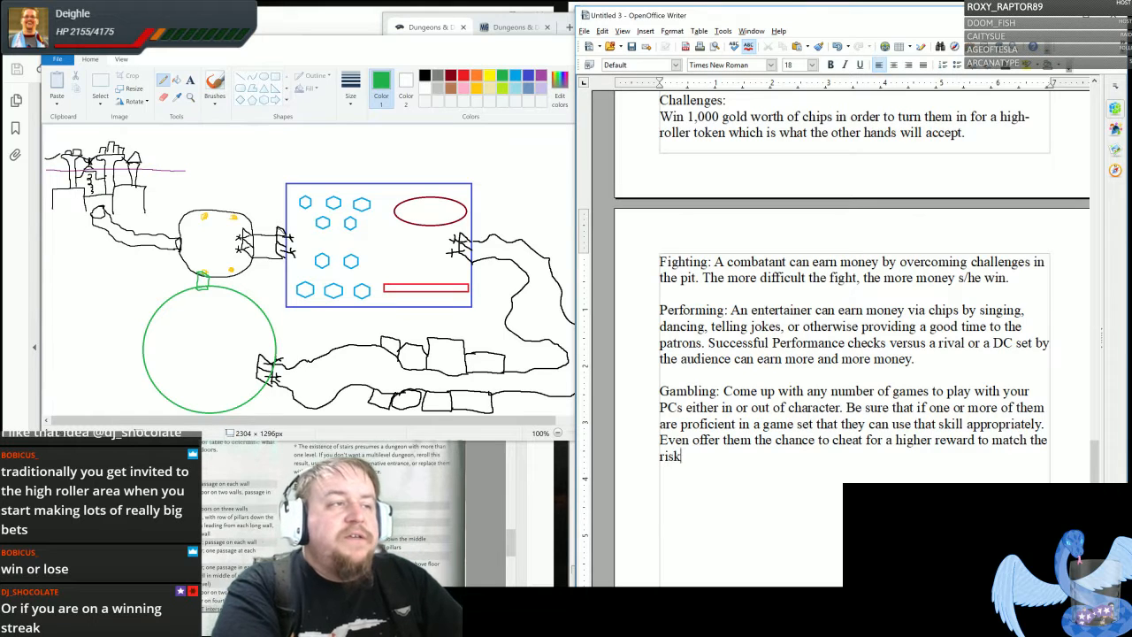
text( (see: P)
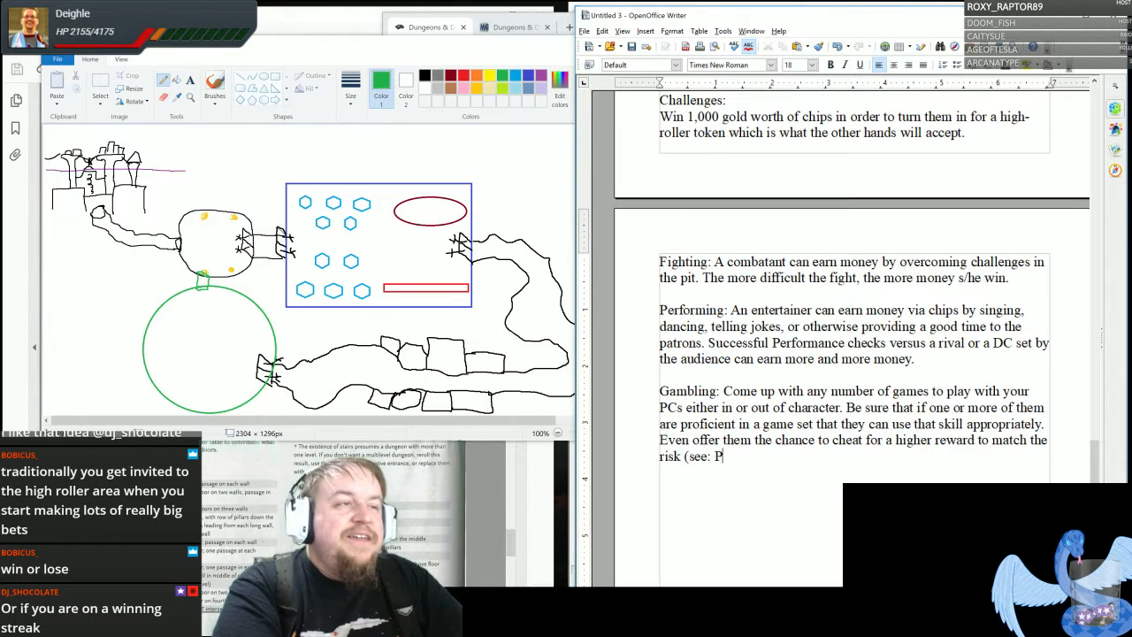
text(it Boss).)
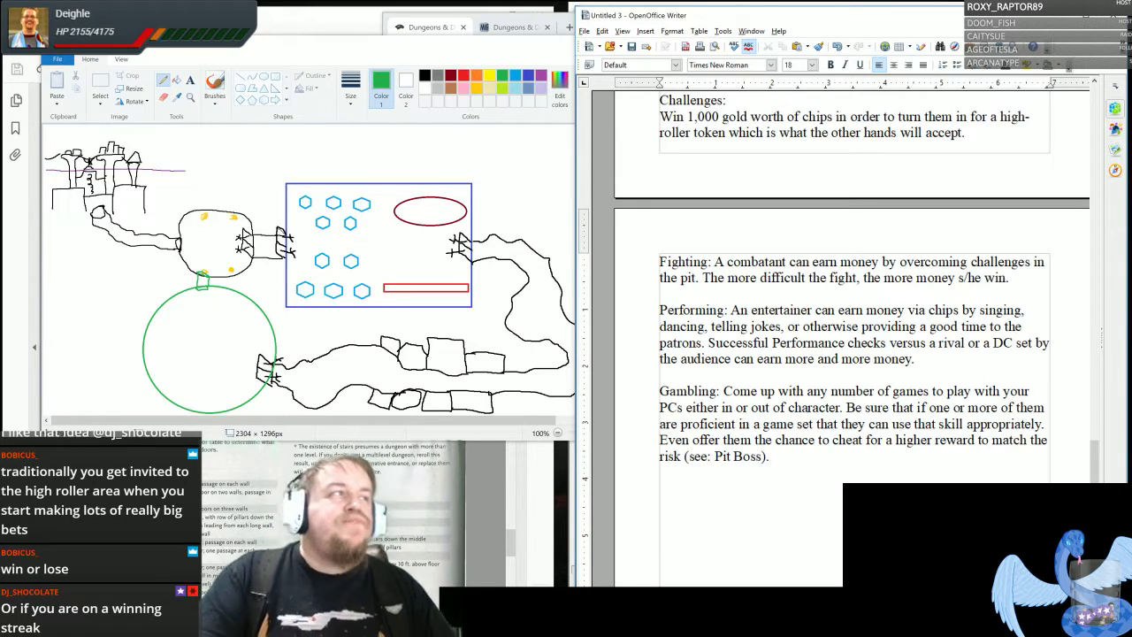
- Leave a blank line below the Gambling paragraph and add the heading "Rumor Table:" on its own line
scroll(854, 432, down, 1)
scroll(854, 432, down, 1)
scroll(853, 415, up, 1)
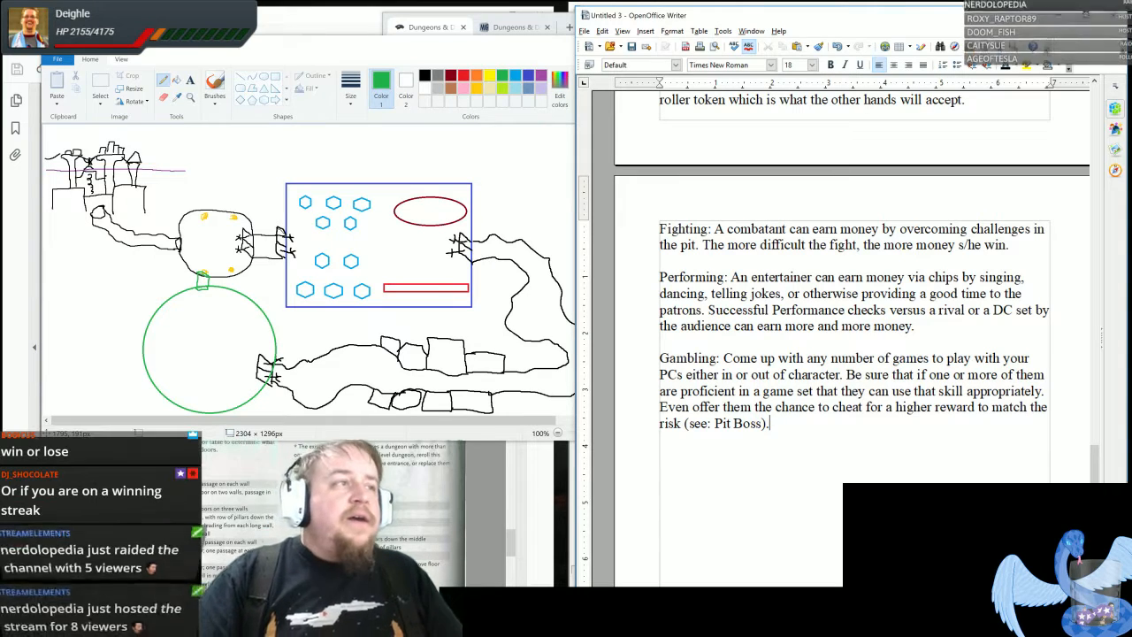
key(Return)
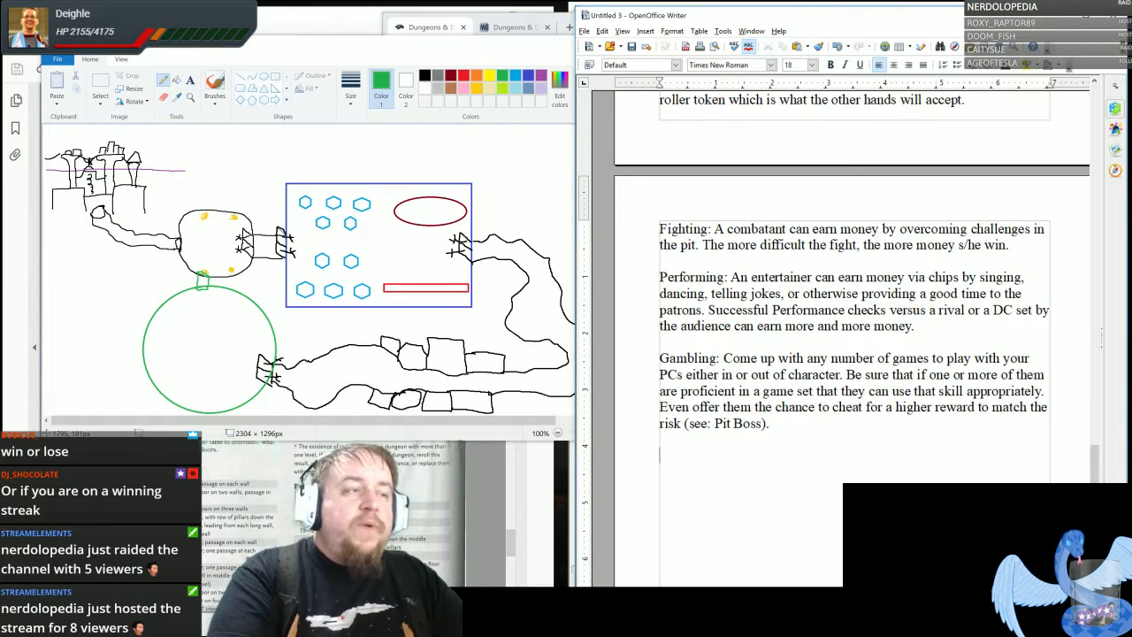
text(Rumor )
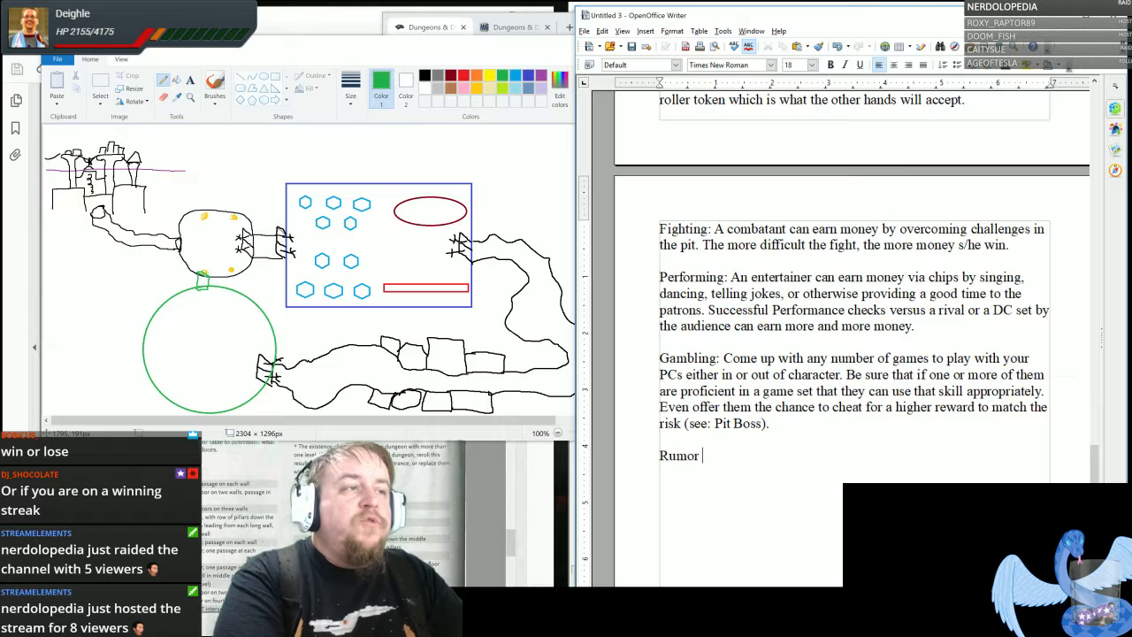
text(Table:)
key(Return)
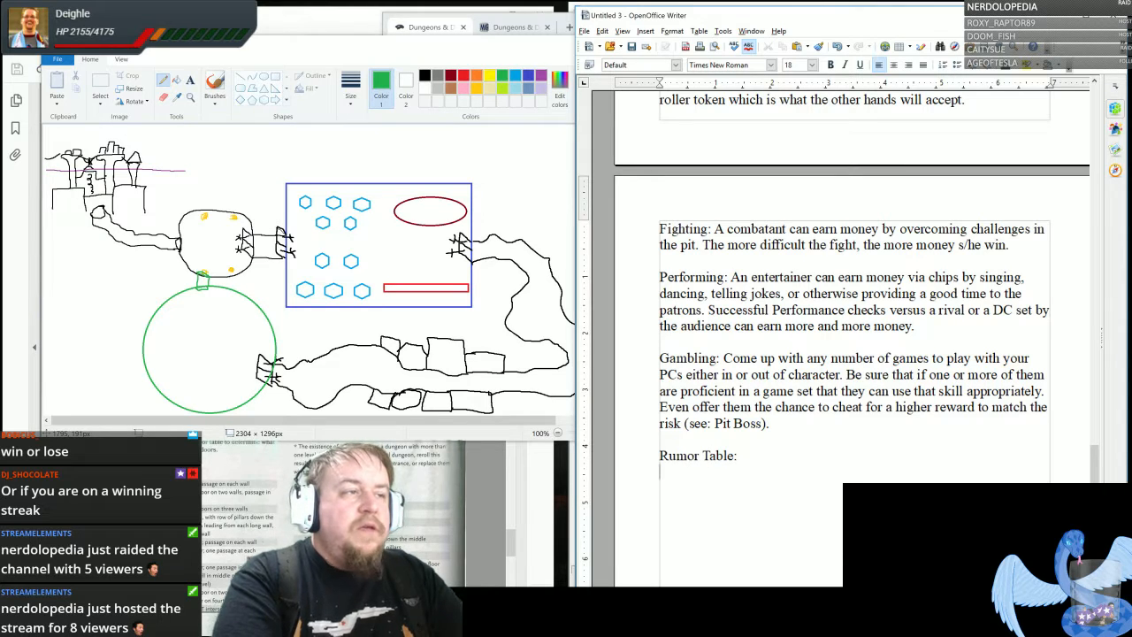
- List the entry numbers "1." to "4." on separate lines under the Rumor Table heading
text(1.)
key(Return)
text(2.)
key(Return)
text(3.)
key(Return)
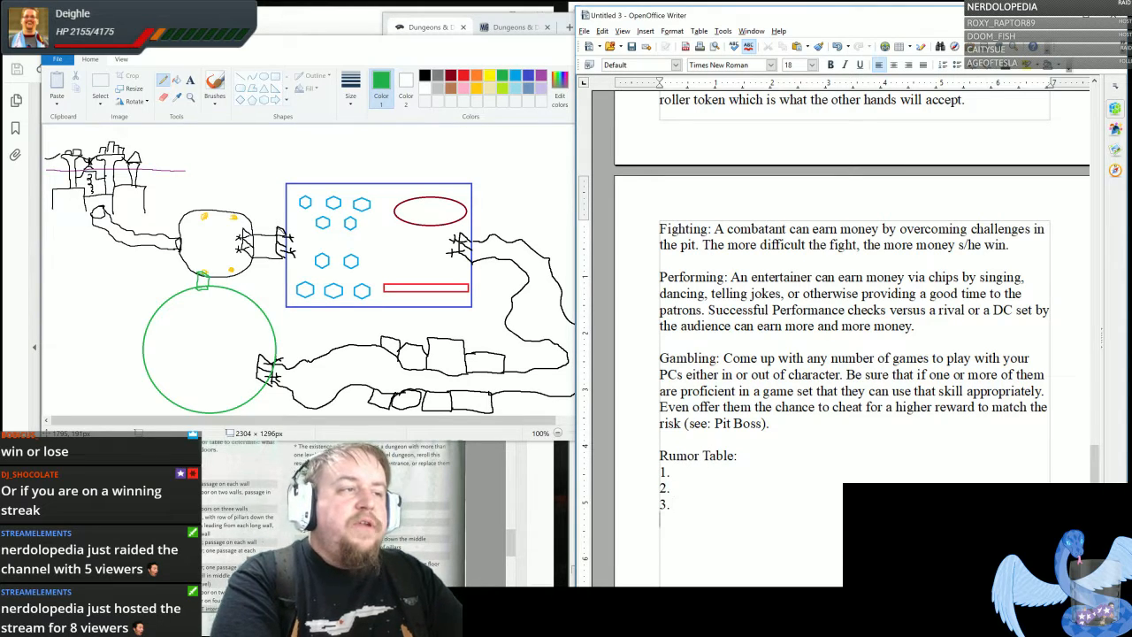
text(4.)
key(Return)
text(5. 6)
key(Return)
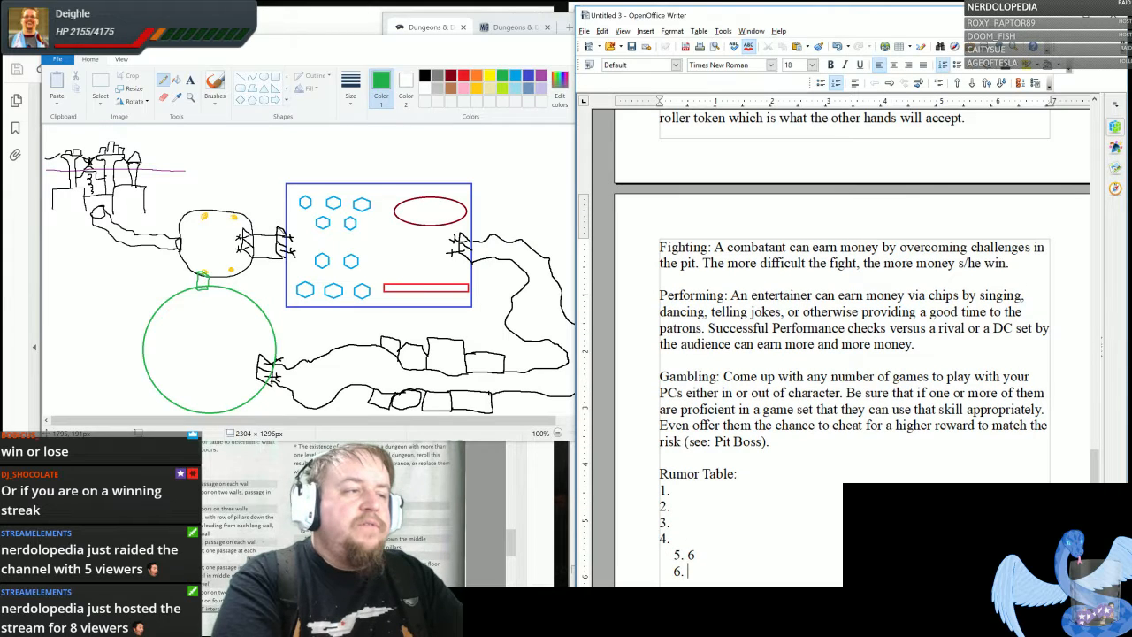
key(BackSpace)
key(BackSpace)
key(BackSpace)
key(BackSpace)
key(BackSpace)
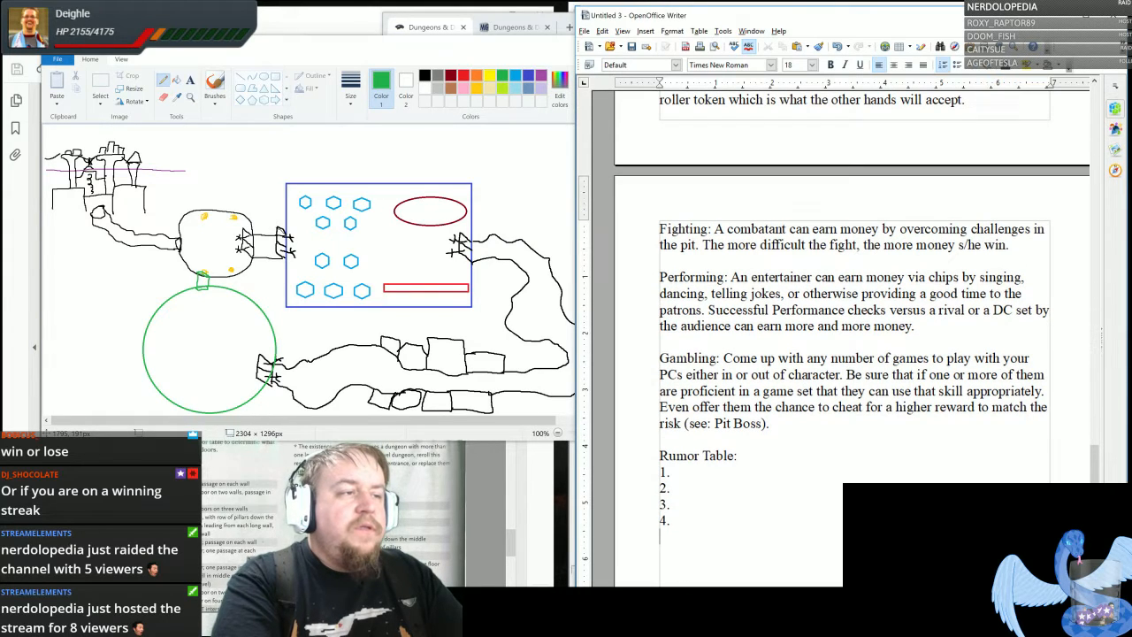
- Add the entry numbers "5." and "6." on separate lines to the rumor list and leave a blank line below them
text(5.)
key(Return)
text(6.)
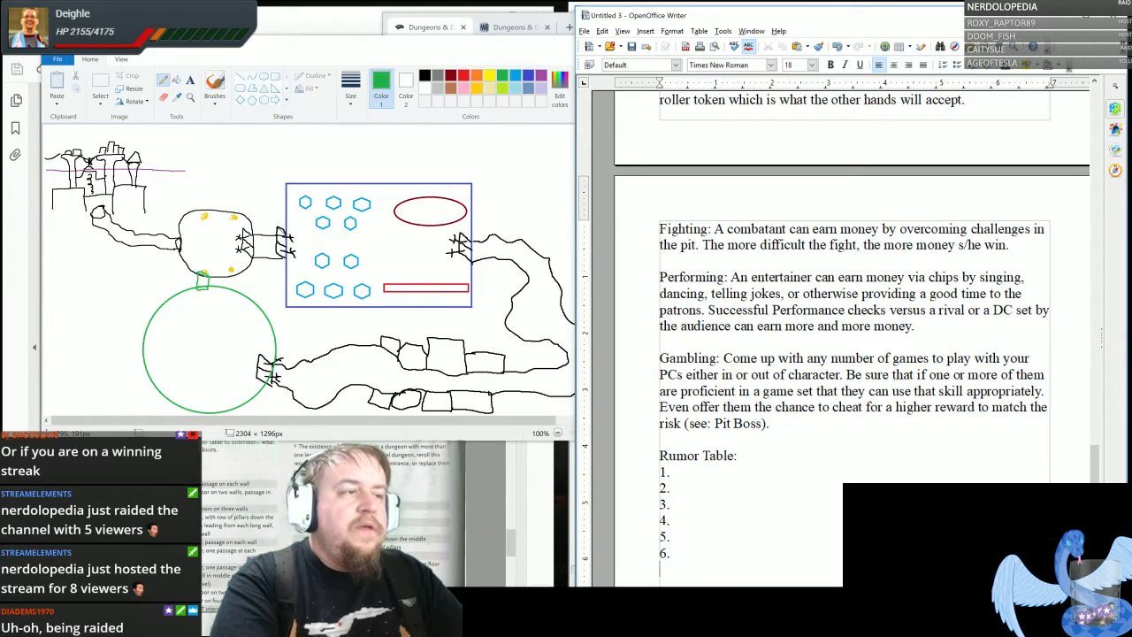
key(Return)
key(Return)
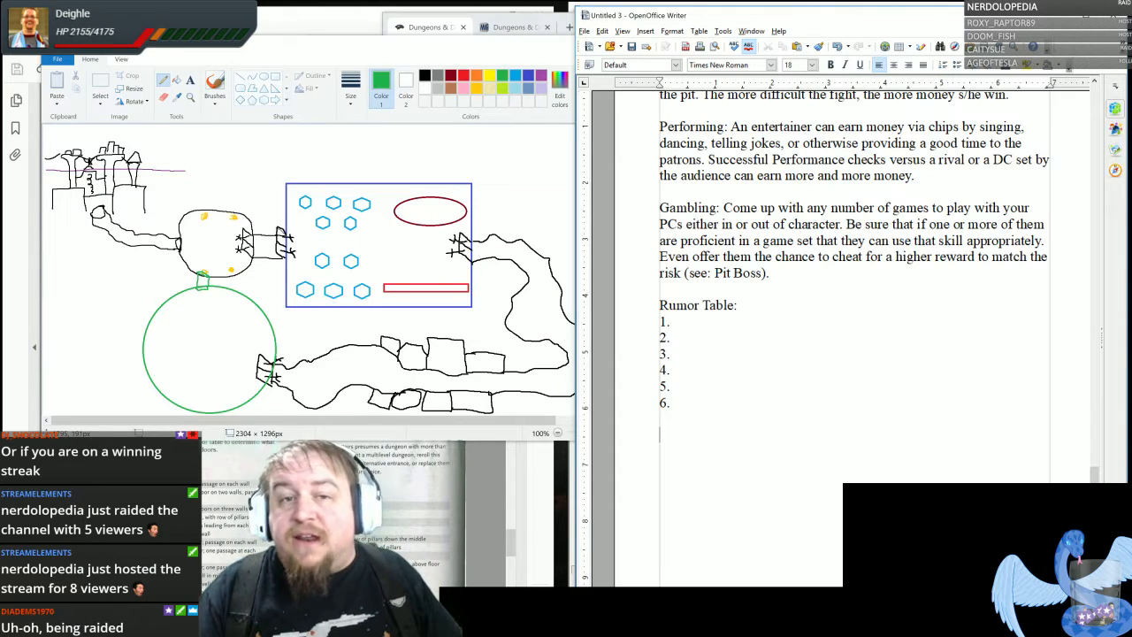
click(672, 322)
key(Down)
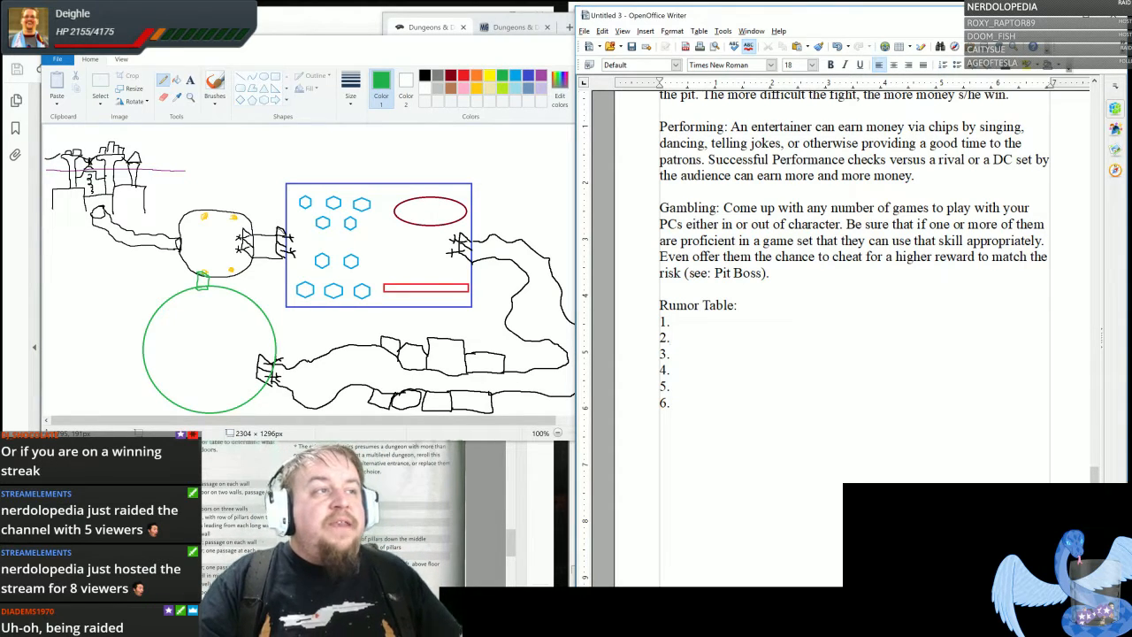
key(Up)
key(Down)
key(Down)
key(Down)
key(Down)
key(Down)
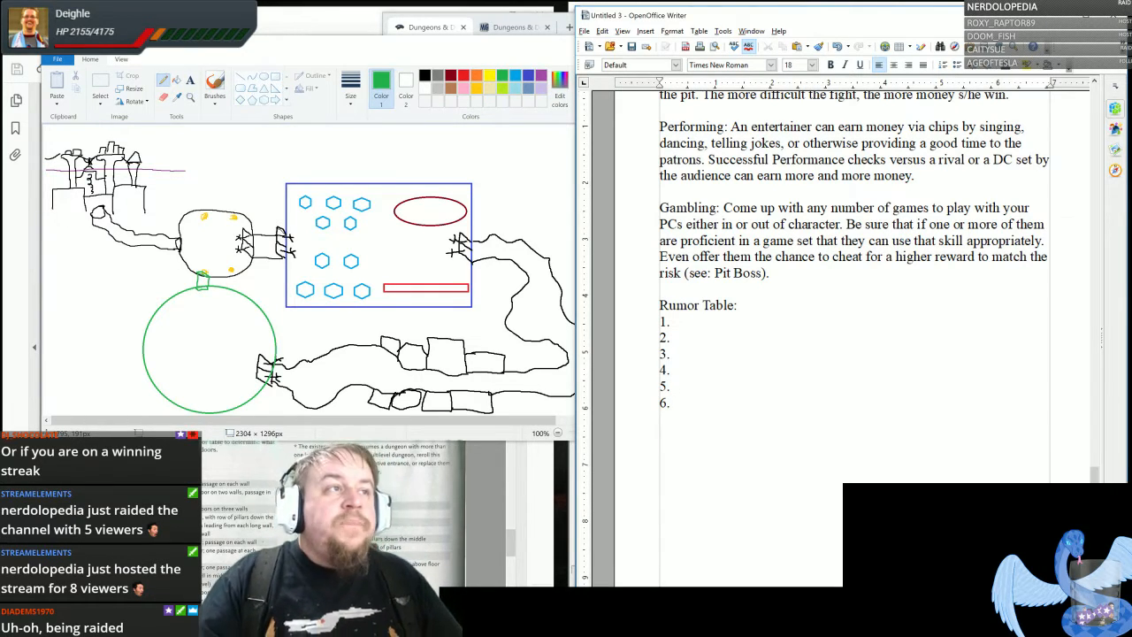
- Insert "Guest" at the start of the rumor heading so that it reads "Guest Rumor Table:"
click(660, 305)
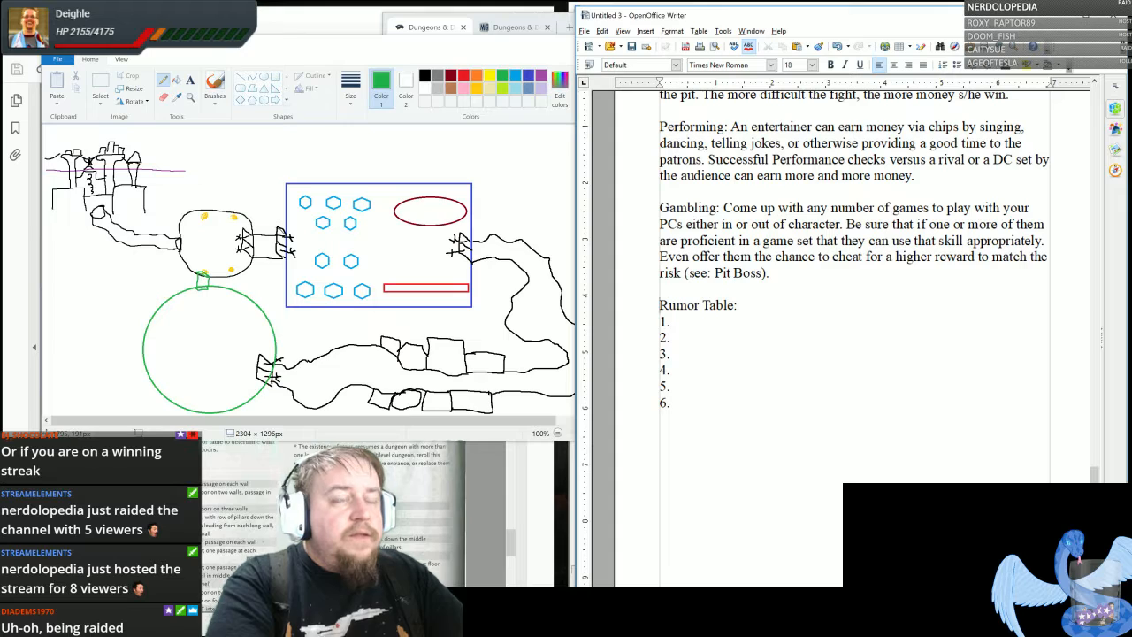
text(Ga)
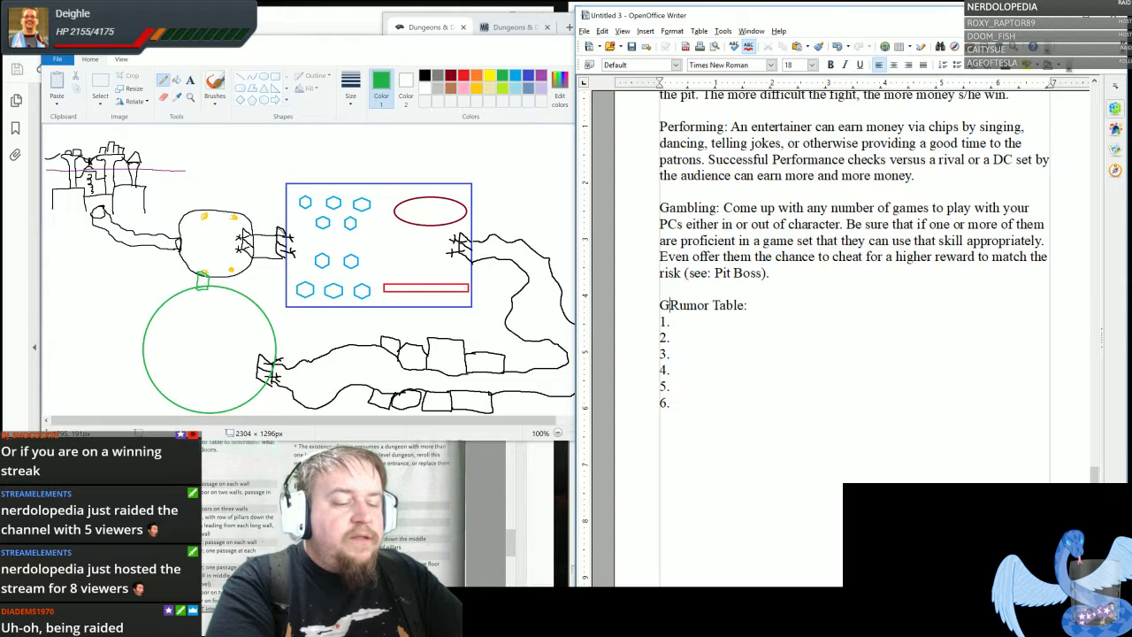
key(BackSpace)
text(uest)
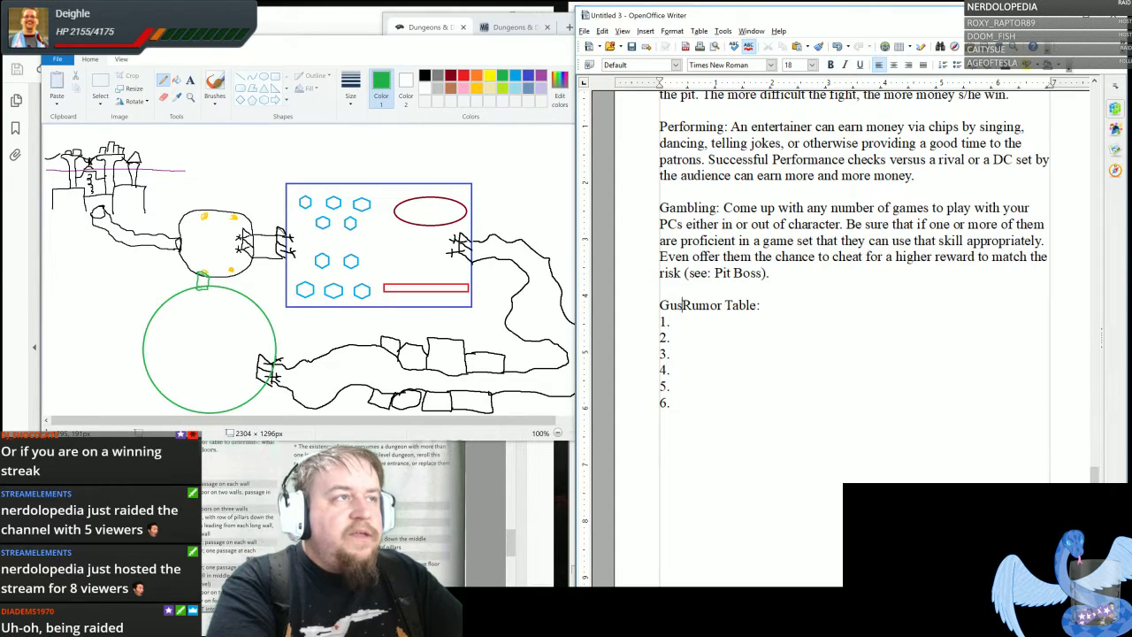
- Add the heading "Employee Rumor Table:" on its own line below the guest rumor list
click(661, 435)
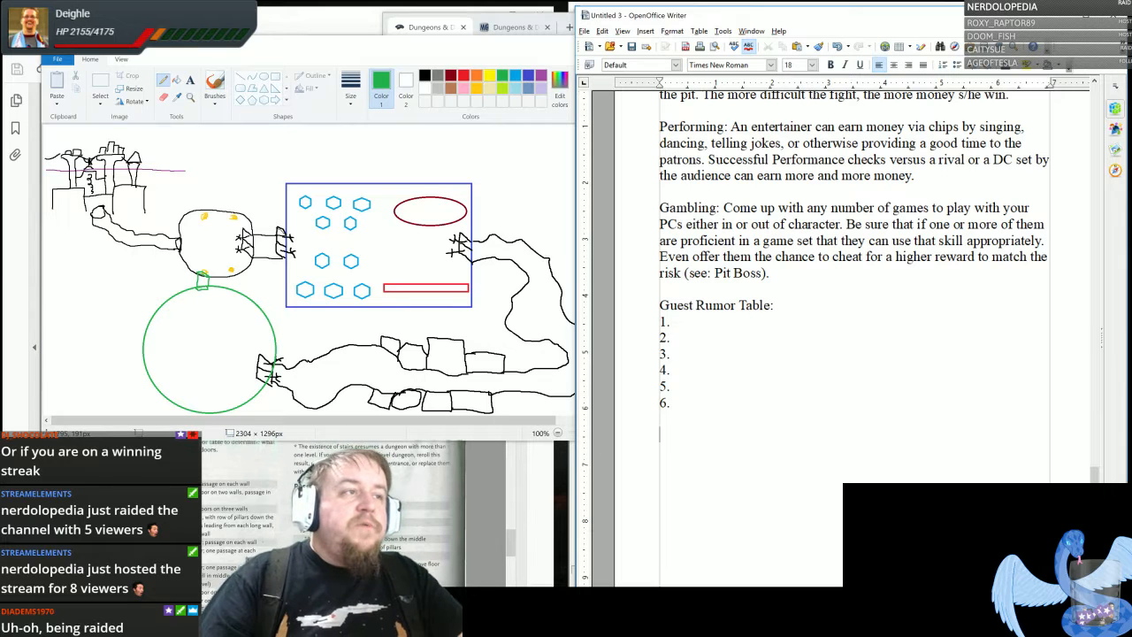
text(Emplo)
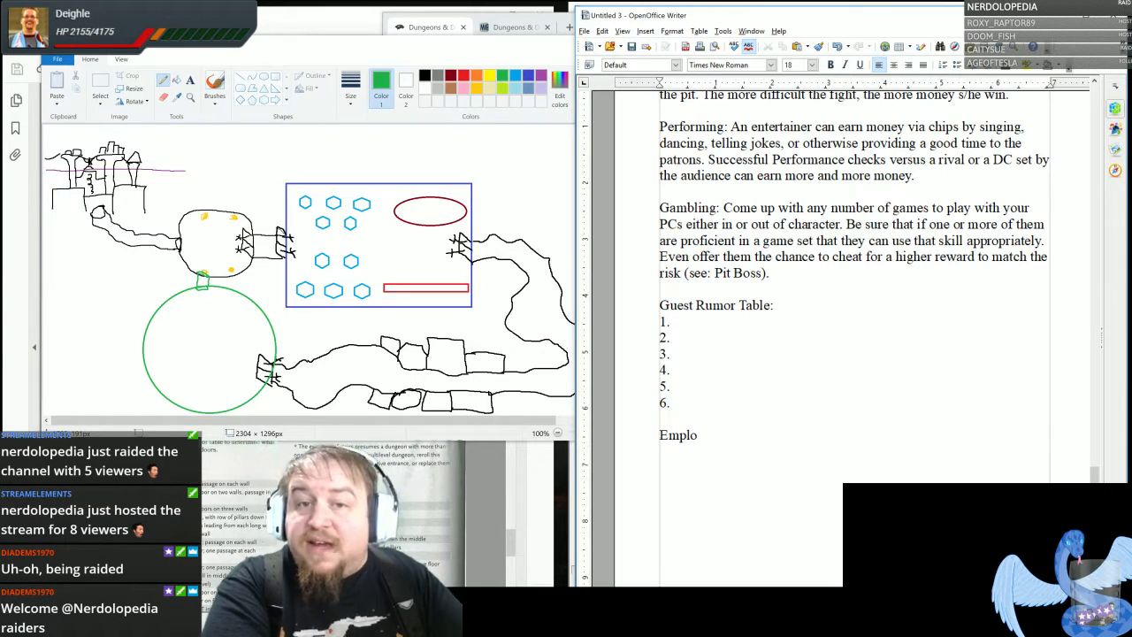
text(yee Ru)
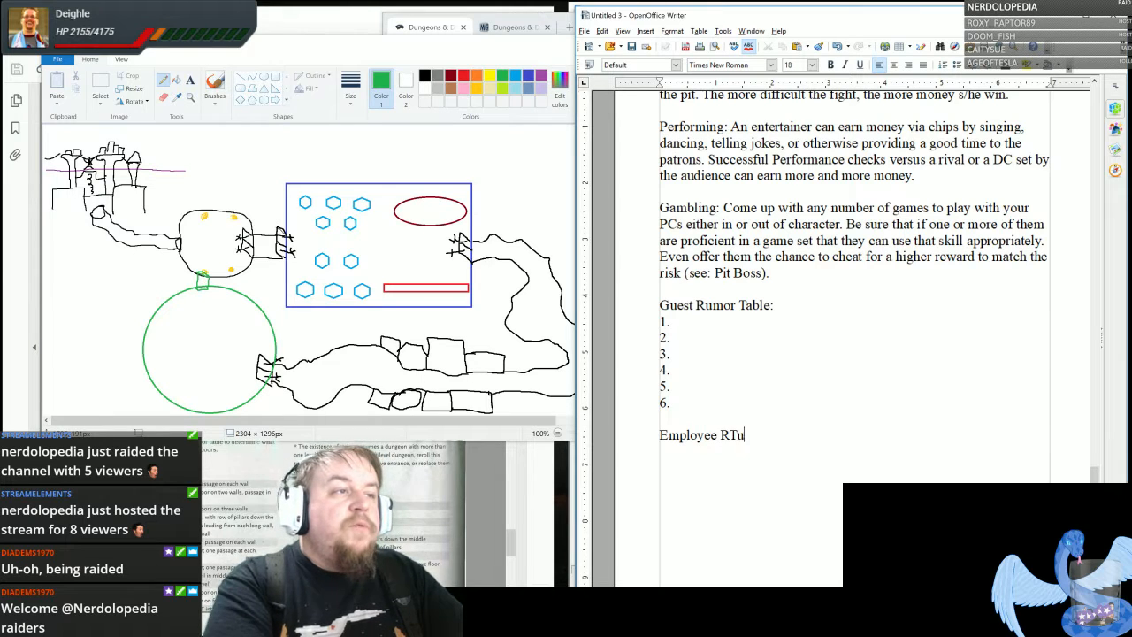
text(mor Table:)
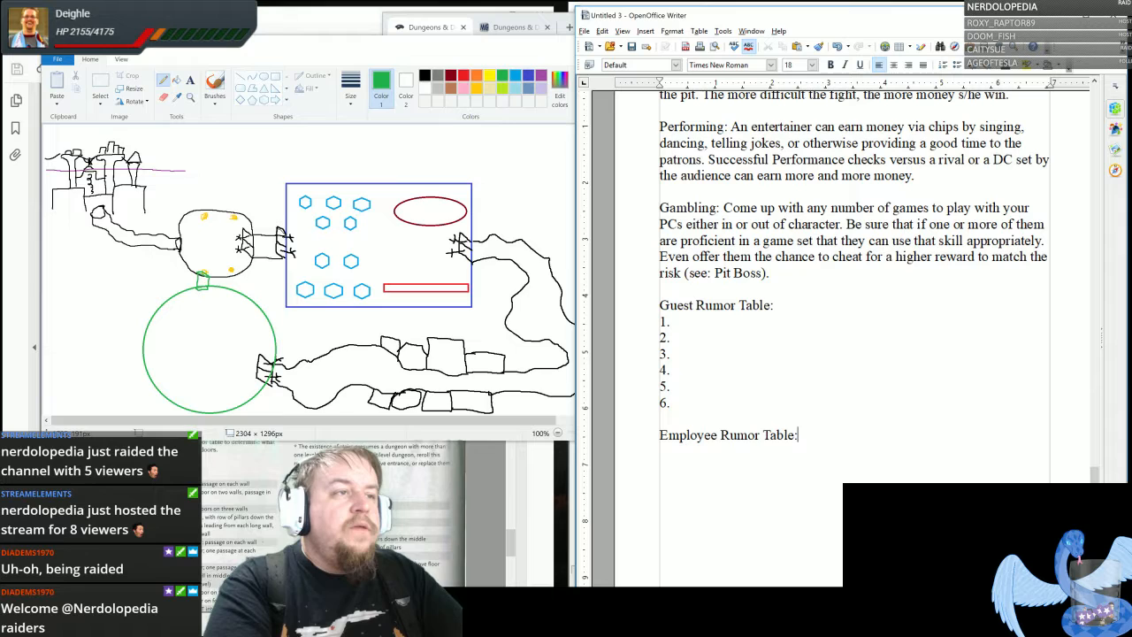
key(Return)
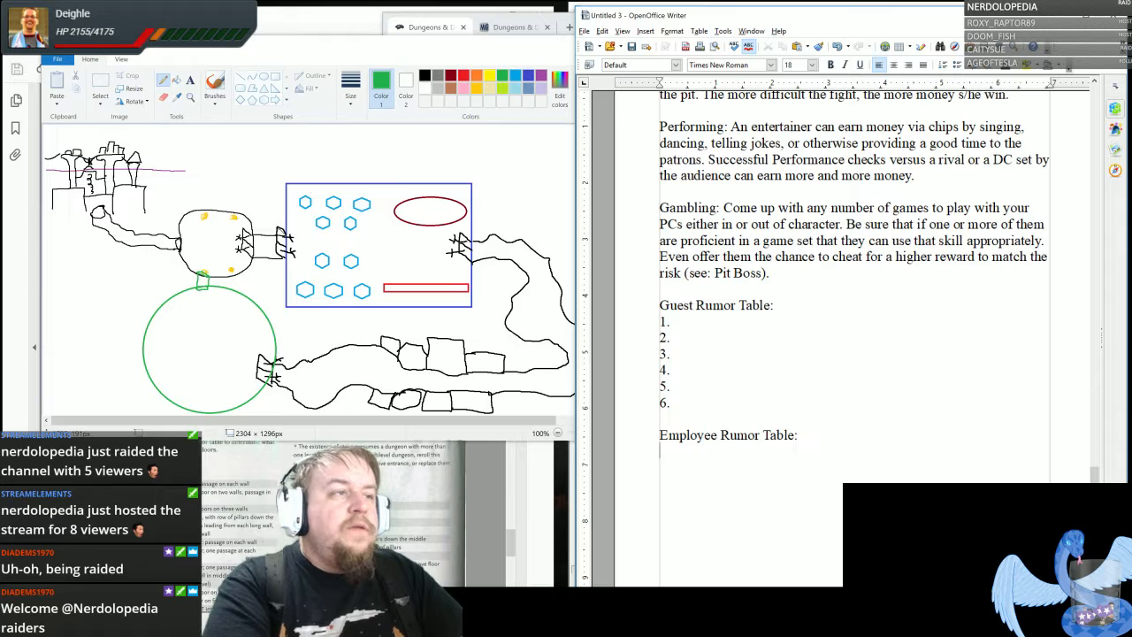
- List the entry numbers "1." to "4." on separate lines under the Employee Rumor Table heading
text(1.)
key(Return)
text(2.)
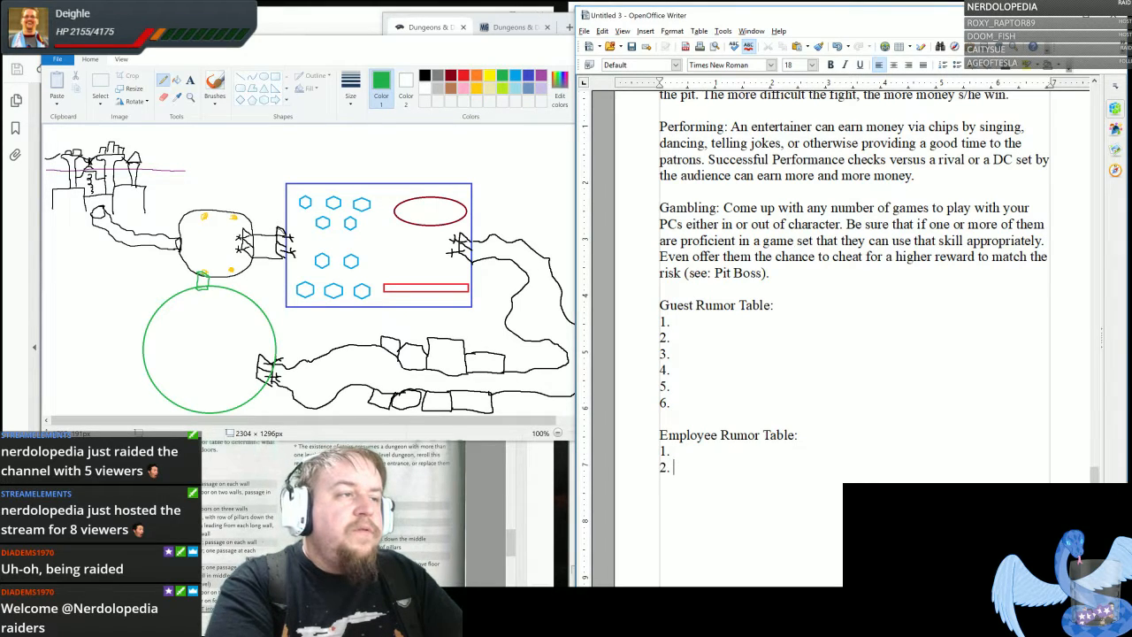
key(Return)
text(3.)
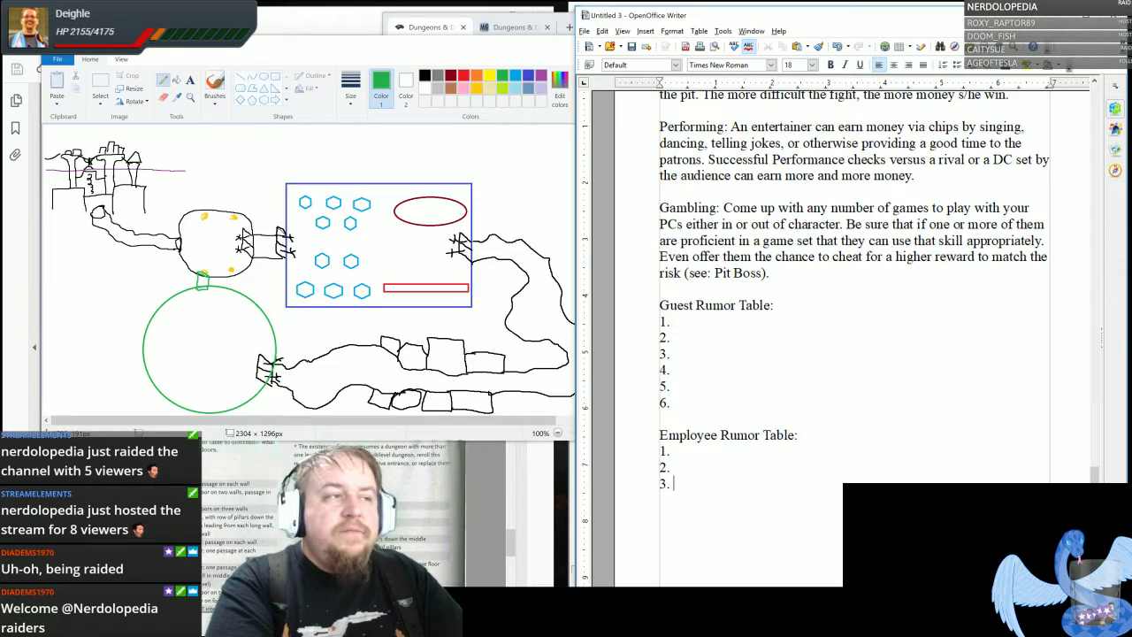
key(Return)
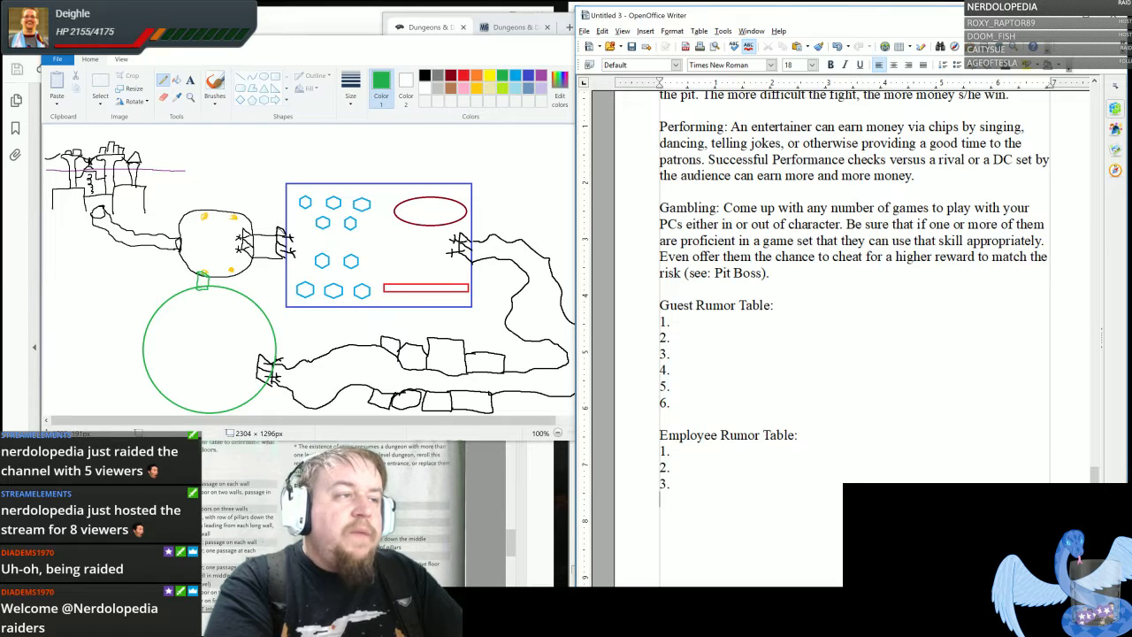
text(4.)
key(Return)
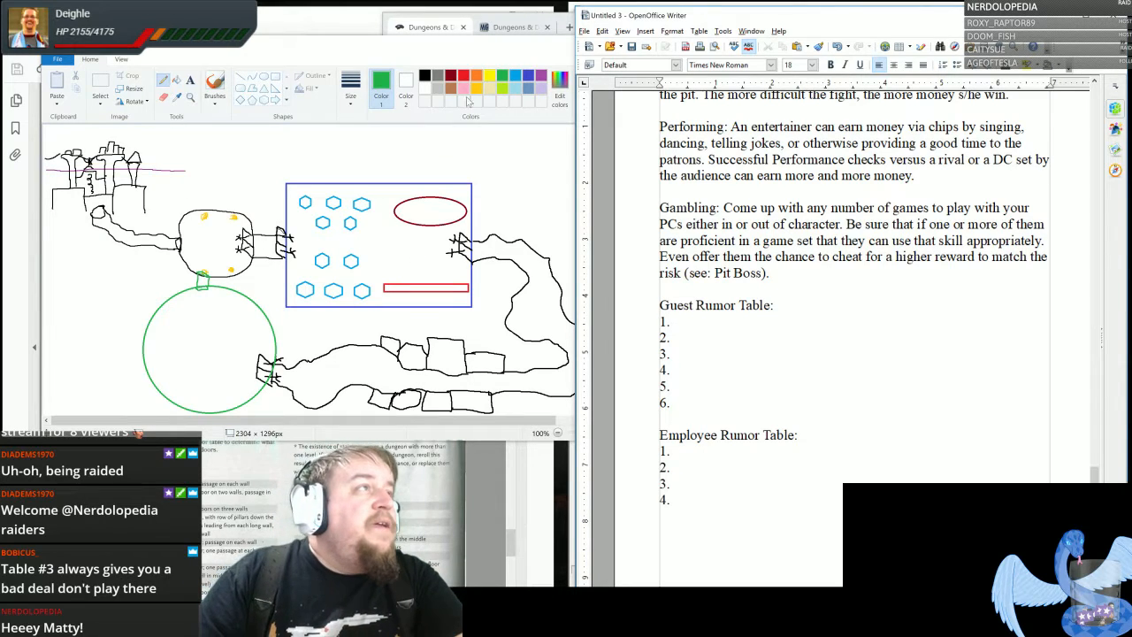
- Switch to Paint and handwrite indigo numbers in the casino's upper five hexagons, with 10, 10 and 15 across the first row
click(437, 79)
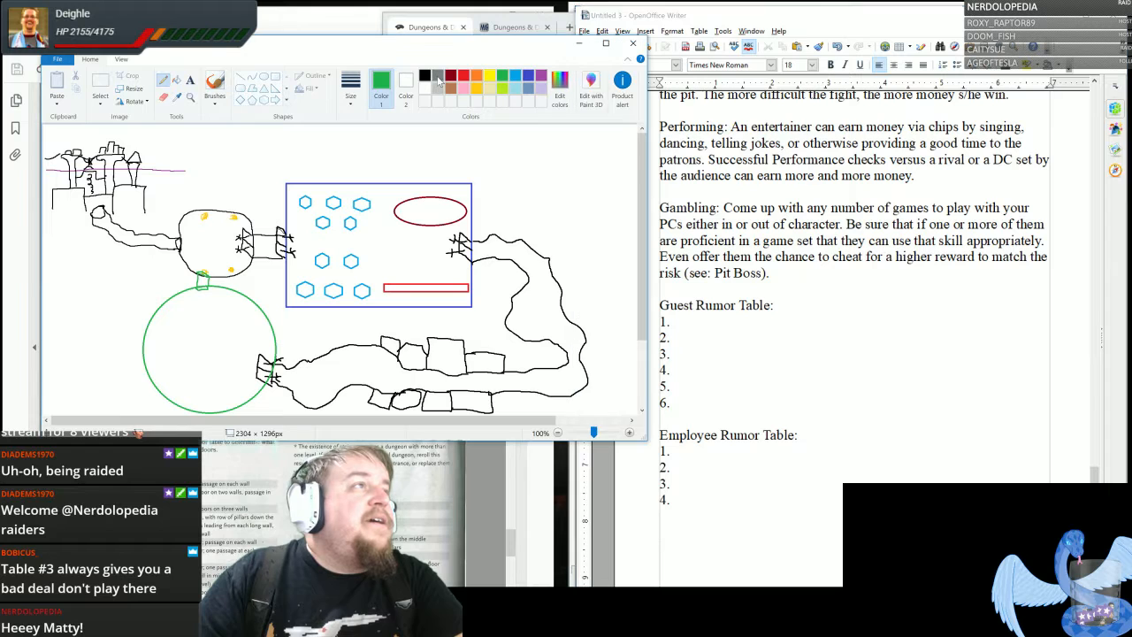
click(531, 76)
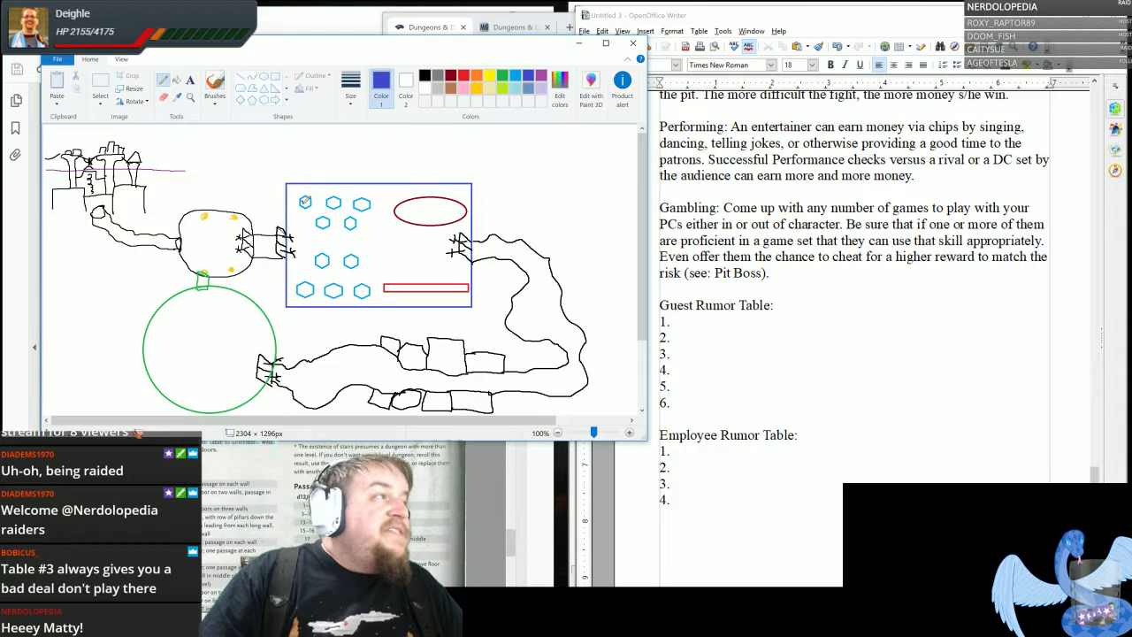
drag(302, 200, 307, 203)
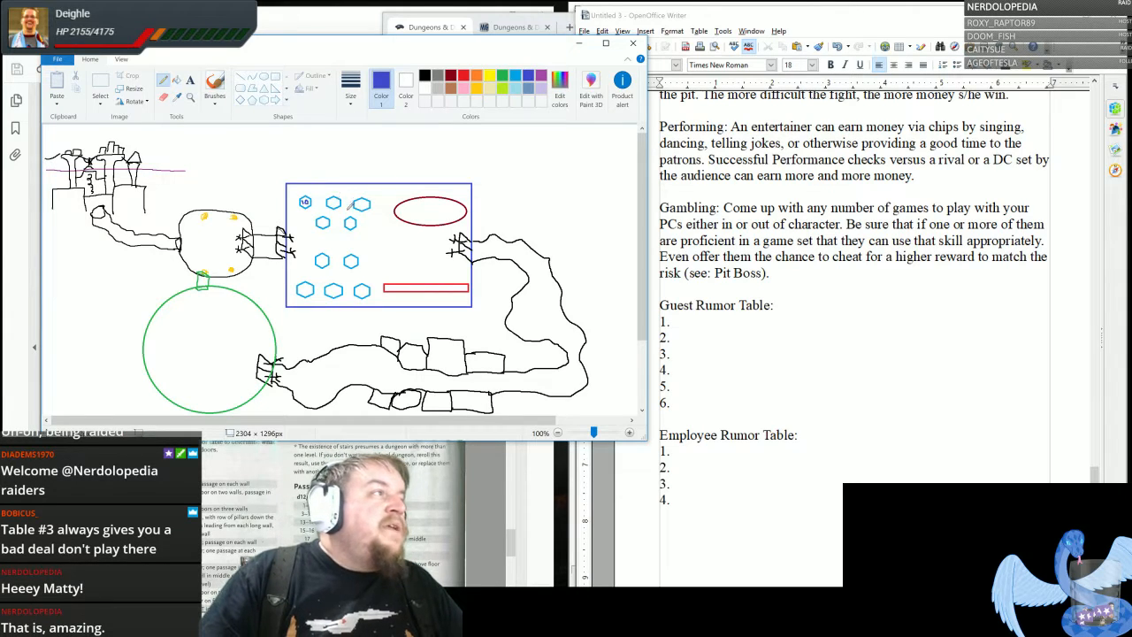
mouse_move(331, 205)
mouse_down()
mouse_move(366, 199)
mouse_move(321, 224)
mouse_move(353, 222)
mouse_up()
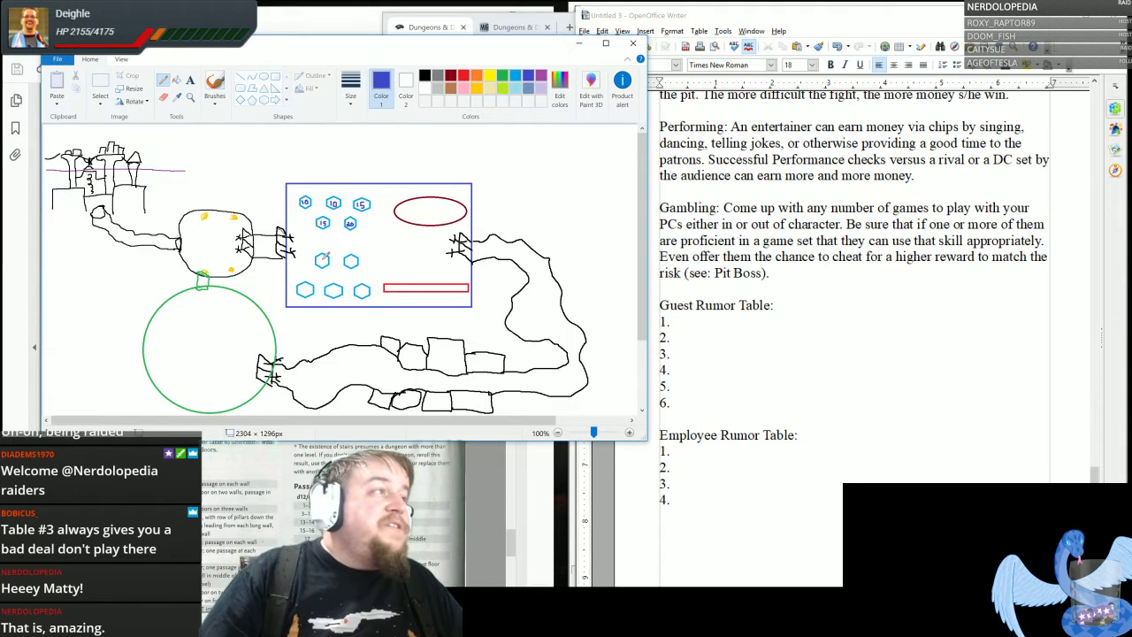
- Handwrite indigo numbers in the casino's lower five hexagons, including 17 in the first of the upper pair and 8 in the middle of the three
drag(320, 255, 337, 286)
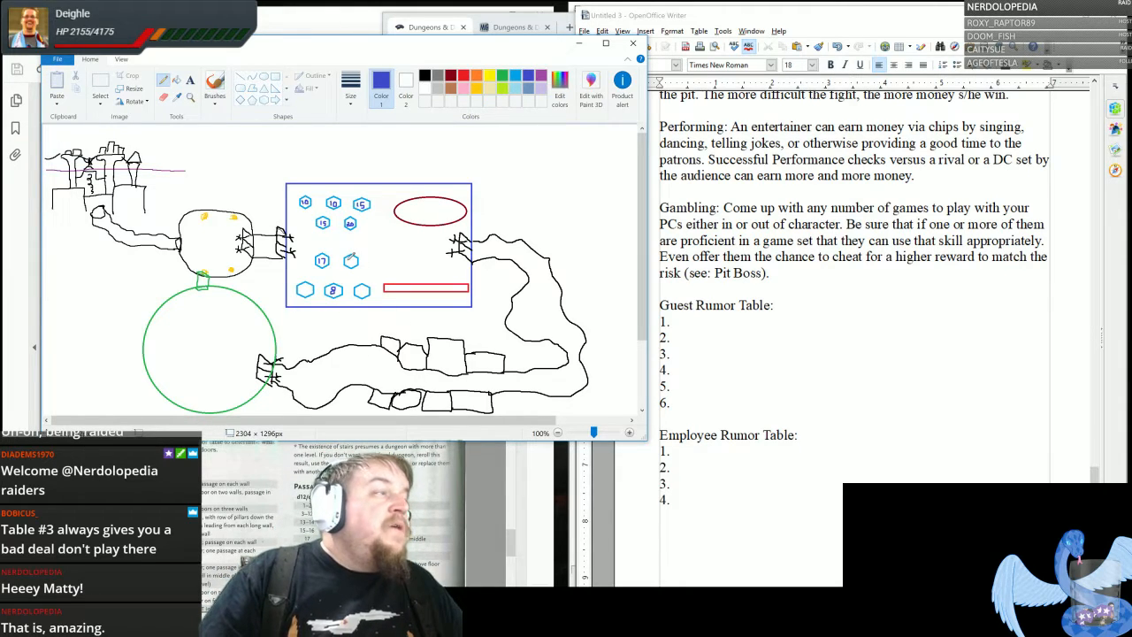
mouse_move(348, 256)
mouse_down()
mouse_move(368, 283)
mouse_move(361, 293)
mouse_move(367, 285)
mouse_up()
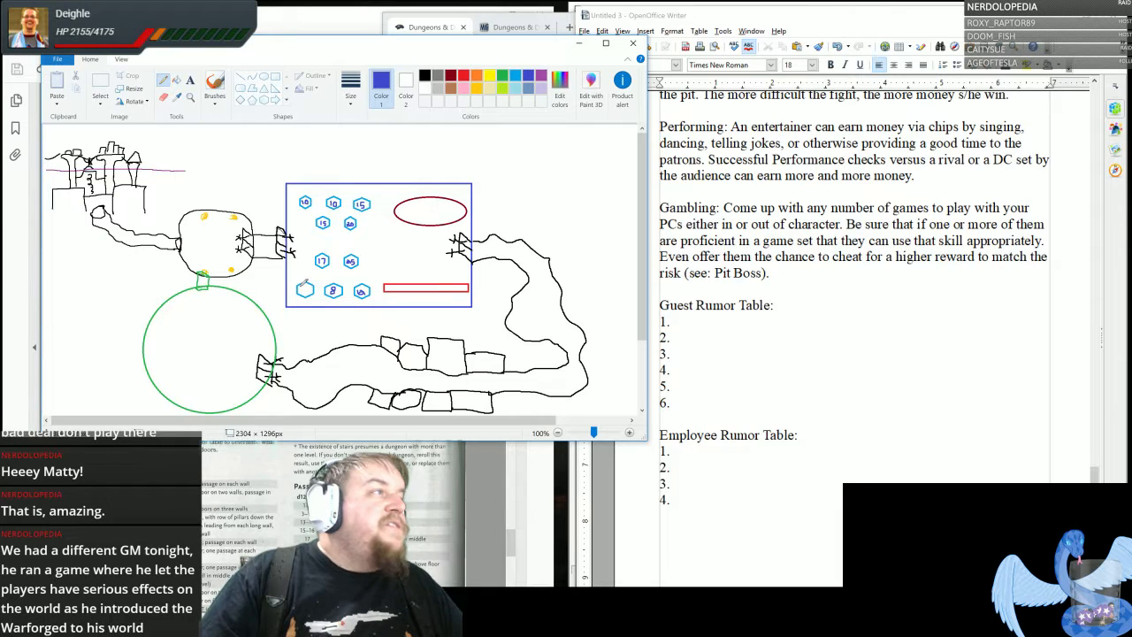
drag(301, 284, 306, 293)
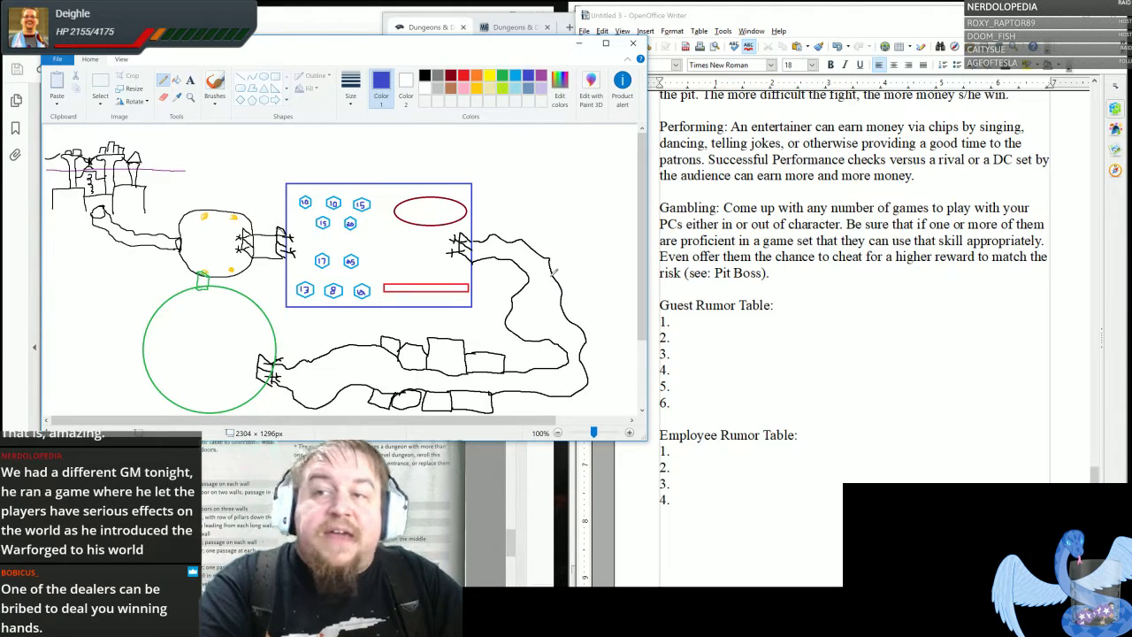
- Switch to OpenOffice Writer and review the dungeon goal and the opening story paragraph at the start of the document
click(752, 400)
scroll(752, 400, up, 20)
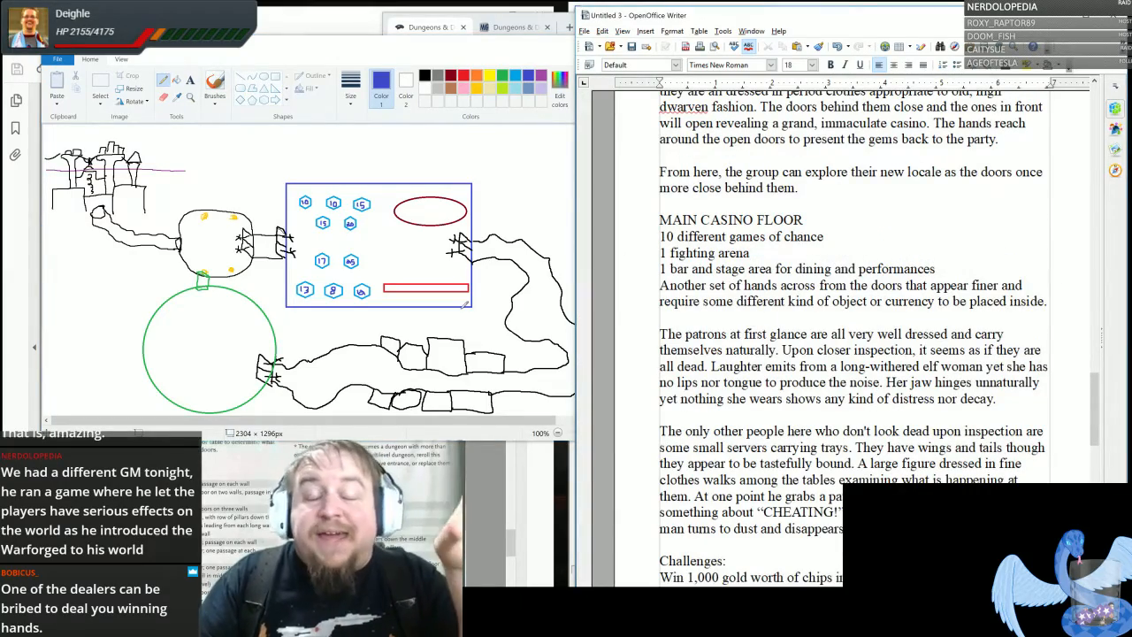
scroll(590, 354, up, 12)
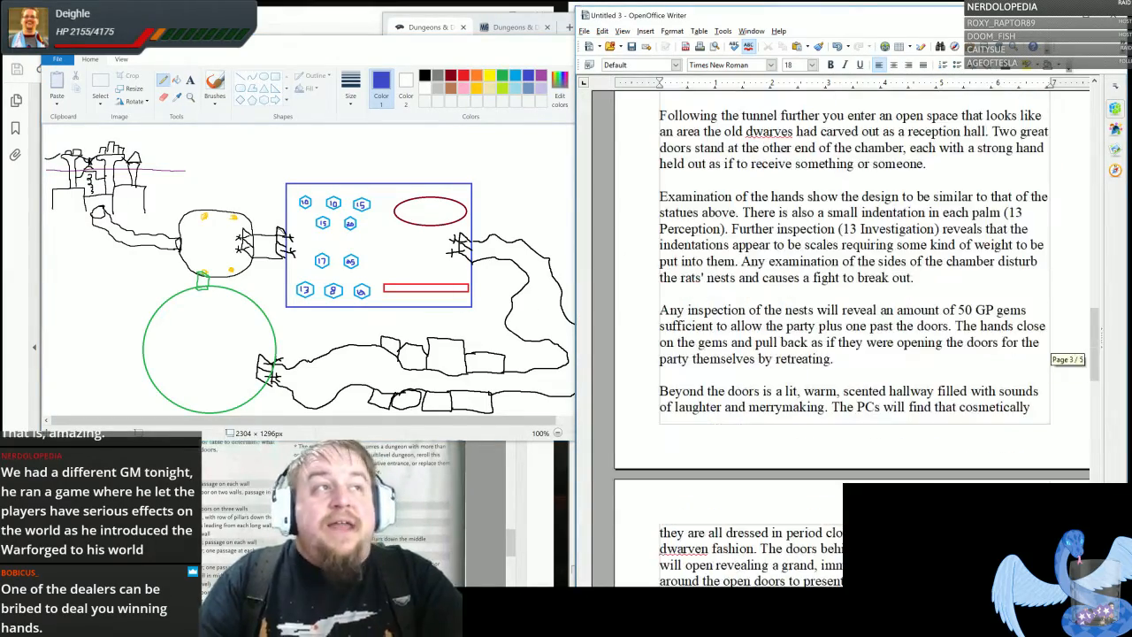
scroll(853, 354, up, 15)
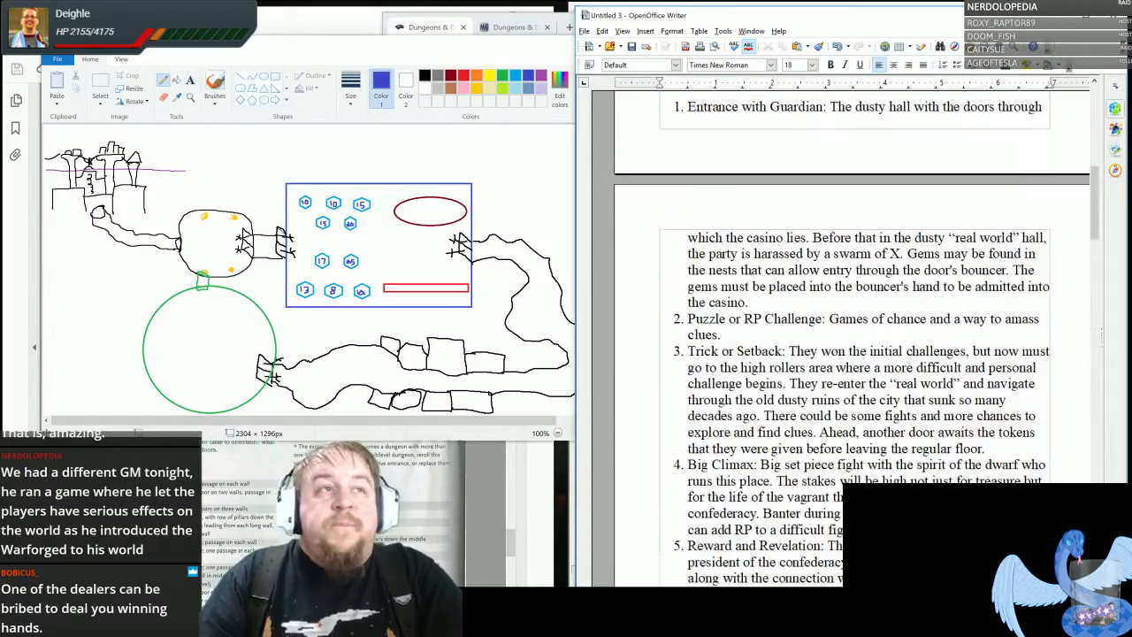
drag(730, 197, 999, 196)
drag(871, 244, 931, 293)
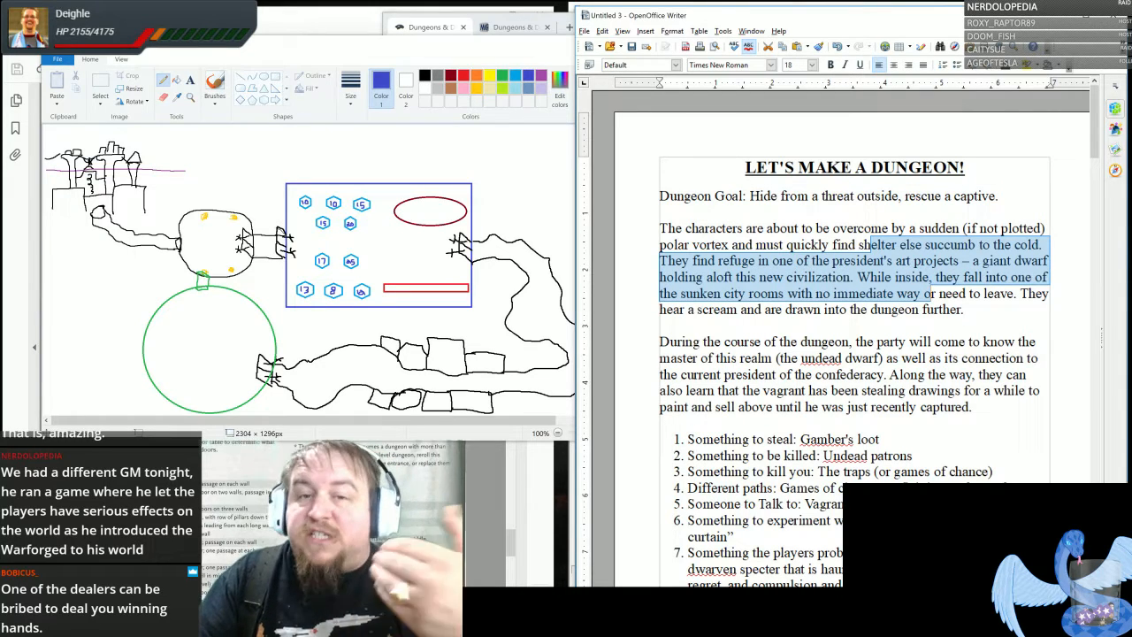
click(871, 311)
- Review the seven-item list of dungeon elements and the Five Rooms outline from the entrance to the reward
scroll(854, 332, down, 3)
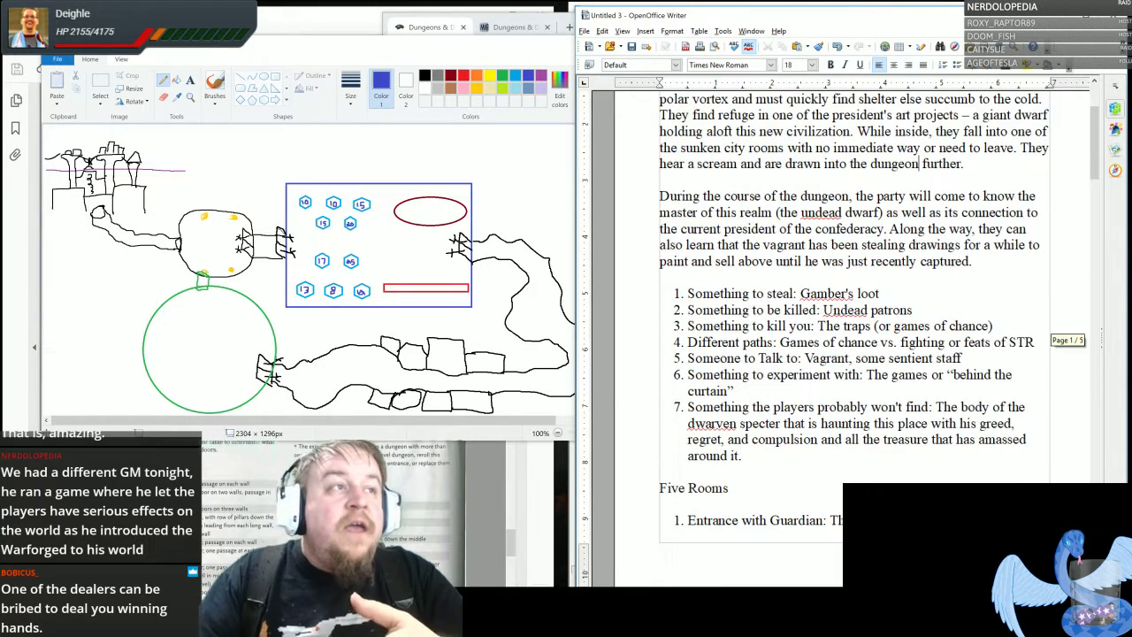
drag(749, 294, 863, 440)
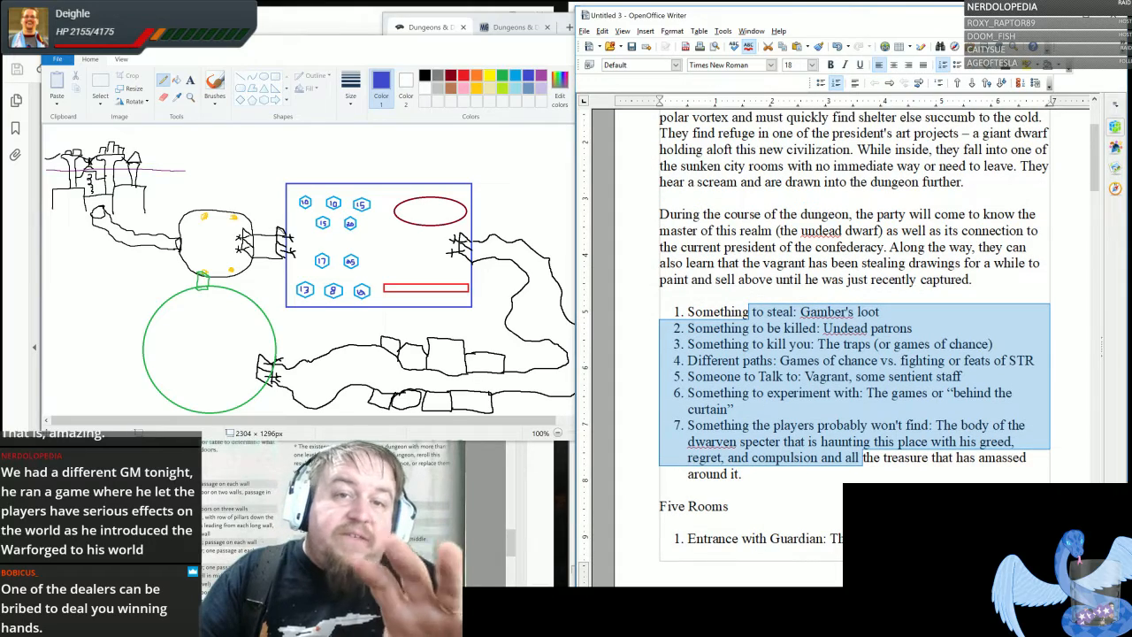
click(866, 393)
scroll(866, 398, down, 12)
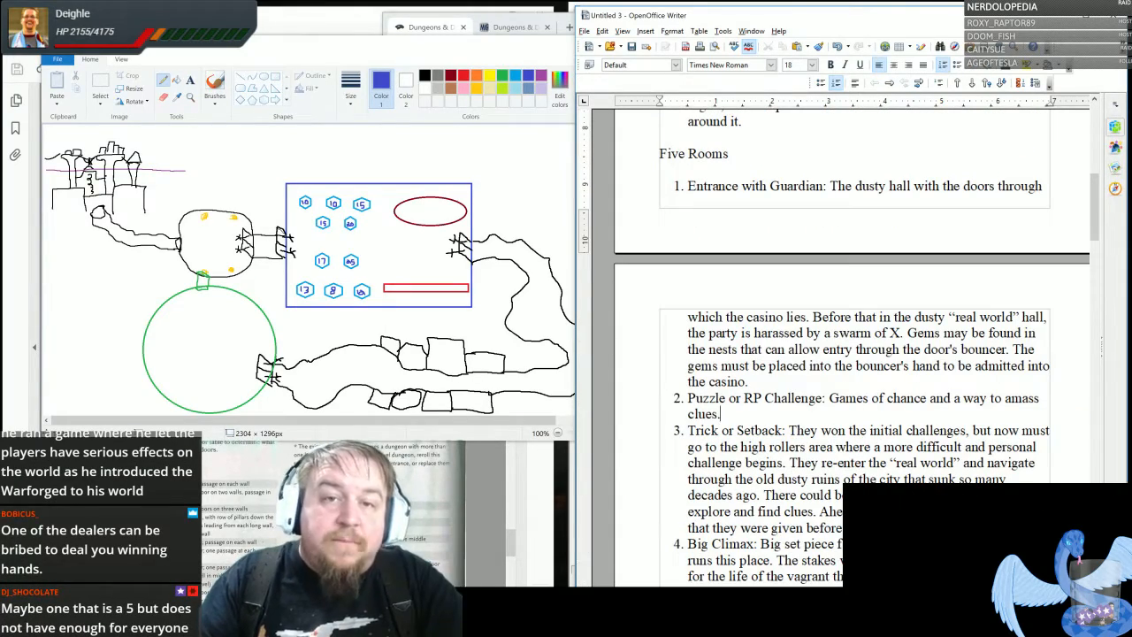
scroll(721, 300, down, 3)
drag(738, 264, 813, 506)
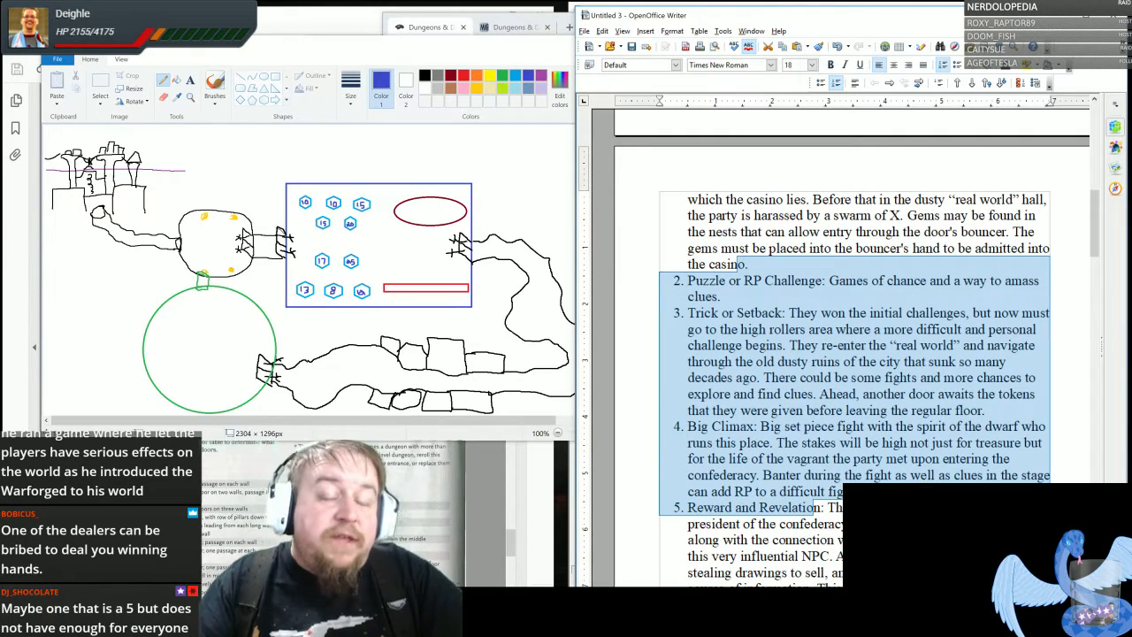
click(804, 409)
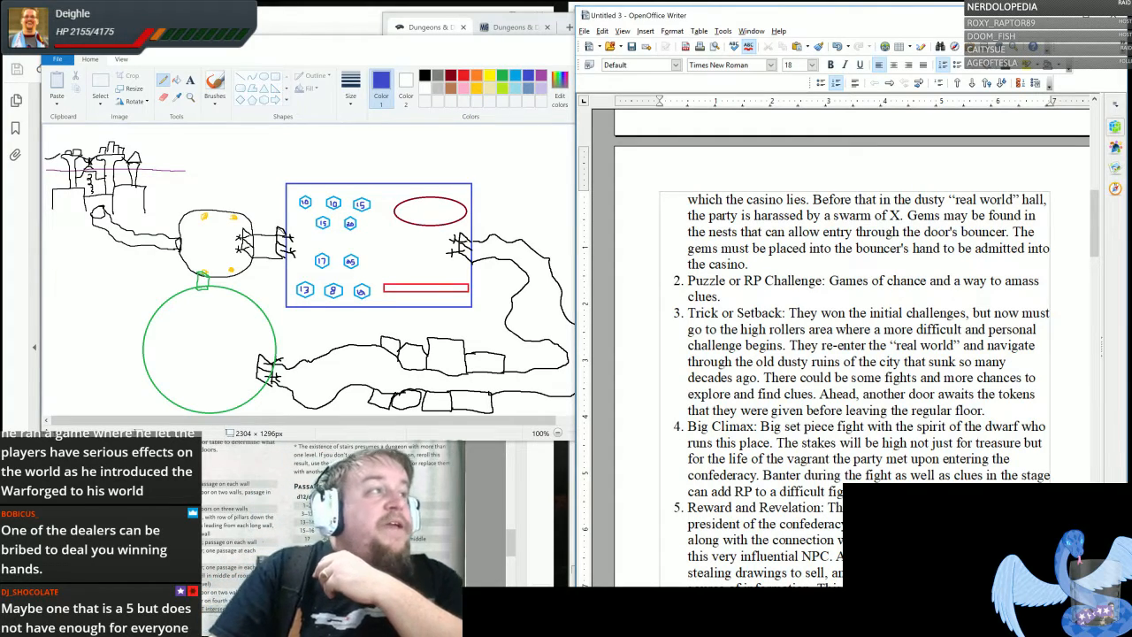
click(384, 49)
scroll(849, 406, down, 9)
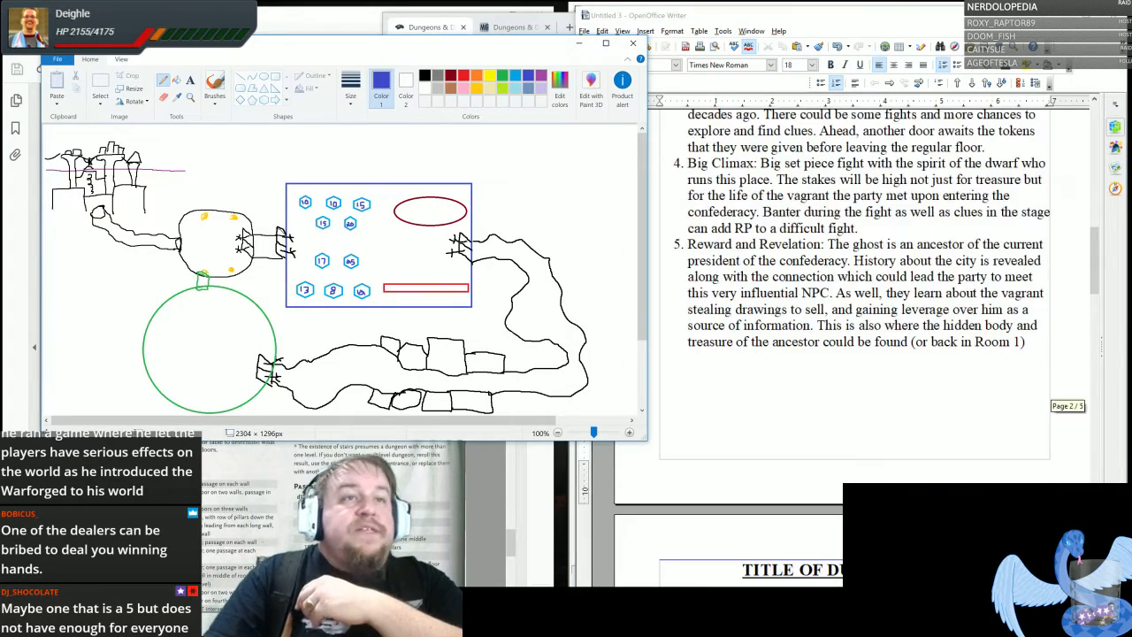
- Return to the rumor tables and add a blank line below the last Employee Rumor Table entry
drag(1095, 255, 1095, 507)
click(672, 374)
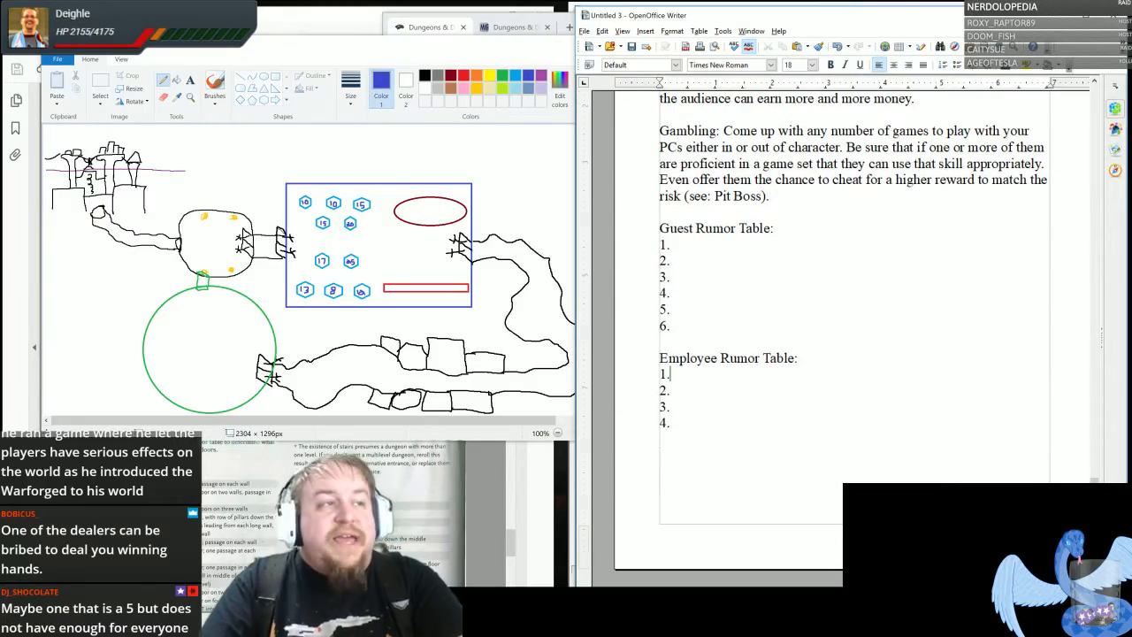
click(661, 439)
key(Return)
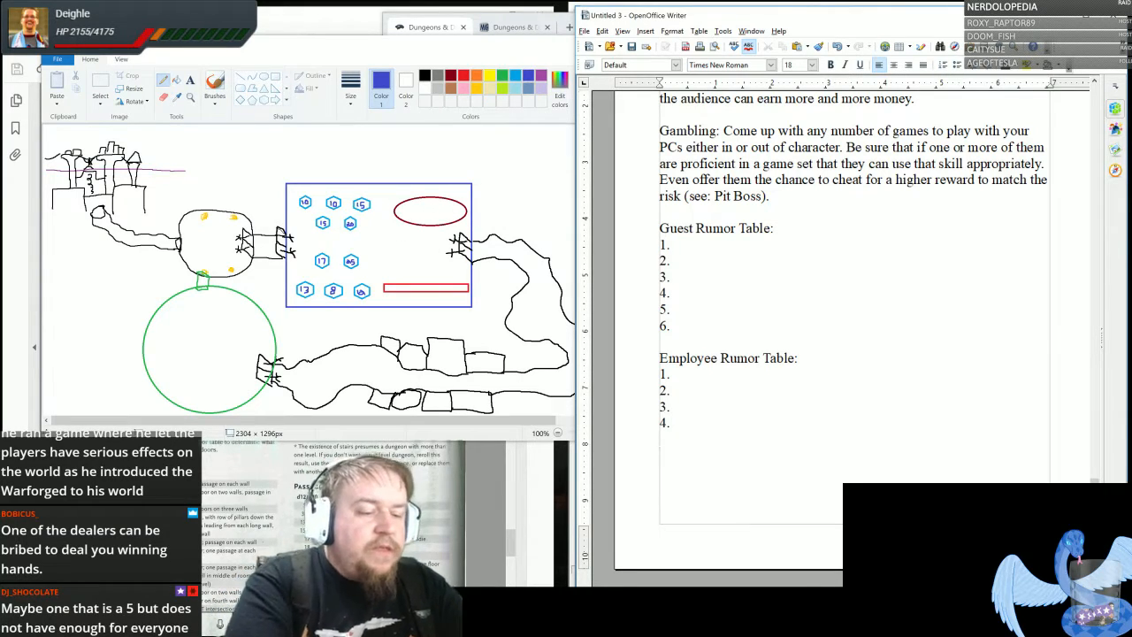
- Begin a paragraph below the Employee Rumor Table with "The second set of doors pull themselves open revealing a mix"
text(The second )
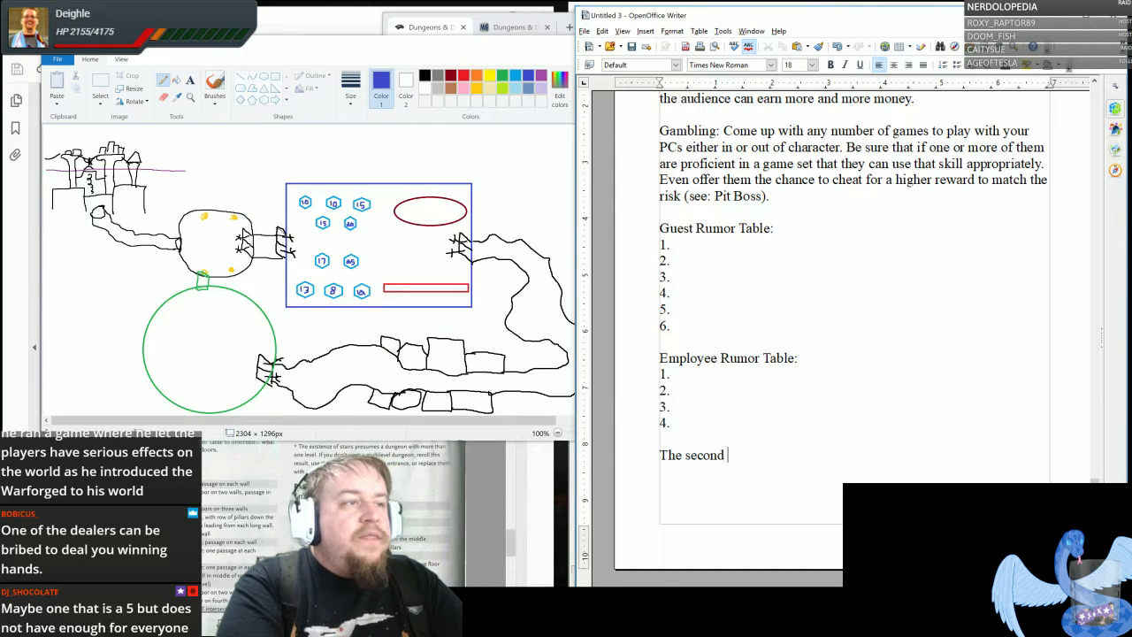
text(set of door)
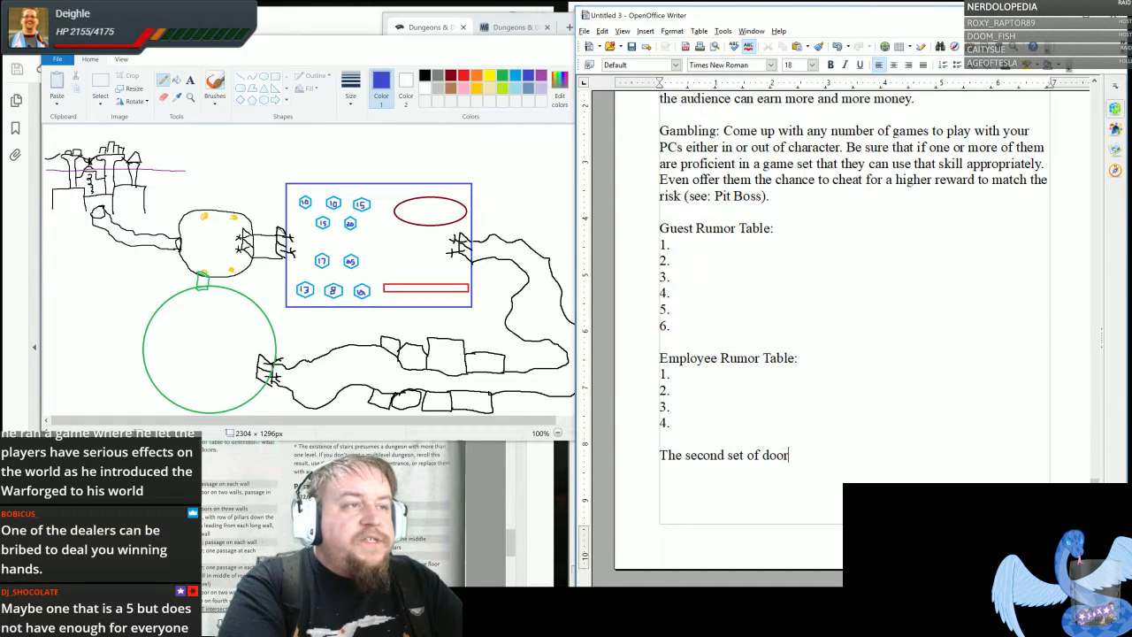
text(s p)
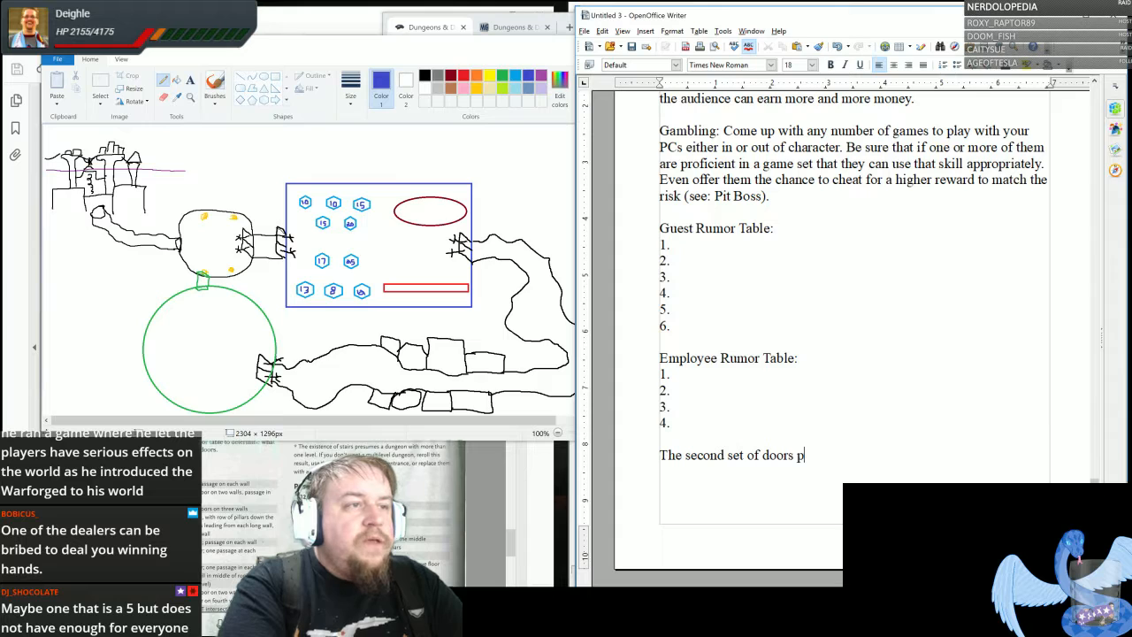
text(ull themselves o)
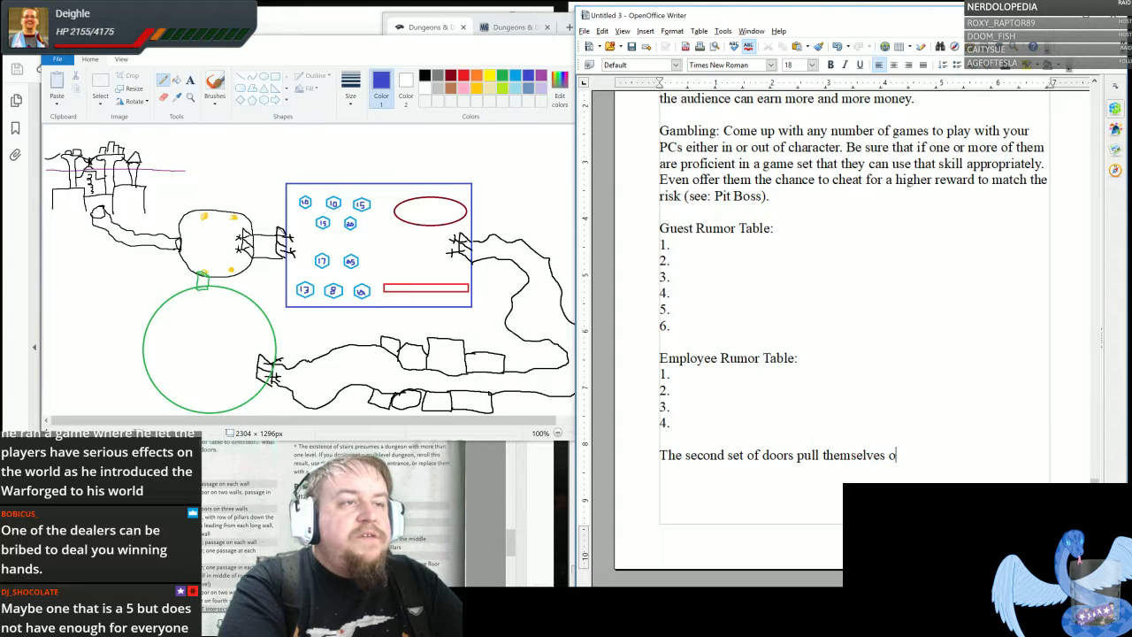
text(pen reve)
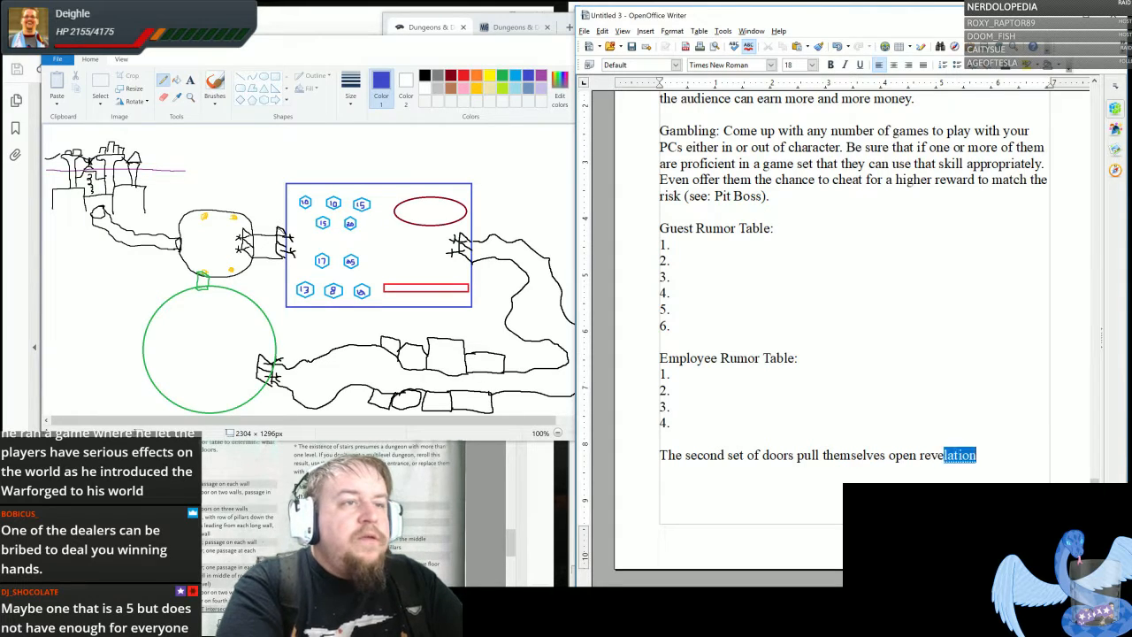
text(aling a )
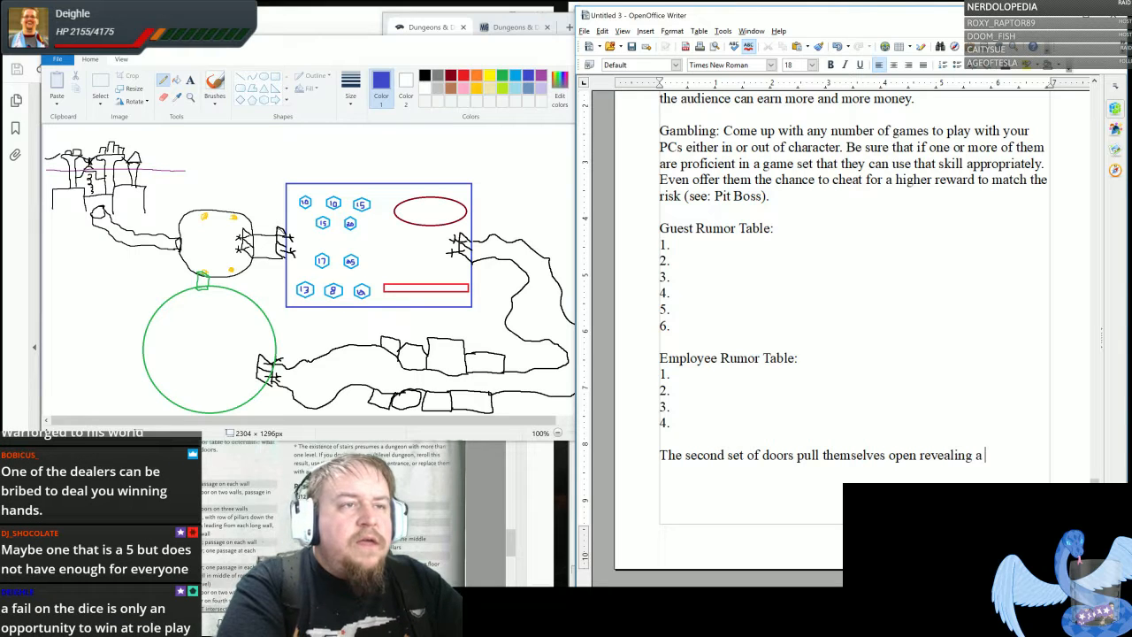
text(mix of t)
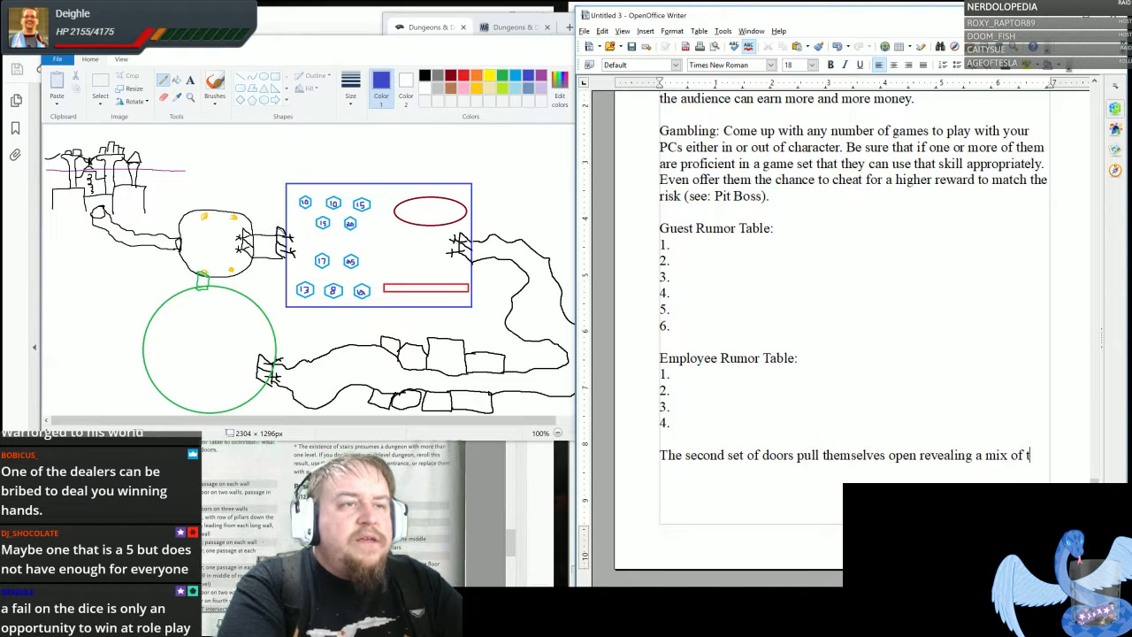
text(he opulance of the )
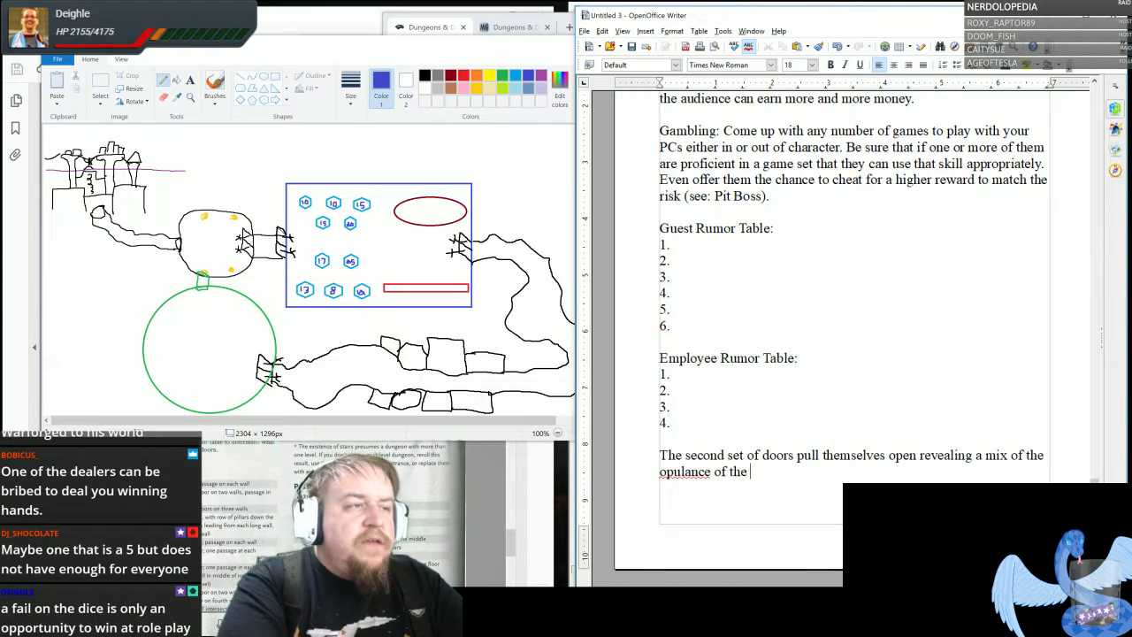
text(illsu)
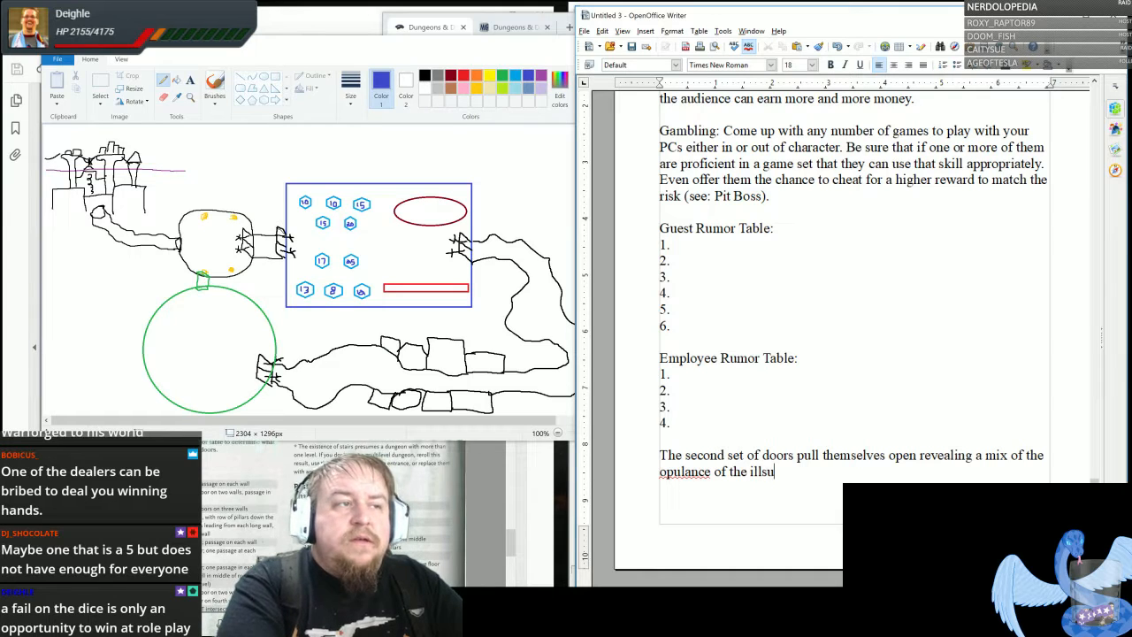
- Continue the second-doors sentence with "of the opulance of the illusory casino(?)"
key(BackSpace)
key(BackSpace)
text(usory casi)
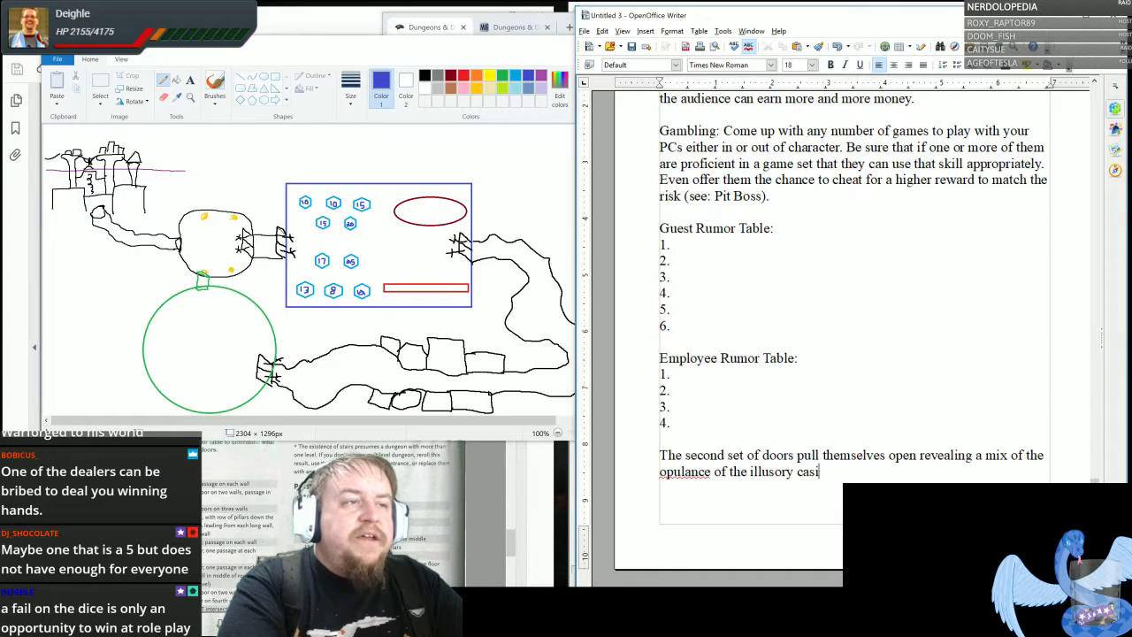
text(no(?)
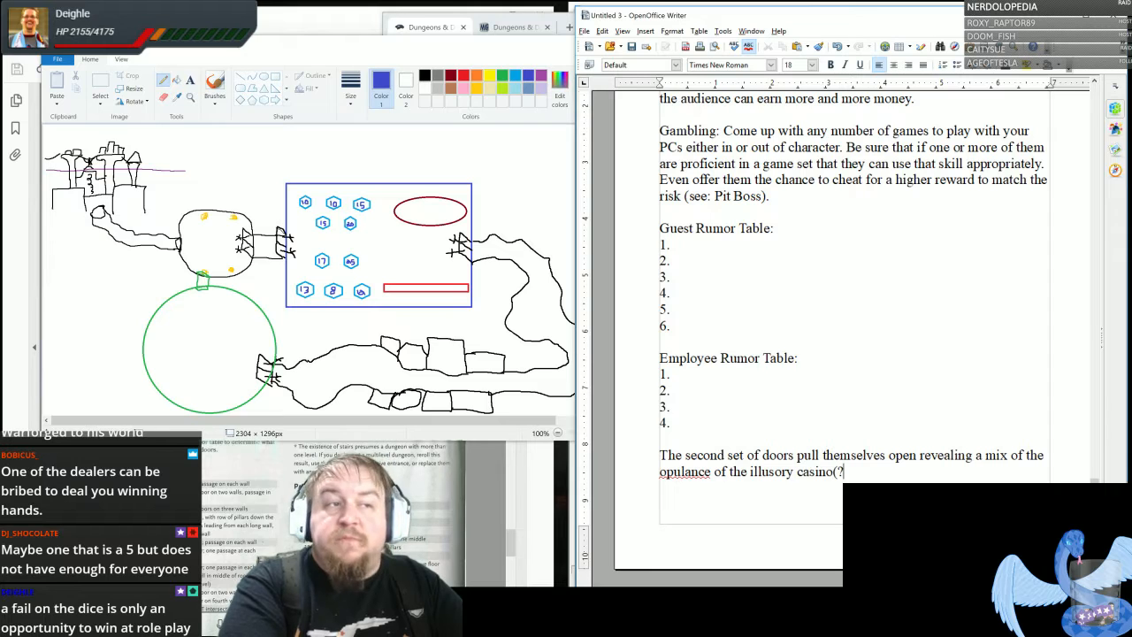
text() mixed wit)
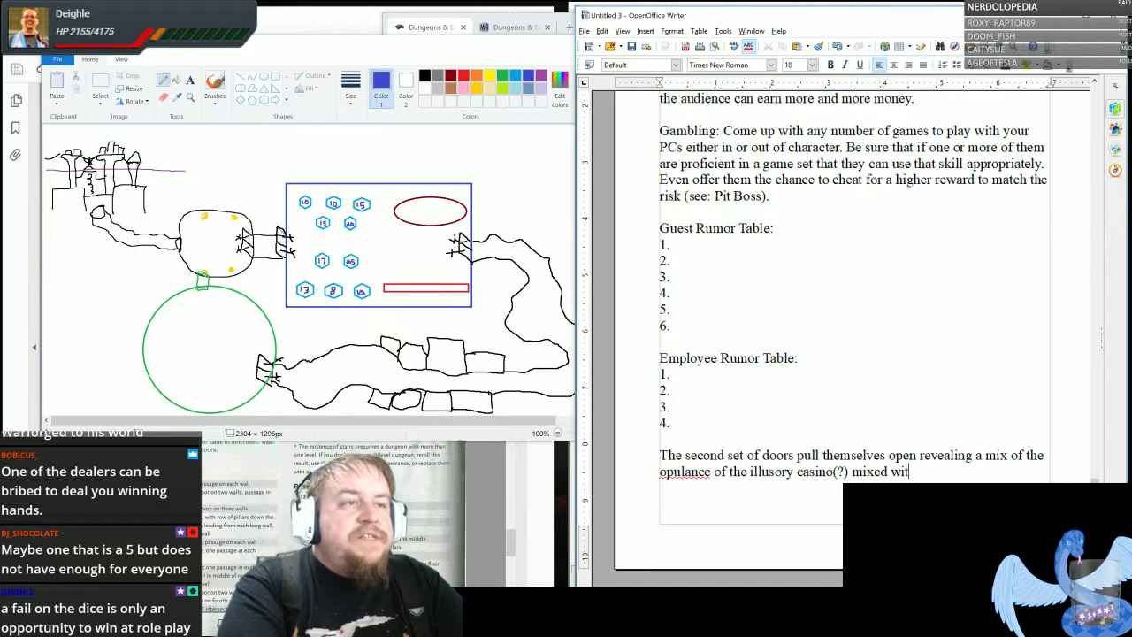
text(h the dusty)
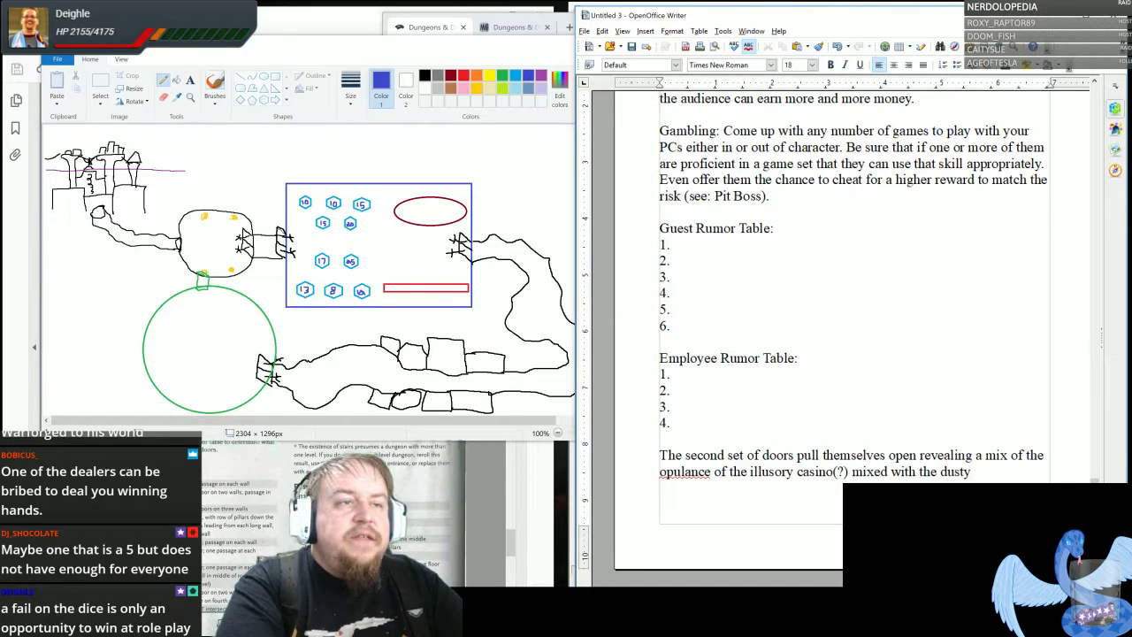
text( reality of the o)
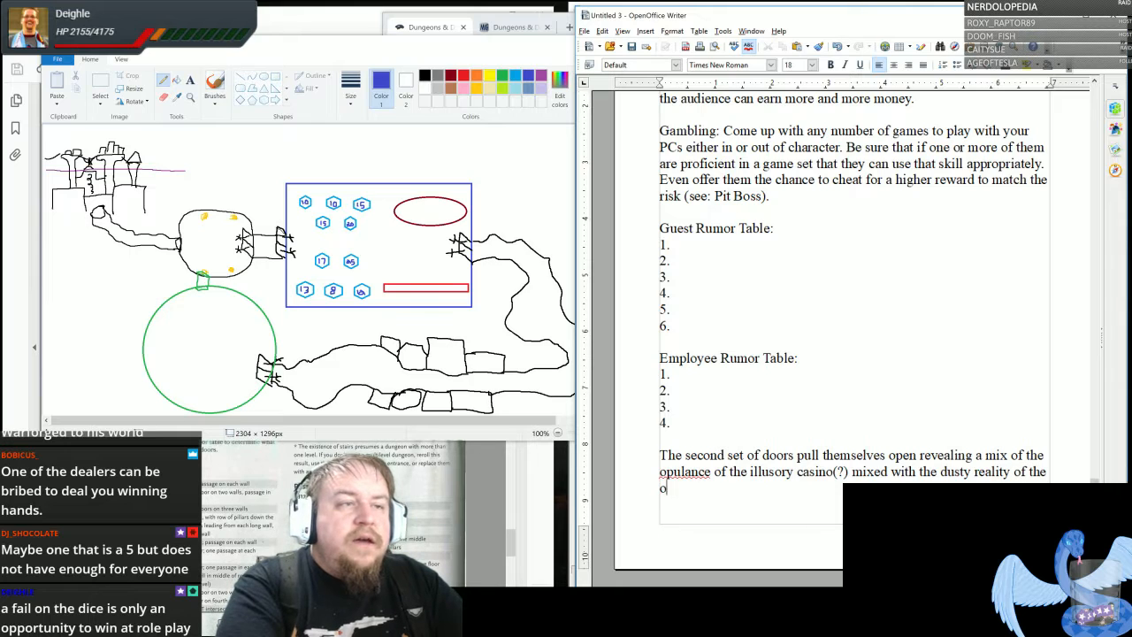
text(ld history of this s)
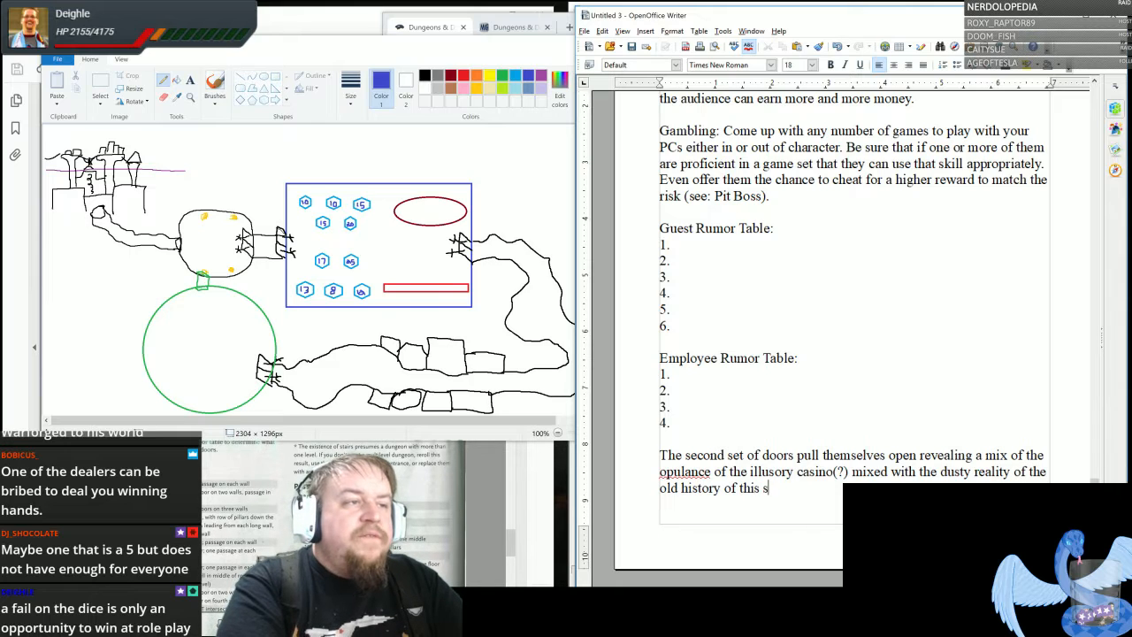
text(unken dwar)
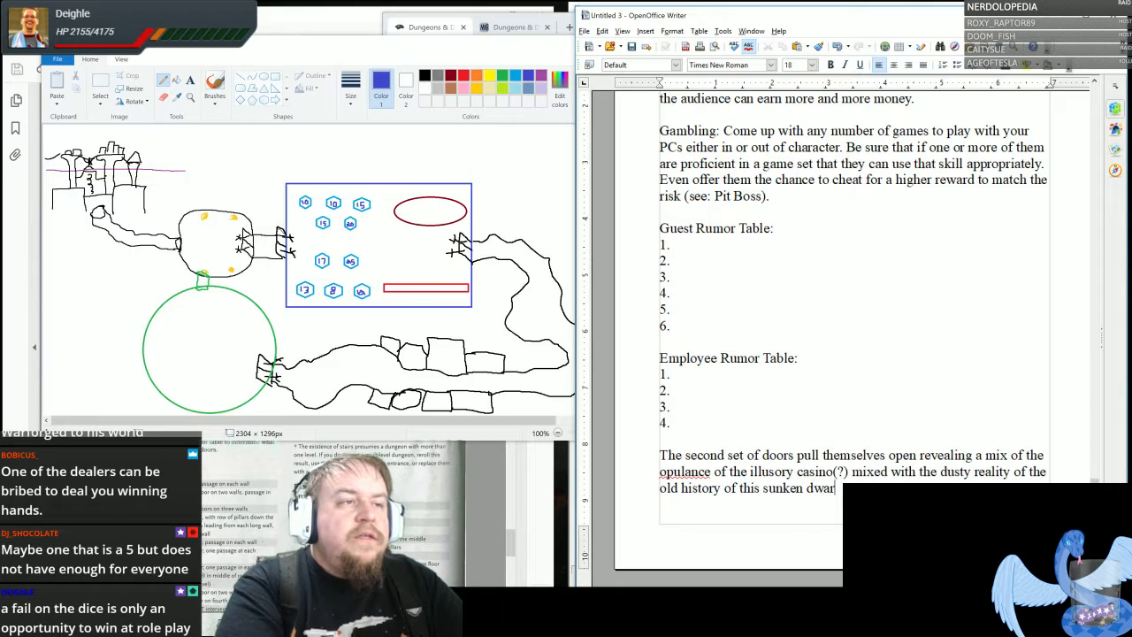
text(ven city)
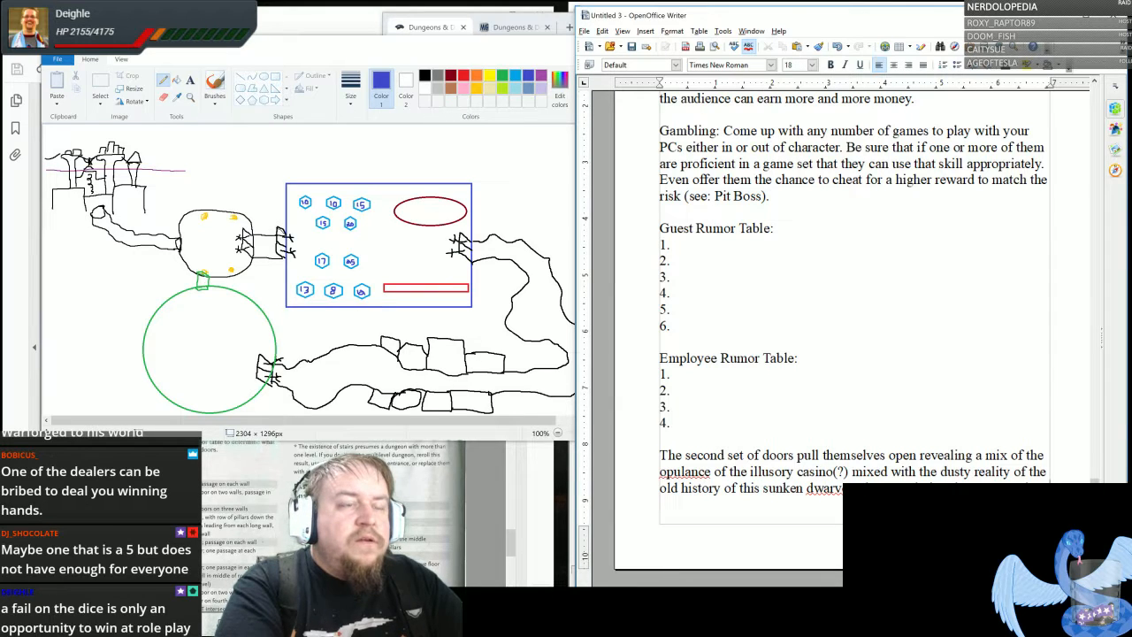
- Add the sentence "Wandering down streets long forgotten, the party can see that this was once a lively place and very much opulent on its own."
text(for)
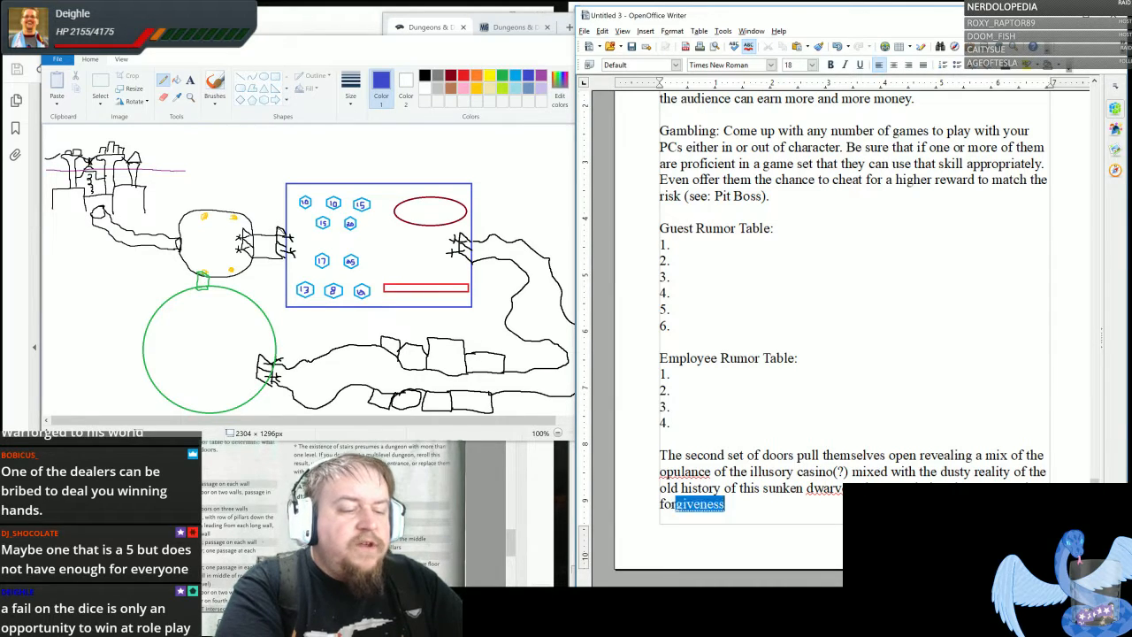
text(gotten,)
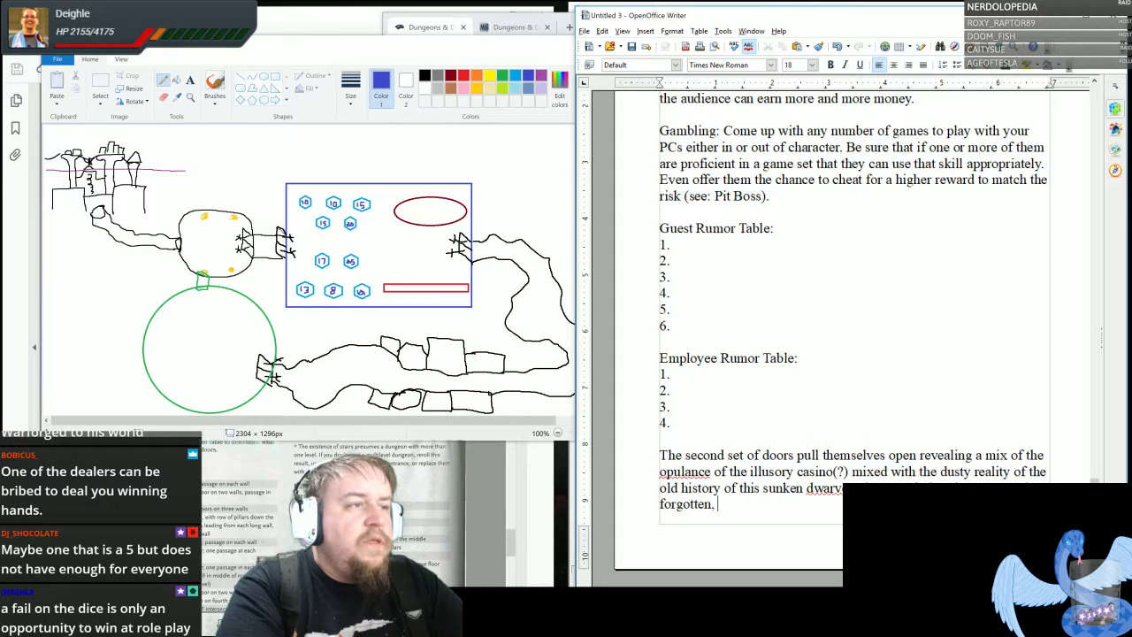
text( t)
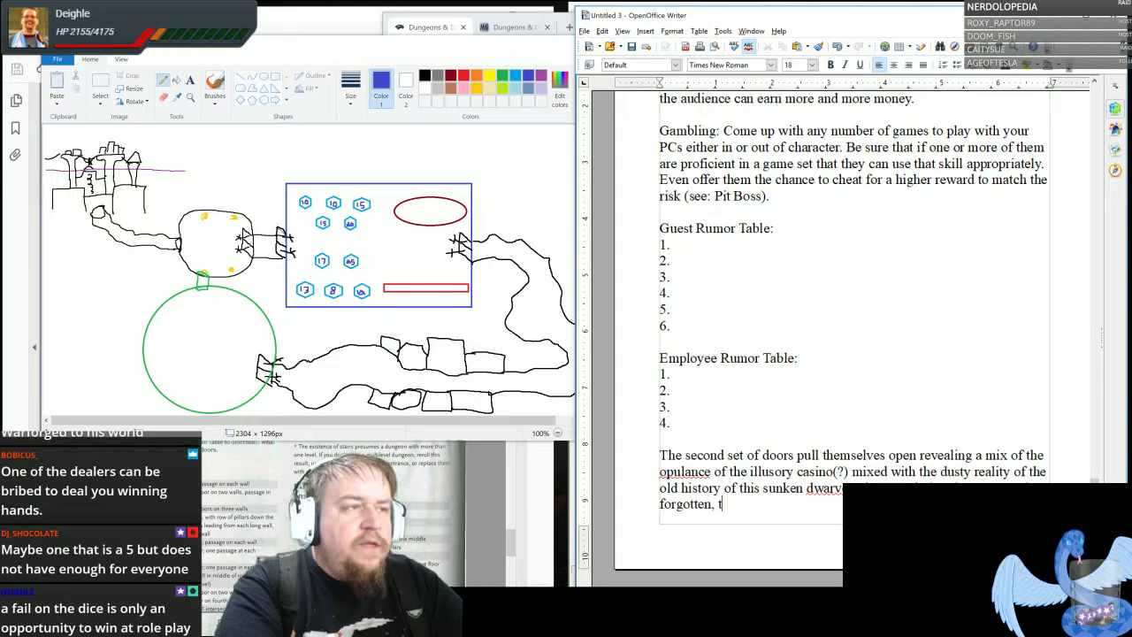
text(he party can s)
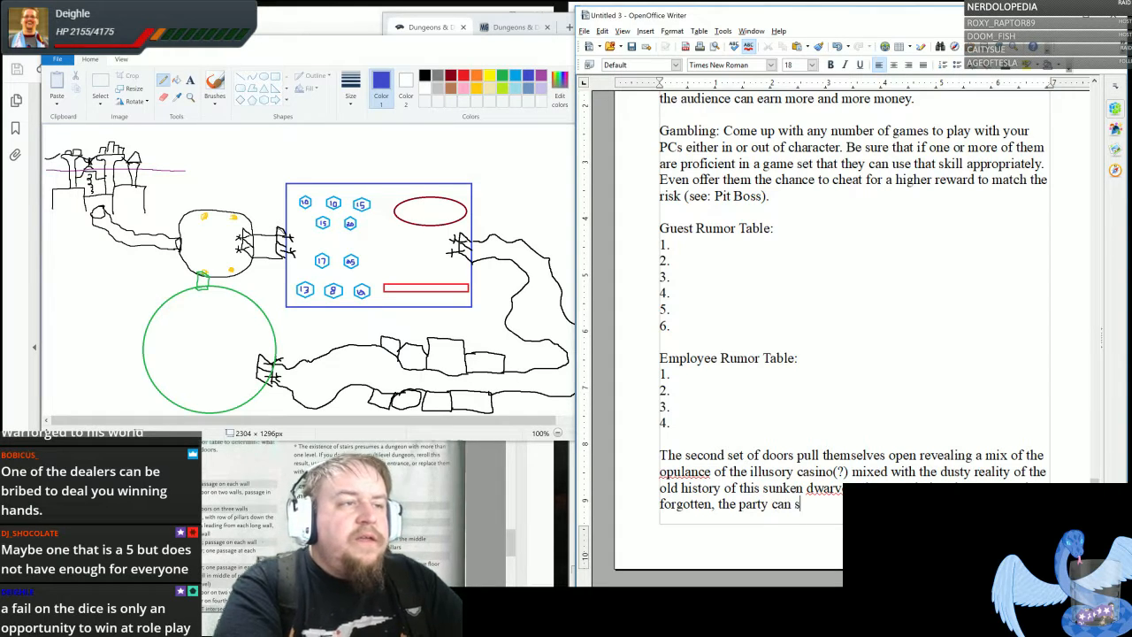
text(ee that t)
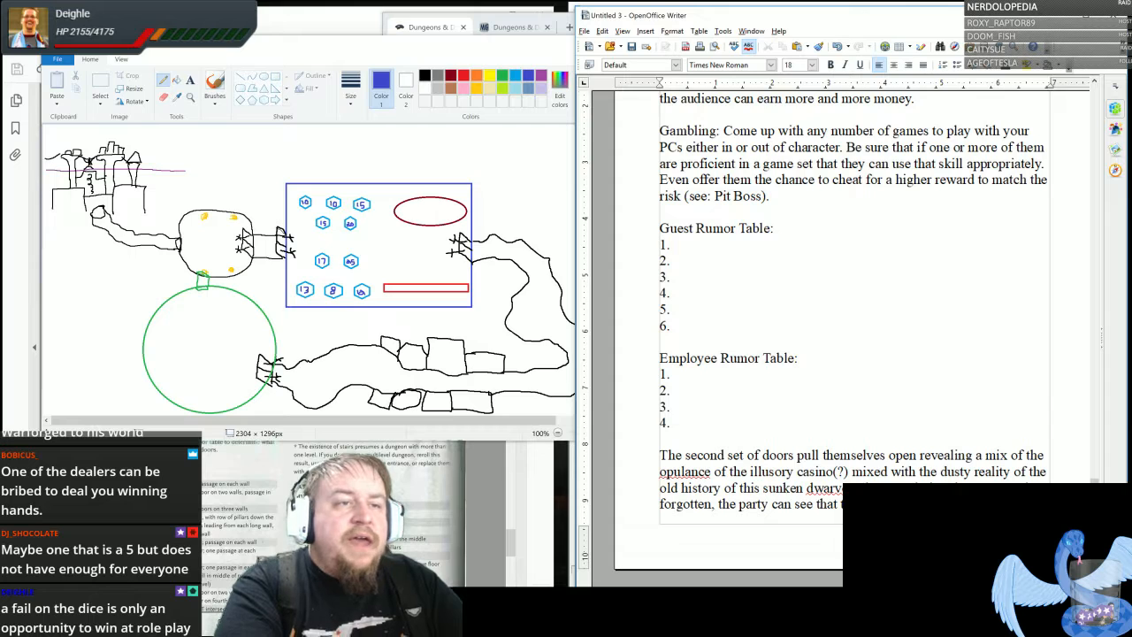
text(his was once a lively place and very much opula)
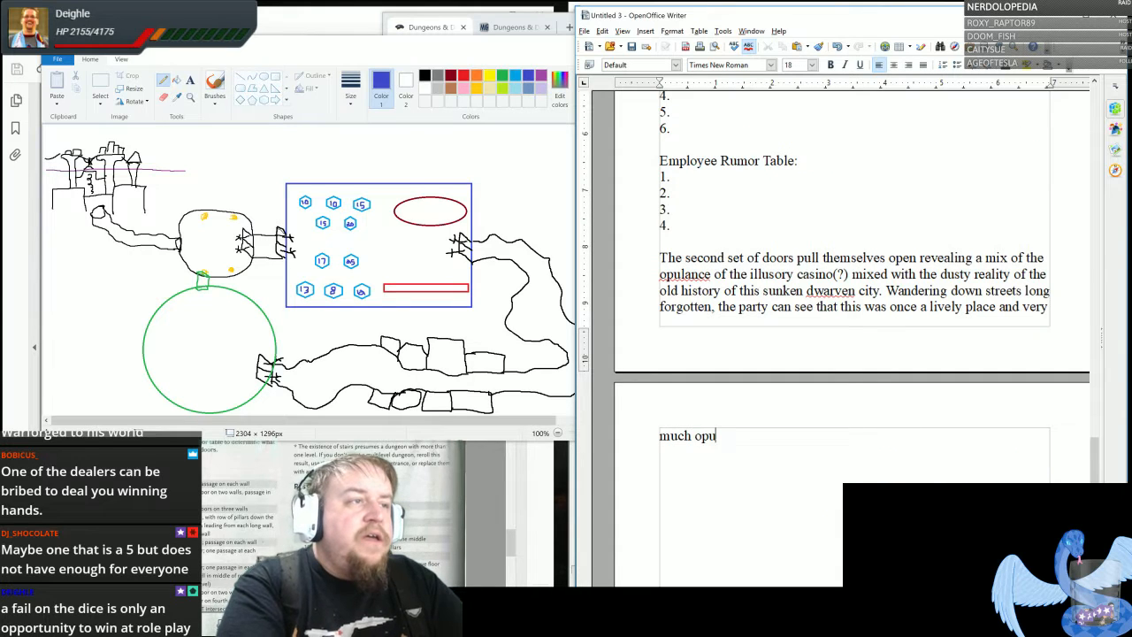
key(BackSpace)
text(ent on its)
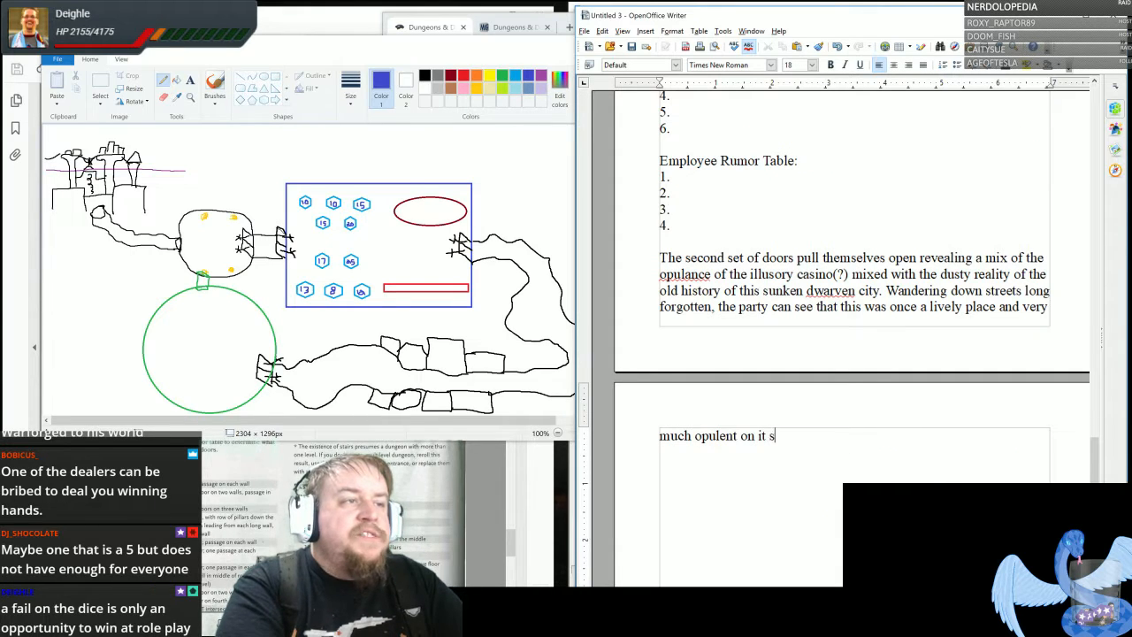
text( own.)
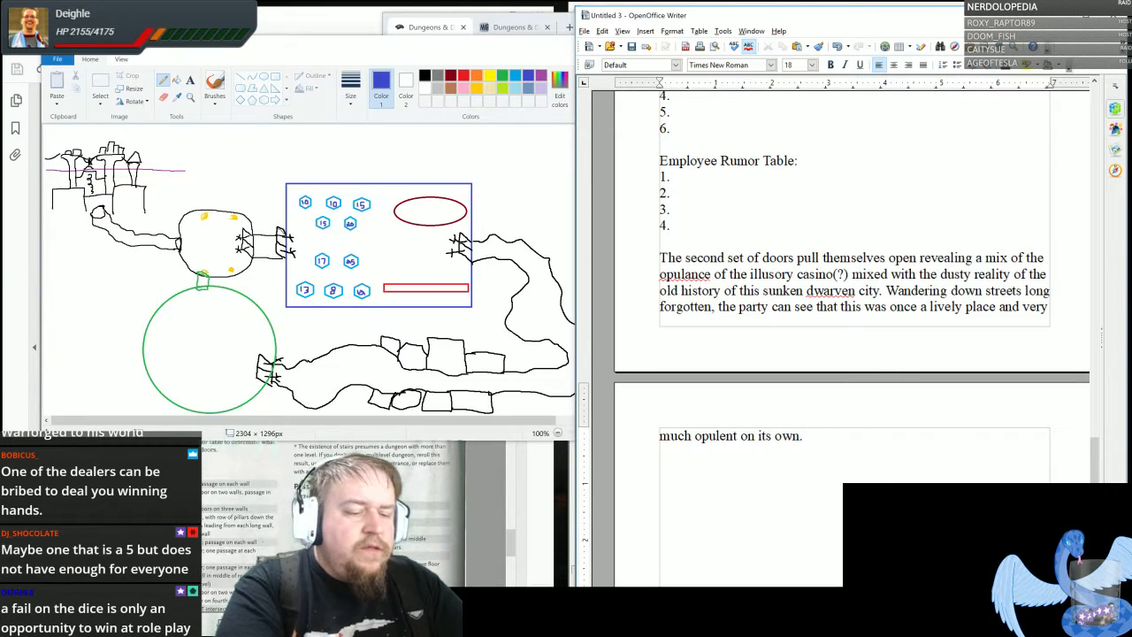
text( Images carve)
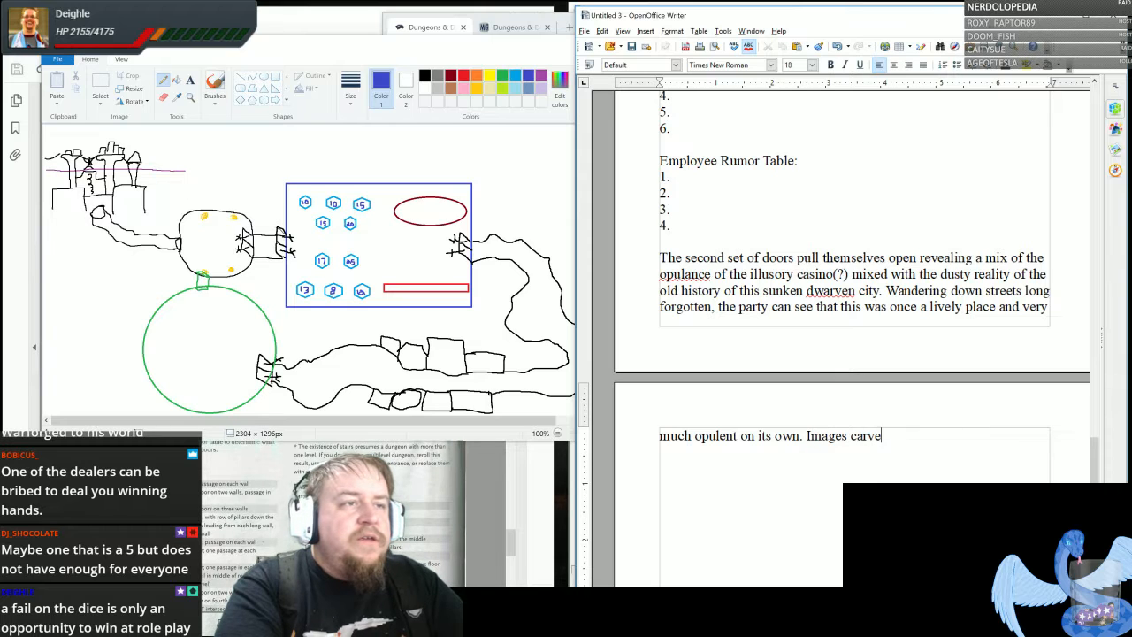
text(d into the cave)
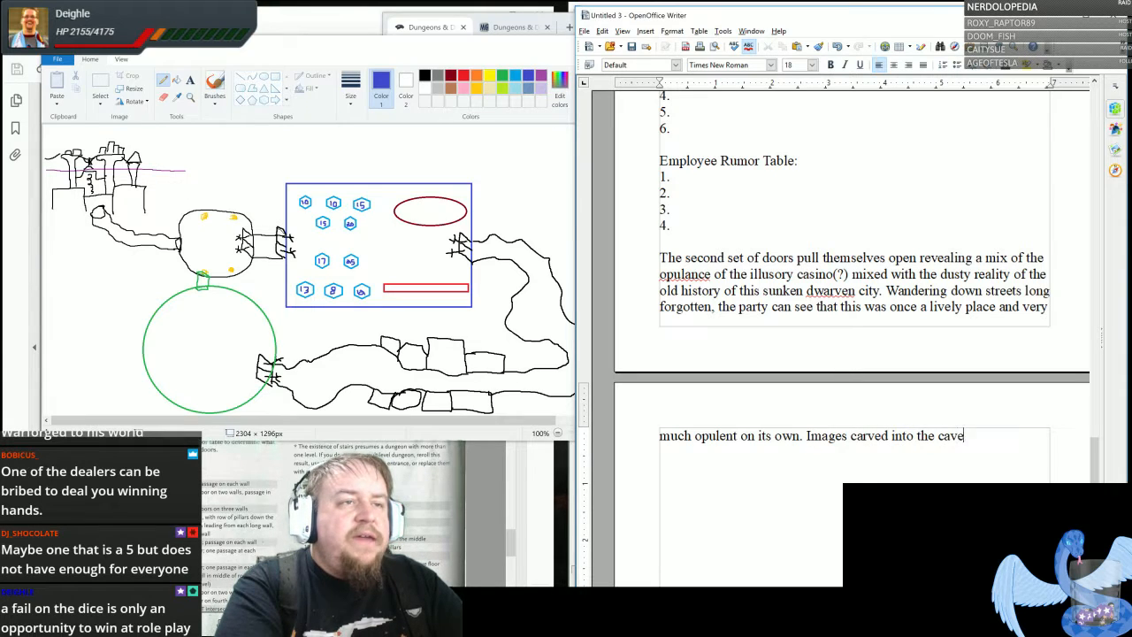
text( walls tell of )
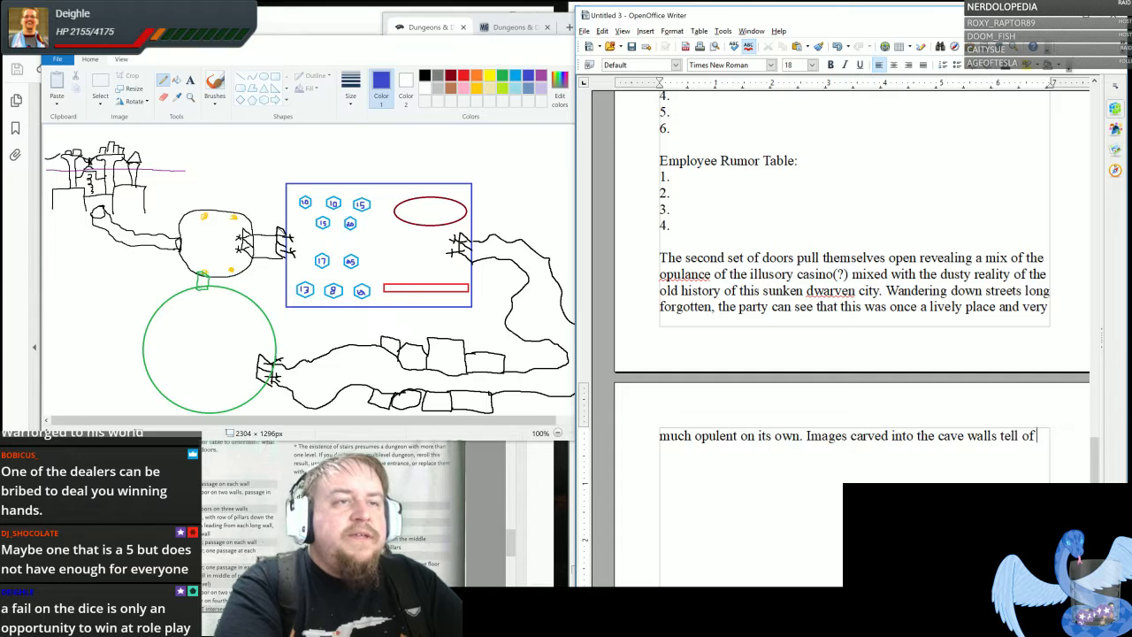
text(great deeds b)
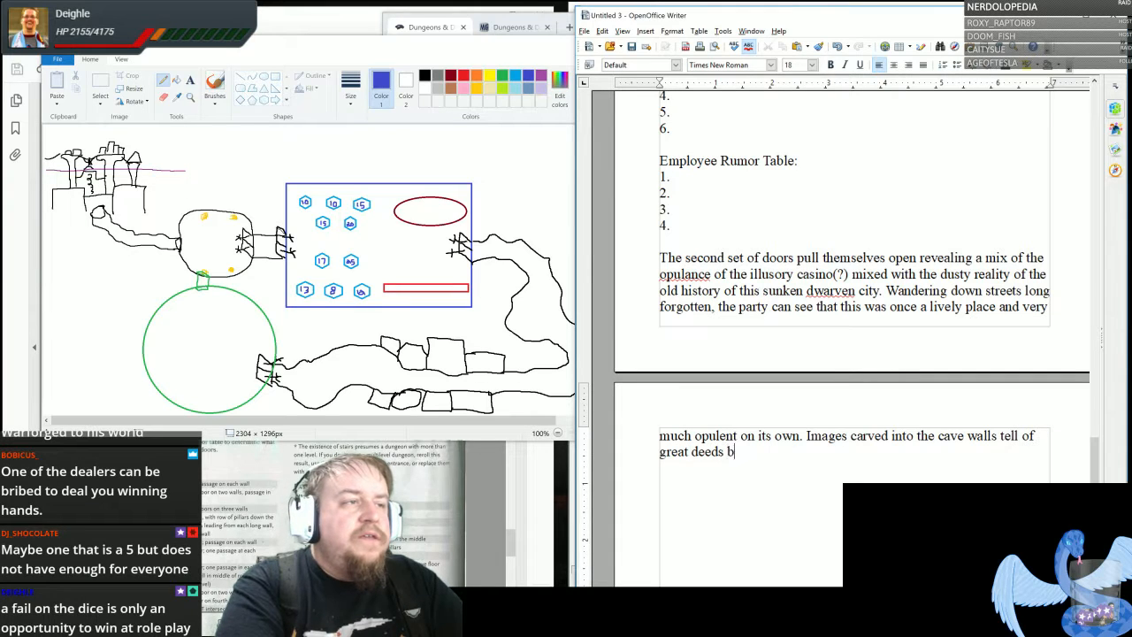
text(y dwarves l)
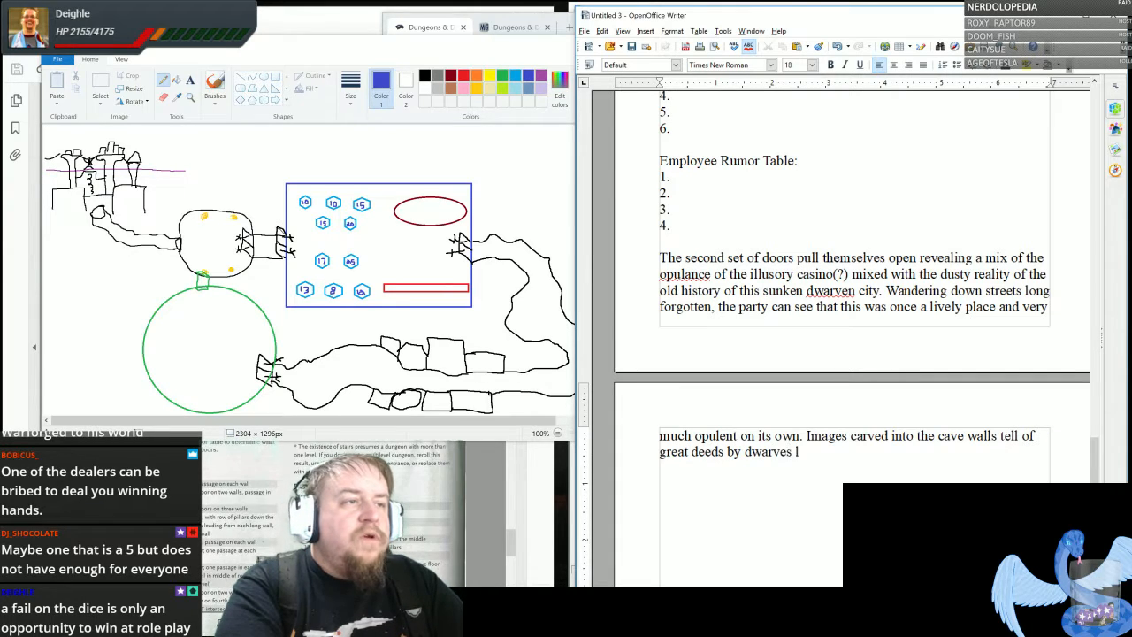
text(ong past even by )
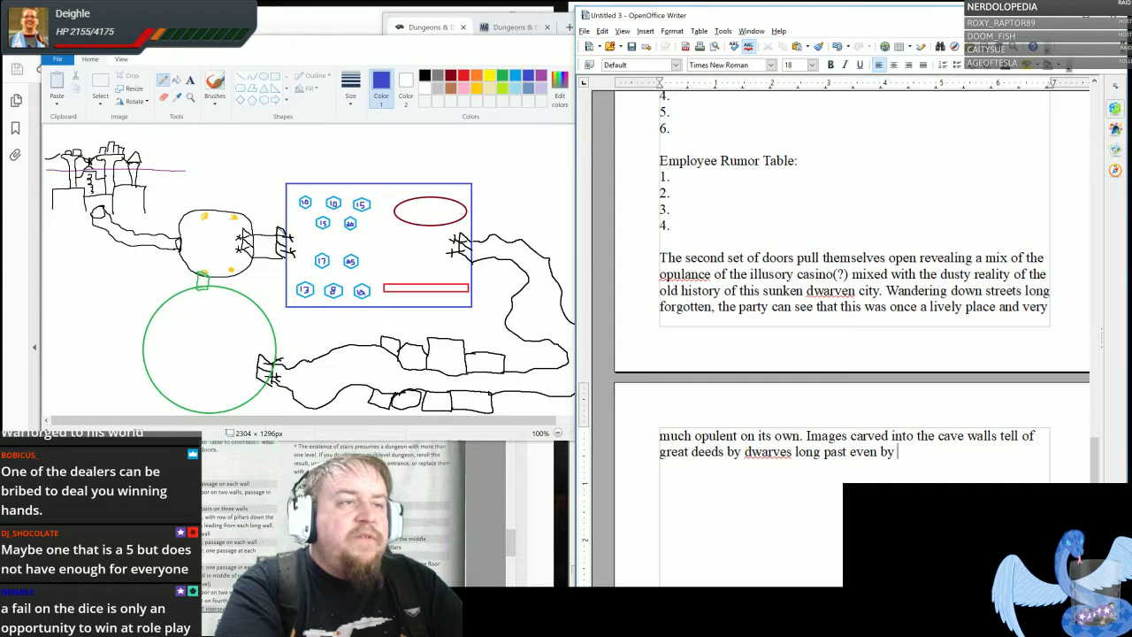
text(this old)
- Add the sentence "Images carved into the cave walls tell of great deeds by dwarves long past even by this old place's standard"
key(BackSpace)
key(BackSpace)
key(BackSpace)
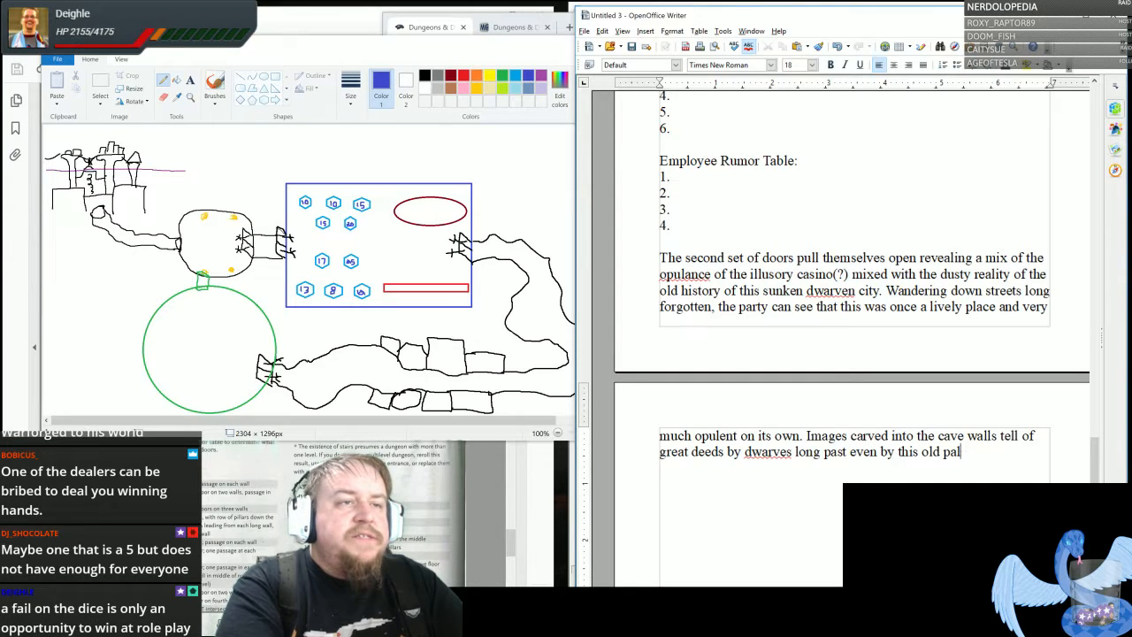
text(lace's standard)
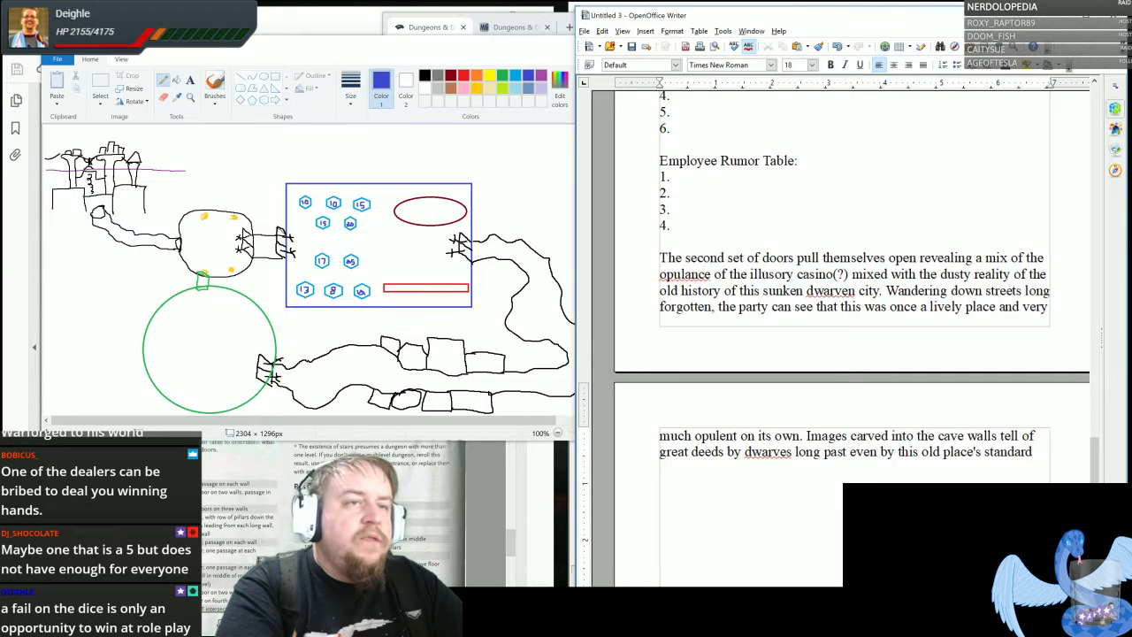
text(. Evenentu)
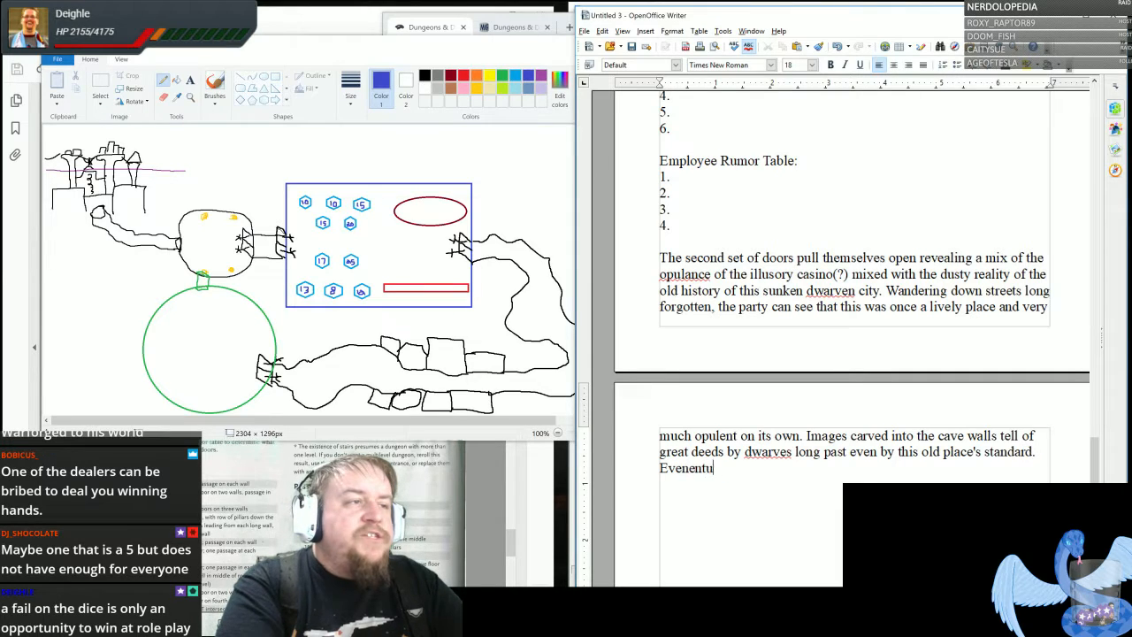
text(ally some )
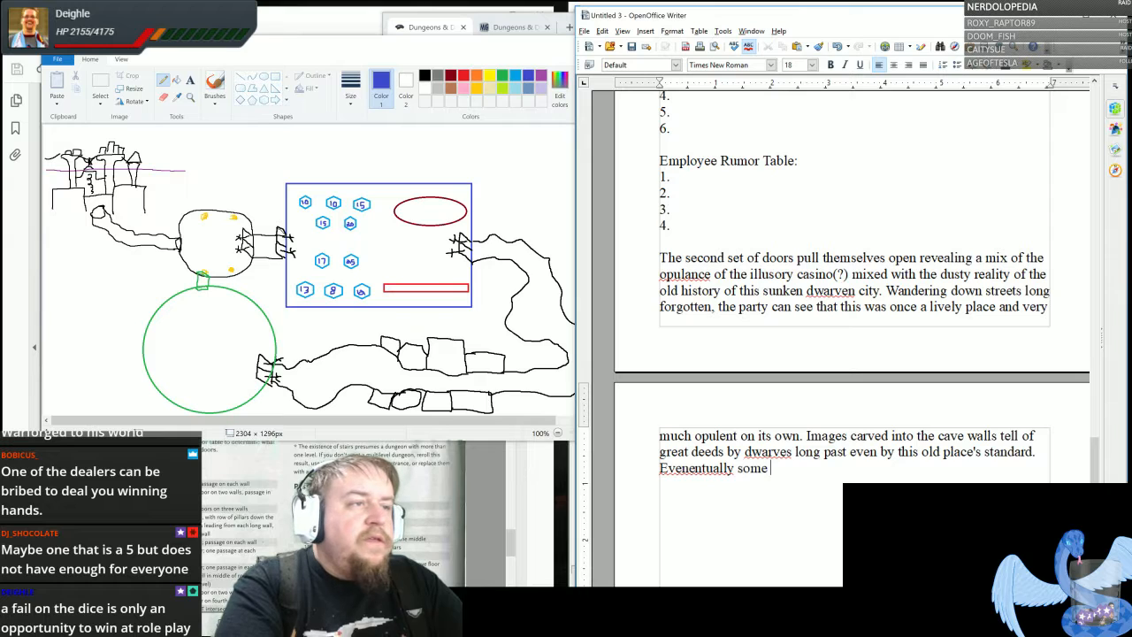
text(nice esta)
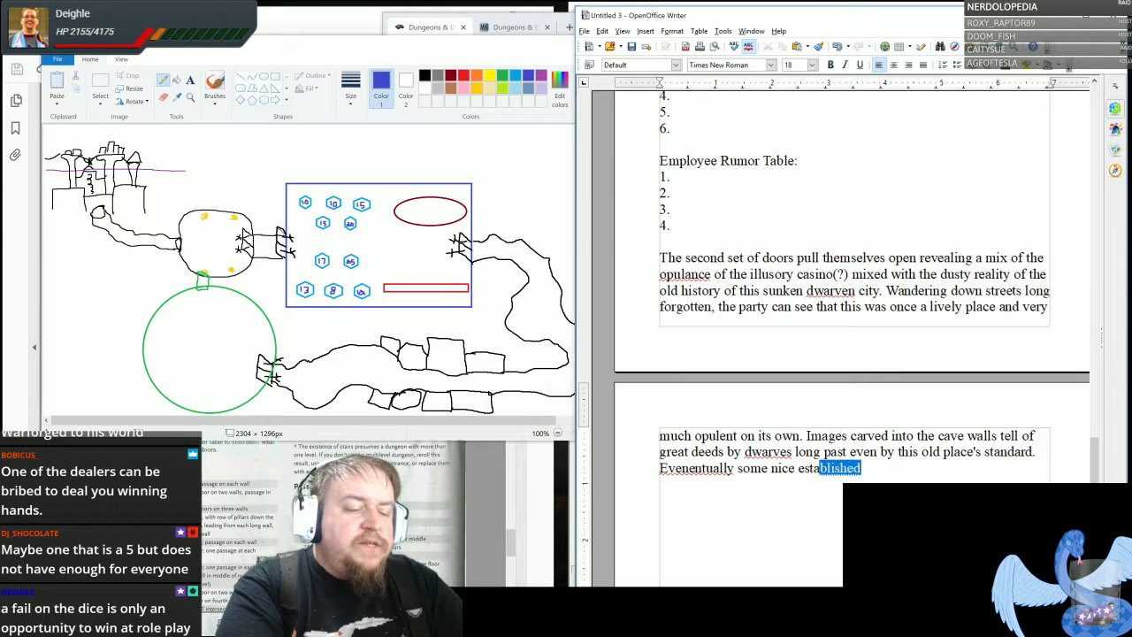
text(blishments )
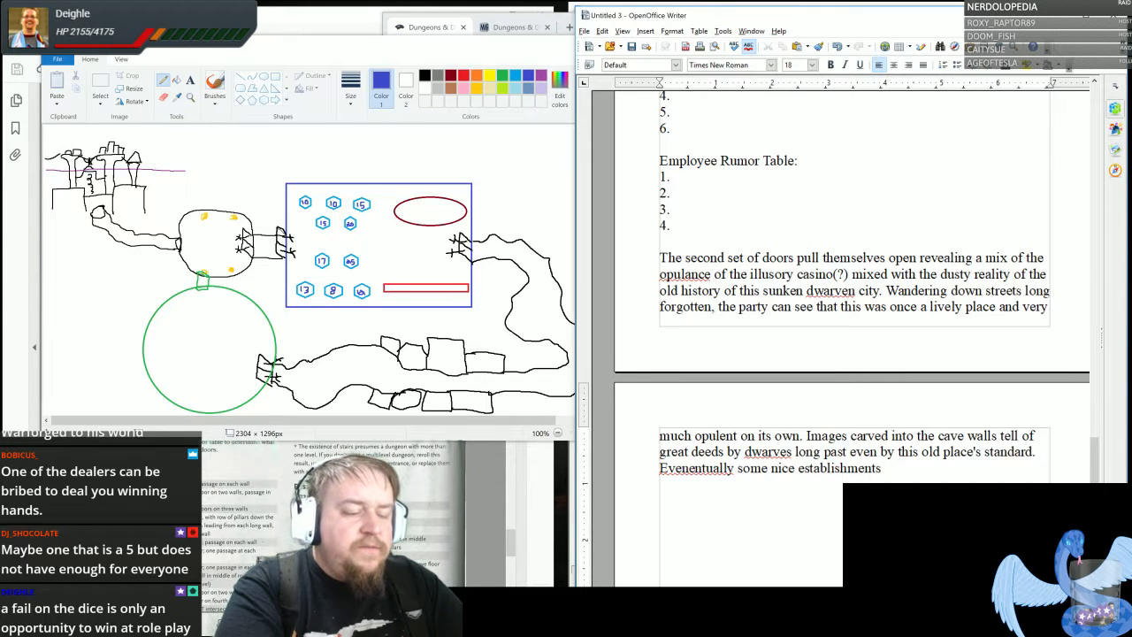
text(flank the s)
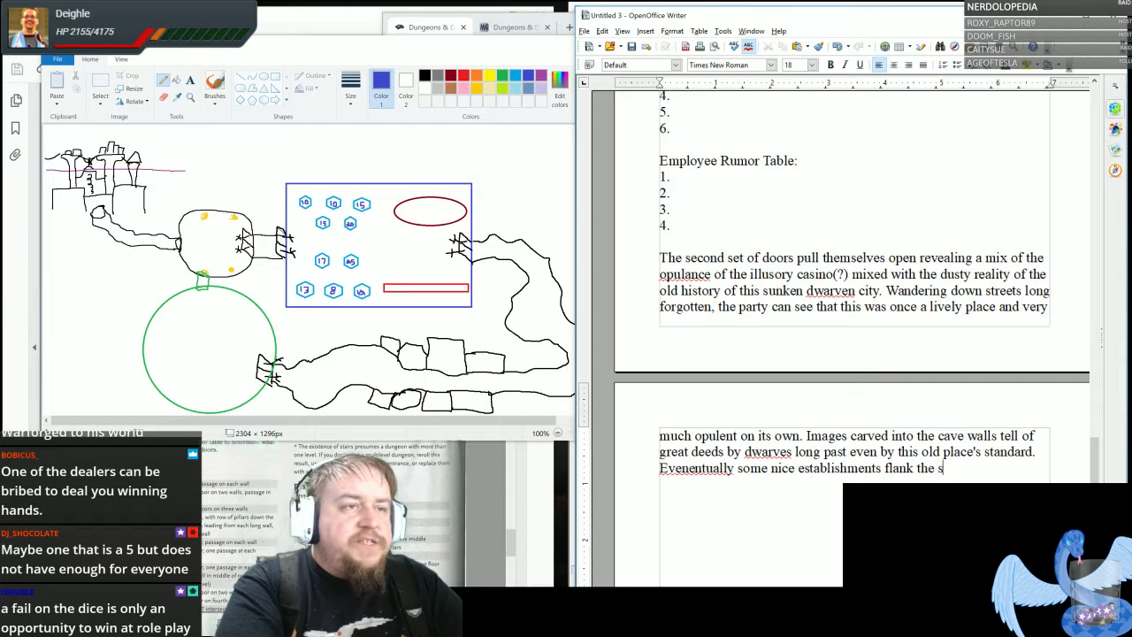
text(treet gi)
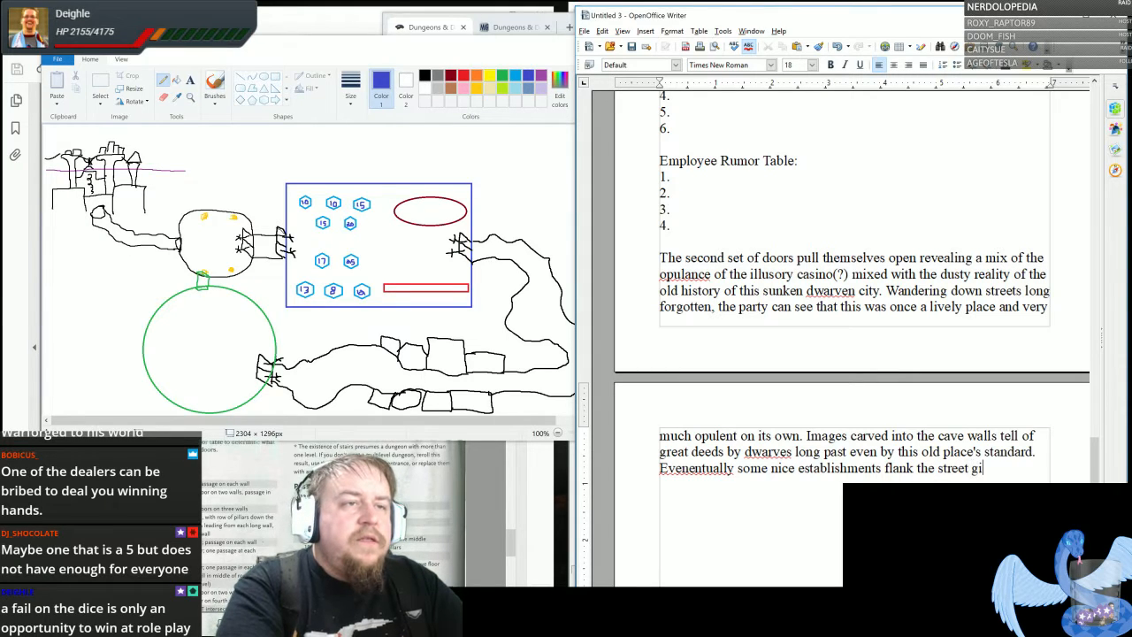
text(ving clues as )
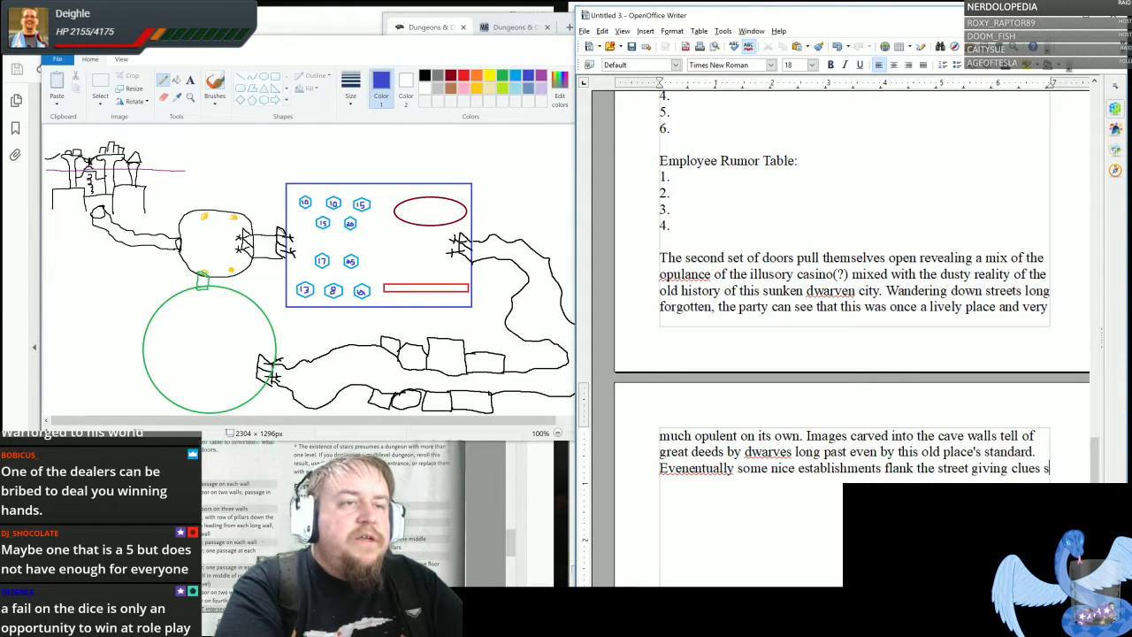
text(to how th)
- Continue the establishments sentence with "giving clues as to how these dwarves used to live" and correct its misspelled first word to "Eventually"
key(BackSpace)
key(BackSpace)
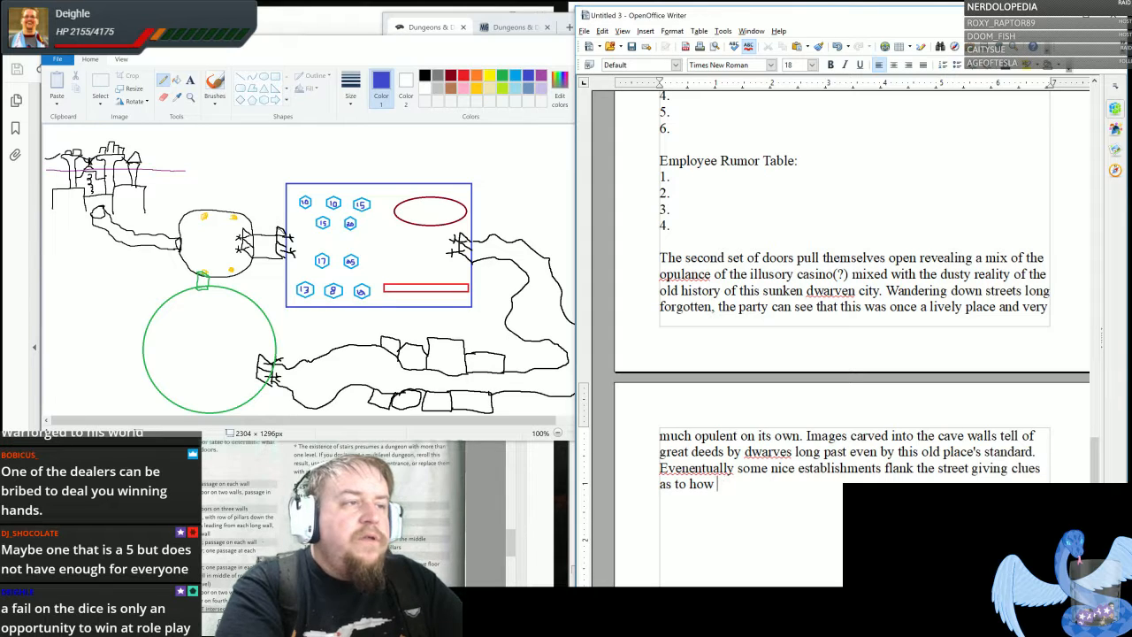
text(these dwarves us)
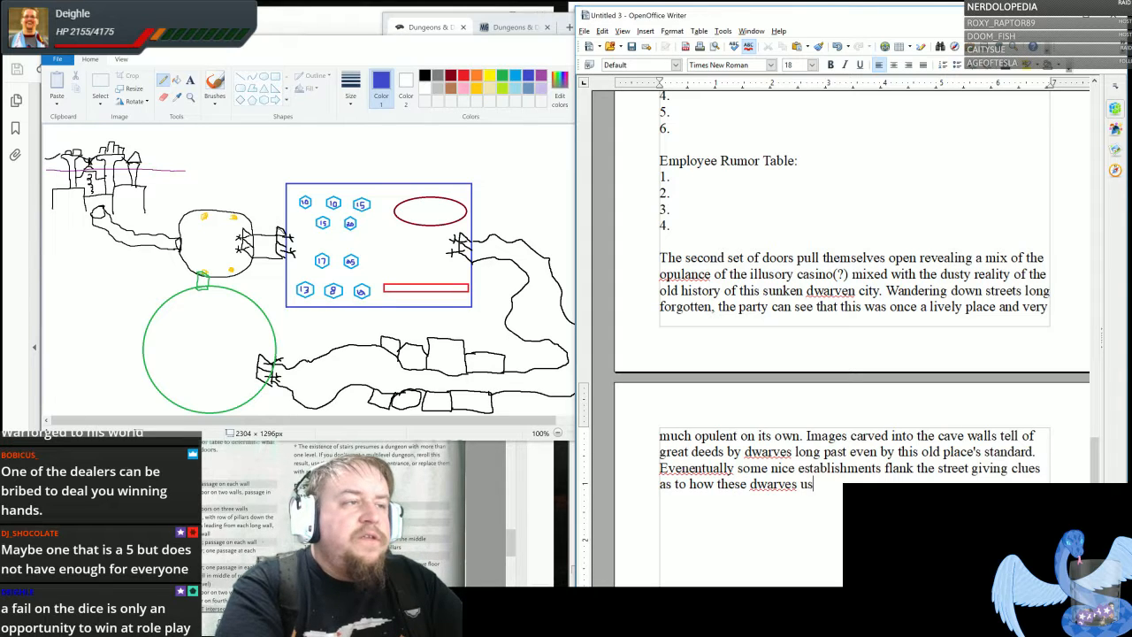
text(ed to live)
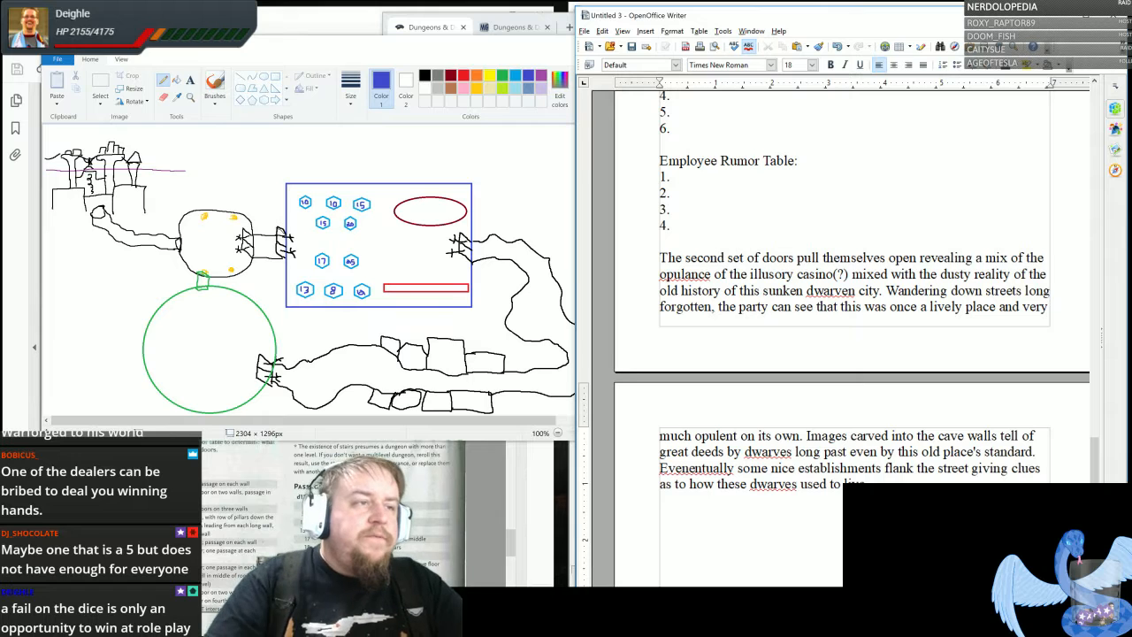
right_click(708, 468)
click(718, 486)
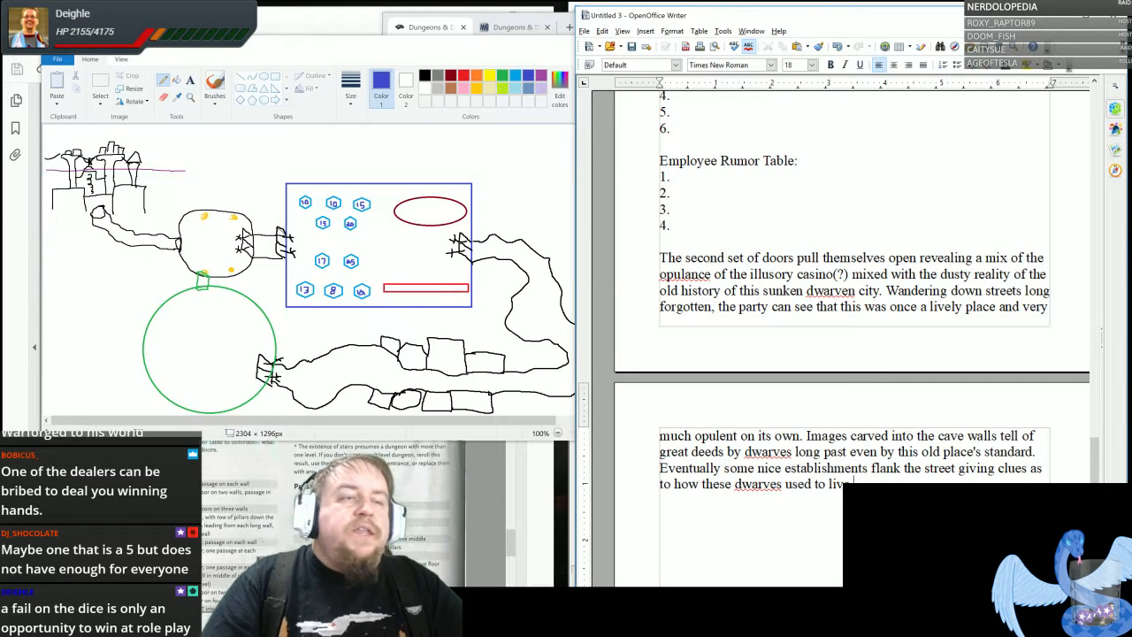
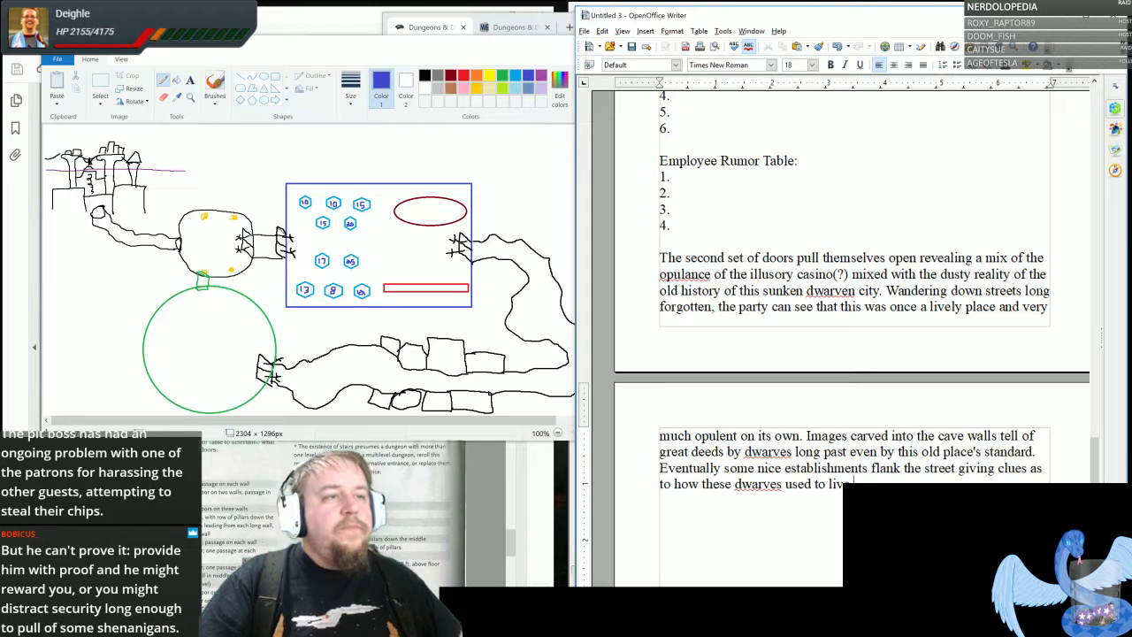
- Start a new paragraph after the dwarves description with "At the end of the historic tunnel,"
key(Return)
key(Return)
text(At the d)
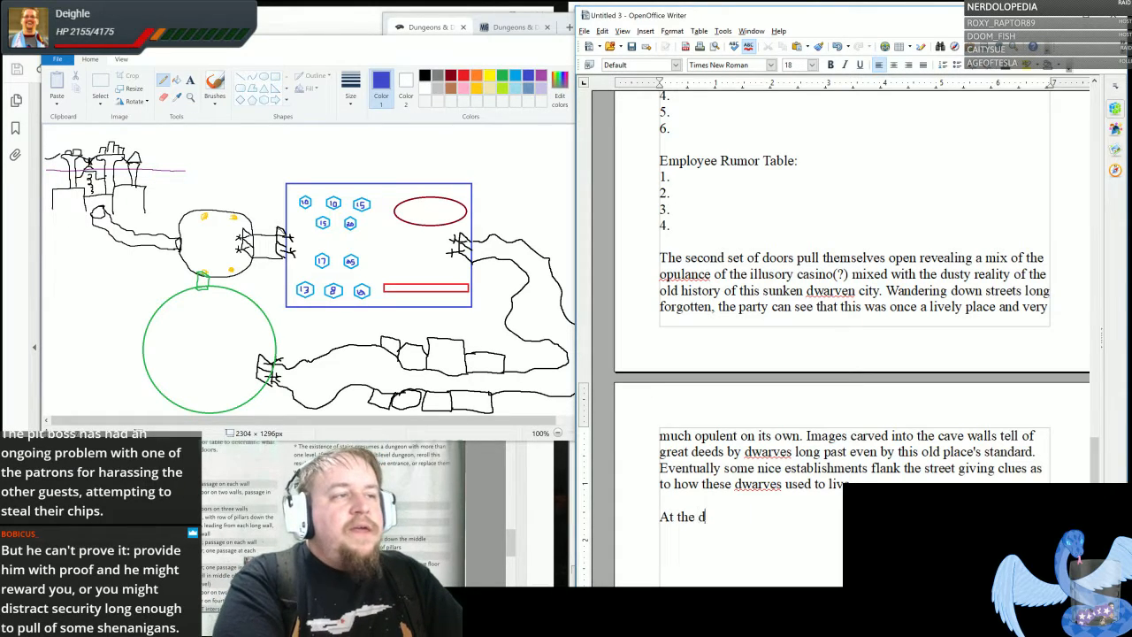
key(BackSpace)
text(end of the )
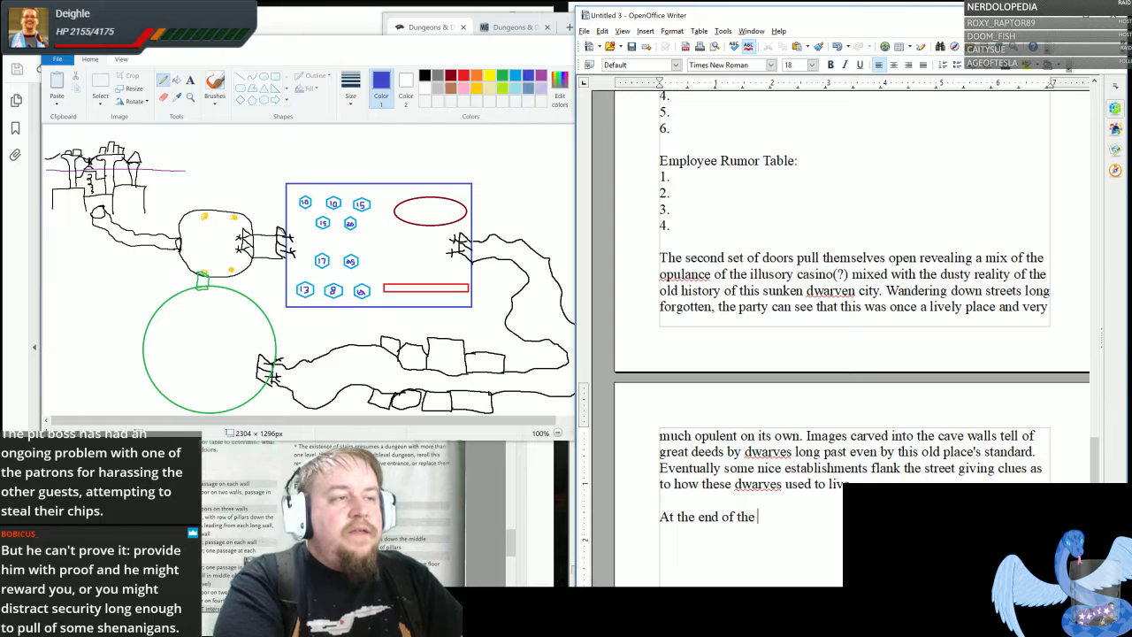
text(history)
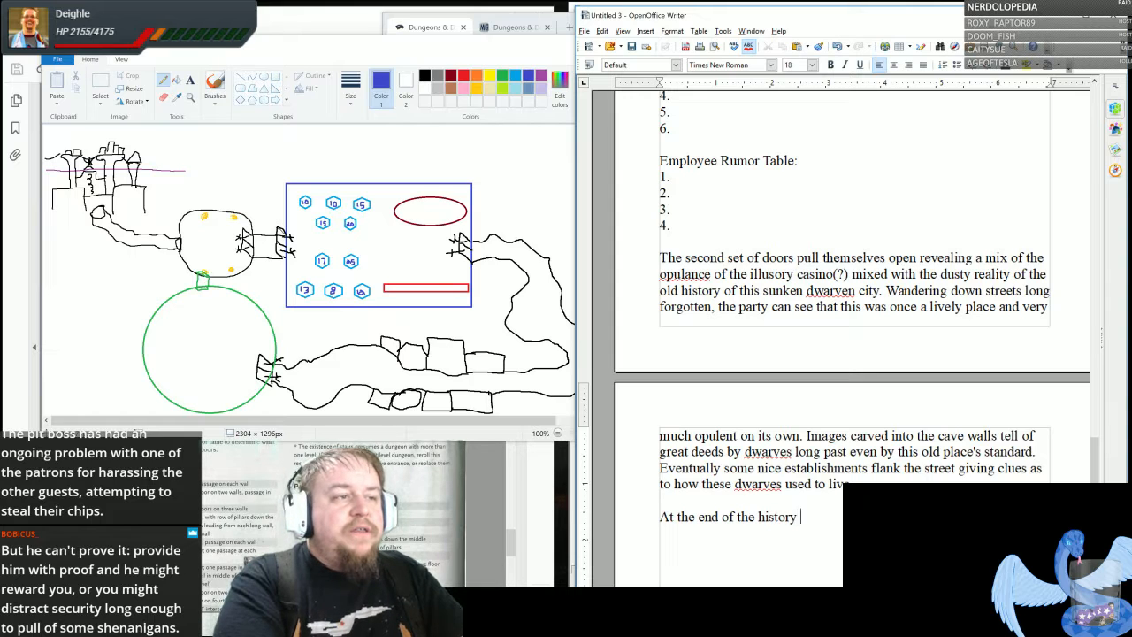
key(BackSpace)
key(BackSpace)
text(ic)
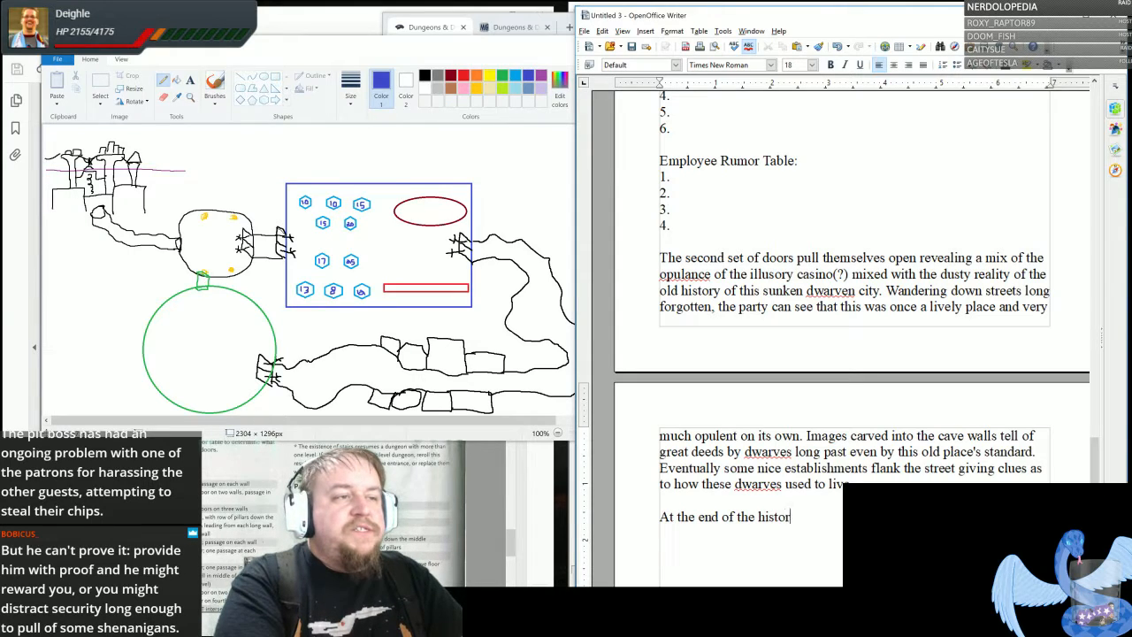
text( tunnel,)
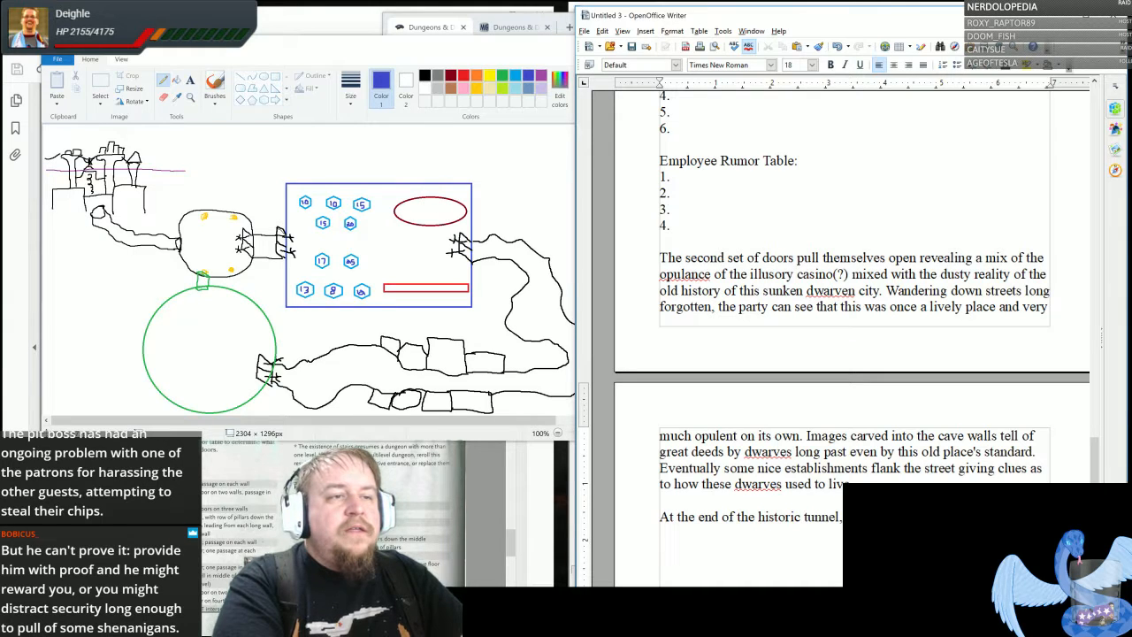
- Continue the tunnel sentence with "another set of fine doors with hands outstretched await you holding onto your high-roller tokens."
text(out)
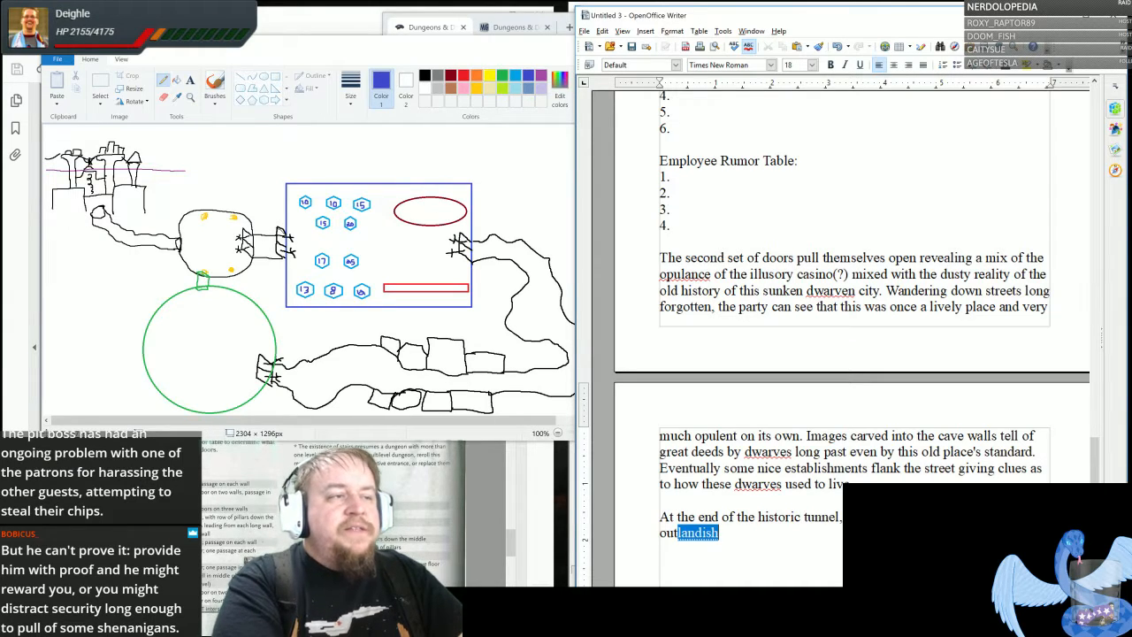
text(stretched )
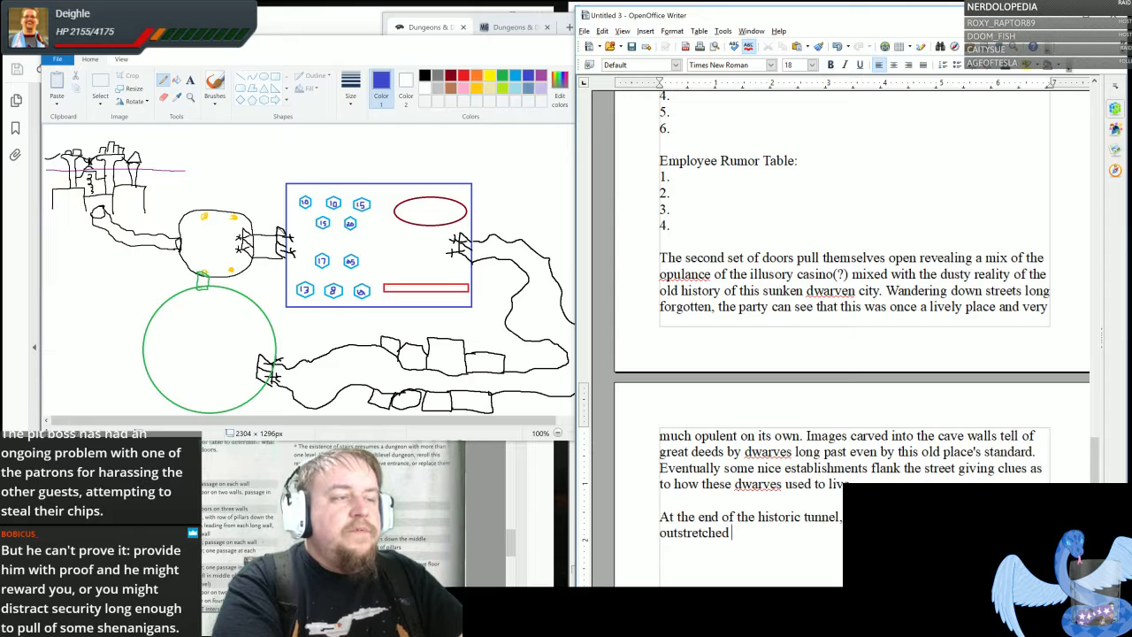
text(await you )
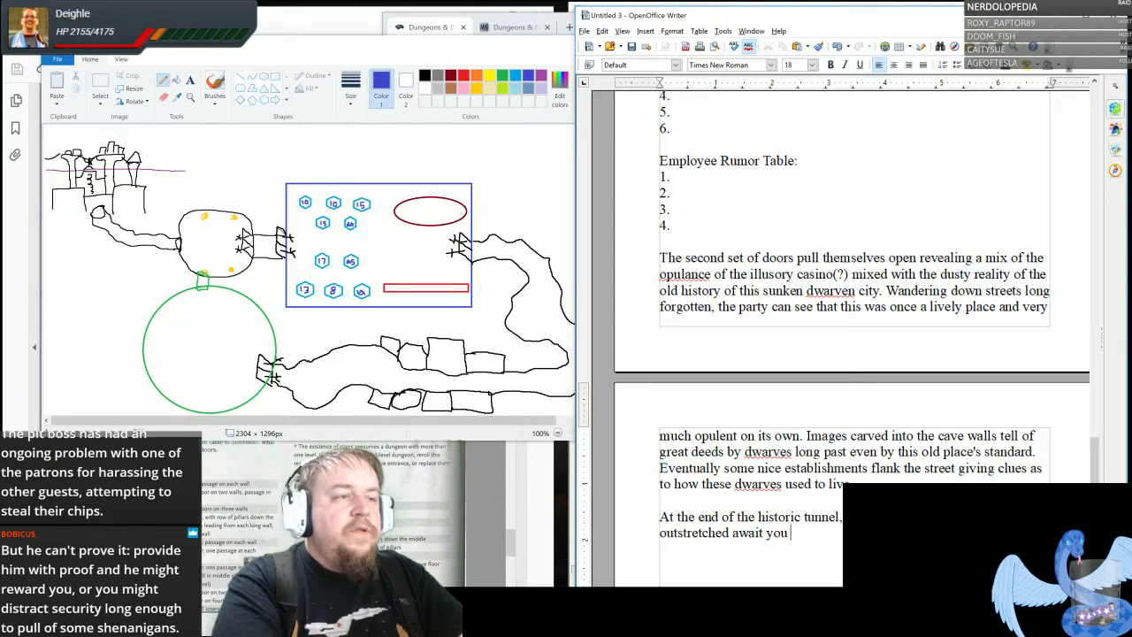
text(holding c)
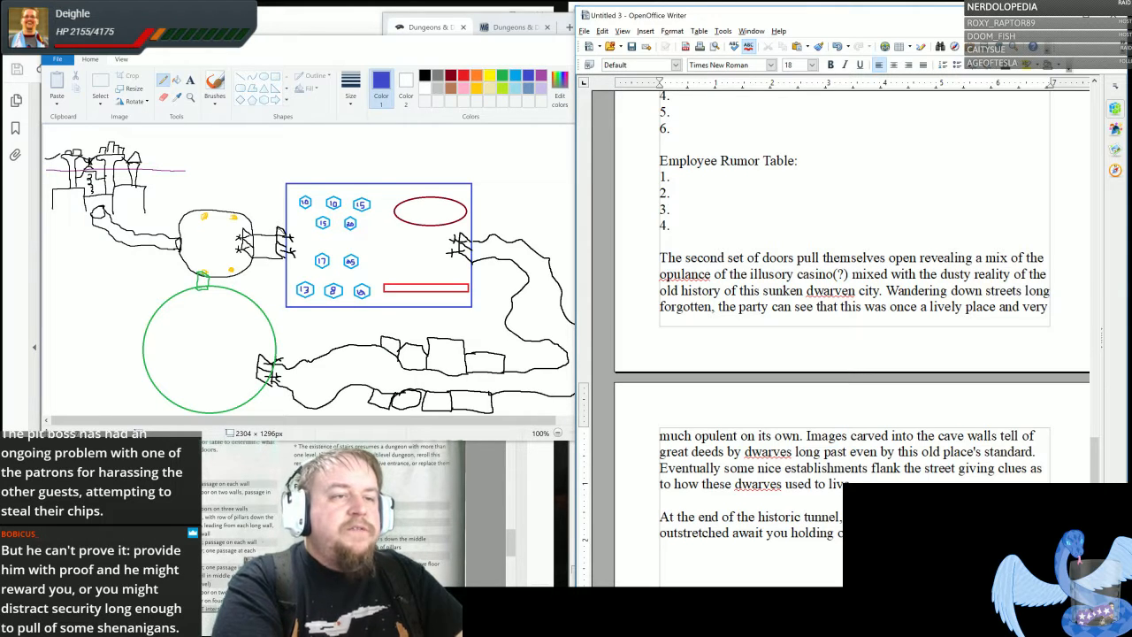
- Add "When you claim them the doors open" after the high-roller tokens sentence
scroll(840, 282, down, 6)
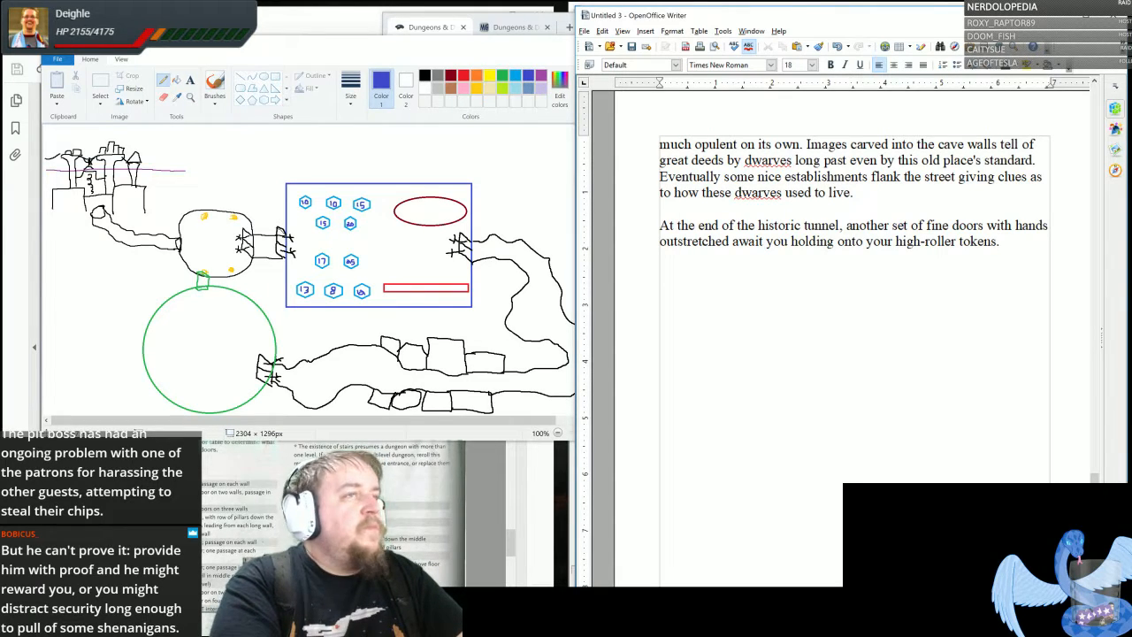
text(When you clai)
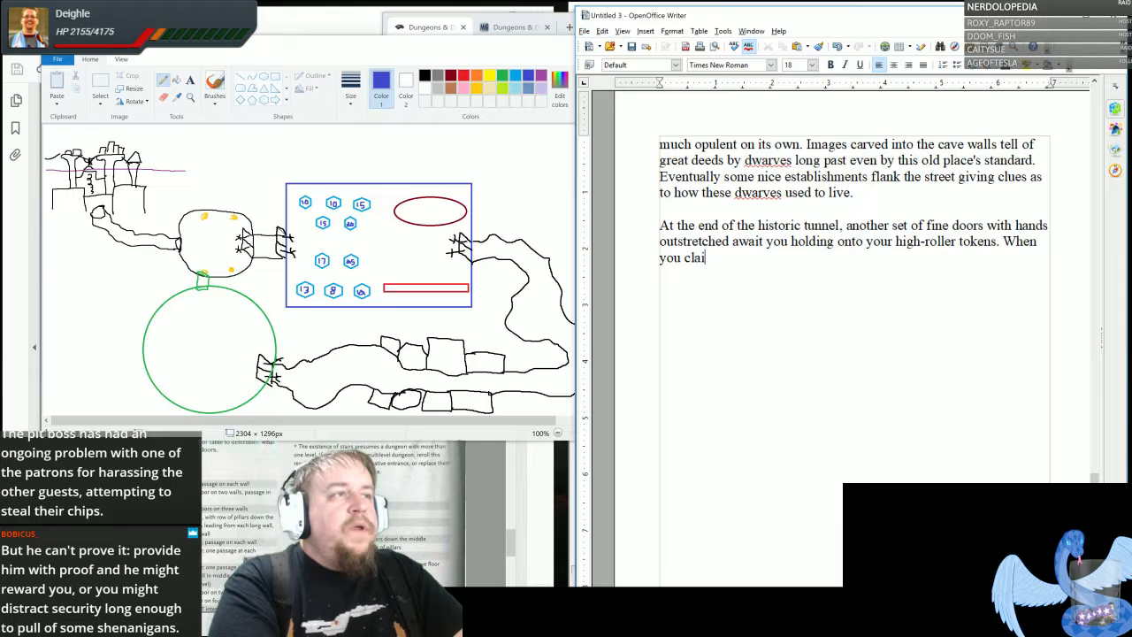
text(m them )
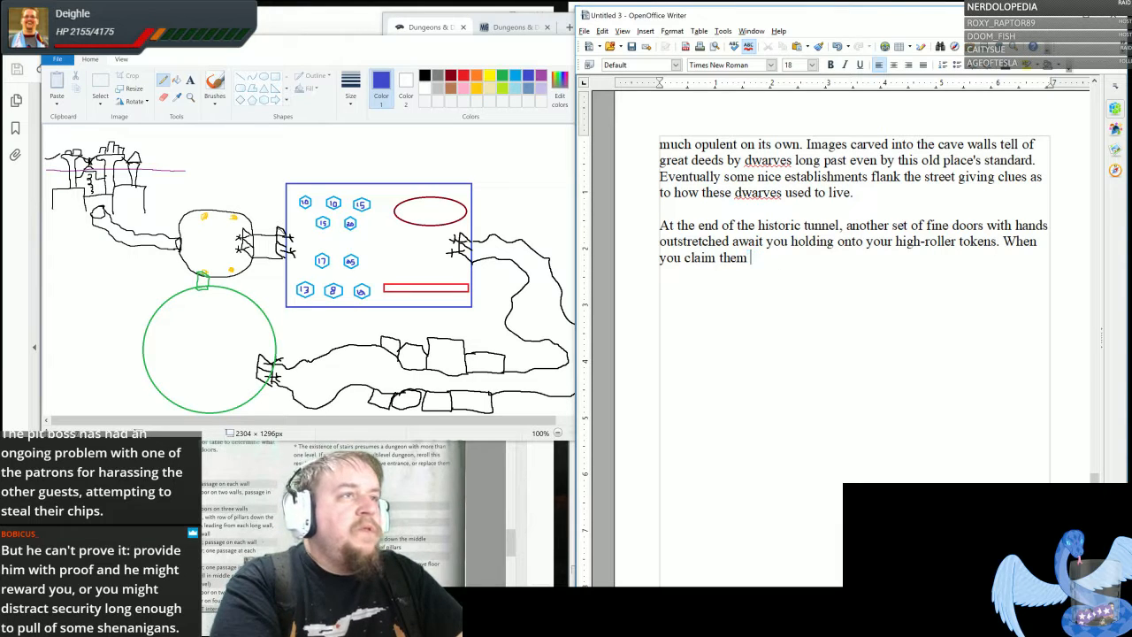
text(the doors open)
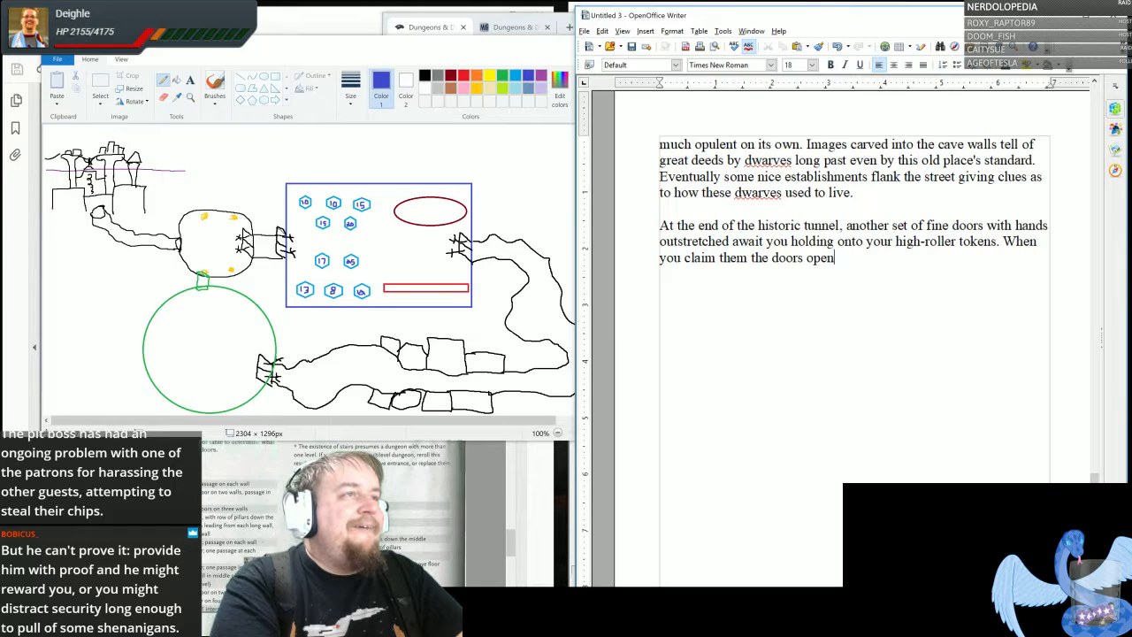
- Insert "The party is still dressed in the finery they found themselves in when entering" after the sunken dwarven city sentence
scroll(853, 257, up, 9)
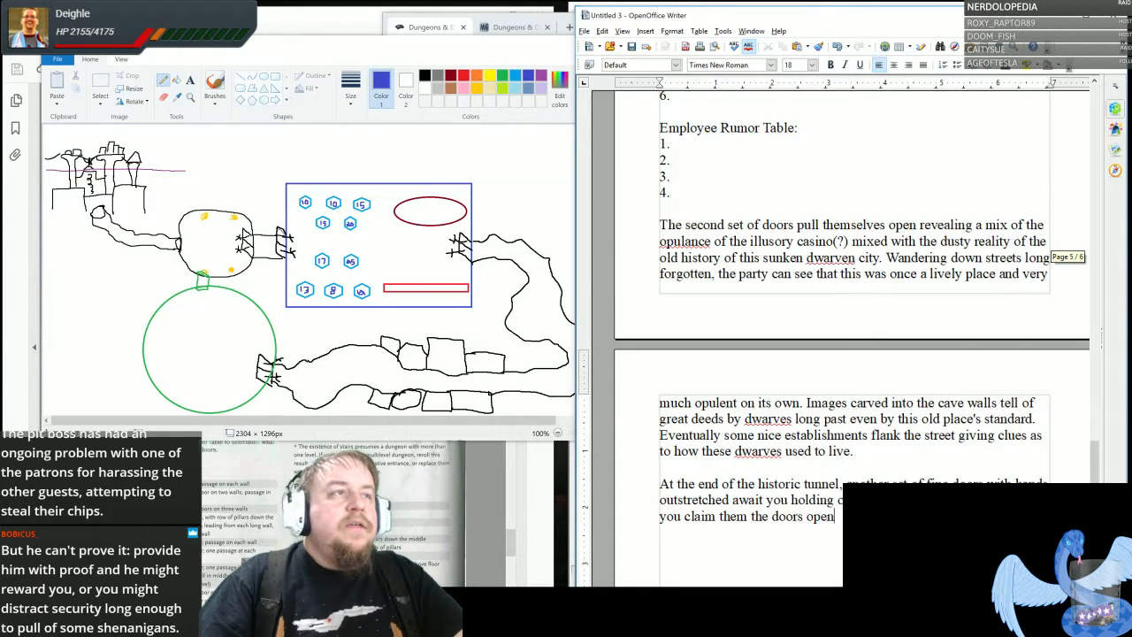
click(882, 257)
text(The )
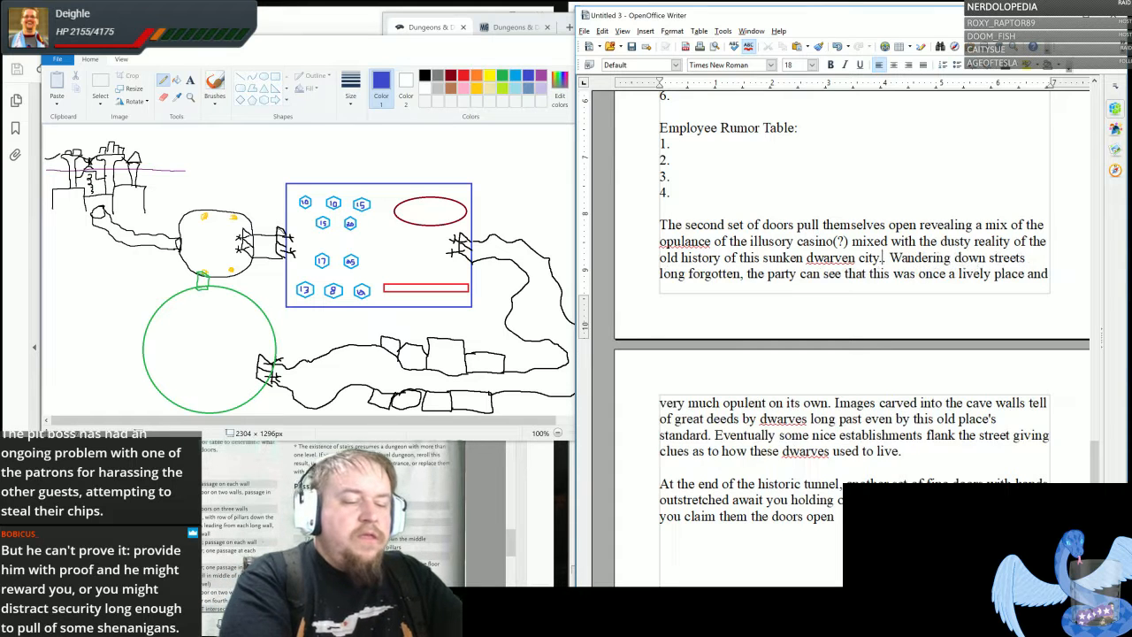
text(party)
text( is still dressed)
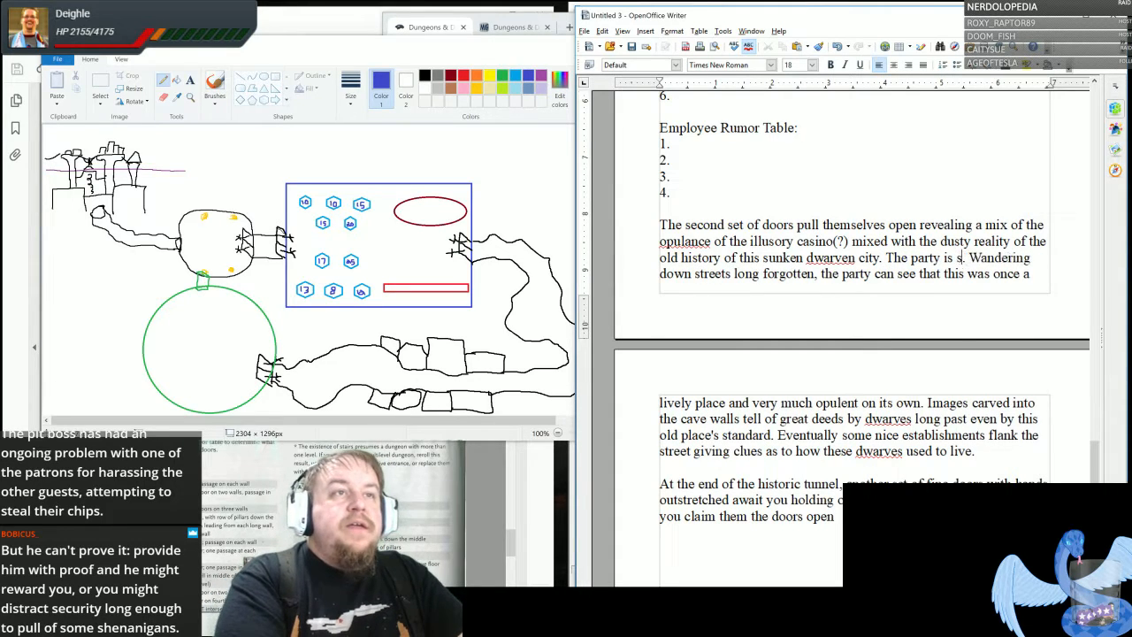
text( in the finery they)
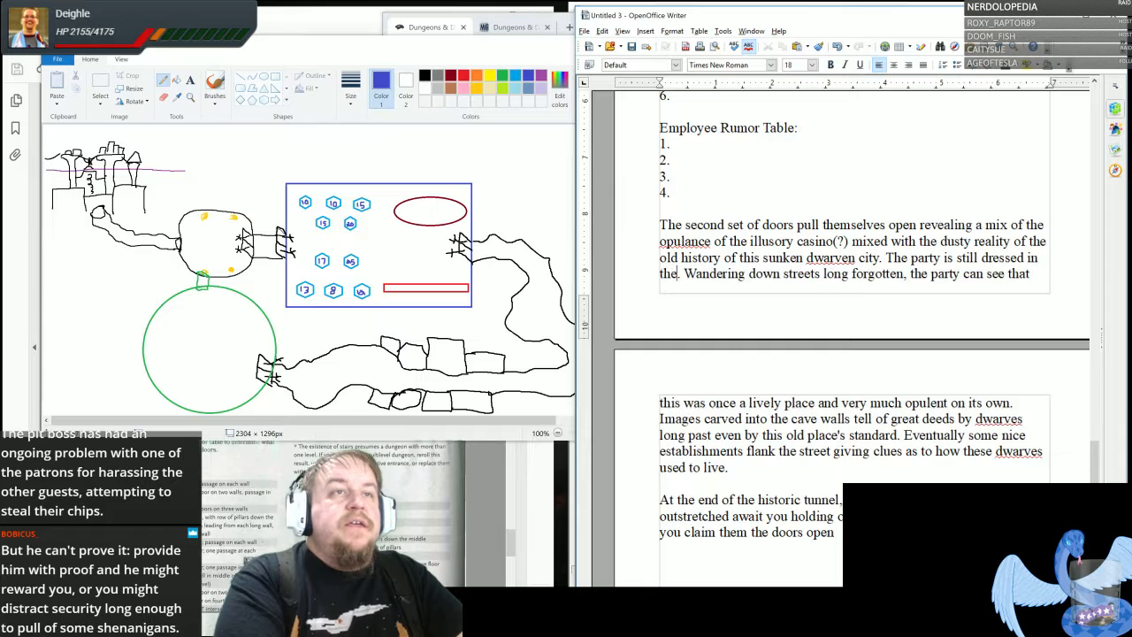
text( found themse)
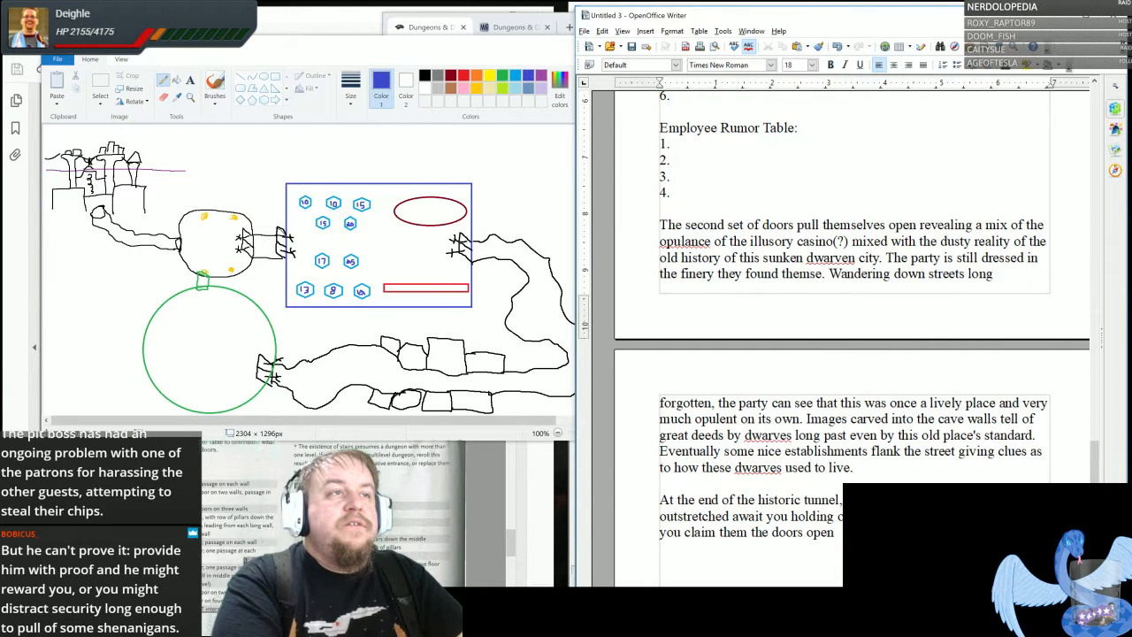
text(lves in when enter)
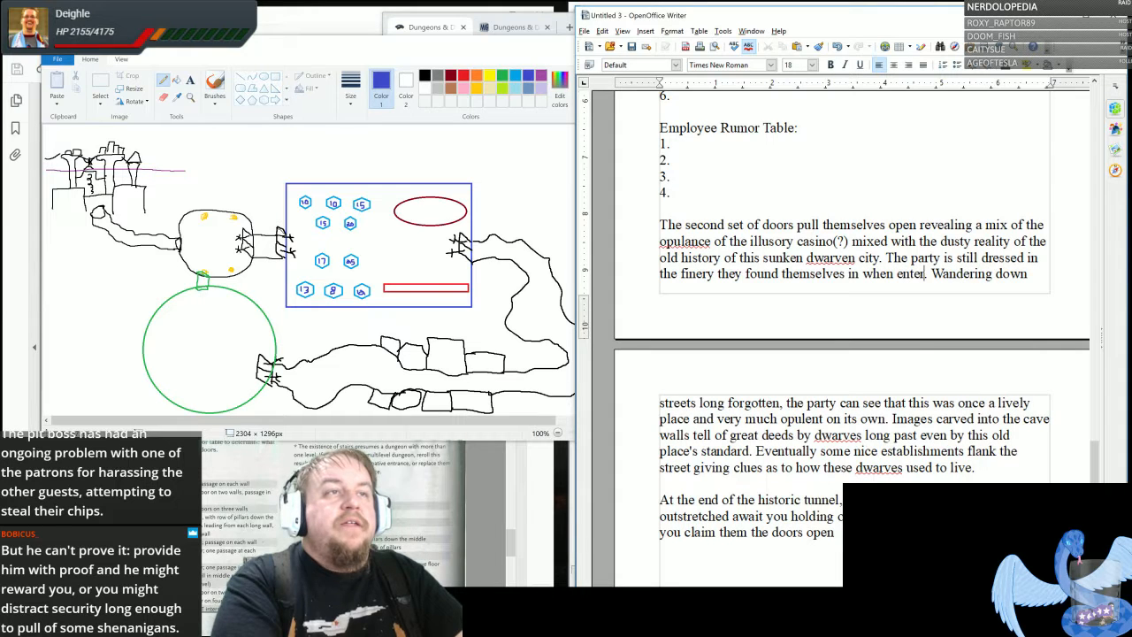
text(ing.)
- End the doors sentence in the last paragraph with a period and begin the following one with "Beyond is a room that makes"
scroll(243, 232, down, 3)
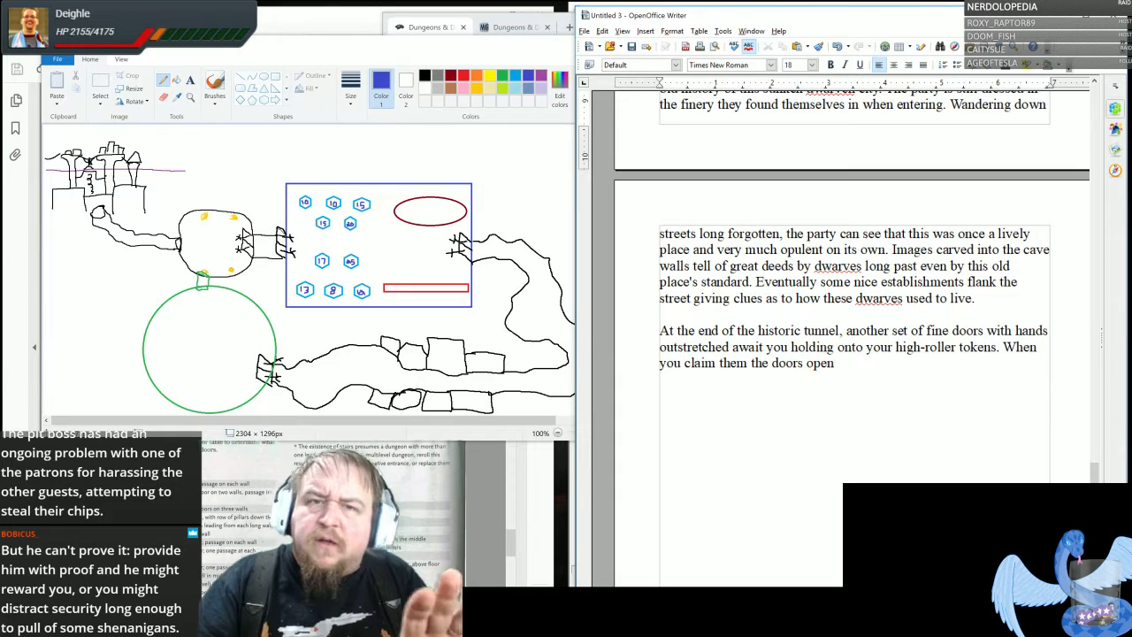
scroll(834, 302, down, 1)
click(834, 302)
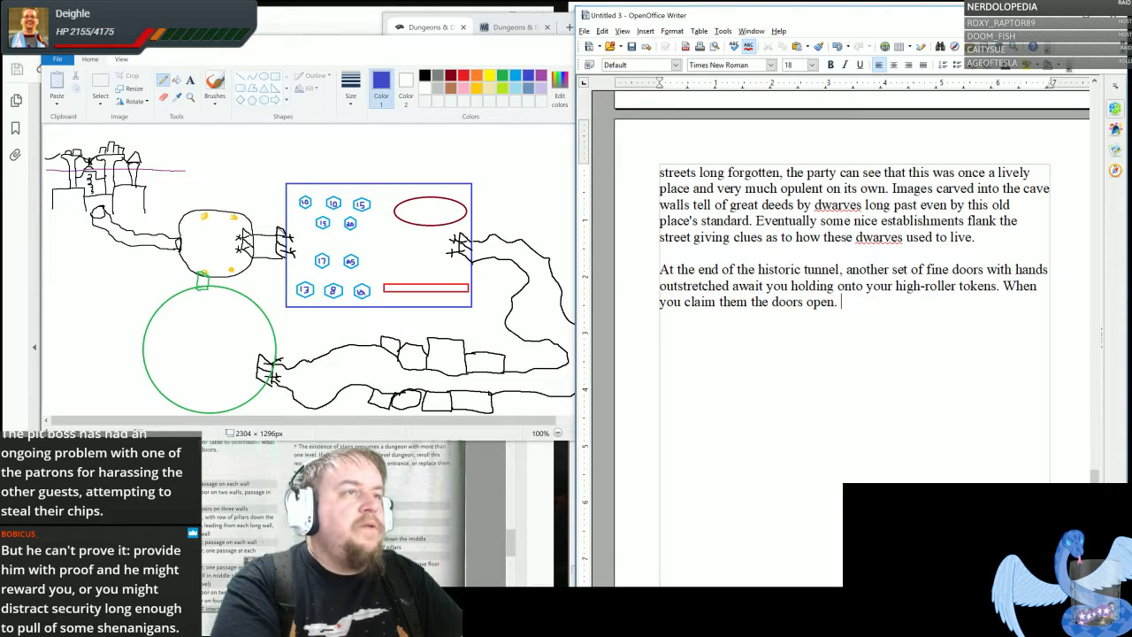
text(Beyond )
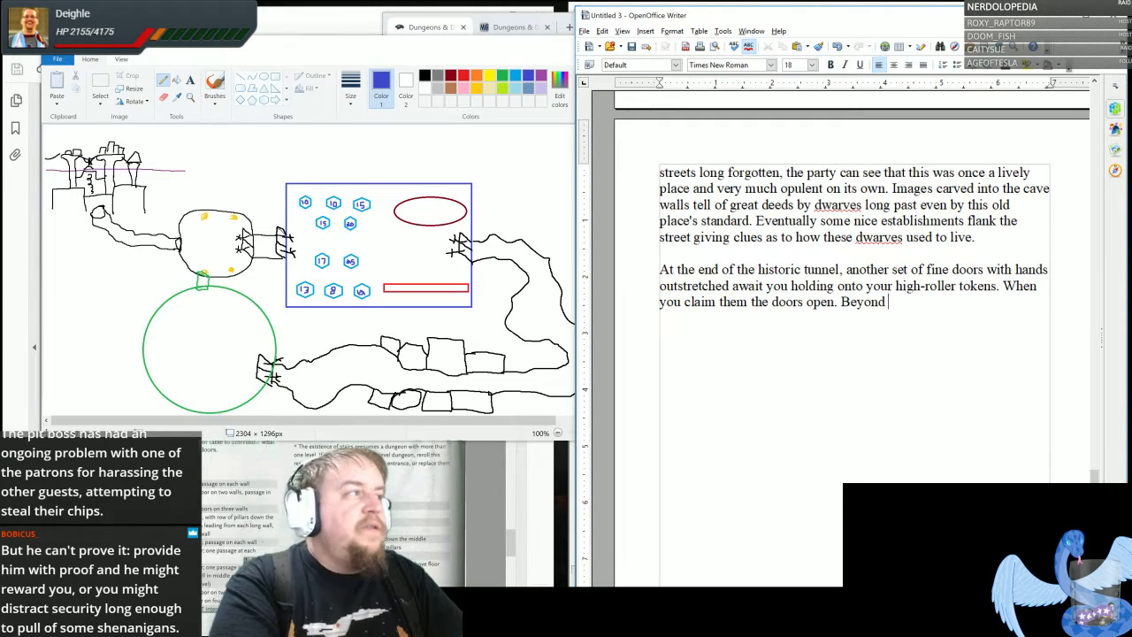
text(is )
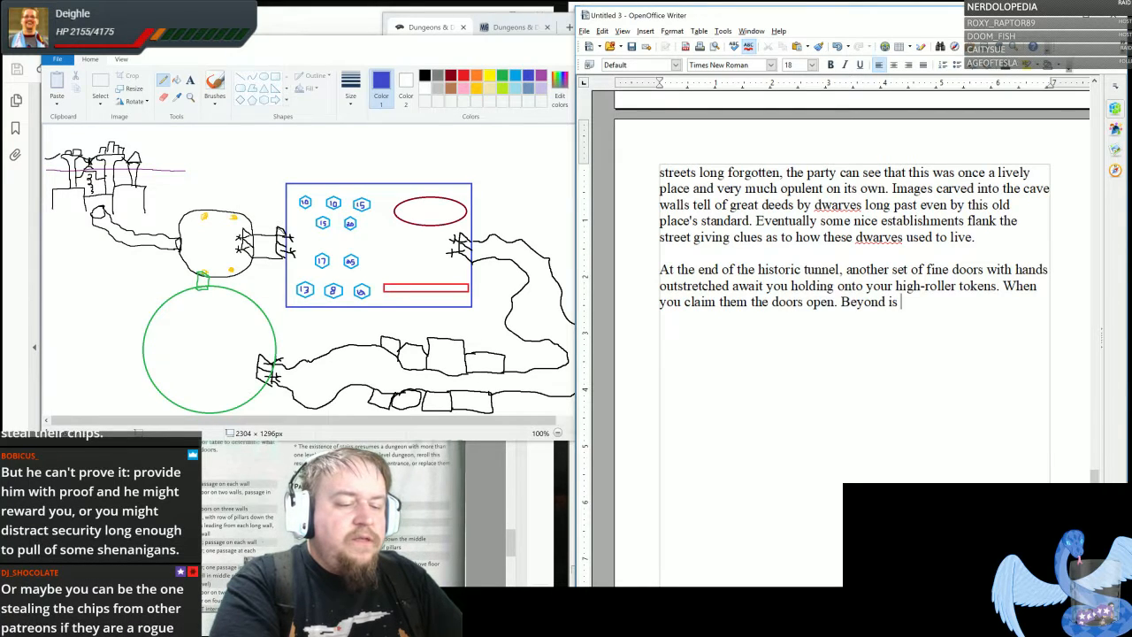
text(a room )
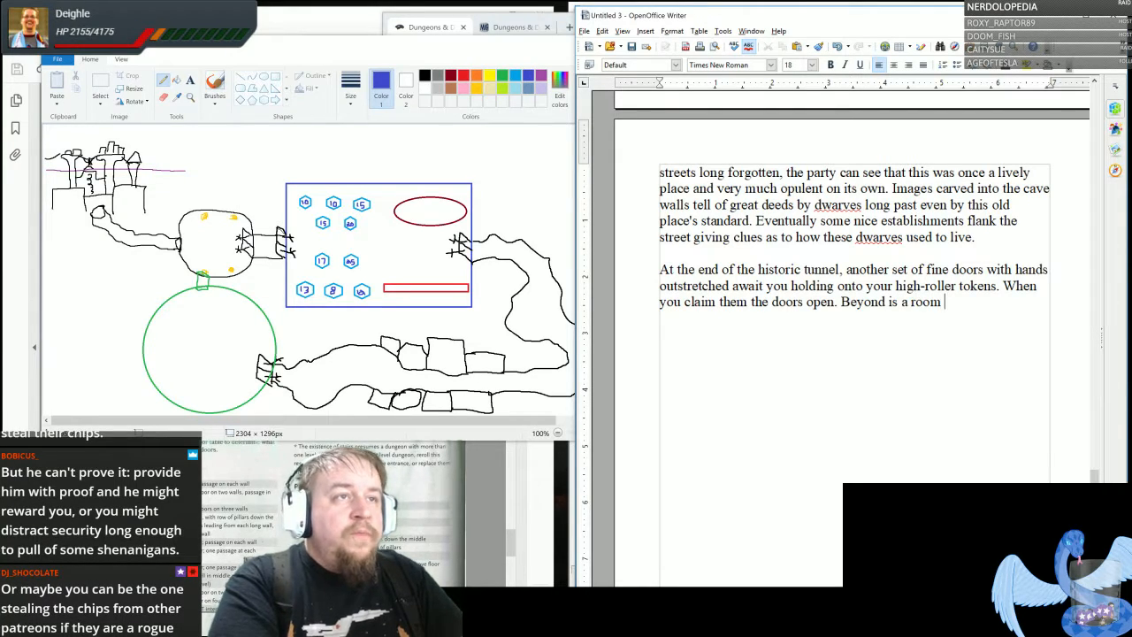
text(that makes th e)
key(BackSpace)
key(BackSpace)
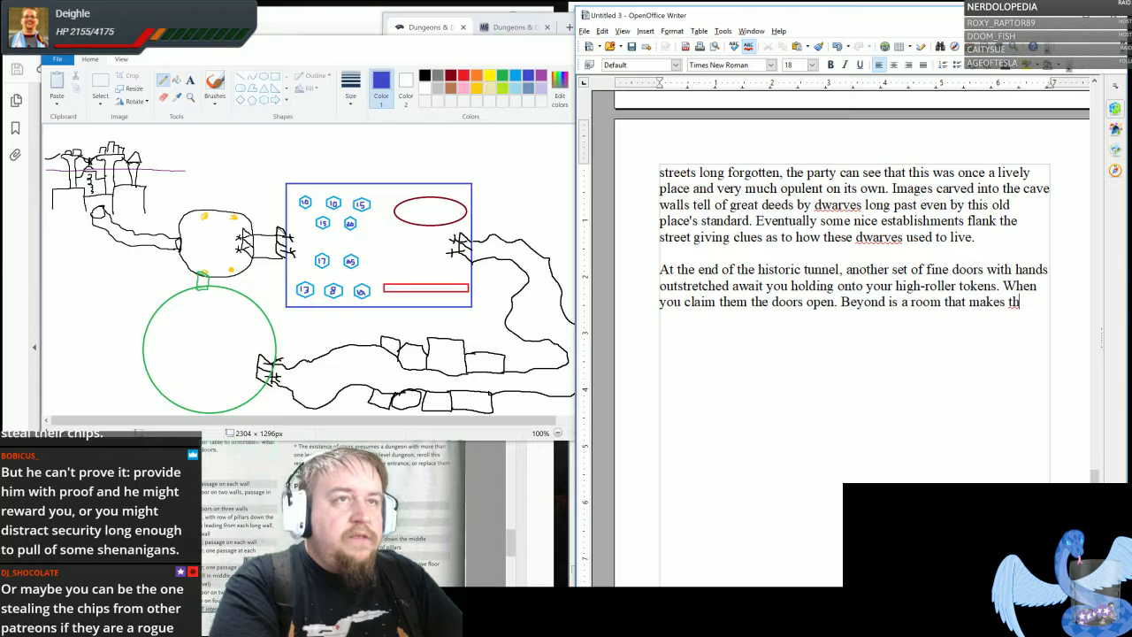
- Finish the room sentence with "the apparent wealth of the casino pale in comparison."
text(e apparent )
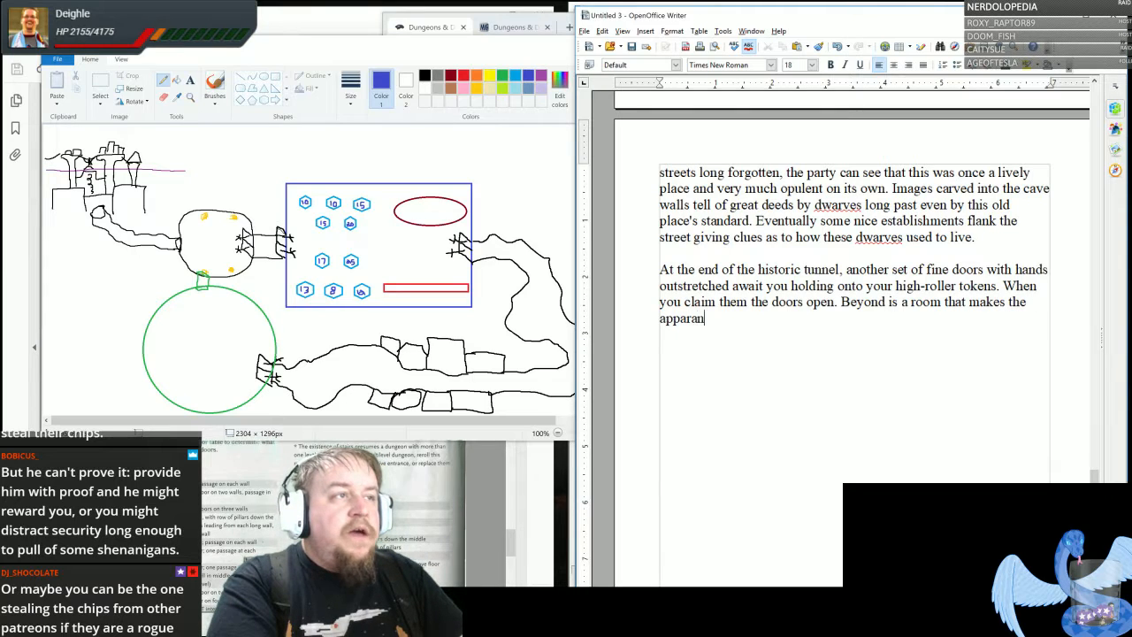
text(wela)
text(lth of the casino)
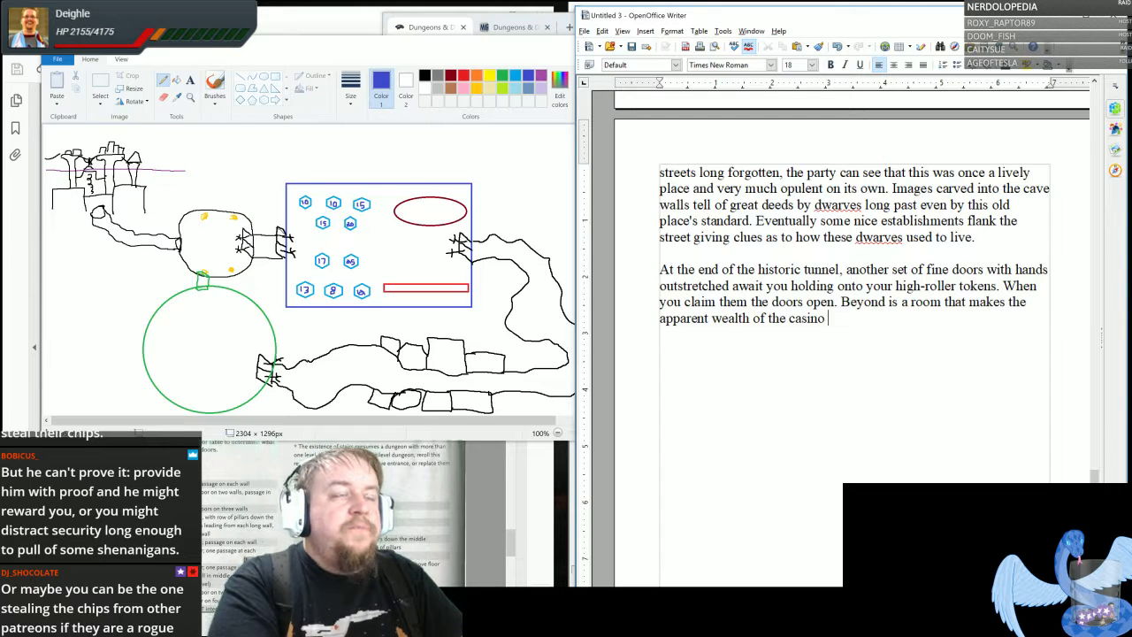
text( pale in coo)
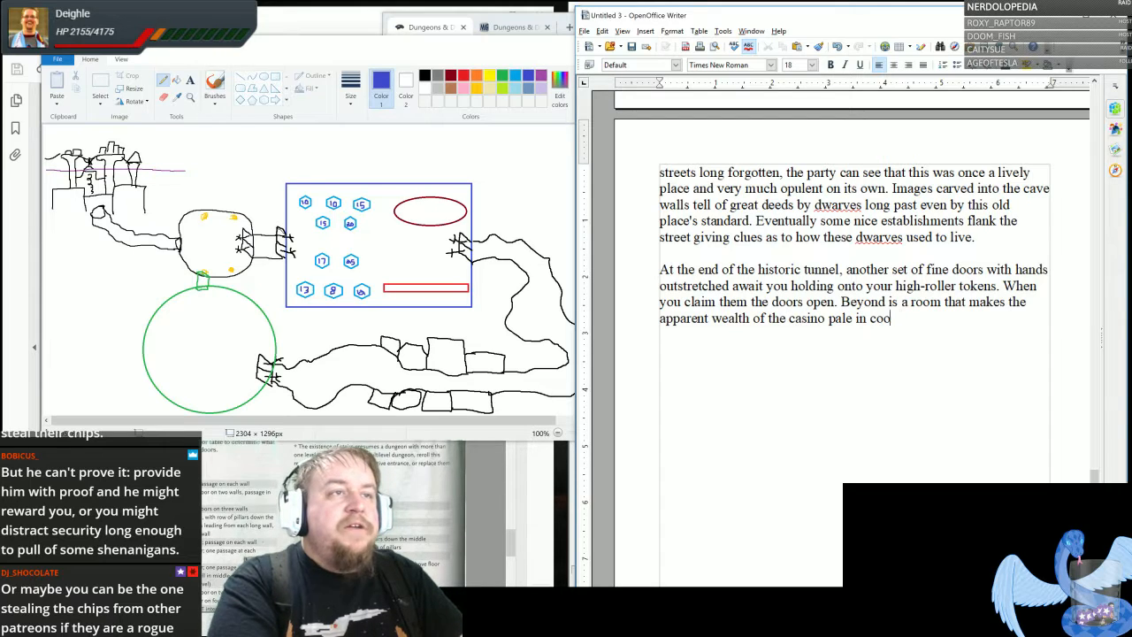
key(BackSpace)
text(mparison.)
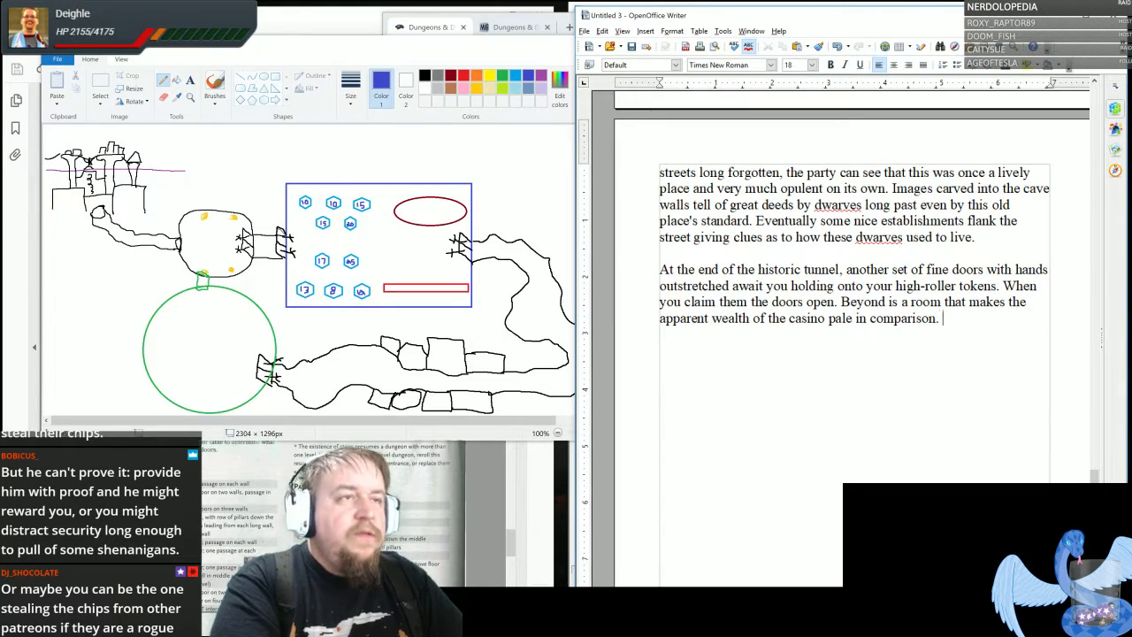
key(BackSpace)
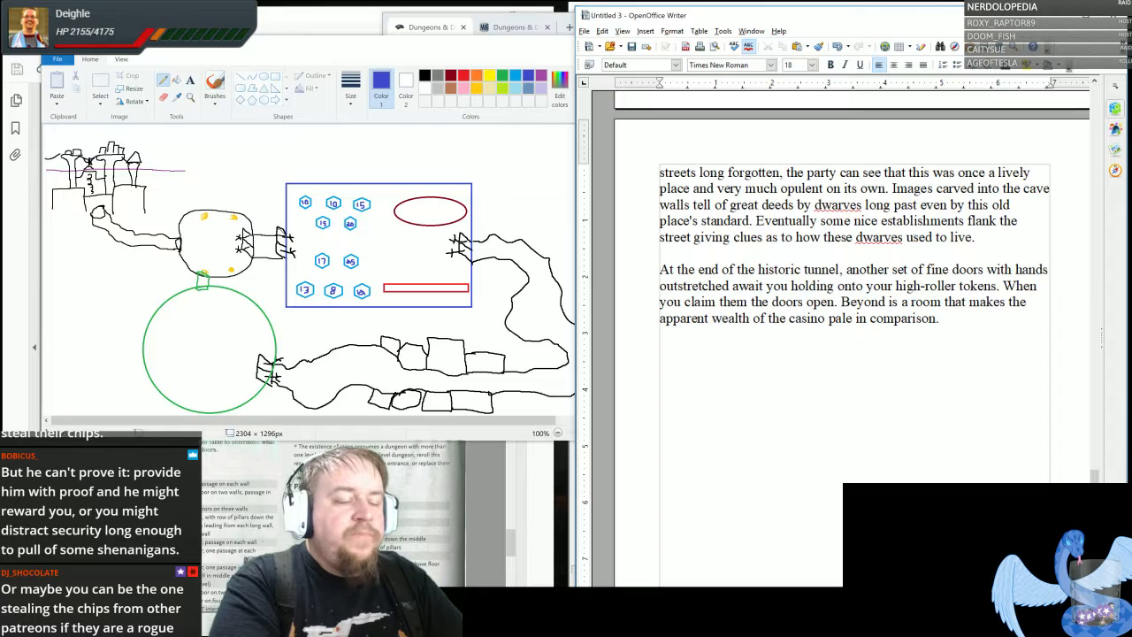
text(Here)
key(BackSpace)
key(BackSpace)
key(BackSpace)
key(BackSpace)
key(BackSpace)
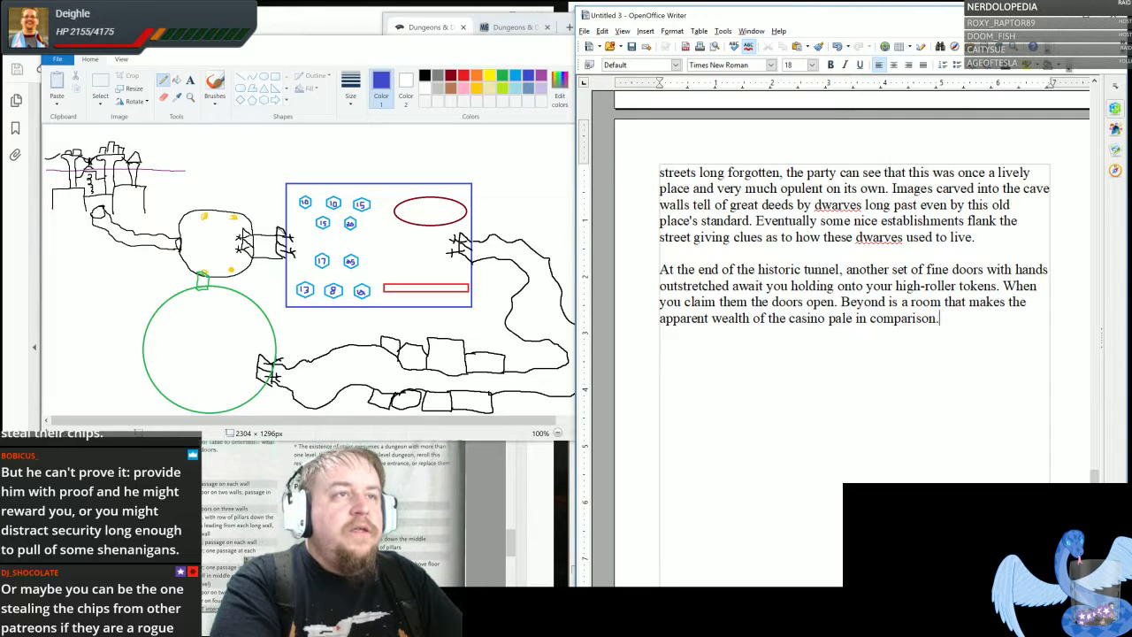
- Start a new paragraph below the casino comparison with "Here, no undead gamble in the golden halls"
key(Return)
key(Return)
text(Here, no undead)
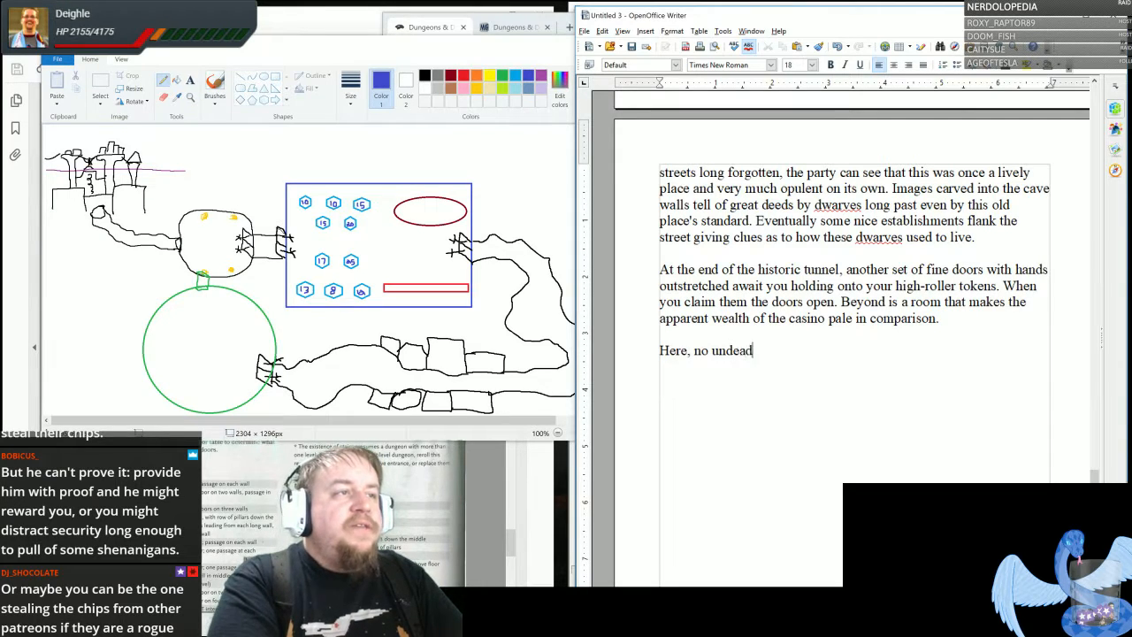
text( gamble)
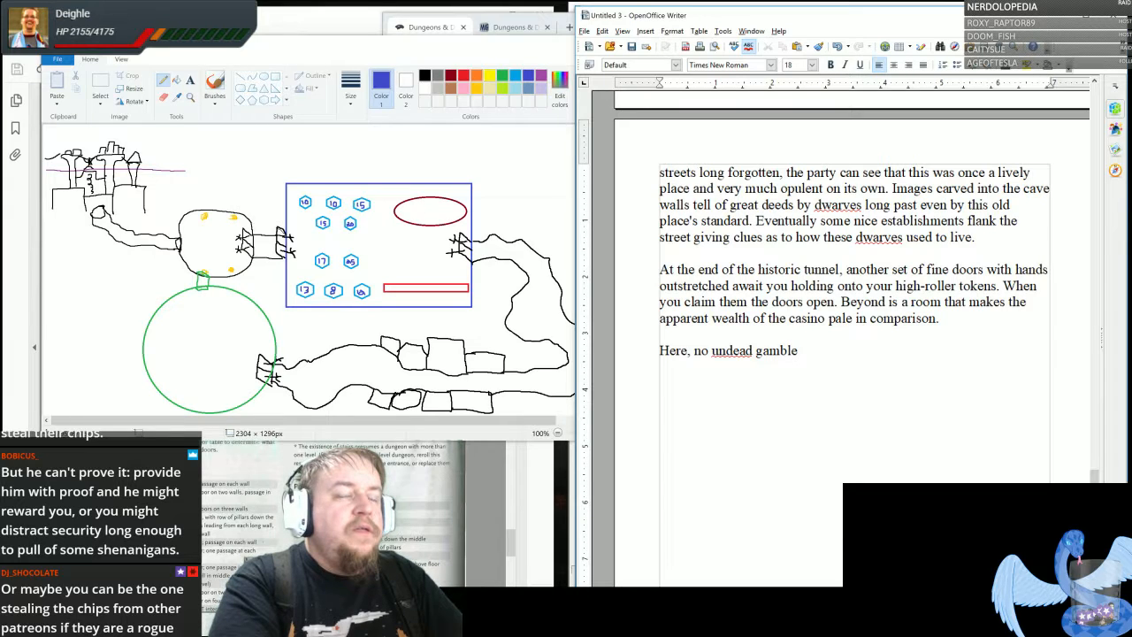
text( in the gold)
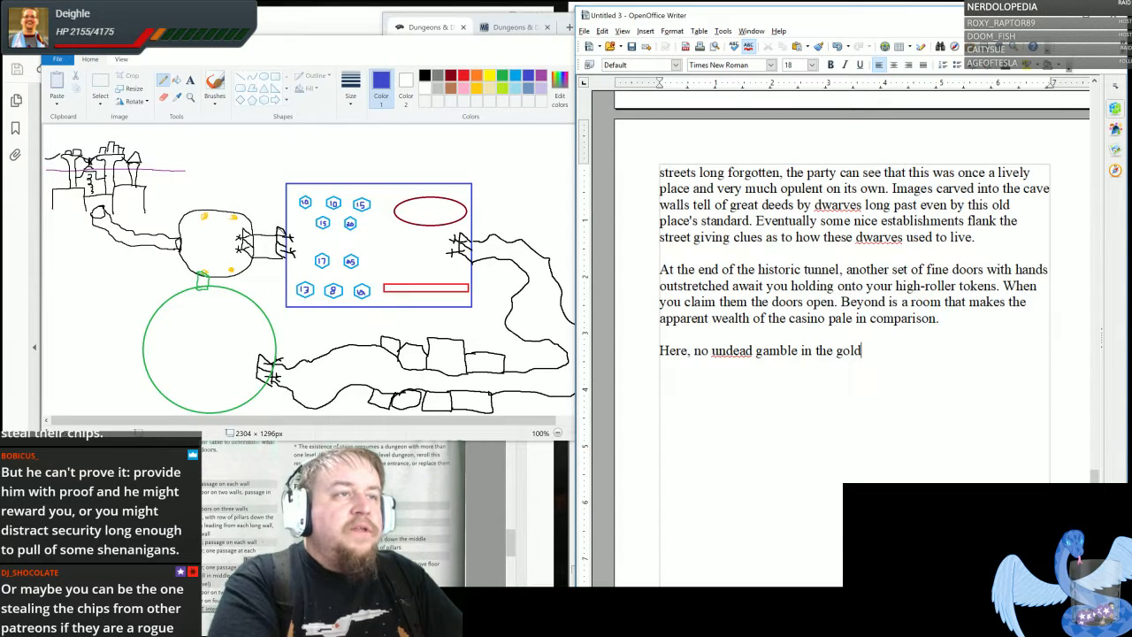
text(en halls a)
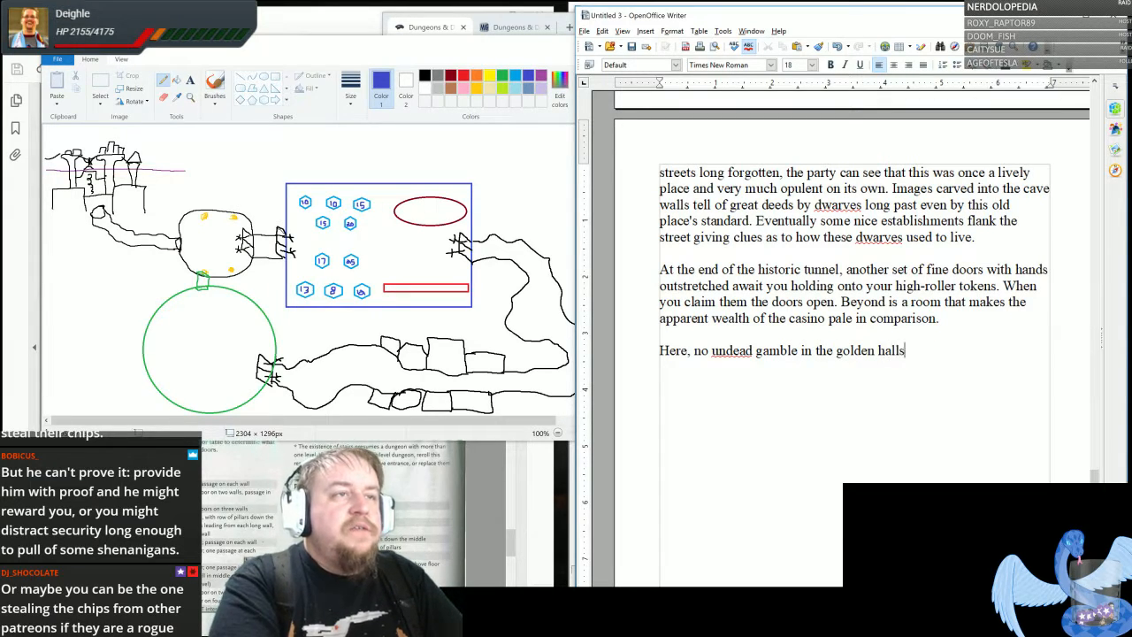
- Replace "the golden halls" with "at the golden tables." and add the sentence "Devils only deal here."
key(BackSpace)
key(BackSpace)
key(BackSpace)
key(BackSpace)
key(BackSpace)
key(BackSpace)
key(BackSpace)
key(BackSpace)
key(BackSpace)
key(BackSpace)
key(BackSpace)
key(BackSpace)
key(BackSpace)
key(BackSpace)
key(BackSpace)
key(BackSpace)
key(BackSpace)
key(BackSpace)
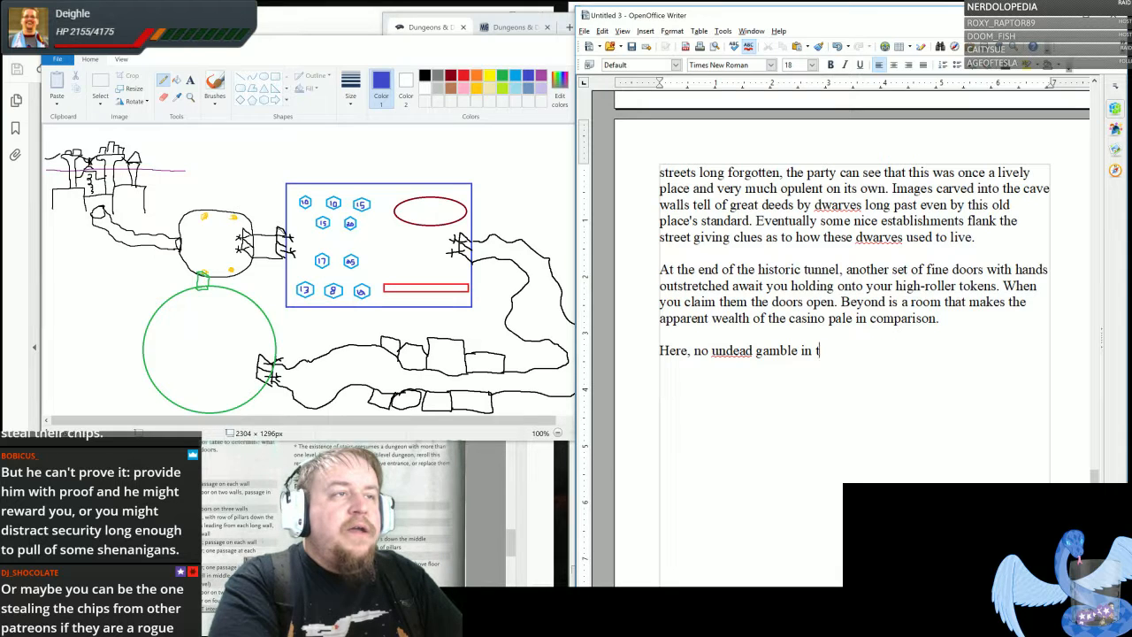
text(at the )
text(gole)
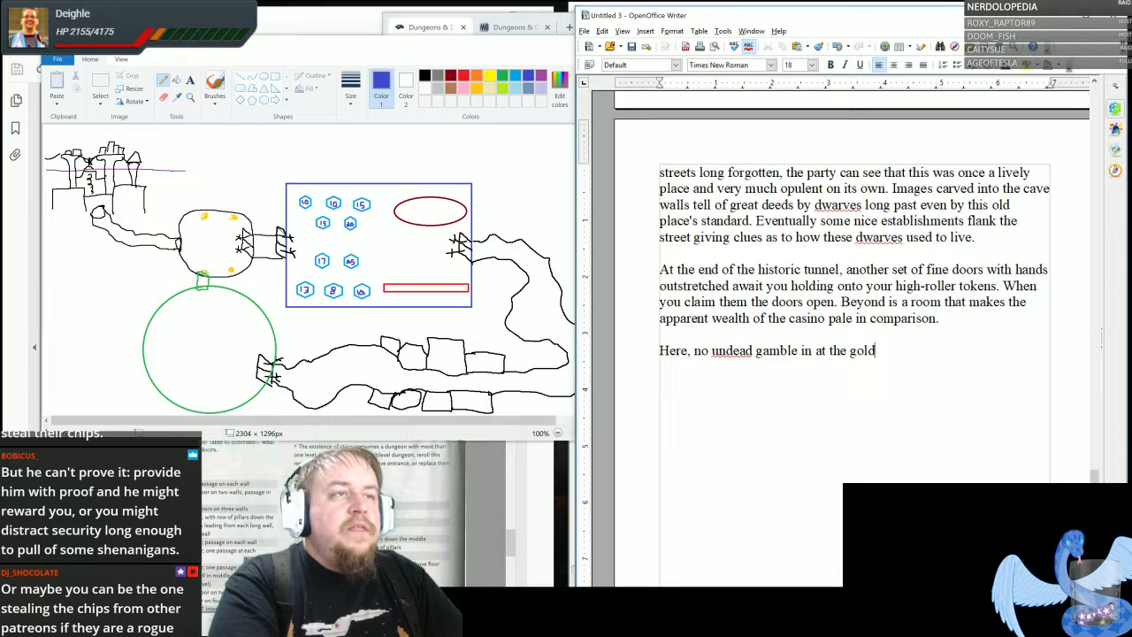
text(en tables. )
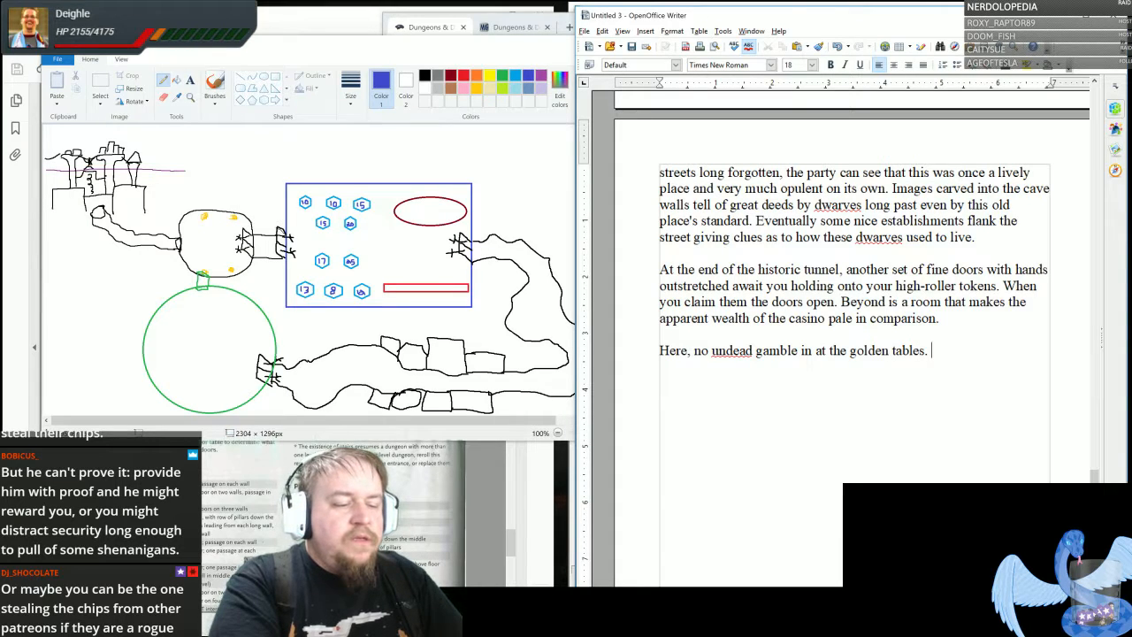
text(Devils only )
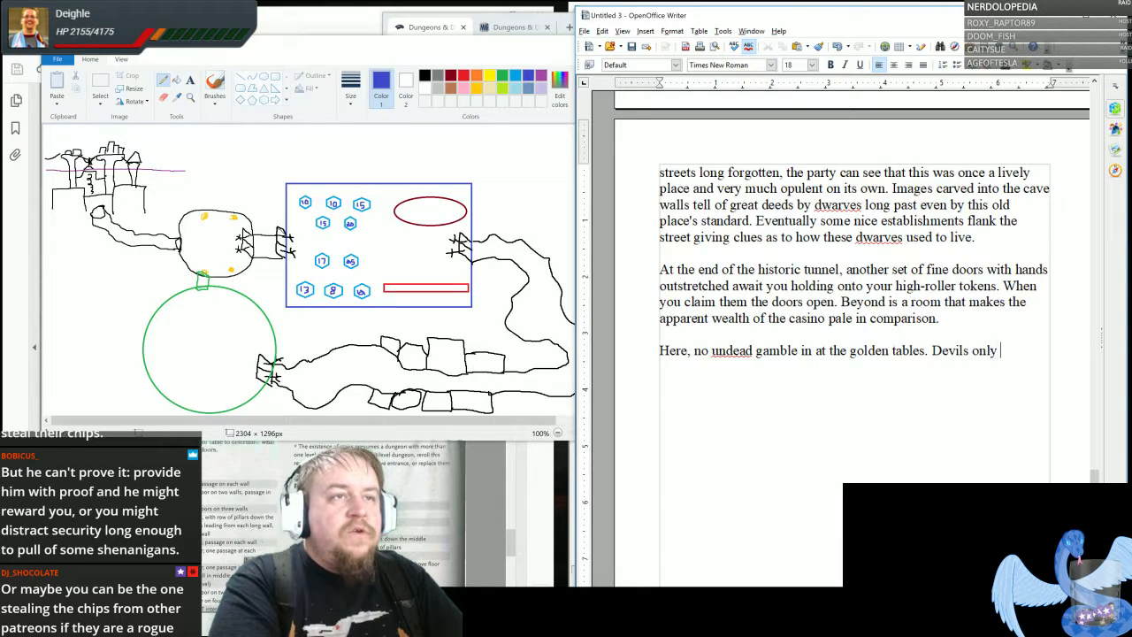
text(deal here.)
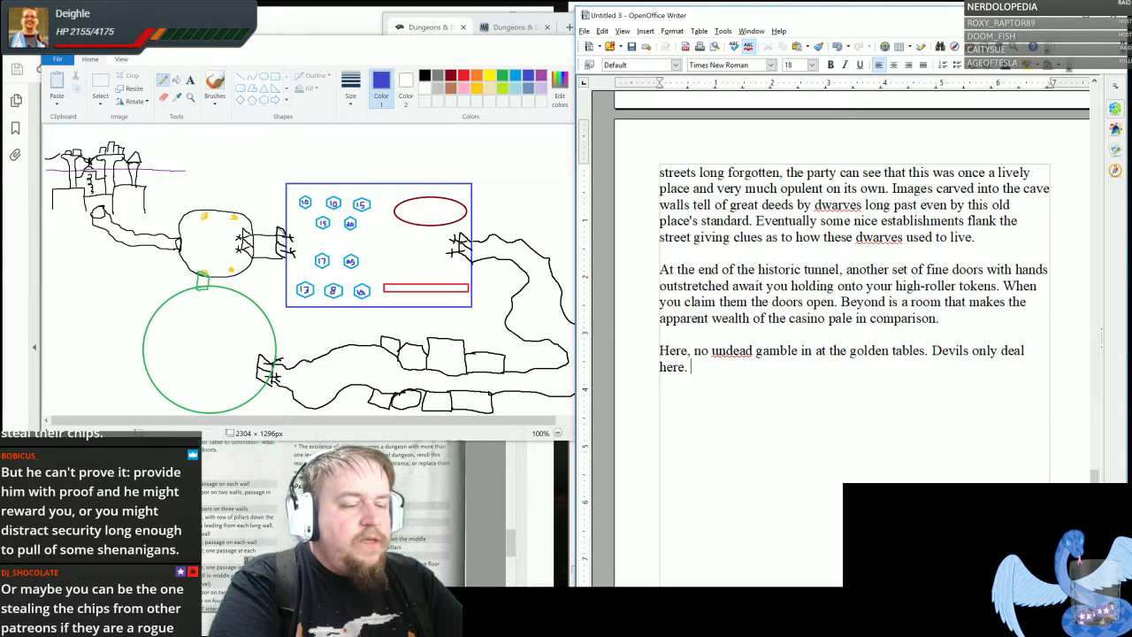
- Add "The party is greeted by the ghost of the dwarf who is bound to this place" to the golden tables paragraph
text(The party is )
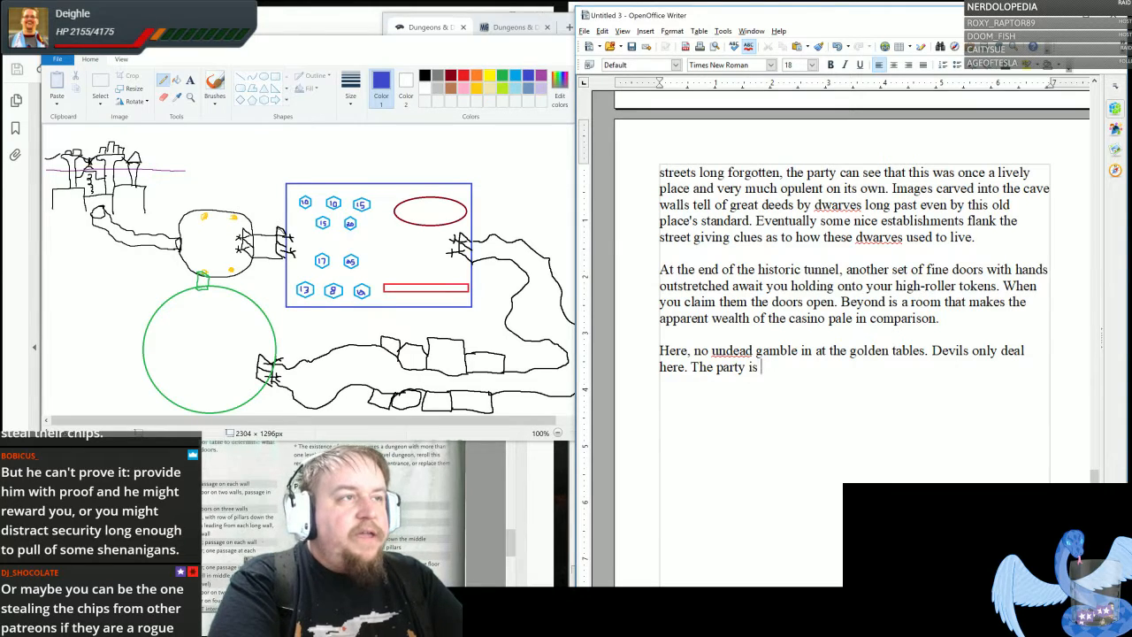
text(greeted by)
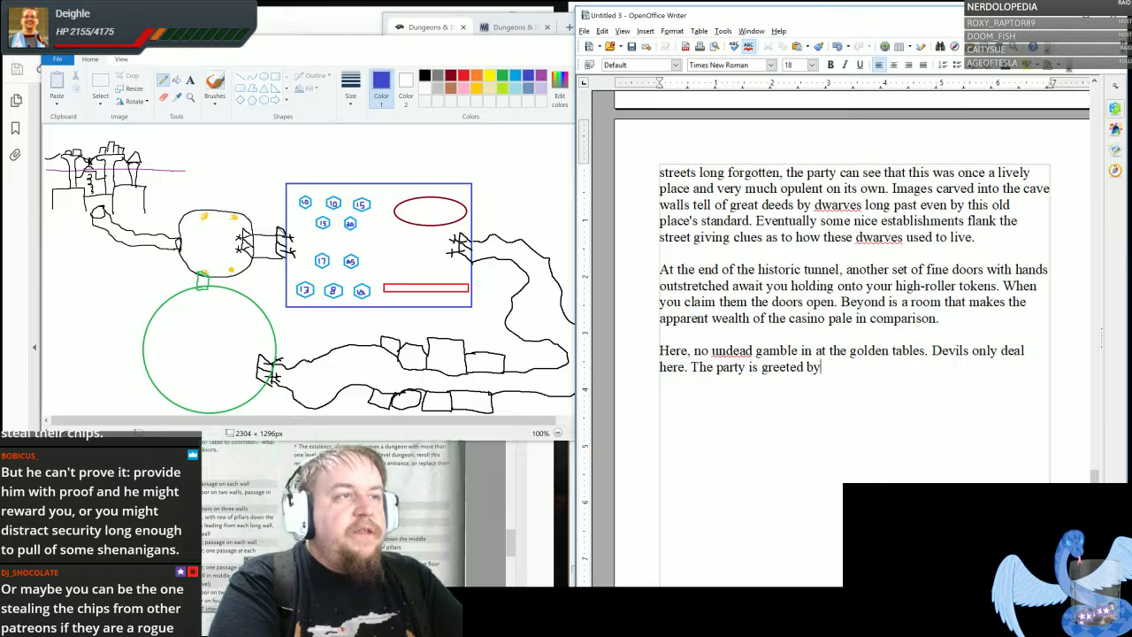
text( the ghost )
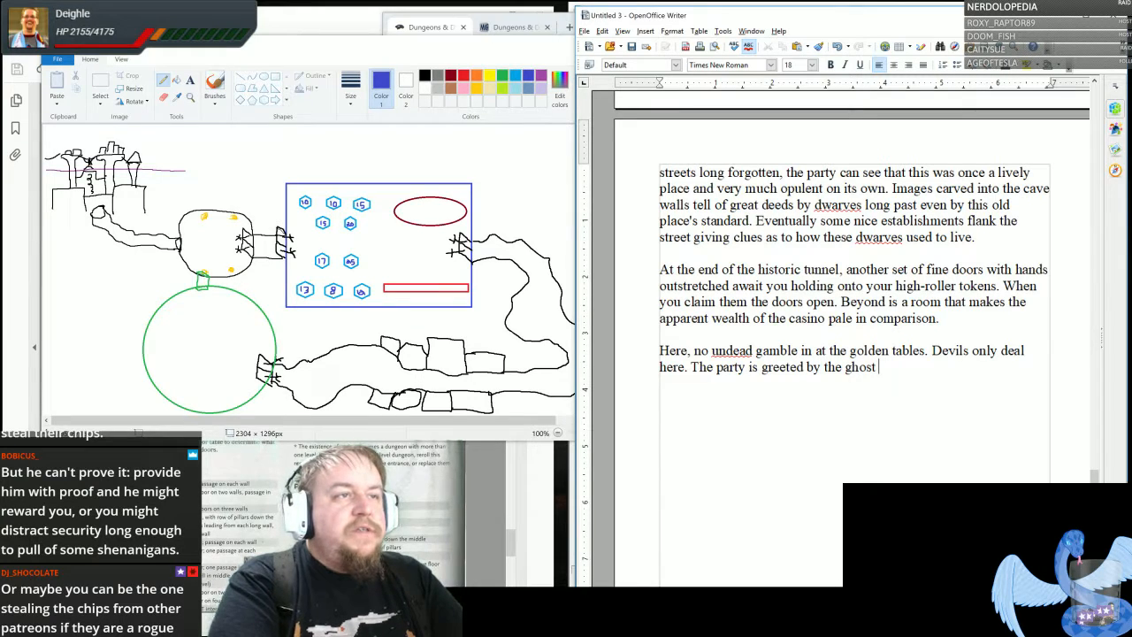
text(of the dw)
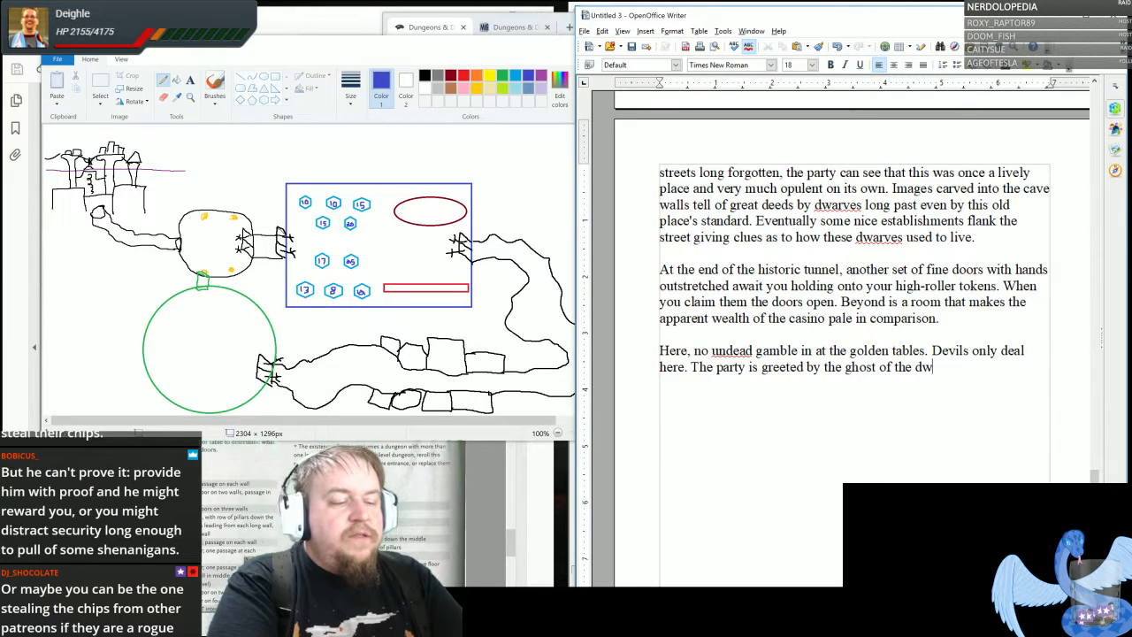
text(arf who is)
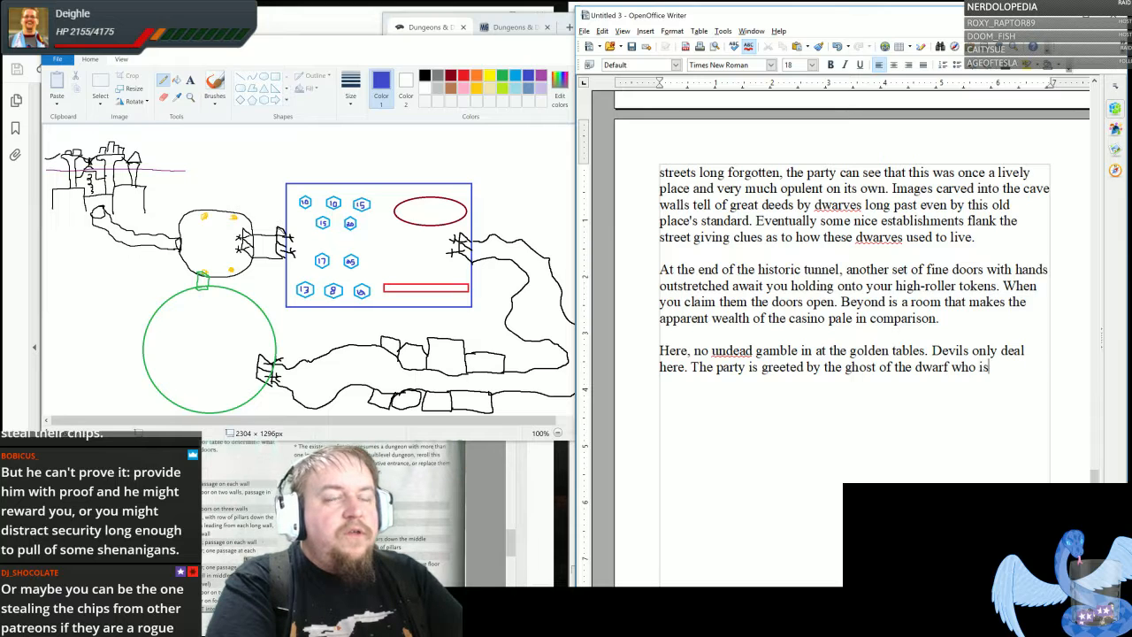
text( bound to this pal)
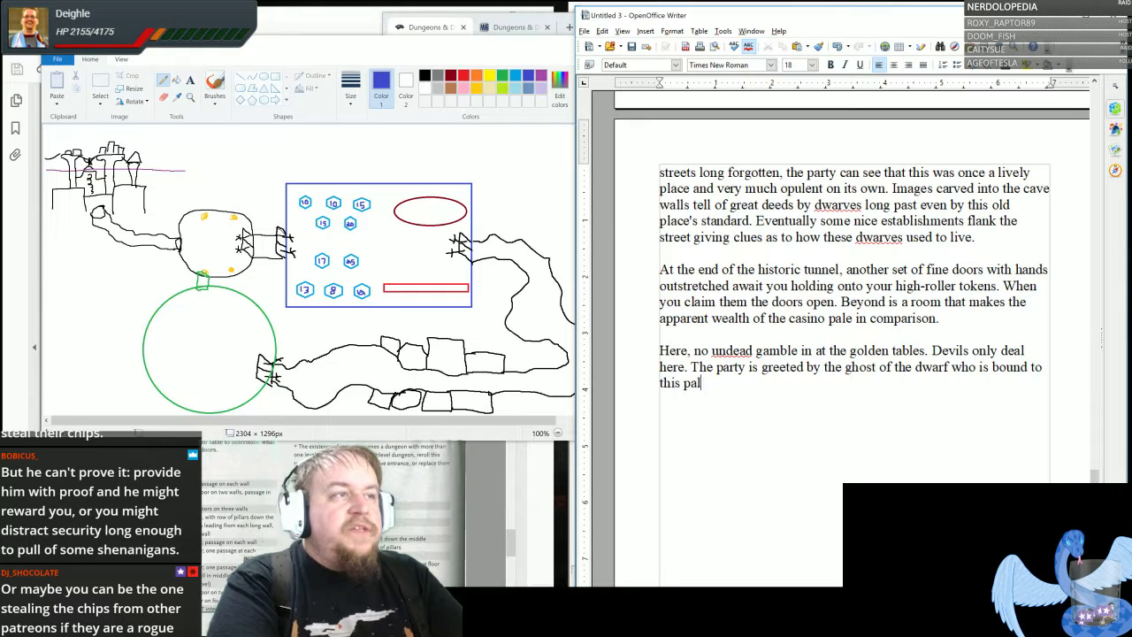
key(BackSpace)
key(BackSpace)
text(lace)
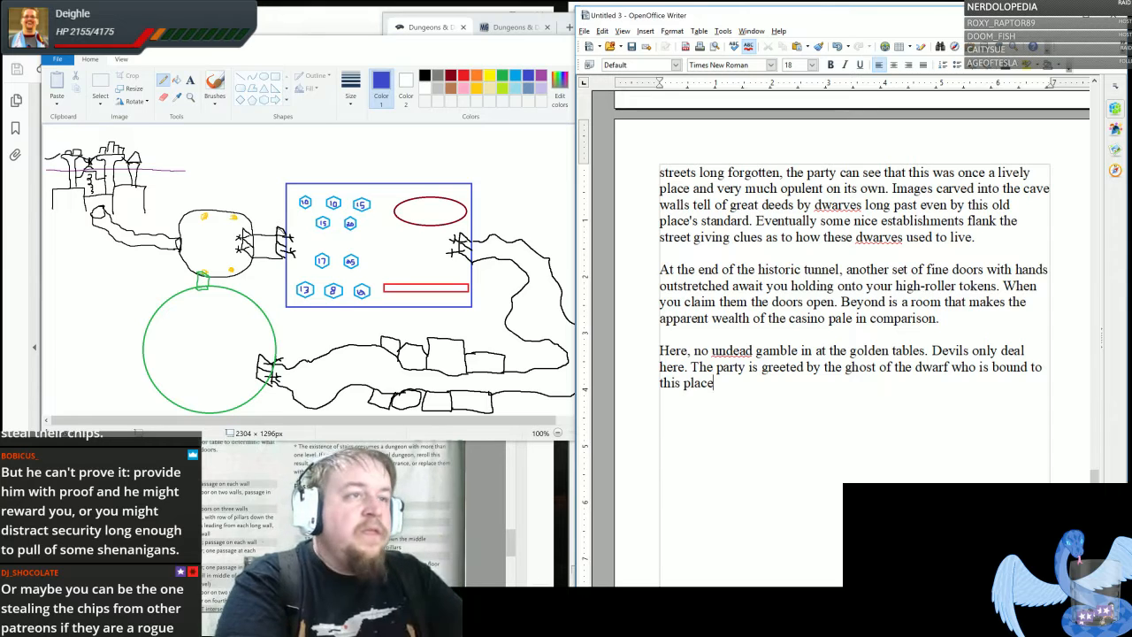
- Continue the ghost sentence with ", but is interrupted by the screaming of the vagrant whom"
text(, but)
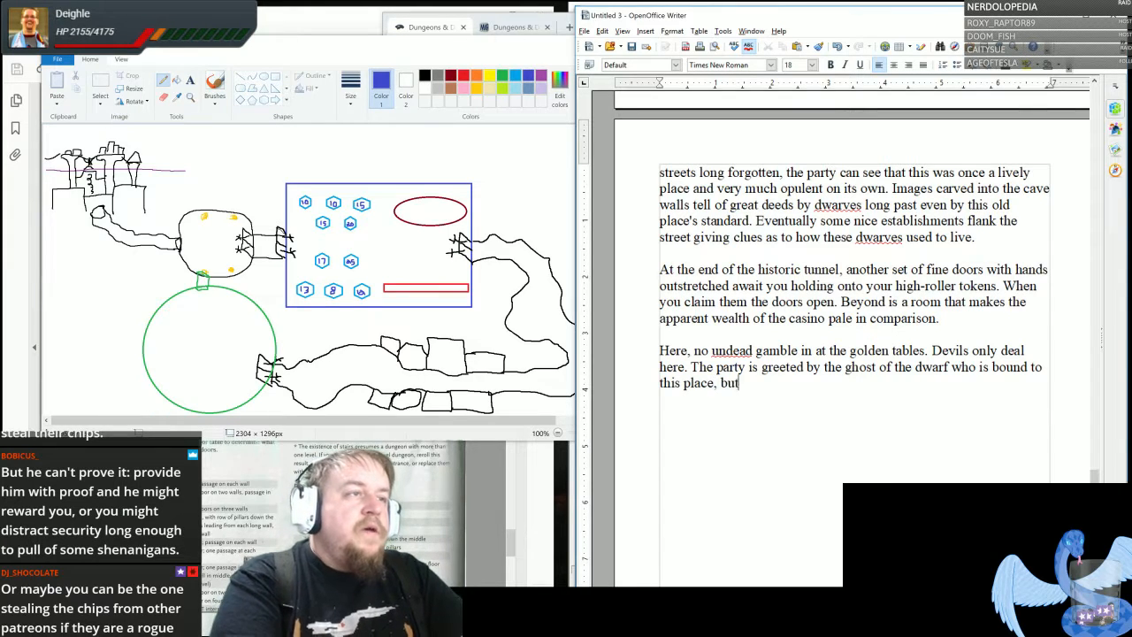
text( is interrupted t)
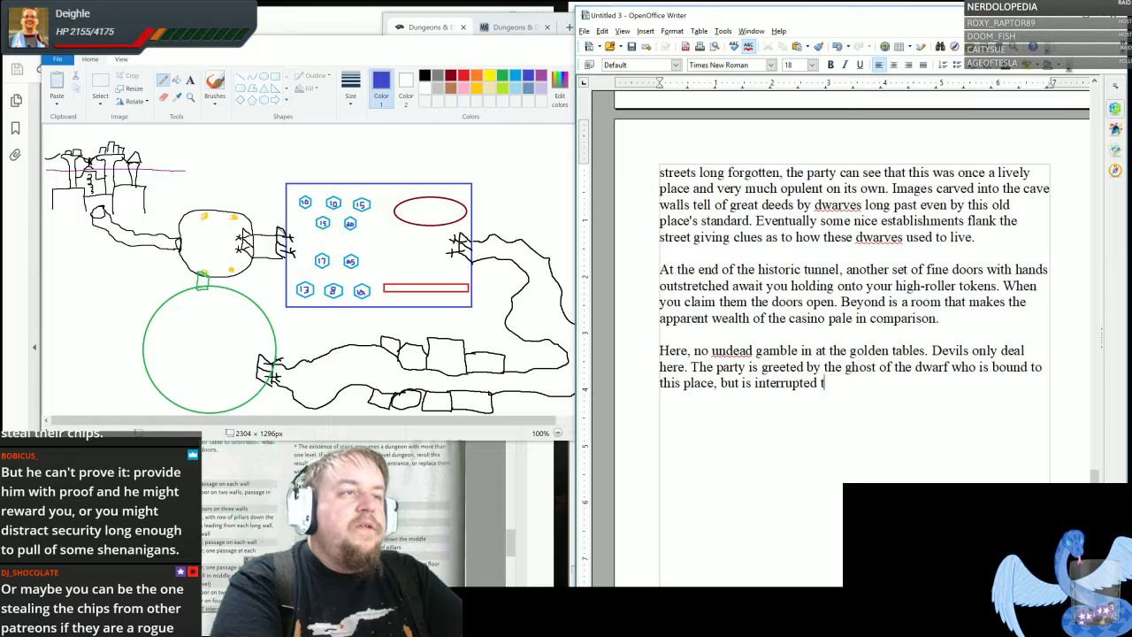
key(BackSpace)
text(by the s)
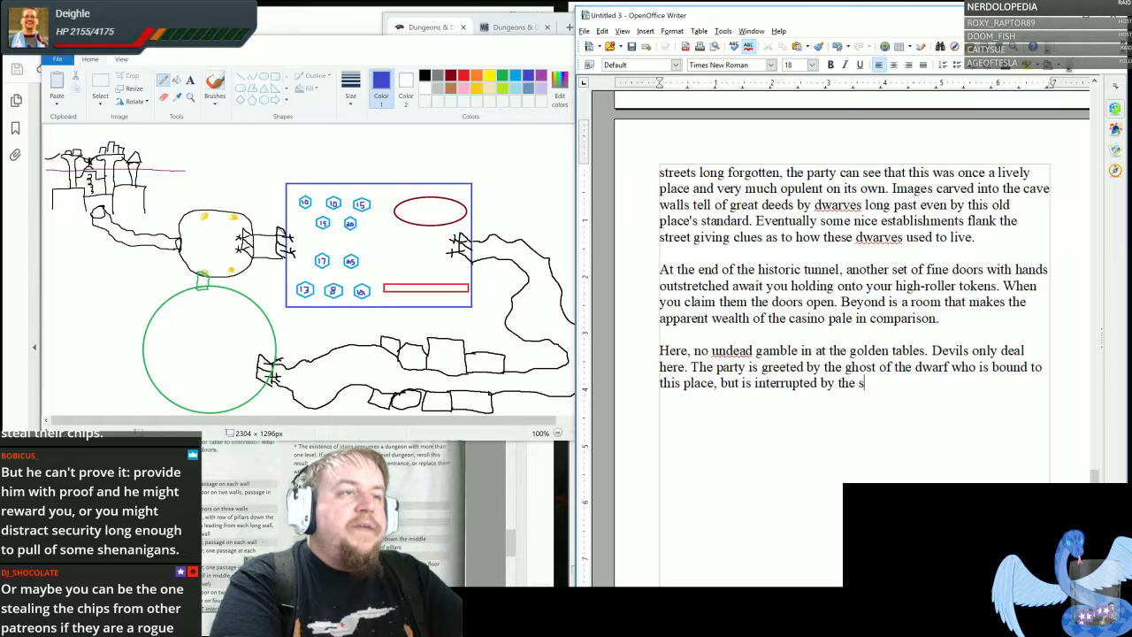
text(creaming of the)
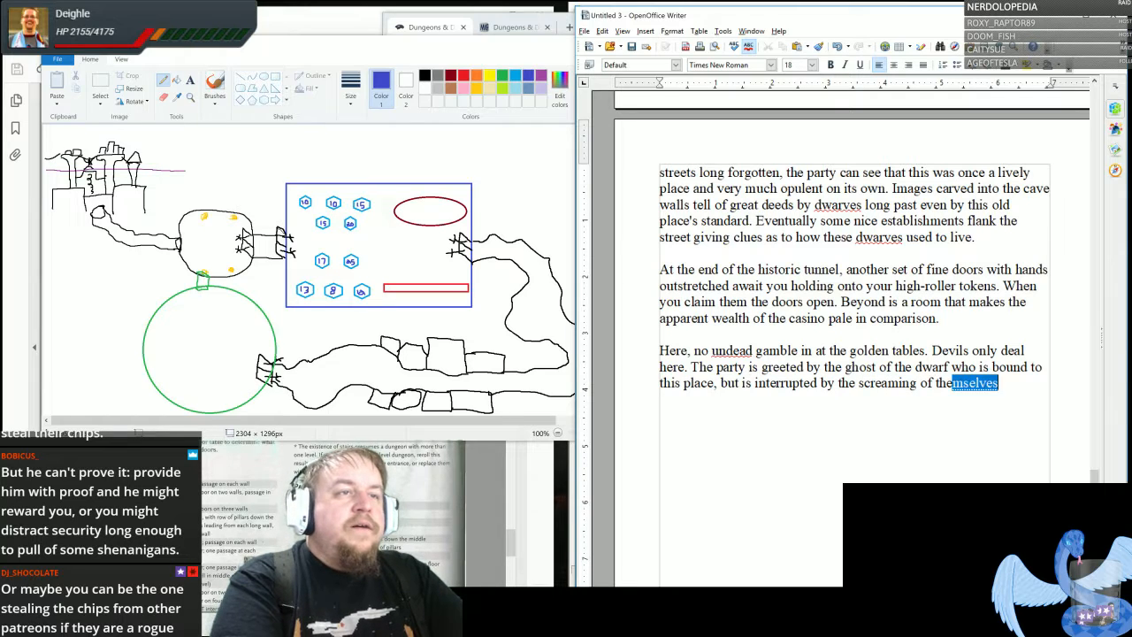
text( vagrant whom )
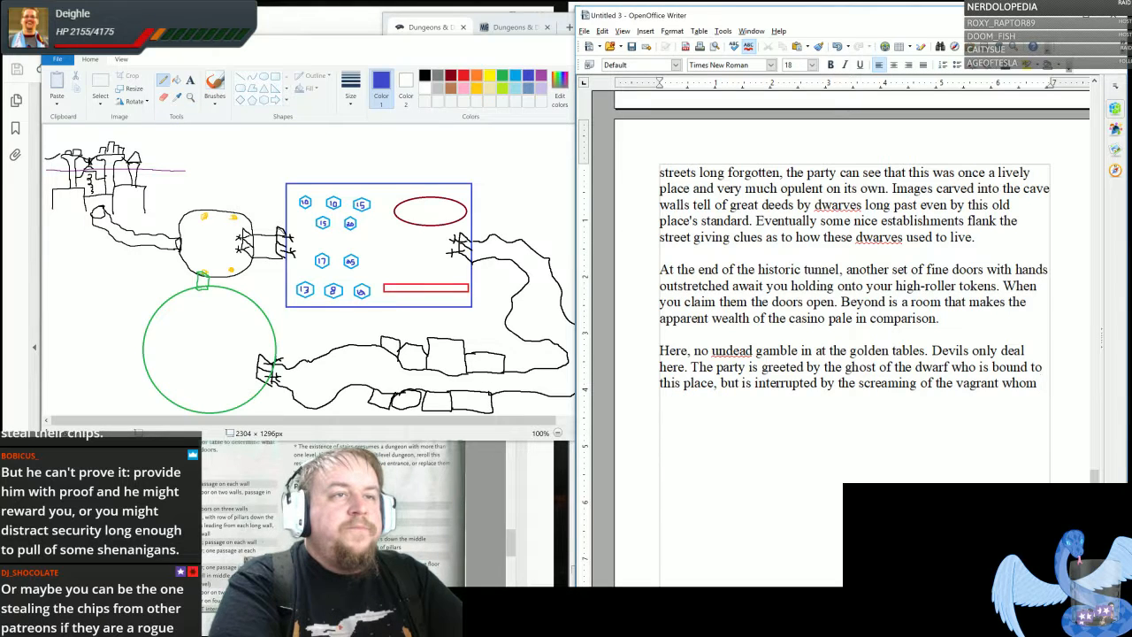
text(the ghost descri)
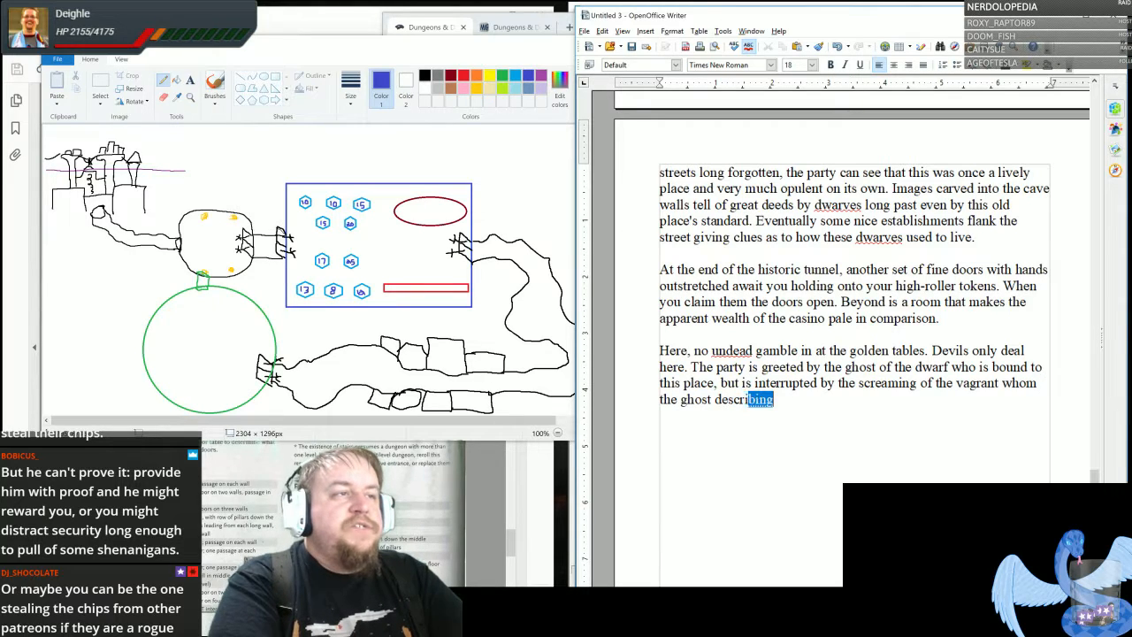
text(bes as a the)
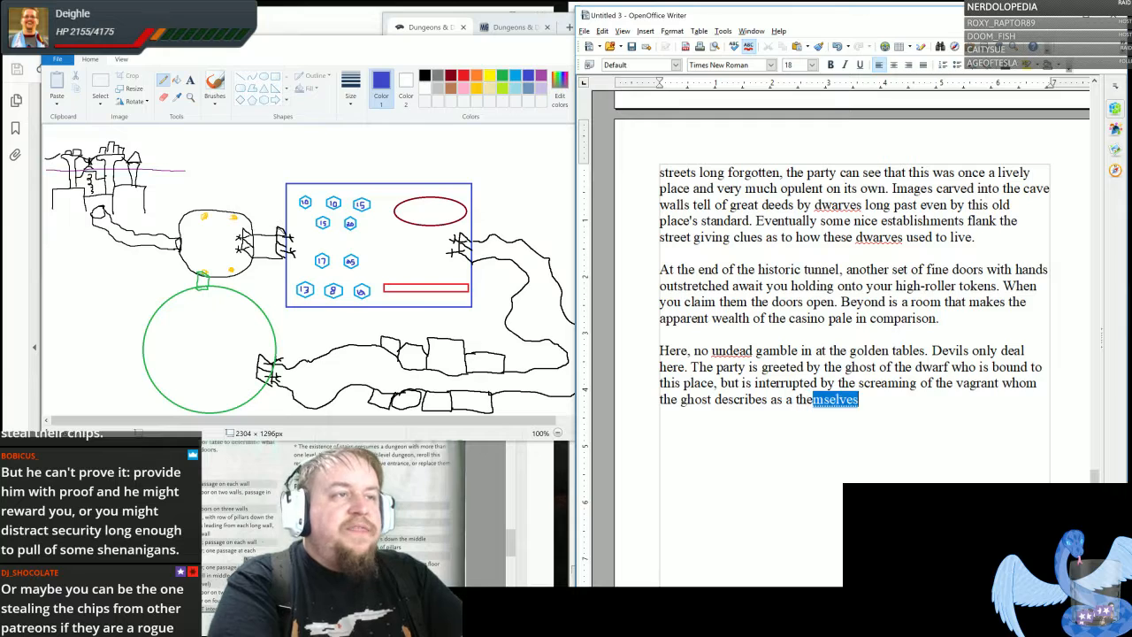
key(BackSpace)
text(ief.)
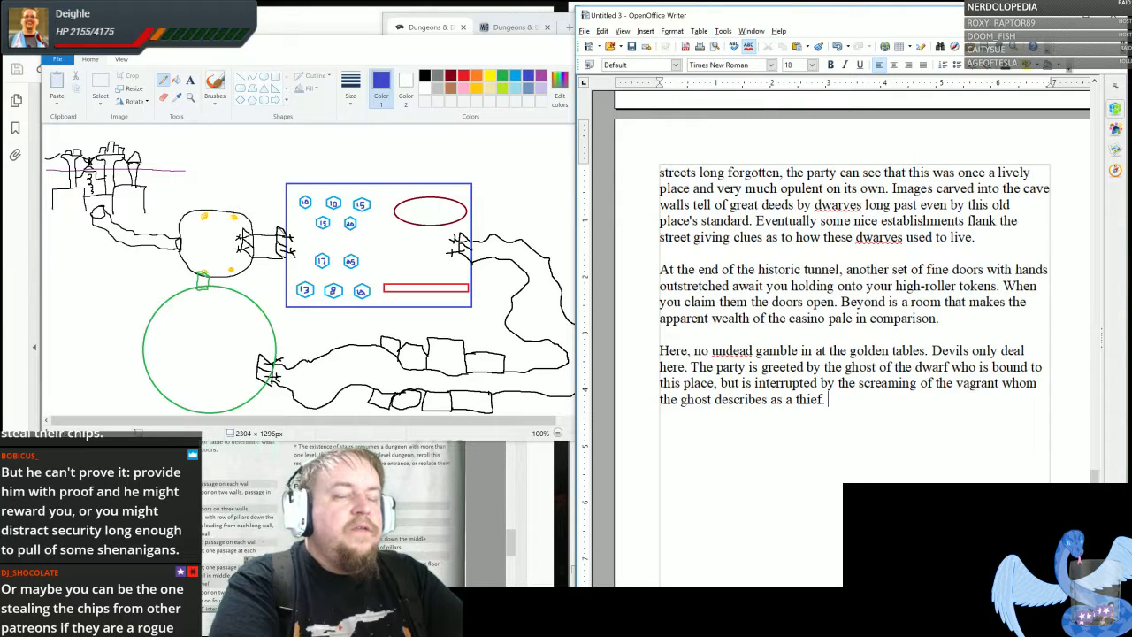
key(BackSpace)
key(BackSpace)
text( who will )
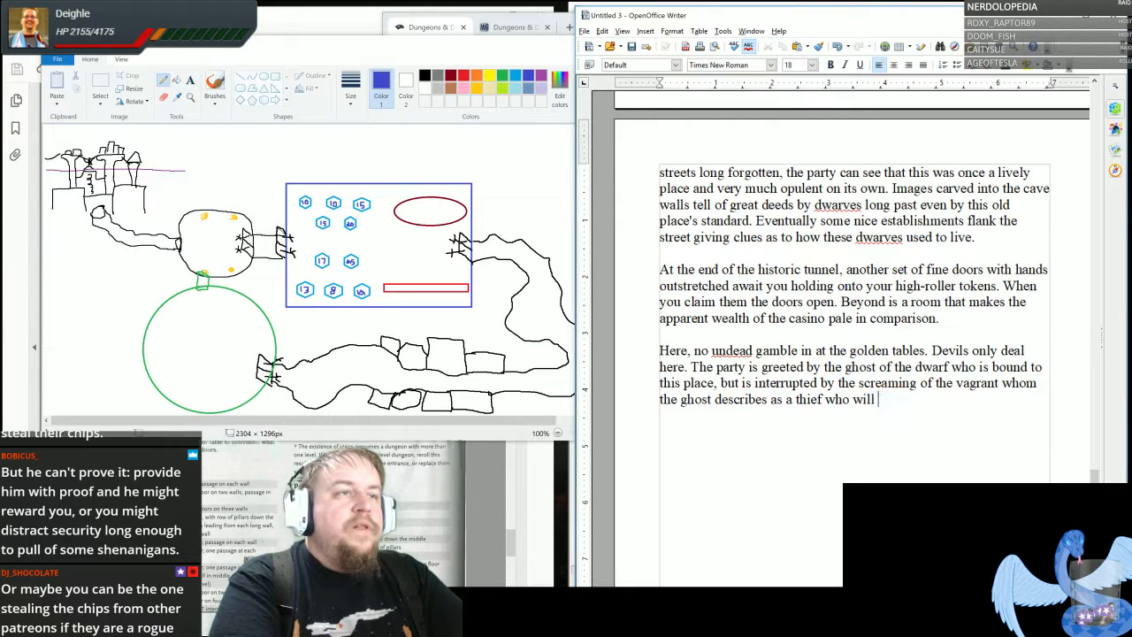
text(be punished as en)
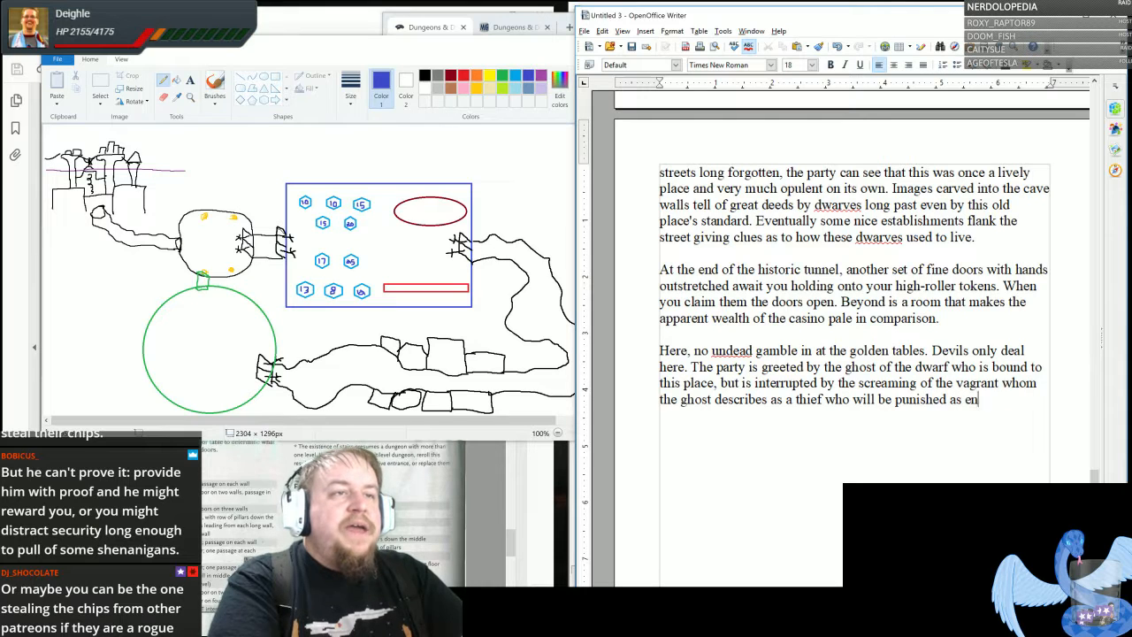
text(tertainment.)
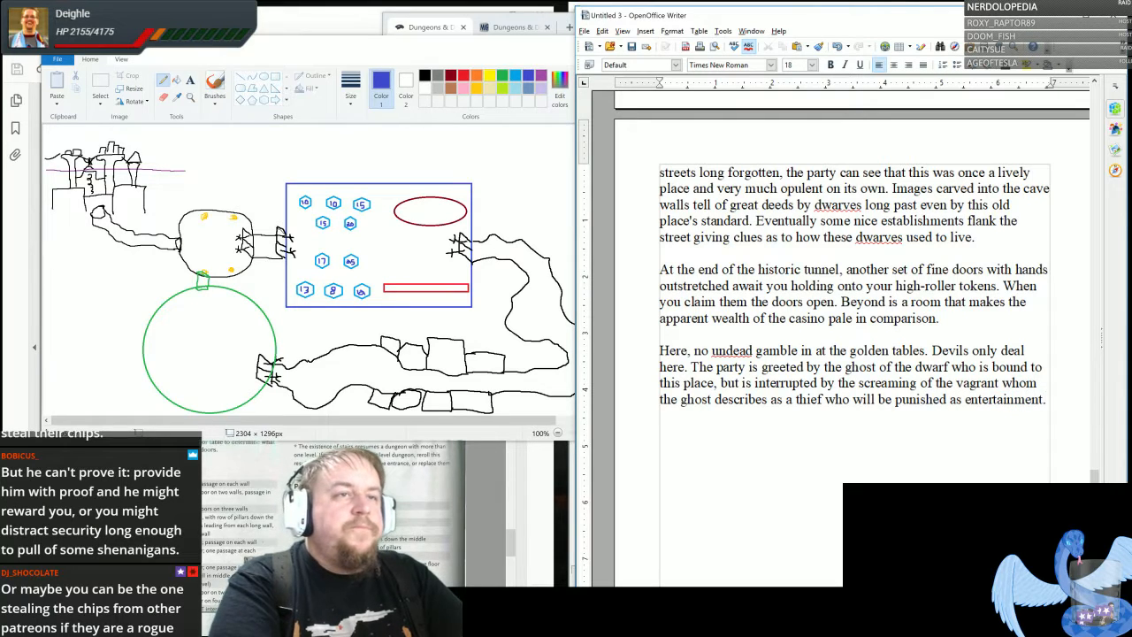
- Start a new paragraph with "The party can fight/gamble for the life of the vagrant or let him perish"
key(Return)
key(Return)
text(The party can )
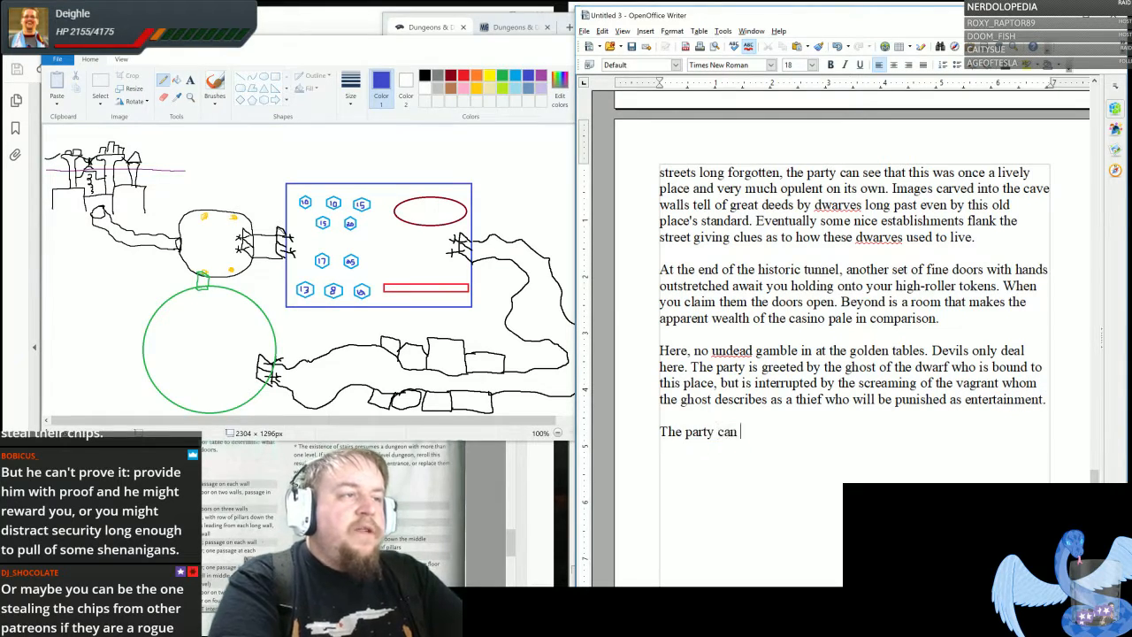
text(figh)
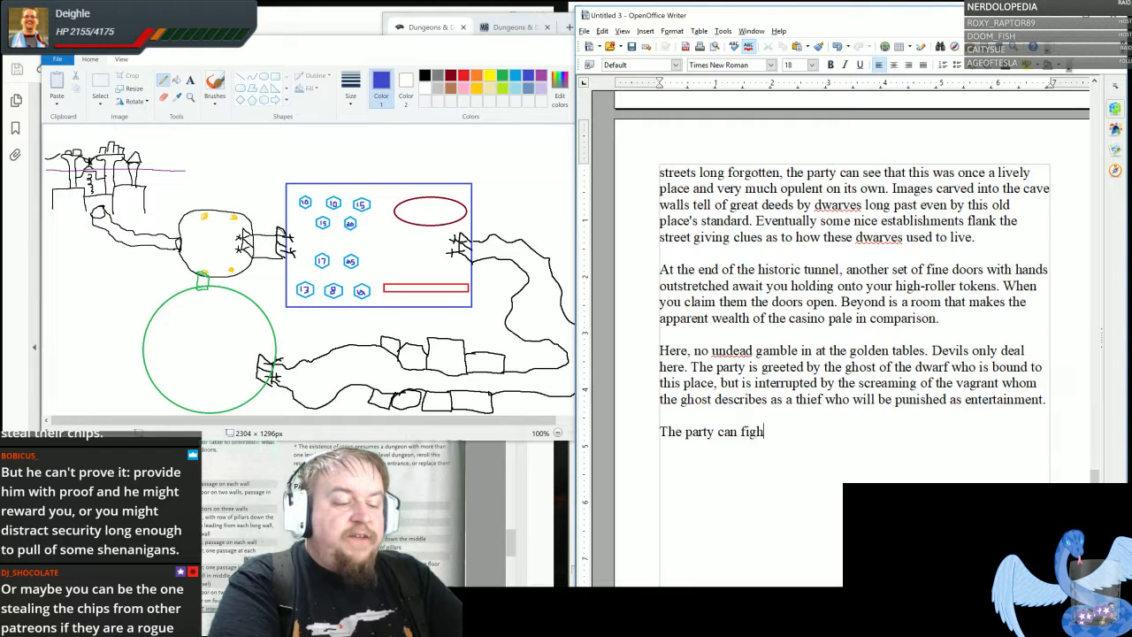
text(t/gamble for th)
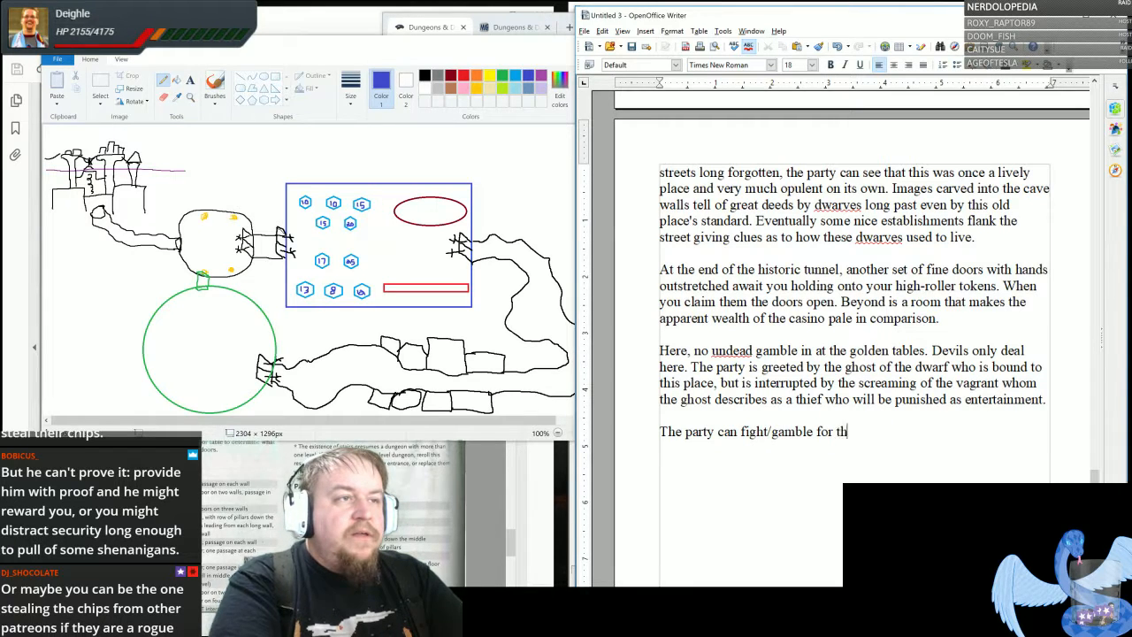
text(e life of the v)
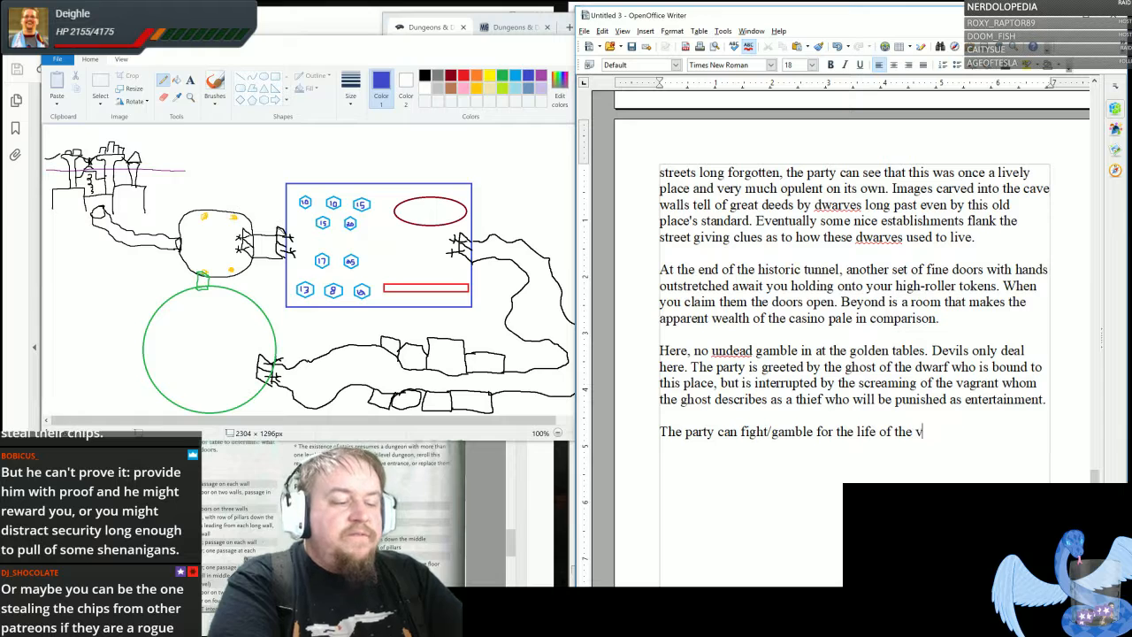
text(agrant or let him perish)
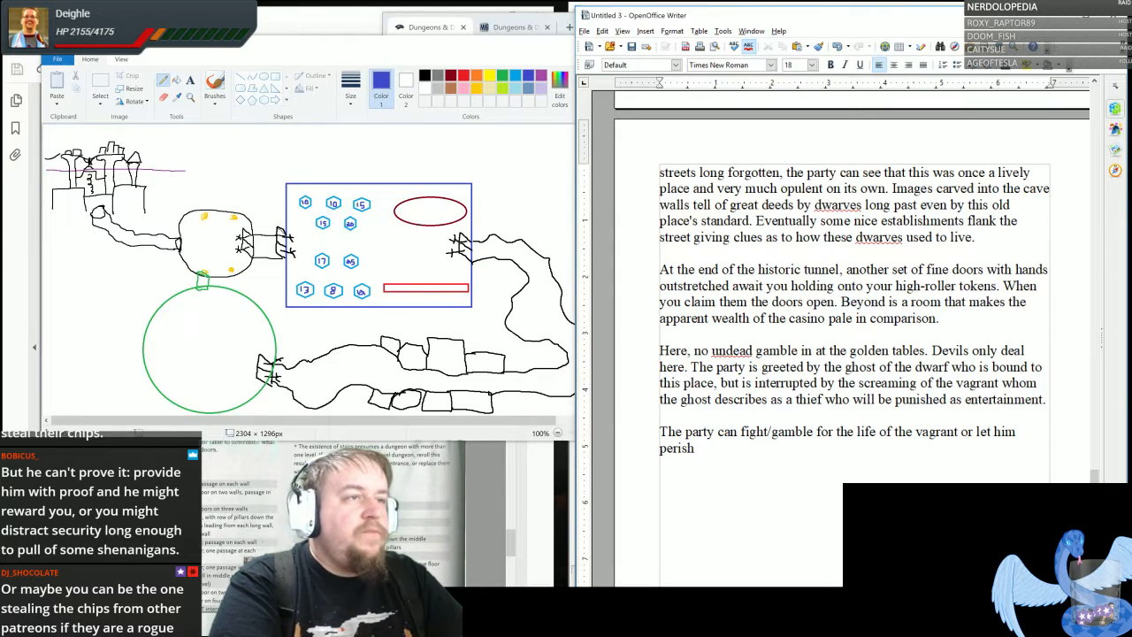
- Continue the vagrant paragraph with "The party must beat the ghost in order to free the vagrant and themselves."
text(. The )
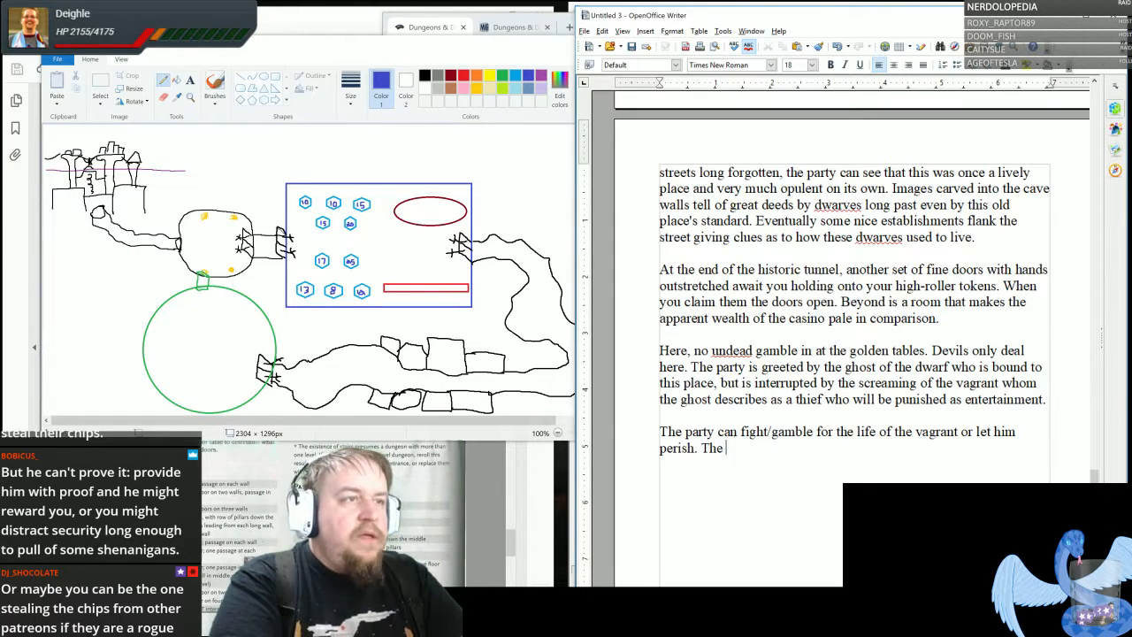
text(party must beat t)
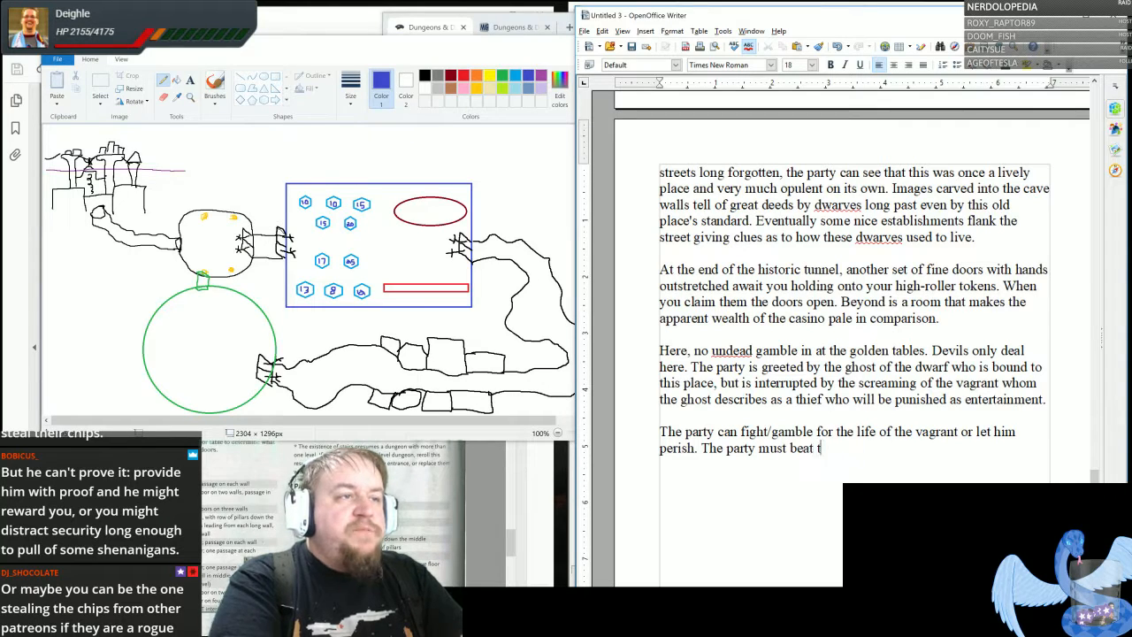
text(he ghost in roule)
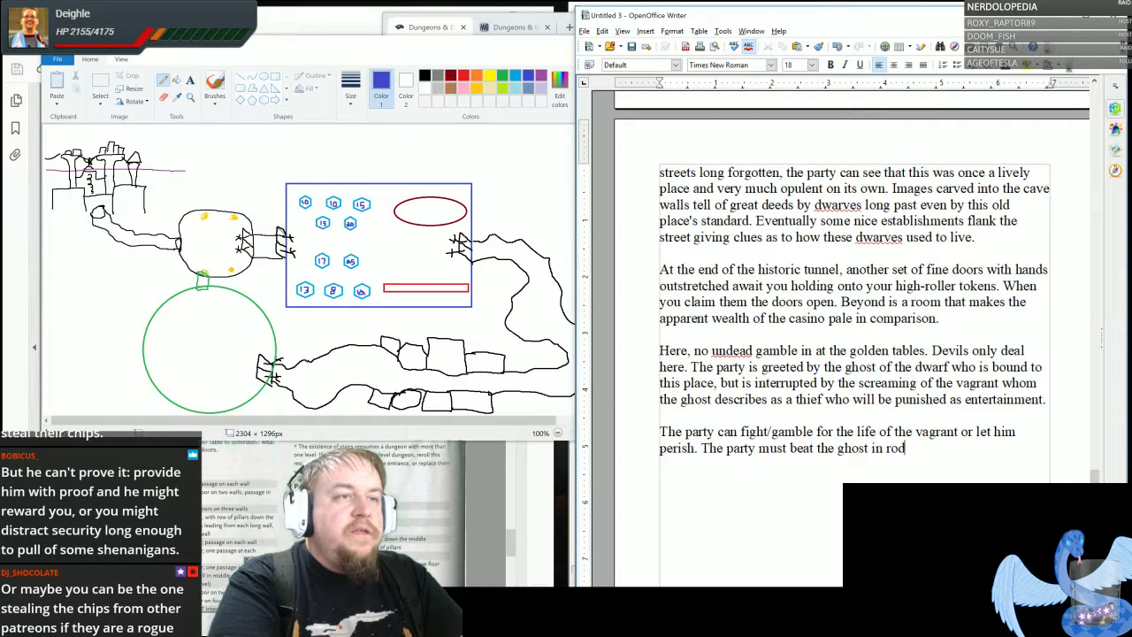
key(BackSpace)
key(BackSpace)
key(BackSpace)
key(BackSpace)
key(BackSpace)
text(order to free)
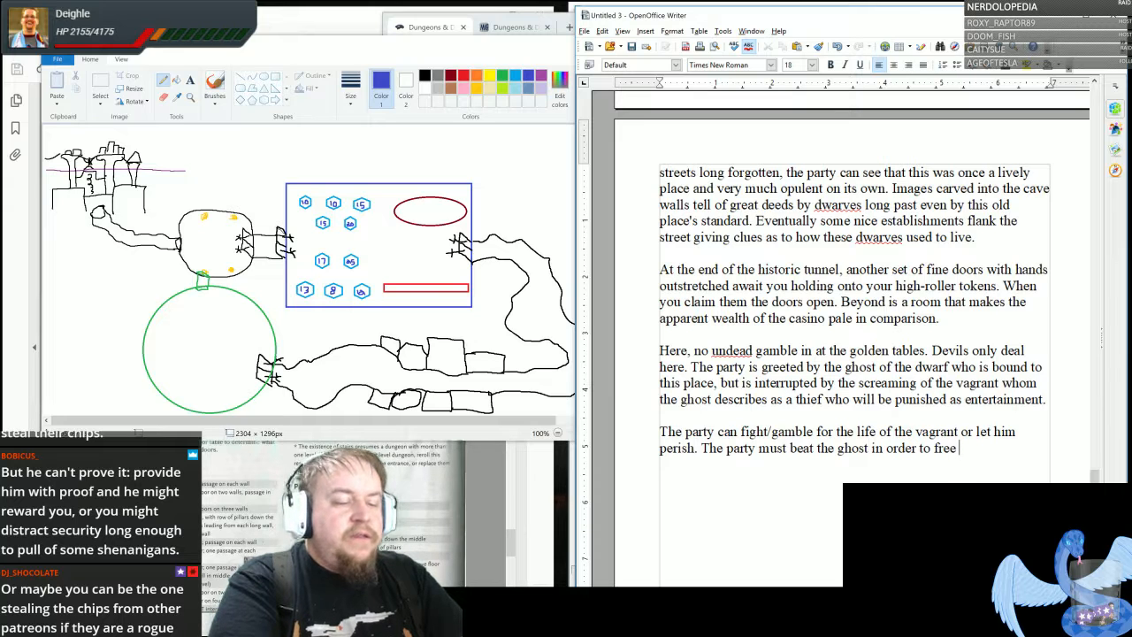
text( the vagrant and t)
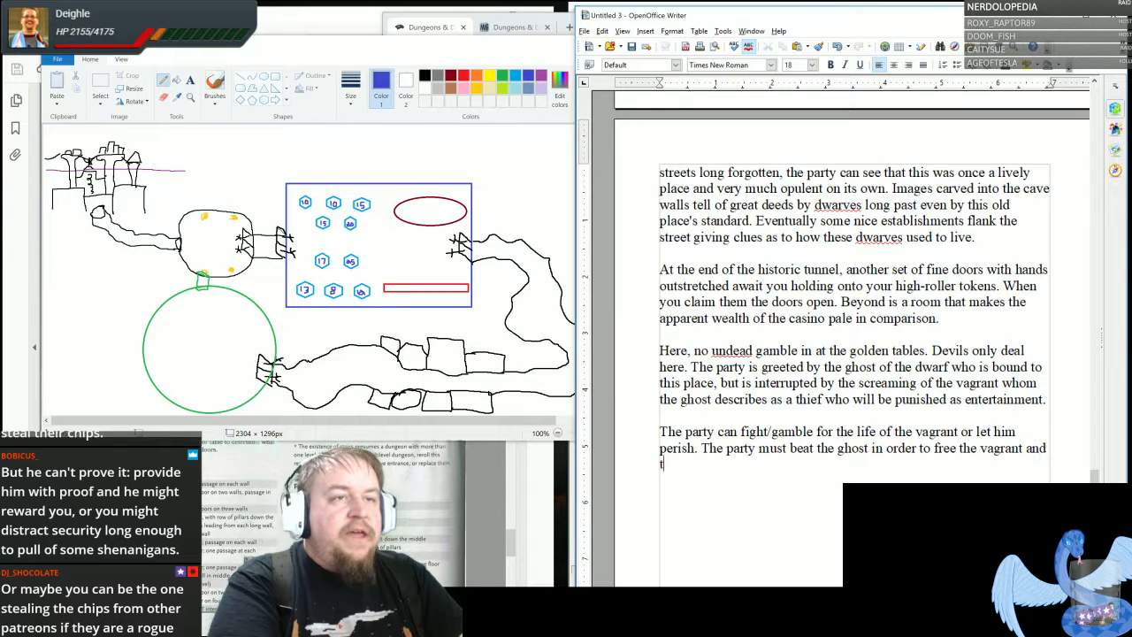
text(hemselves. T)
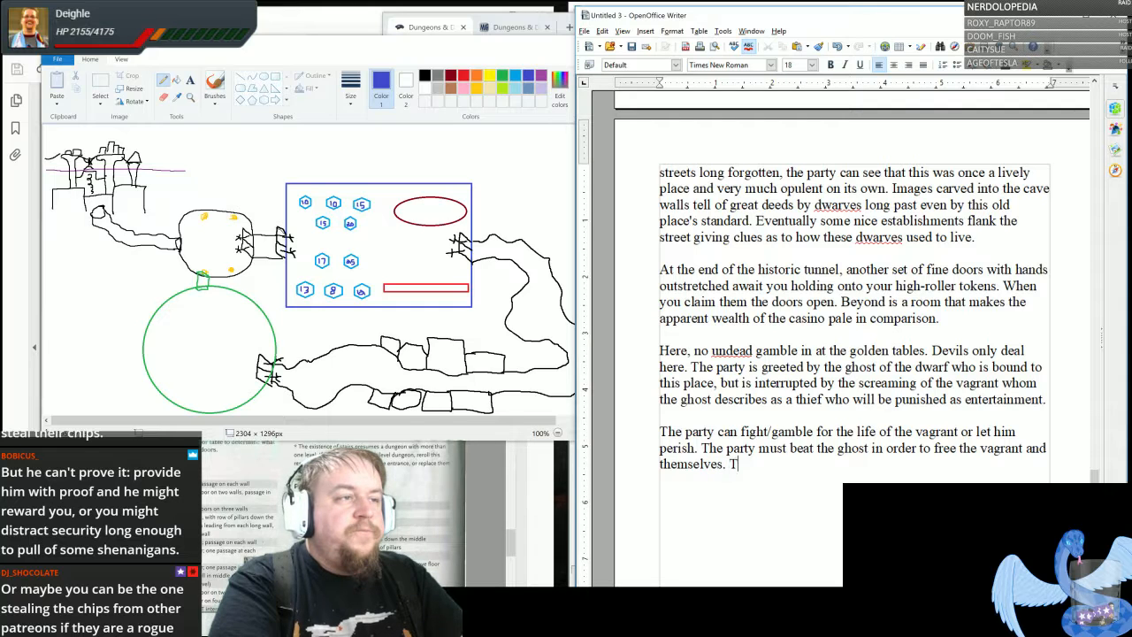
text(he devils all )
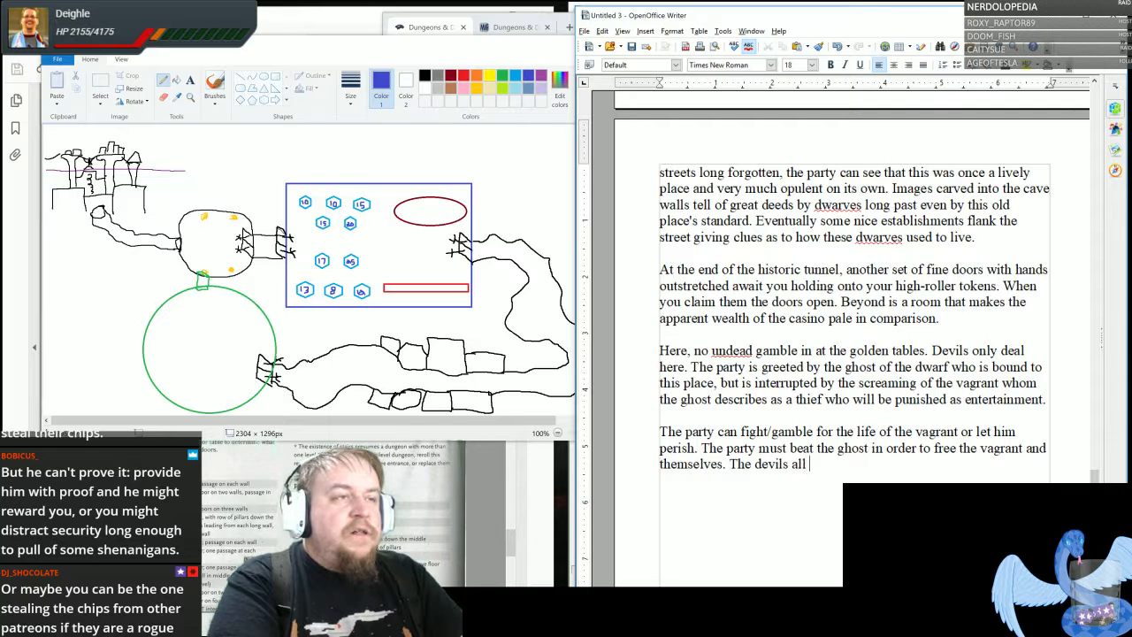
text(gather around )
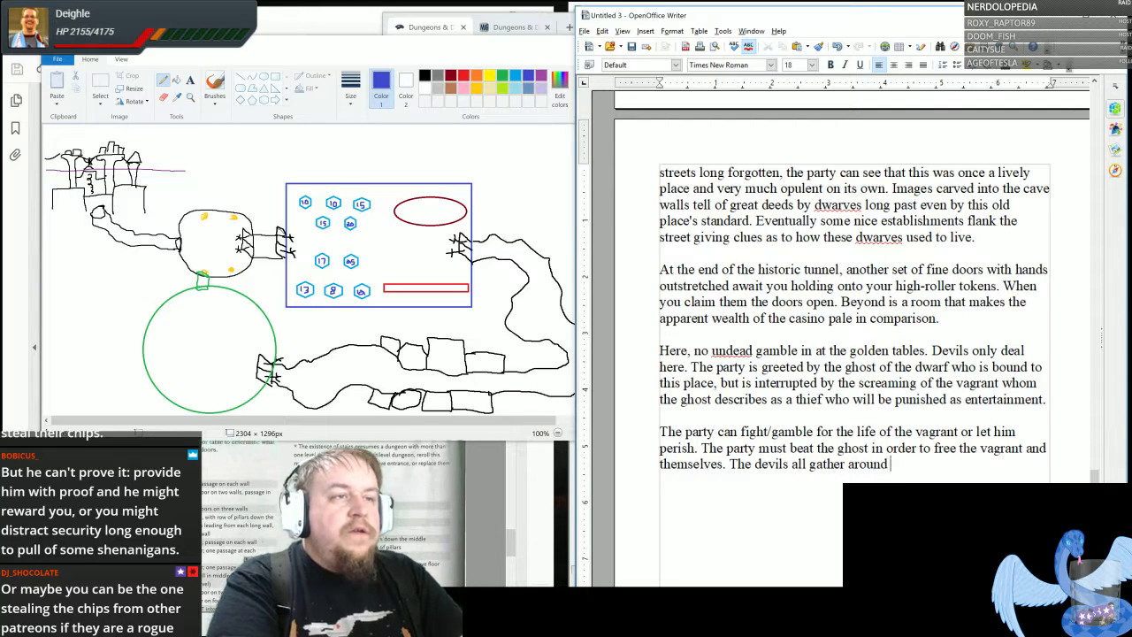
text(the arena and)
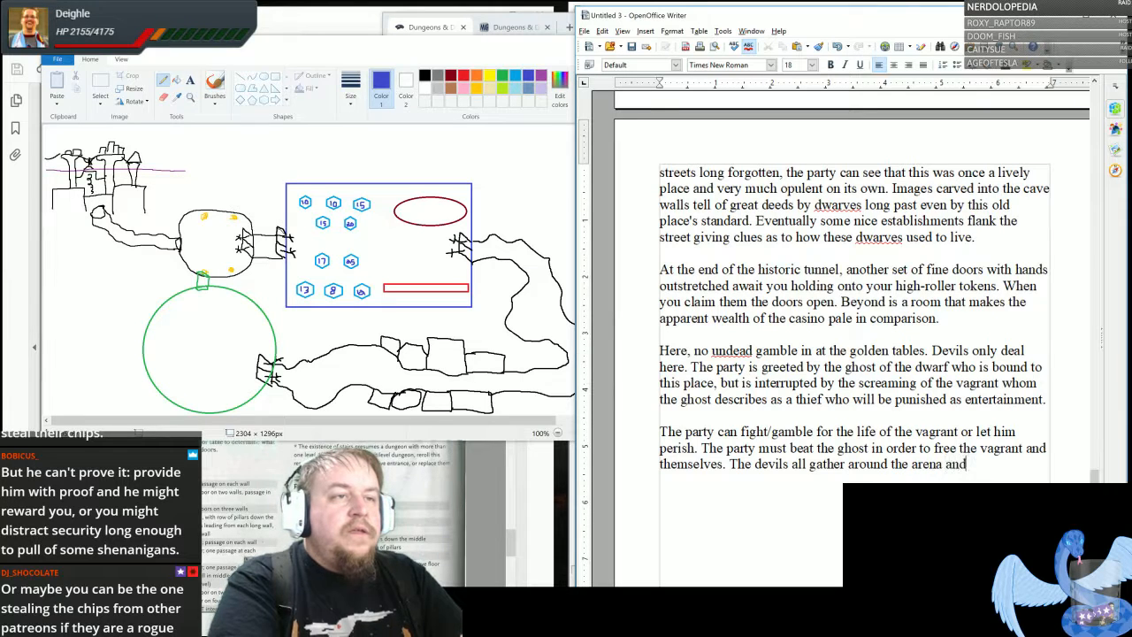
text( place bets )
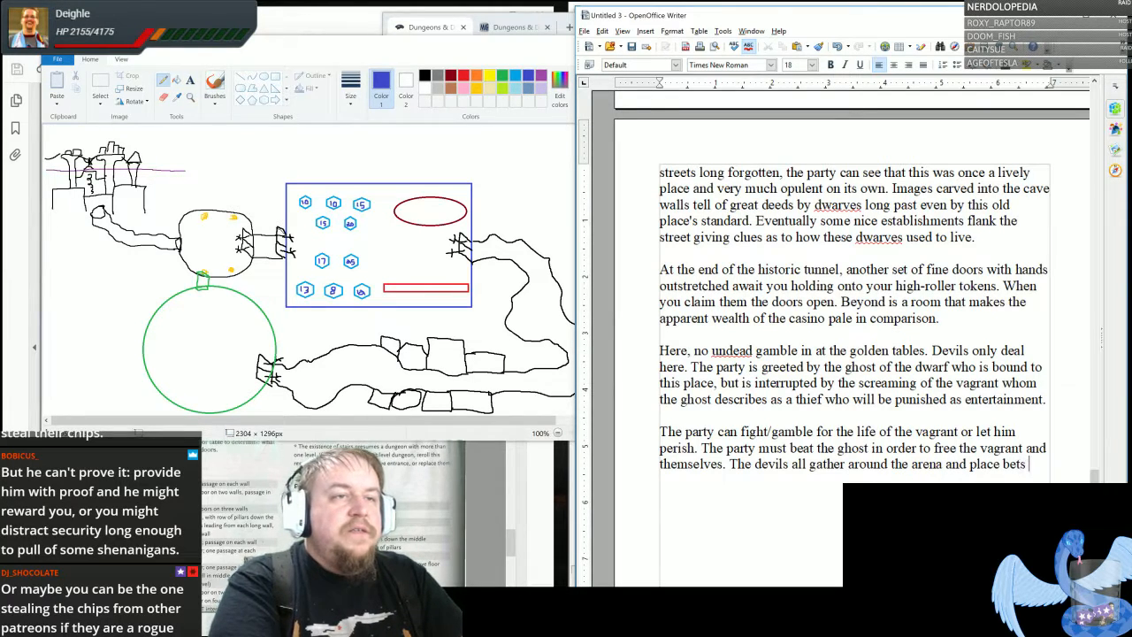
text(on who will wi)
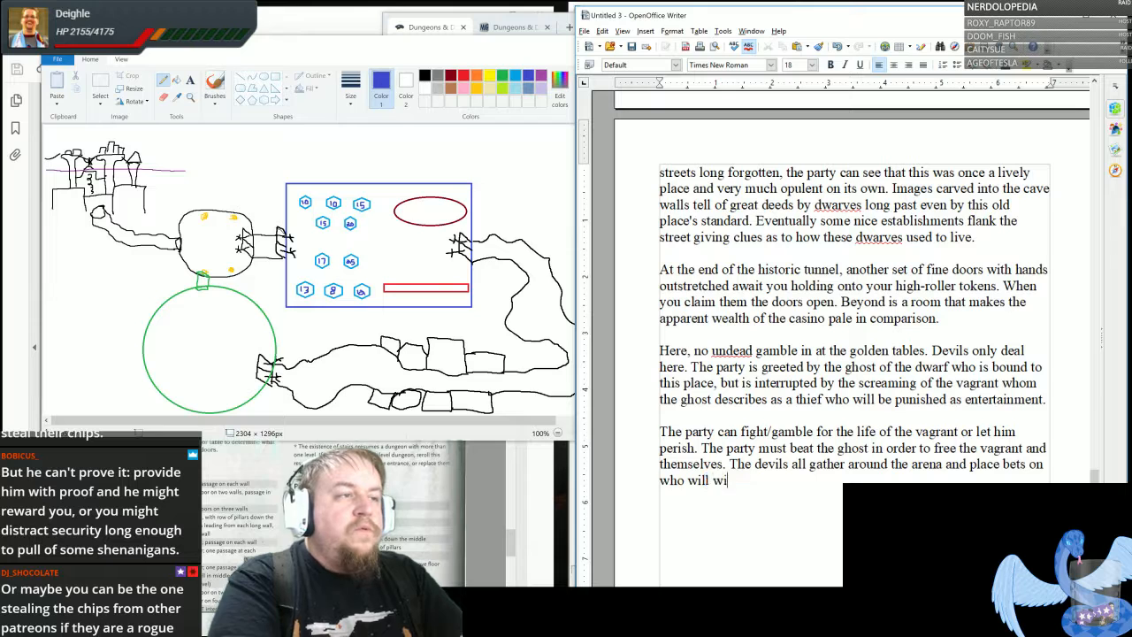
text(n a)
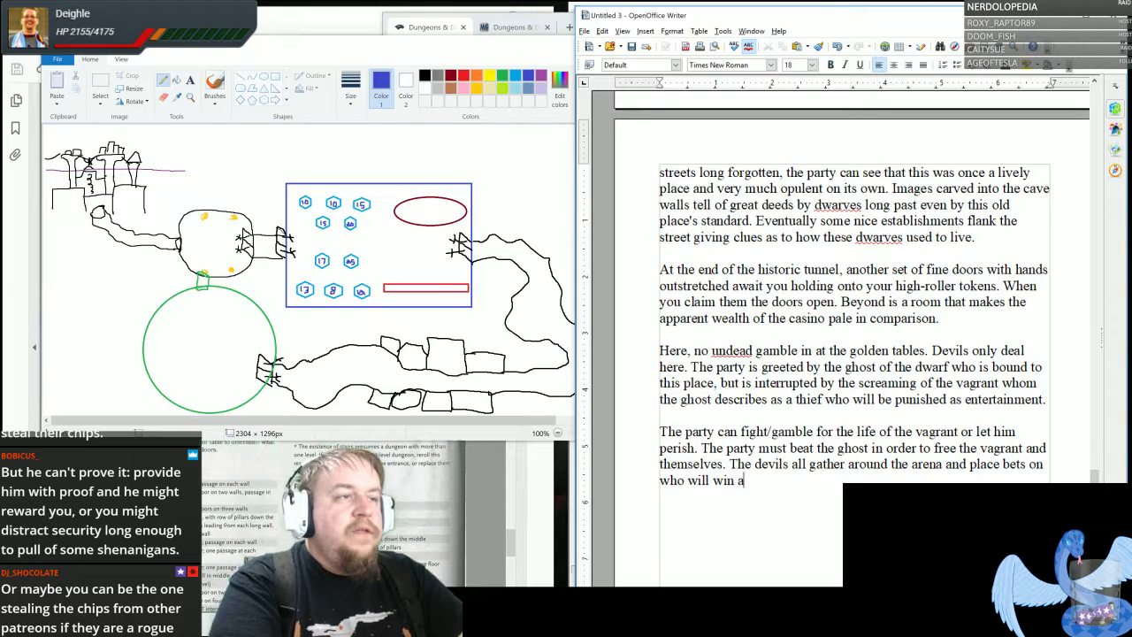
text(s a loss)
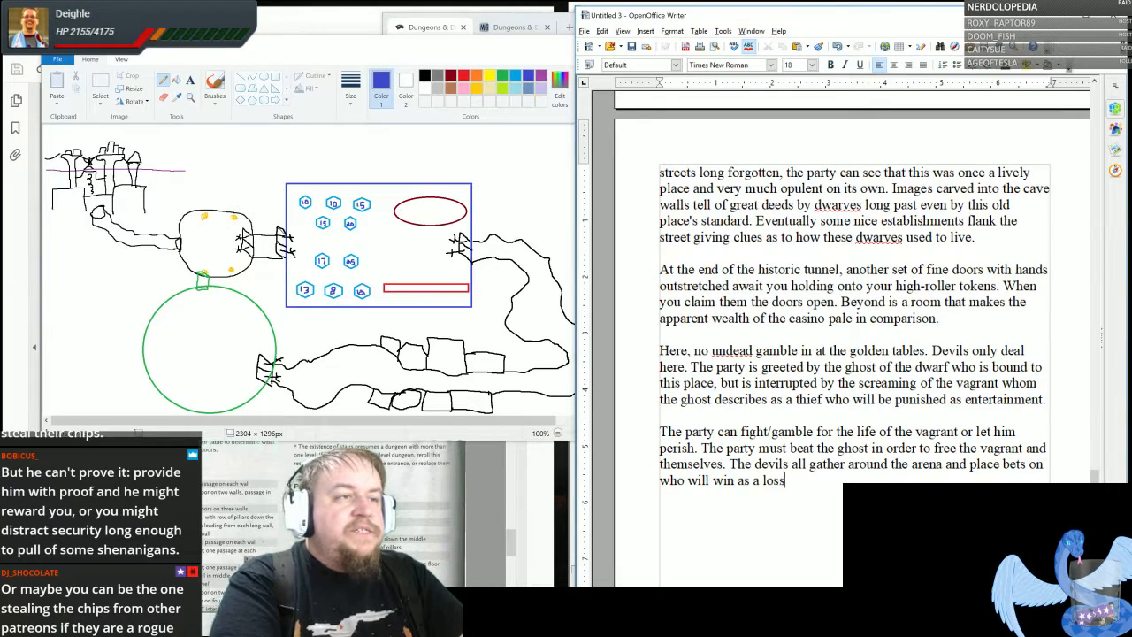
text( by either t)
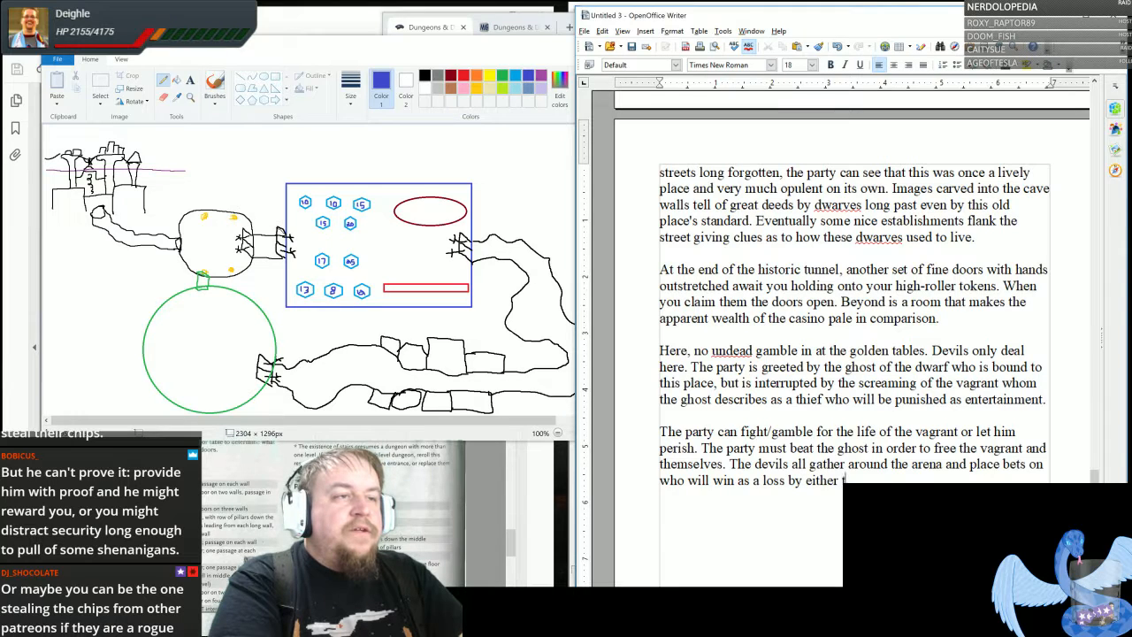
text(he party or the ghost)
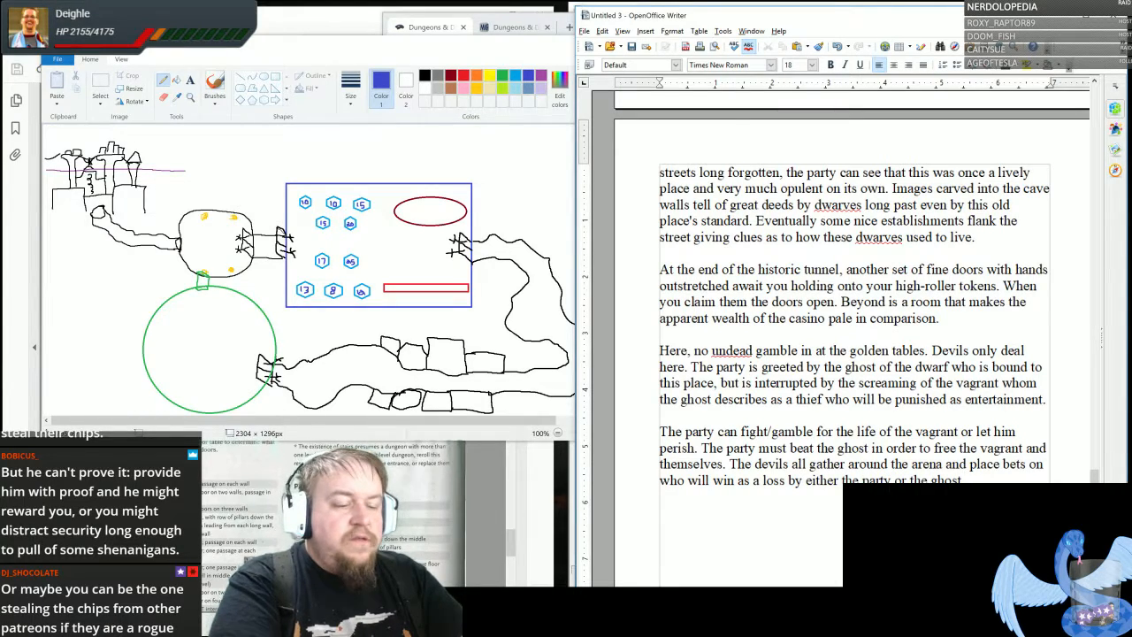
text( will not th)
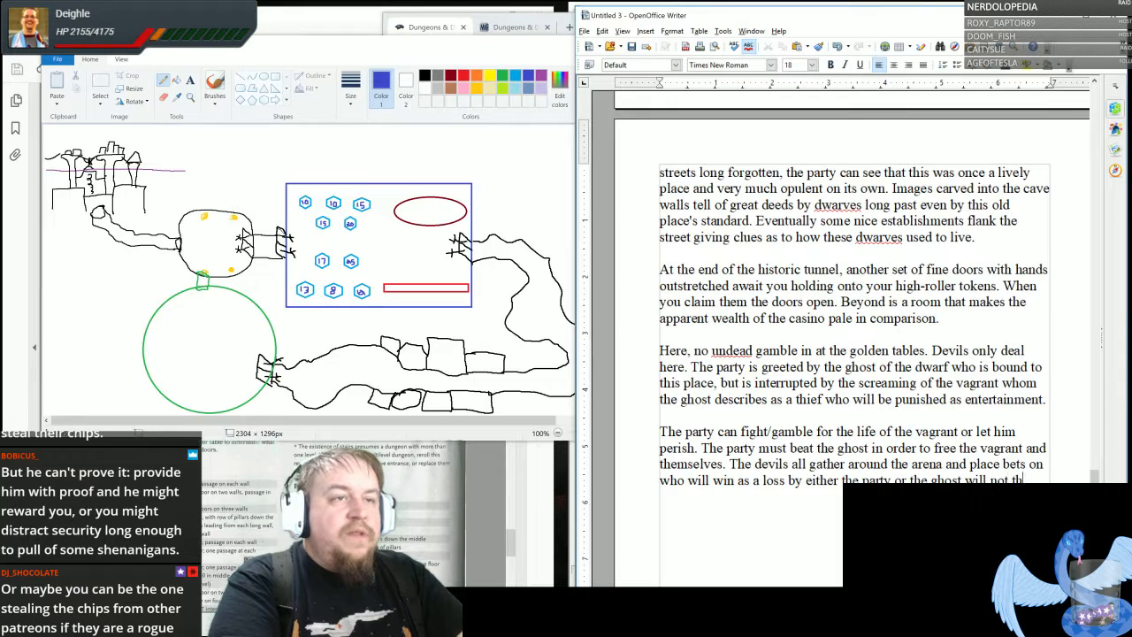
text(in their n)
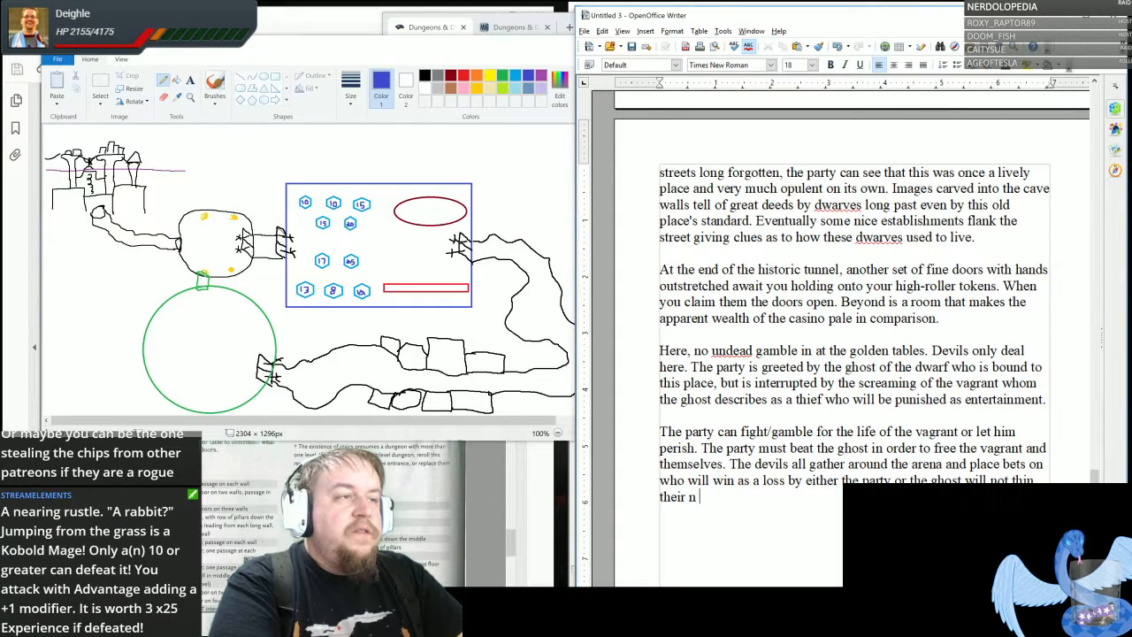
text(umbers)
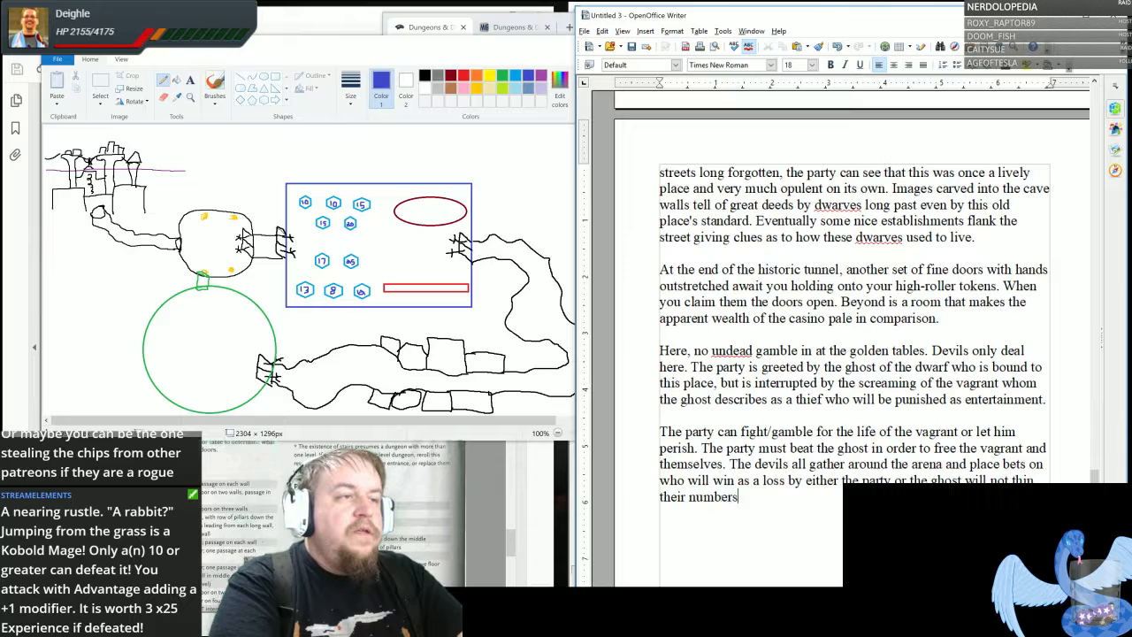
text( and only serve to)
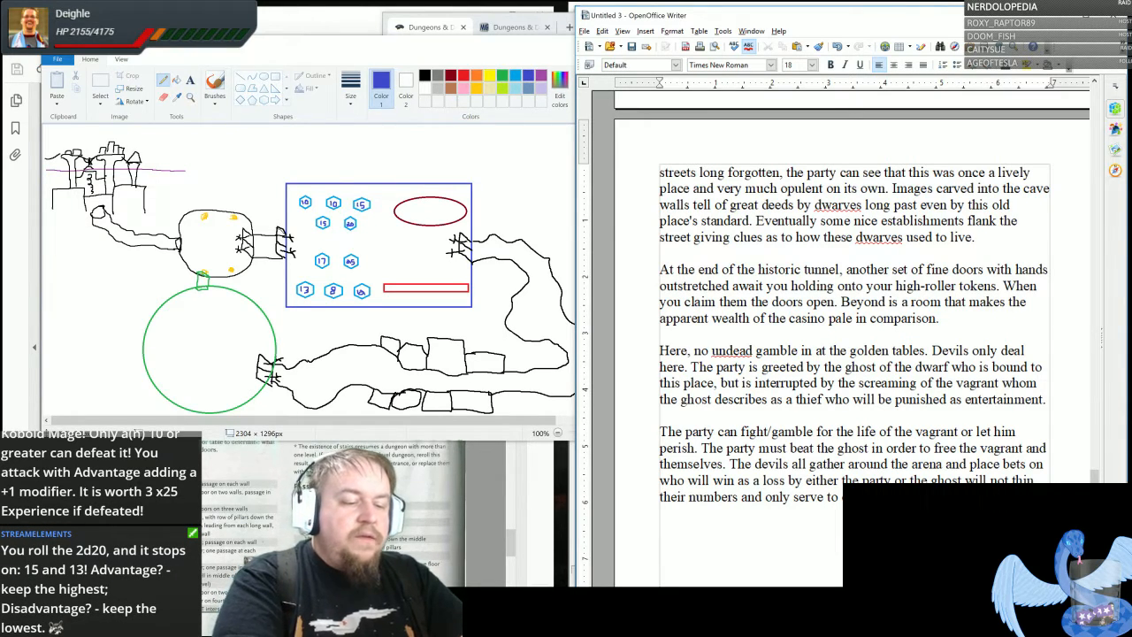
- Start a new paragraph below with the placeholder "[INSERT BIG SET PIECE FIGHT HERE]"
key(Return)
key(Return)
text([IN)
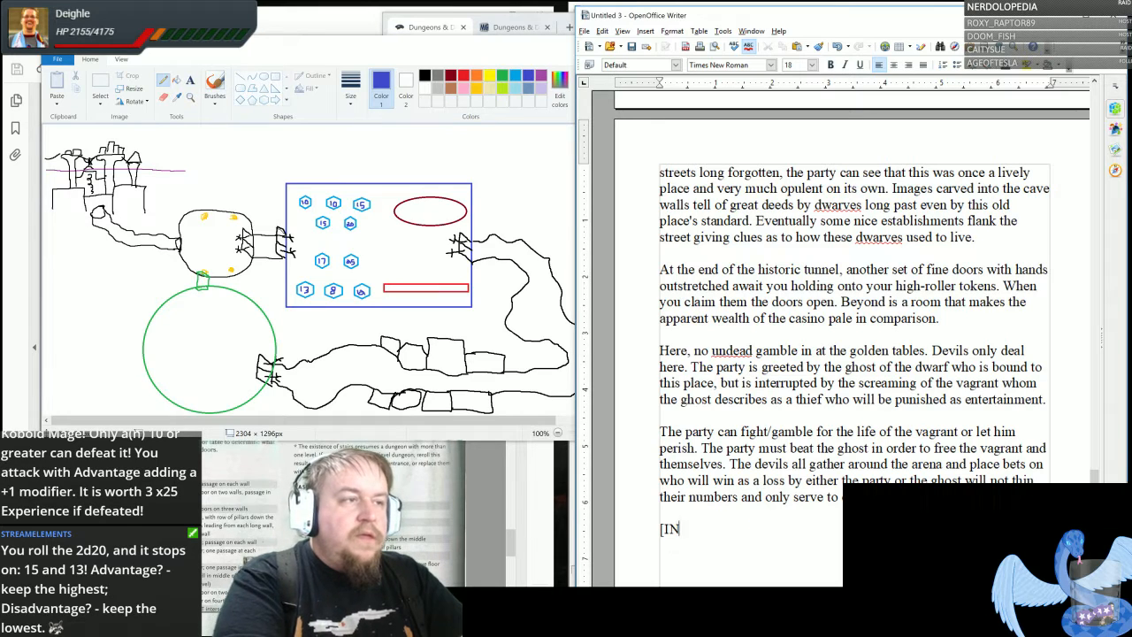
text(SERT BI)
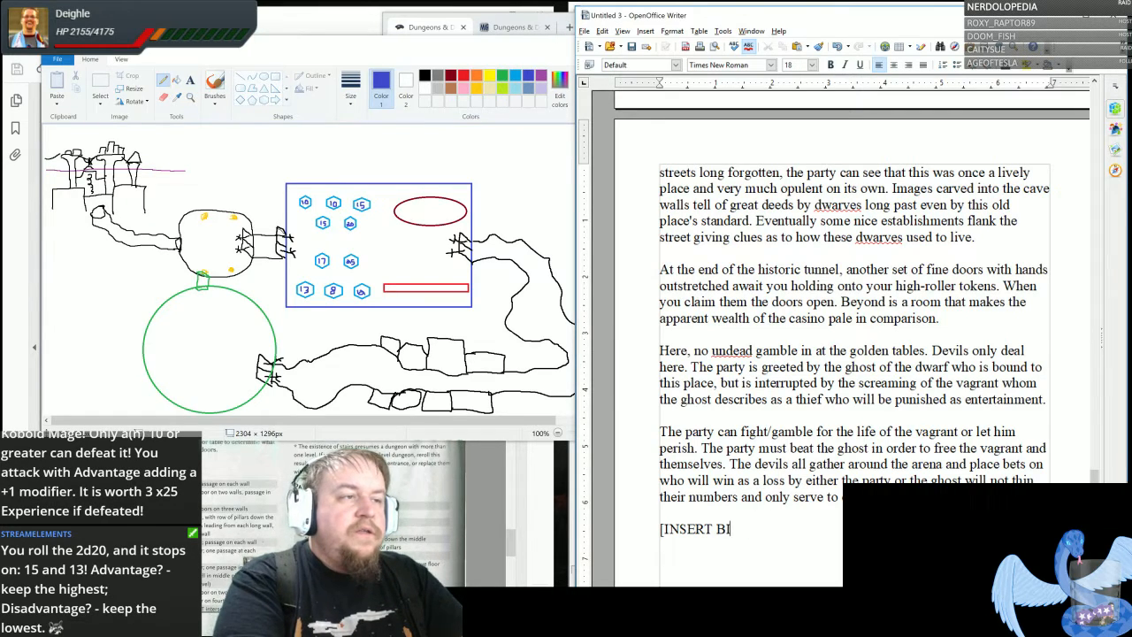
text(G SET PIECE FIGH )
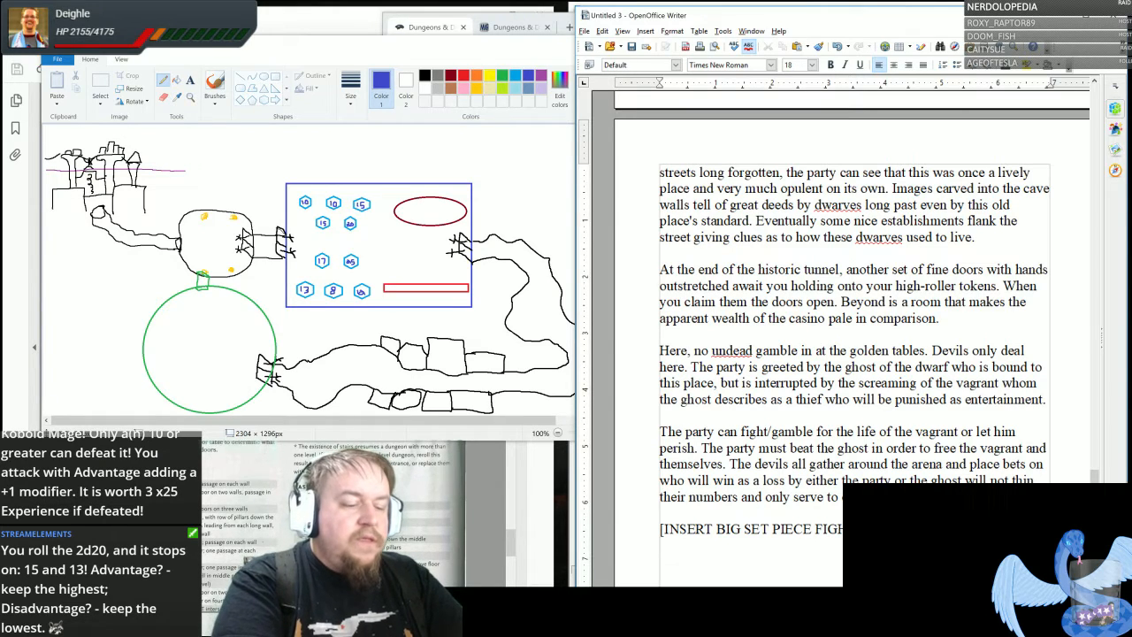
text(Appropriate)
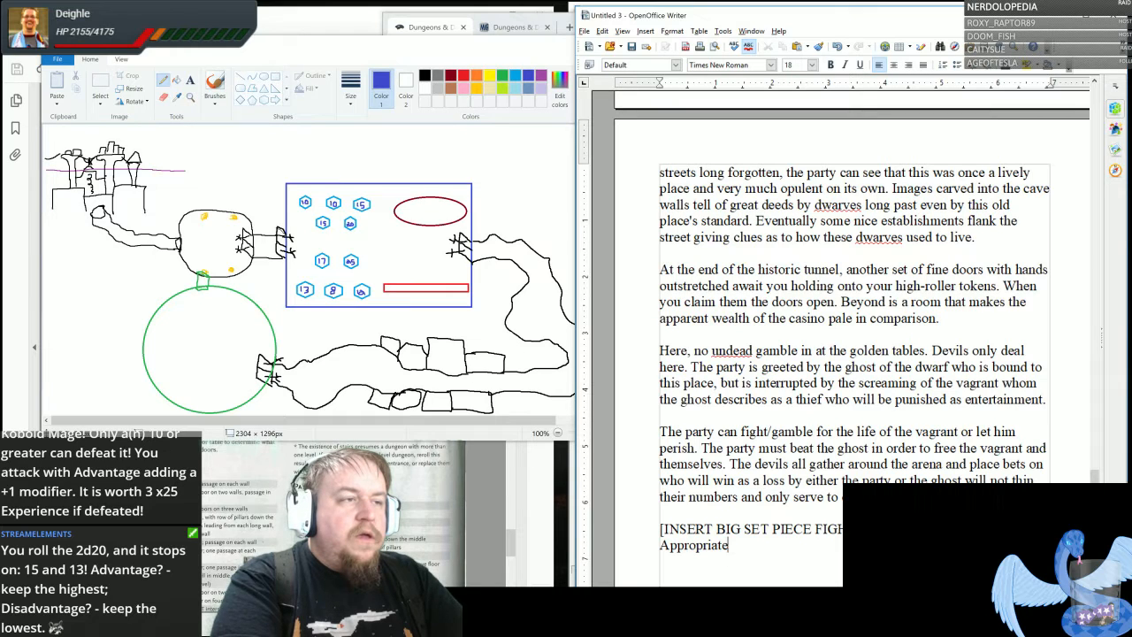
text(ly challenging CR )
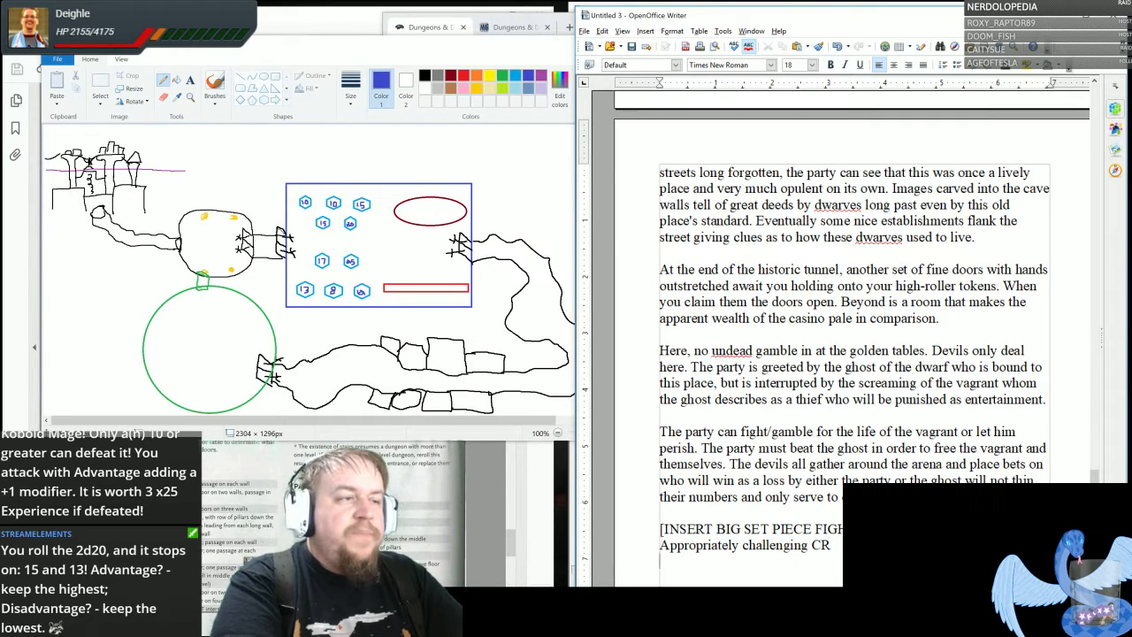
text(Stage hazar)
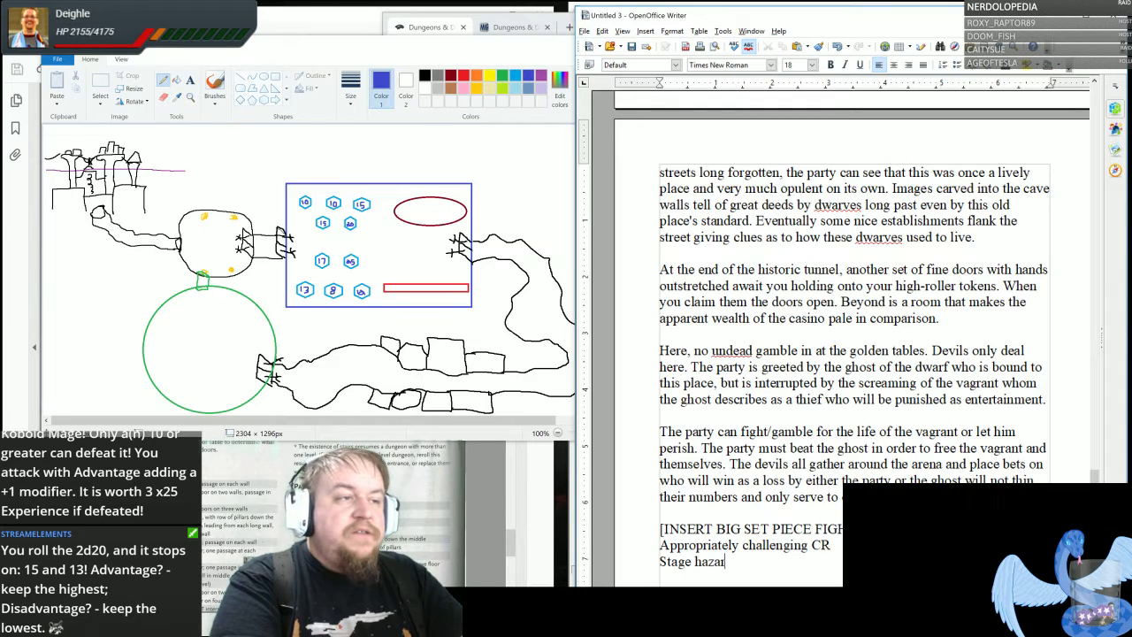
text(ds)
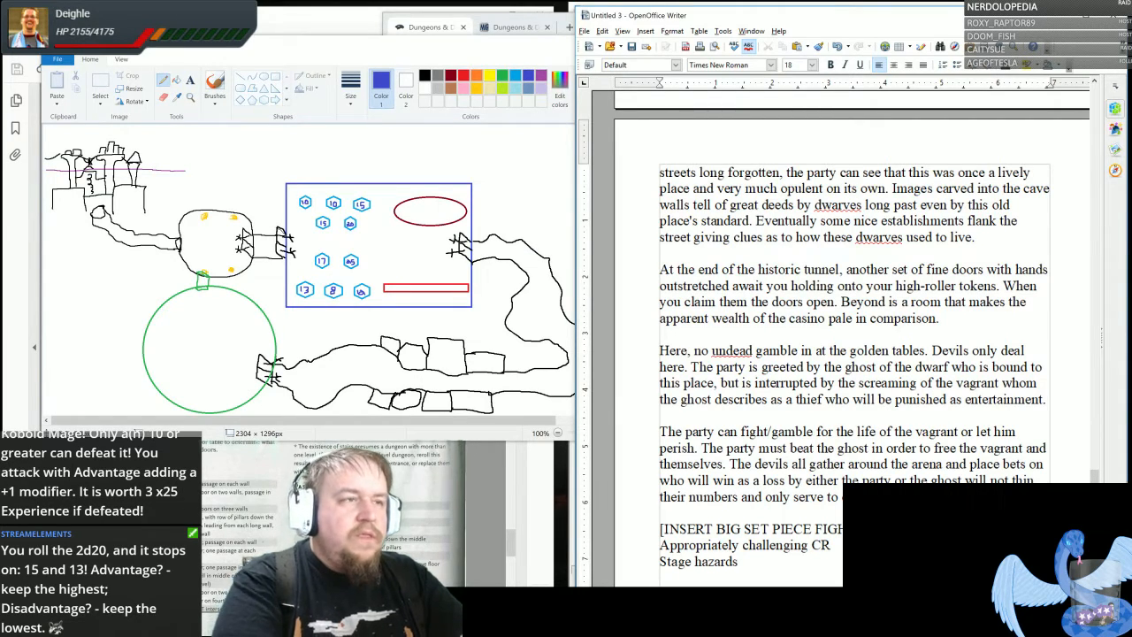
- Add the line "Rewards for those who discovered information prior" to the set piece fight list
key(Return)
scroll(853, 337, down, 3)
text(Rea)
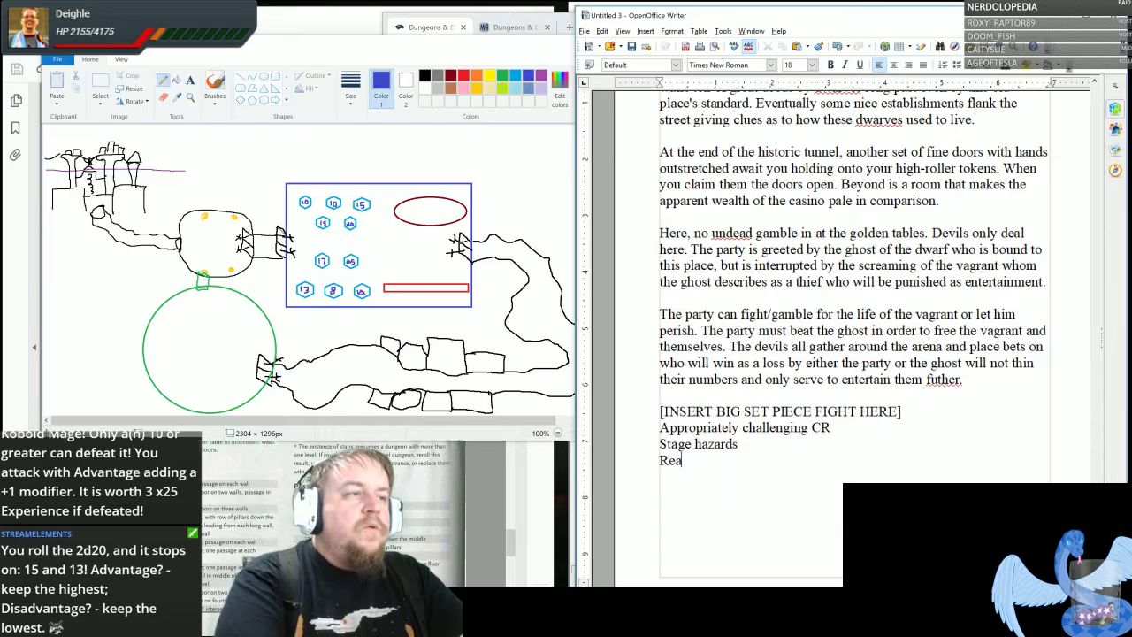
key(BackSpace)
text(wards for thos)
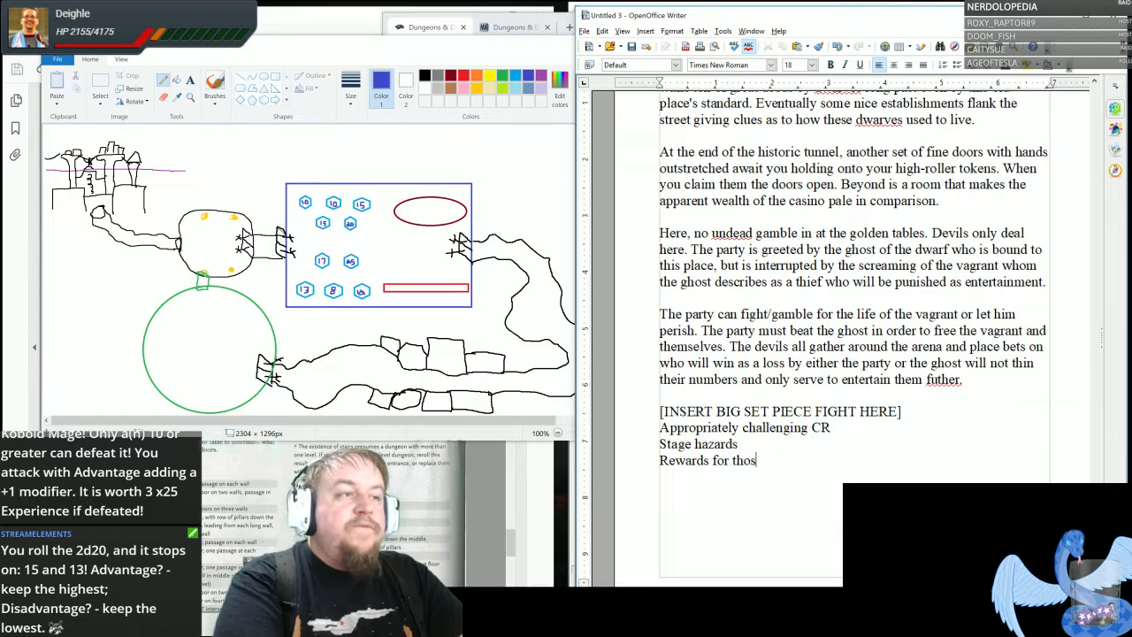
text(e who discovere)
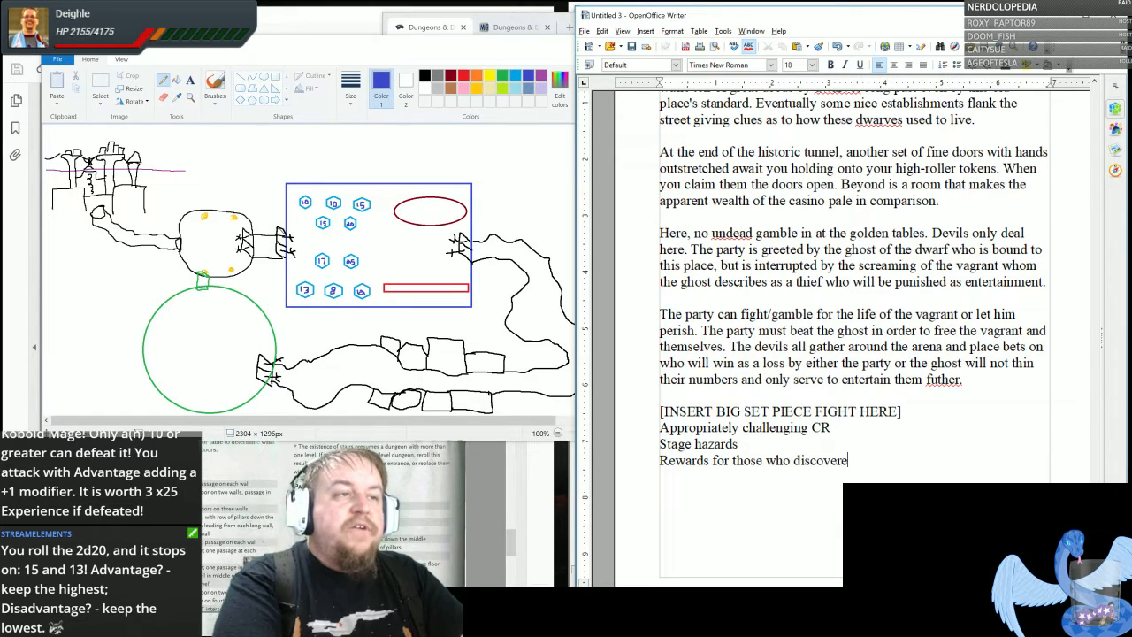
text(d information pr)
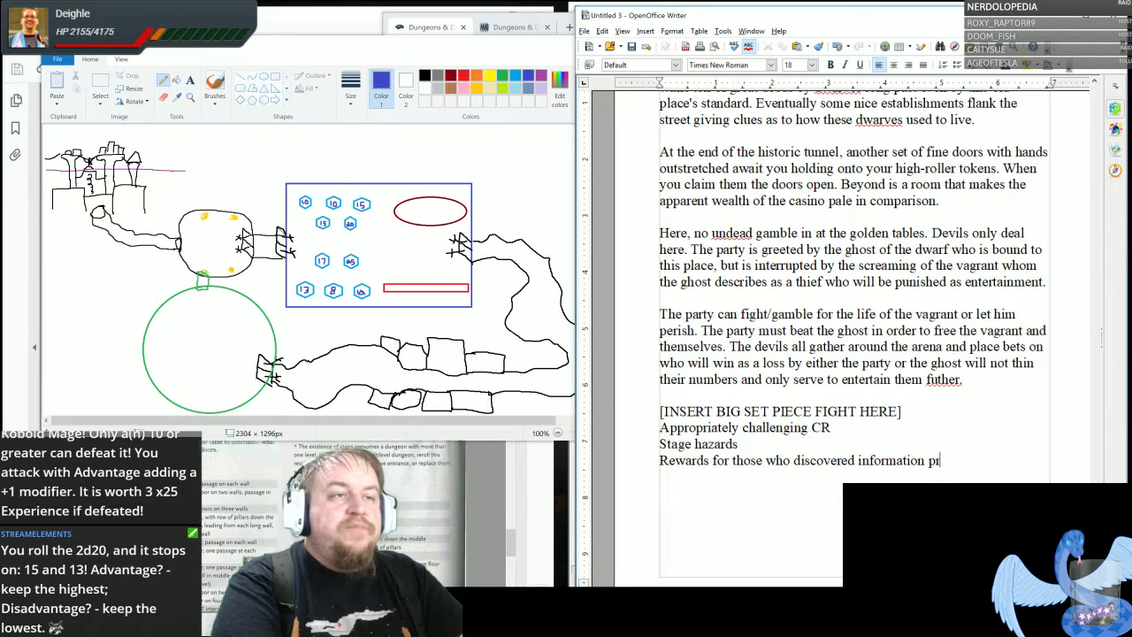
text(ior)
- Add the line "Rewards for those who use their high-roller tokens from before" to the set piece fight list
text(Rewards for thos)
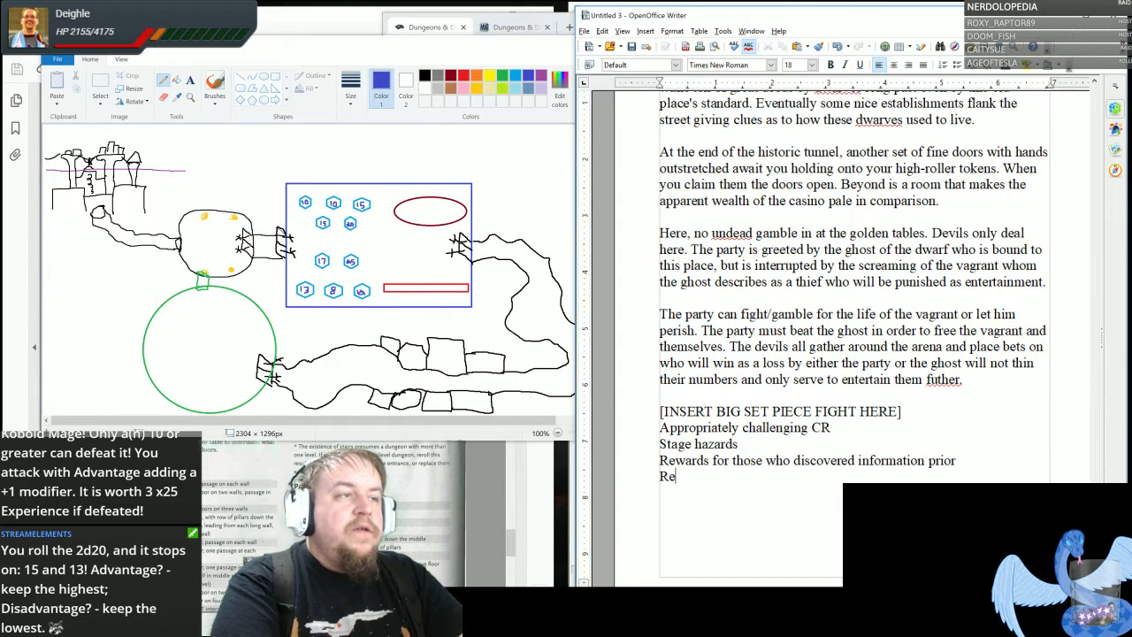
text(e wh)
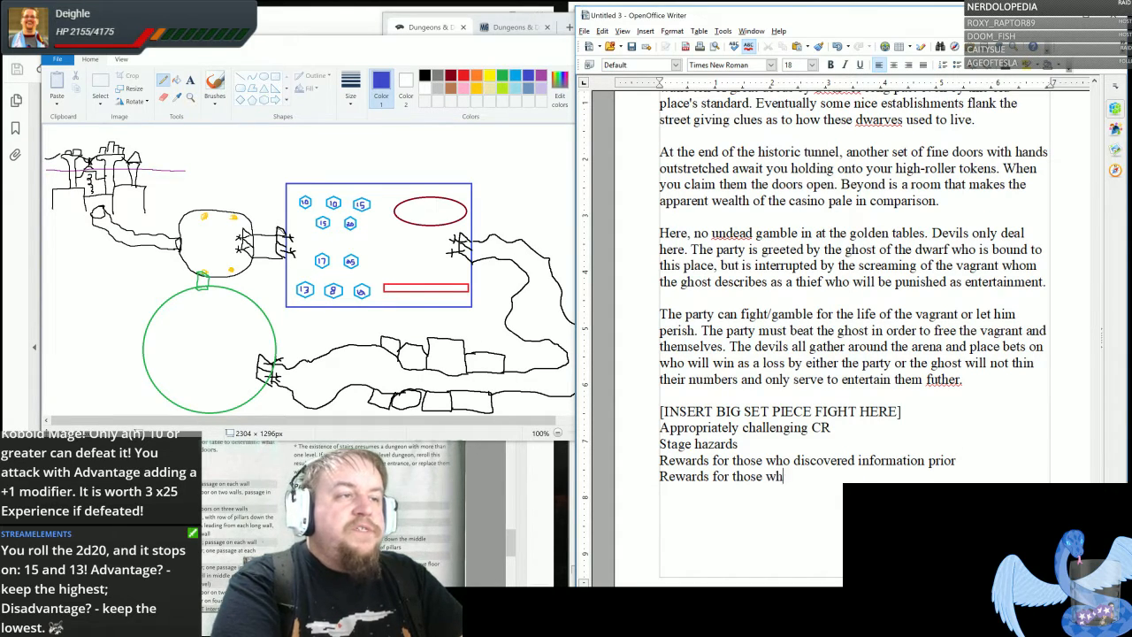
text(o use their high-roller)
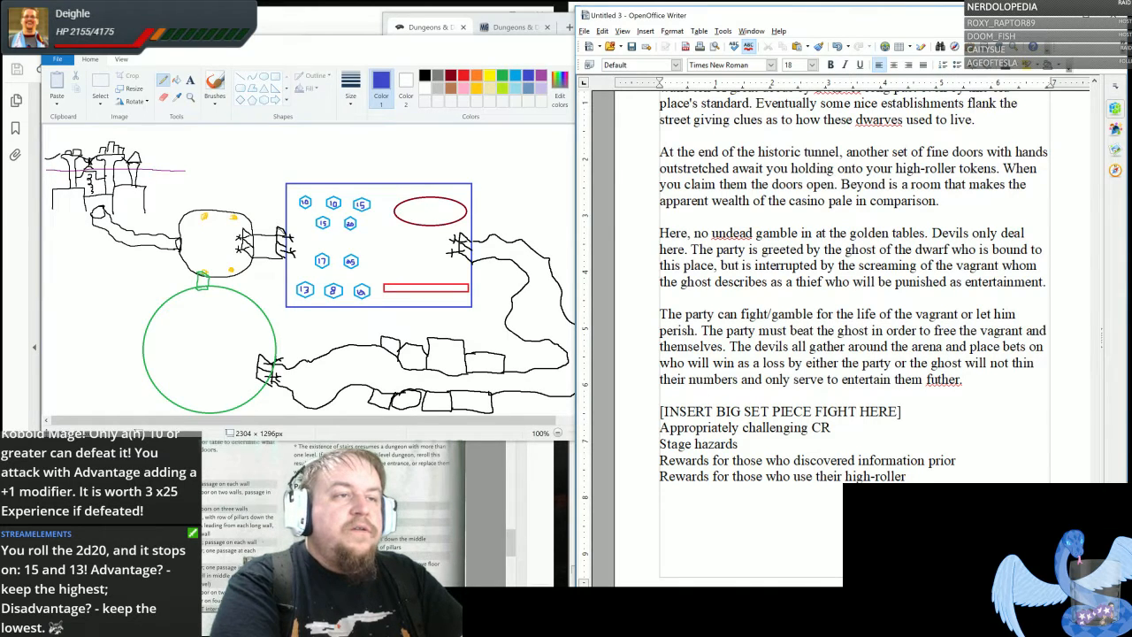
text( tokens)
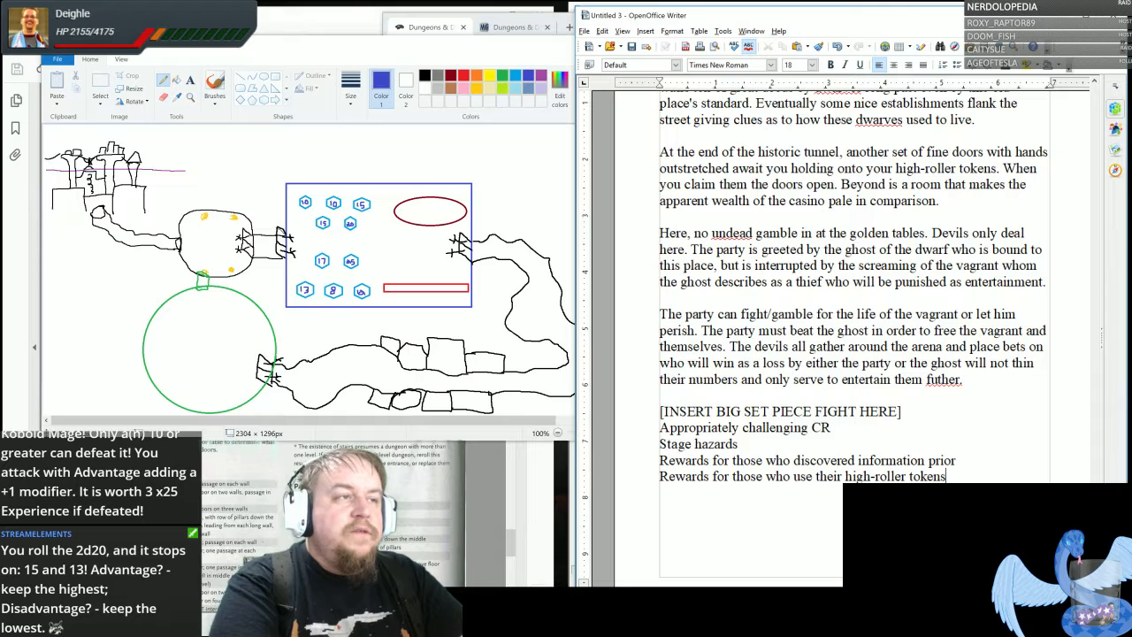
text( from before)
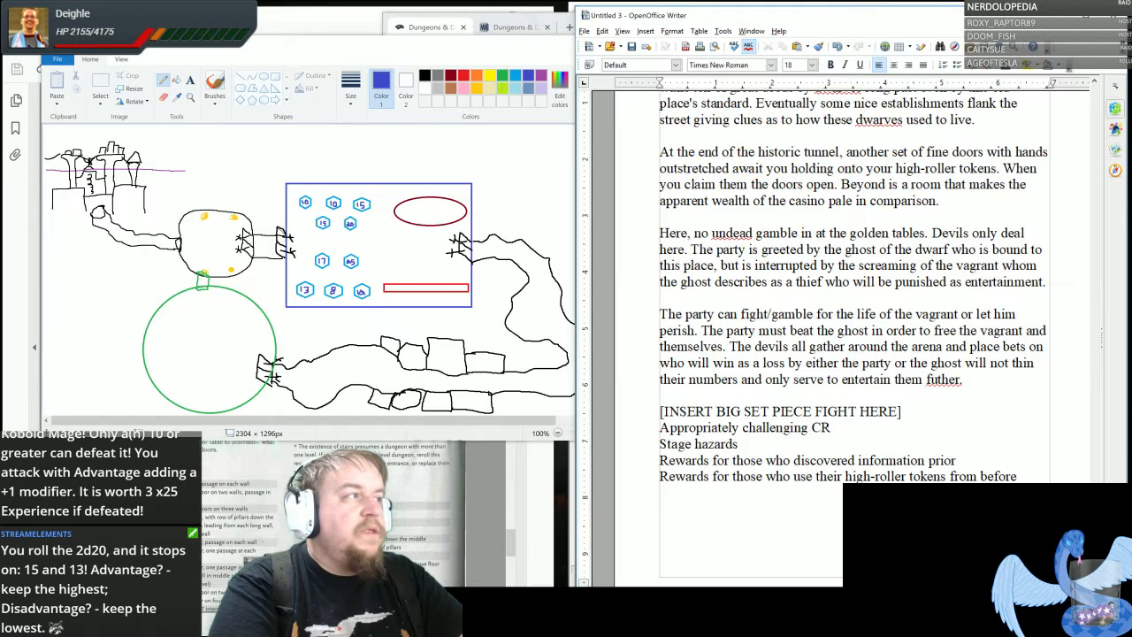
- Start a new paragraph: "Defeat of the ghost shunts everyone still living into “reality” where they stand in the actual condition of the place they once were."
key(Return)
key(Return)
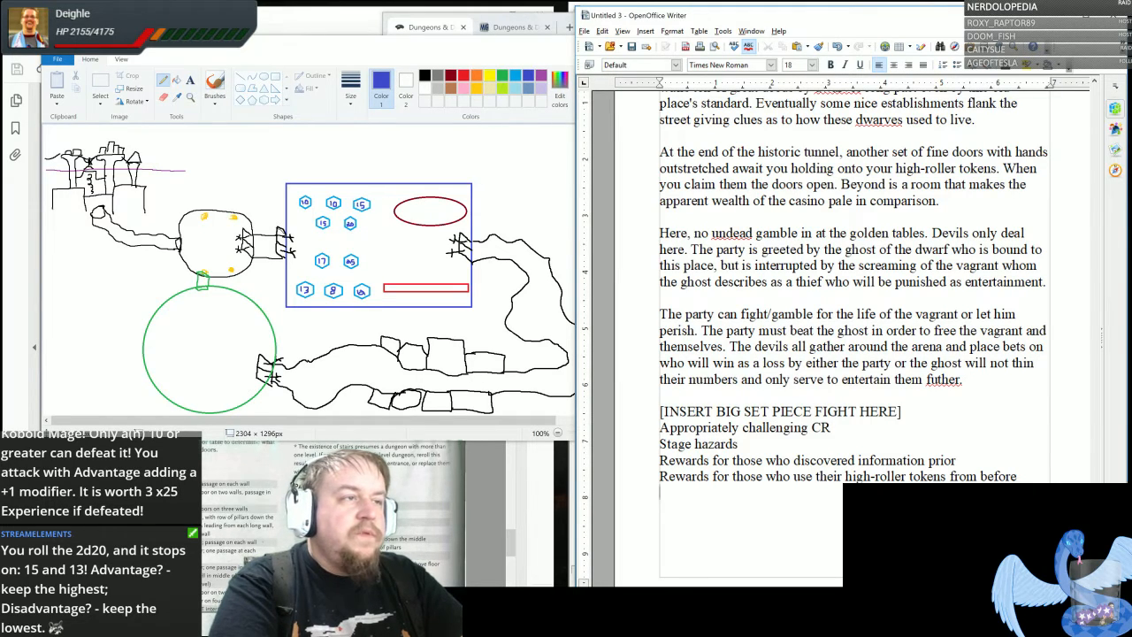
text(Defa)
text(eat of the ghost )
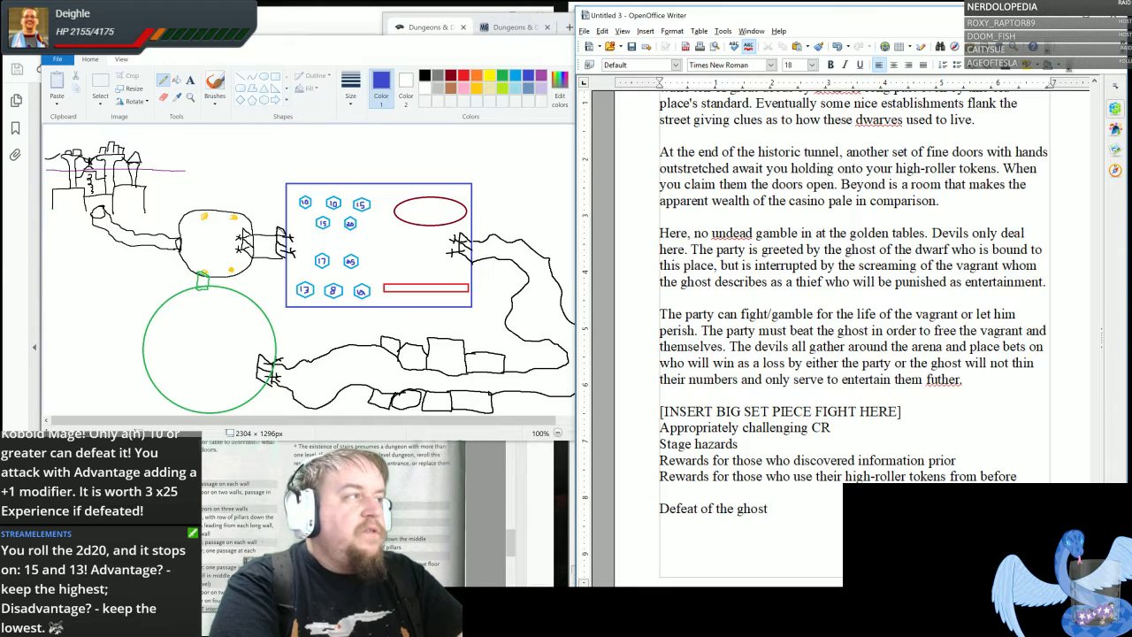
text(sh)
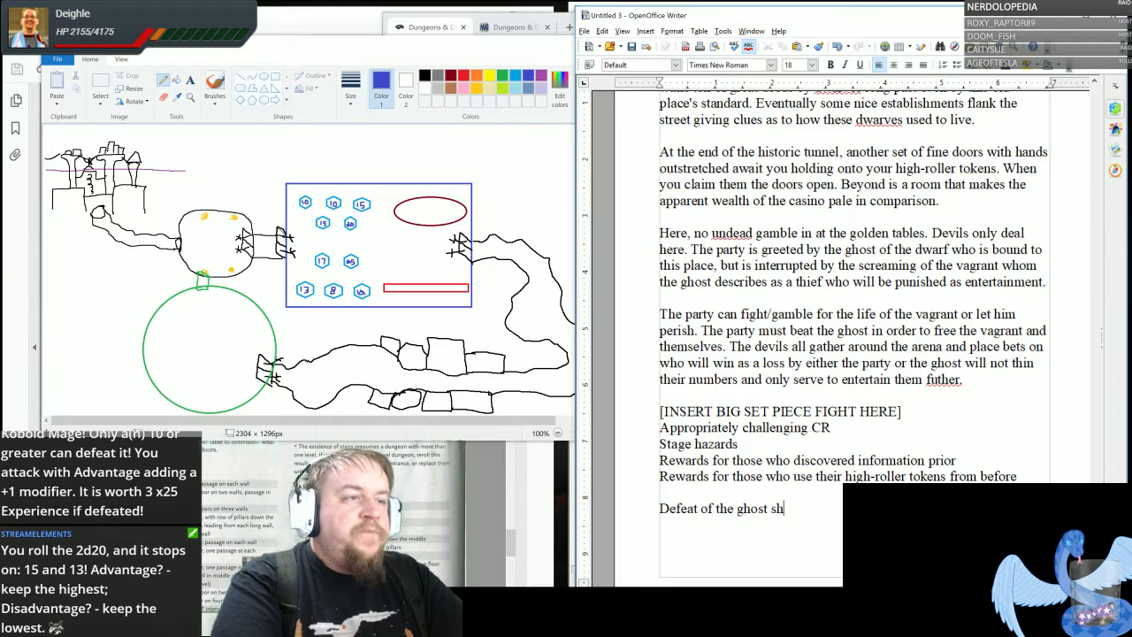
text(unts every)
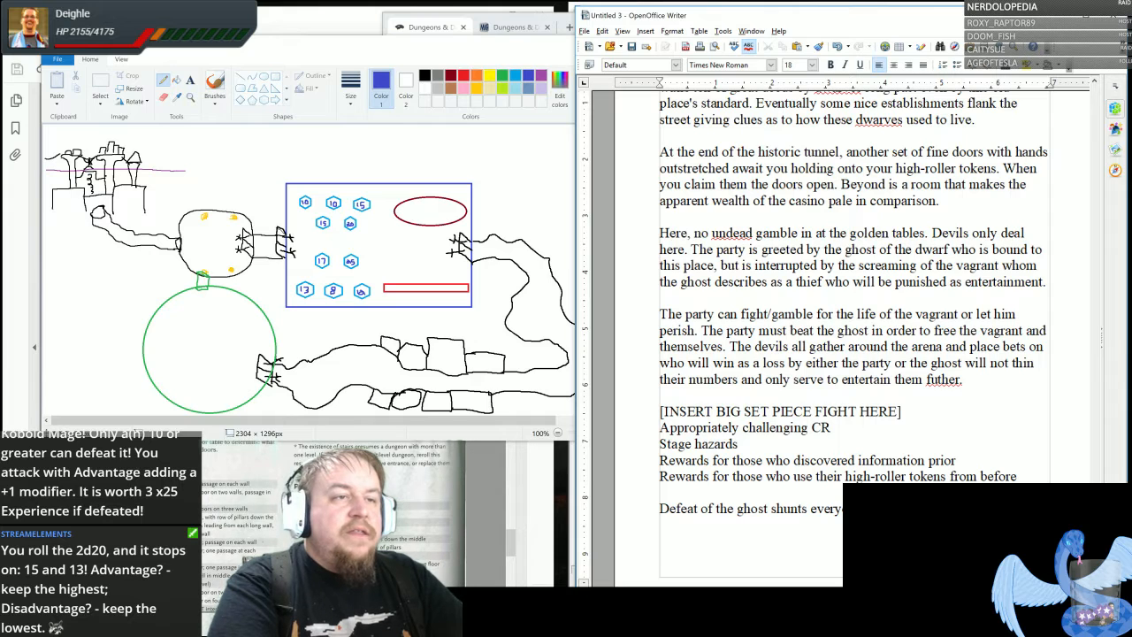
text(they st)
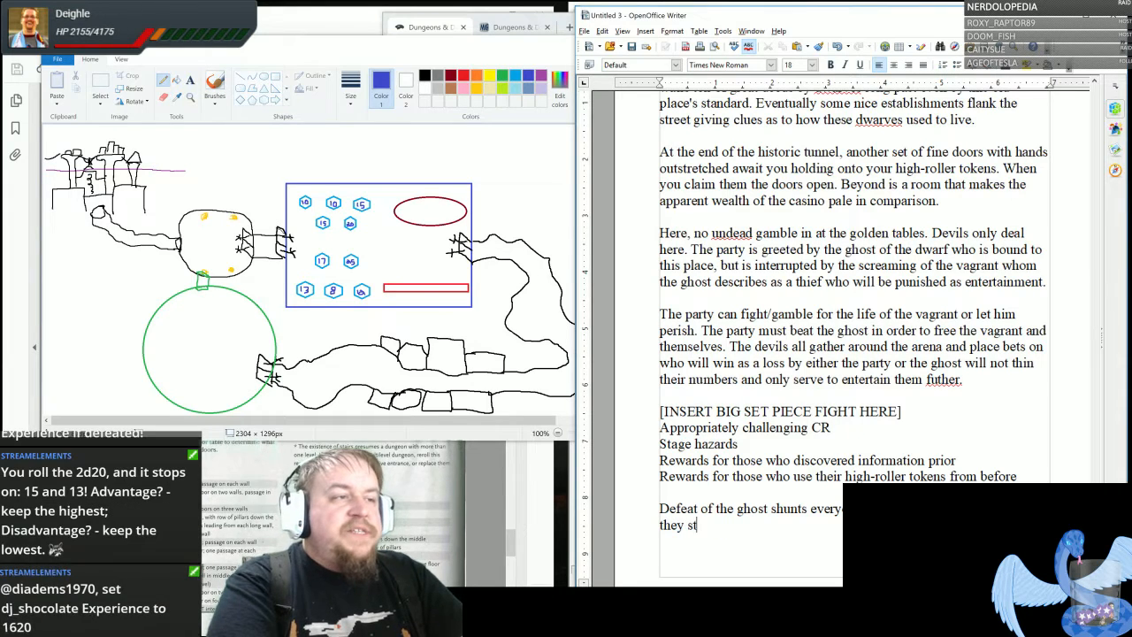
text(and in a)
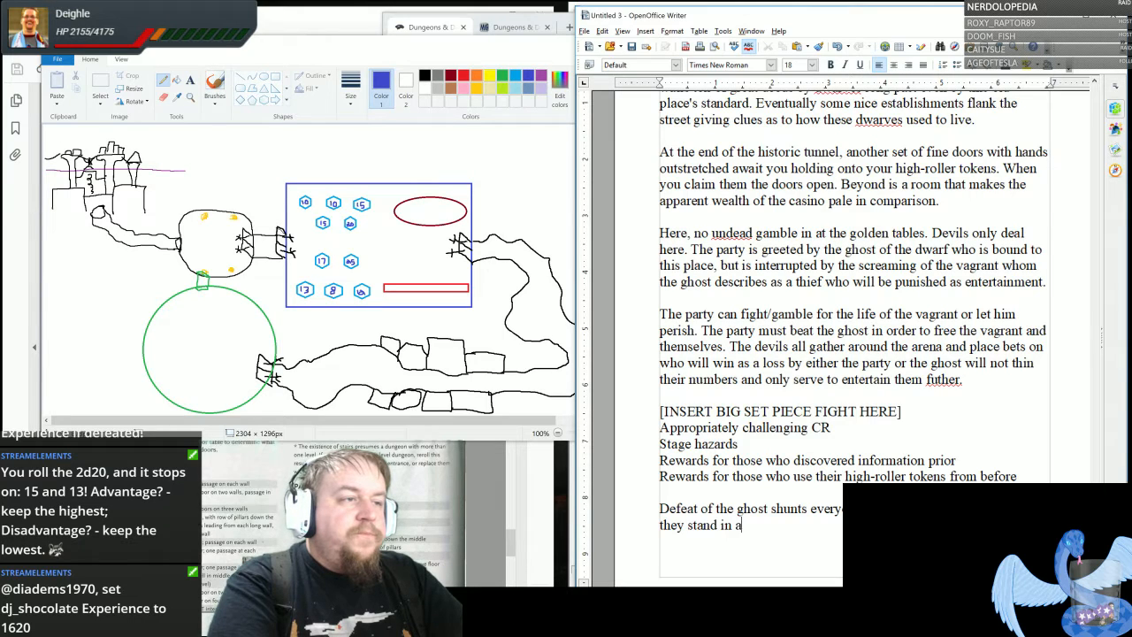
key(BackSpace)
text(the actual condi)
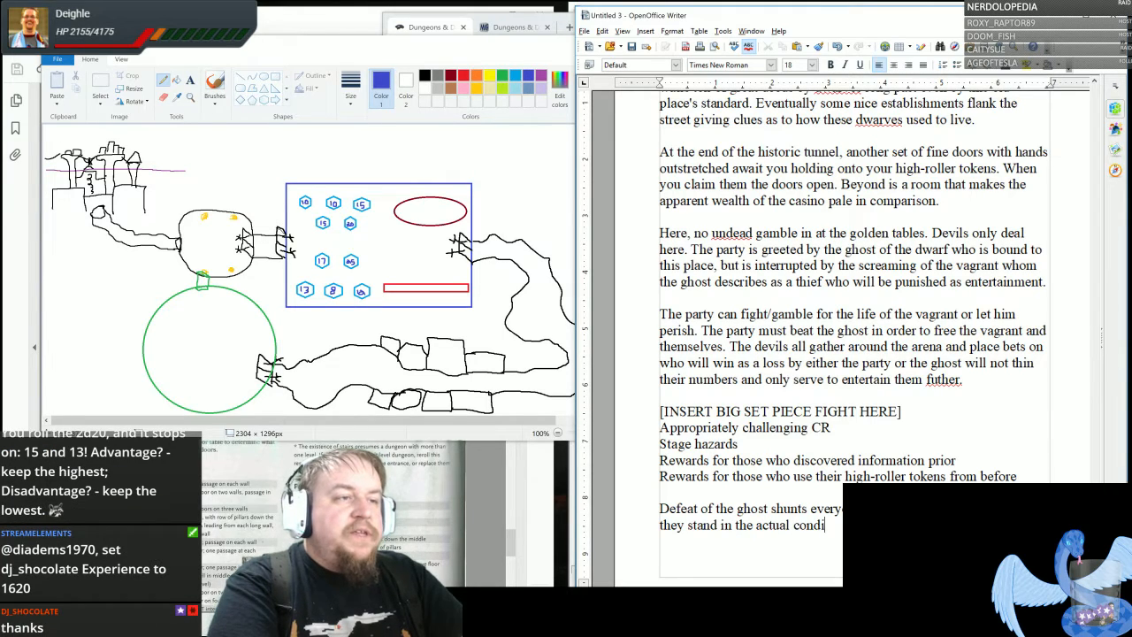
text(tion )
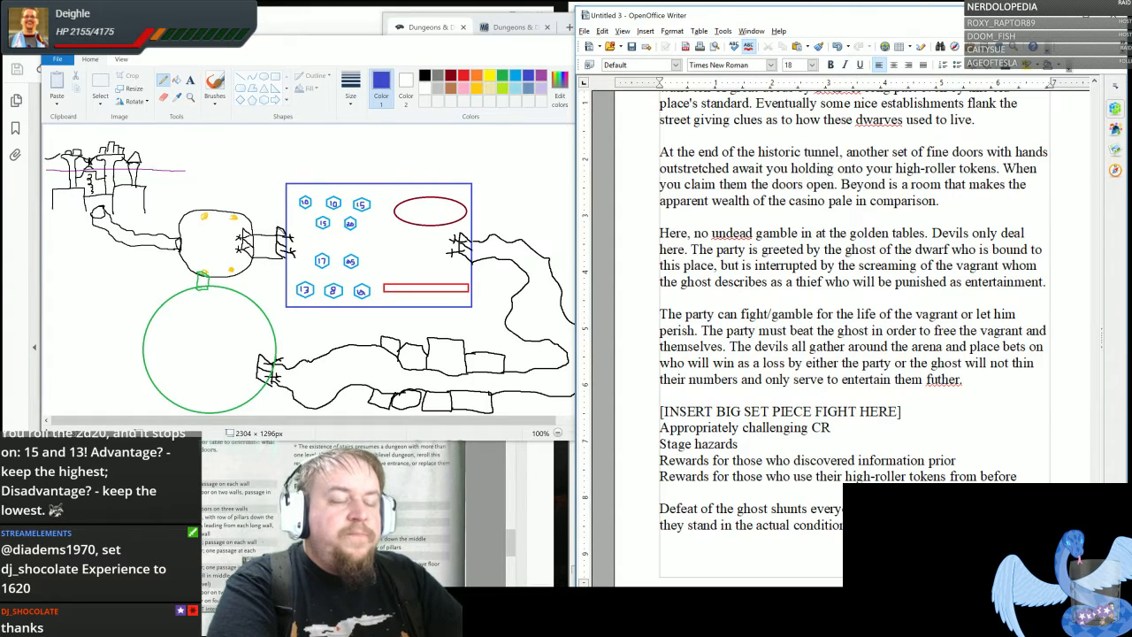
text(Cracked, )
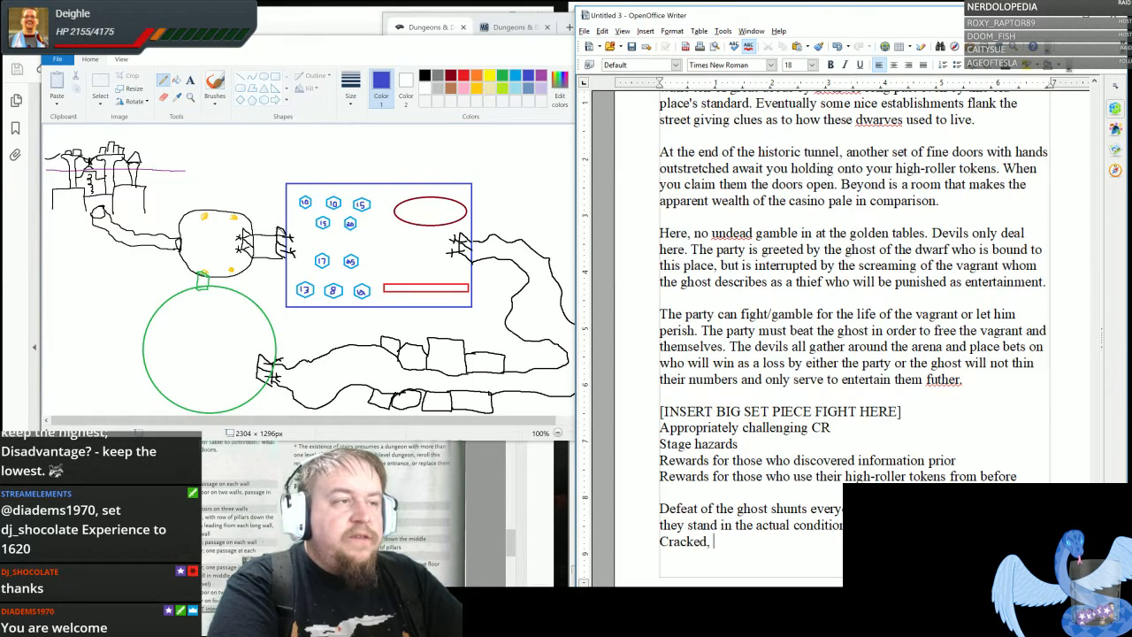
text(dusty, a)
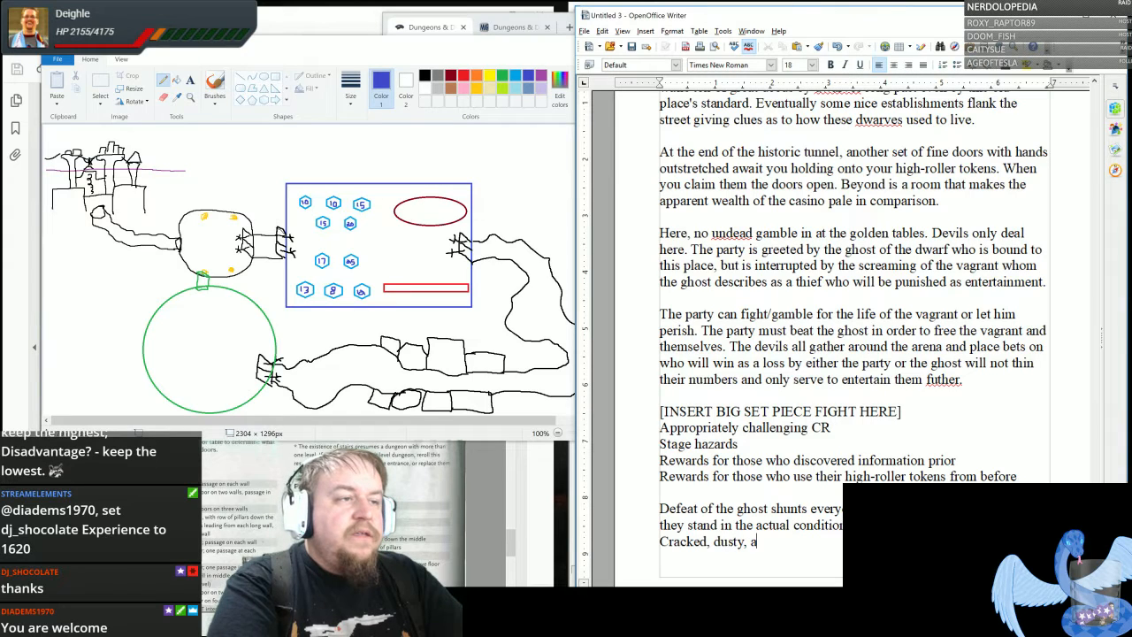
text(bandonded, fill)
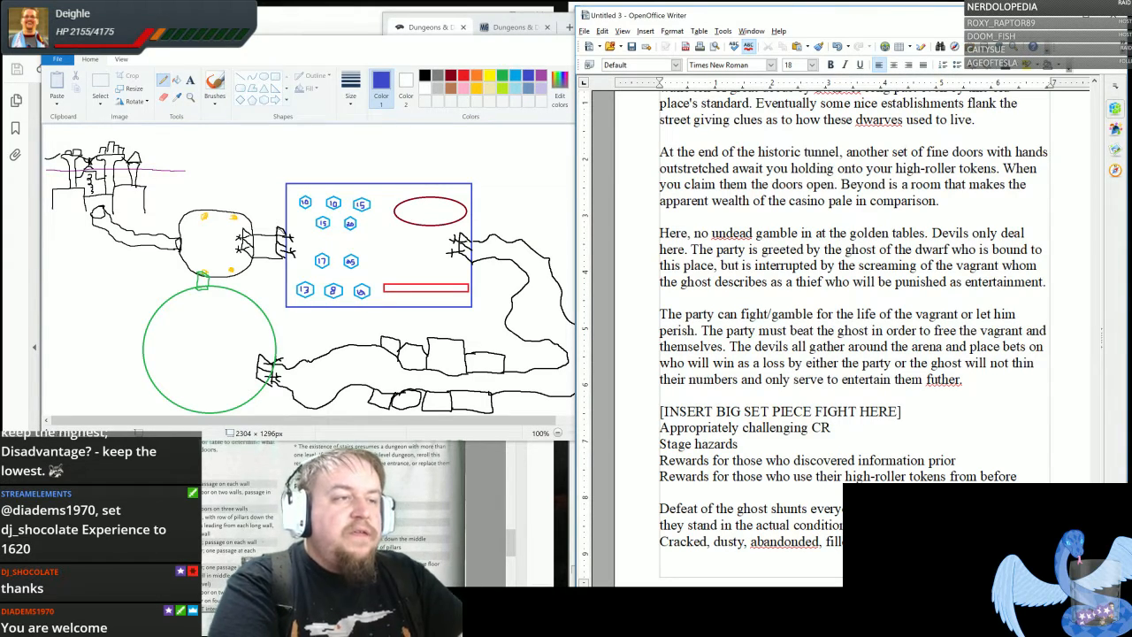
- Continue the paragraph with "Cracked, dusty, abandoned, filled with death.", correcting the spelling of "abandoned"
right_click(799, 541)
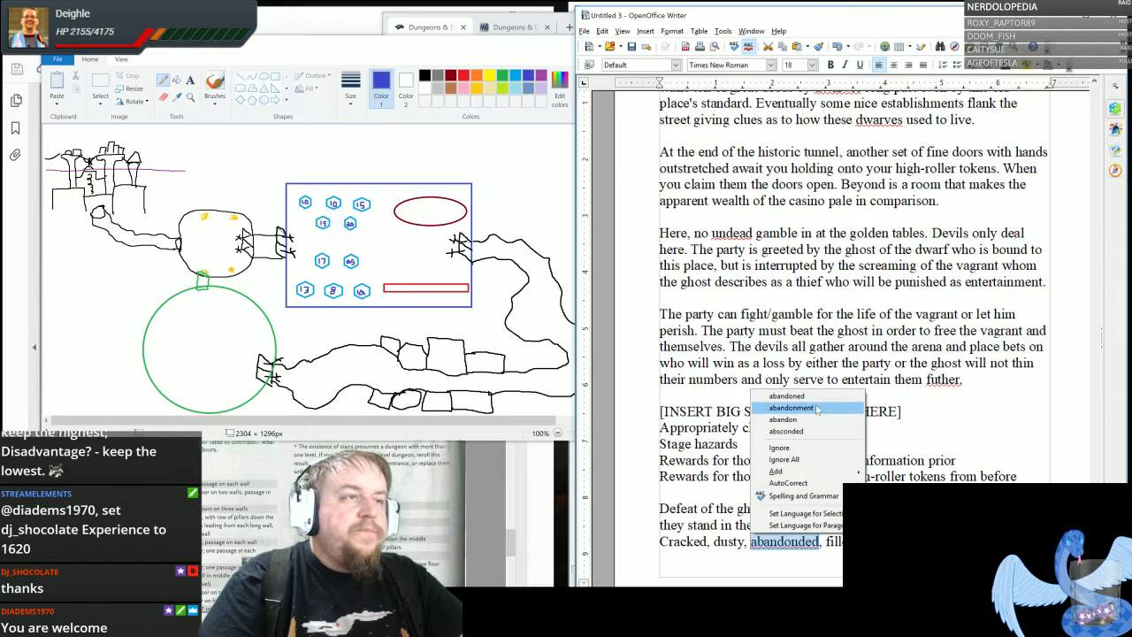
click(807, 396)
scroll(807, 395, down, 2)
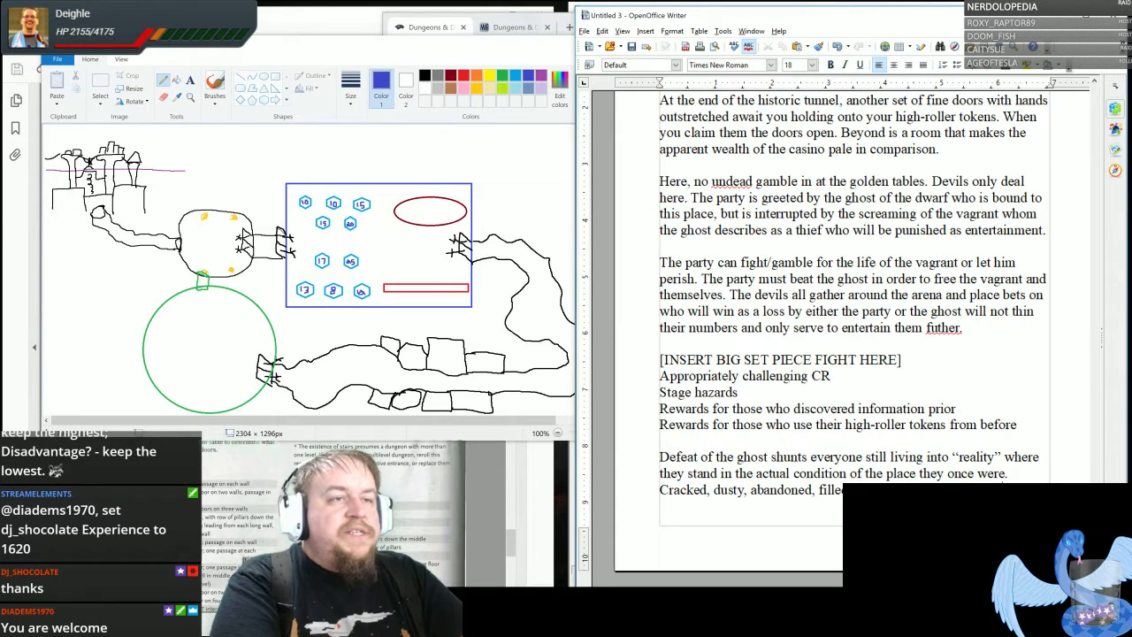
- End the paragraph with "They may escape through a hidden passage back to the first room they came across before entering the casino."
text(through a)
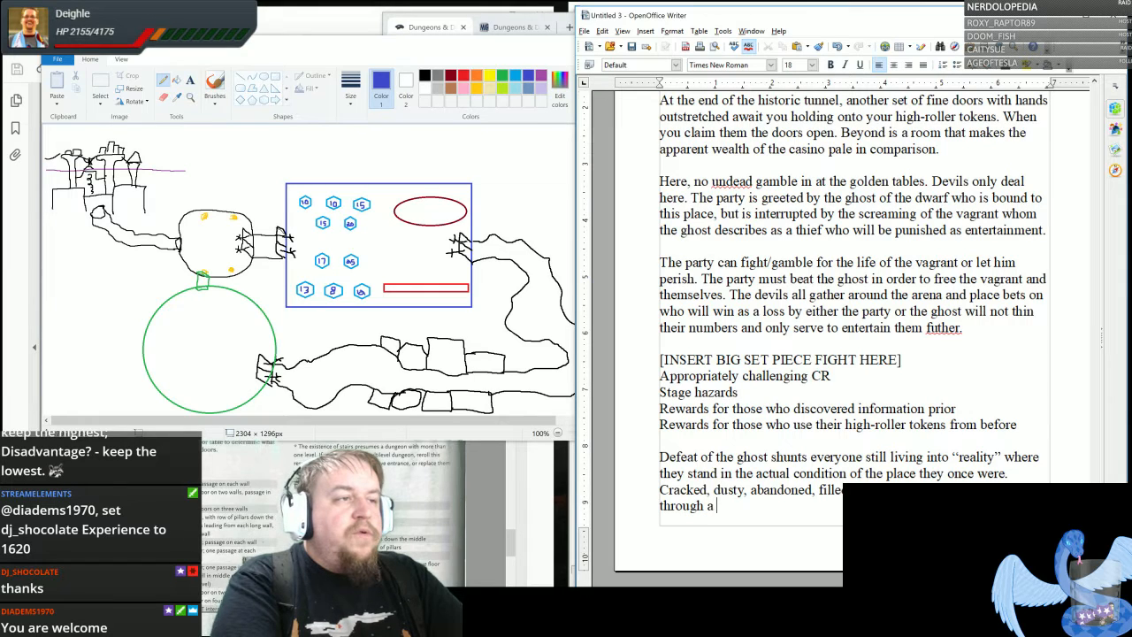
text( hidden pass)
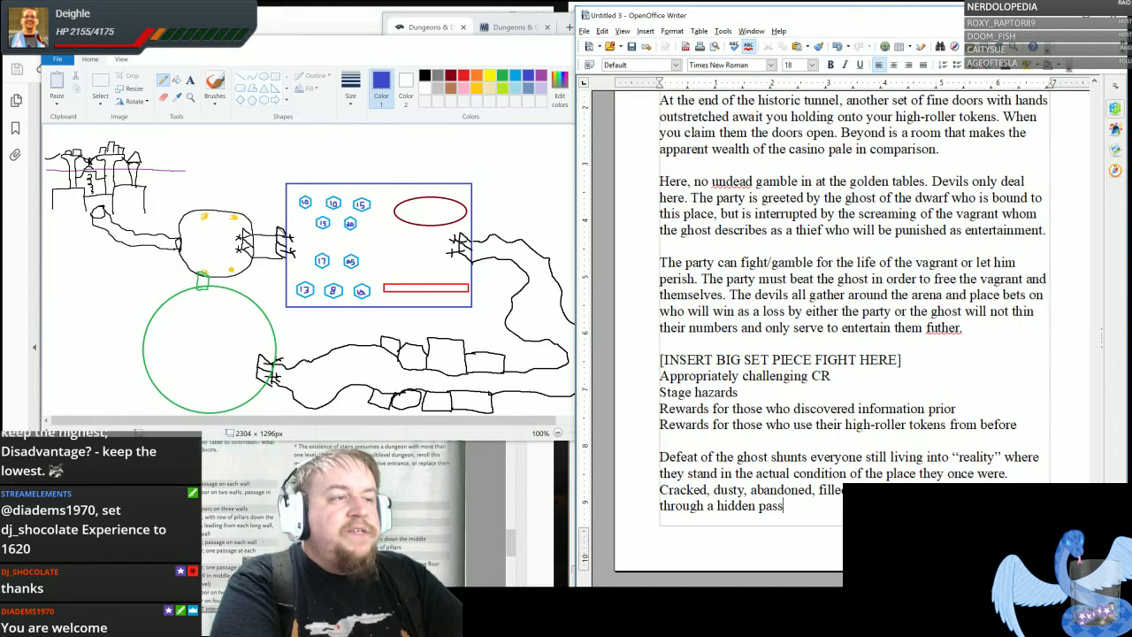
text(age back t)
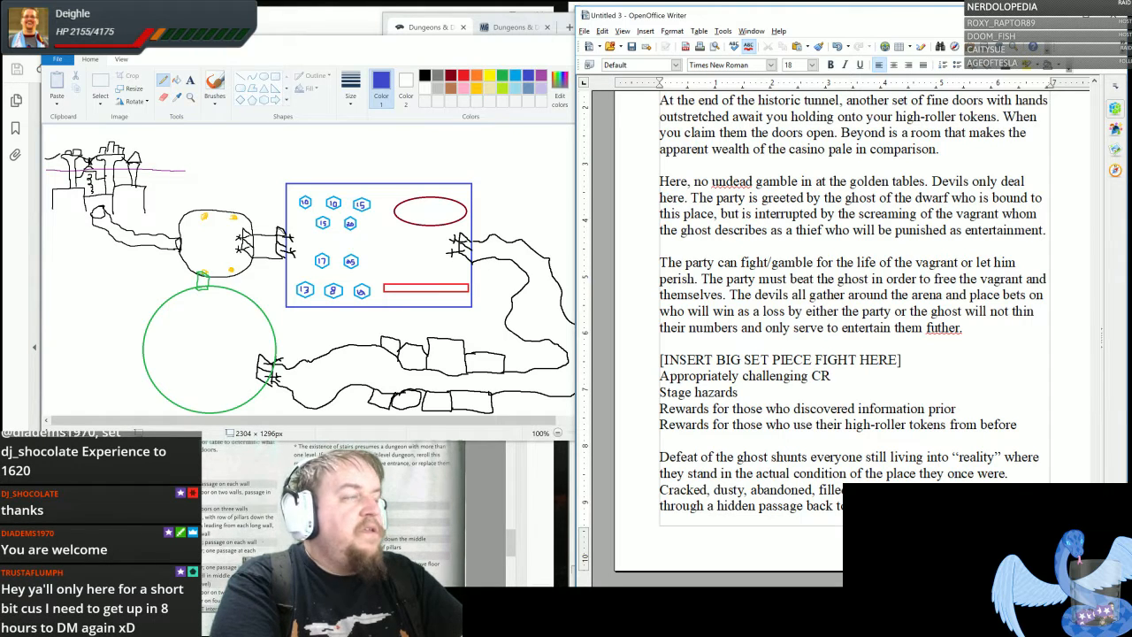
key(Return)
text(before ente)
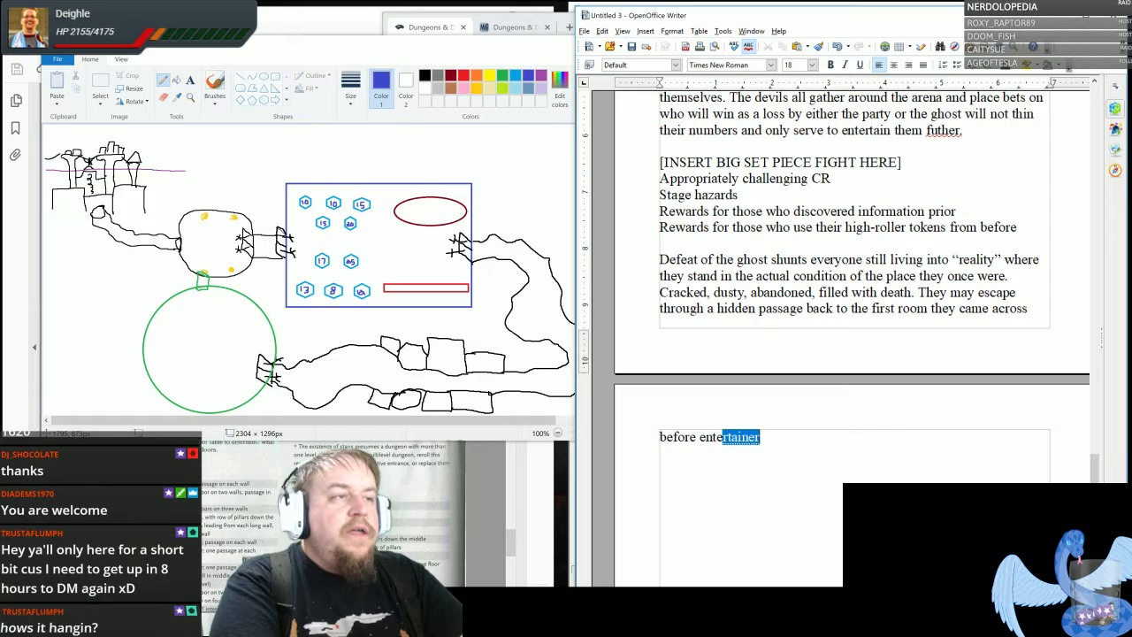
text(ring the casino.)
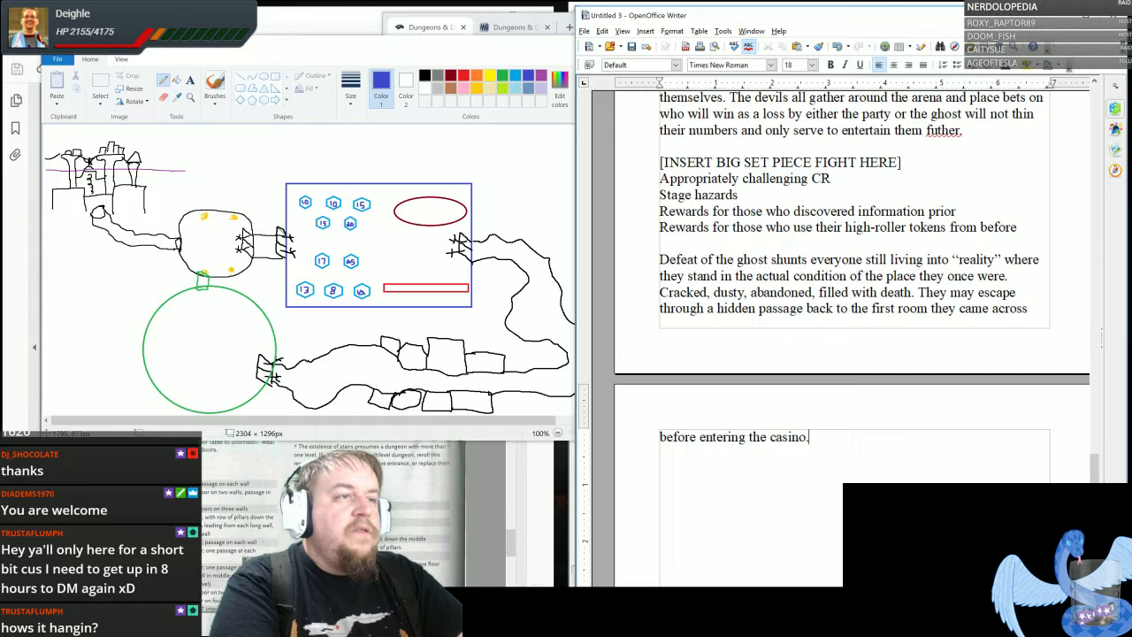
- Start a section headed "SECRETS:" below the paragraph, with "The coin of the ghost" as its first entry
key(Return)
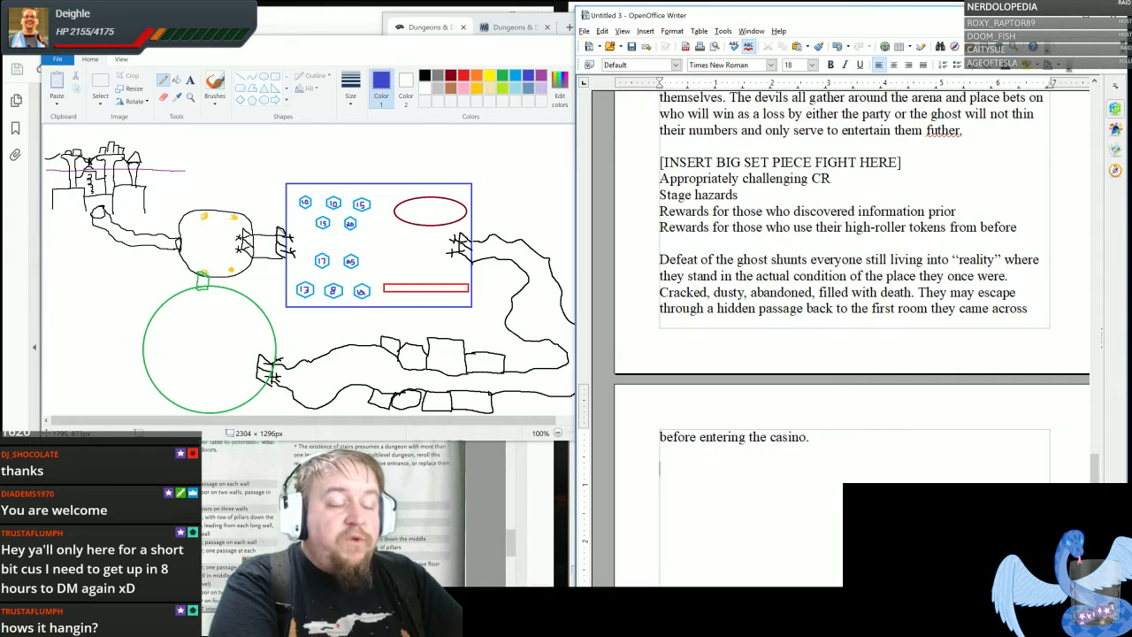
text(SECRETS:)
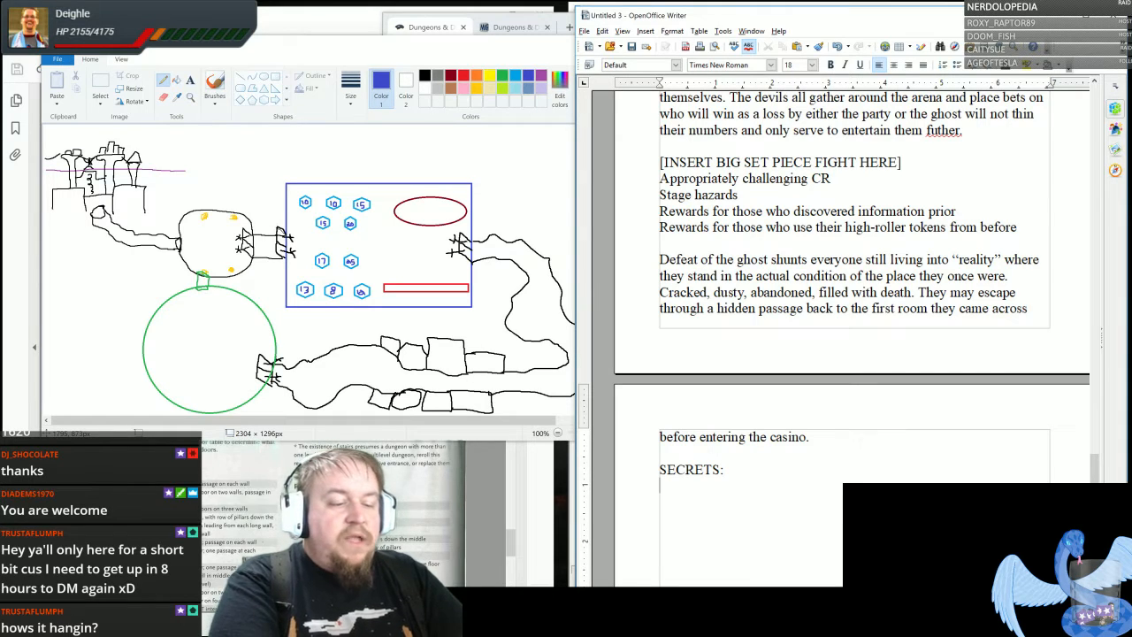
key(Return)
text(The coin o)
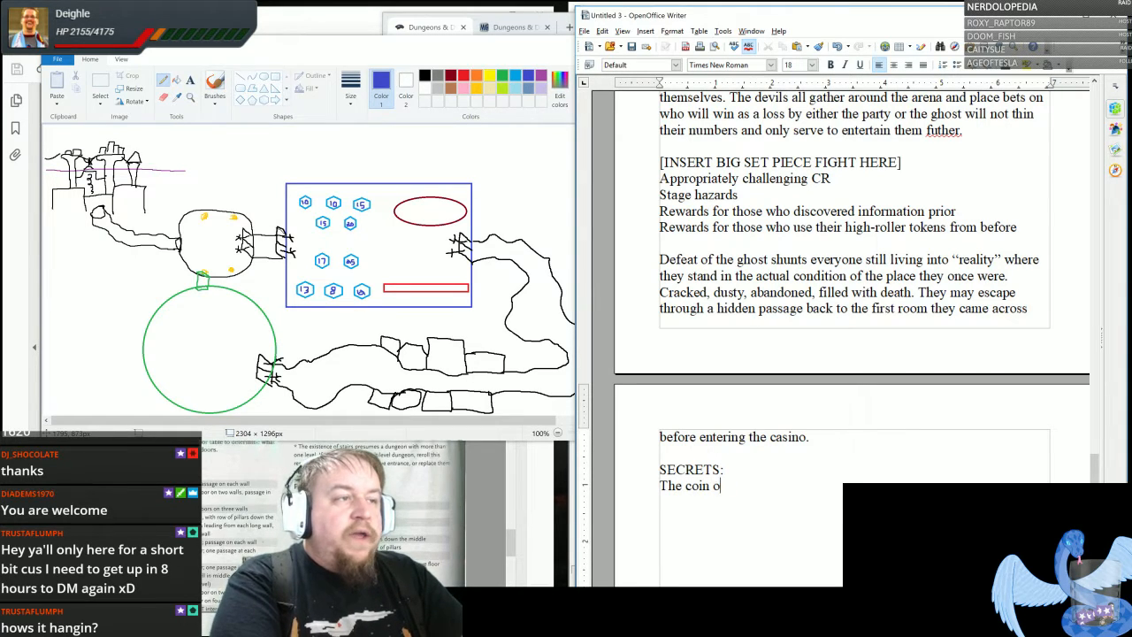
text(f the ghost)
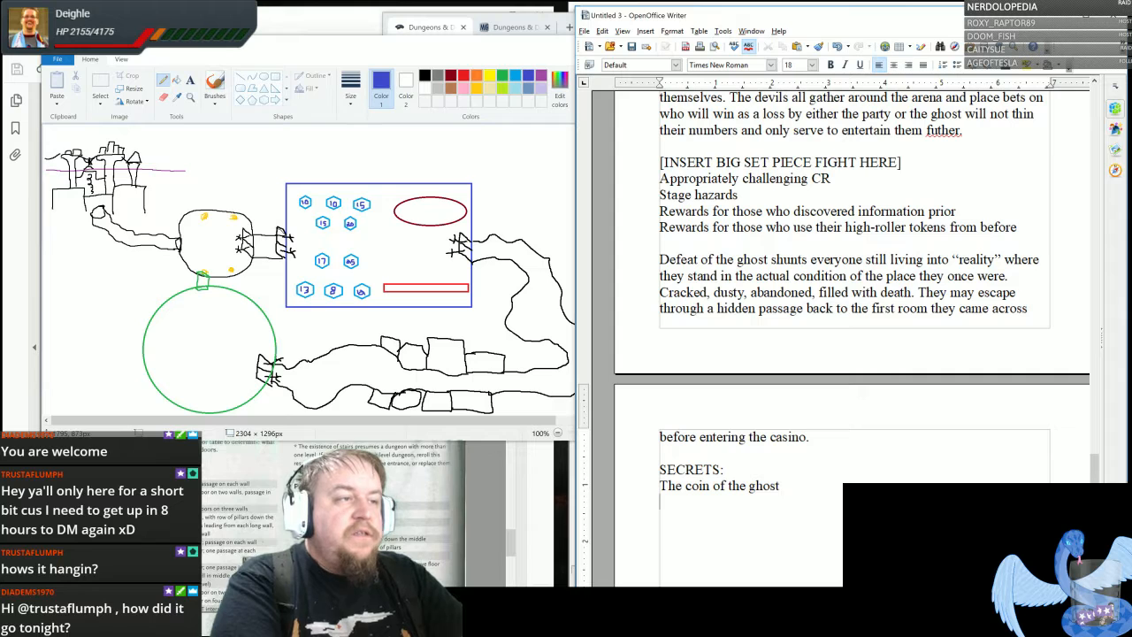
- Add "The treasure of the ghost" and "NPC's lost trinket" on separate lines to the secrets list
key(Return)
text(The treasure)
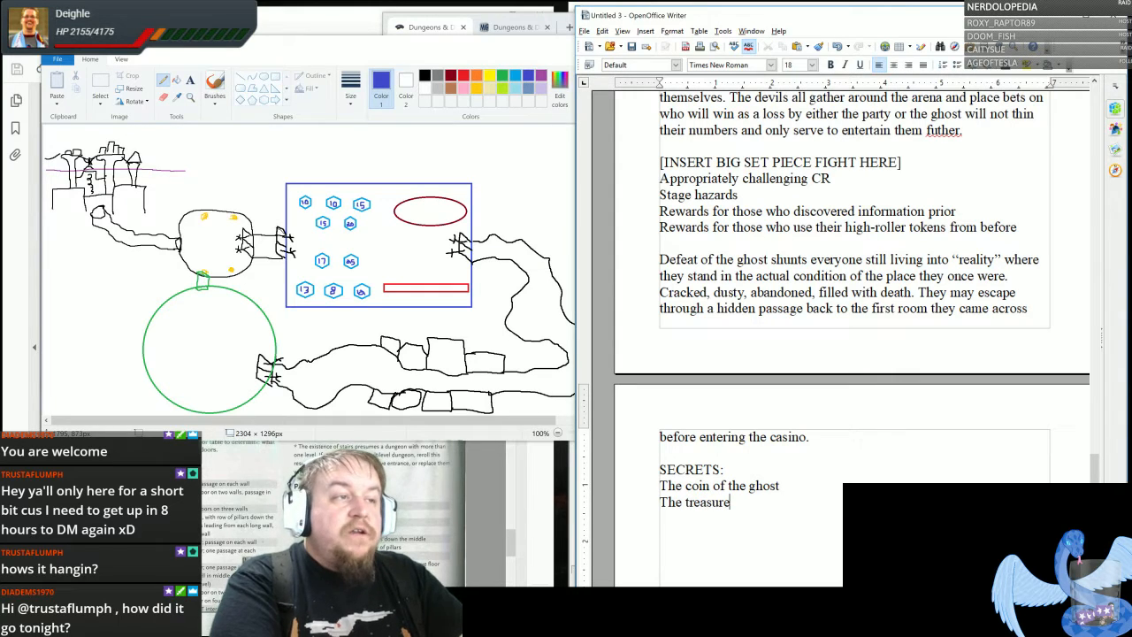
text( of the ghost)
key(Return)
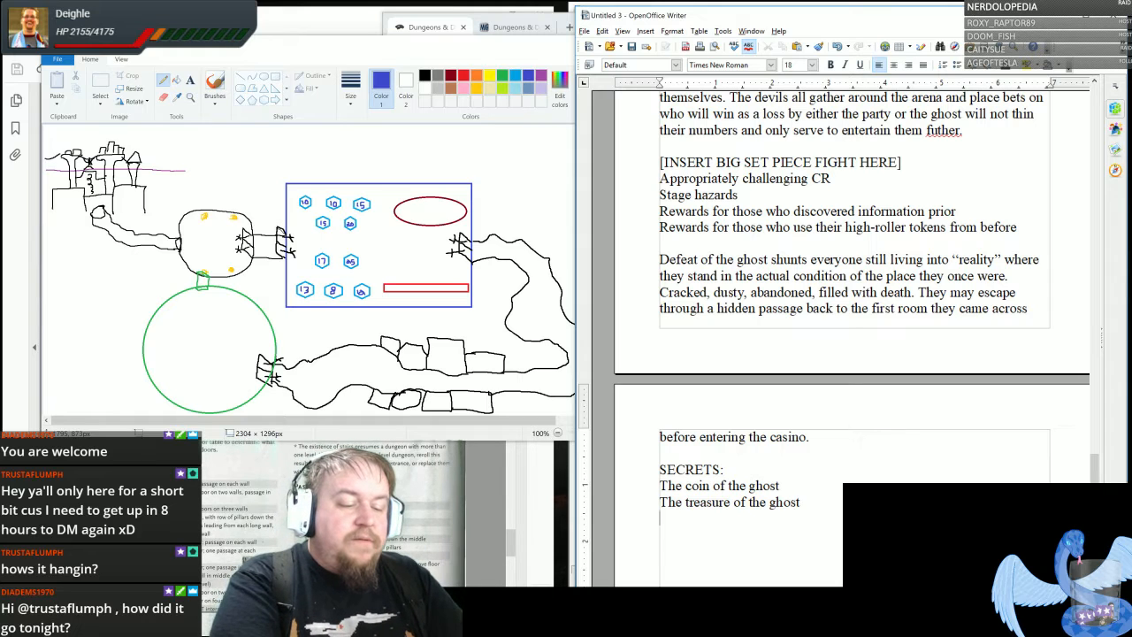
text(NPC's)
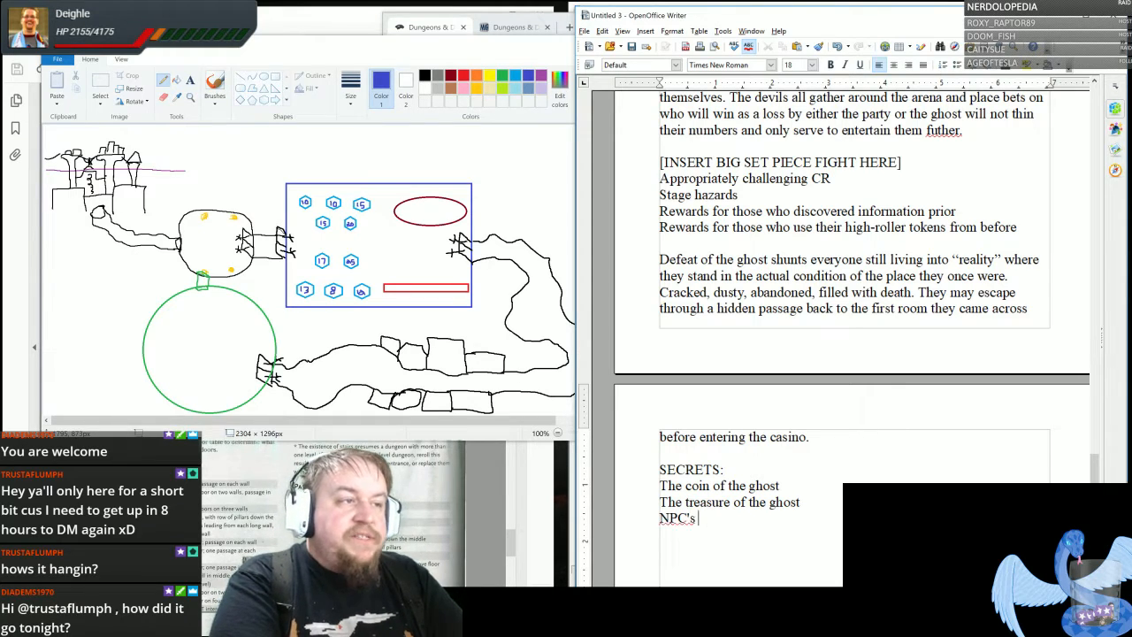
text( lost )
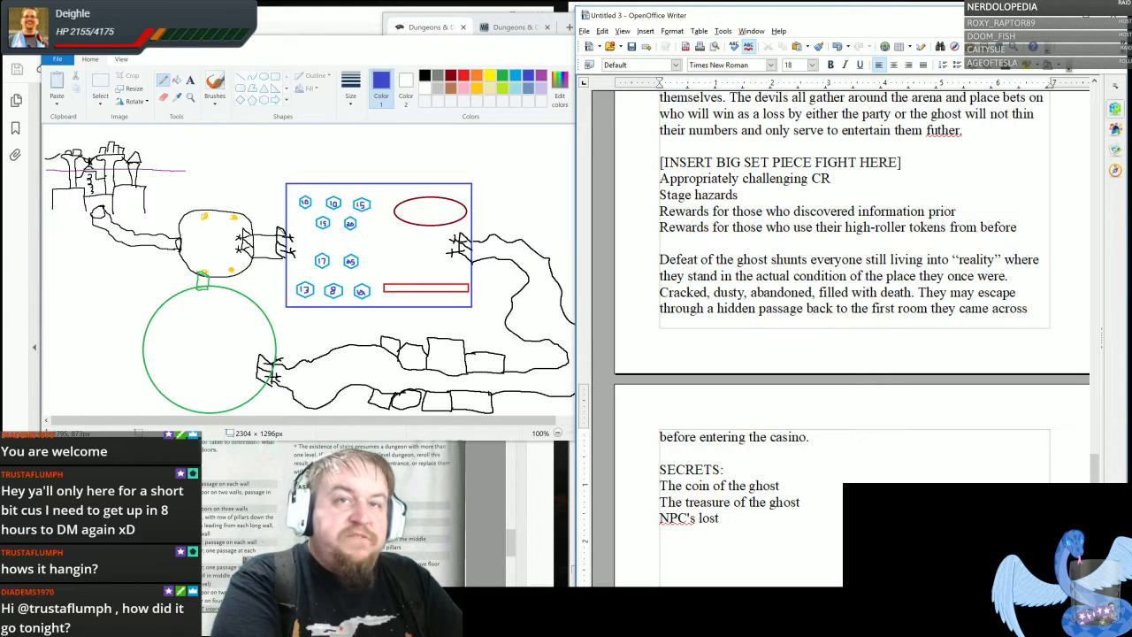
text(trinket)
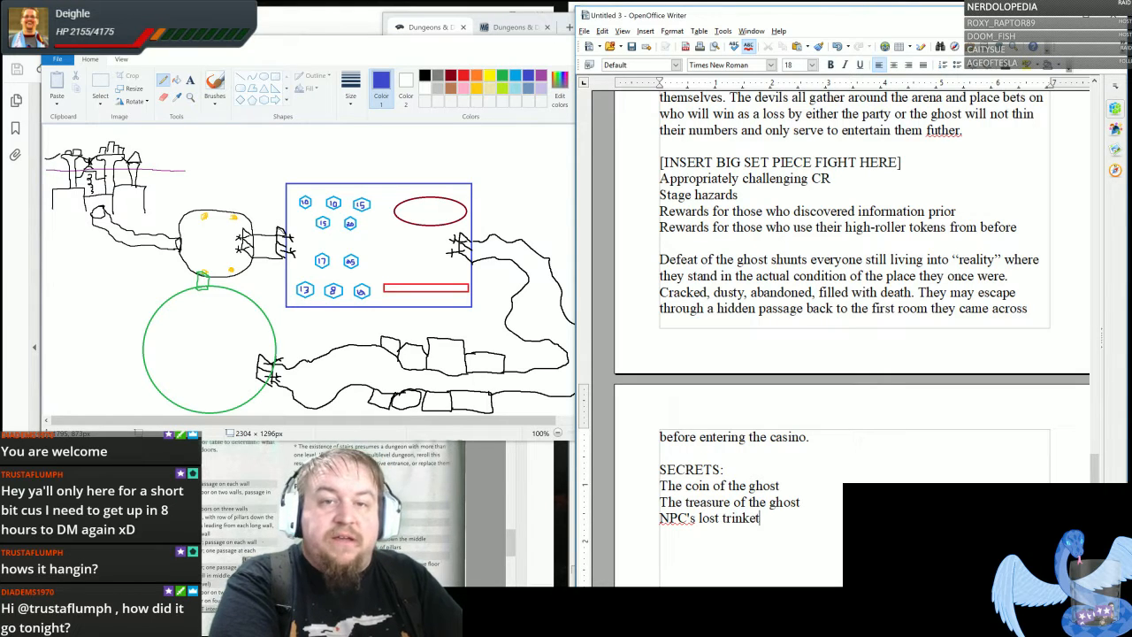
key(Return)
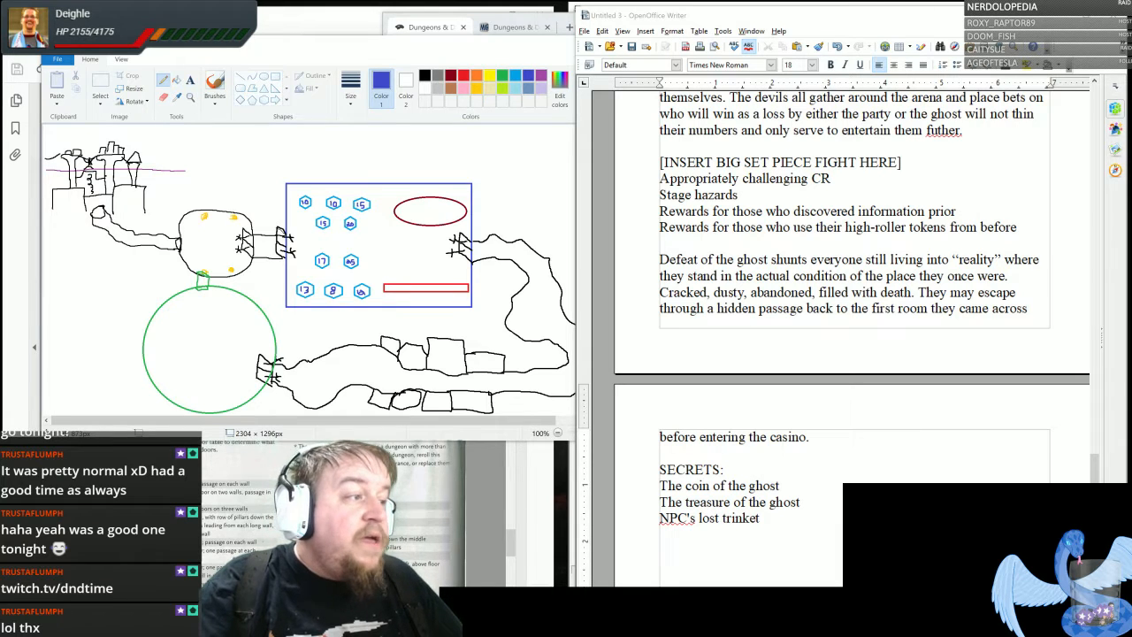
click(450, 559)
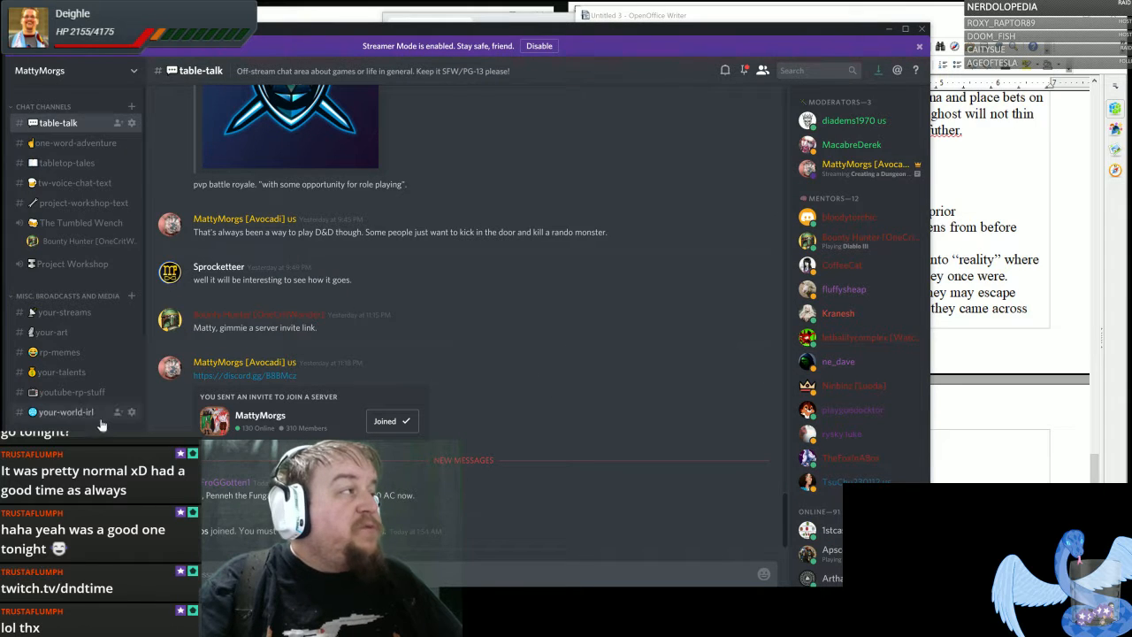
scroll(62, 292, down, 5)
scroll(61, 300, up, 5)
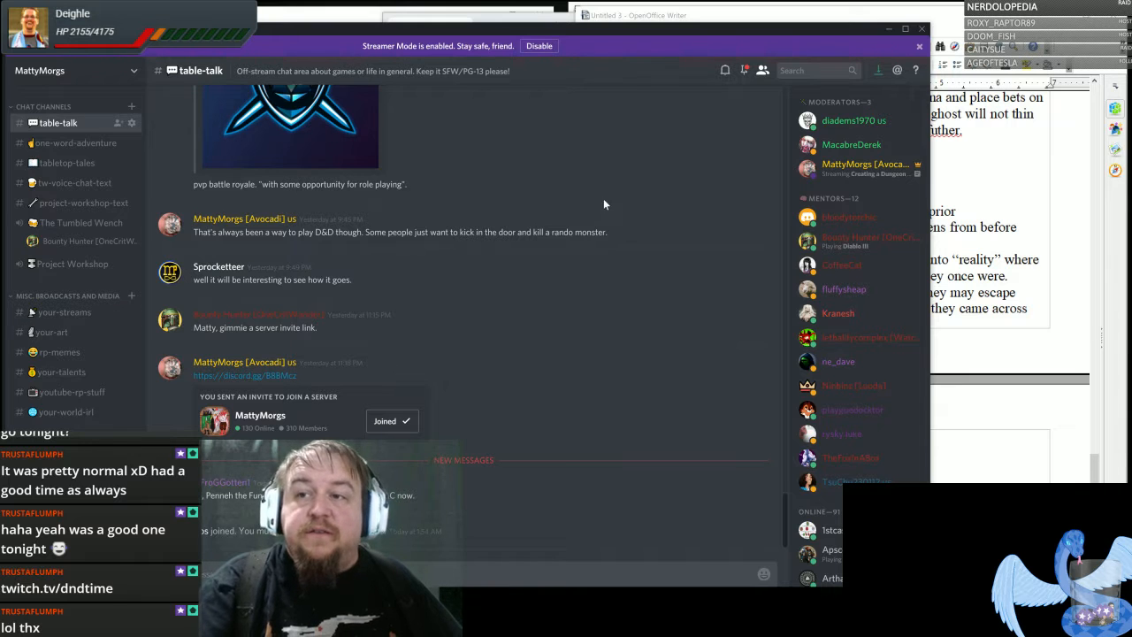
click(889, 29)
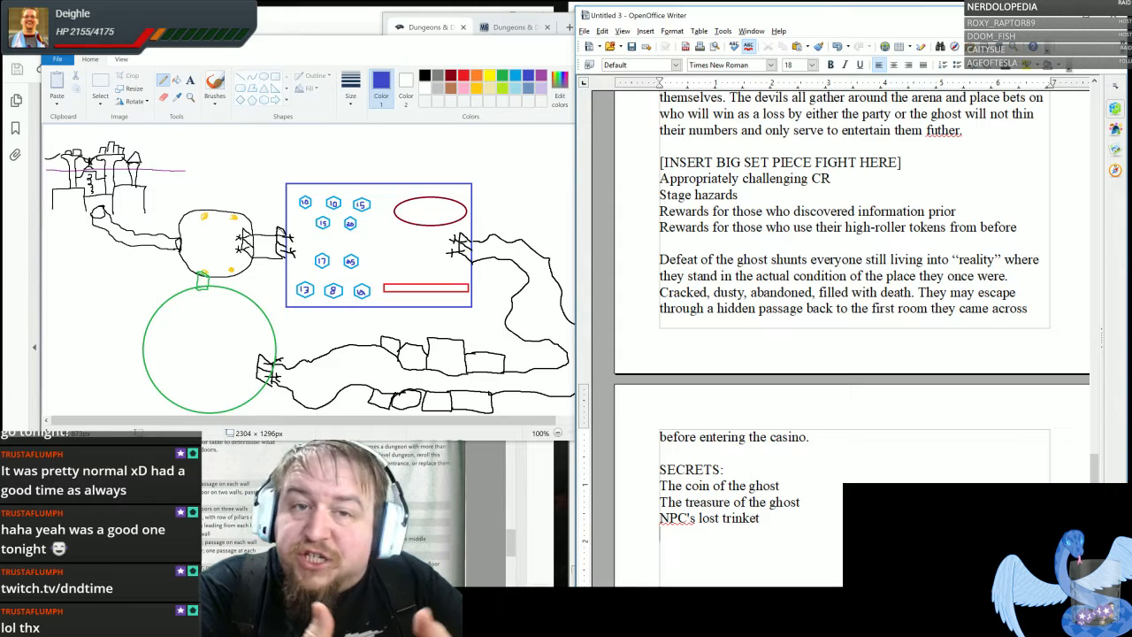
- Switch to the dungeon guide PDF and examine the random dungeon tables for passages, doors, chambers and stairs in Appendix A
click(318, 496)
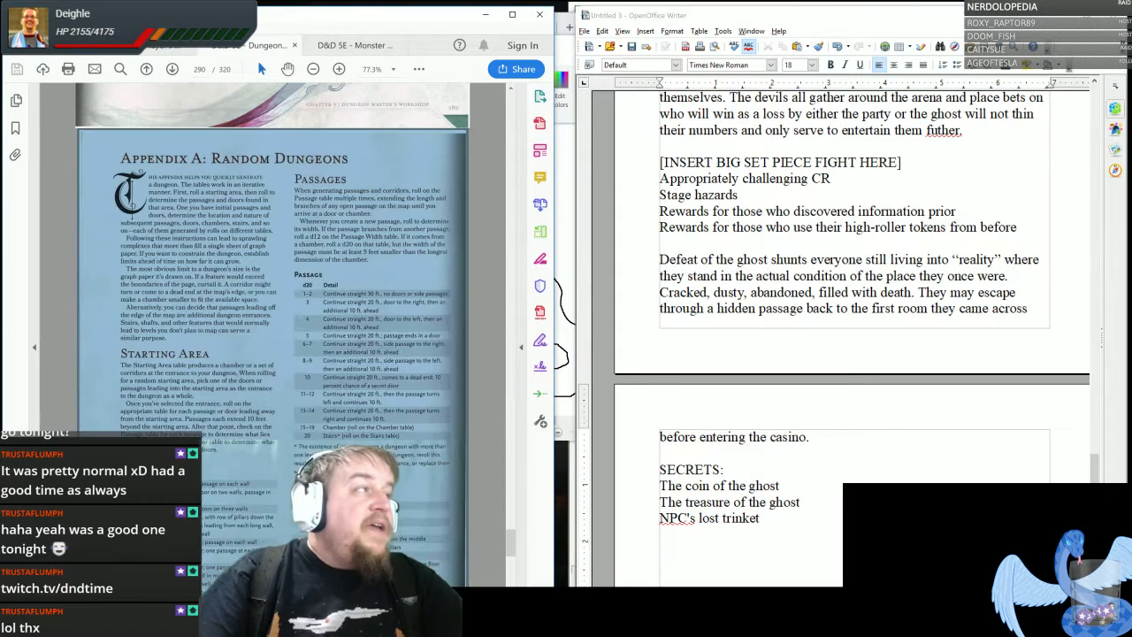
click(310, 313)
scroll(296, 318, down, 2)
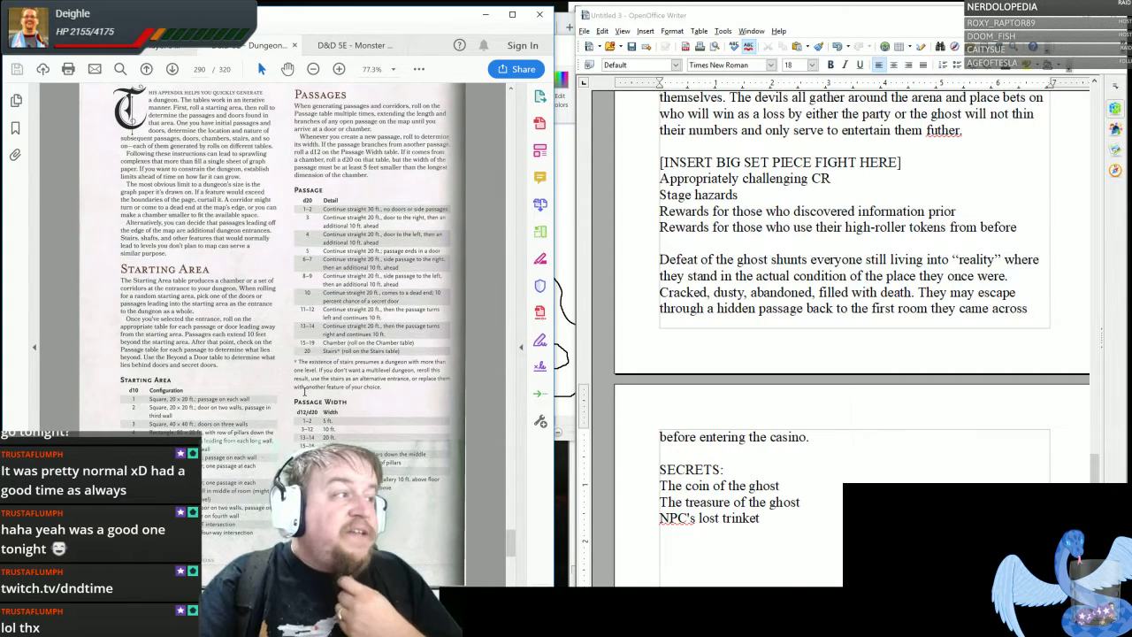
scroll(318, 391, down, 6)
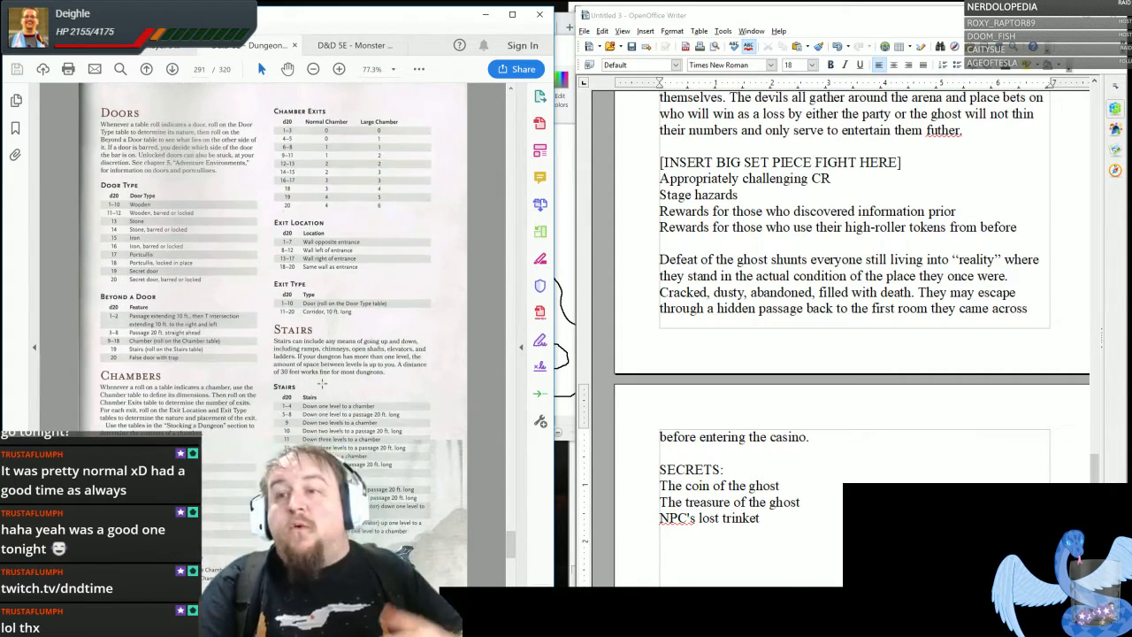
scroll(322, 382, down, 2)
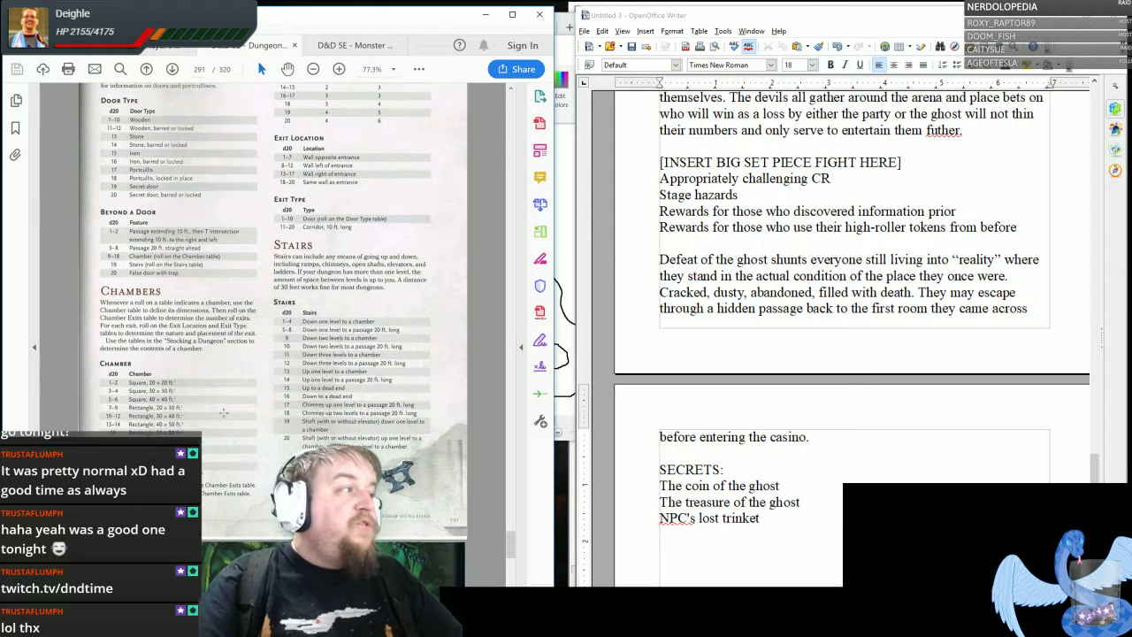
- Examine the Chamber and Stairs tables and the room-purpose tables for lairs, planar gates, strongholds and temples in the dungeon guide
drag(132, 382, 203, 452)
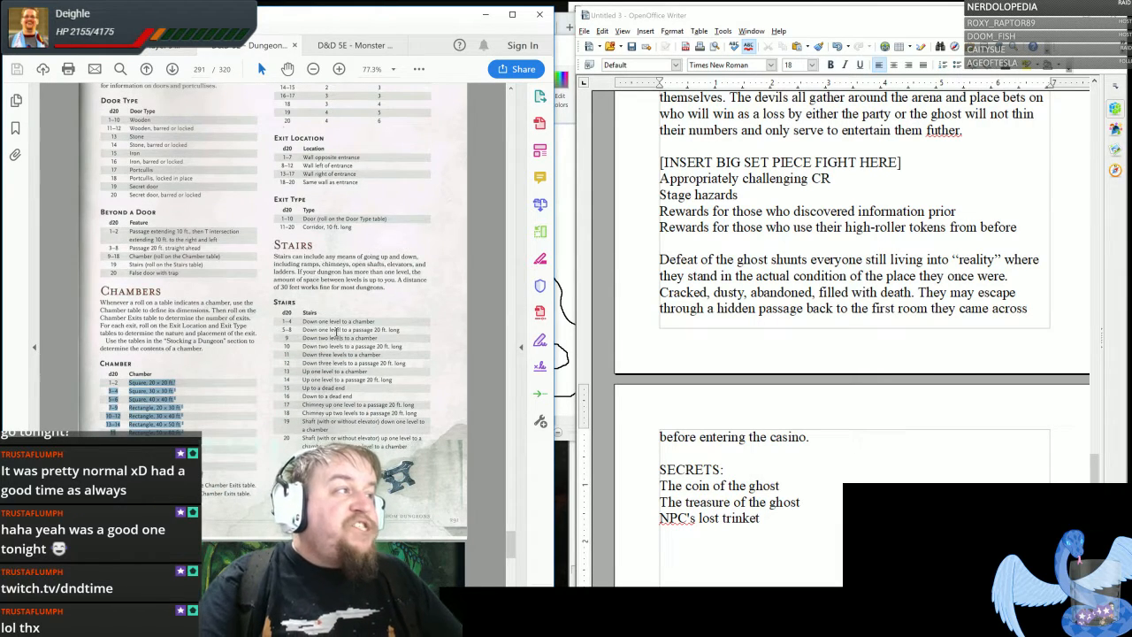
drag(302, 320, 371, 424)
scroll(371, 407, down, 10)
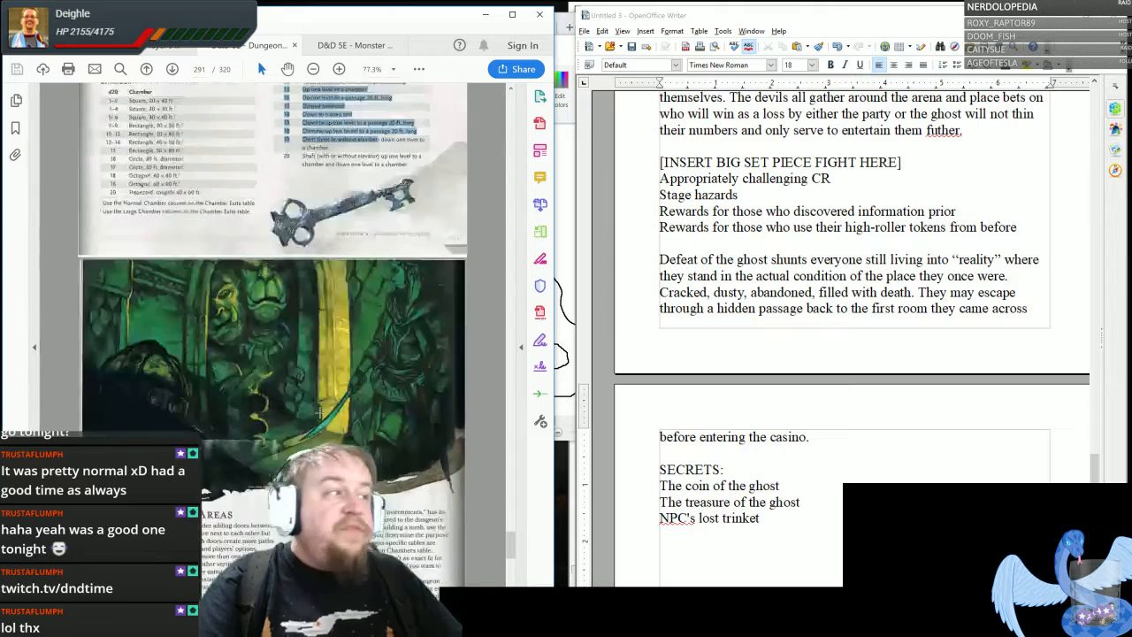
scroll(374, 388, down, 5)
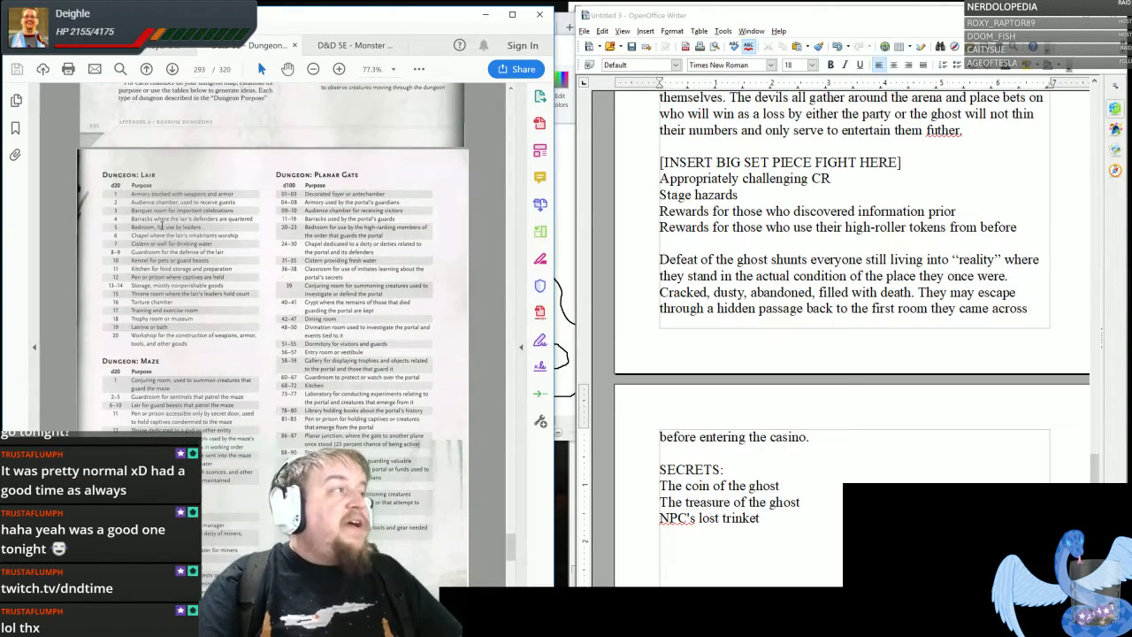
drag(132, 202, 213, 322)
drag(318, 205, 371, 526)
scroll(336, 442, down, 3)
scroll(331, 438, down, 7)
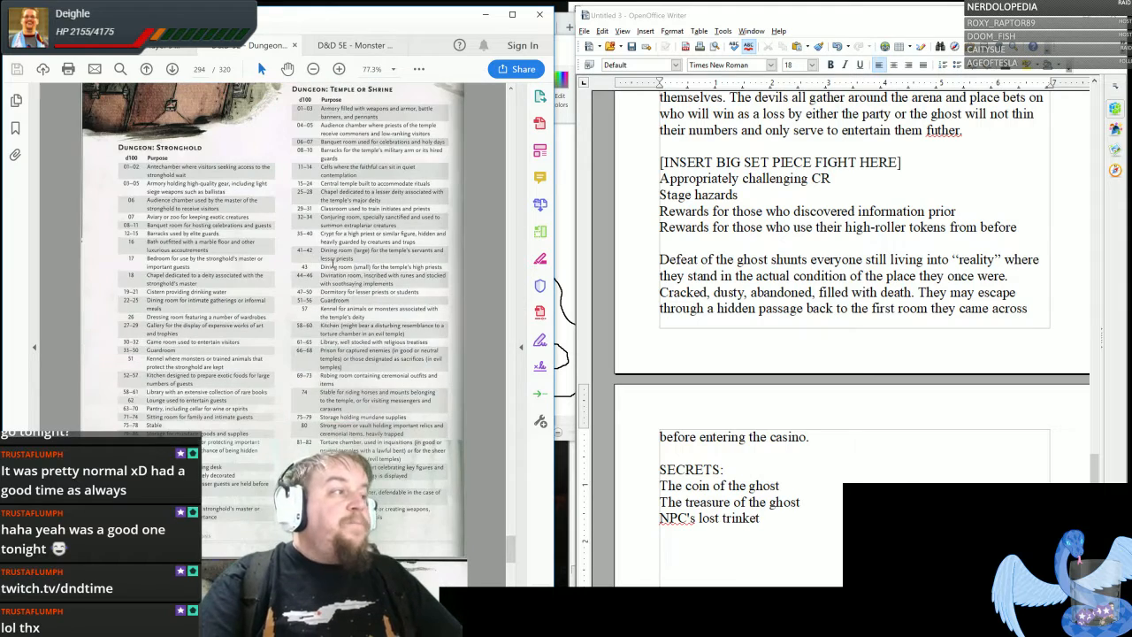
drag(324, 267, 428, 398)
drag(182, 284, 285, 348)
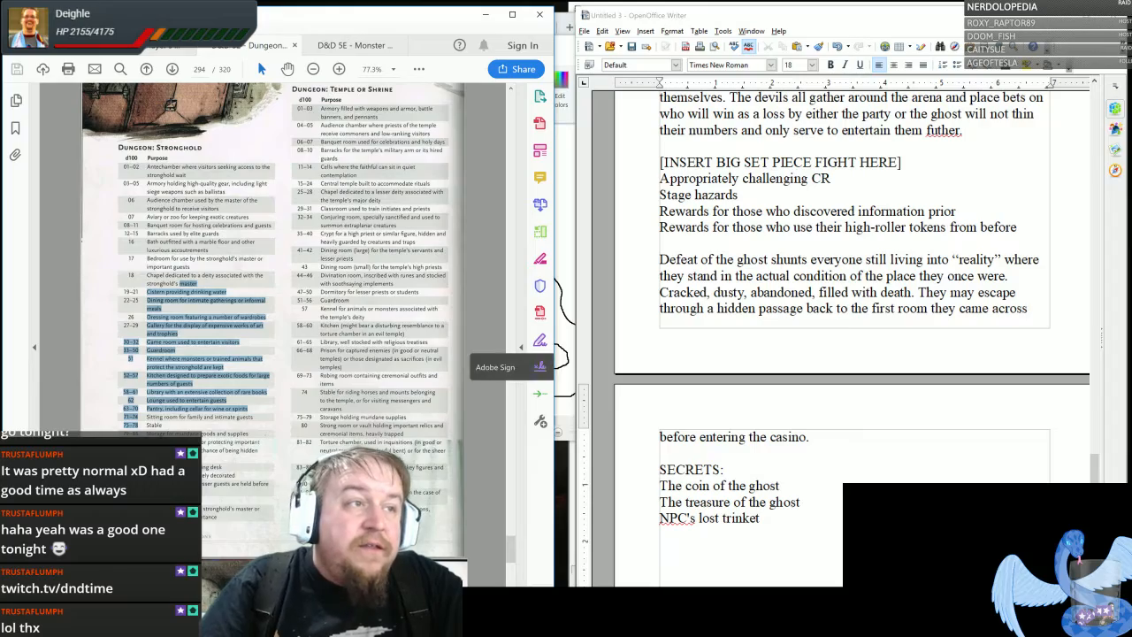
- Switch to the adventure document in Writer, review its text and remove the empty line below "NPC's lost trinket"
click(741, 470)
scroll(741, 470, down, 4)
scroll(741, 470, up, 9)
scroll(849, 336, up, 7)
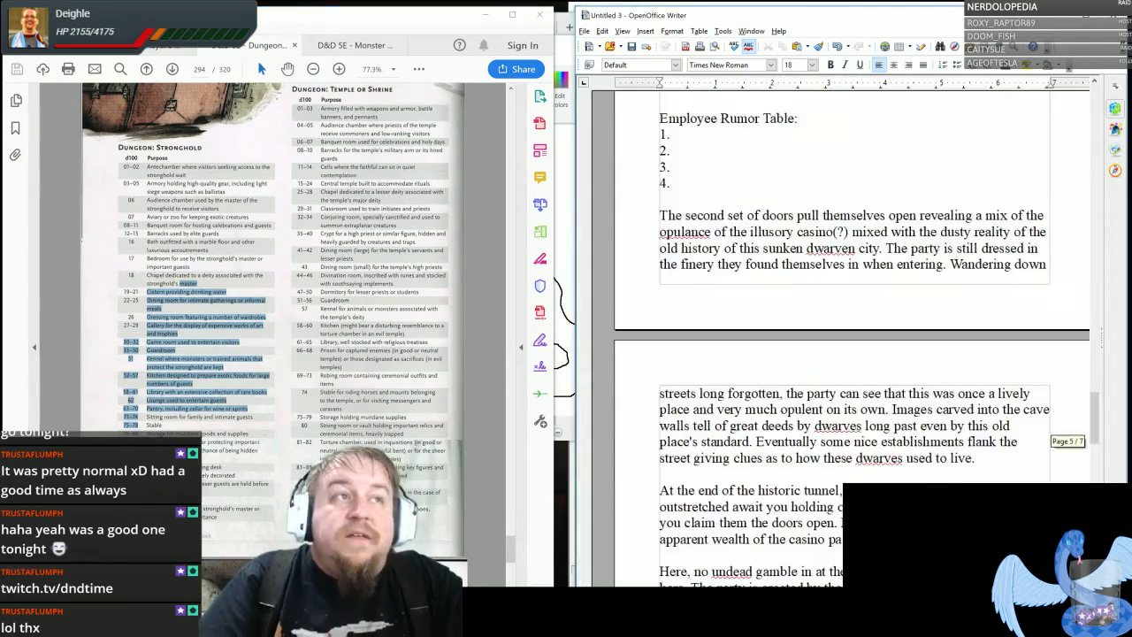
scroll(849, 336, down, 5)
scroll(849, 336, down, 15)
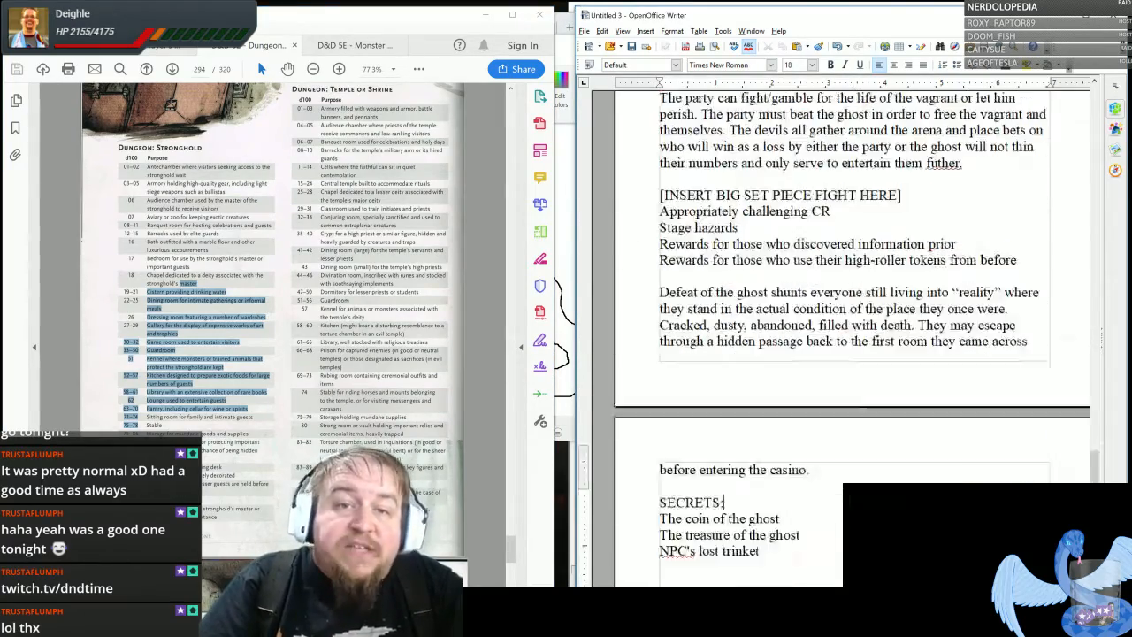
scroll(849, 336, up, 4)
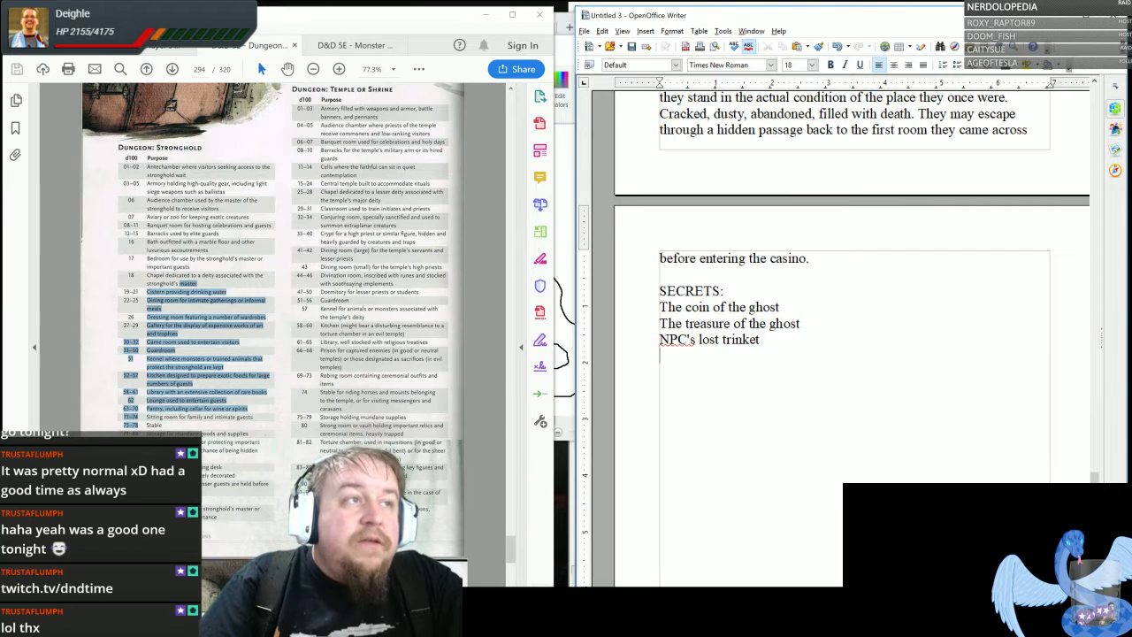
key(BackSpace)
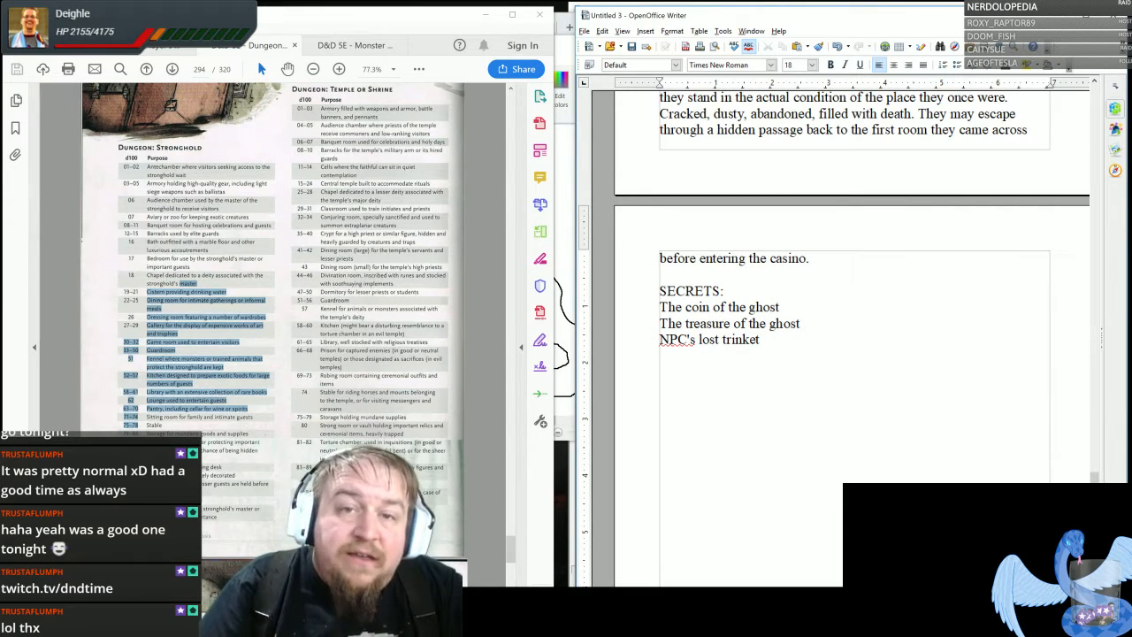
click(800, 323)
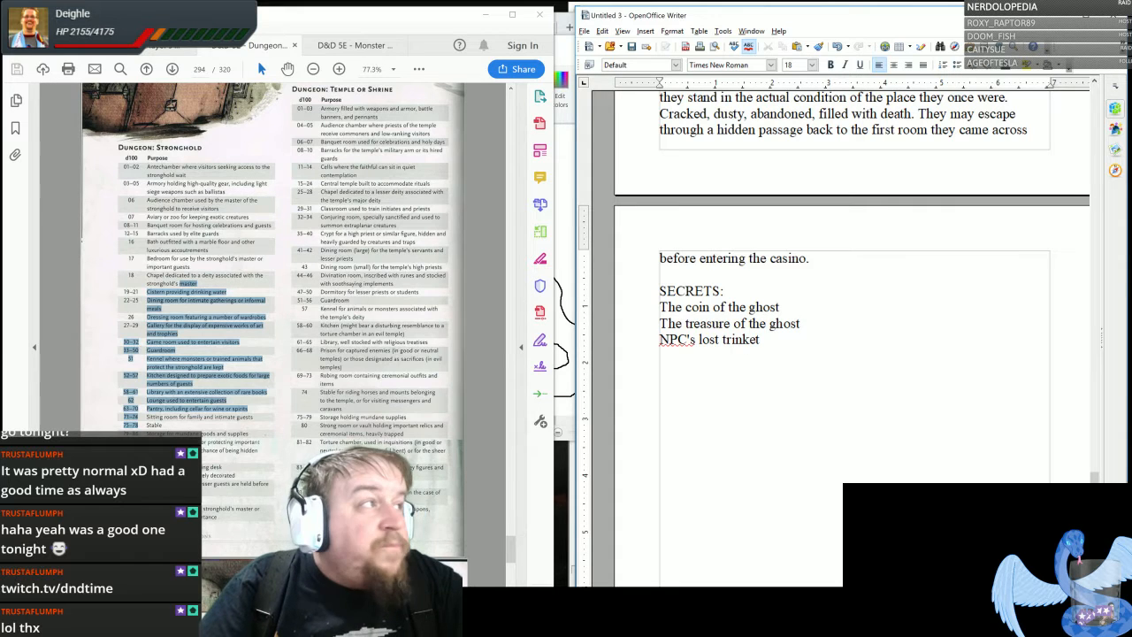
- Return to the table of contents in the dungeon guide PDF and look up the page for traps
click(322, 324)
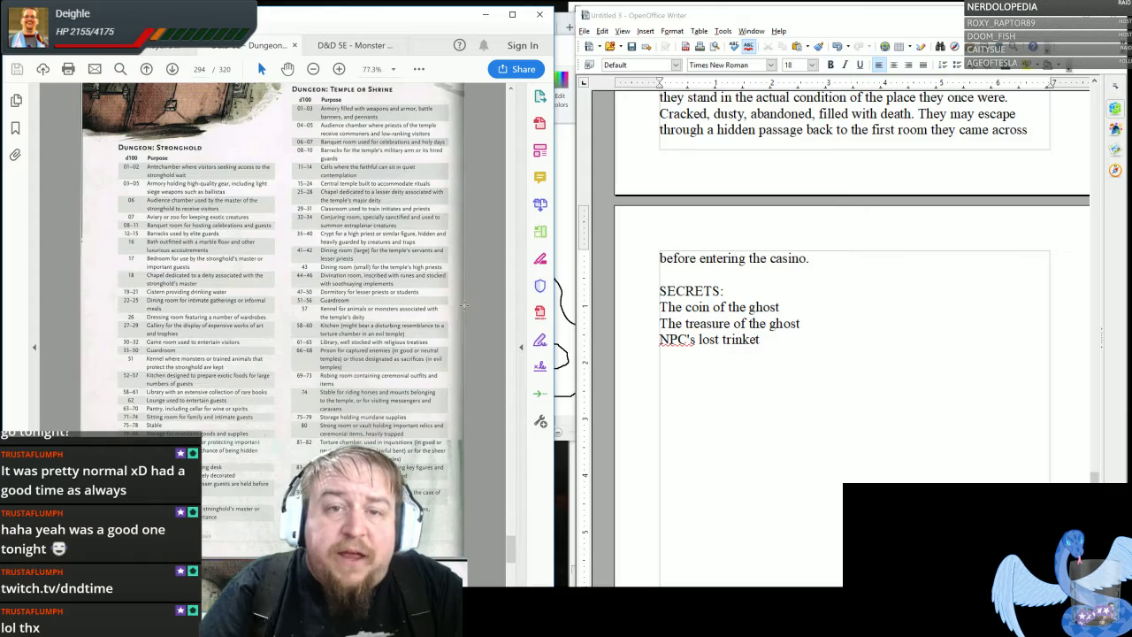
drag(511, 555, 502, 110)
scroll(414, 279, up, 5)
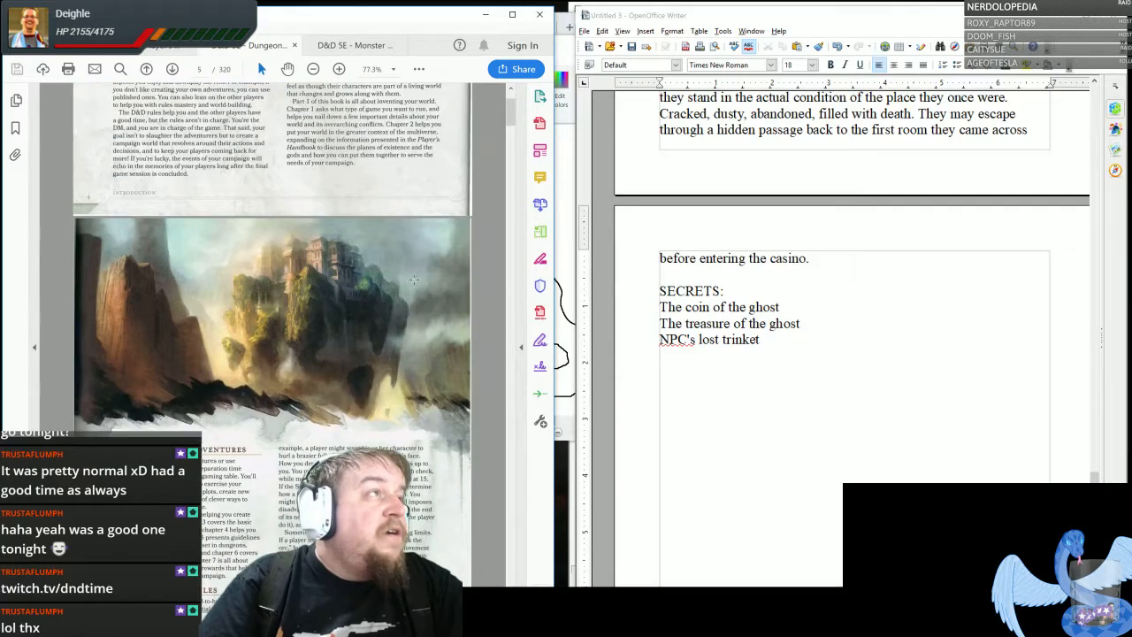
scroll(414, 280, up, 10)
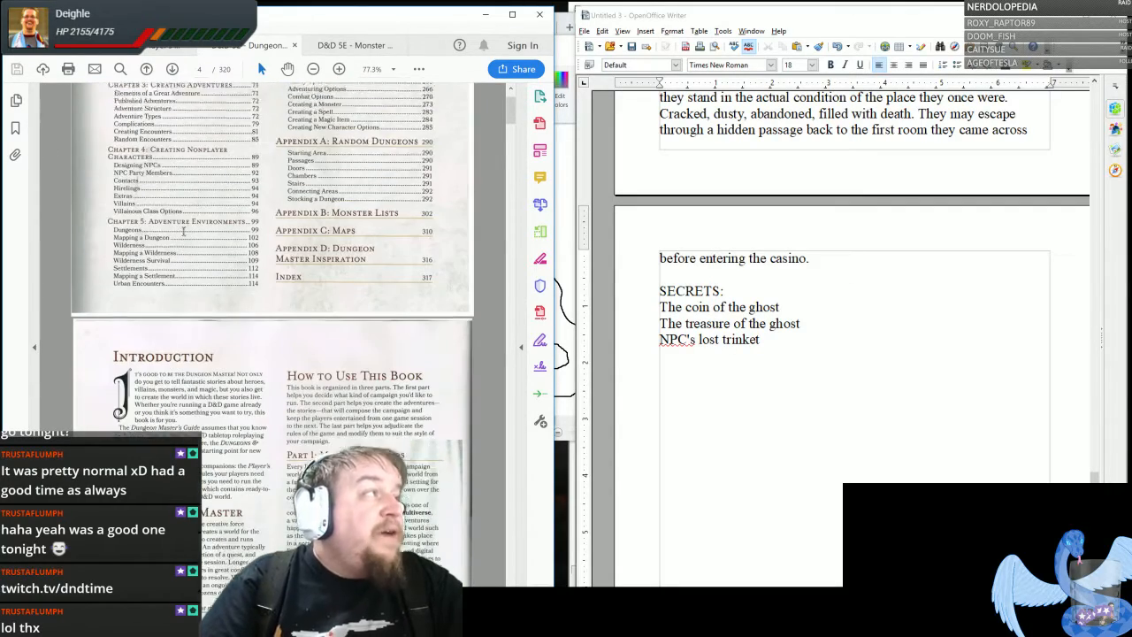
scroll(184, 231, up, 3)
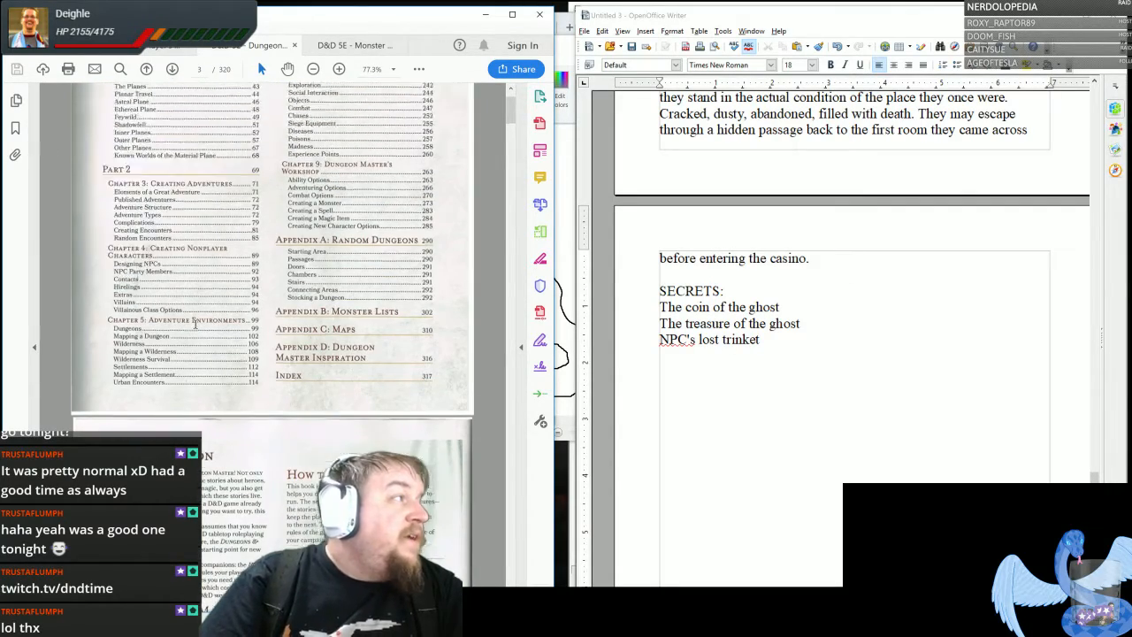
scroll(195, 324, up, 5)
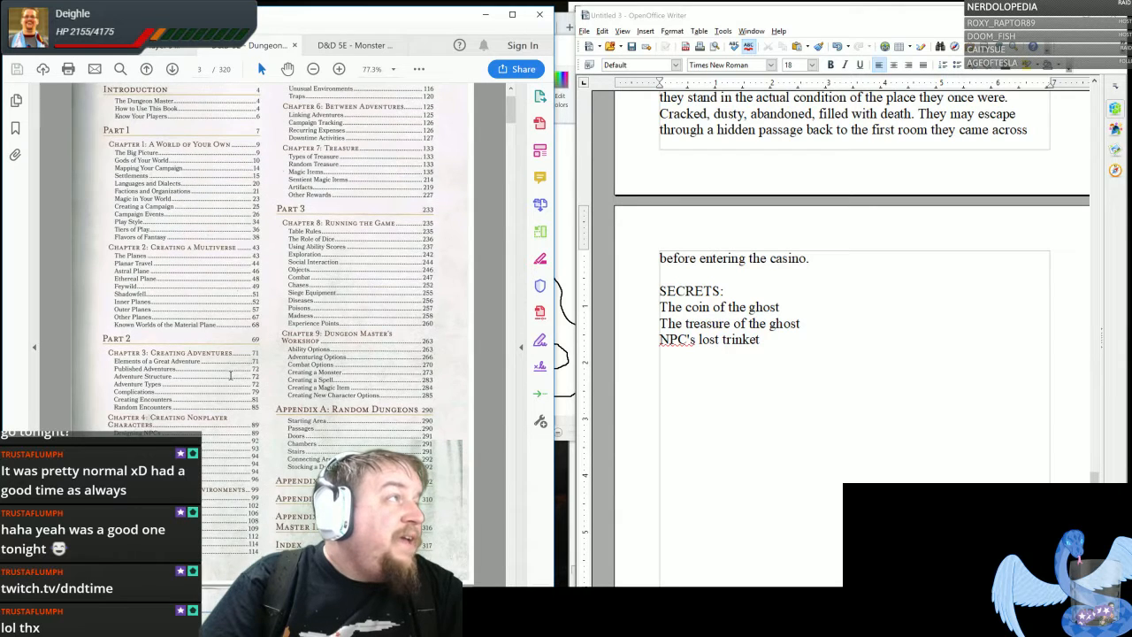
scroll(230, 375, up, 2)
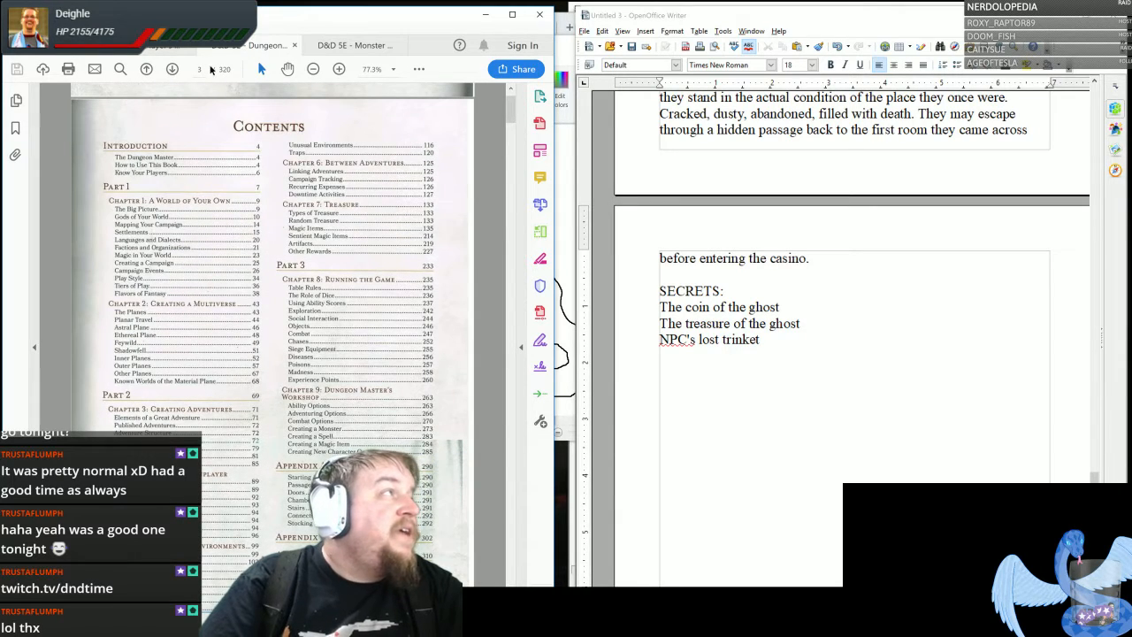
- Go to page 120 of the guide and examine the Traps section, including the rules for triggering, detecting and the sample traps
text(120)
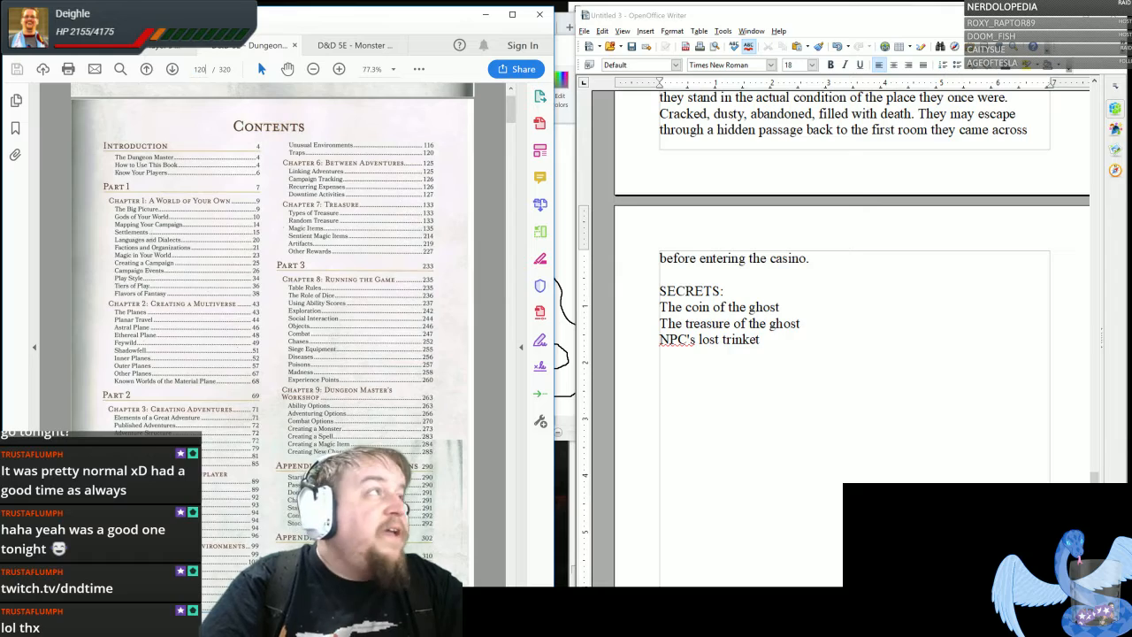
key(Return)
scroll(402, 439, down, 10)
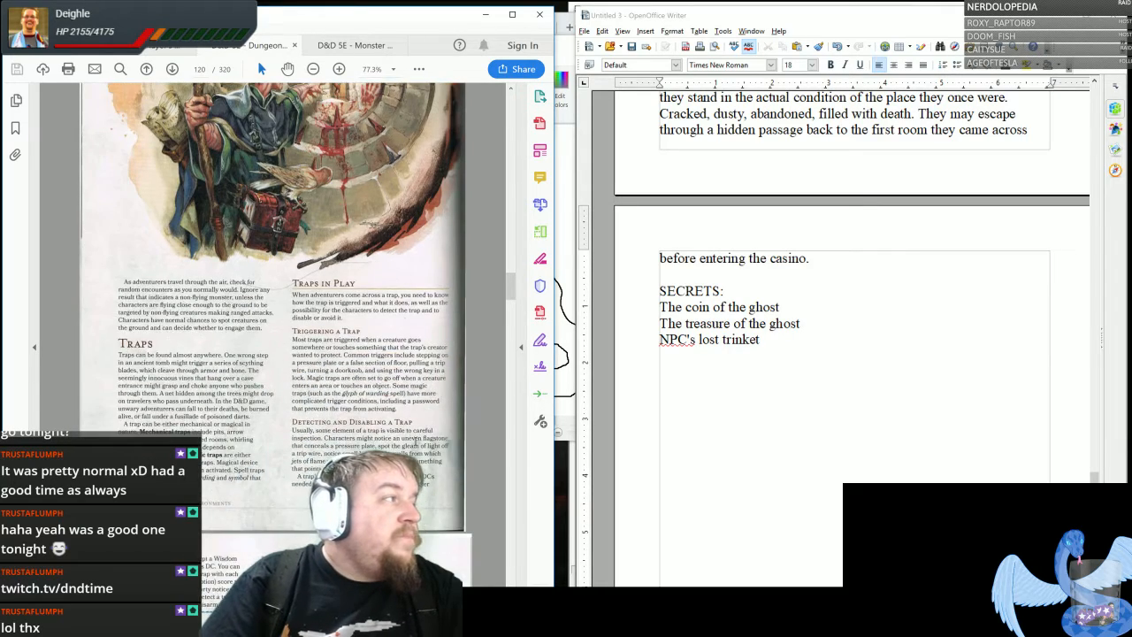
scroll(402, 440, down, 3)
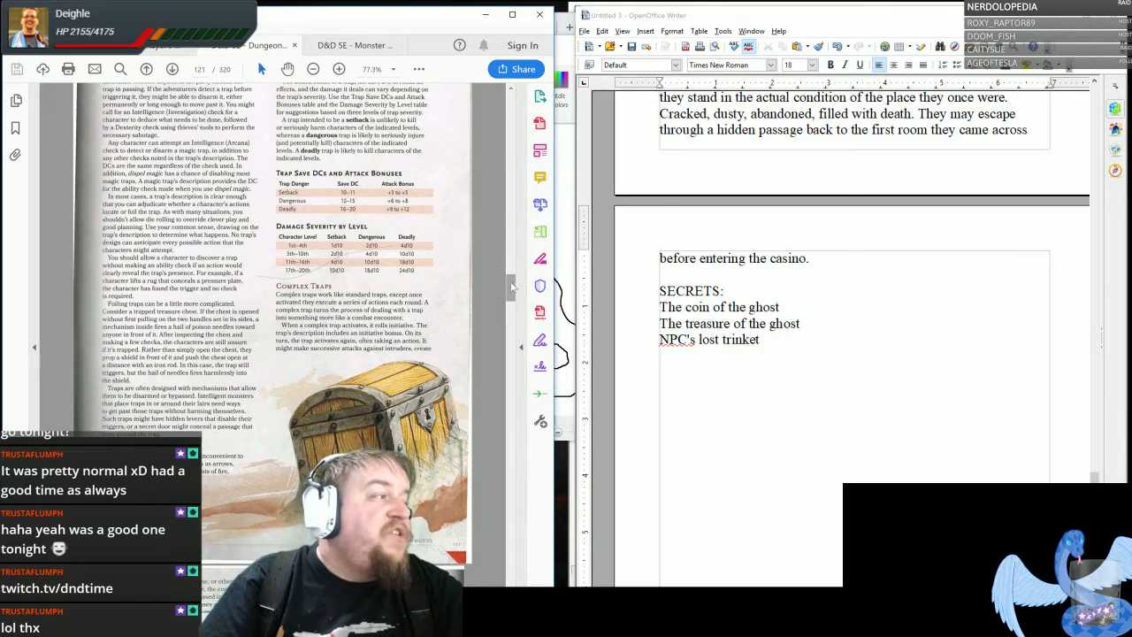
scroll(511, 288, down, 9)
scroll(510, 288, down, 15)
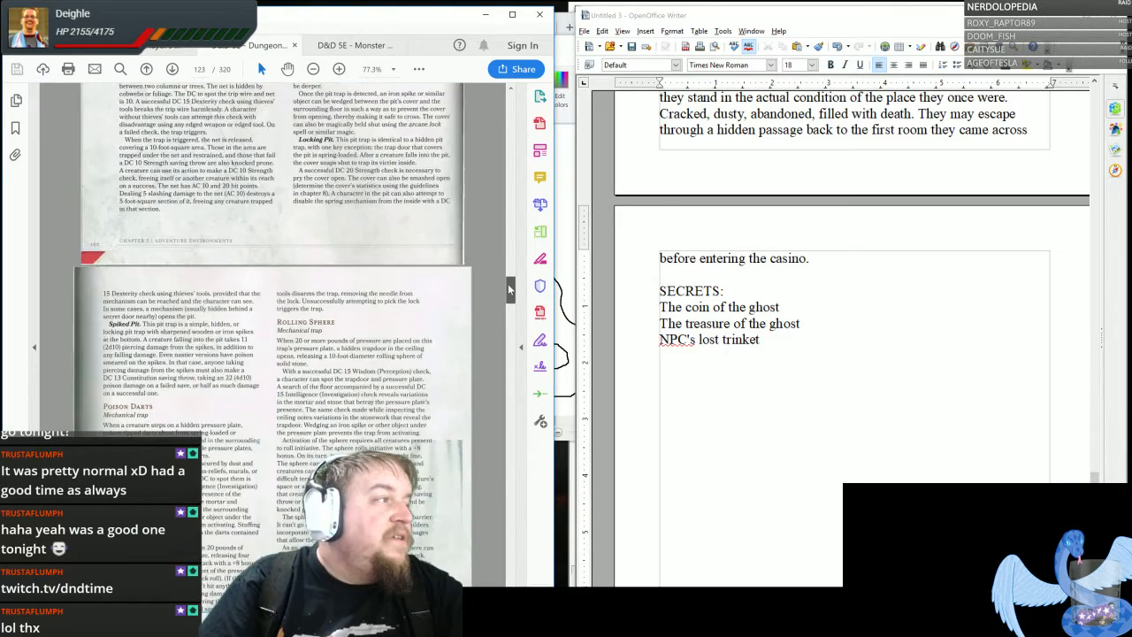
drag(508, 286, 508, 285)
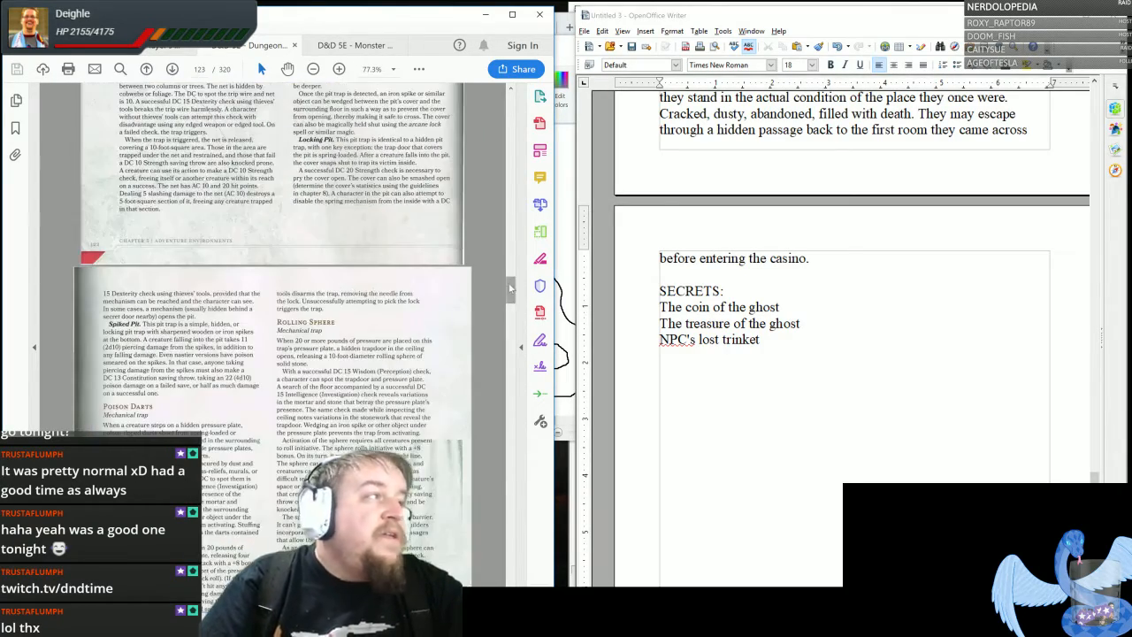
scroll(320, 356, up, 15)
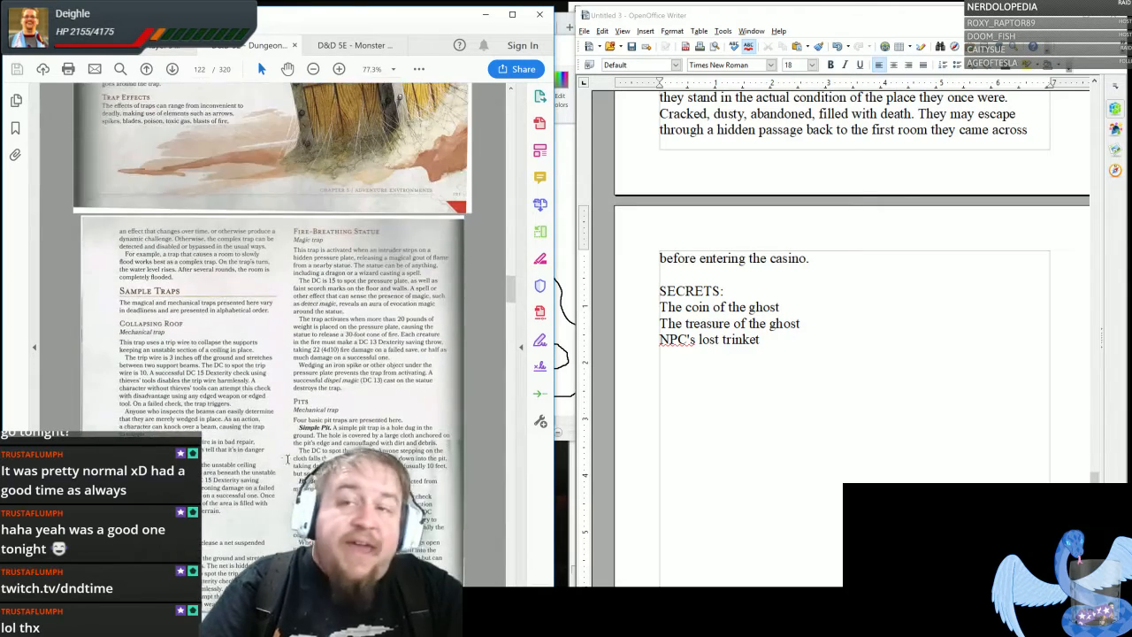
scroll(277, 456, down, 3)
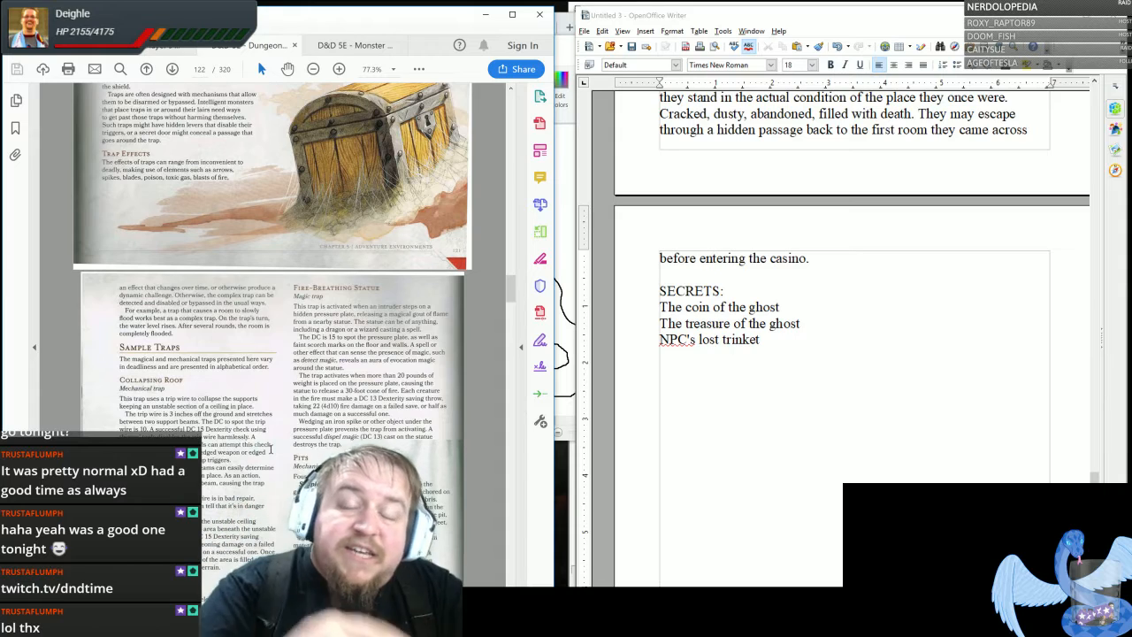
scroll(265, 442, up, 9)
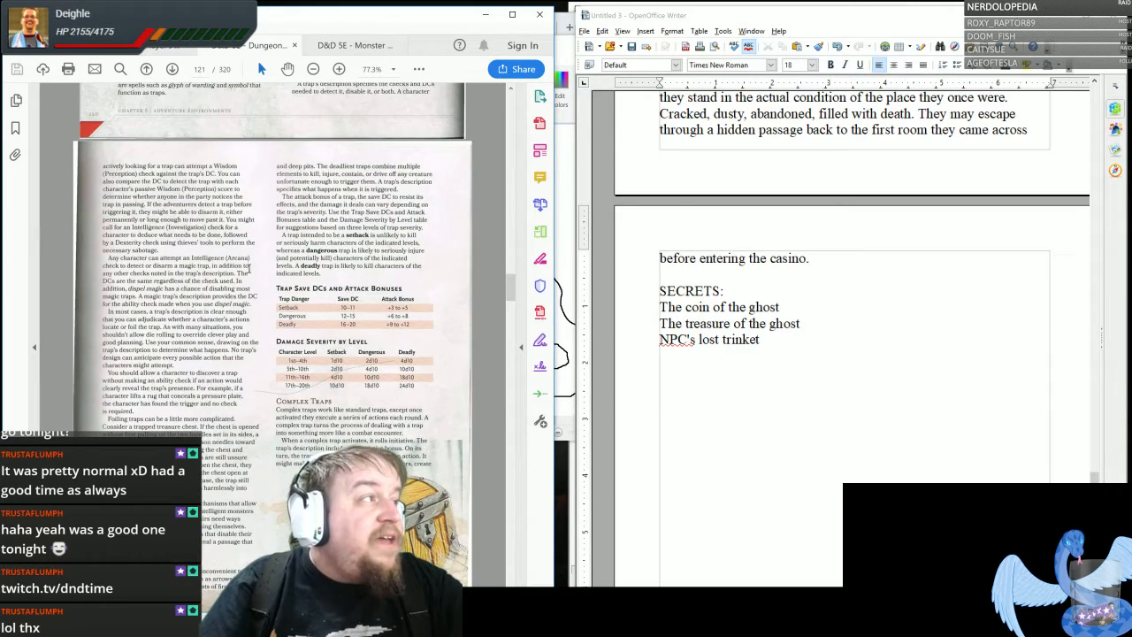
- Read the Trap Save DCs and Damage Severity by Level tables and the setback, dangerous and deadly descriptions on page 121
drag(254, 272, 466, 406)
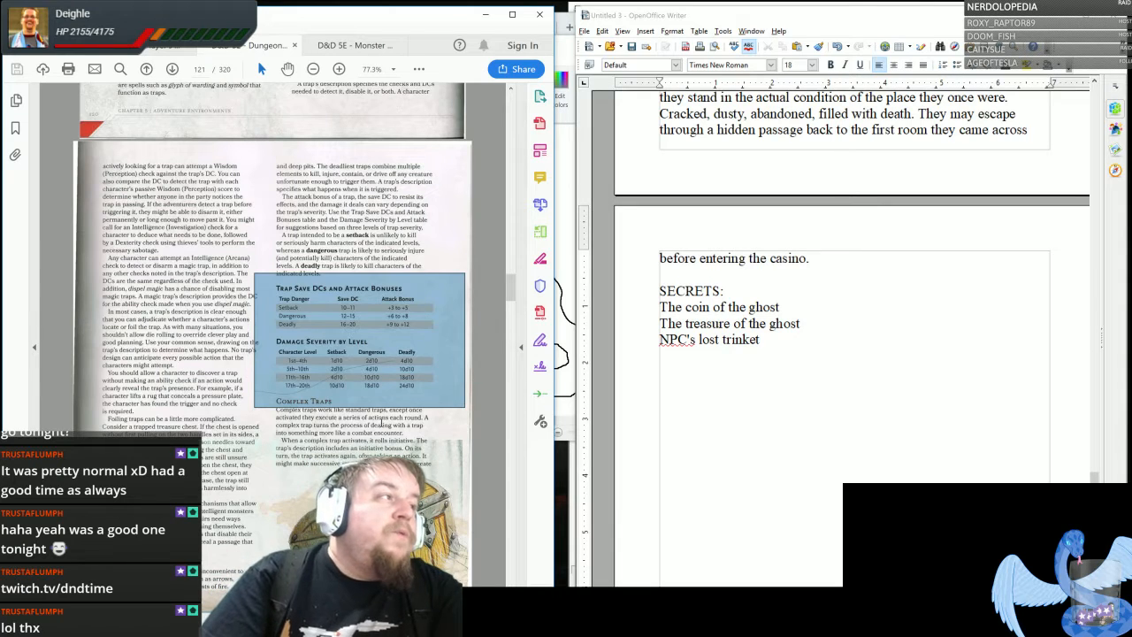
click(465, 405)
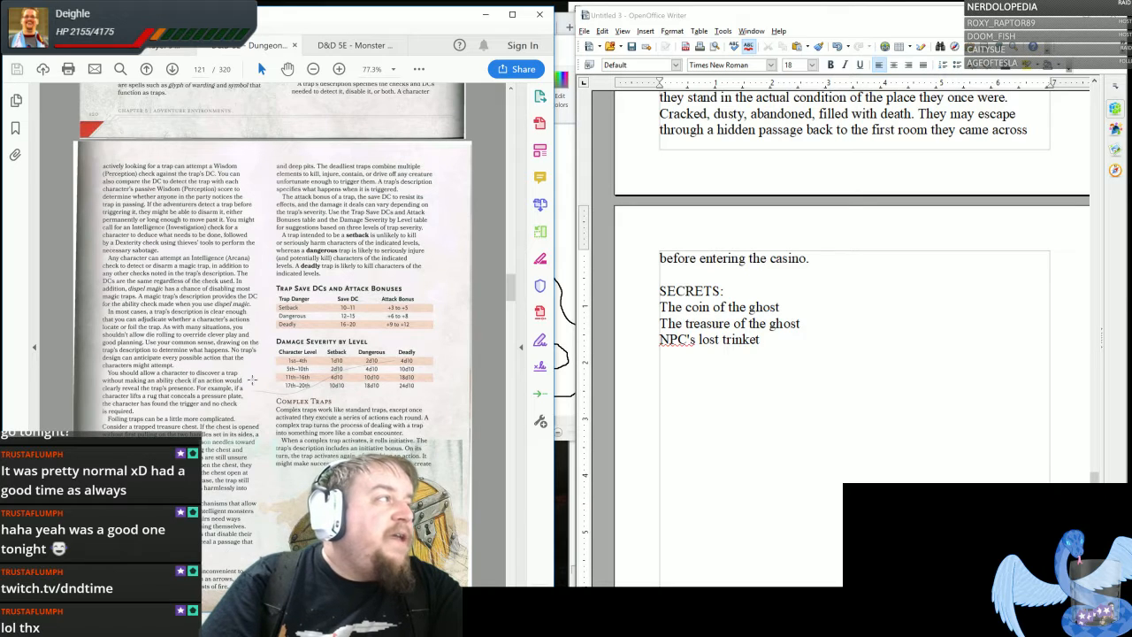
scroll(253, 380, down, 1)
drag(316, 203, 389, 224)
click(418, 224)
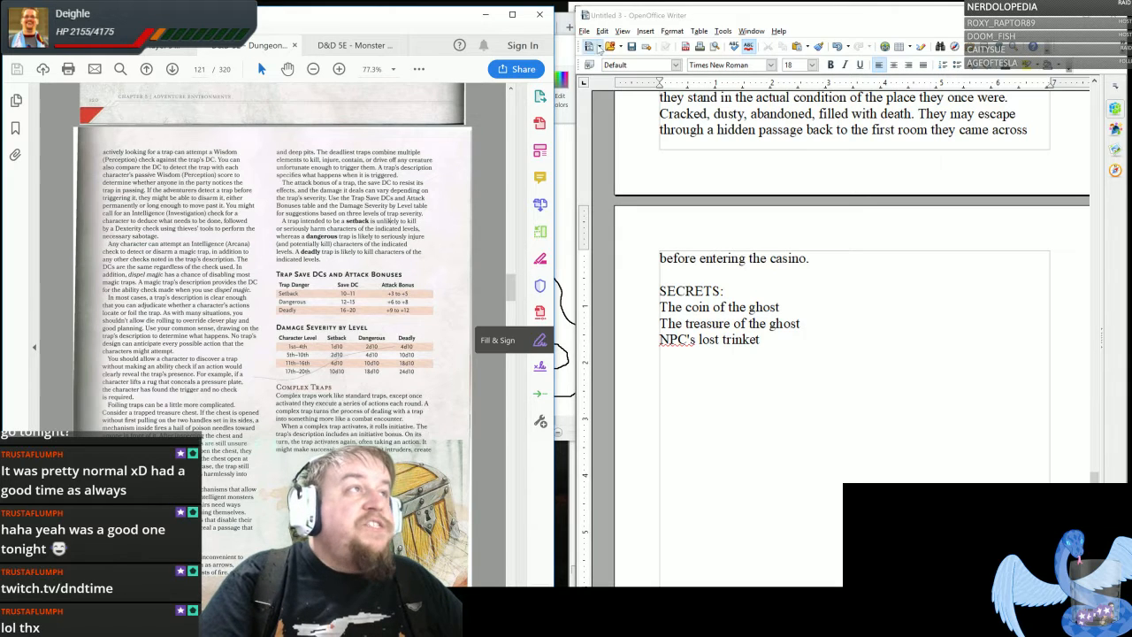
- Glance at the casino dungeon map in Paint and return to the guide's trap page with its tools pane collapsed
click(565, 47)
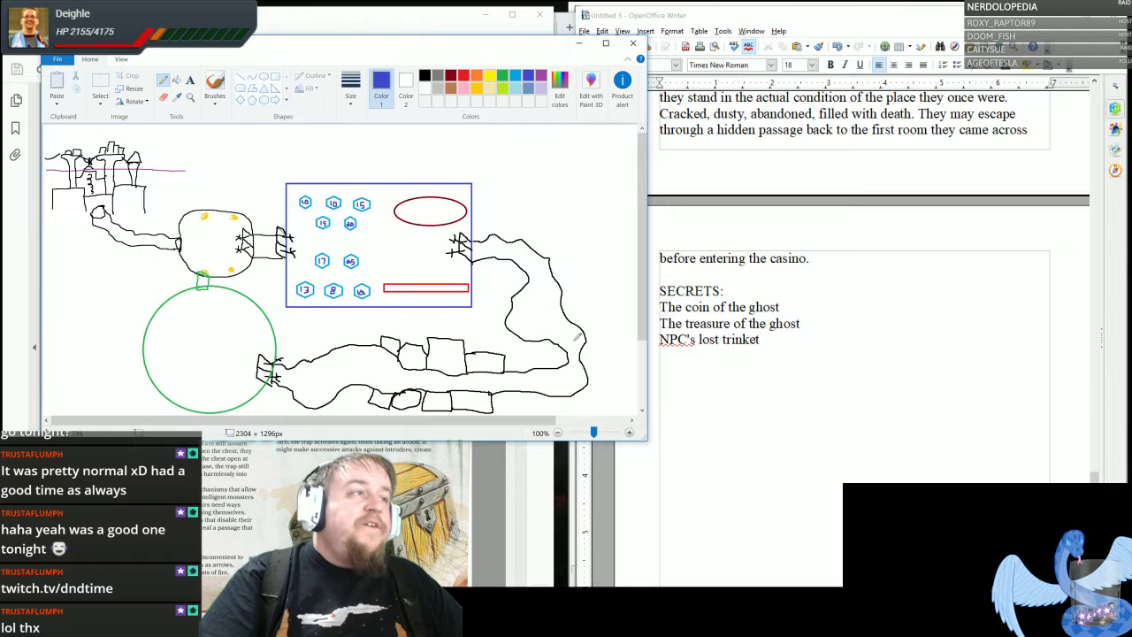
click(520, 482)
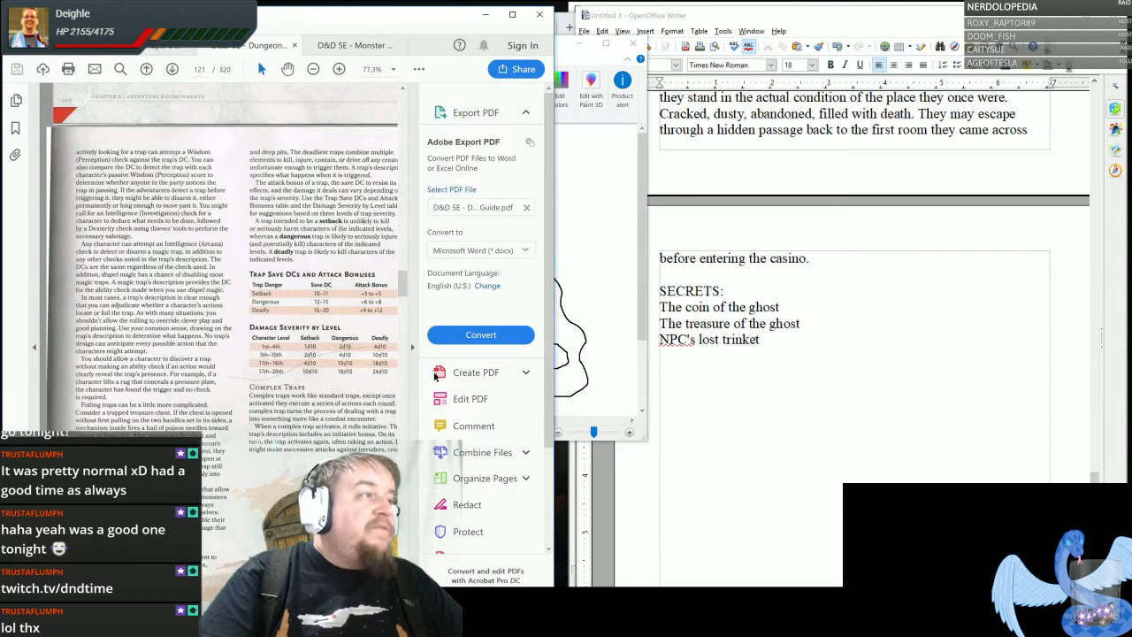
click(412, 350)
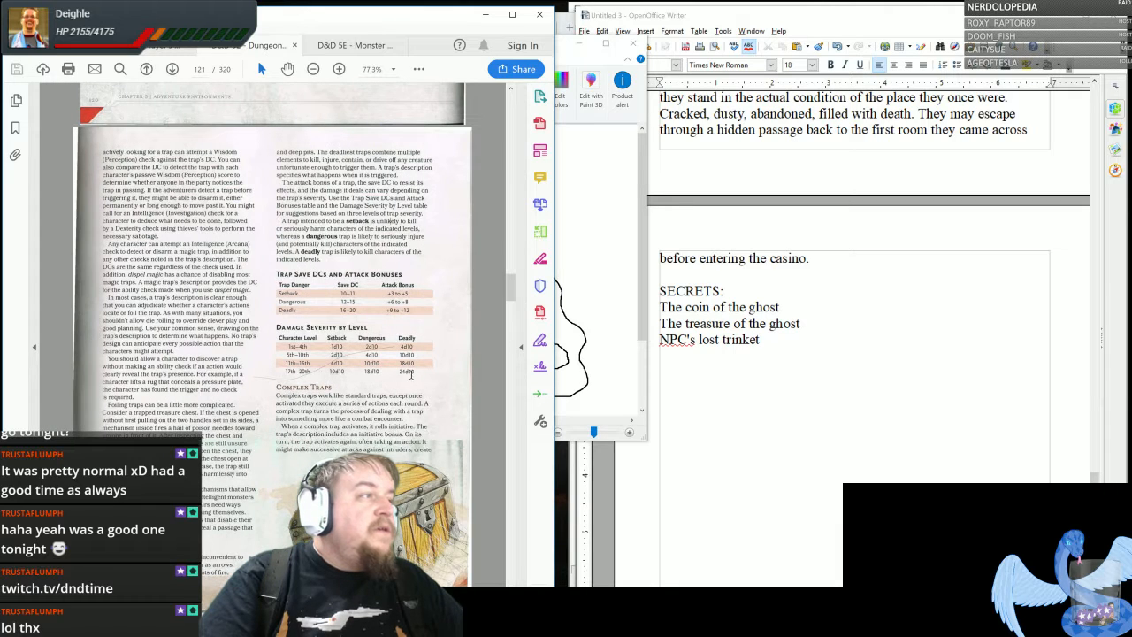
- Enlarge the guide page to 125% and bring the trap save DC and damage severity tables into view
click(339, 69)
click(339, 69)
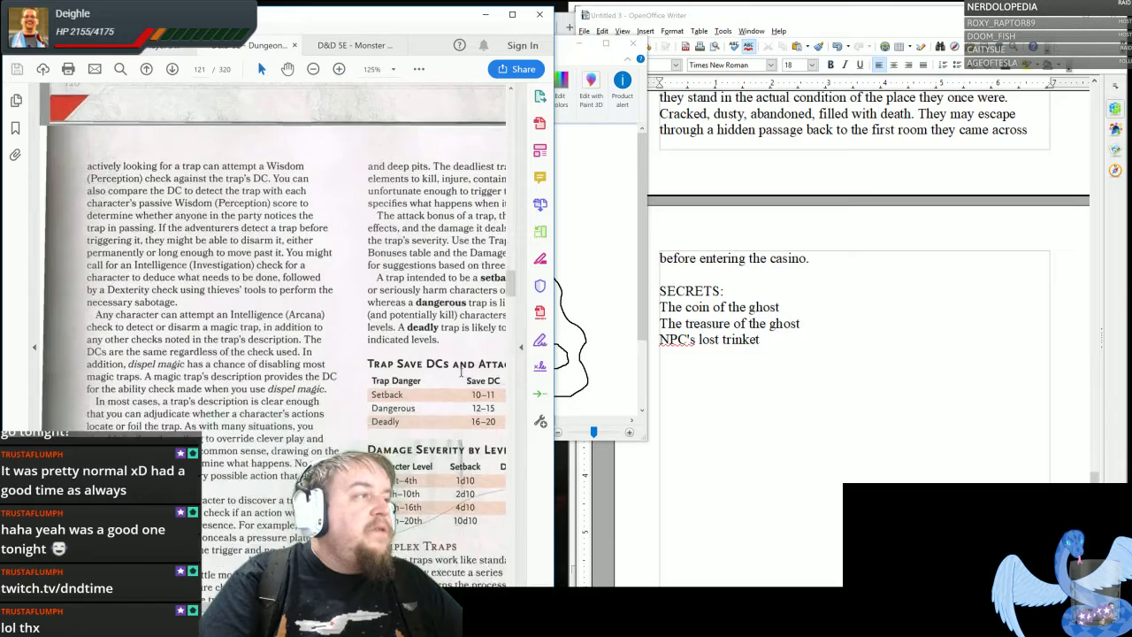
scroll(404, 451, down, 2)
scroll(403, 452, down, 1)
scroll(404, 451, right, 3)
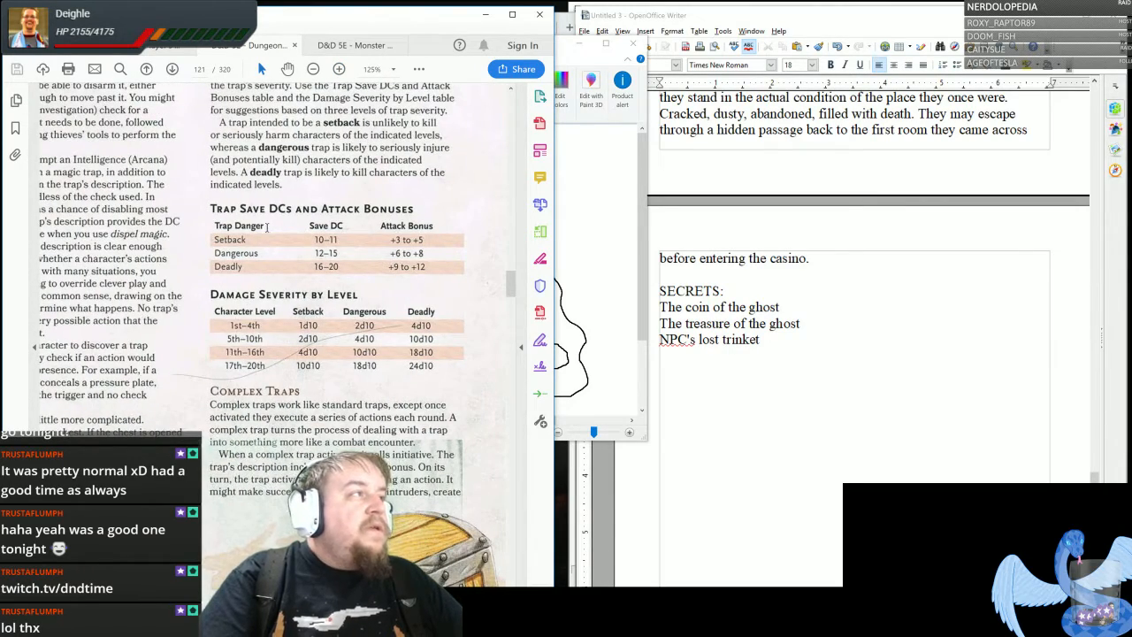
scroll(283, 217, up, 1)
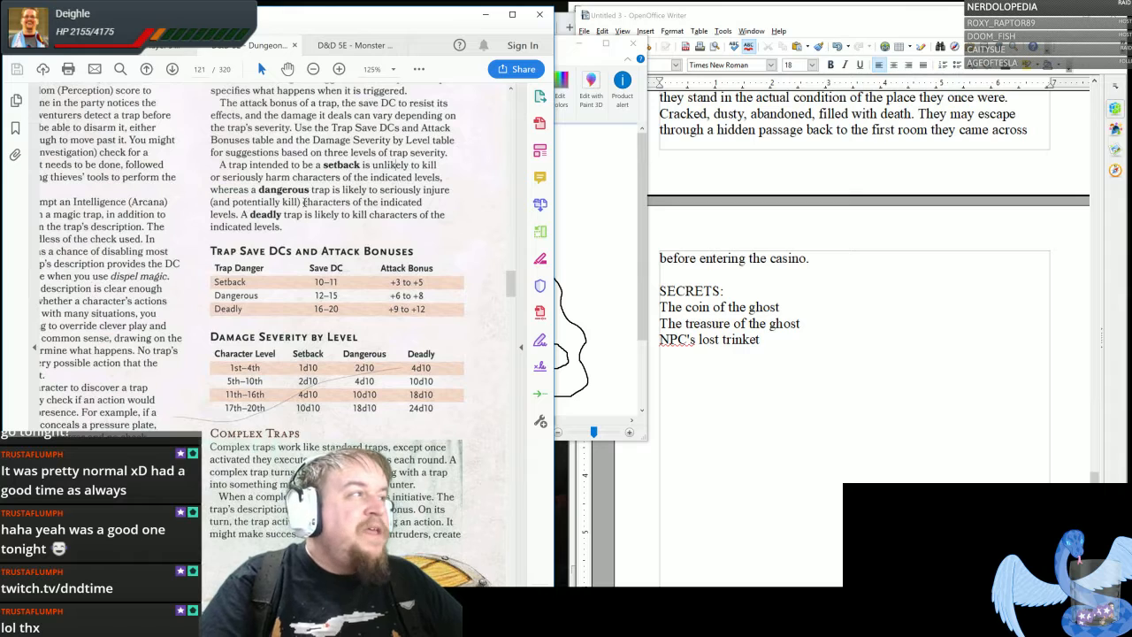
- Examine the Dangerous row of the Trap Save DCs and Attack Bonuses table, including its attack bonus range
drag(213, 295, 278, 298)
click(278, 298)
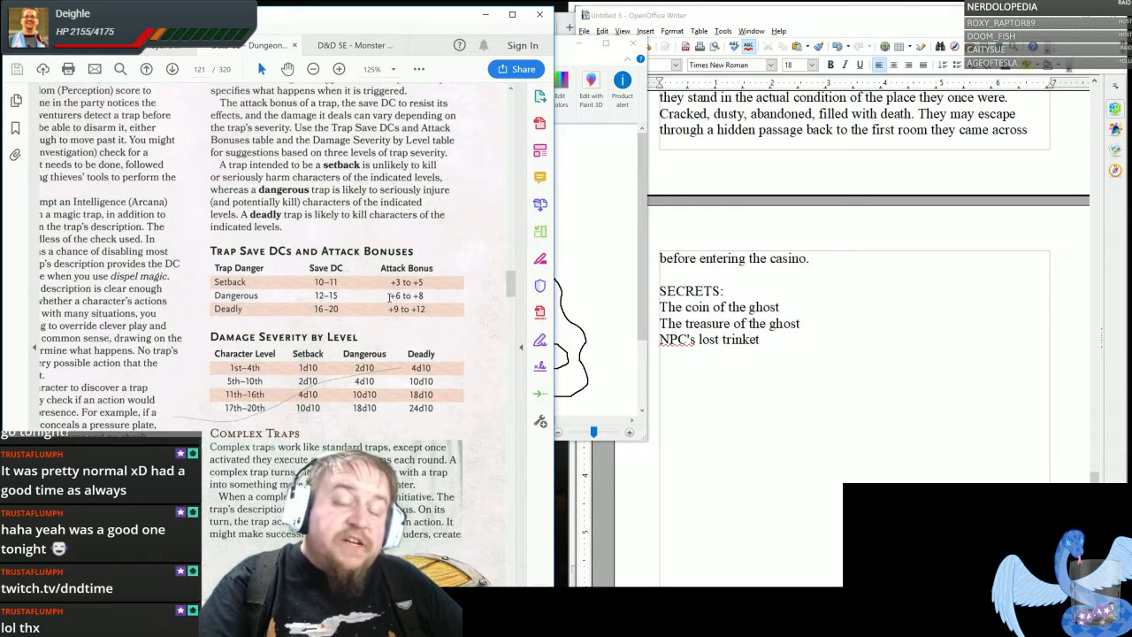
drag(389, 297, 432, 299)
click(432, 299)
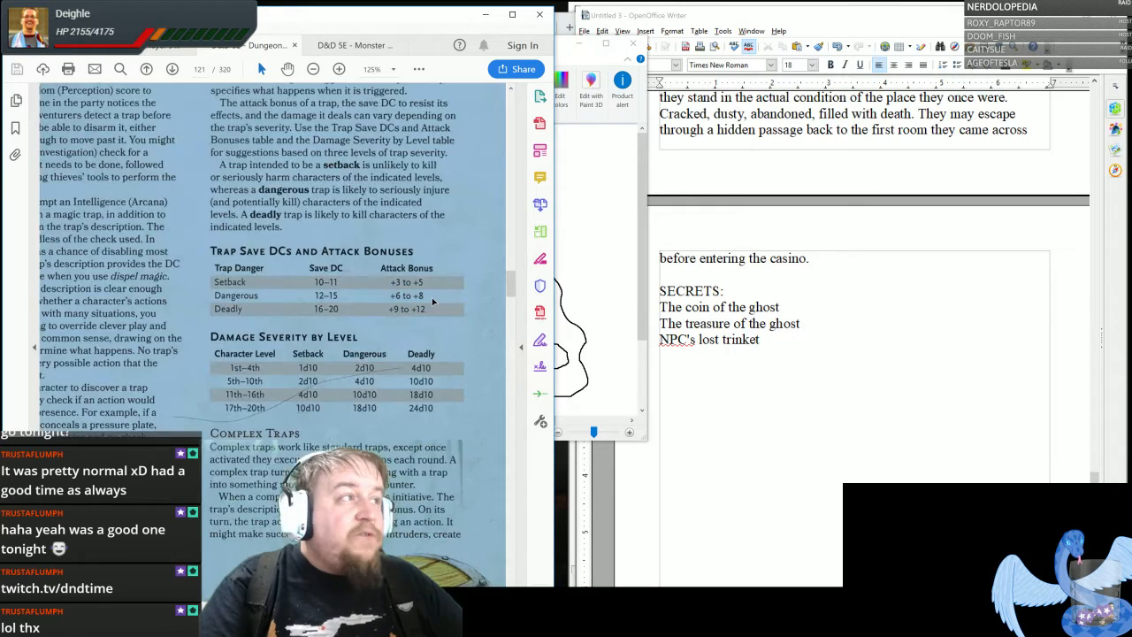
- Check the Dangerous damage for 5th–10th level characters in the Damage Severity table and reduce the guide page to 87.3%
click(432, 302)
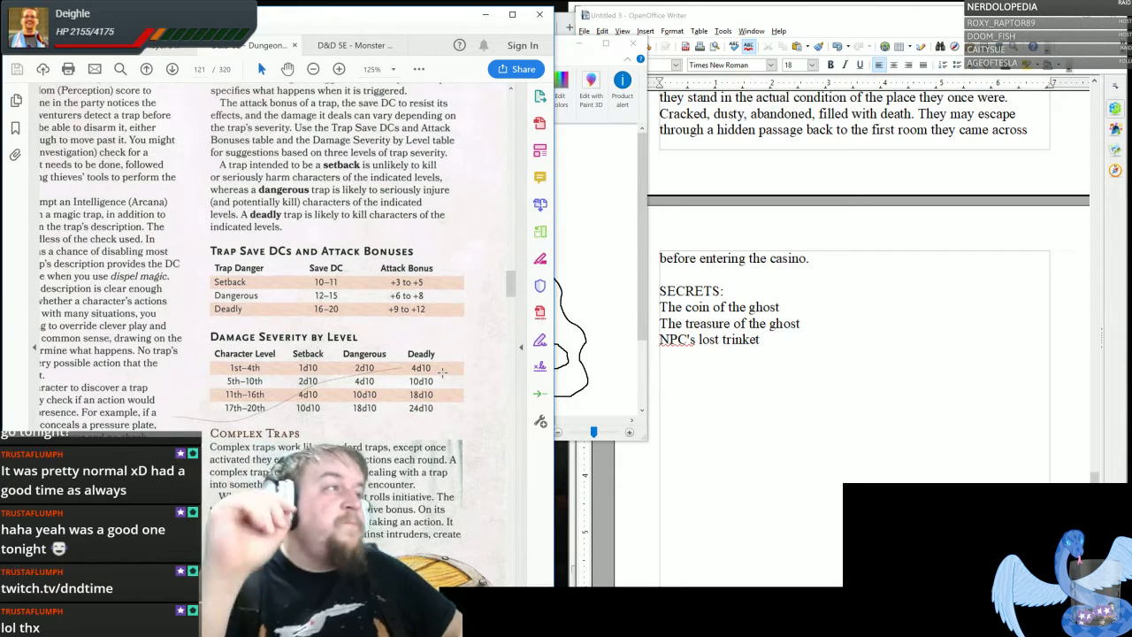
drag(226, 380, 266, 380)
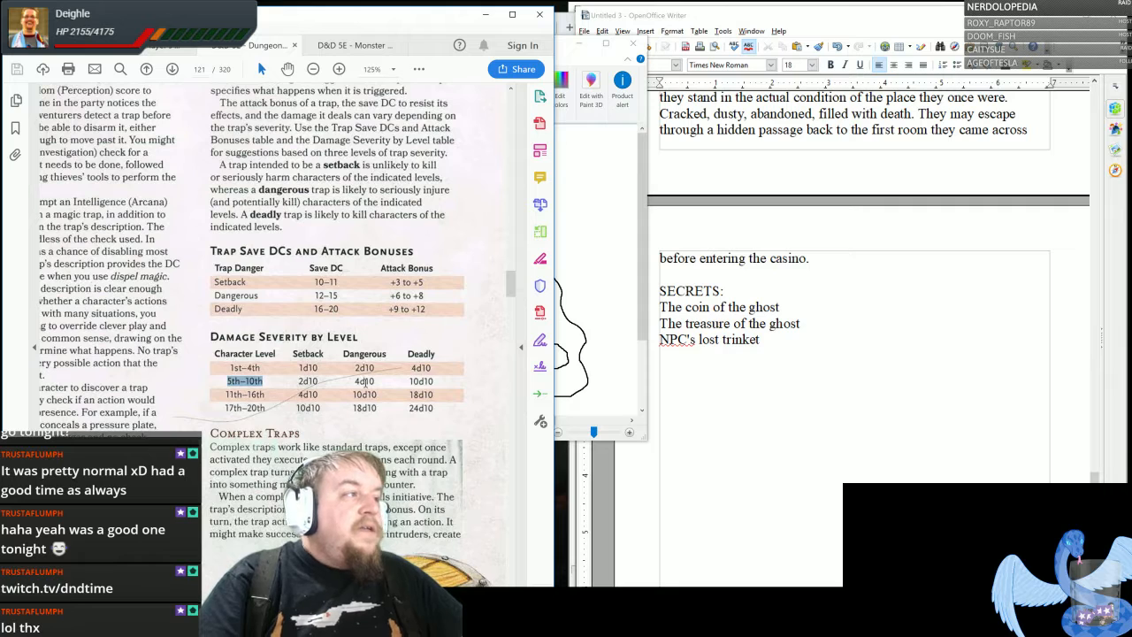
drag(352, 381, 381, 383)
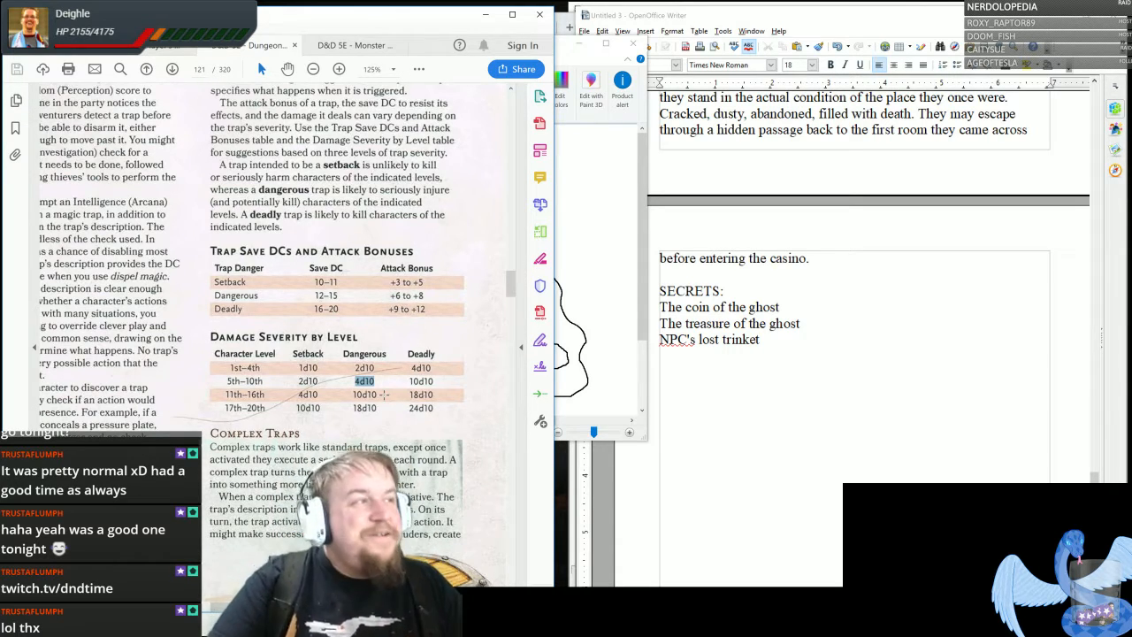
click(314, 70)
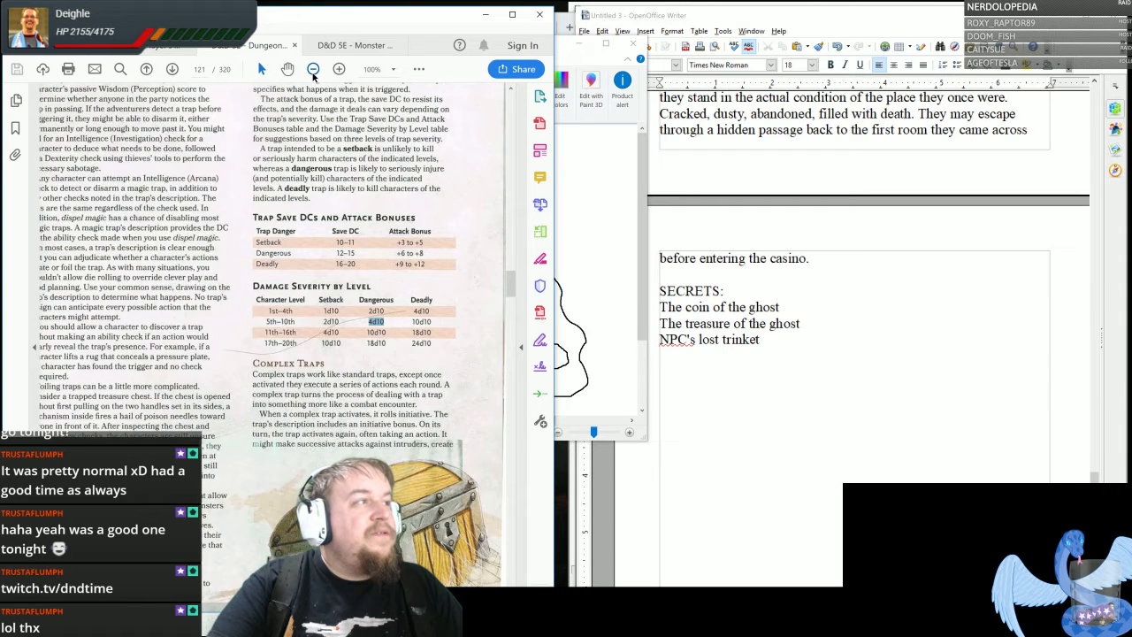
click(313, 70)
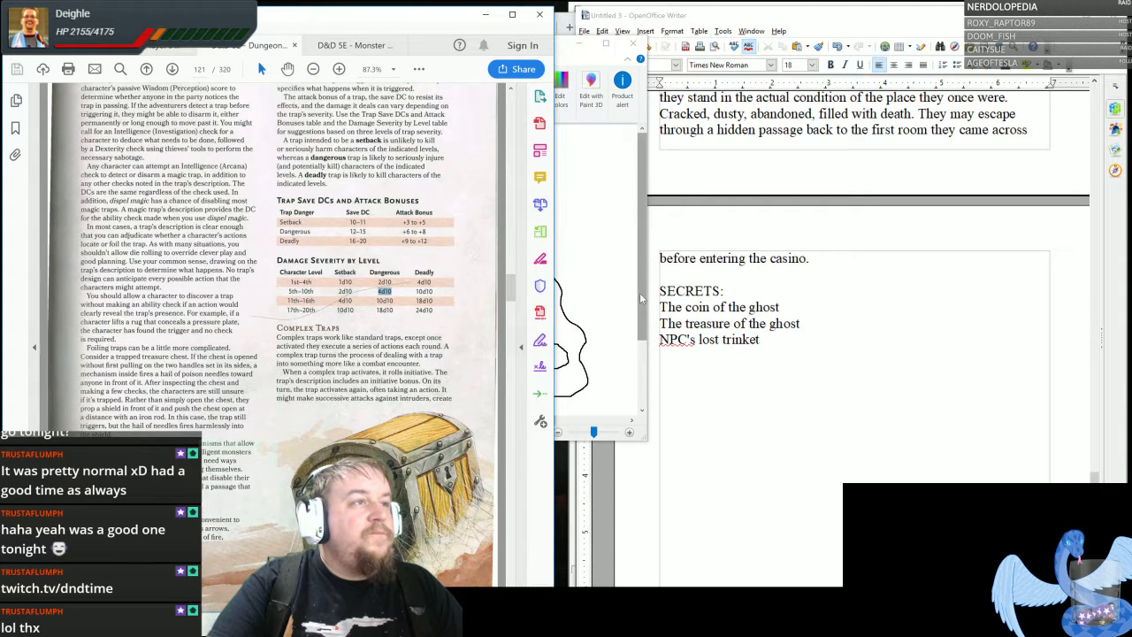
- Switch to the Writer notes and review the SECRETS list and the big set piece fight notes above it
click(685, 365)
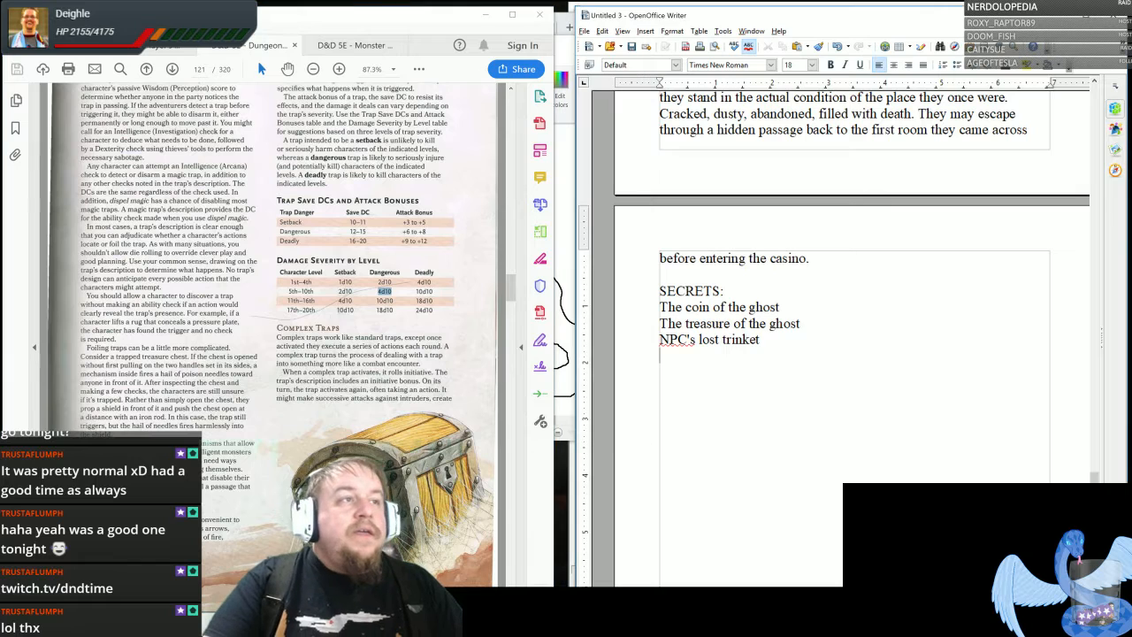
drag(660, 291, 756, 340)
click(772, 398)
scroll(779, 429, up, 4)
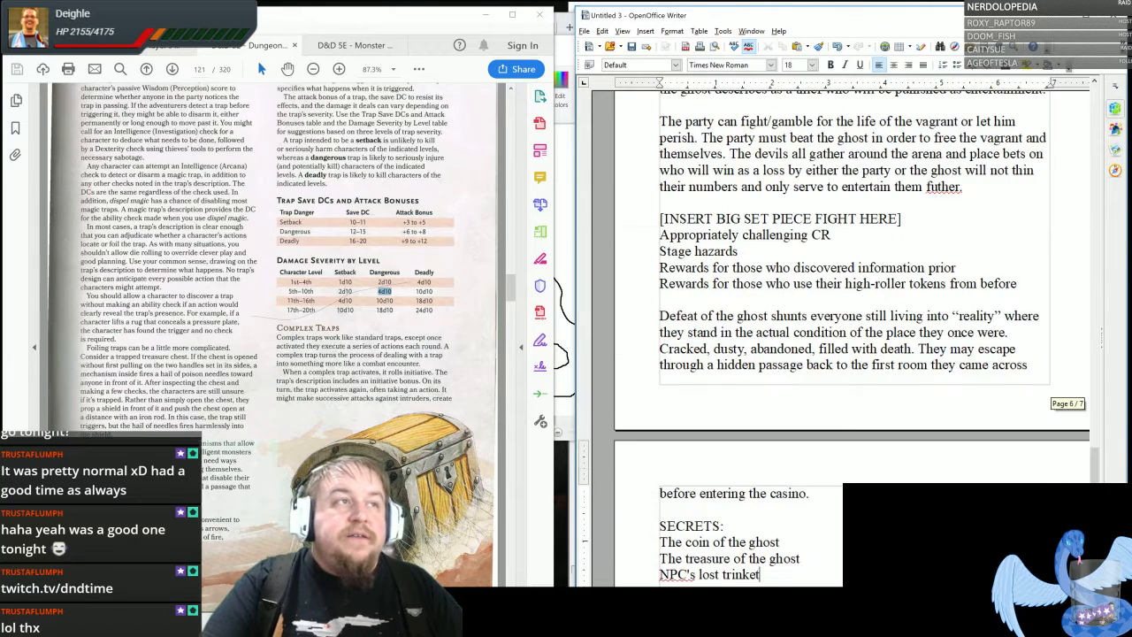
scroll(778, 429, down, 4)
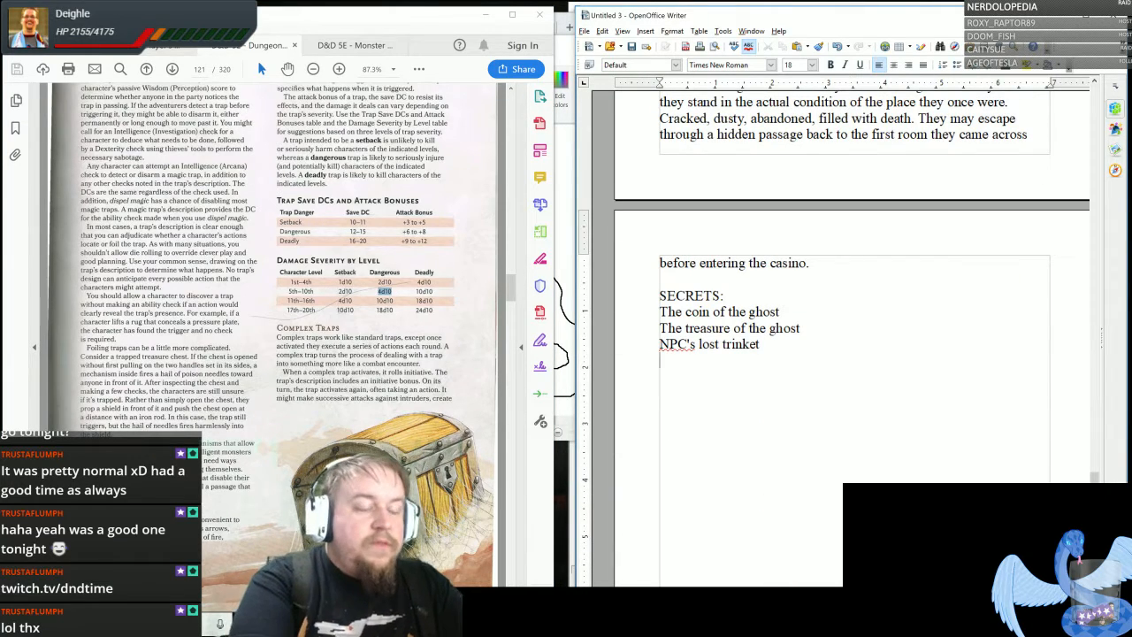
text(The)
key(BackSpace)
key(BackSpace)
key(BackSpace)
key(BackSpace)
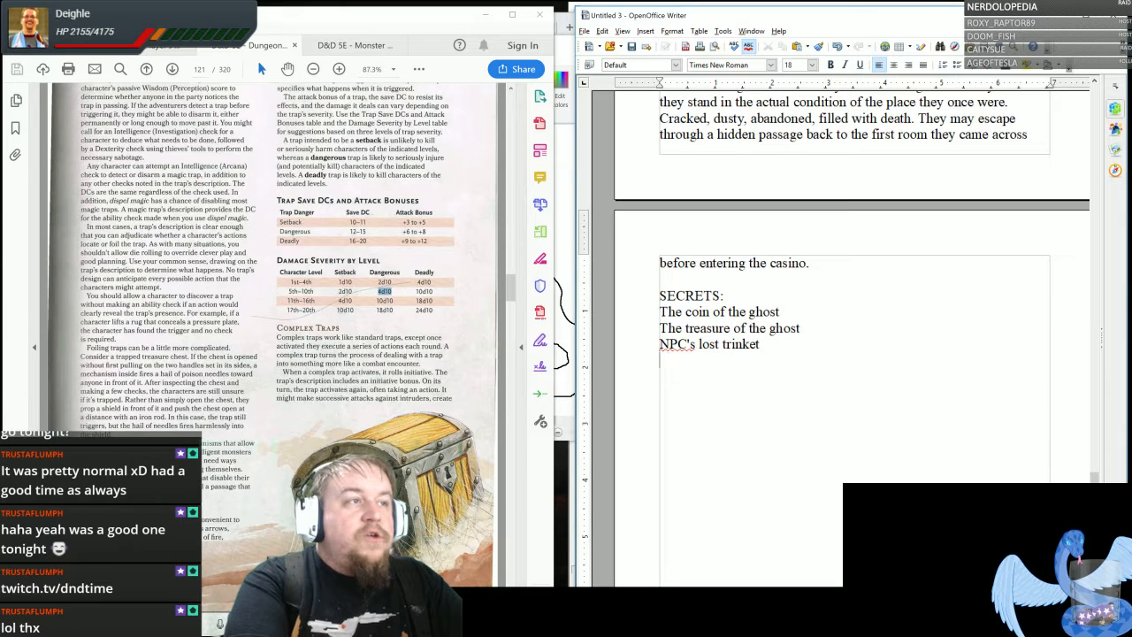
- Extend the first secret, about the ghost's coin, with "is cursed but will allow access to...", correcting the spelling of "access"
click(780, 312)
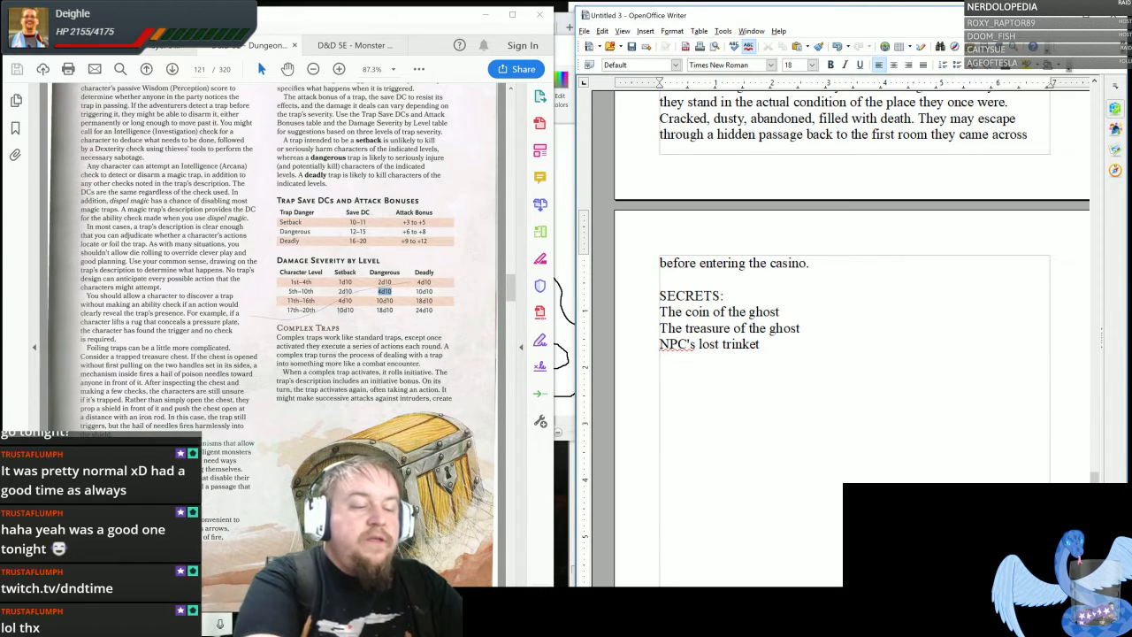
text(is cursed )
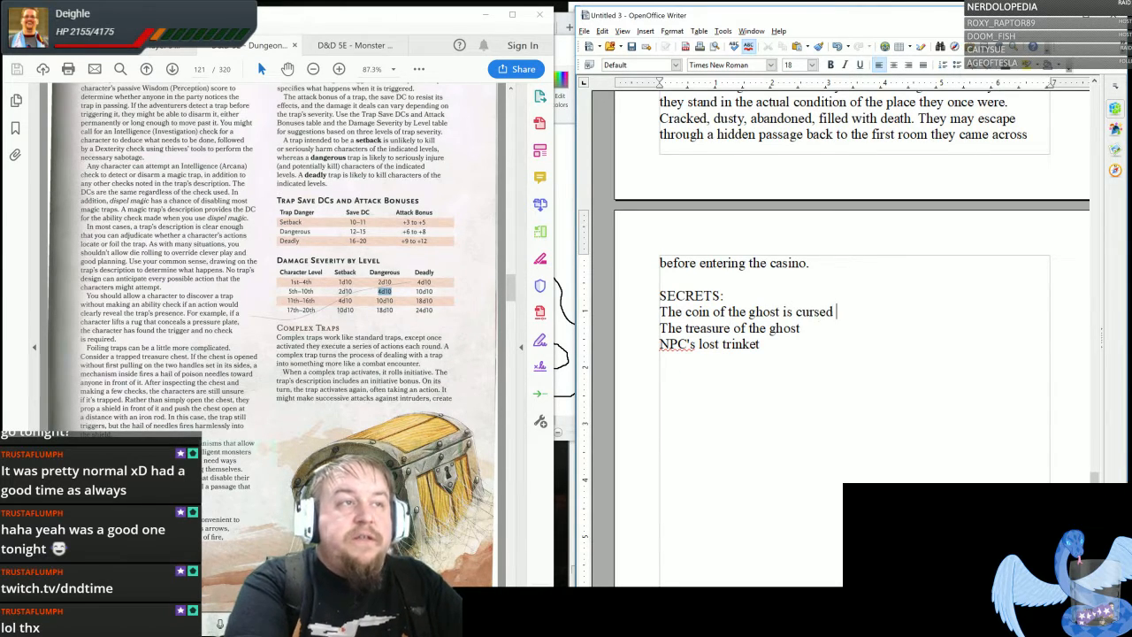
text(but will allow acc)
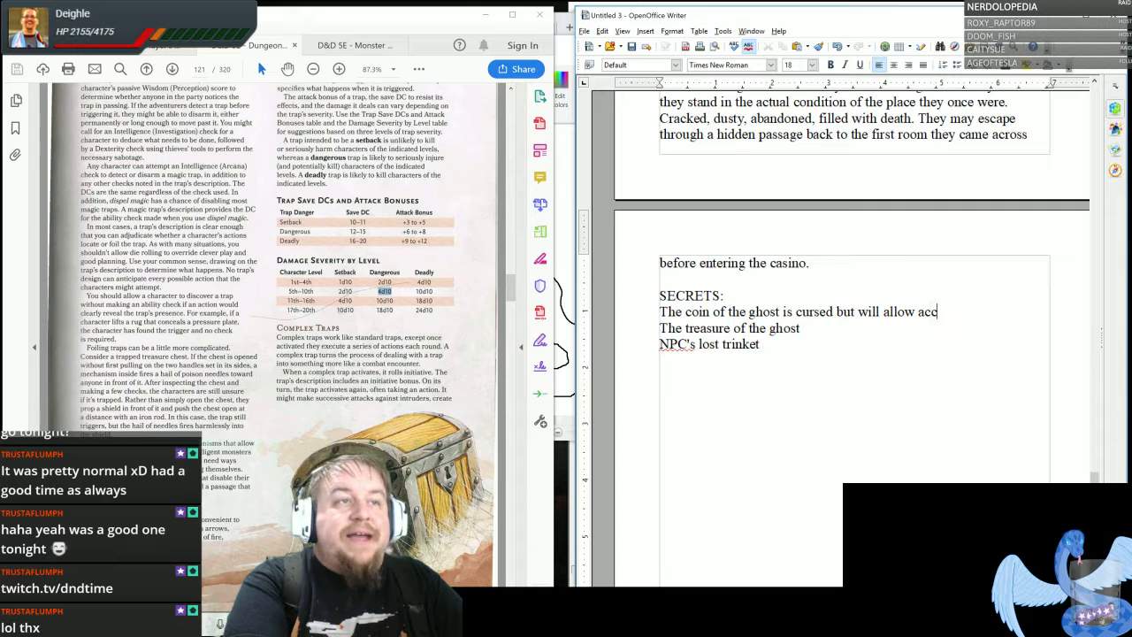
text(est to...)
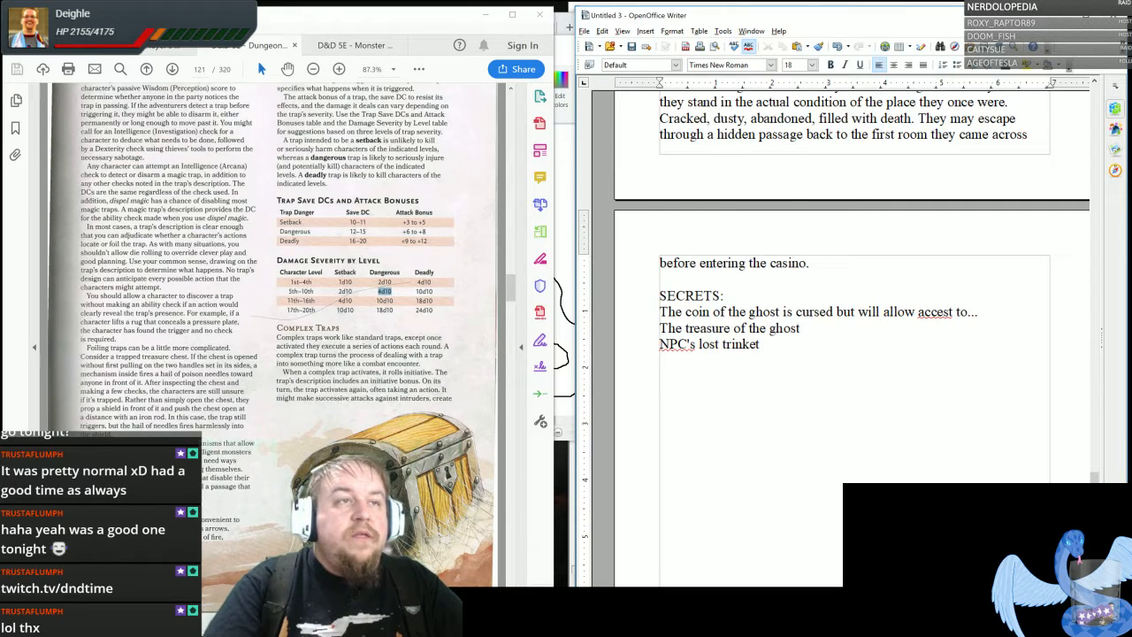
right_click(933, 312)
click(947, 317)
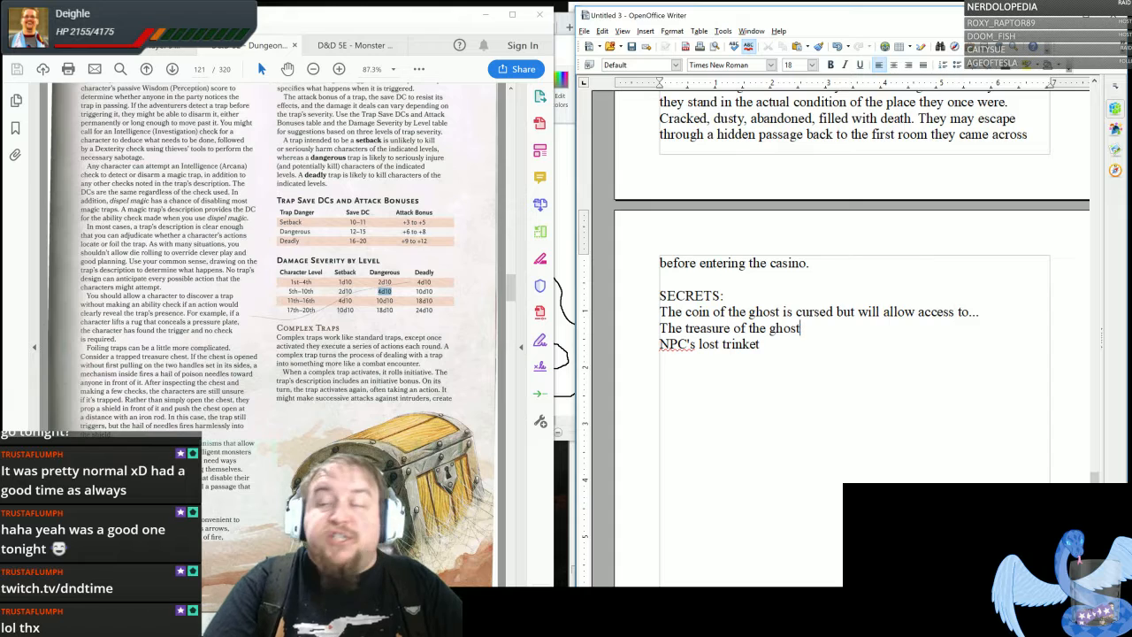
key(Down)
key(Down)
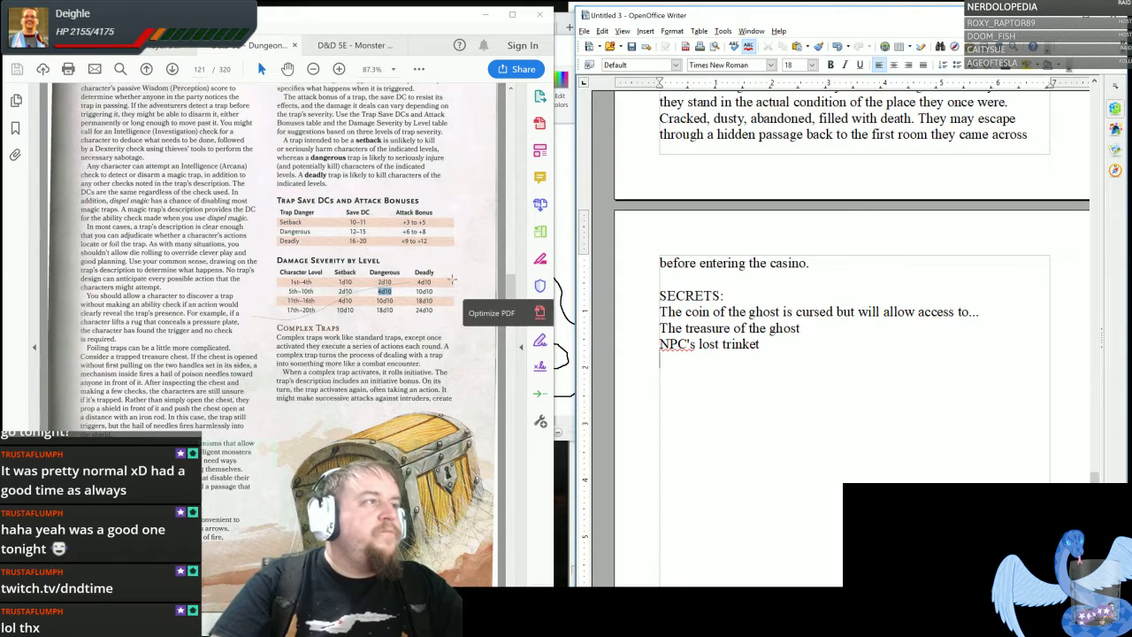
- Clear the highlight in the guide's damage table and review the Five Rooms outline in the dungeon notes
click(449, 283)
click(400, 273)
drag(1095, 486, 1095, 168)
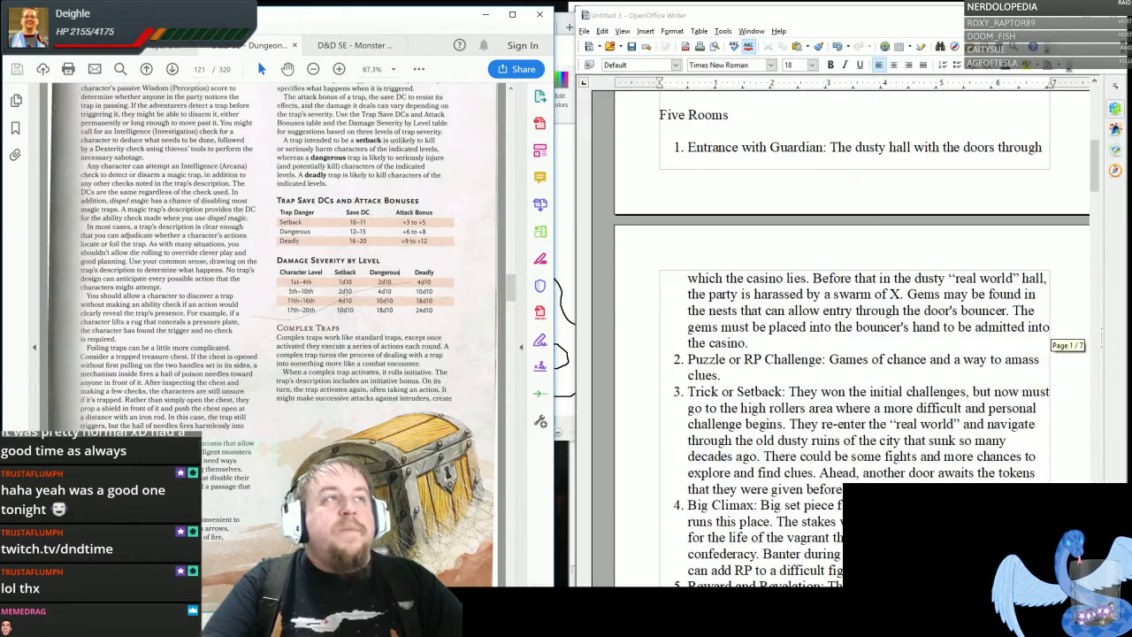
drag(660, 115, 920, 570)
click(882, 475)
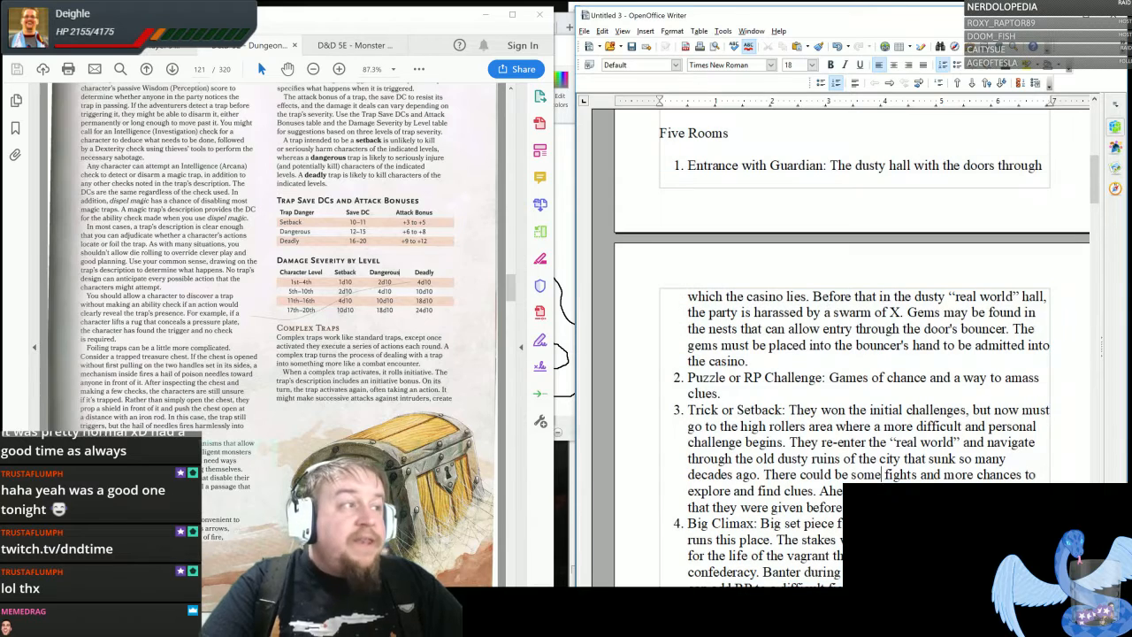
- Bring the Paint dungeon map into view beside the notes and skim the room outline up to the numbered list of dungeon elements
click(566, 38)
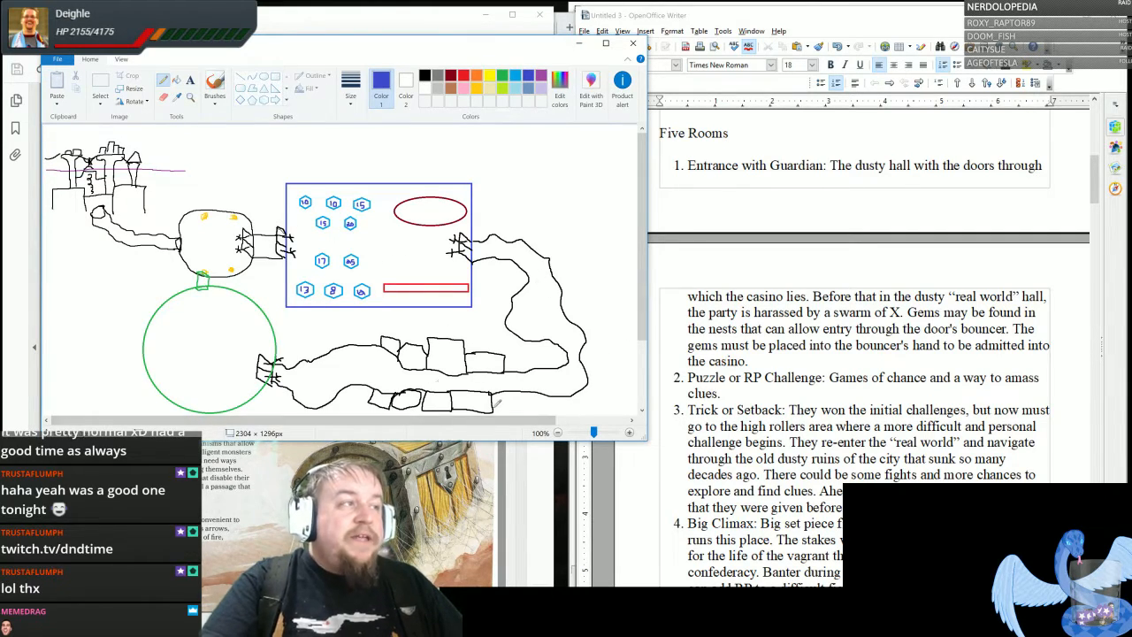
click(834, 345)
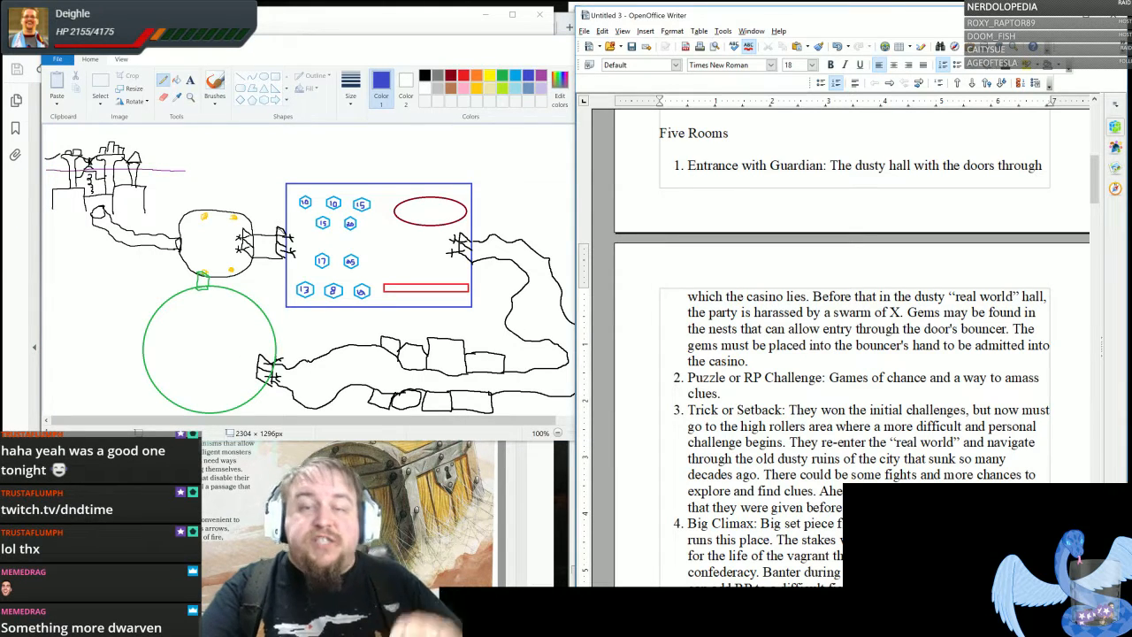
scroll(834, 345, down, 3)
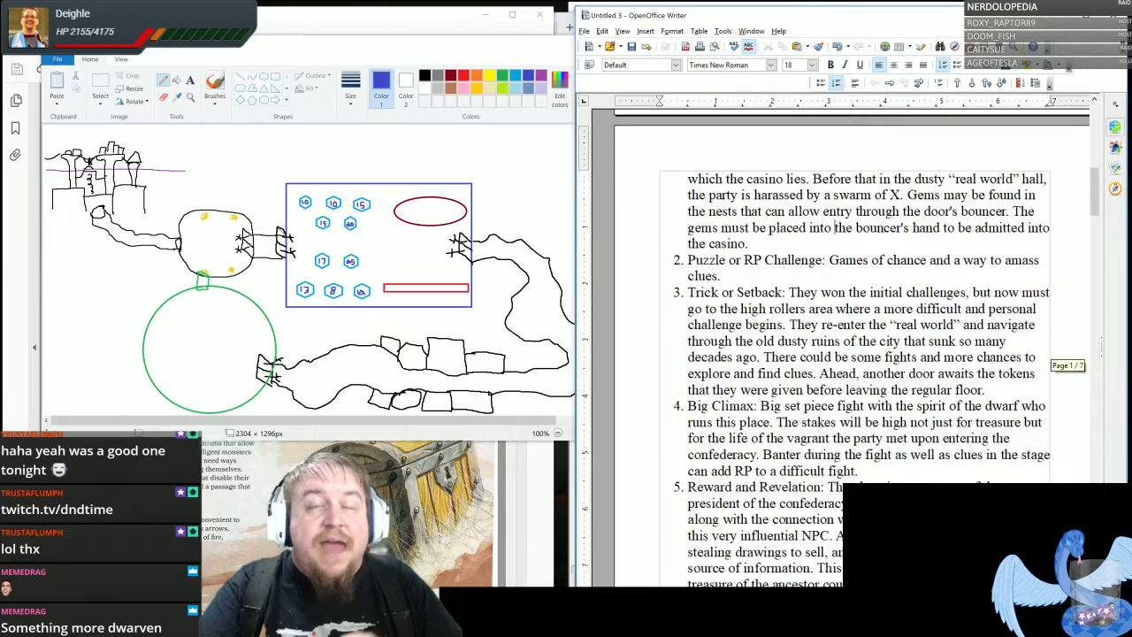
scroll(834, 345, up, 9)
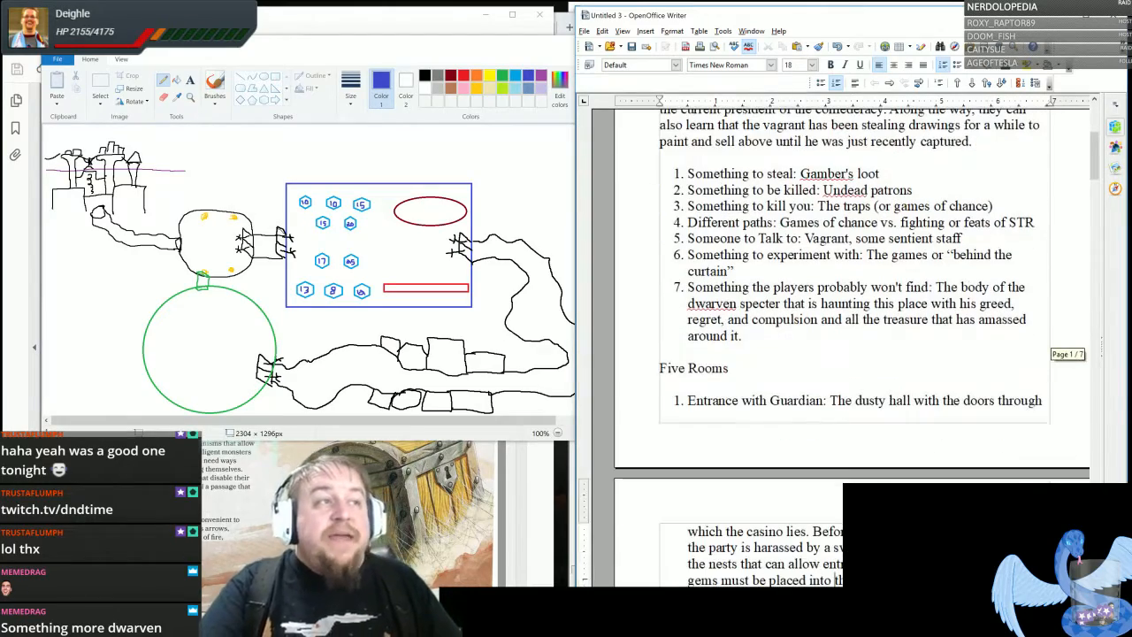
- Review the seven dungeon elements one by one, from something to steal to something the players probably won't find
drag(687, 173, 742, 336)
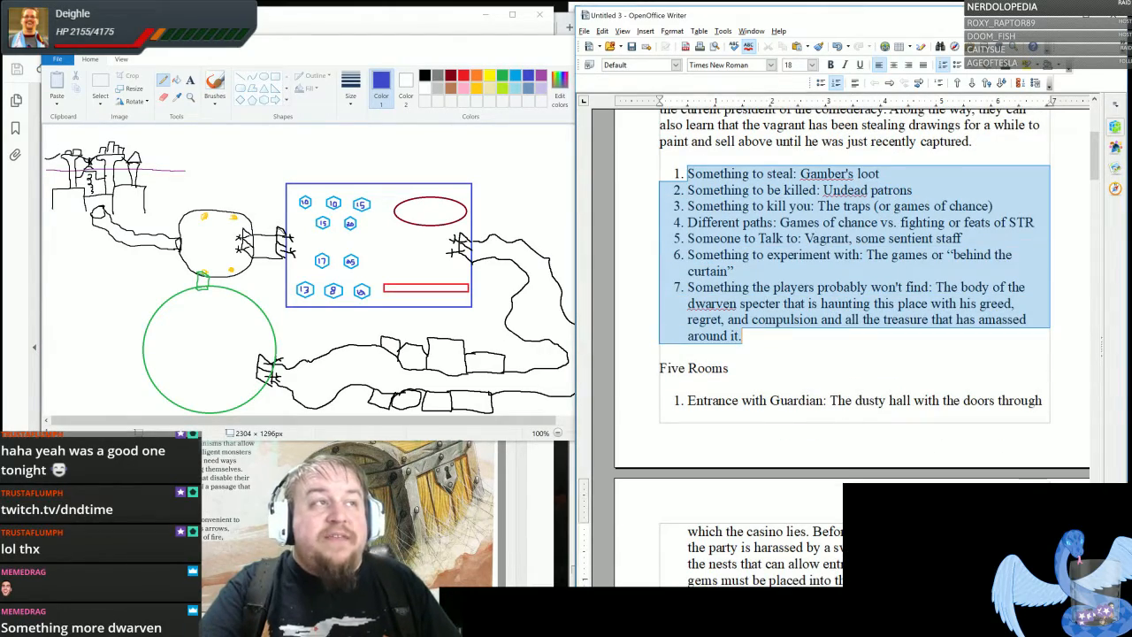
click(743, 337)
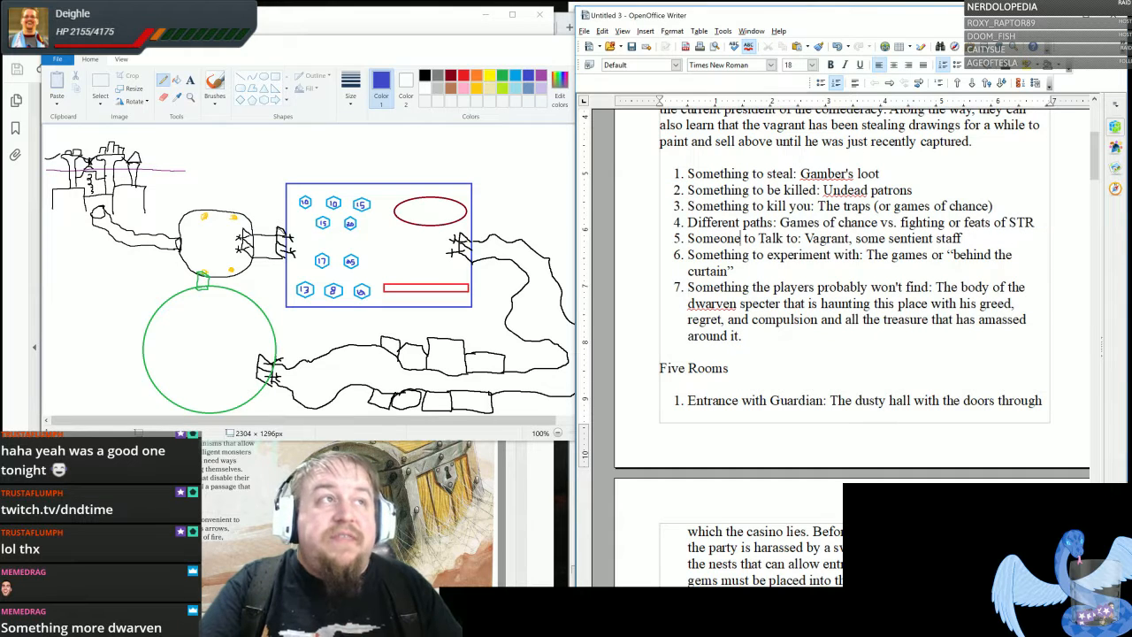
drag(734, 173, 778, 174)
click(789, 173)
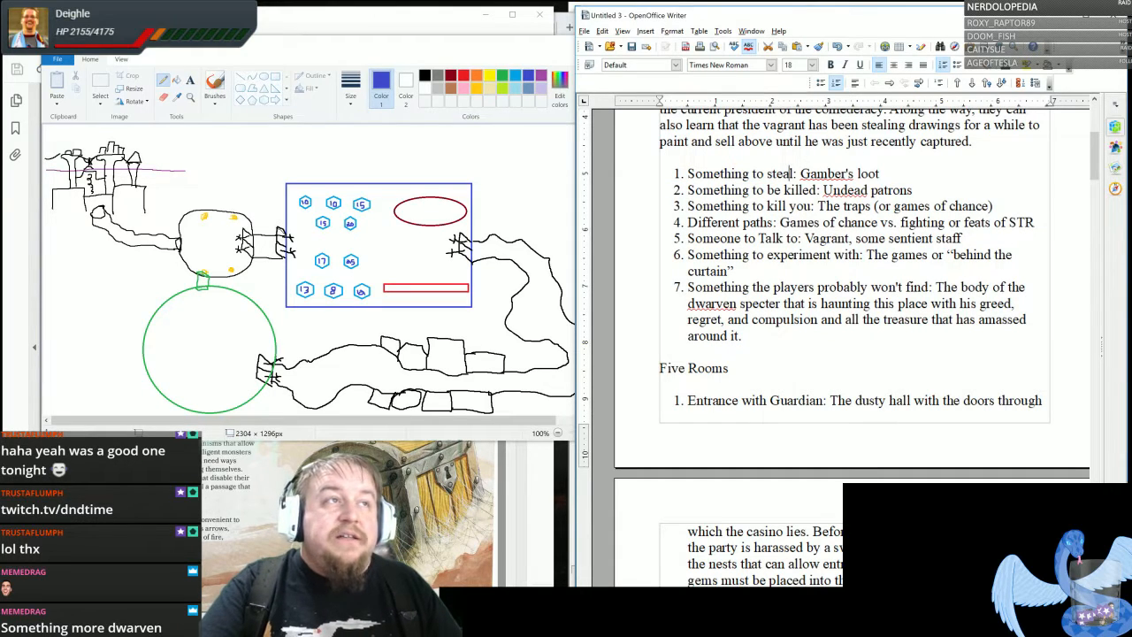
drag(701, 189, 800, 190)
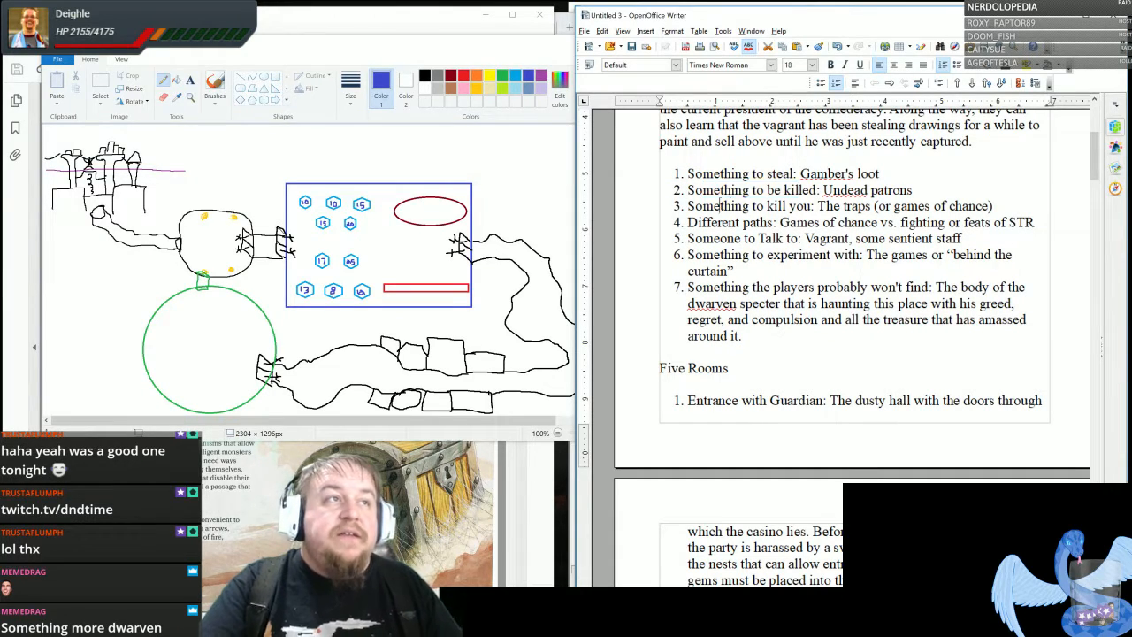
drag(719, 205, 812, 206)
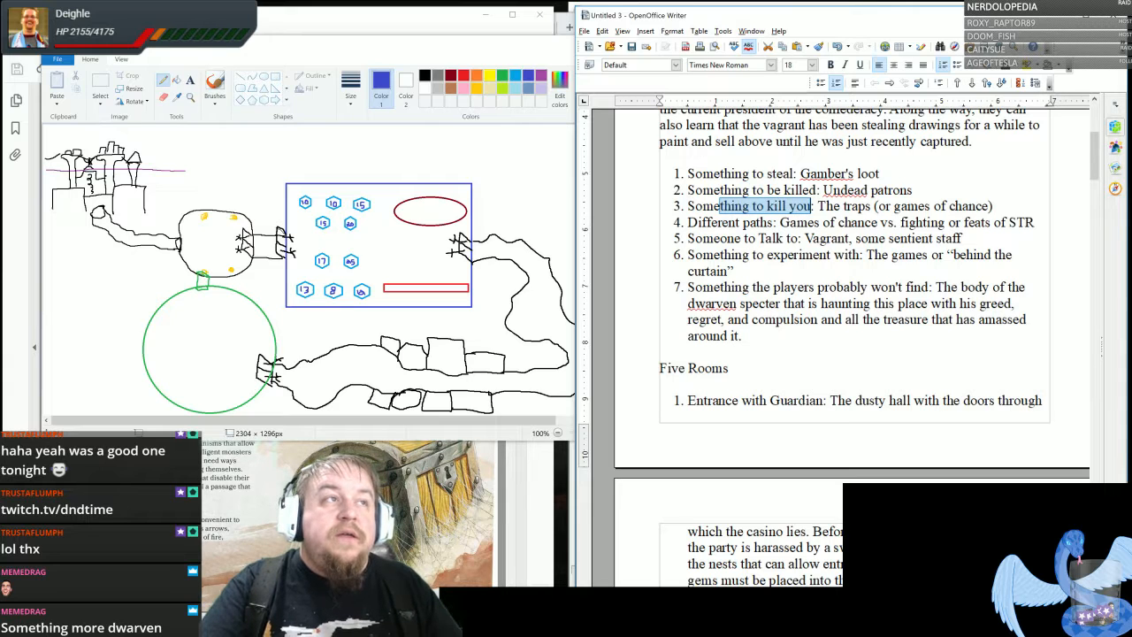
drag(688, 222, 799, 238)
drag(700, 255, 833, 254)
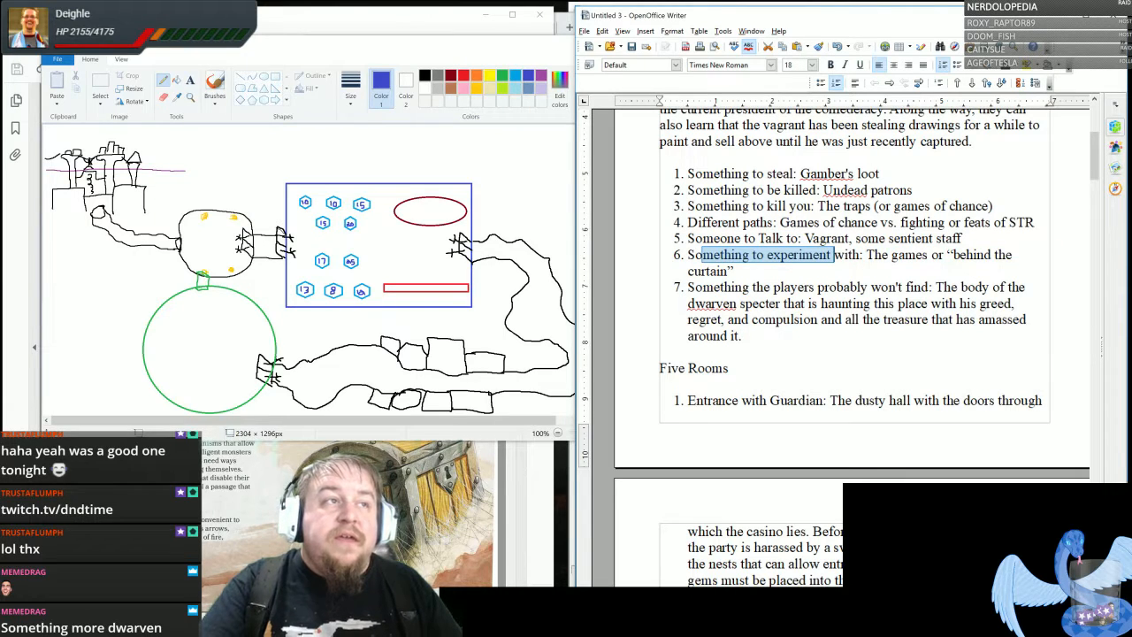
drag(713, 287, 921, 287)
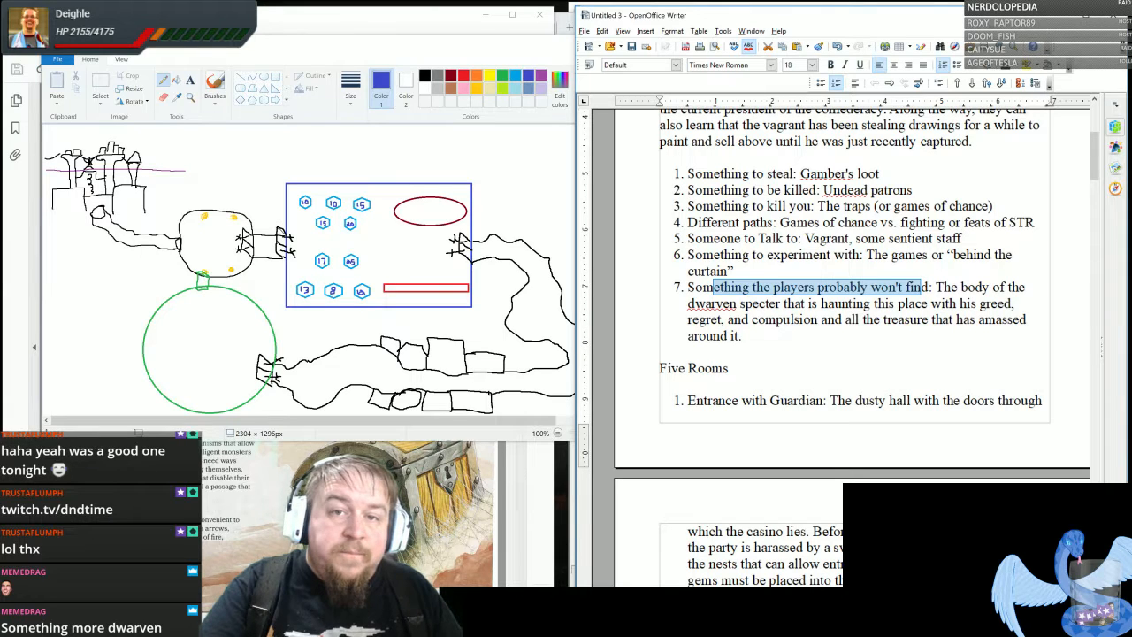
click(922, 287)
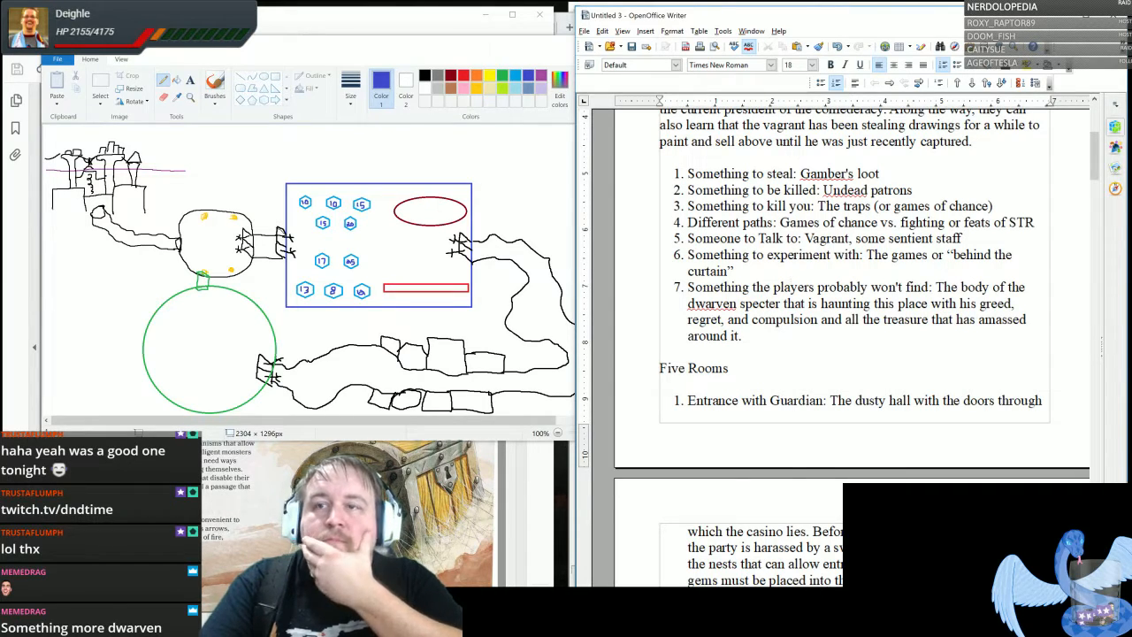
- Add the heading "DWARF" below the SECRETS list at the end of the notes, followed by a new line
scroll(849, 292, down, 20)
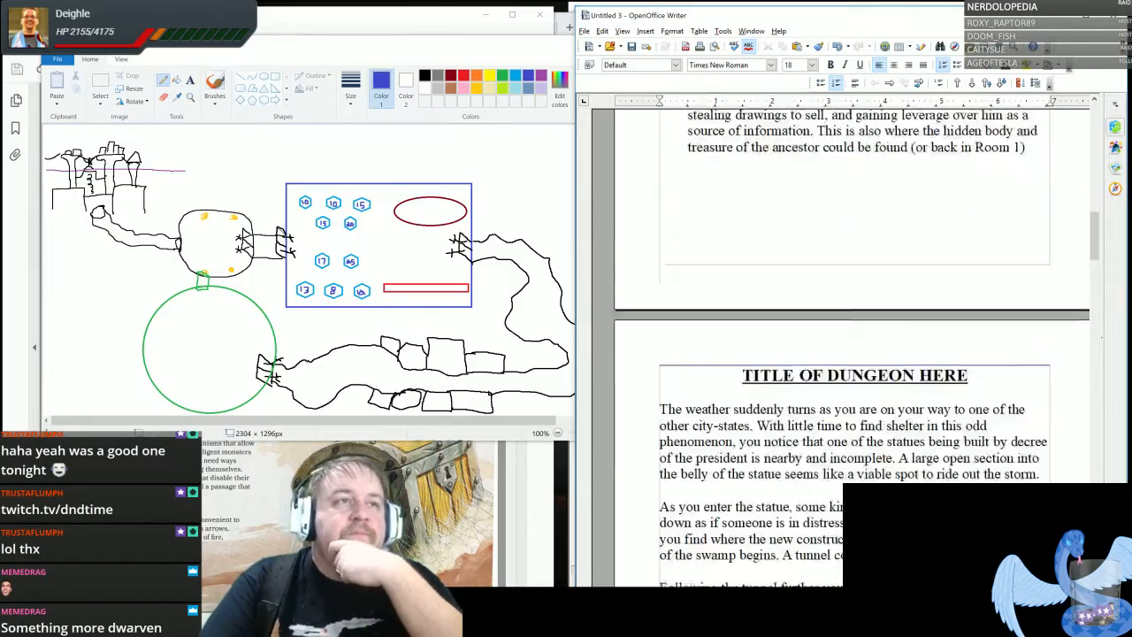
scroll(849, 291, down, 20)
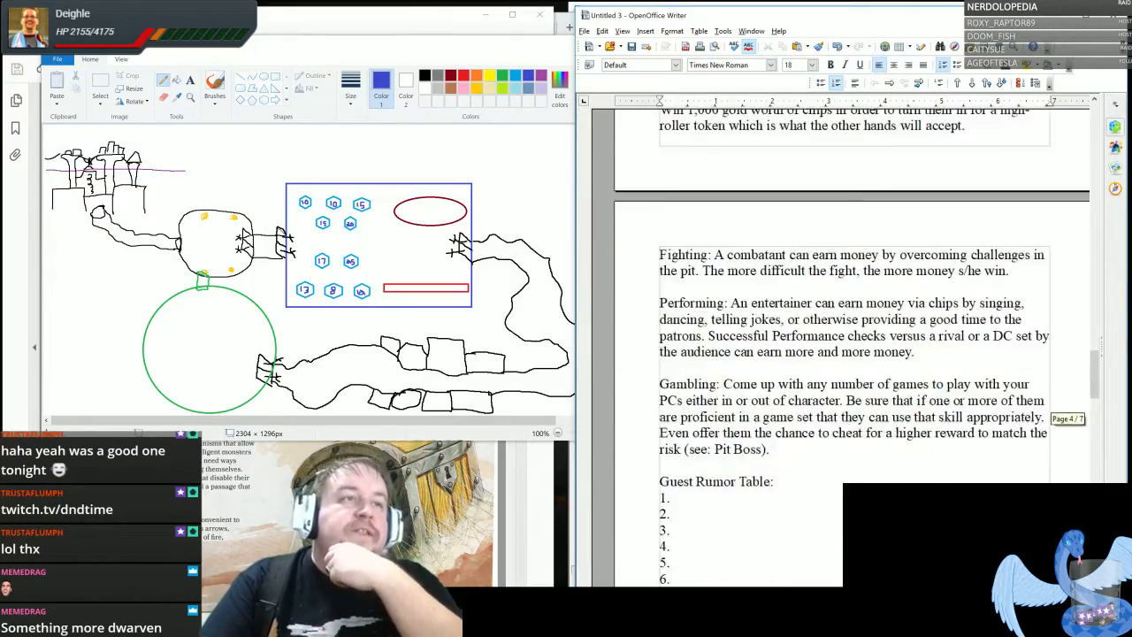
scroll(849, 292, down, 10)
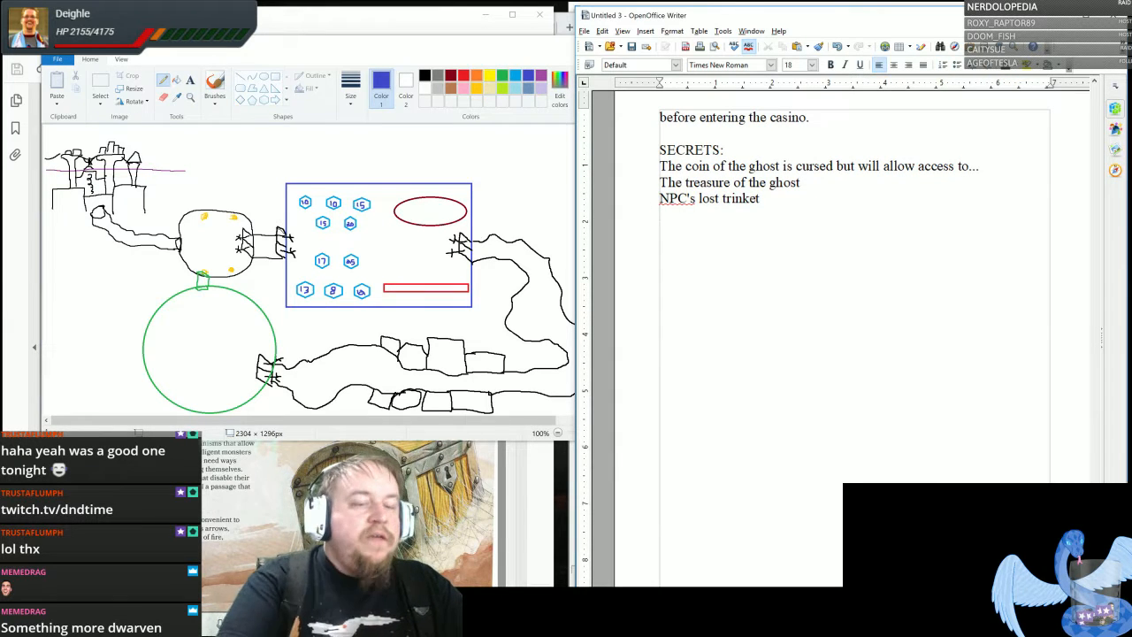
key(Return)
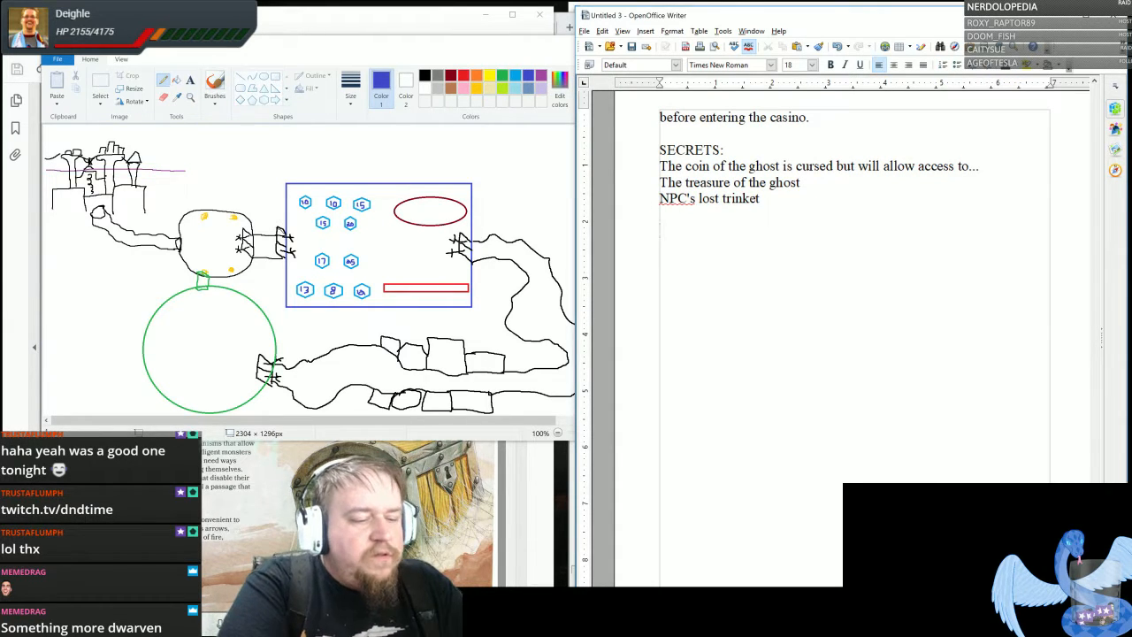
text(DWARF)
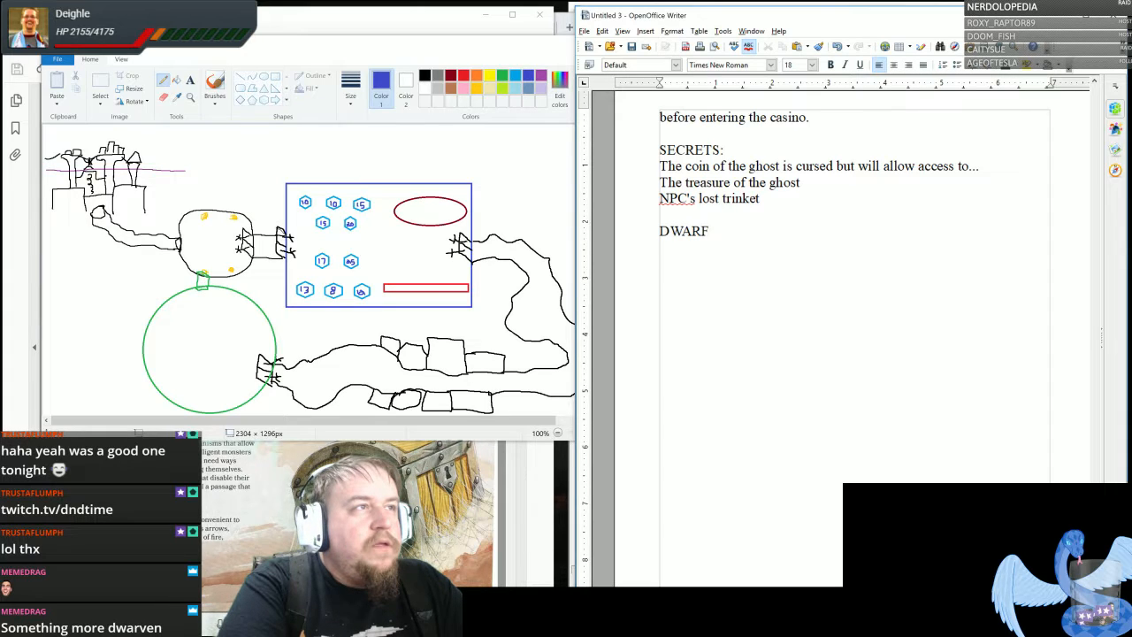
key(Return)
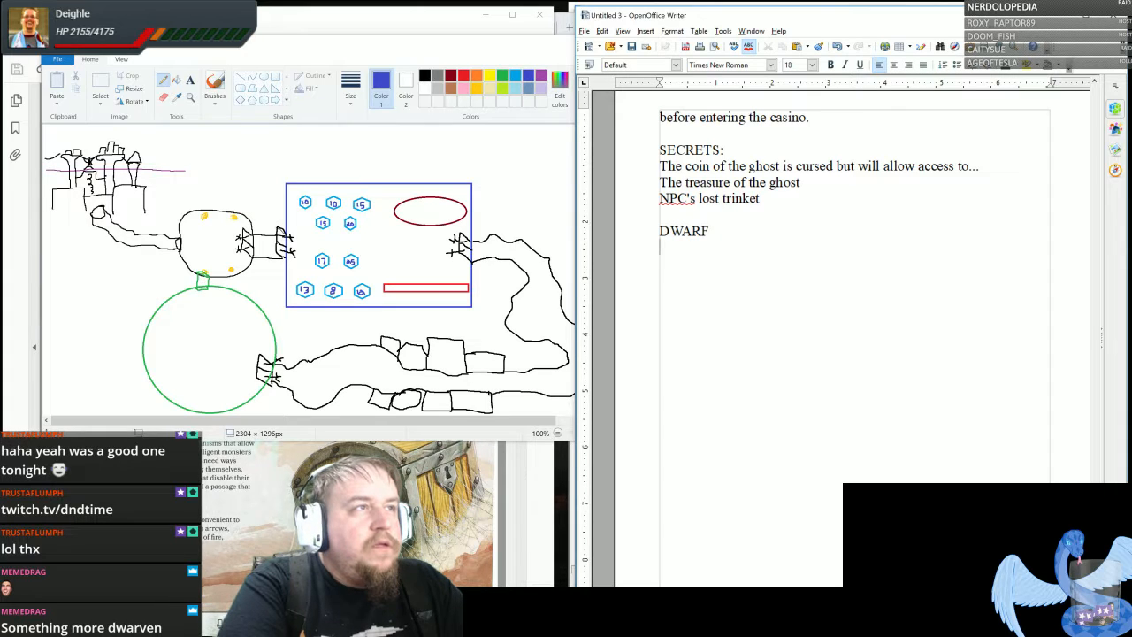
- Add the word "DEVIL" on the line below "DWARF" at the end of the dungeon notes
text(DEV)
key(BackSpace)
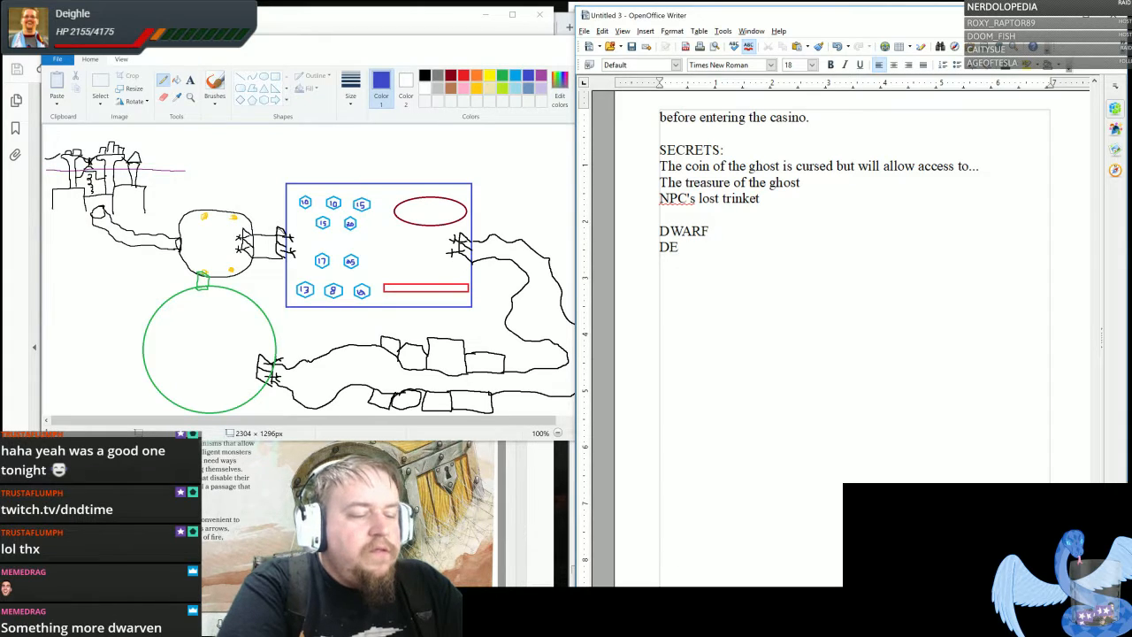
text(VIL)
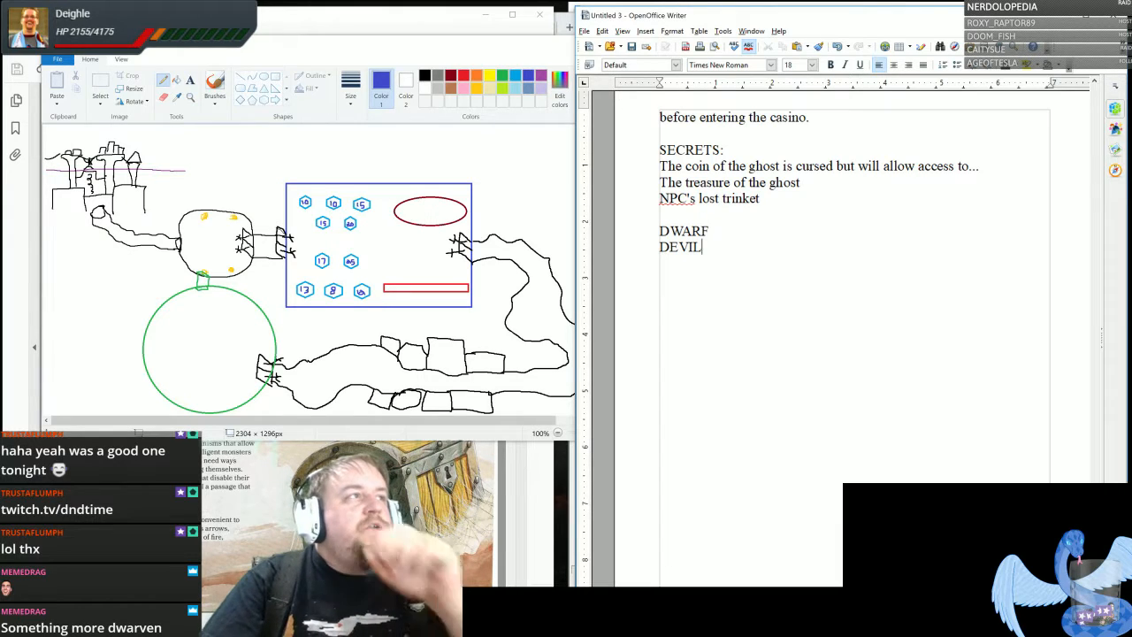
- Switch to the Paint map and hand-letter "DEVIL" in orange beside the upper right of the blue casino room
click(468, 48)
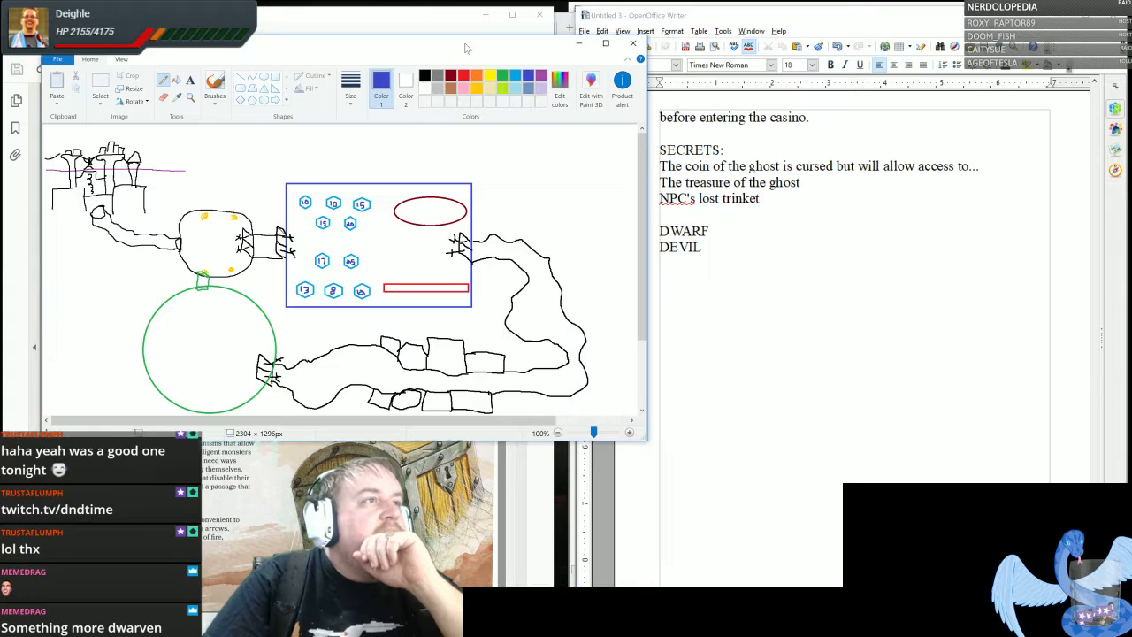
click(425, 77)
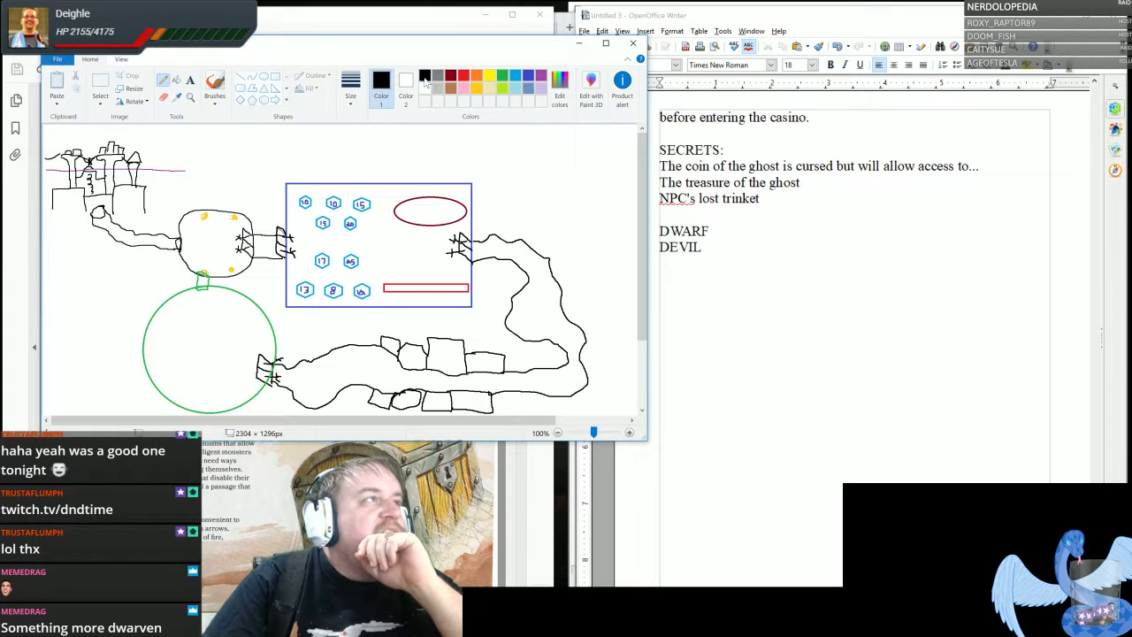
click(476, 77)
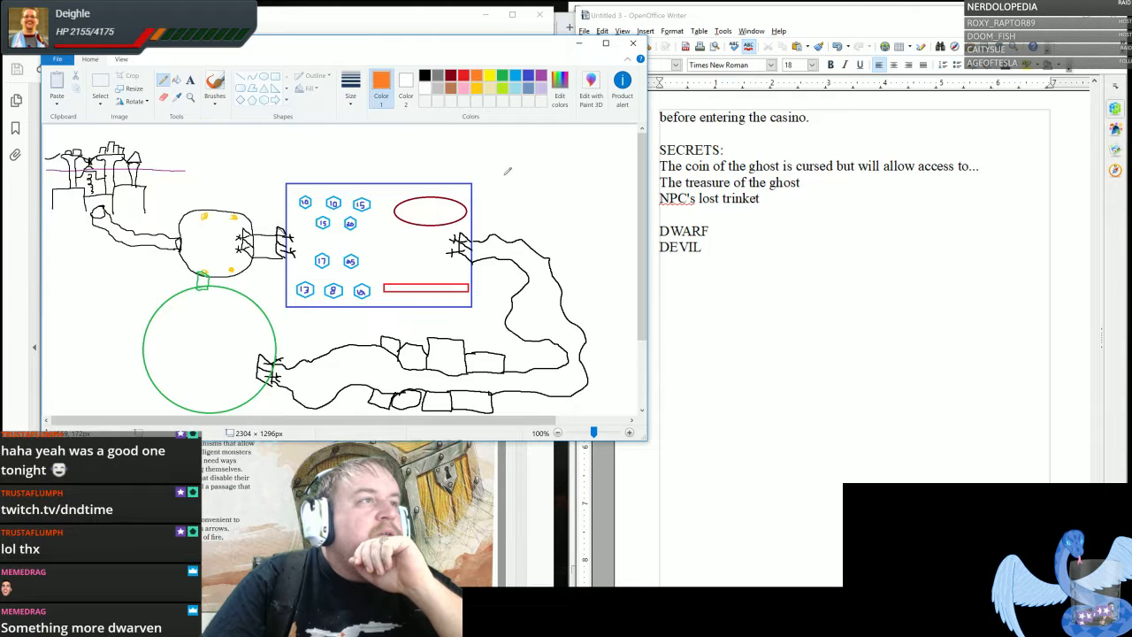
mouse_move(498, 186)
mouse_down()
mouse_move(507, 197)
mouse_move(510, 184)
mouse_move(499, 186)
mouse_move(511, 196)
mouse_move(531, 186)
mouse_move(528, 200)
mouse_move(535, 184)
mouse_move(531, 193)
mouse_up()
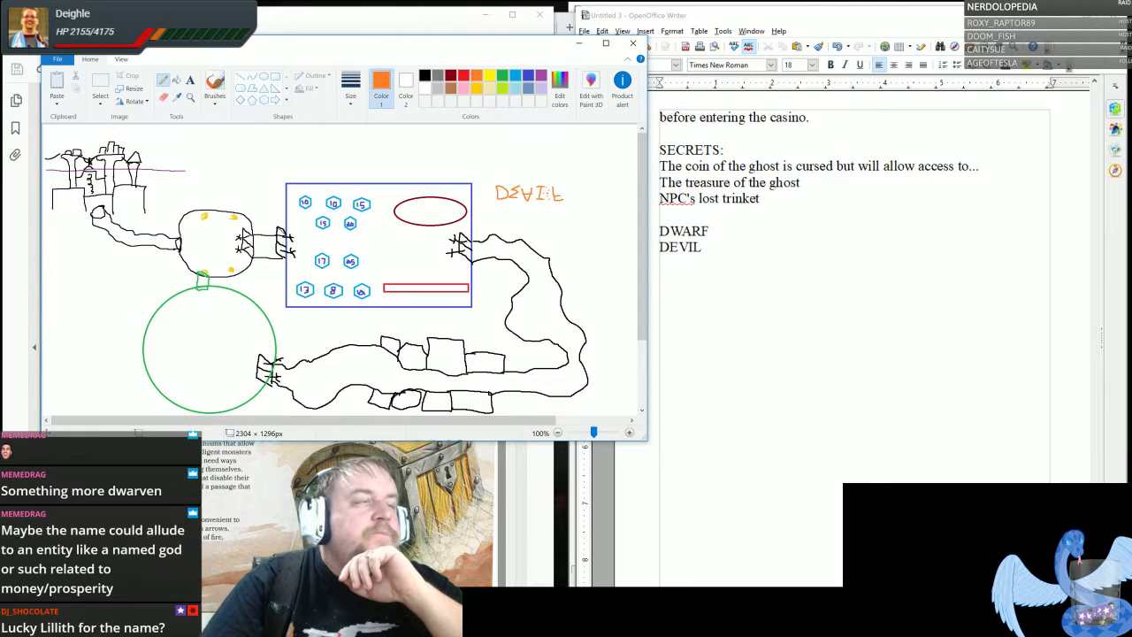
- Extend the two name ideas in the notes to "DWARF'S DUE" and "DEVIL'S DUE", and complete the orange map lettering as "DEVIL'S DUE"
click(713, 231)
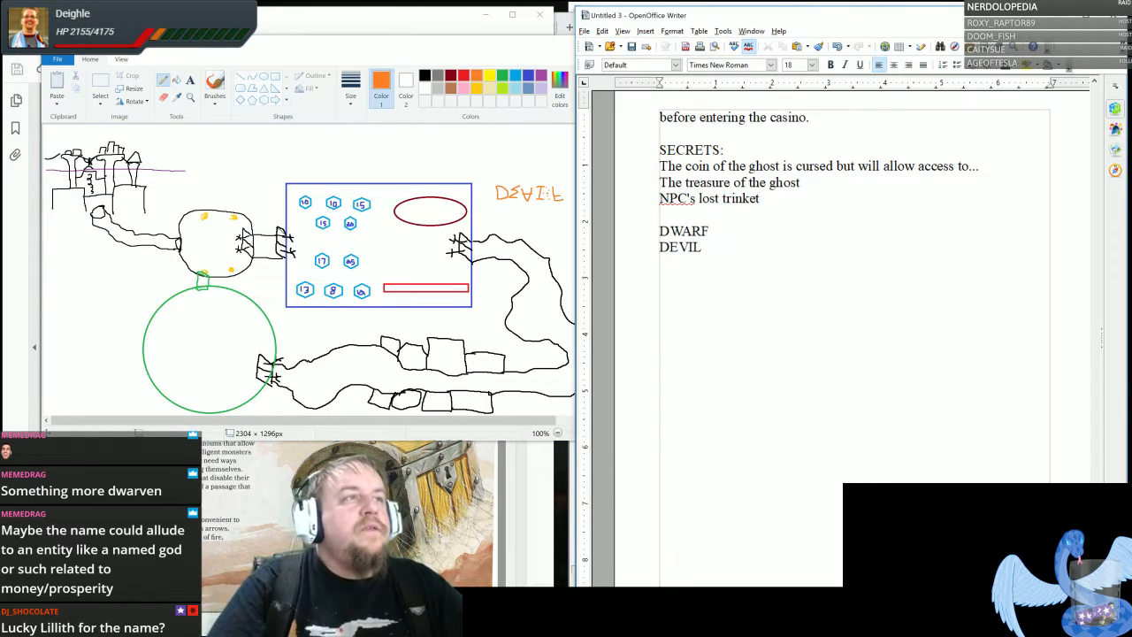
text(')
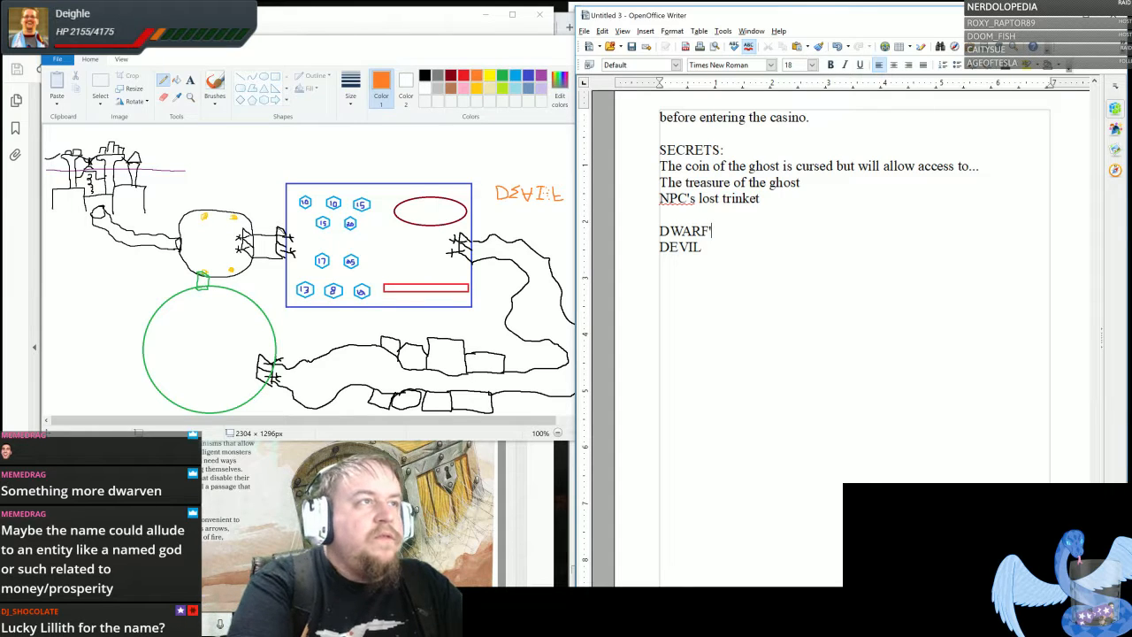
text(S DUE )
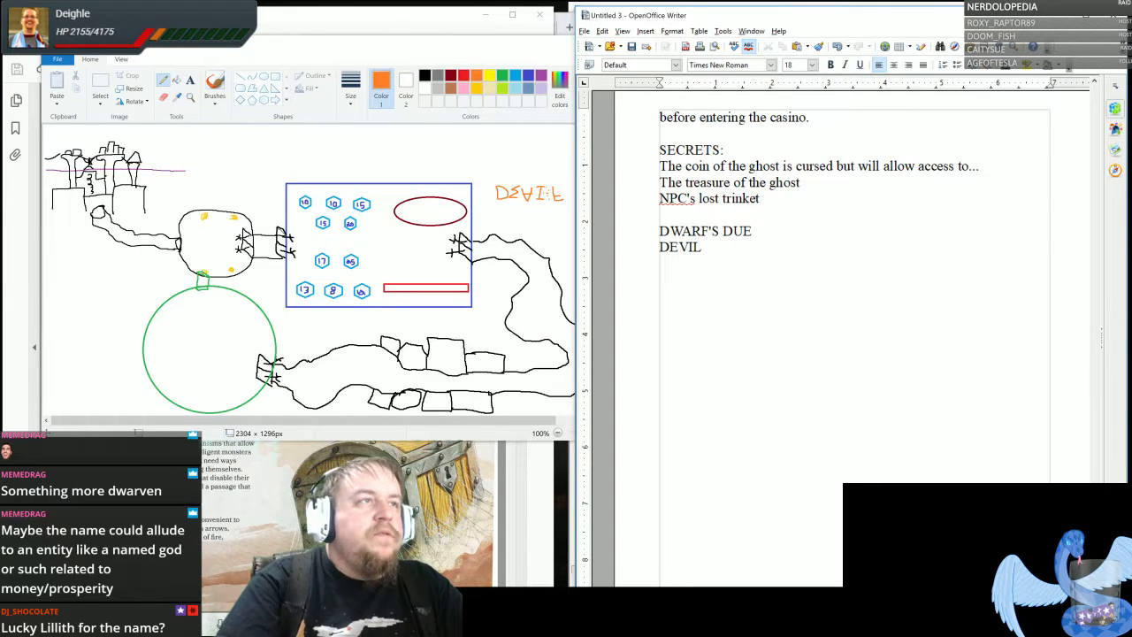
text(DEVIL'S DUE)
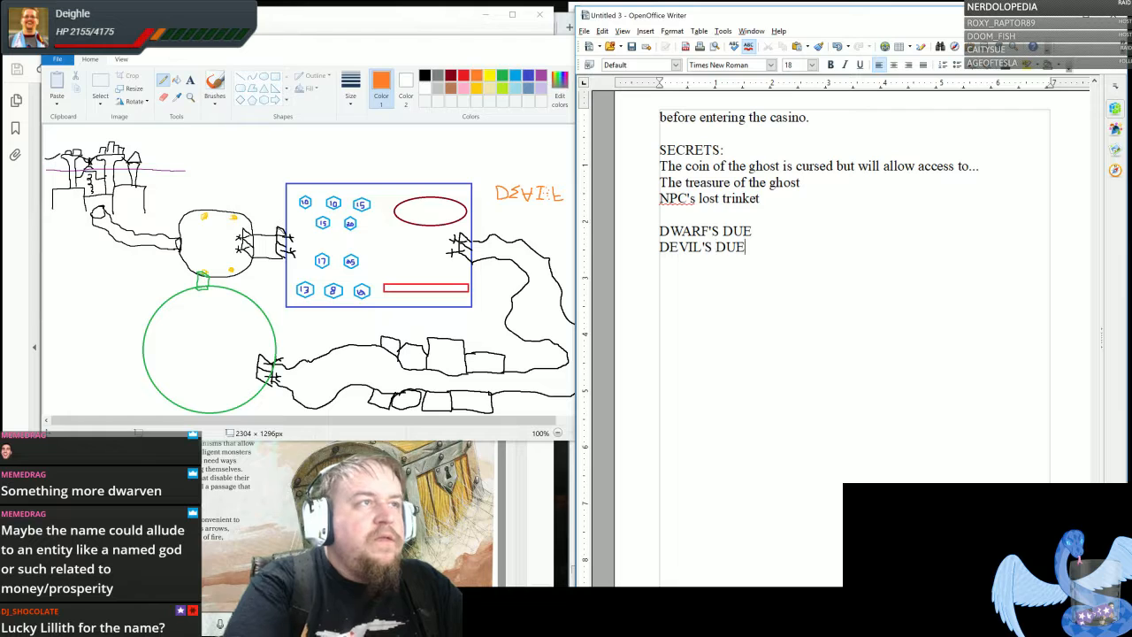
click(485, 45)
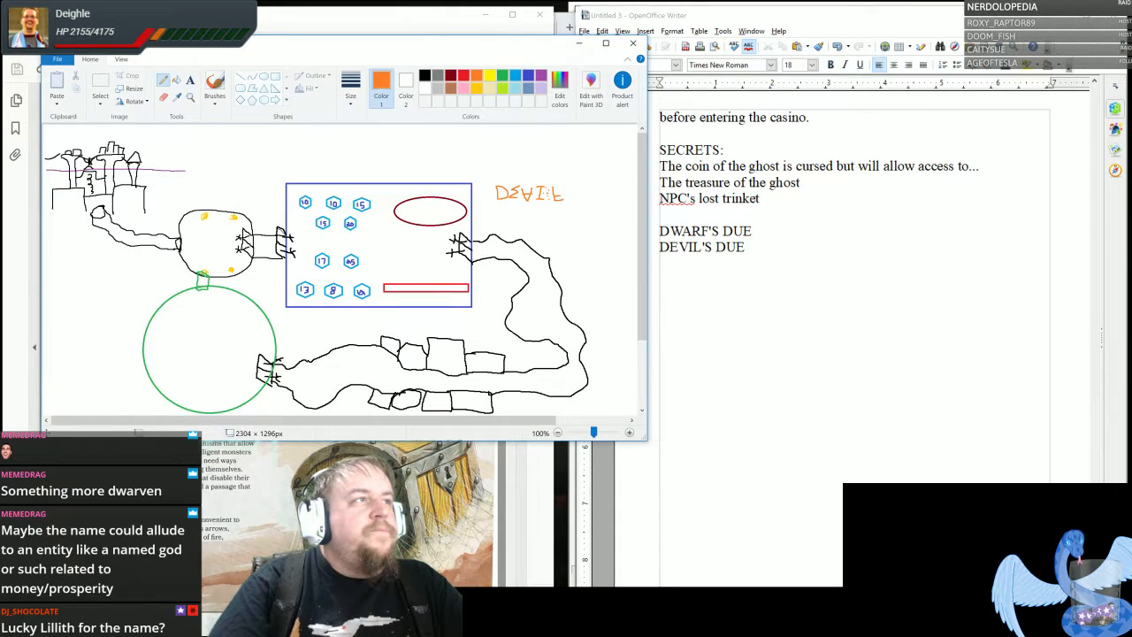
mouse_move(565, 184)
mouse_down()
mouse_move(568, 200)
mouse_move(607, 195)
mouse_up()
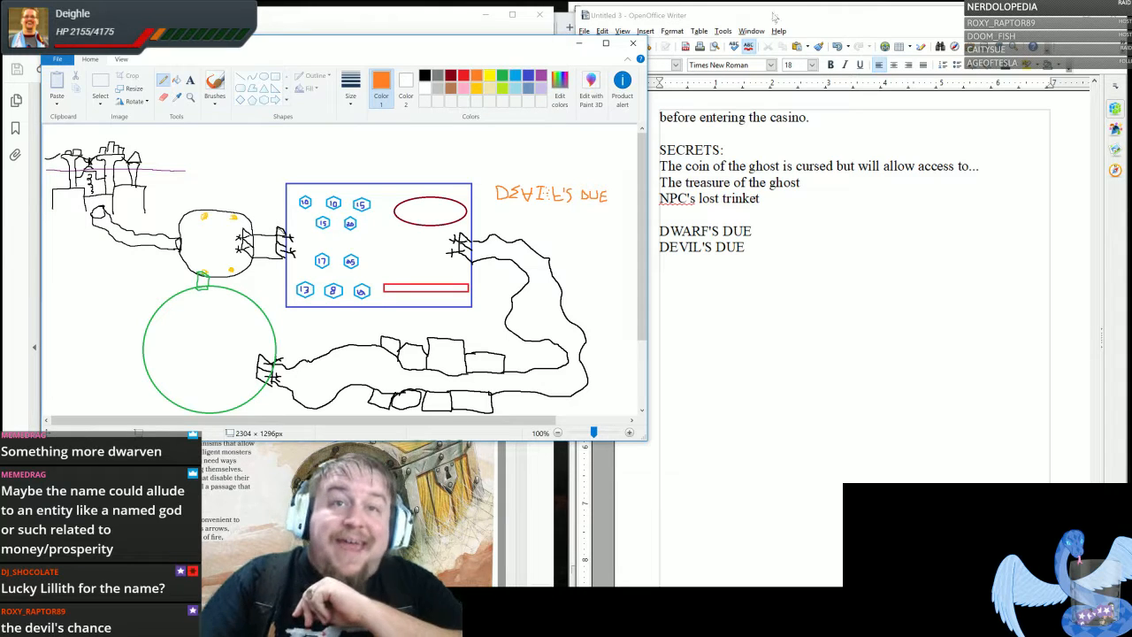
- Find the Tavern Name Generator table on the Random Buildings page of the PDF guide and read through its names
click(540, 483)
drag(512, 290, 511, 277)
scroll(439, 358, down, 5)
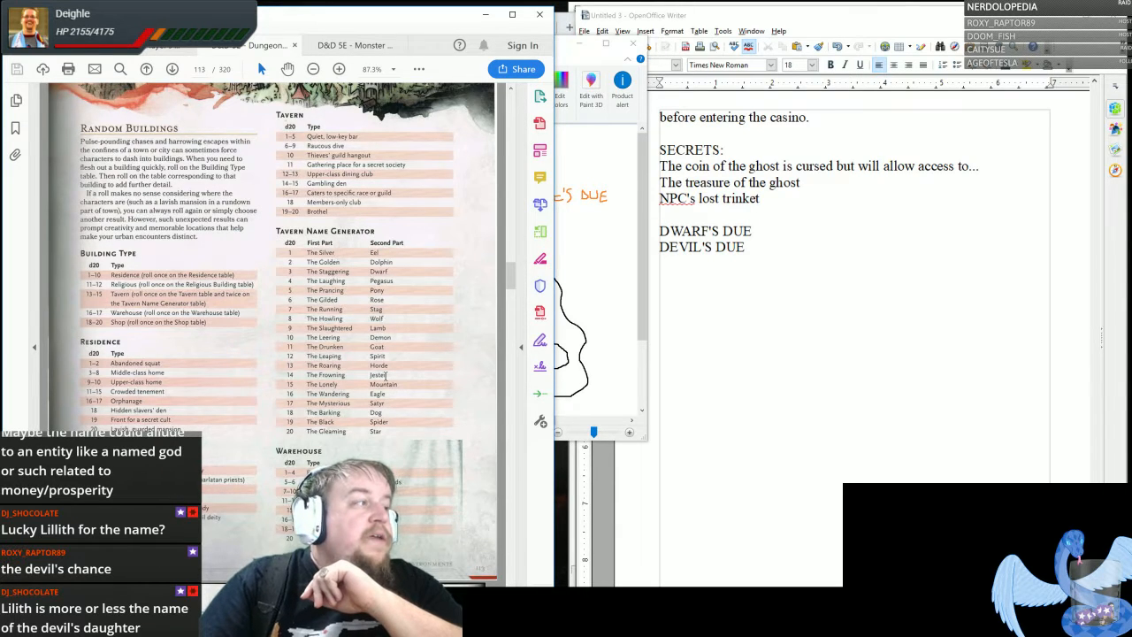
scroll(384, 376, up, 1)
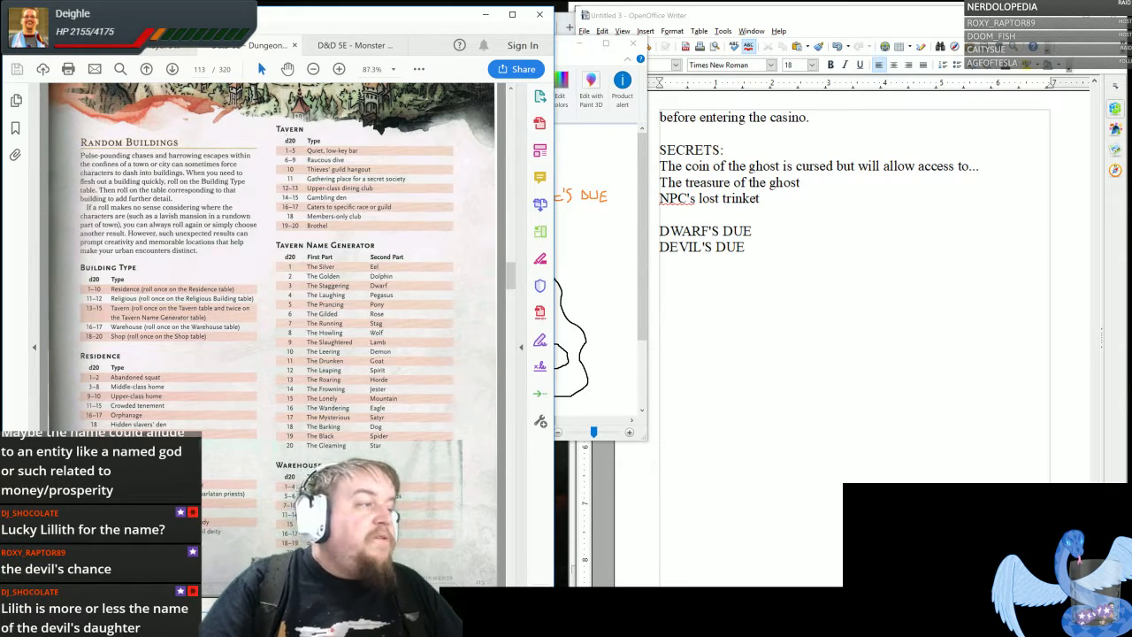
- Switch to the web dice roller and roll a single d20 twice for the tavern name table
click(389, 623)
click(451, 566)
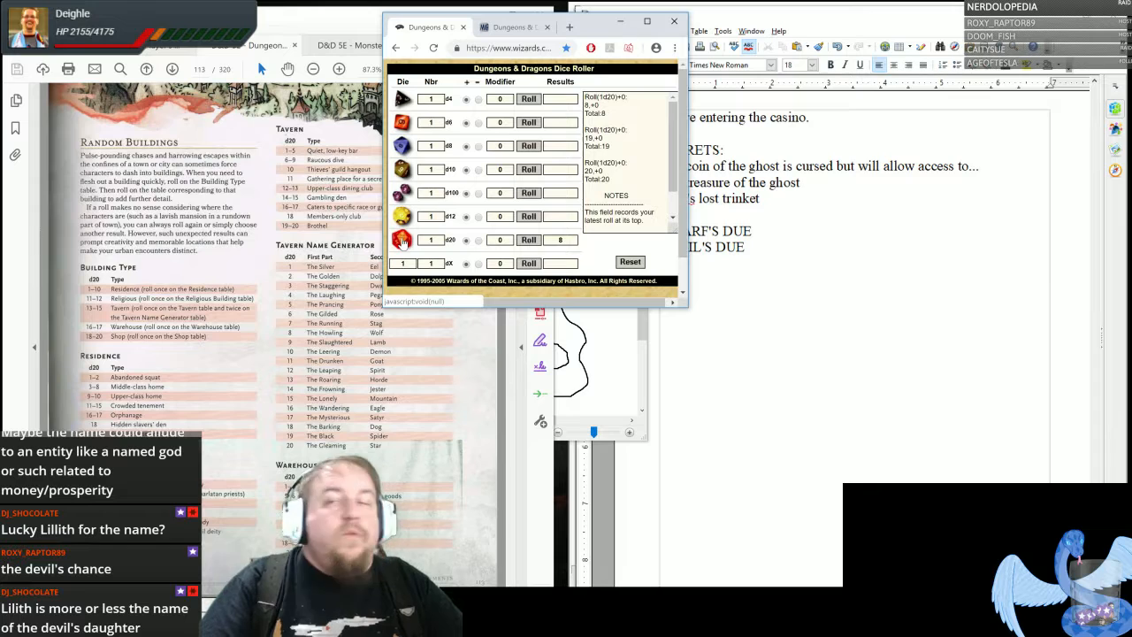
click(401, 242)
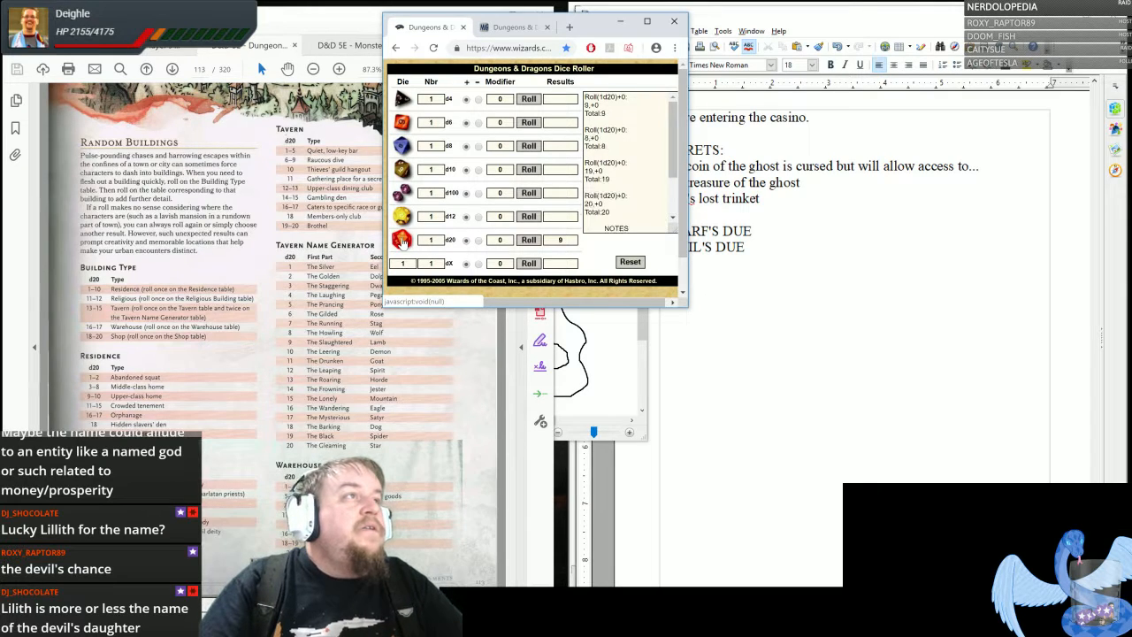
click(402, 242)
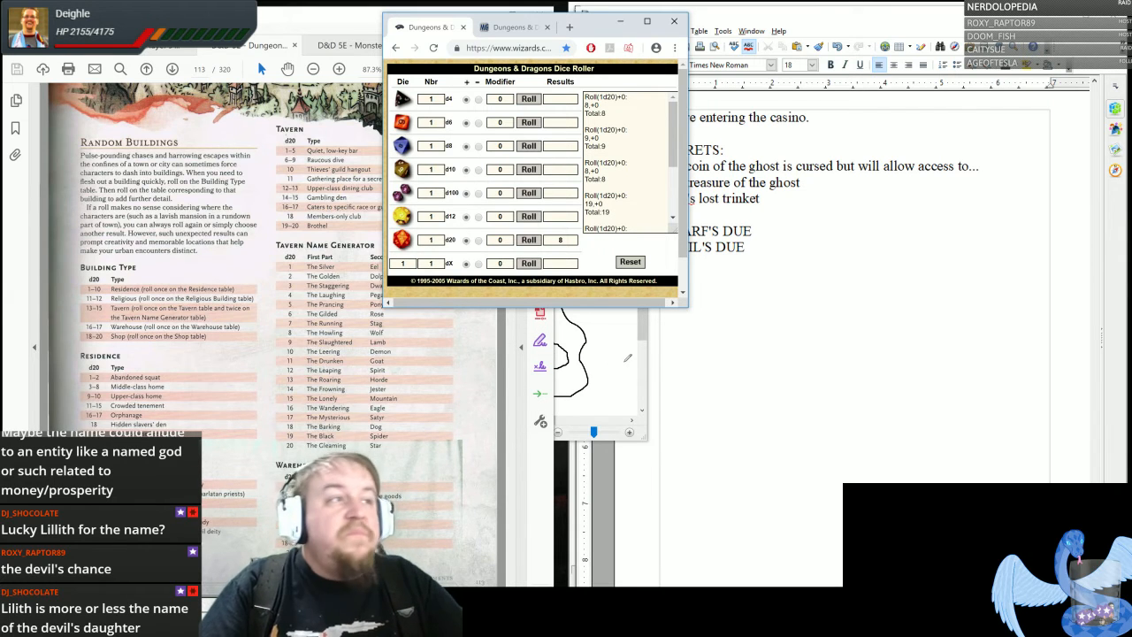
- Return to the Paint map and hand-letter "DWARF'S" in orange directly above the "DEVIL'S DUE" lettering
click(644, 328)
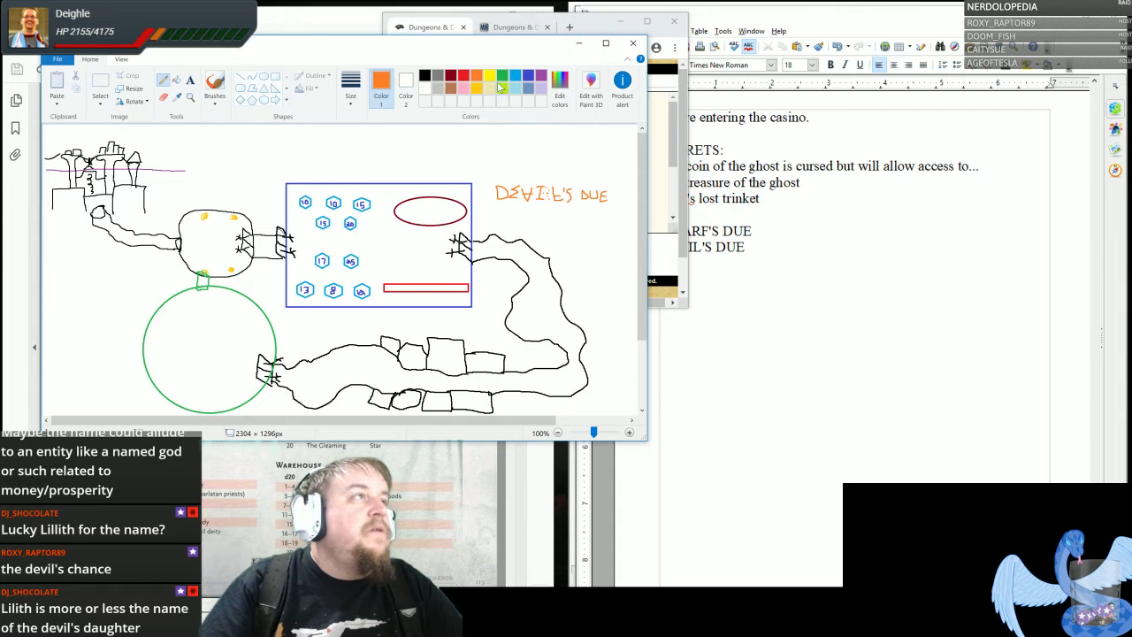
mouse_move(495, 168)
mouse_down()
mouse_move(497, 157)
mouse_move(540, 170)
mouse_move(563, 159)
mouse_move(563, 171)
mouse_up()
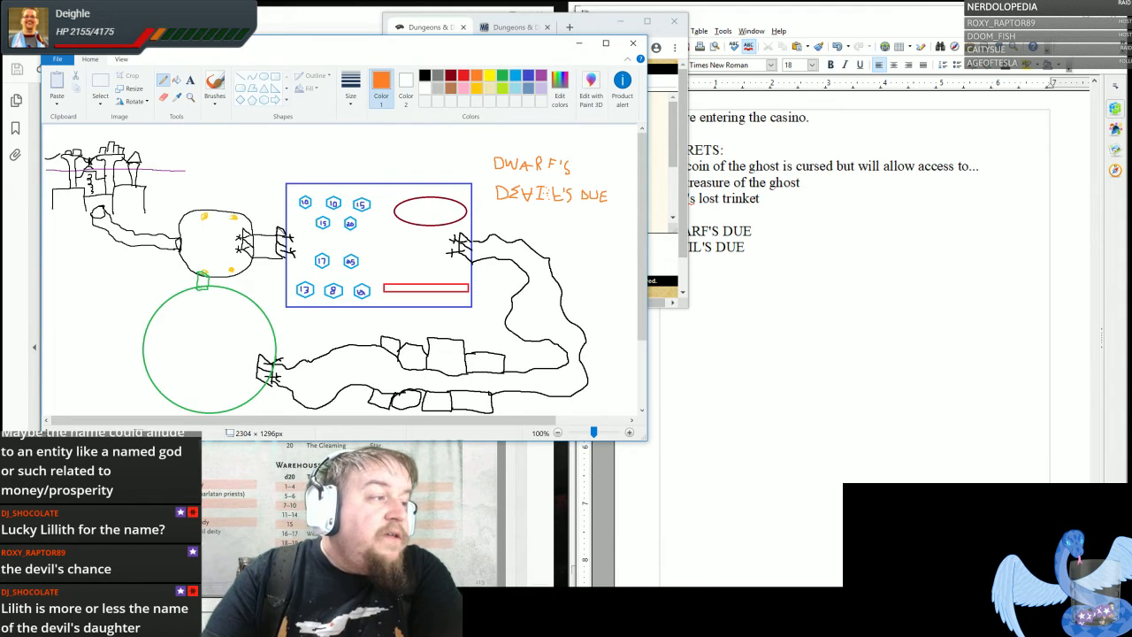
- Switch to the Villain Worksheet 2 document in Writer and highlight the villain's WEAKNESS text about the mystic bargain
click(425, 610)
click(604, 575)
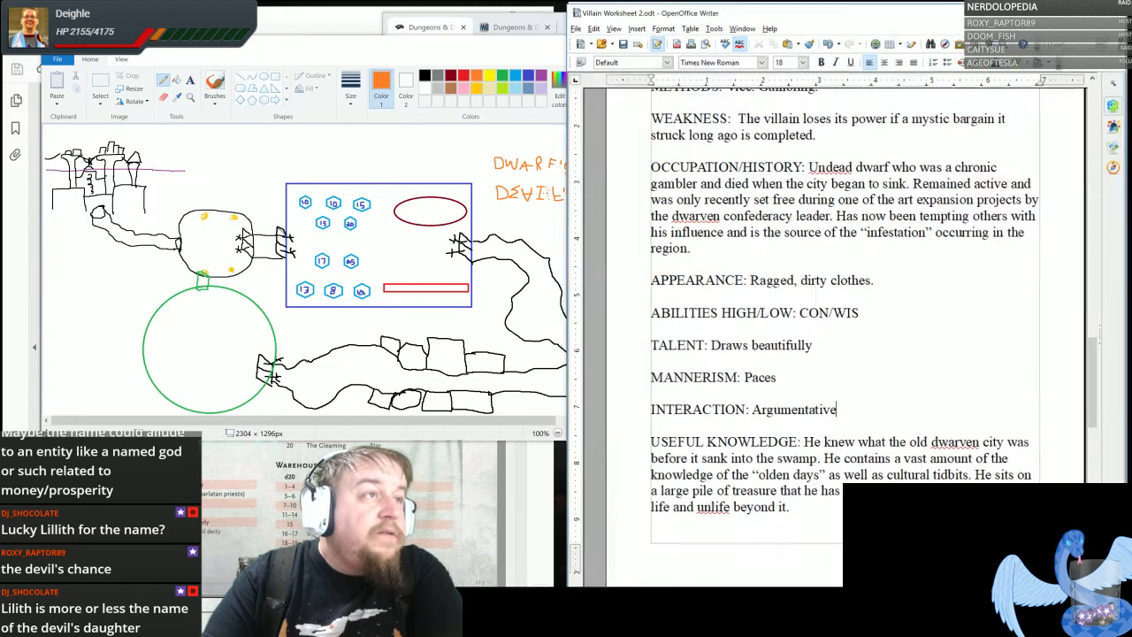
scroll(832, 336, up, 4)
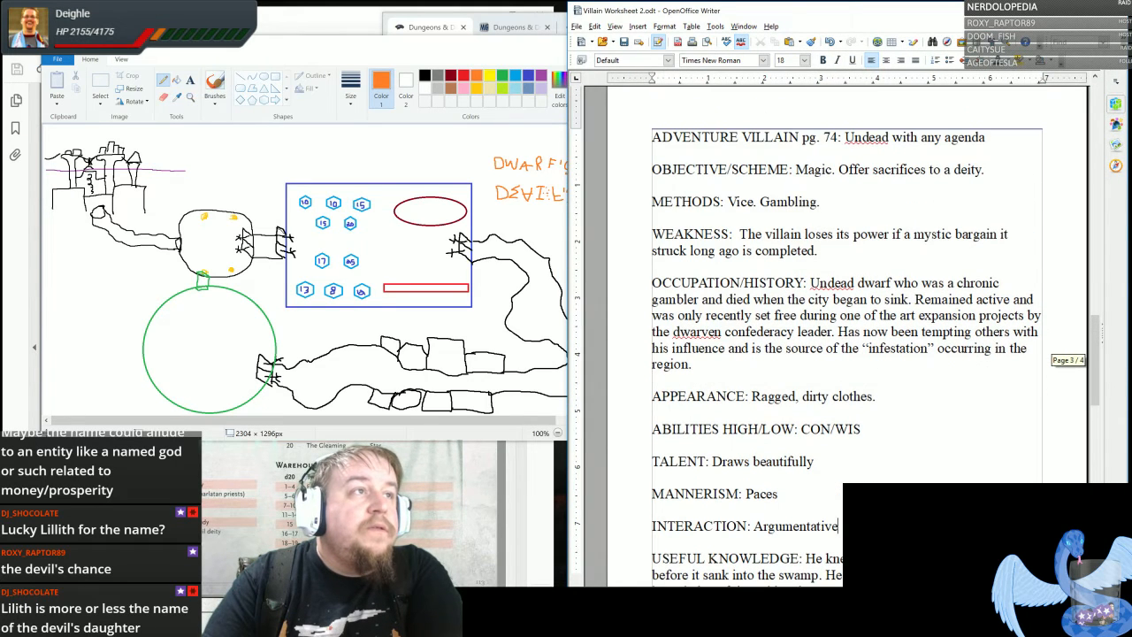
drag(764, 235, 818, 250)
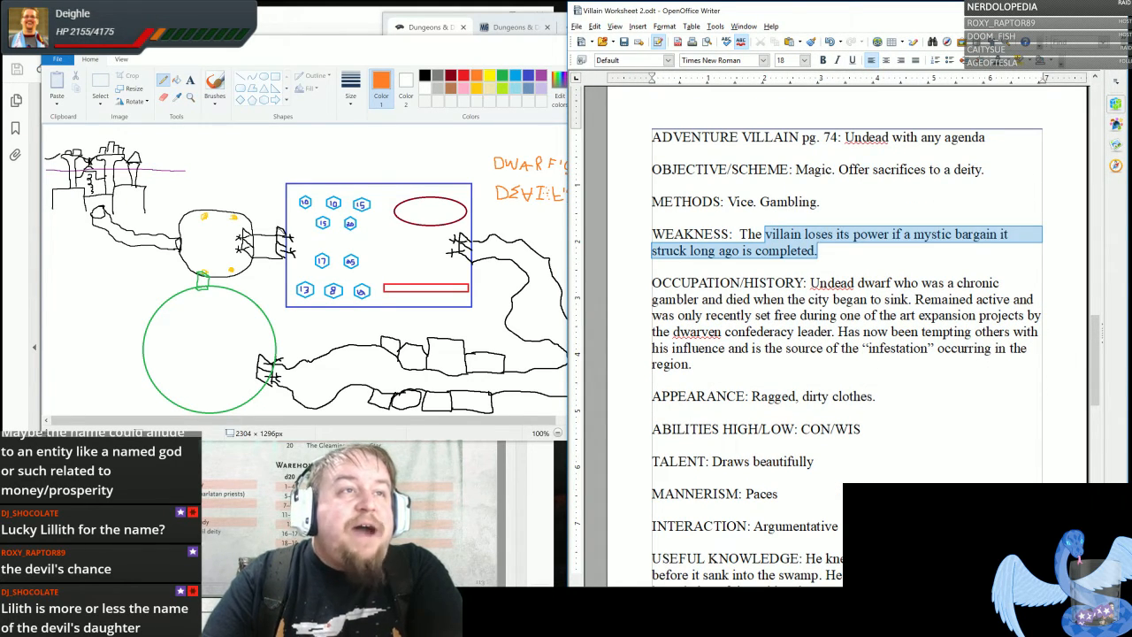
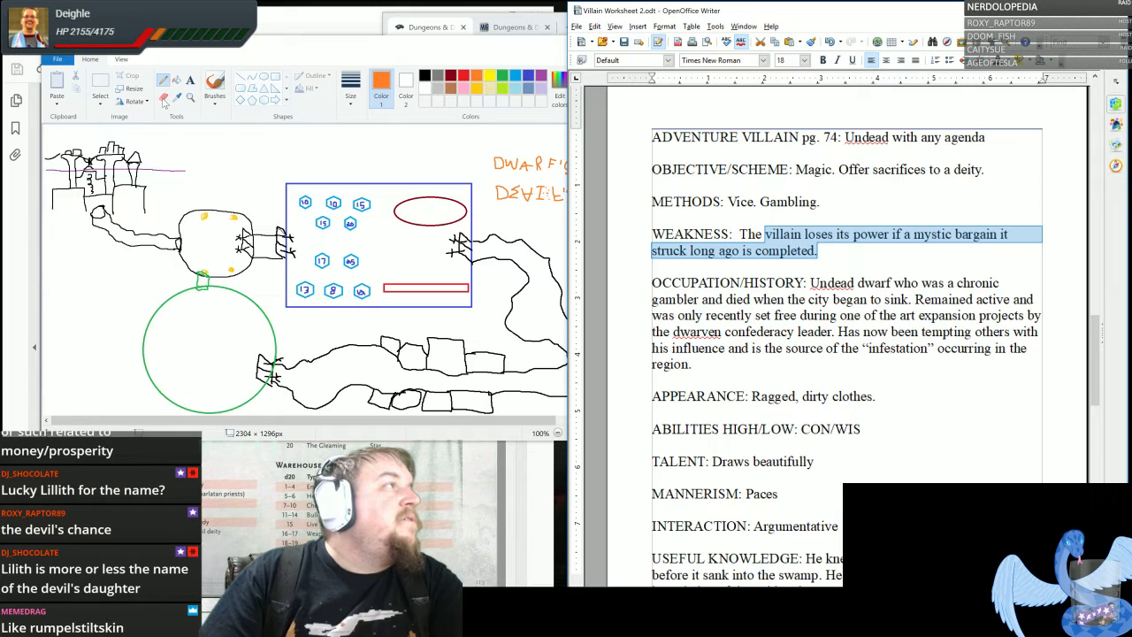
- Try erasing the upper 15 hexagon and the lower-right hexagon in the casino room, and undo both erasures
click(183, 92)
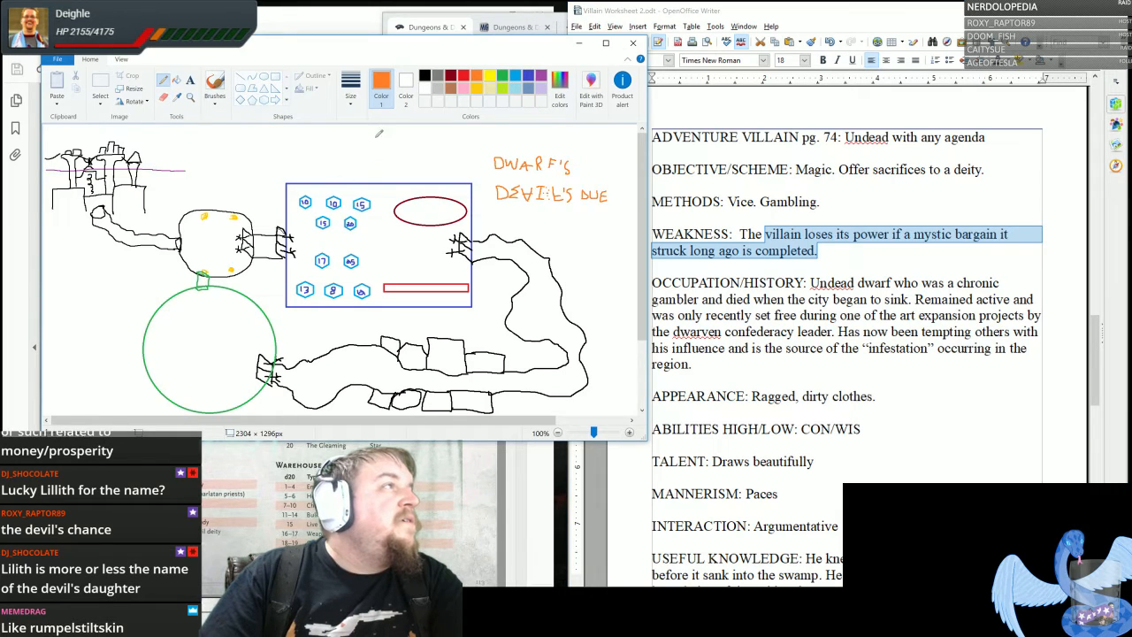
click(354, 100)
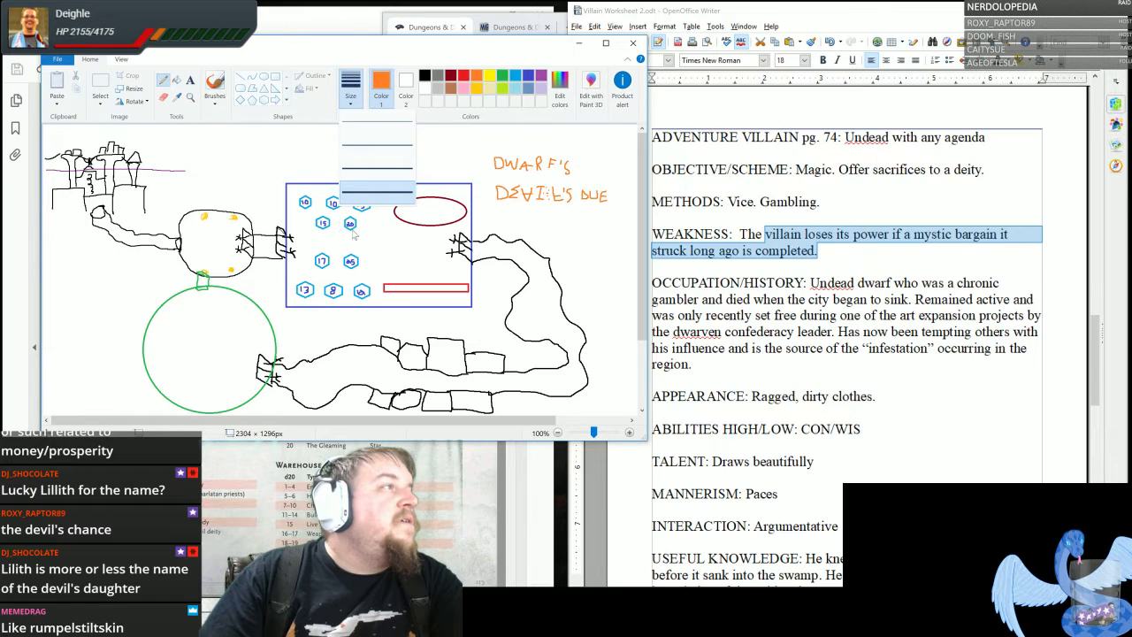
click(369, 223)
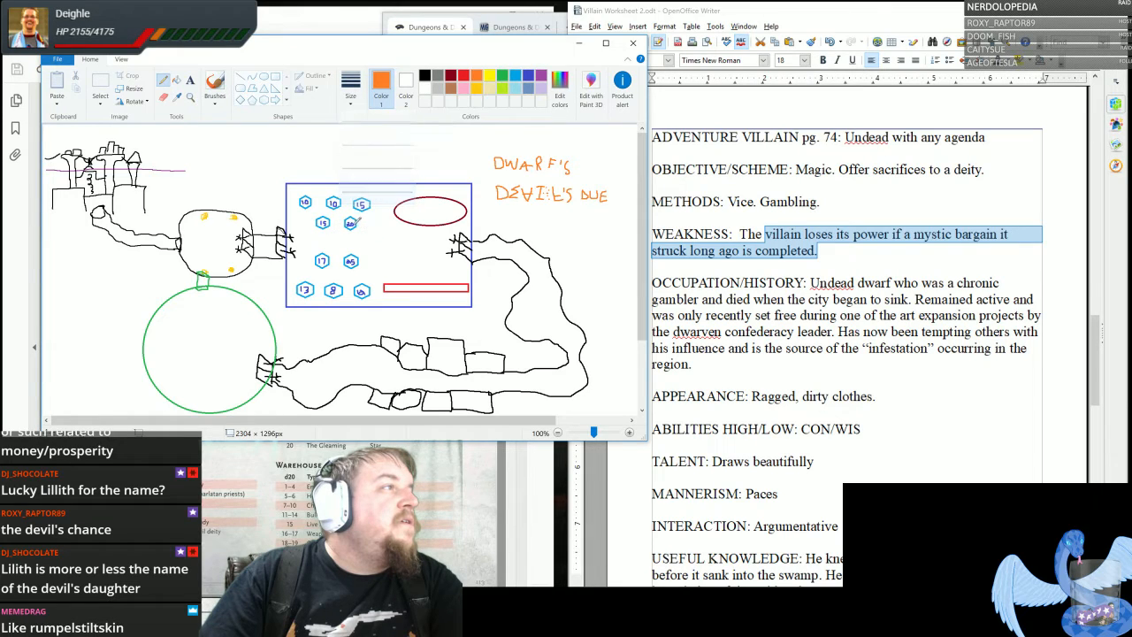
click(163, 96)
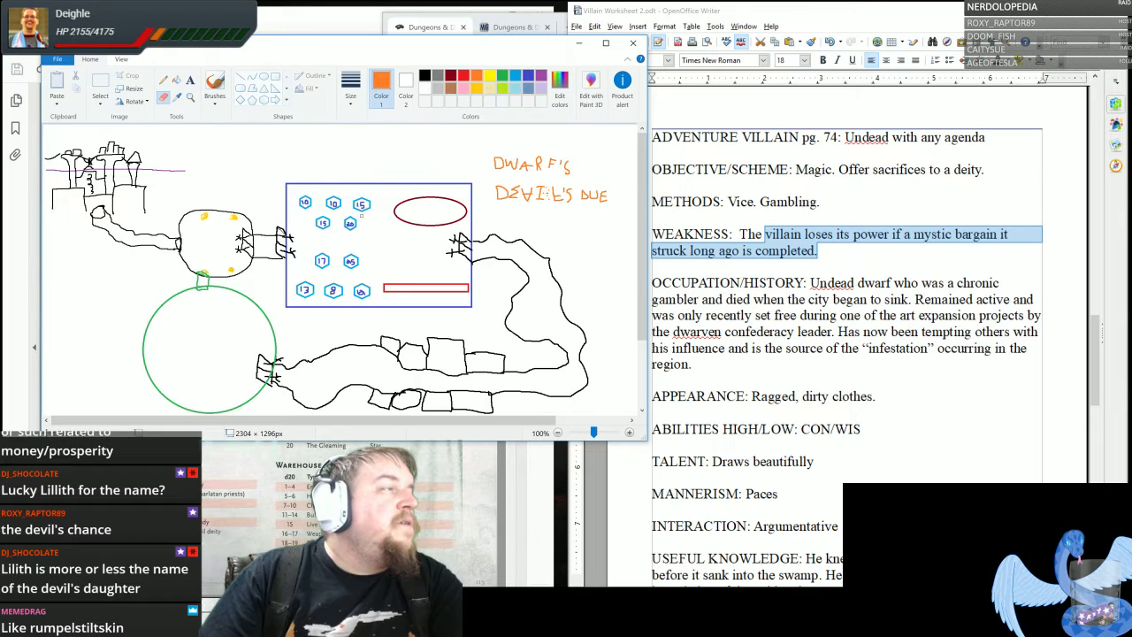
mouse_move(355, 205)
mouse_down()
mouse_move(365, 198)
mouse_move(370, 213)
mouse_move(357, 198)
mouse_move(362, 208)
mouse_up()
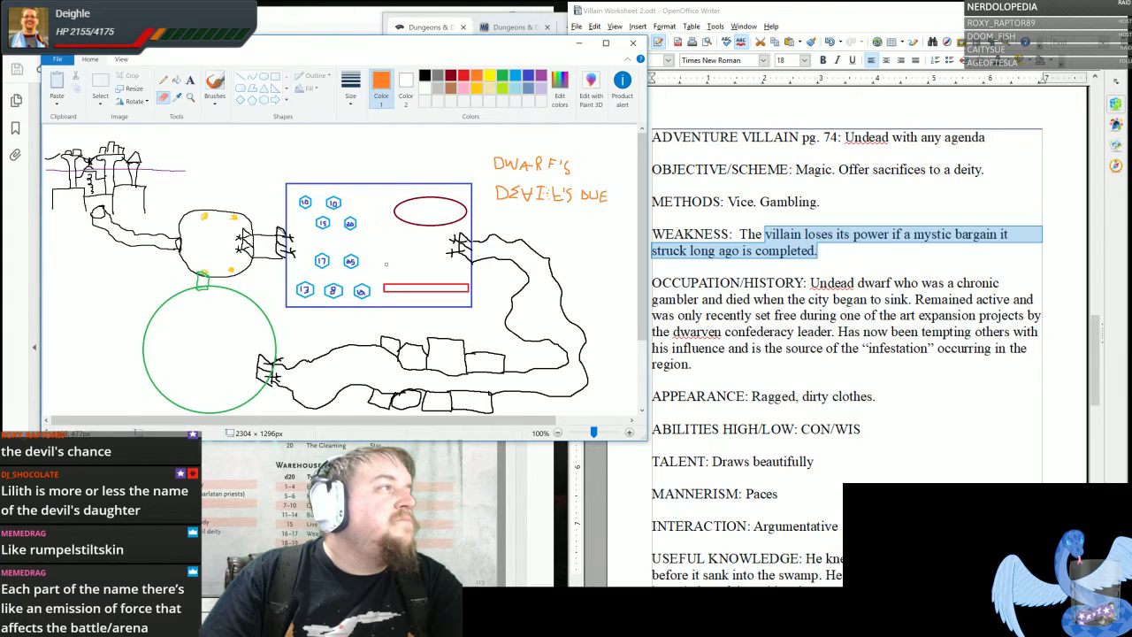
mouse_move(359, 283)
mouse_down()
mouse_move(358, 296)
mouse_move(360, 282)
mouse_up()
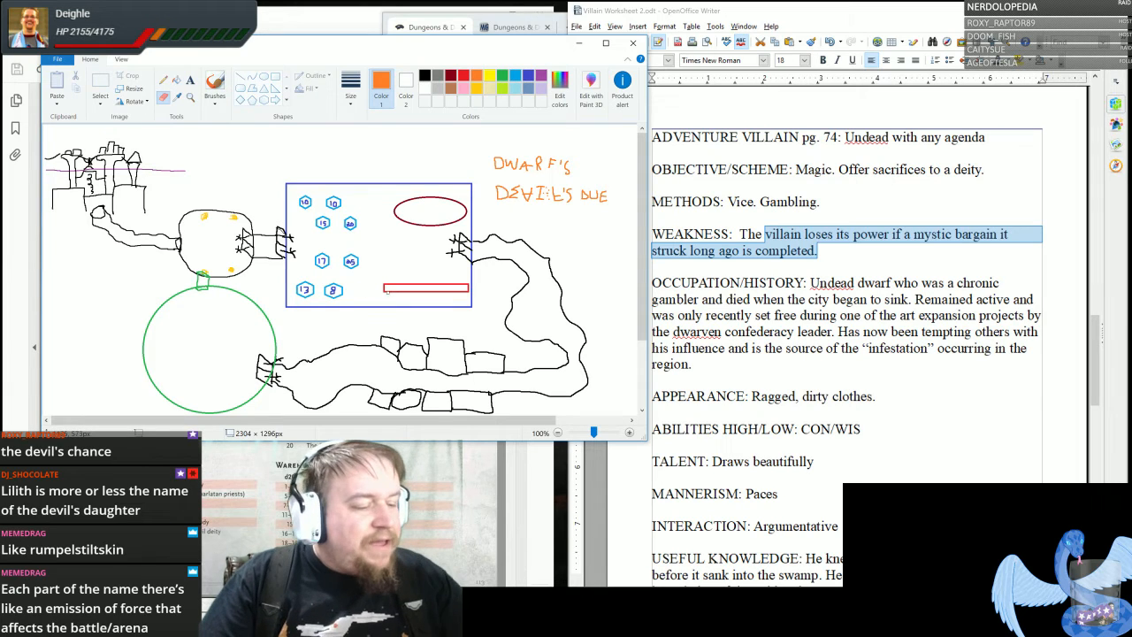
key(ctrl+z)
key(ctrl+z)
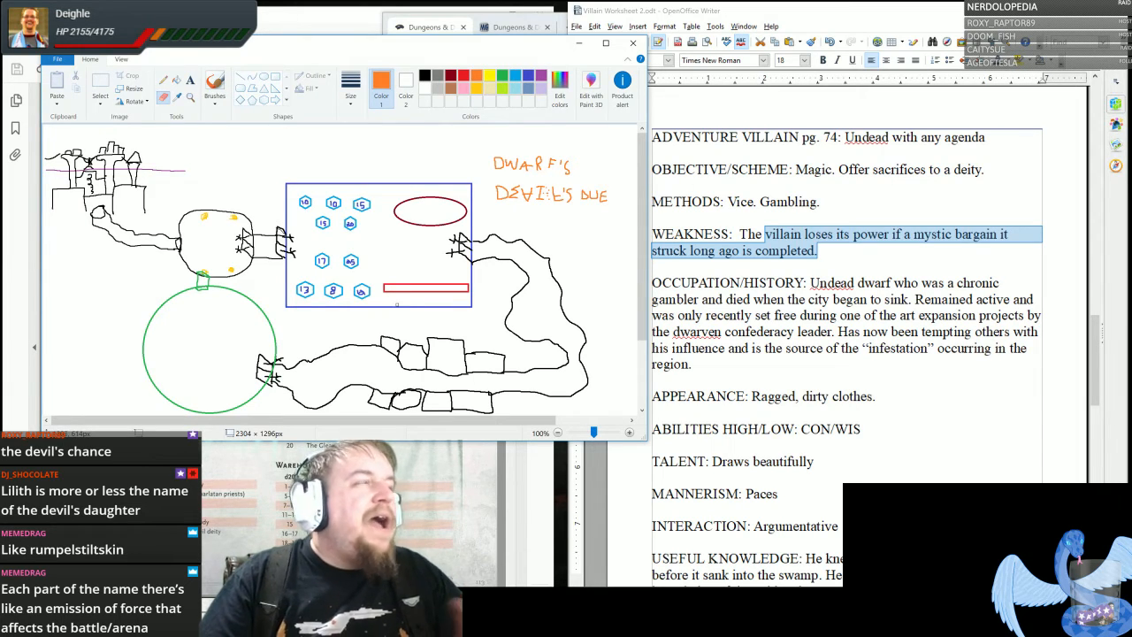
- Hand-letter "I, AM THAT IS" in blue-gray directly above the blue rectangular casino room on the Paint map
click(876, 396)
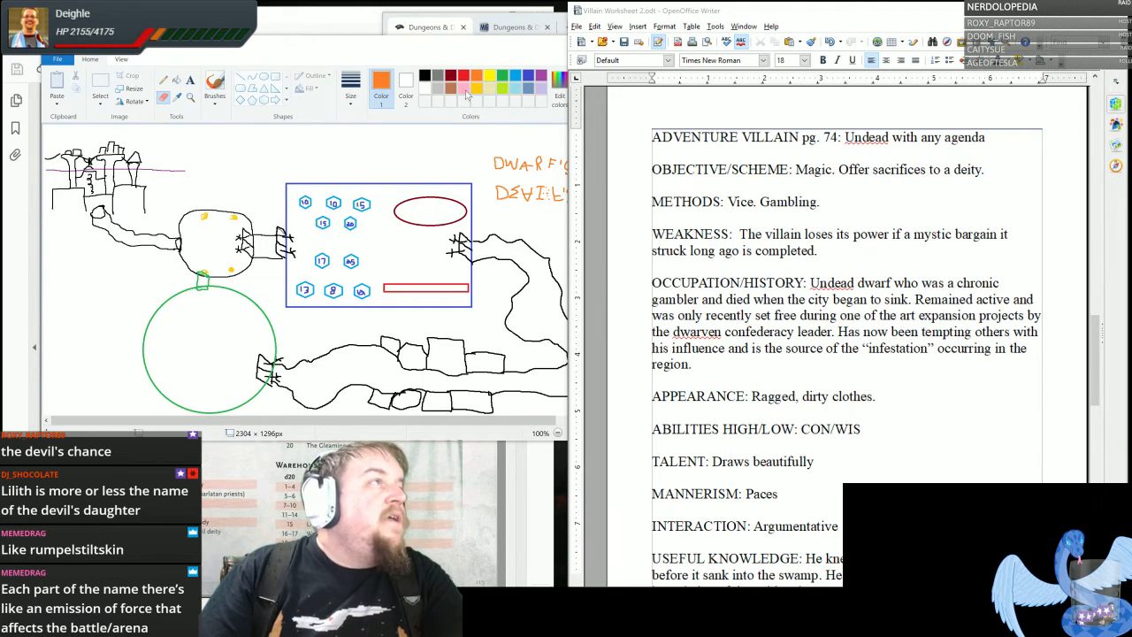
click(531, 88)
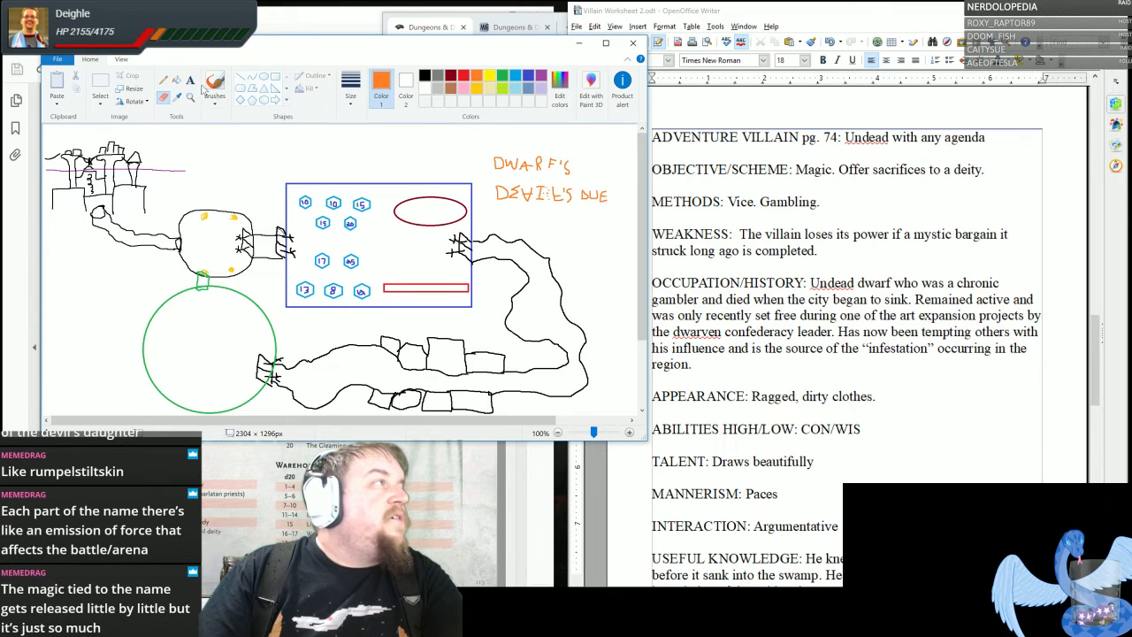
click(163, 81)
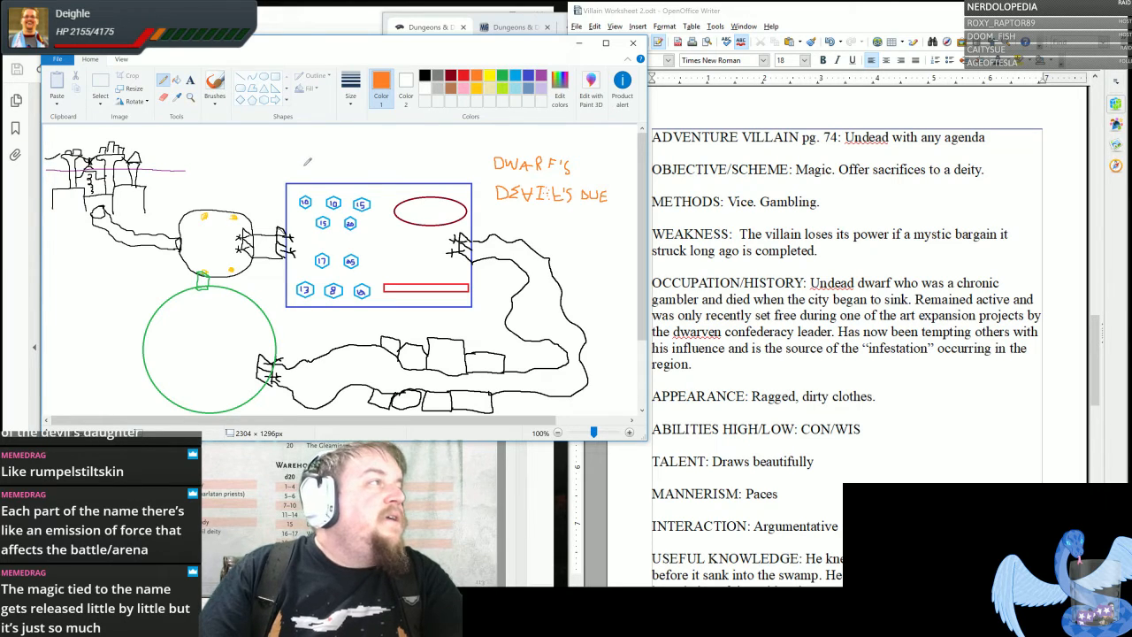
drag(291, 156, 306, 170)
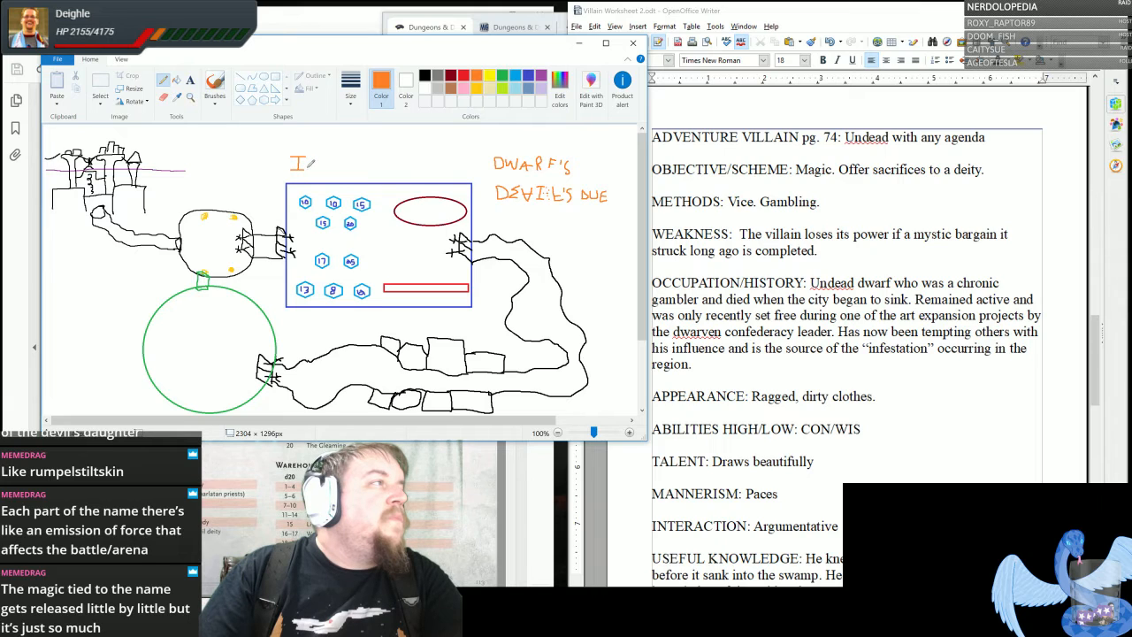
click(529, 90)
click(177, 80)
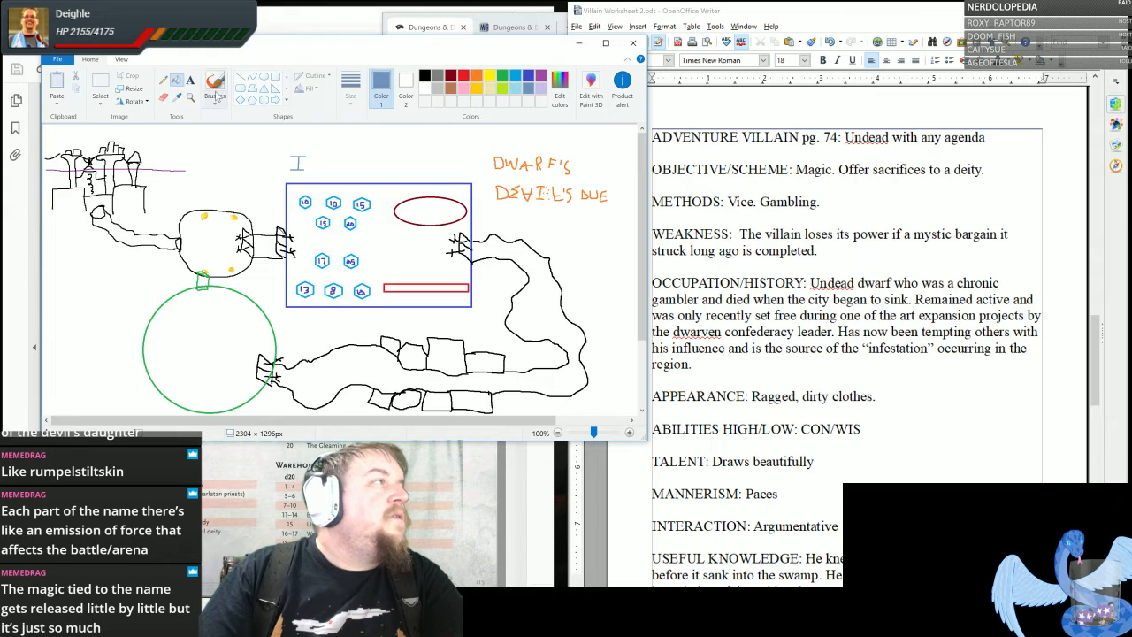
click(163, 80)
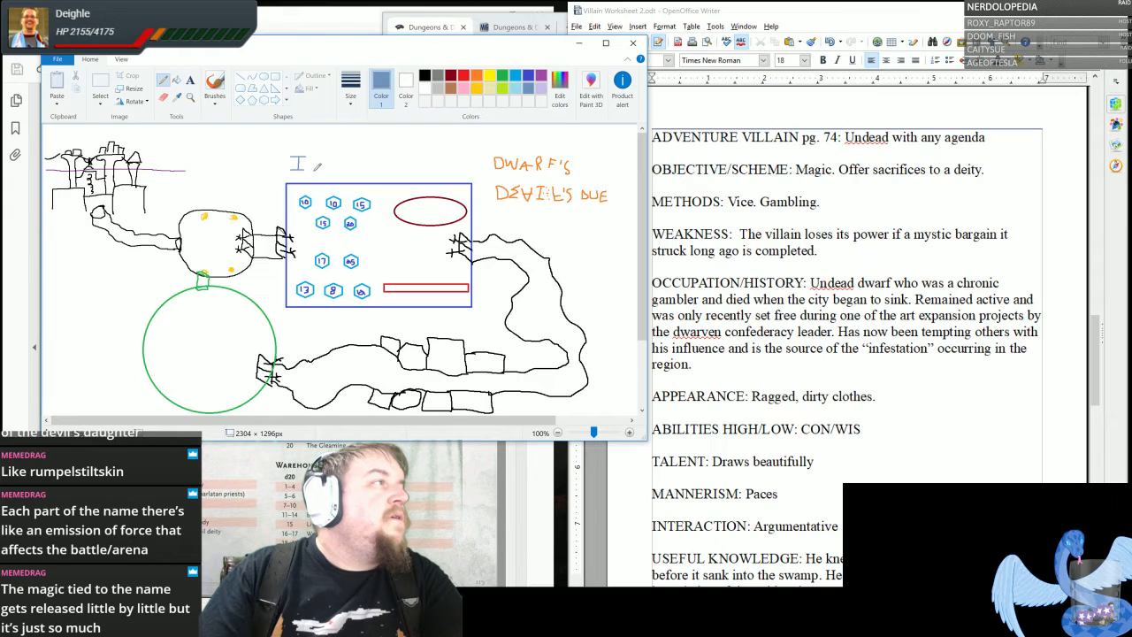
mouse_move(310, 165)
mouse_down()
mouse_move(349, 161)
mouse_move(350, 171)
mouse_up()
mouse_move(363, 161)
mouse_down()
mouse_move(379, 153)
mouse_move(369, 170)
mouse_move(383, 169)
mouse_move(392, 156)
mouse_move(399, 170)
mouse_move(407, 156)
mouse_move(403, 171)
mouse_move(427, 156)
mouse_move(431, 174)
mouse_up()
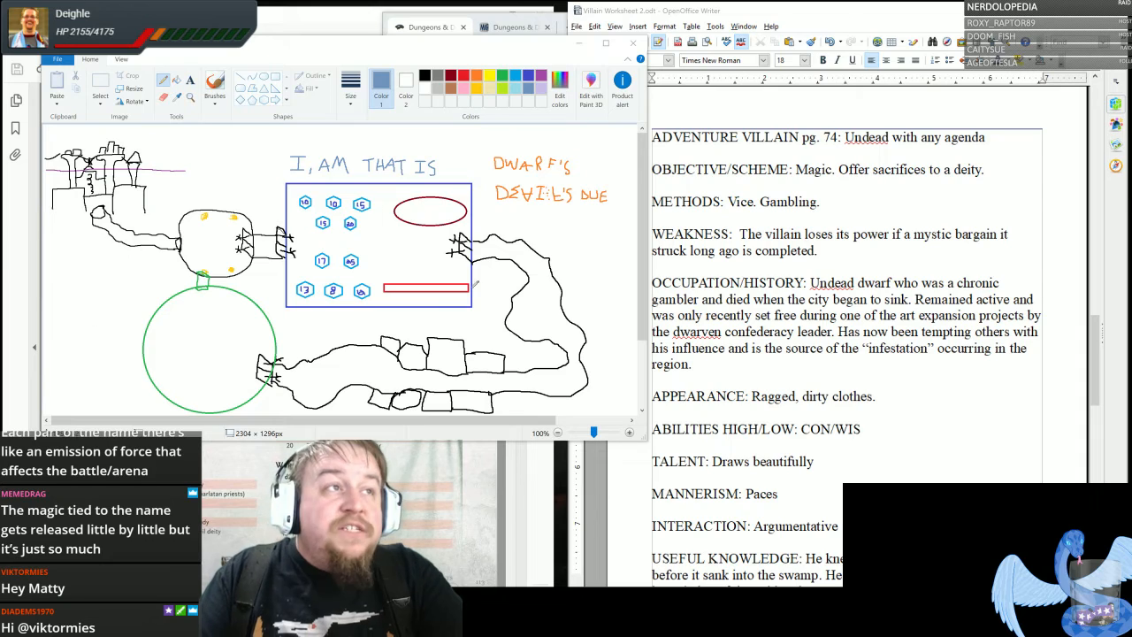
- Switch to the Untitled 3 dungeon notes in Writer and review the room descriptions, the "Different paths" item and the Five Rooms list
click(1063, 11)
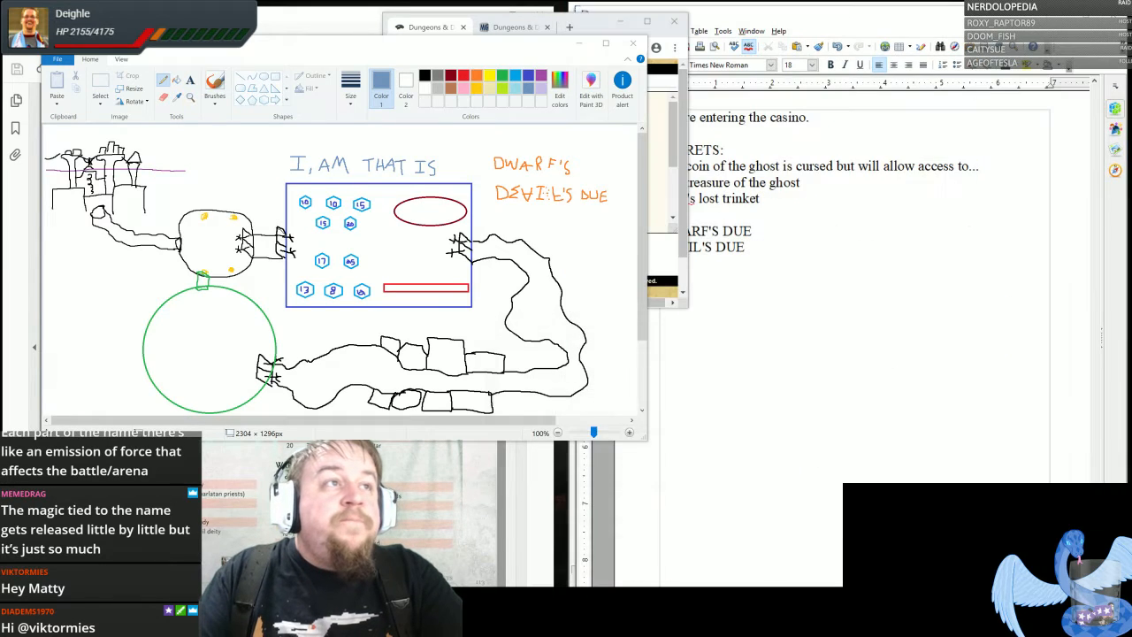
click(920, 334)
scroll(920, 343, up, 15)
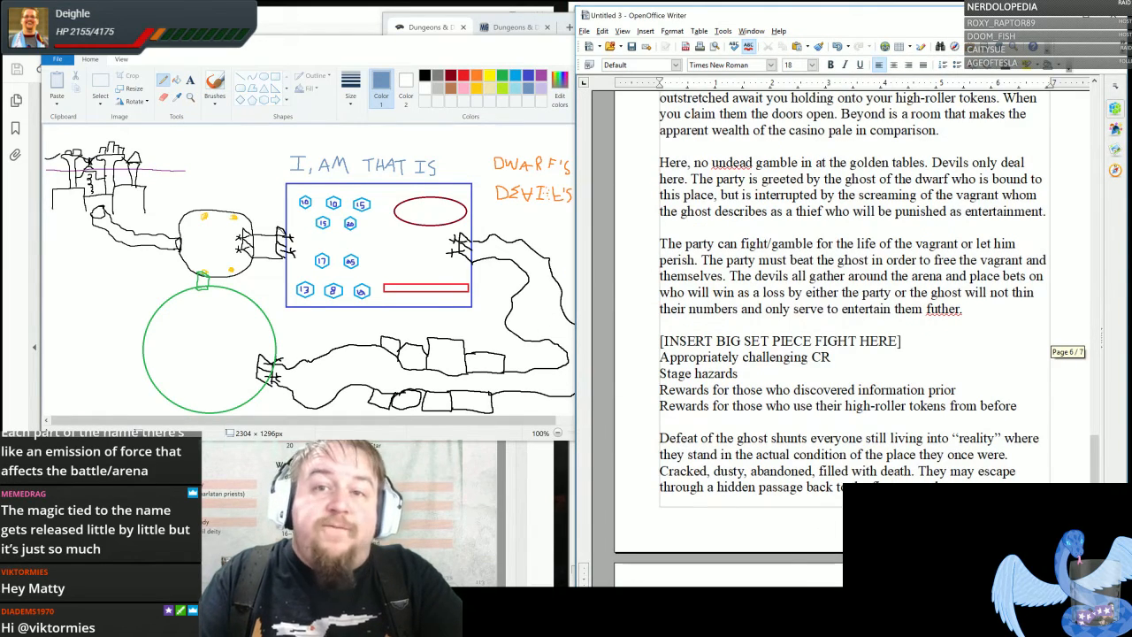
scroll(852, 336, up, 20)
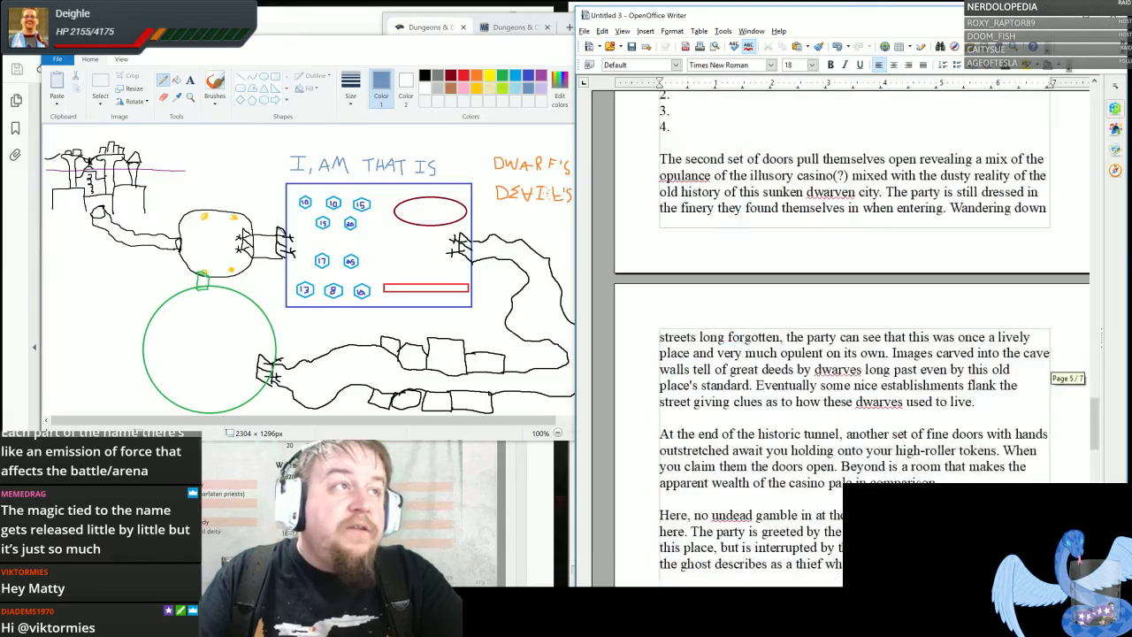
scroll(852, 336, up, 15)
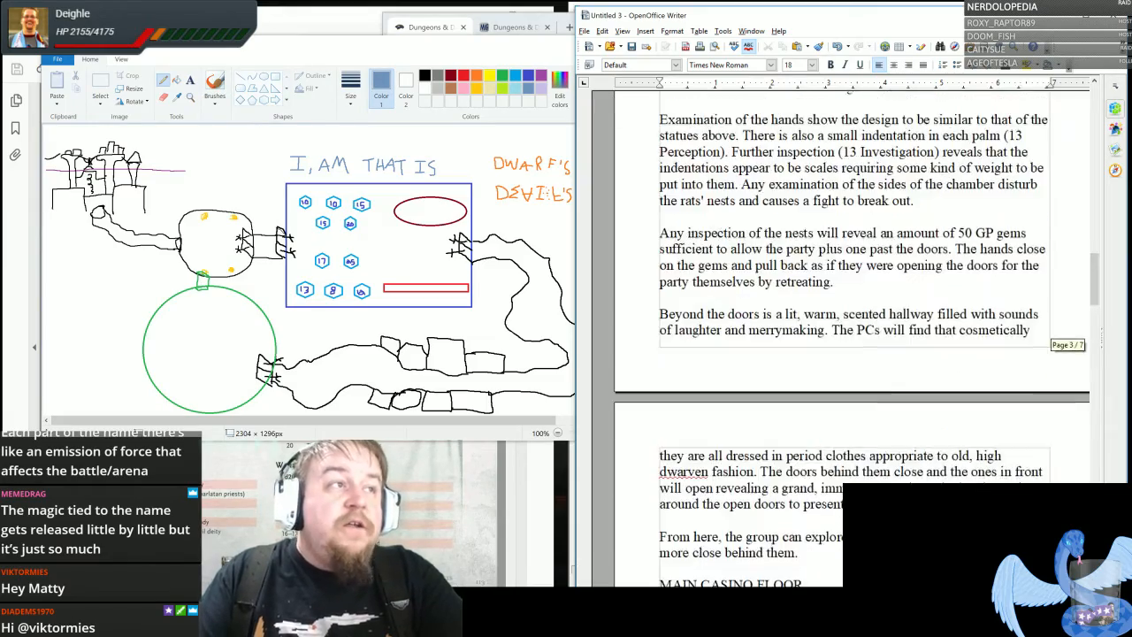
scroll(852, 337, up, 20)
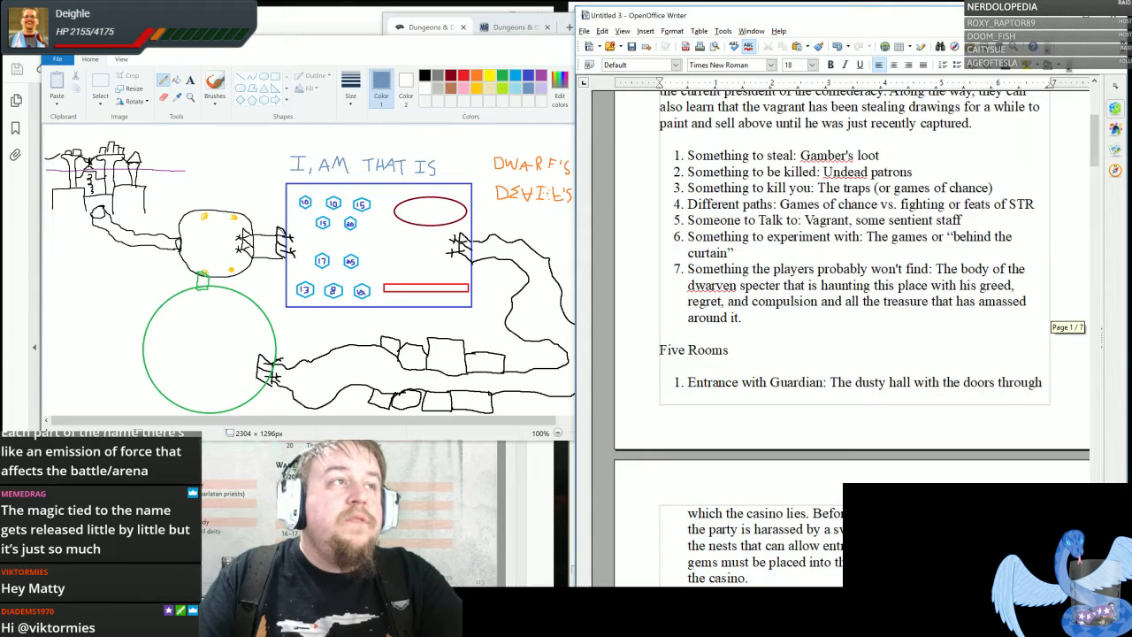
drag(688, 203, 773, 204)
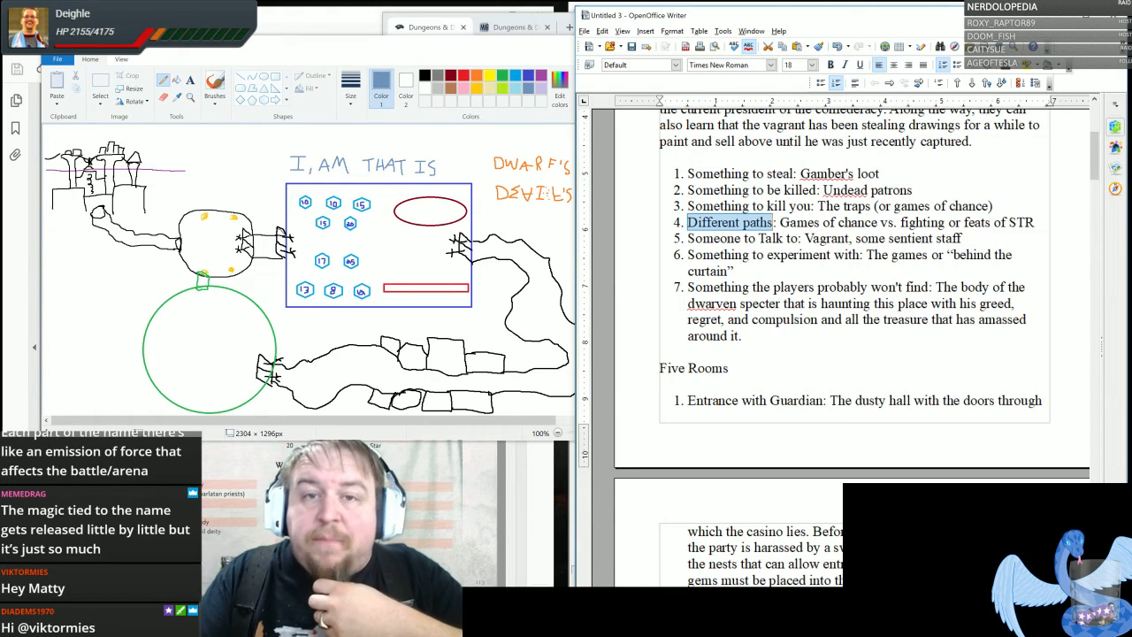
scroll(854, 292, down, 10)
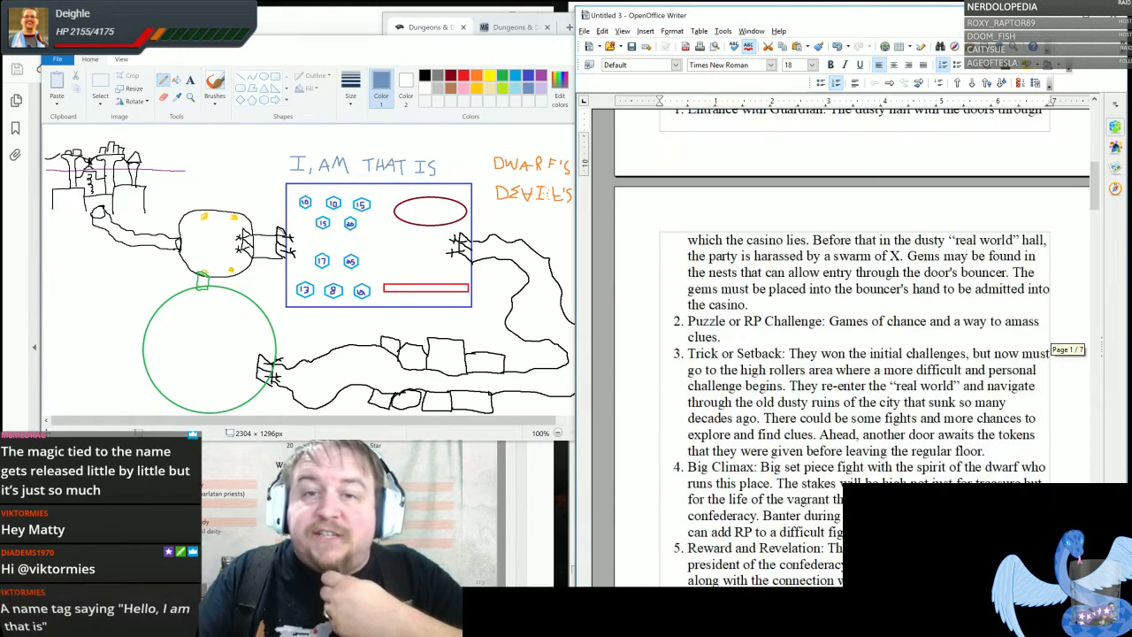
scroll(854, 345, down, 8)
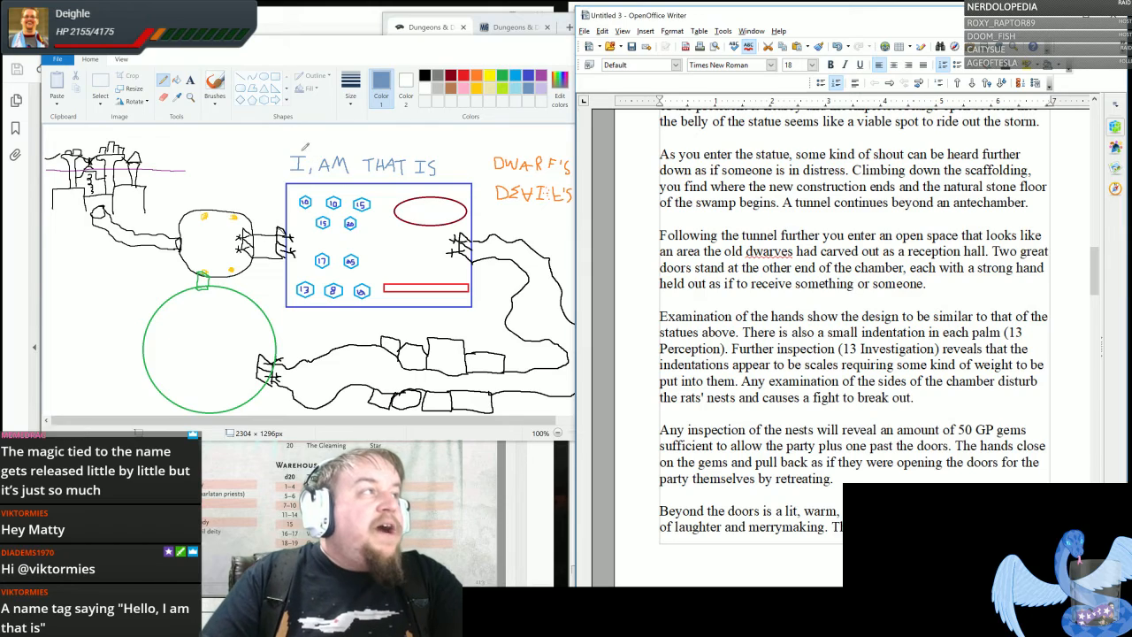
- Return to the Paint map and replace the comma in the blue-gray lettering with a hyphen so it reads "I-AM THAT IS"
click(167, 100)
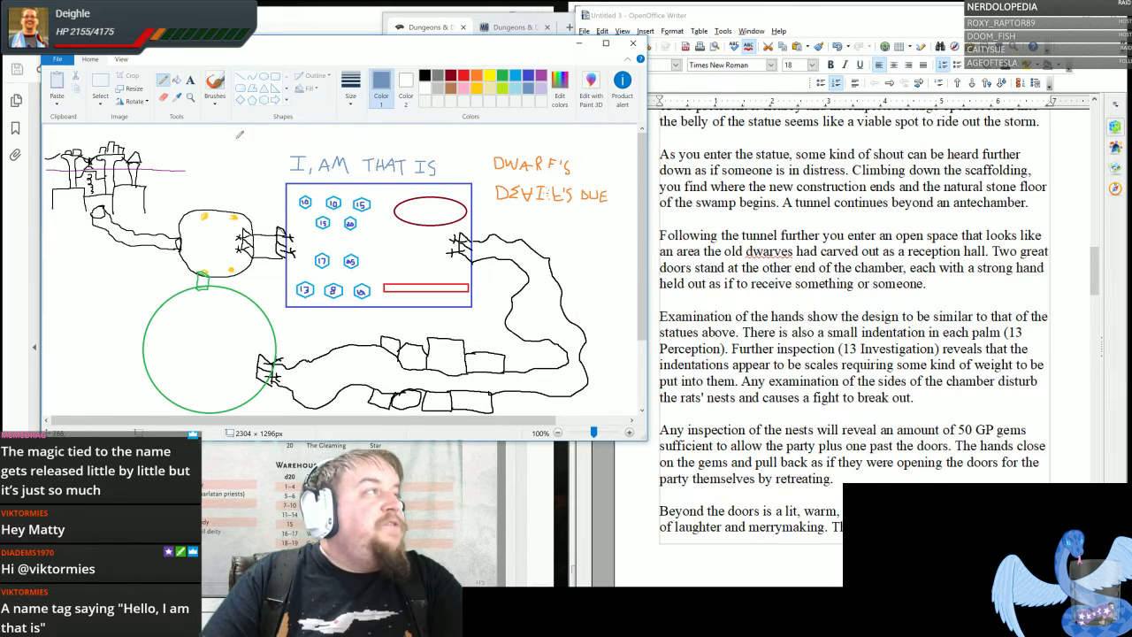
click(164, 98)
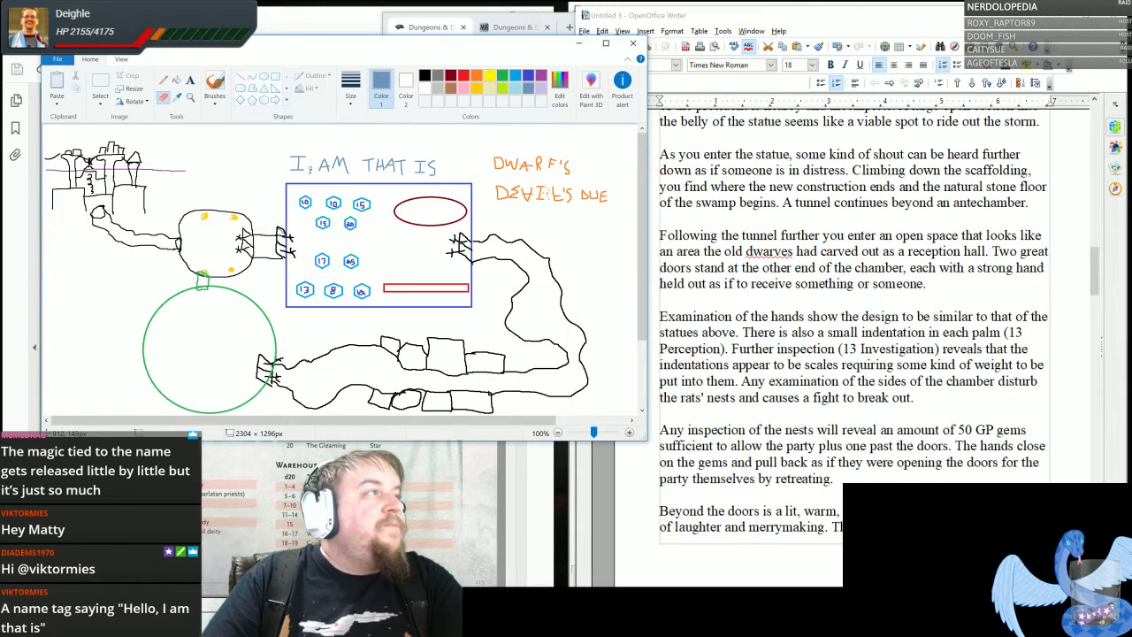
drag(310, 167, 312, 174)
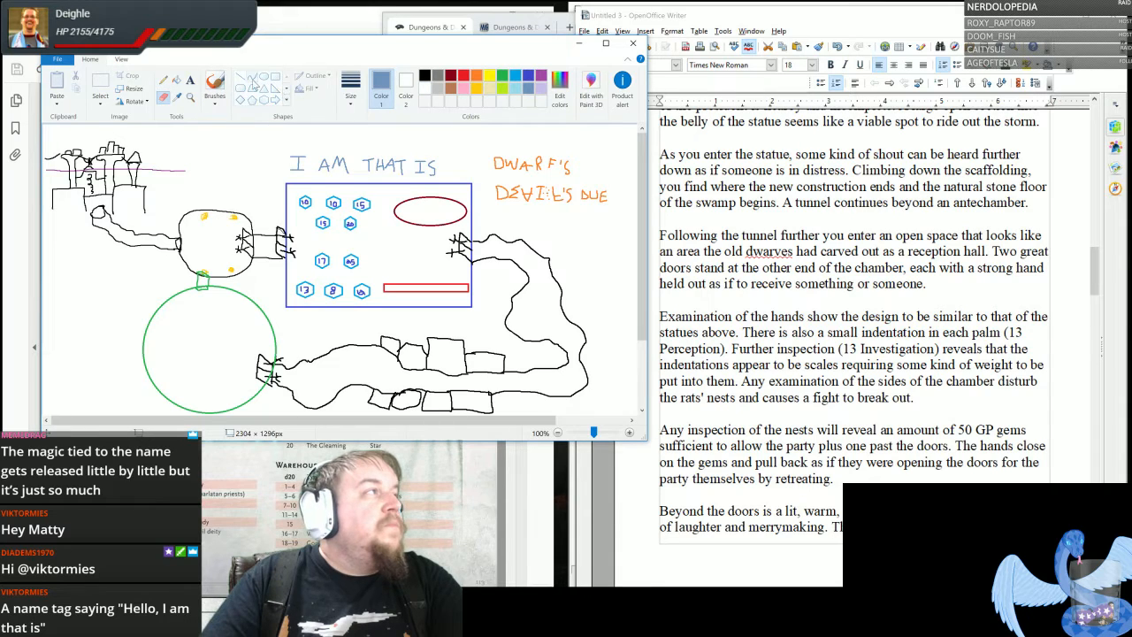
click(164, 80)
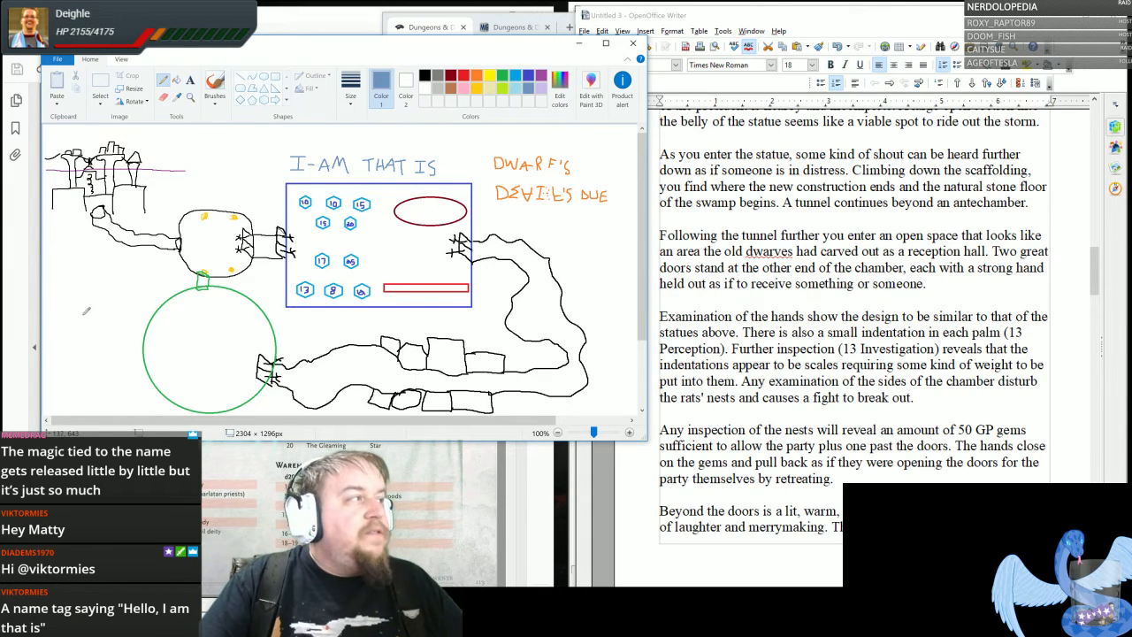
- Hand-letter the villain's name in blue-gray to the left of the green circular room and underline it
mouse_move(56, 324)
mouse_down()
mouse_move(76, 304)
mouse_move(72, 320)
mouse_move(78, 307)
mouse_move(99, 322)
mouse_move(120, 310)
mouse_up()
drag(115, 310, 132, 323)
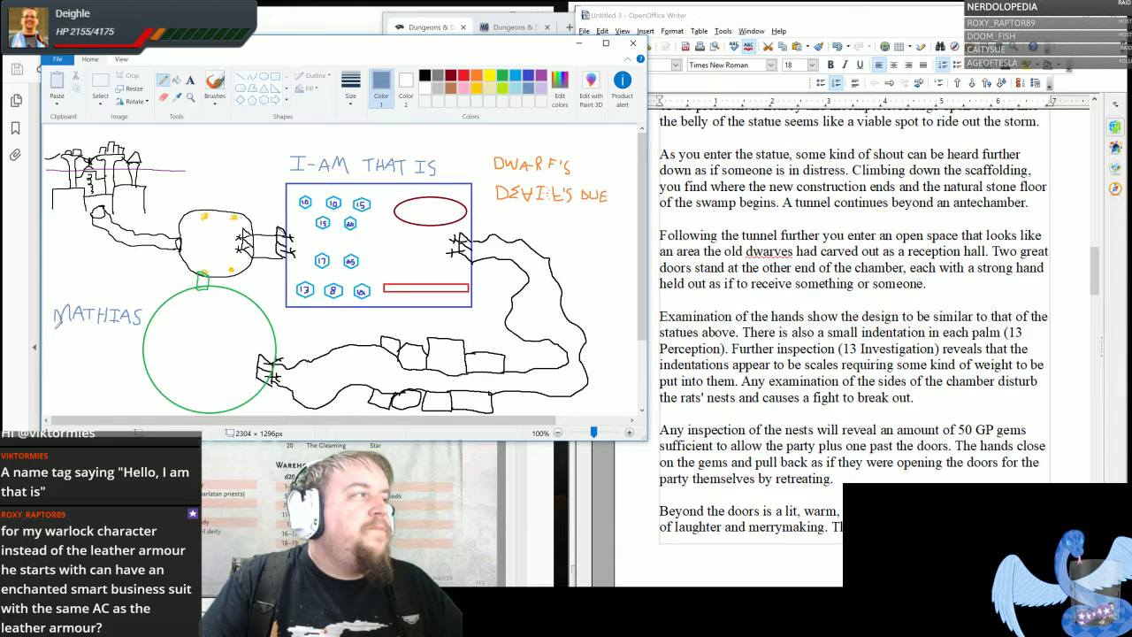
drag(55, 327, 145, 327)
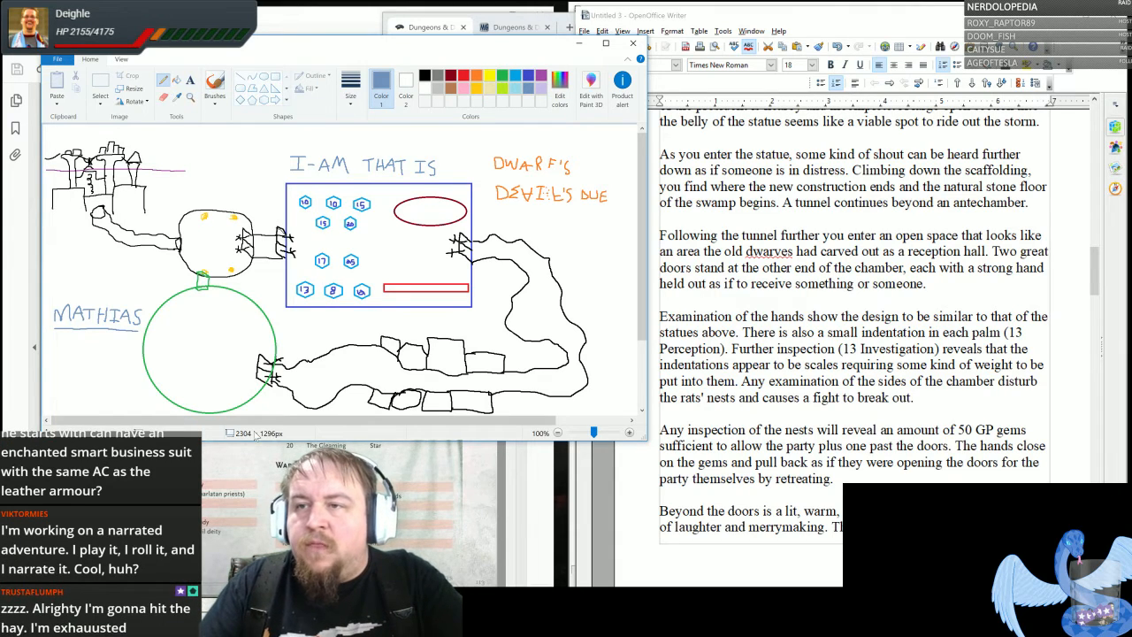
- Draw a small red arrow above each letter of the villain's name and add a second T to it in blue-gray
click(463, 76)
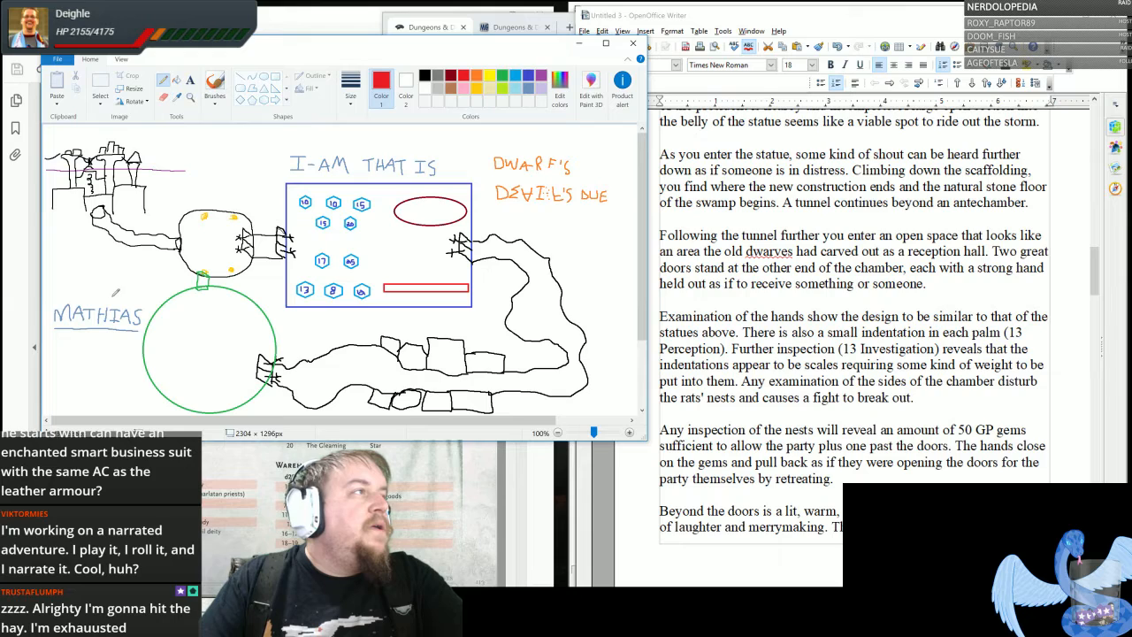
mouse_move(80, 291)
mouse_down()
mouse_move(82, 301)
mouse_move(68, 301)
mouse_up()
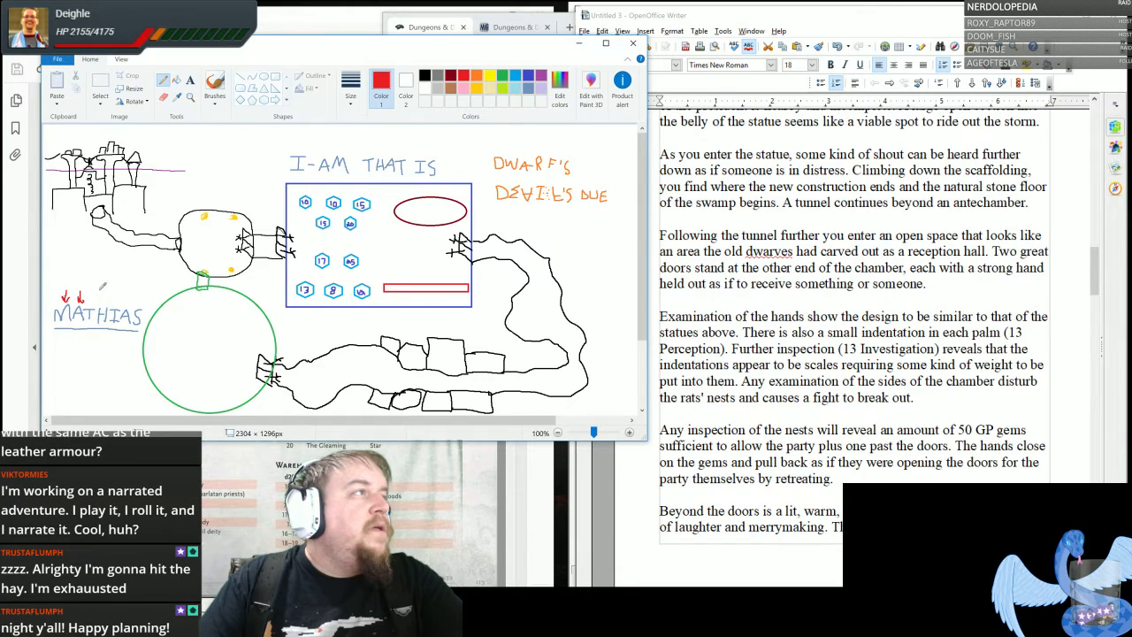
click(527, 89)
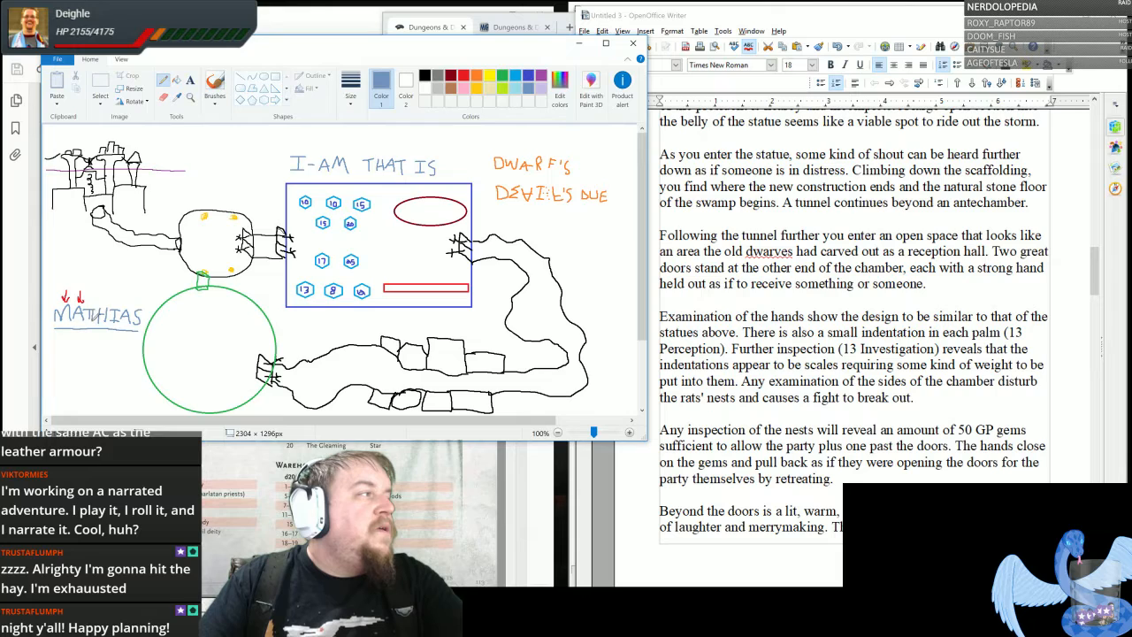
click(463, 76)
mouse_move(96, 301)
mouse_down()
mouse_move(130, 300)
mouse_move(90, 308)
mouse_up()
drag(89, 308, 116, 307)
drag(116, 307, 146, 303)
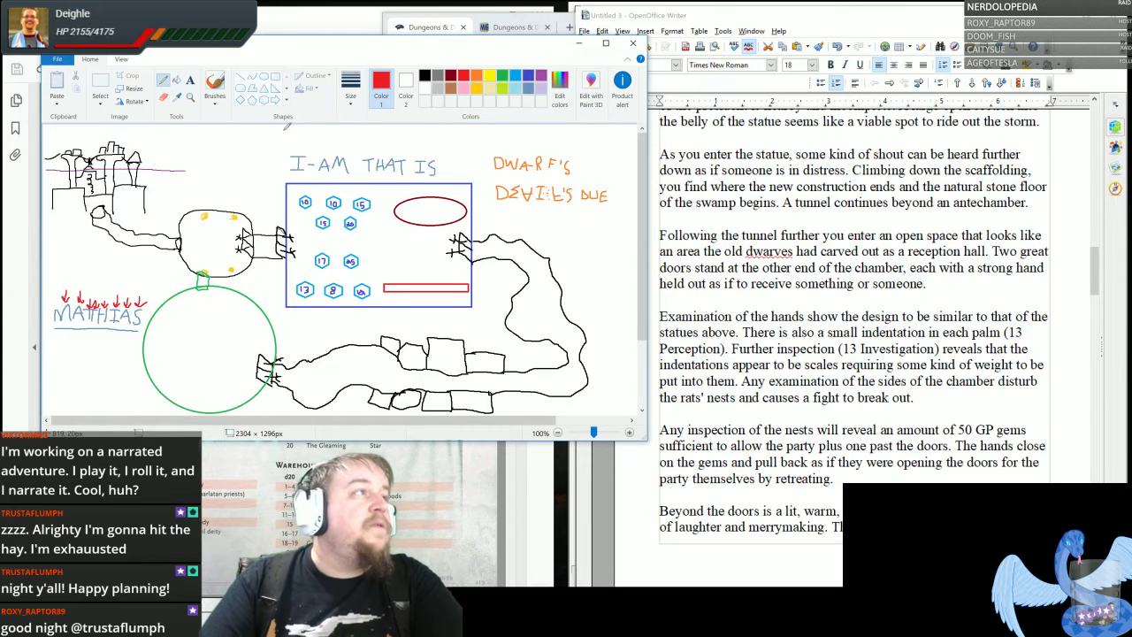
- Hand-letter the villain's name with the double T in red, in spaced letter groups, directly above "I-AM THAT IS"
mouse_move(322, 147)
mouse_down()
mouse_move(339, 130)
mouse_move(344, 145)
mouse_move(375, 133)
mouse_up()
mouse_move(368, 134)
mouse_down()
mouse_move(368, 146)
mouse_move(384, 130)
mouse_move(377, 145)
mouse_move(403, 145)
mouse_move(422, 133)
mouse_move(428, 147)
mouse_up()
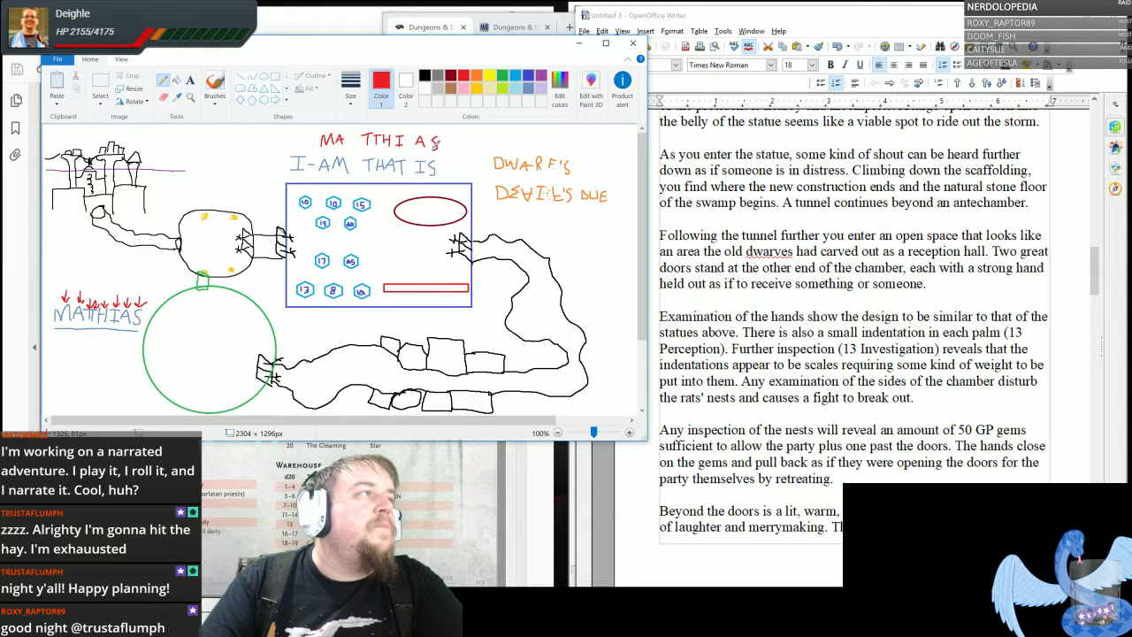